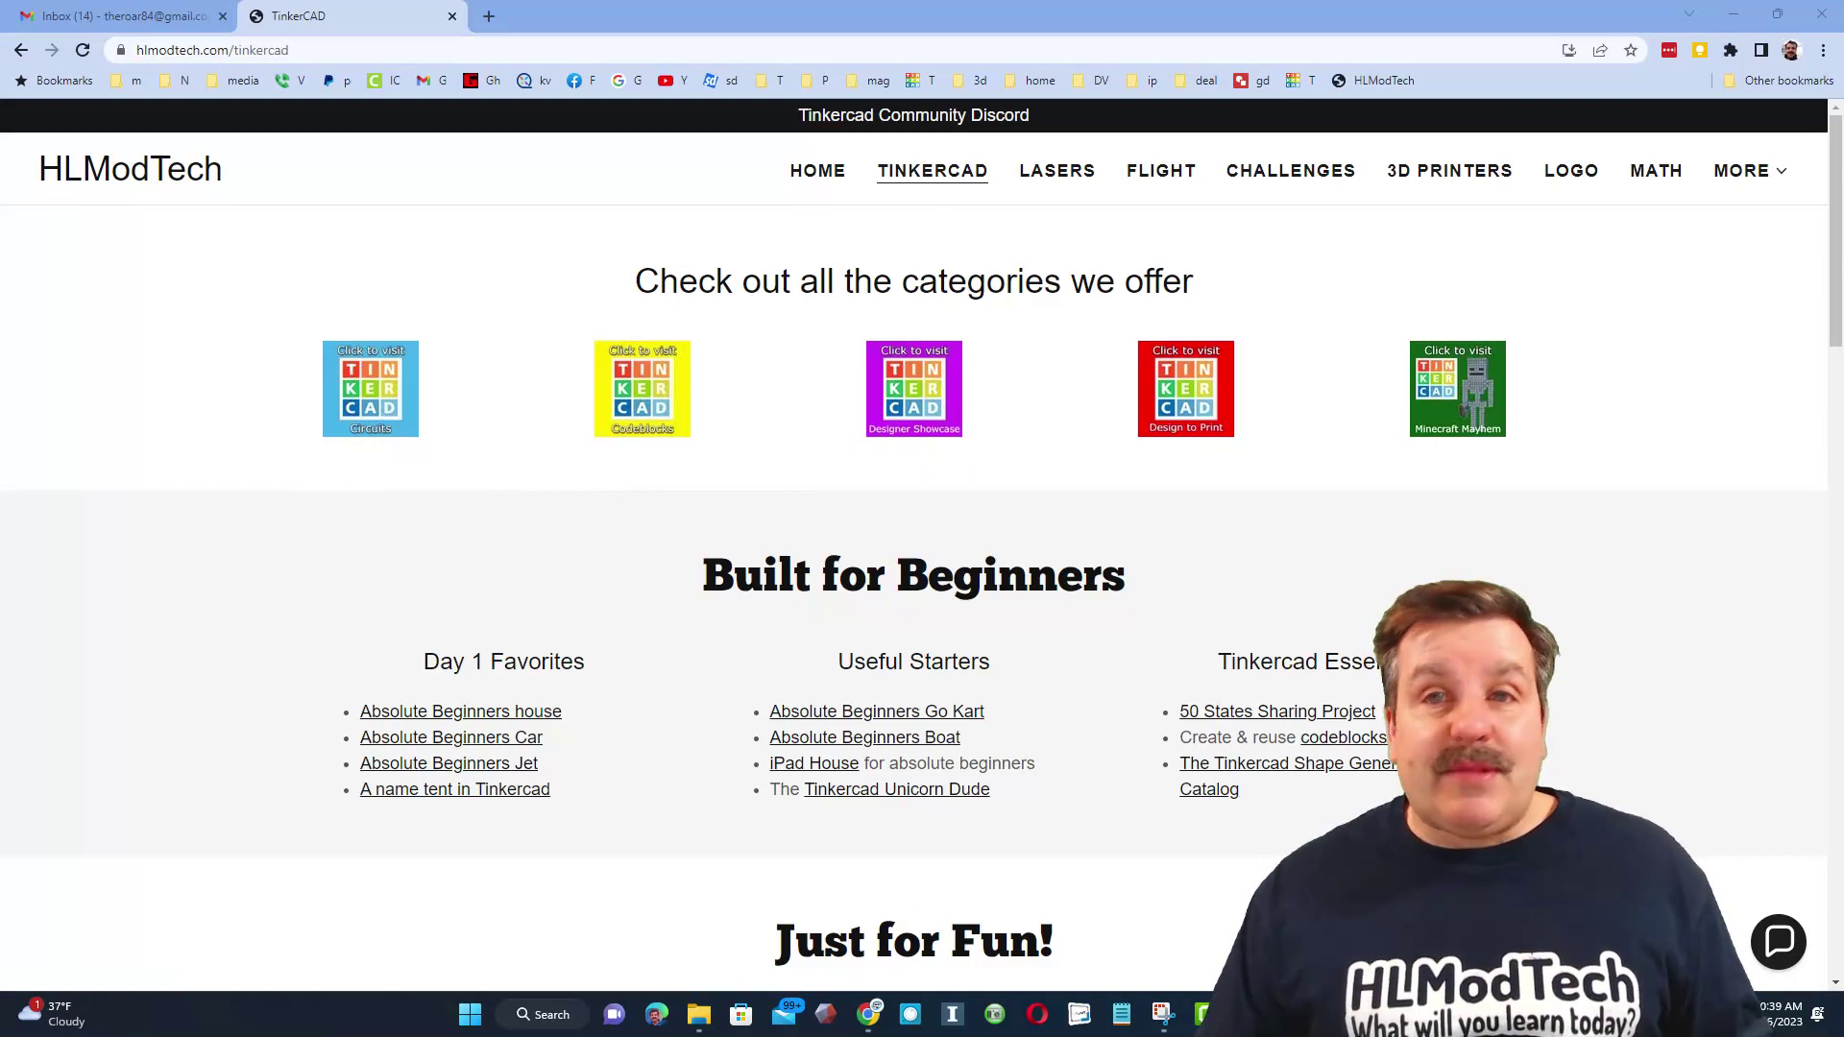
Look over the site's Tinkercad page and its contact chat window.
scroll(1663, 664, "down", 1)
scroll(1662, 665, "down", 4)
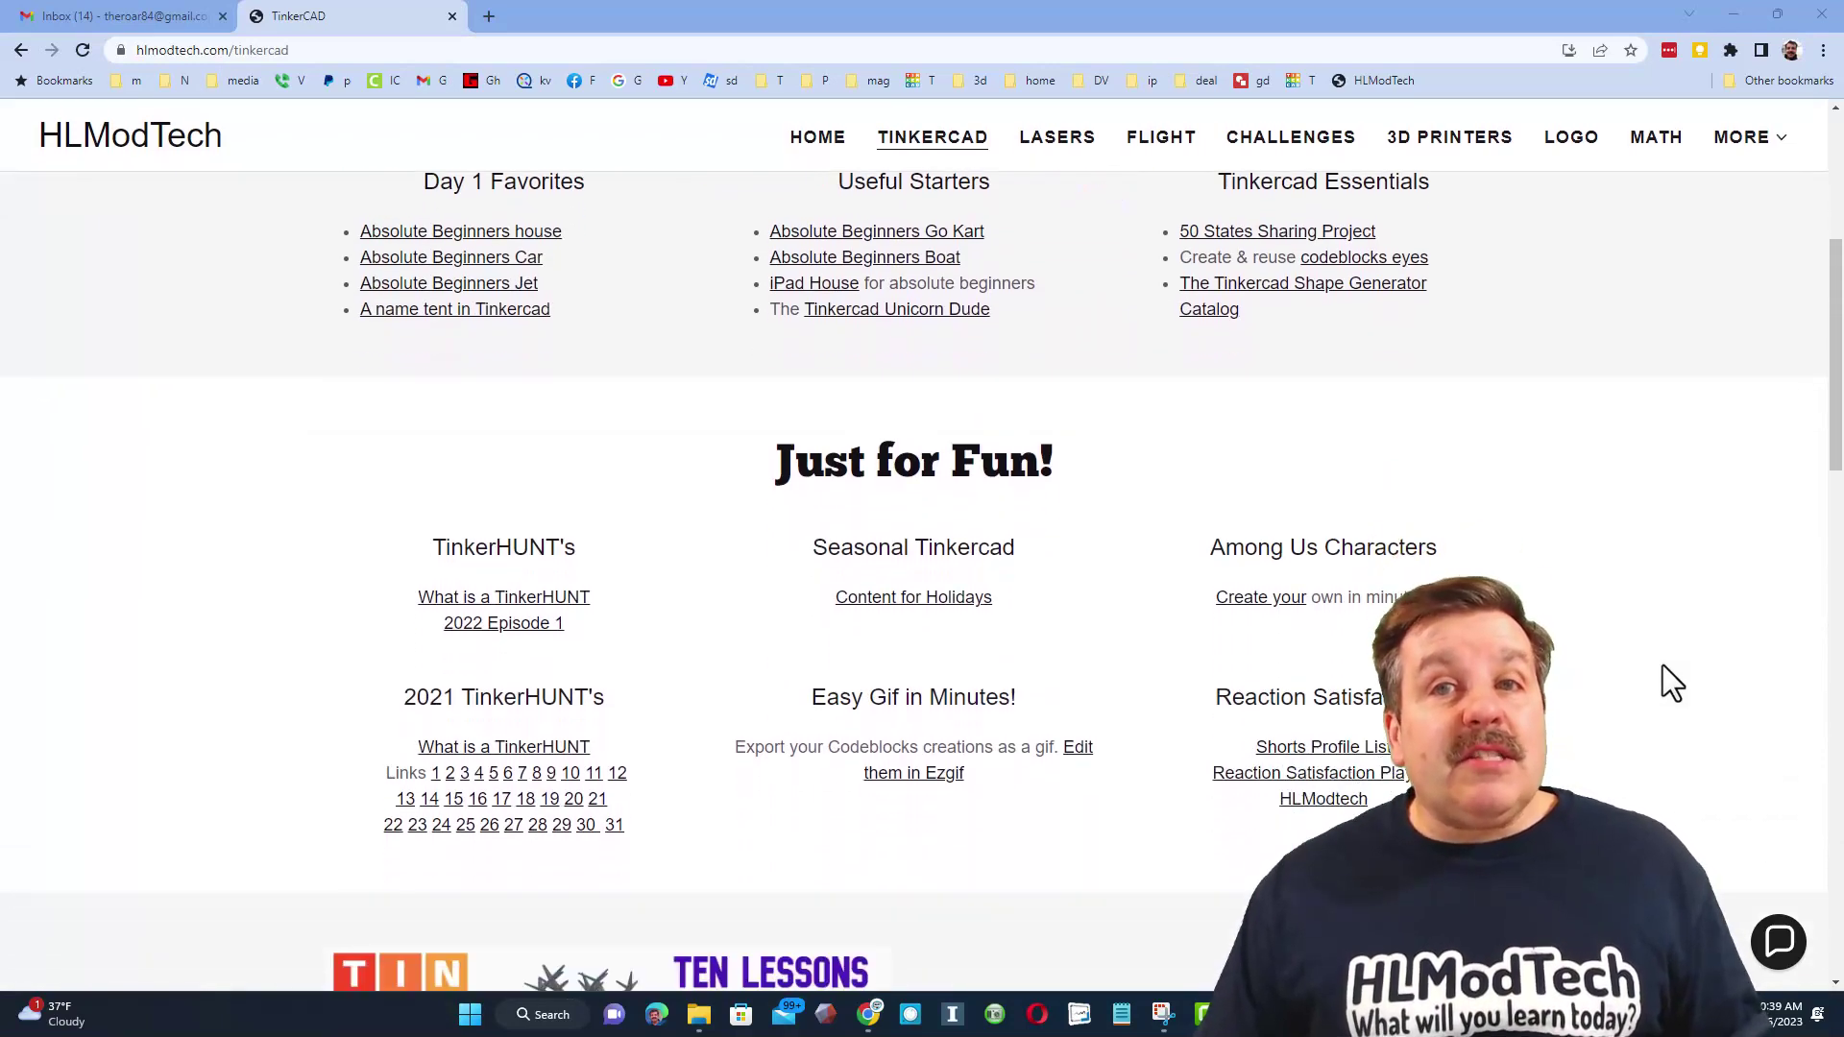
scroll(1663, 664, "up", 5)
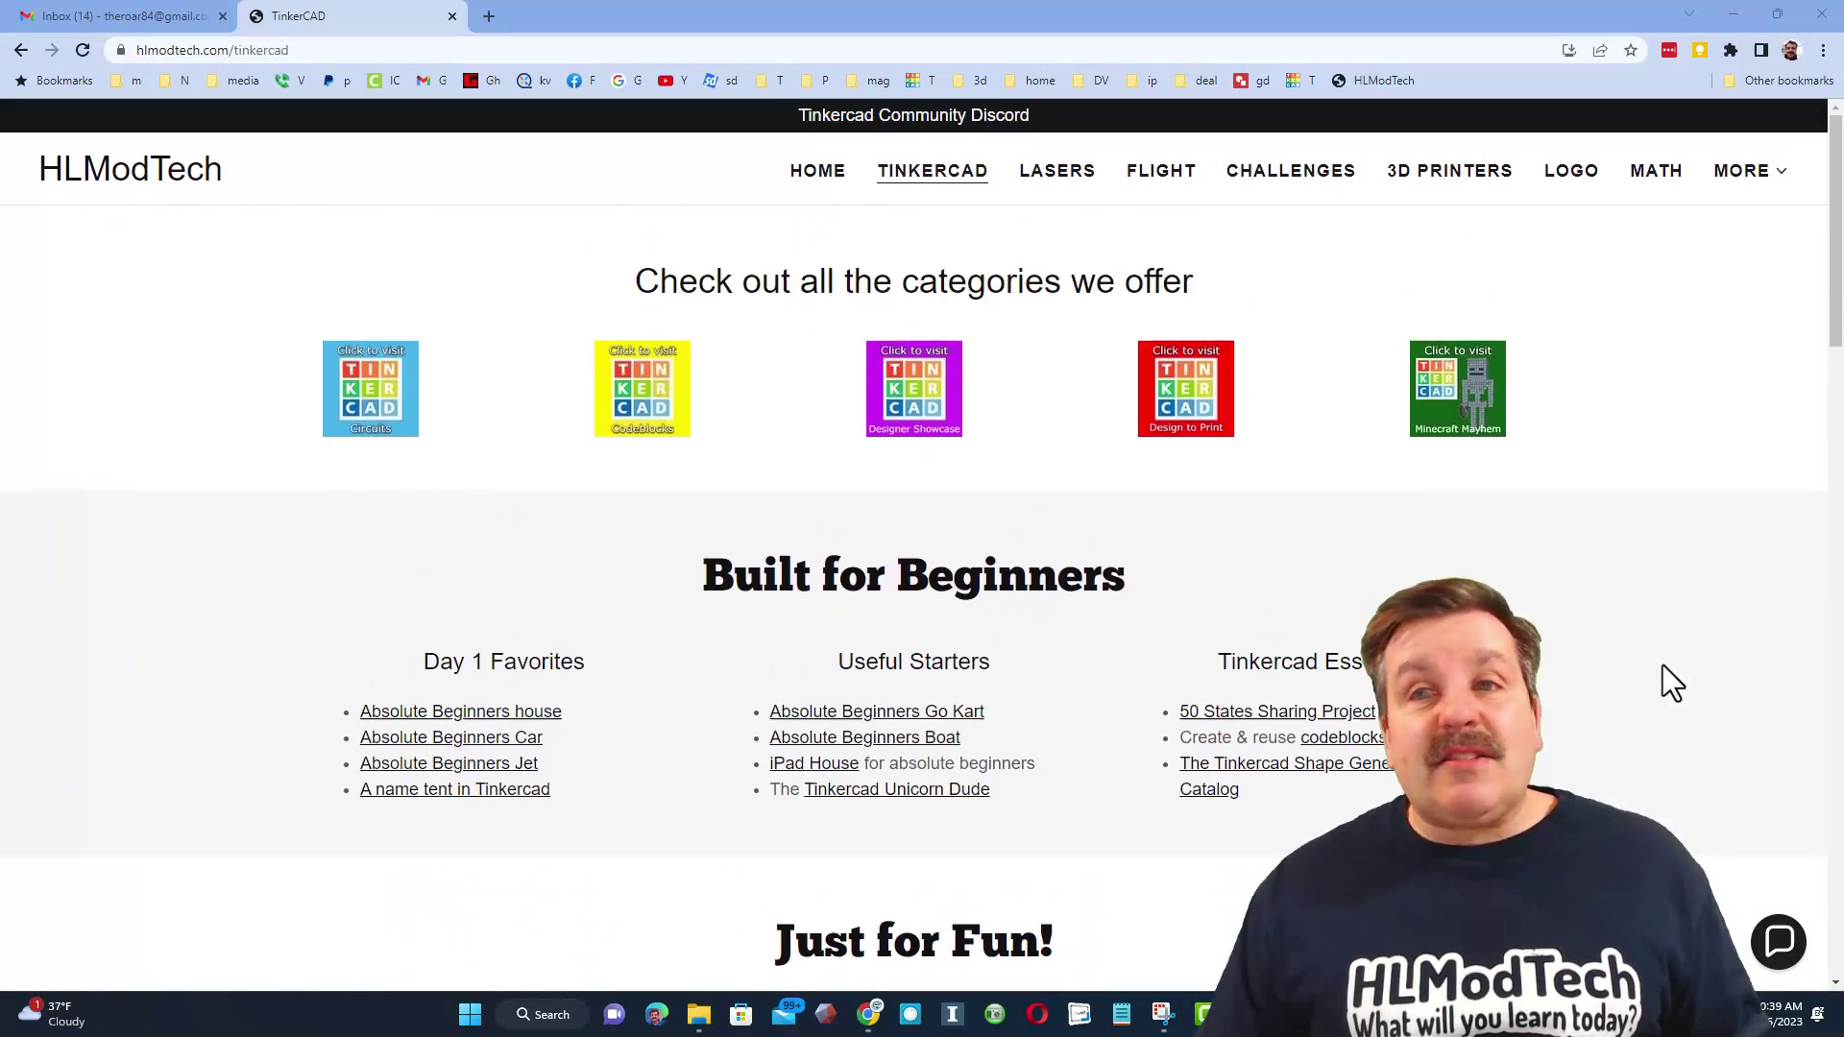
left_click(1777, 941)
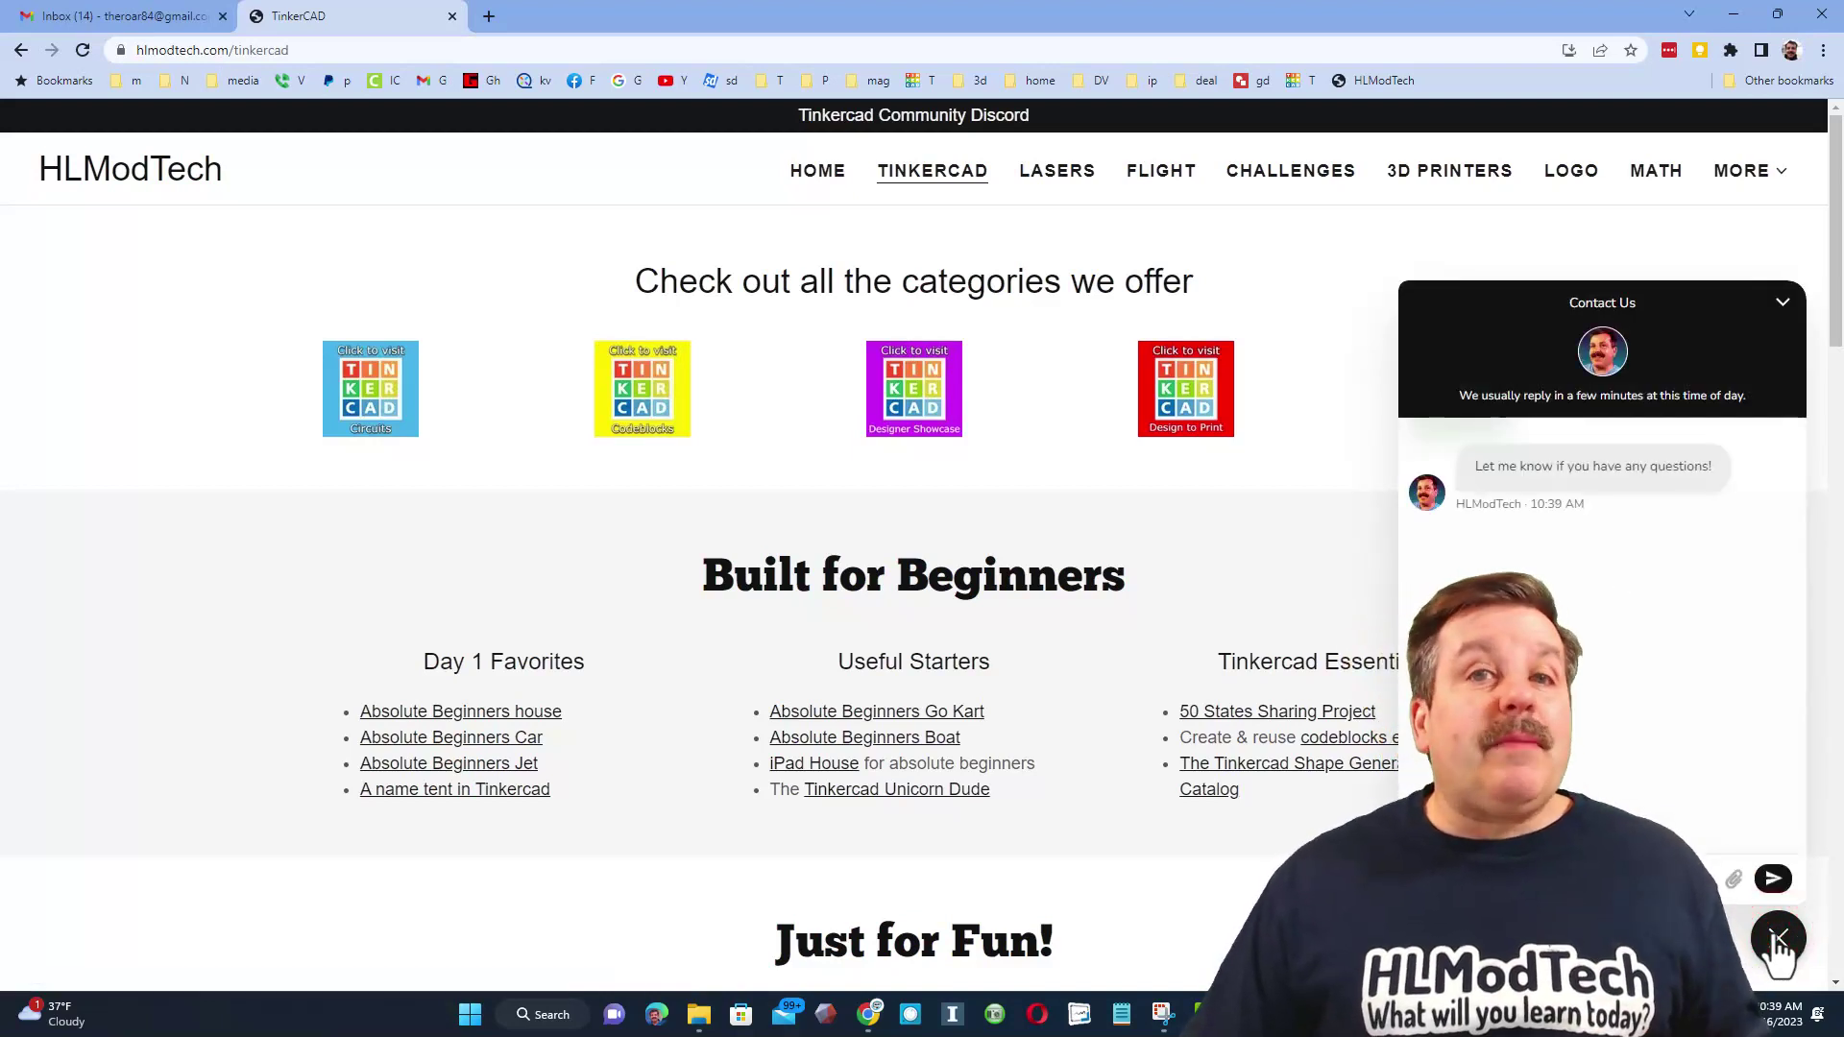
left_click(1777, 946)
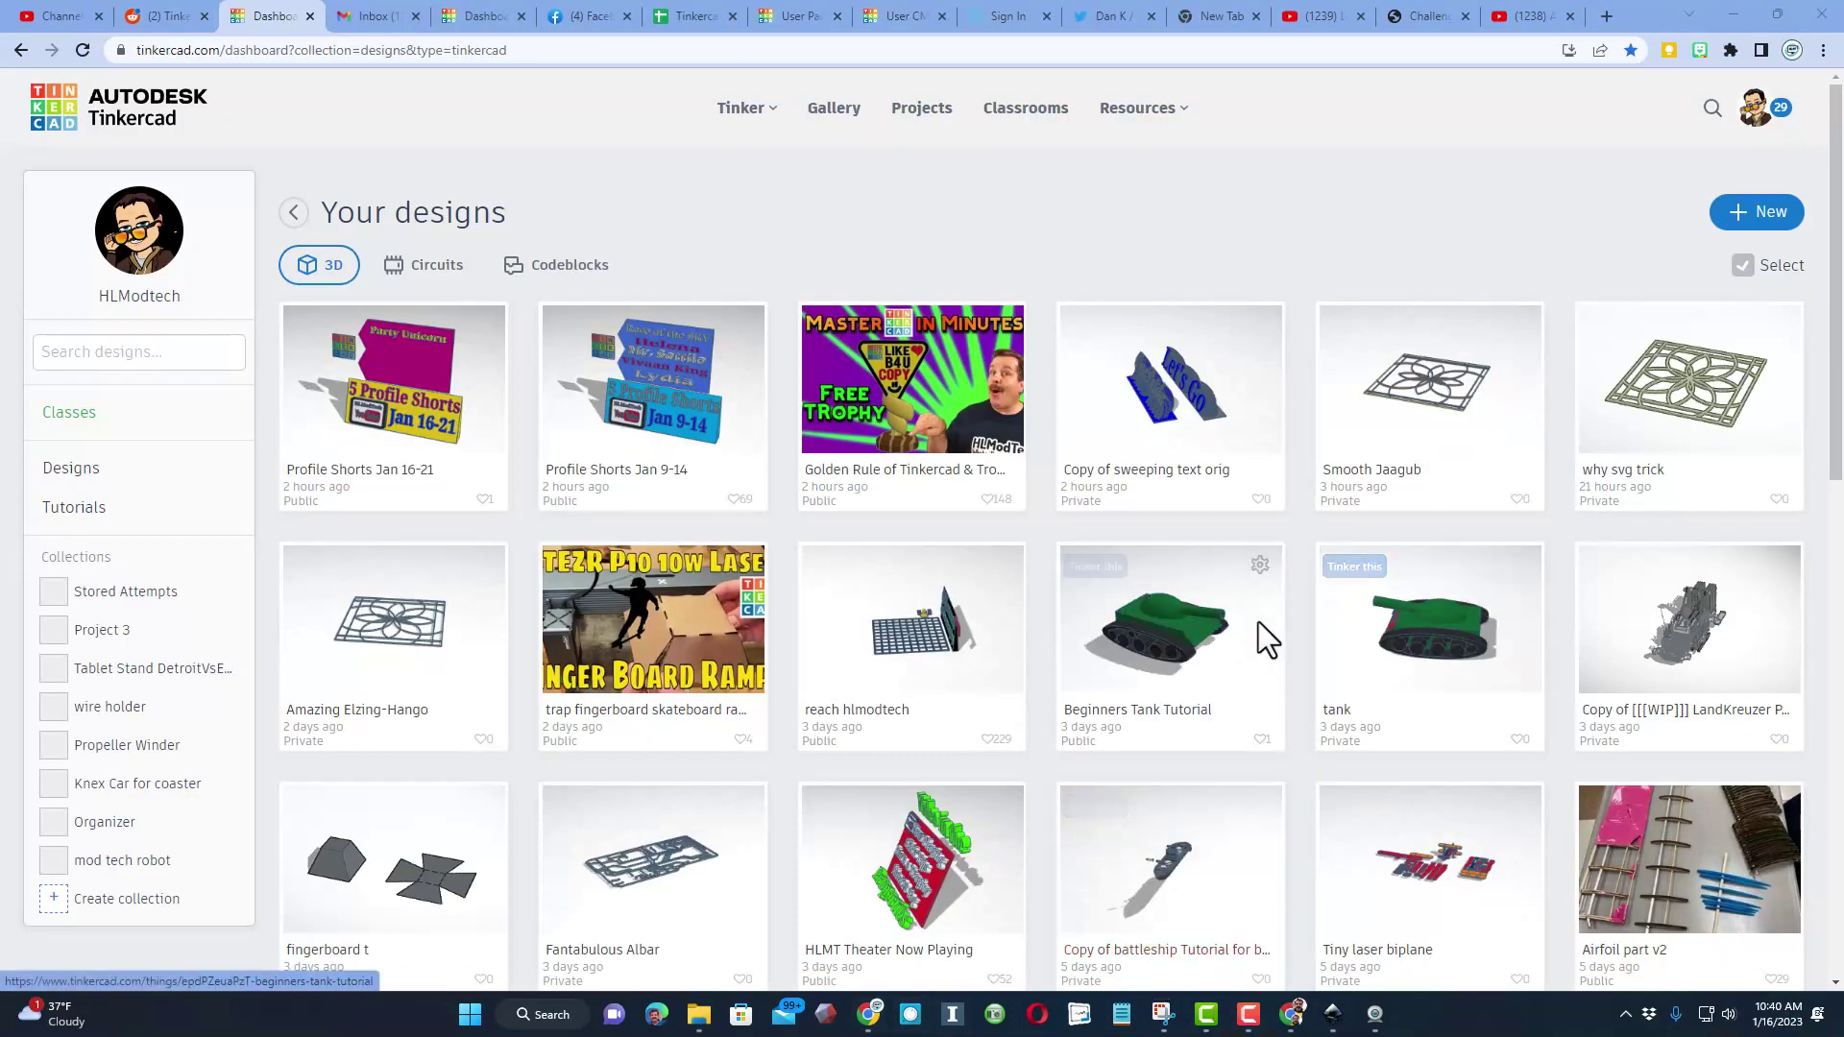
Create a new Tinkercad 3D design and rename it "flower".
left_click(1617, 341)
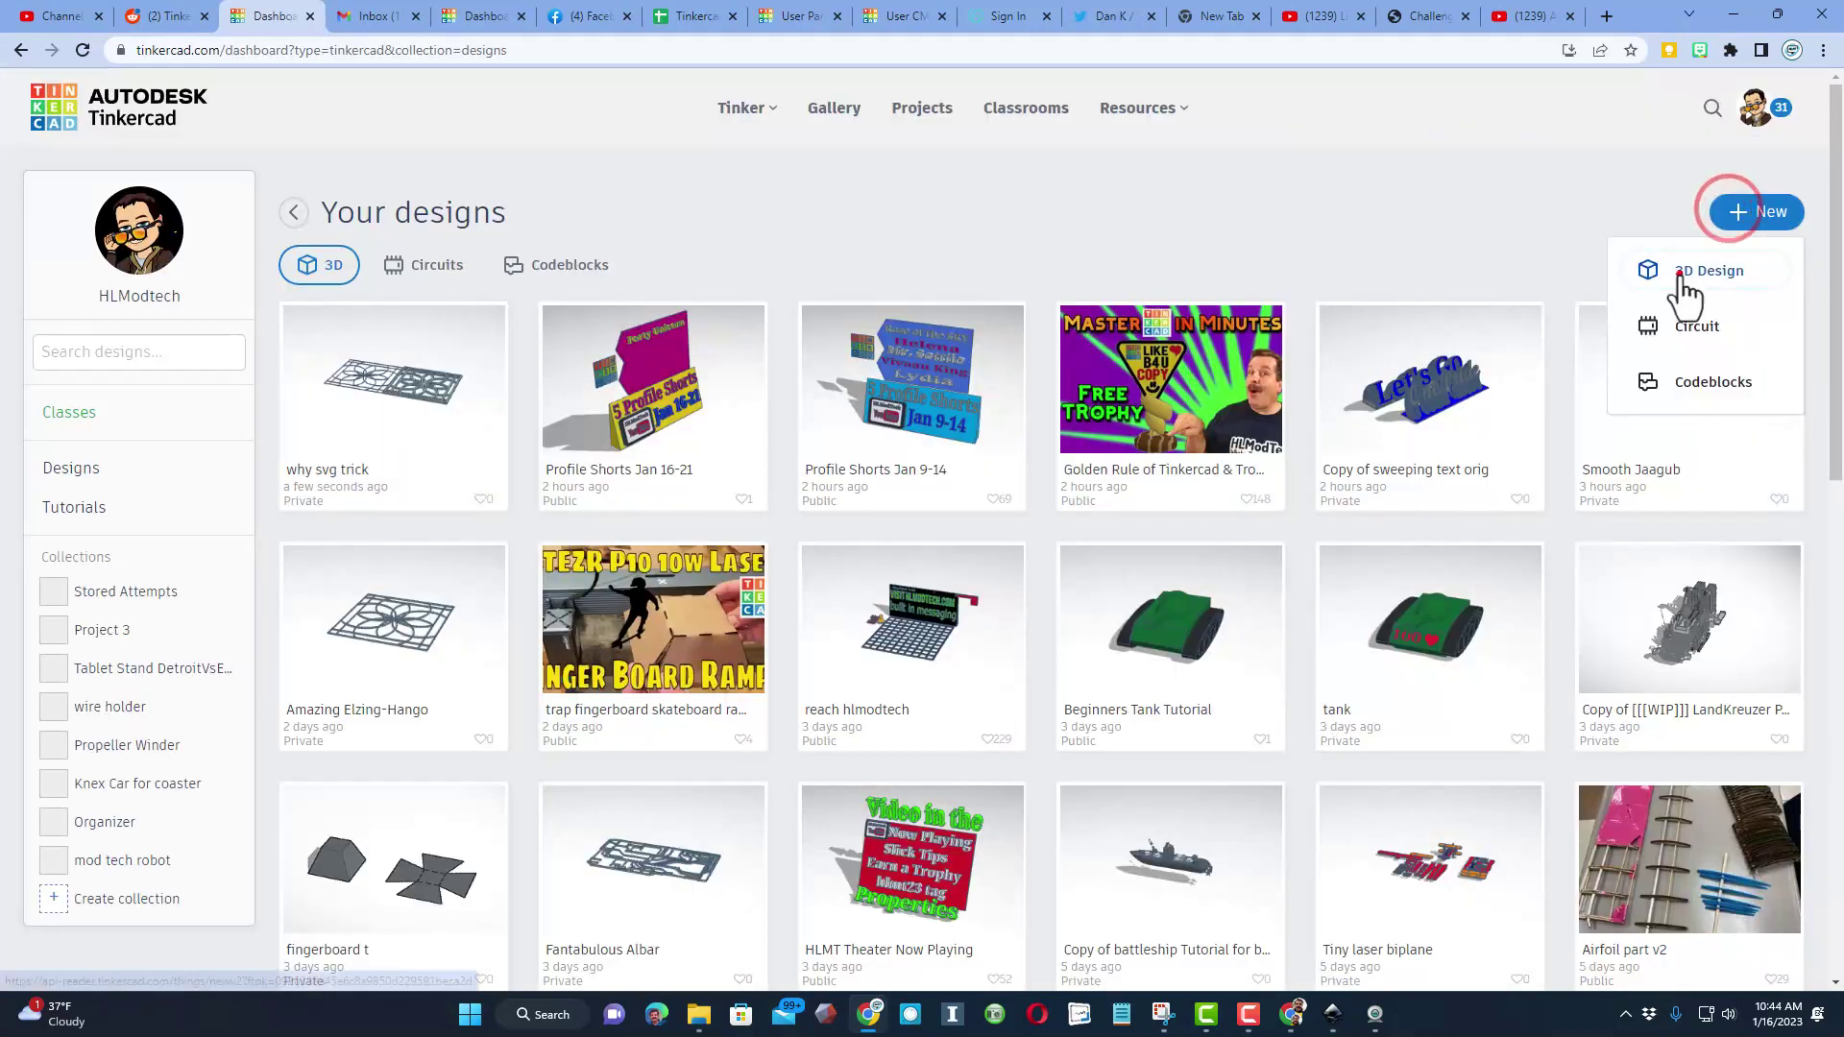
left_click(1679, 273)
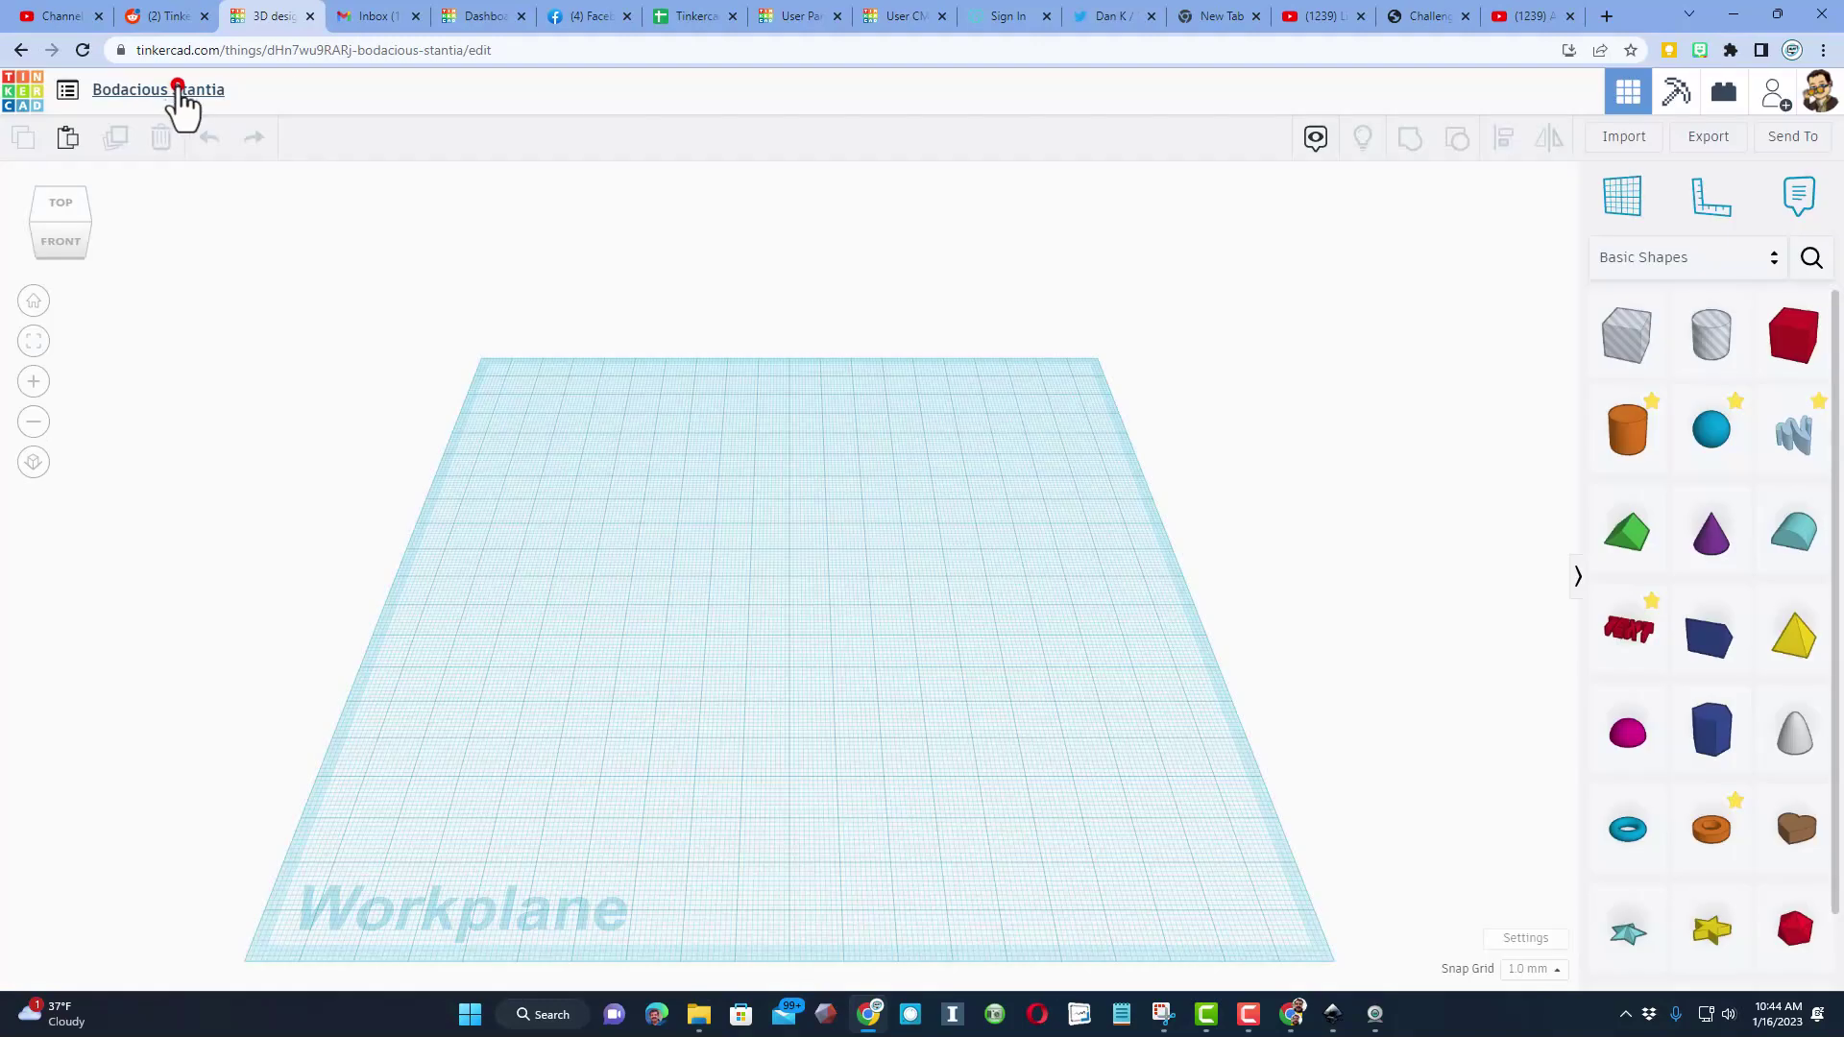
left_click(180, 89)
type("flower")
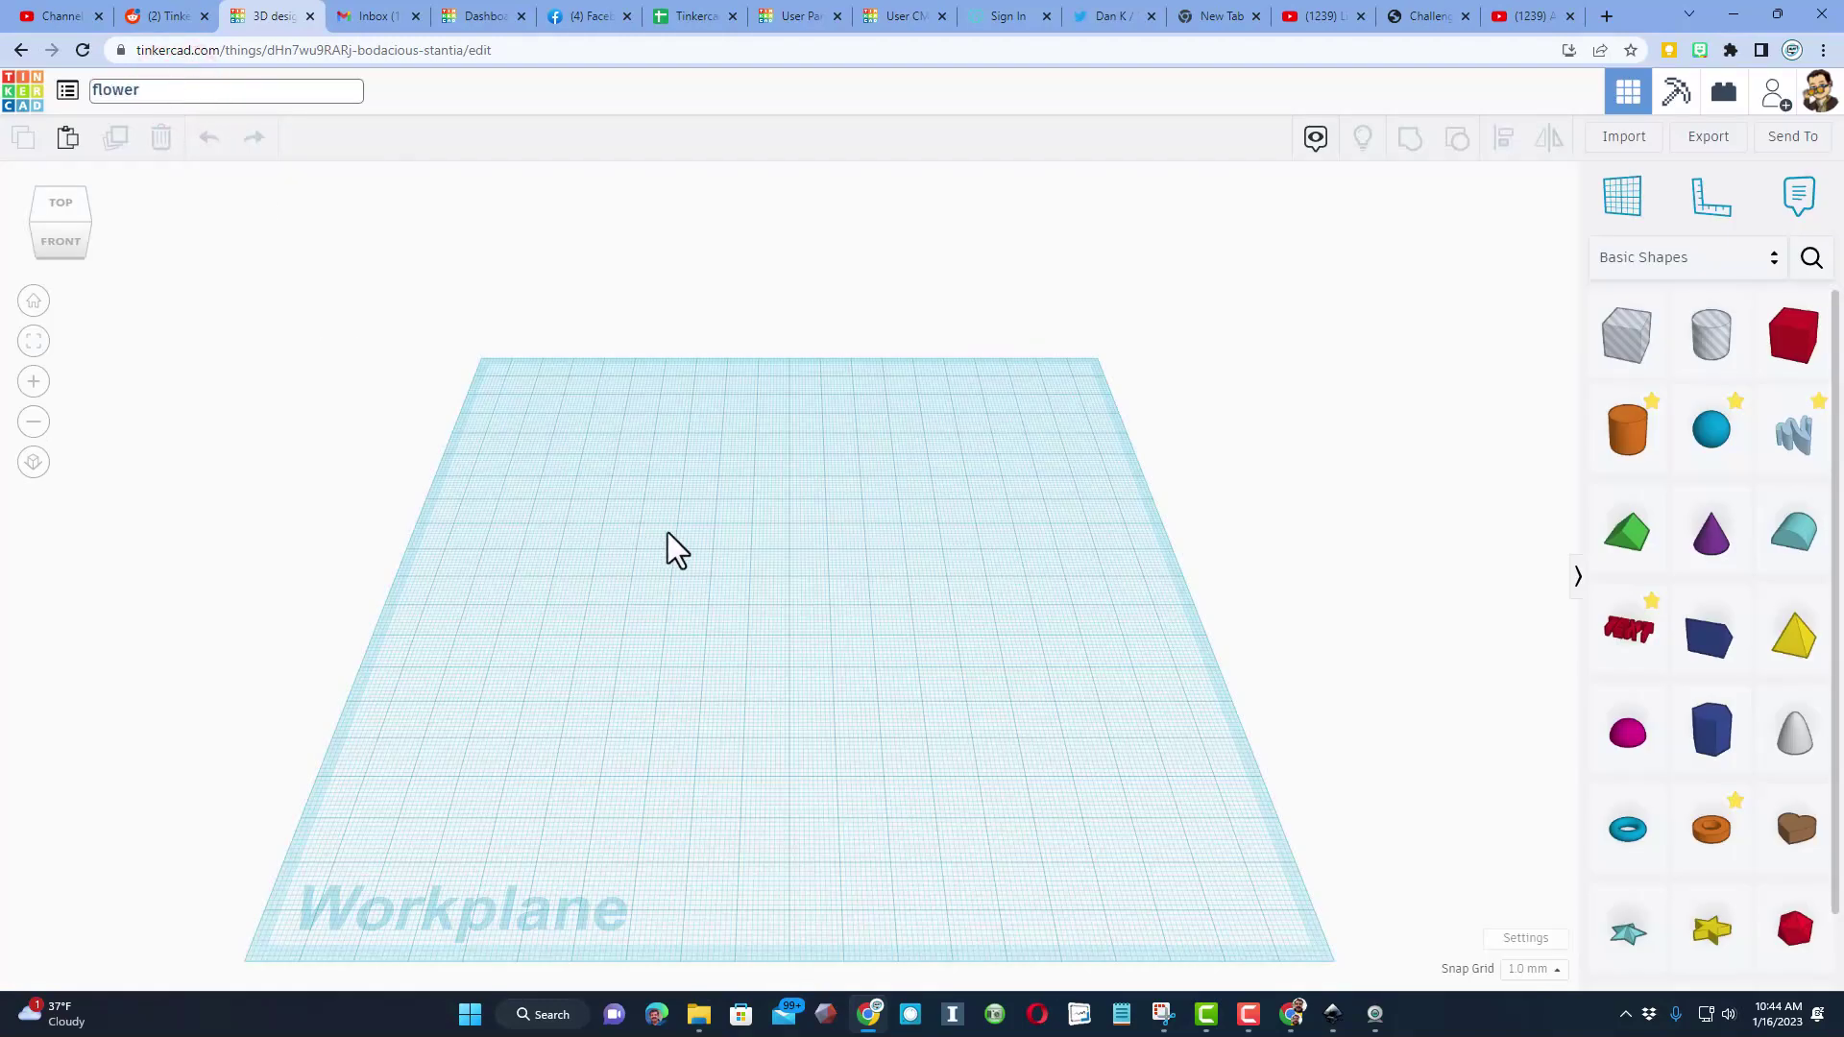
left_click(669, 533)
Search the community shapes for "soft" and place a SoftBox on the workplane.
right_click_drag(682, 481, 676, 526)
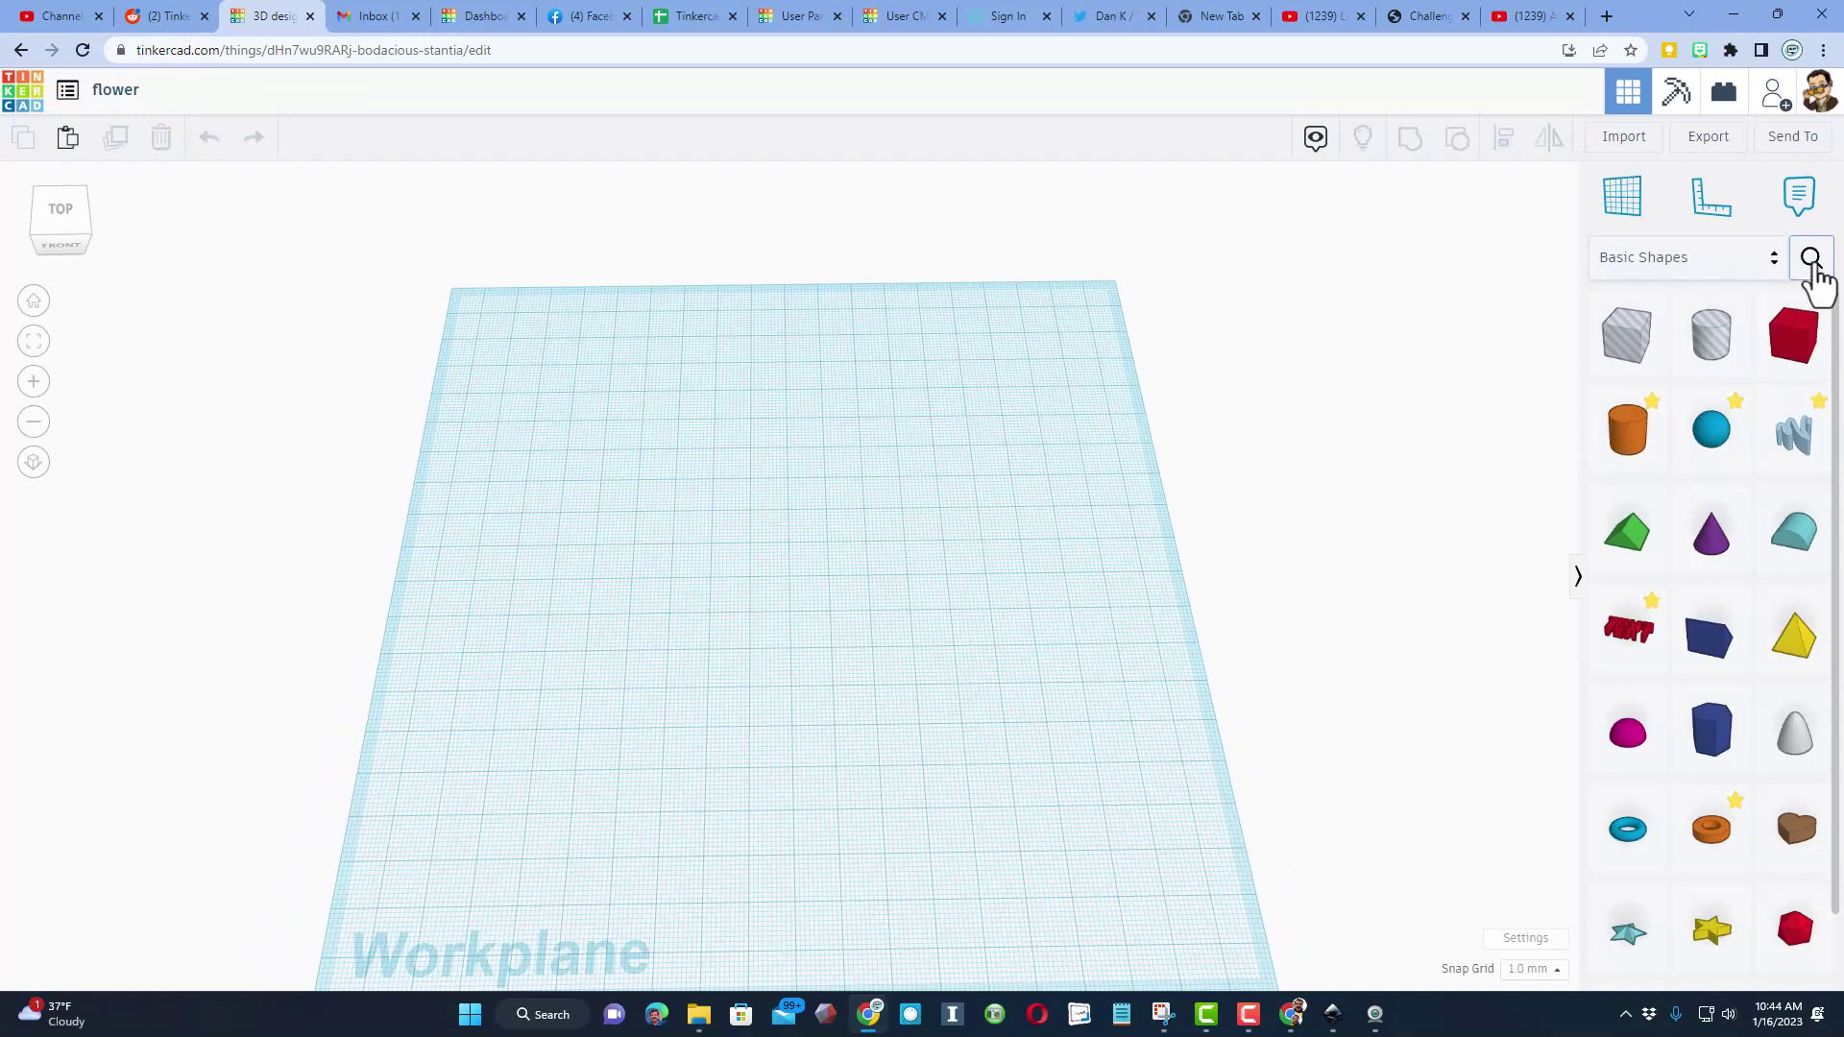
left_click(1811, 261)
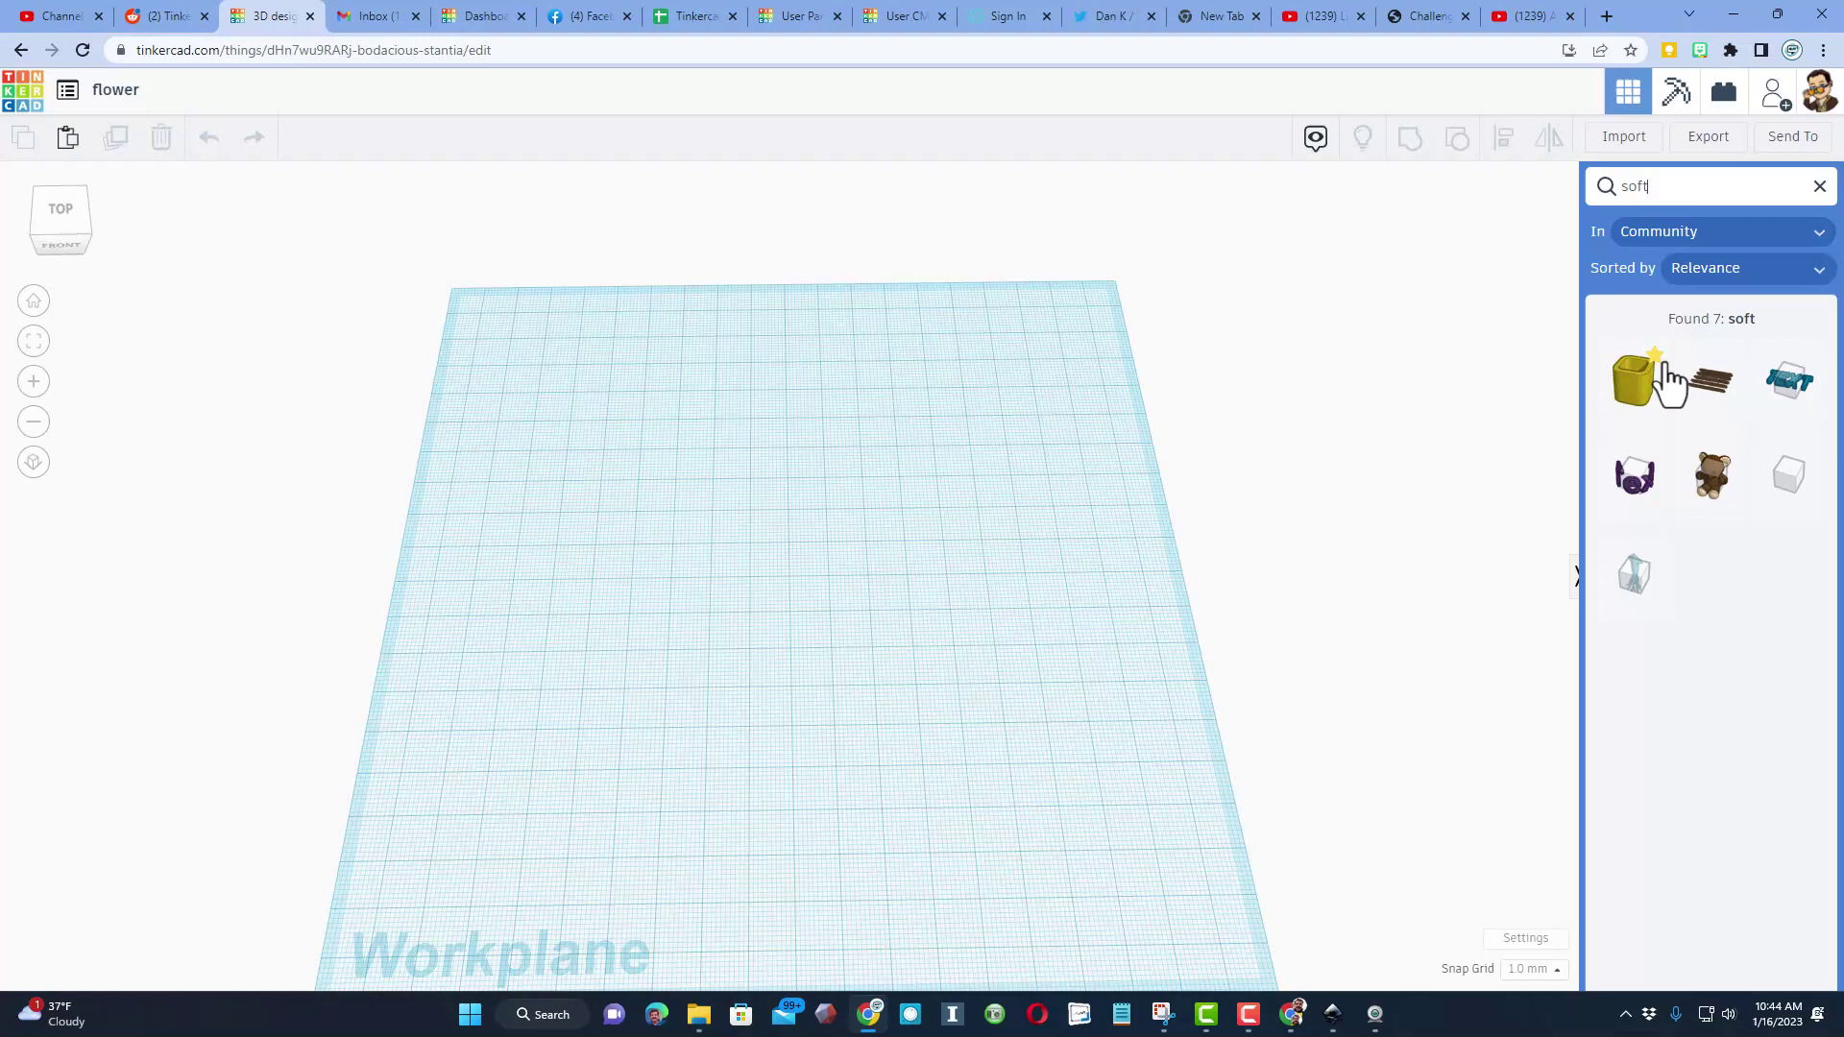
left_click_drag(1638, 399, 719, 580)
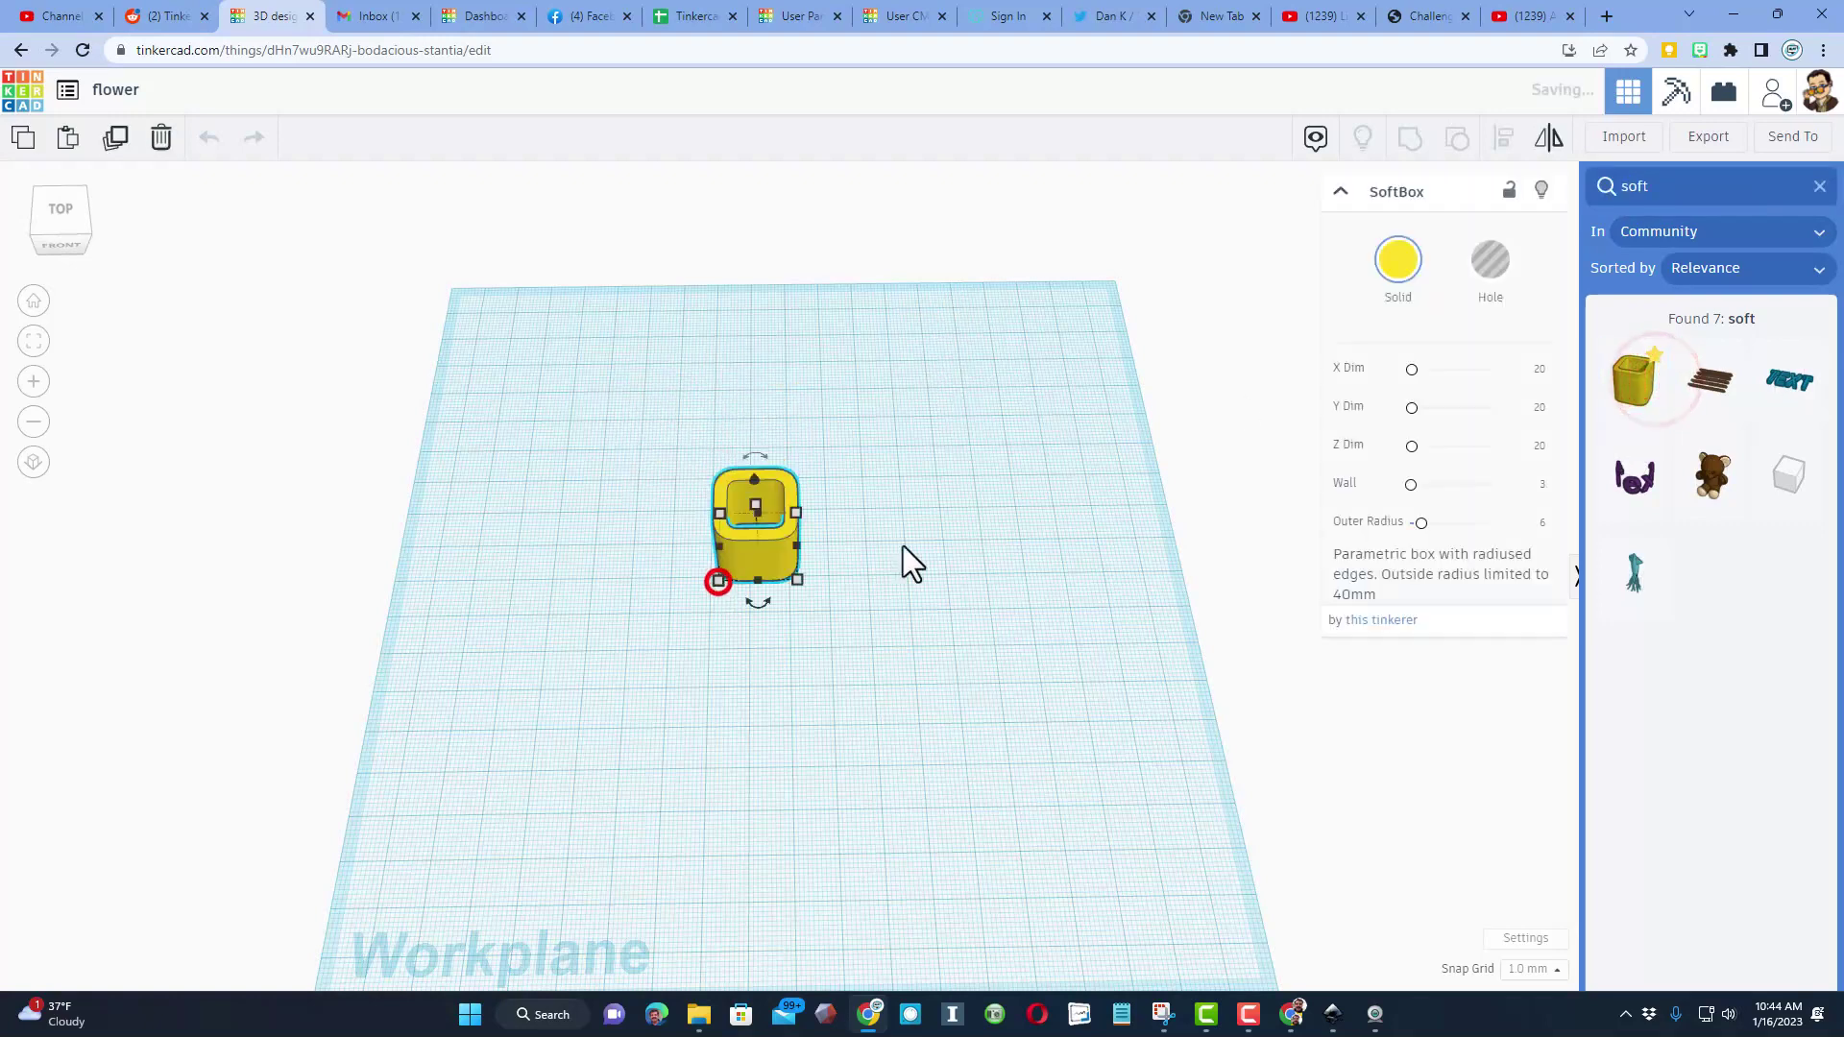
Set the SoftBox to X 100, Y 100, Z 1.5, wall 0.2 and outer radius 0, and move it to the workplane's middle.
left_click(1534, 369)
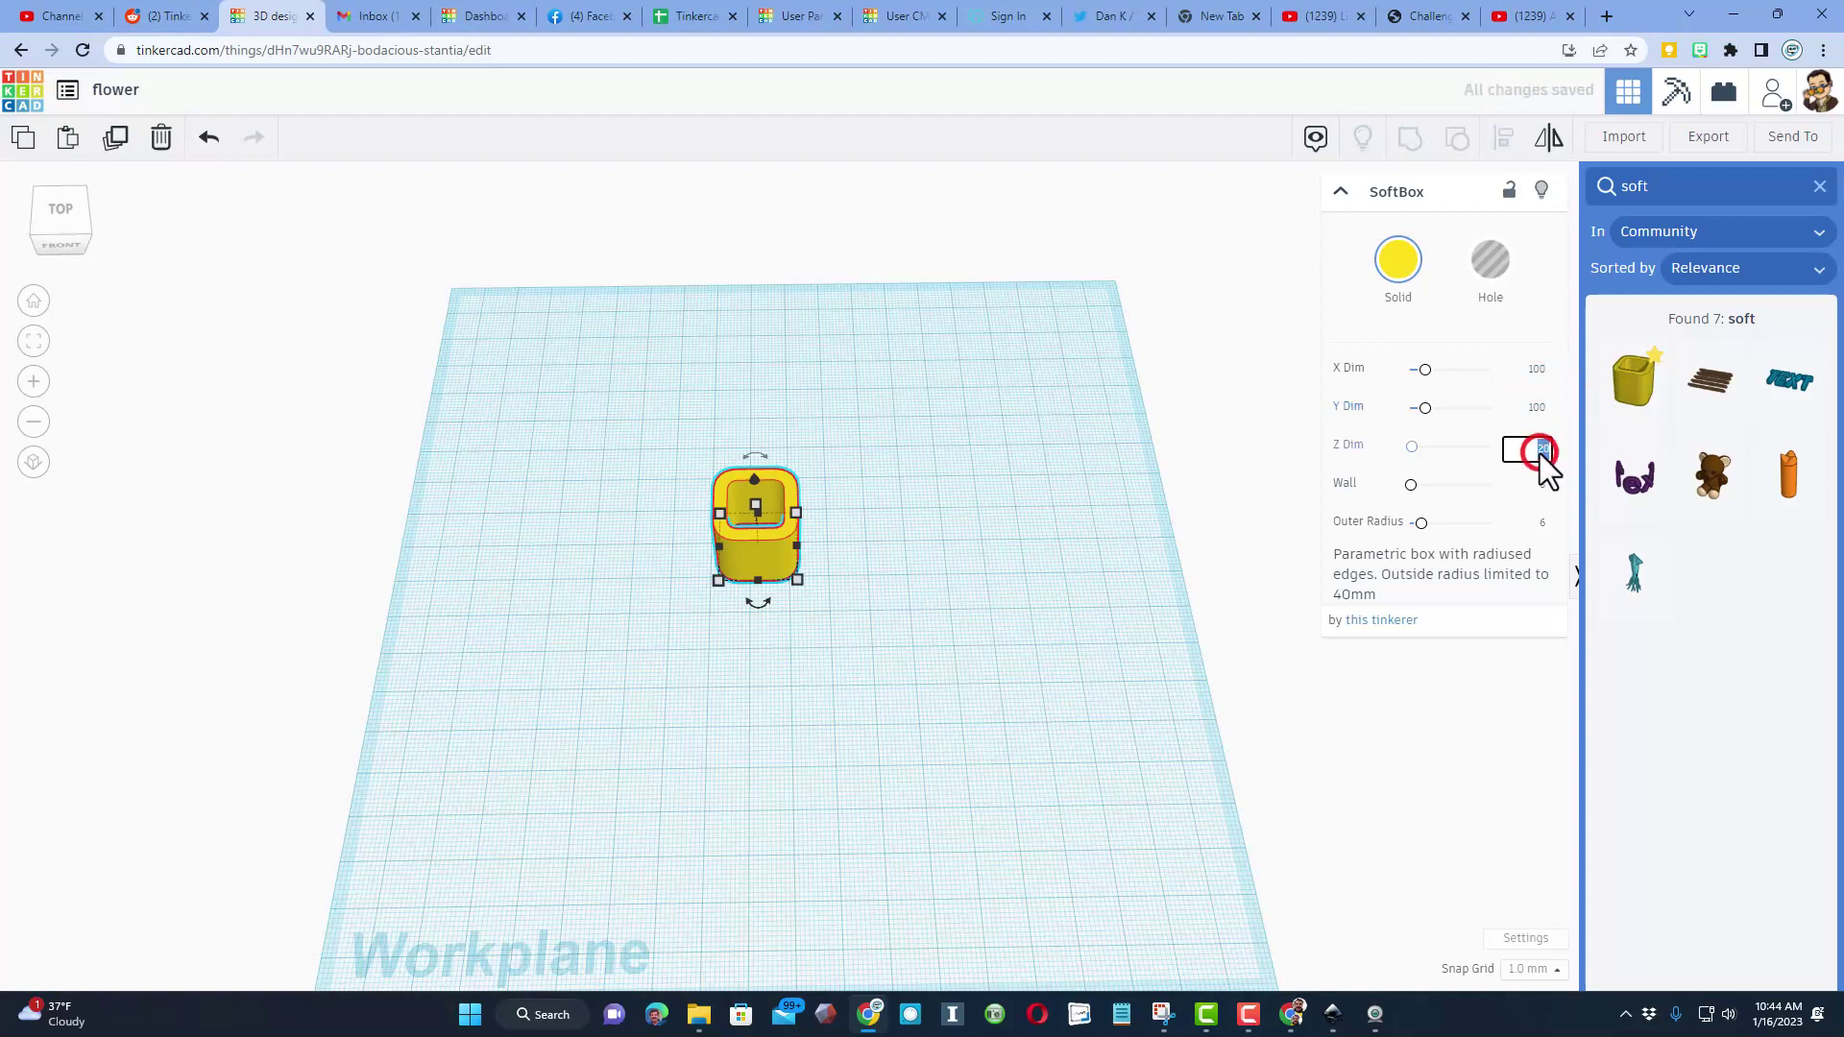
type("15")
key("Return")
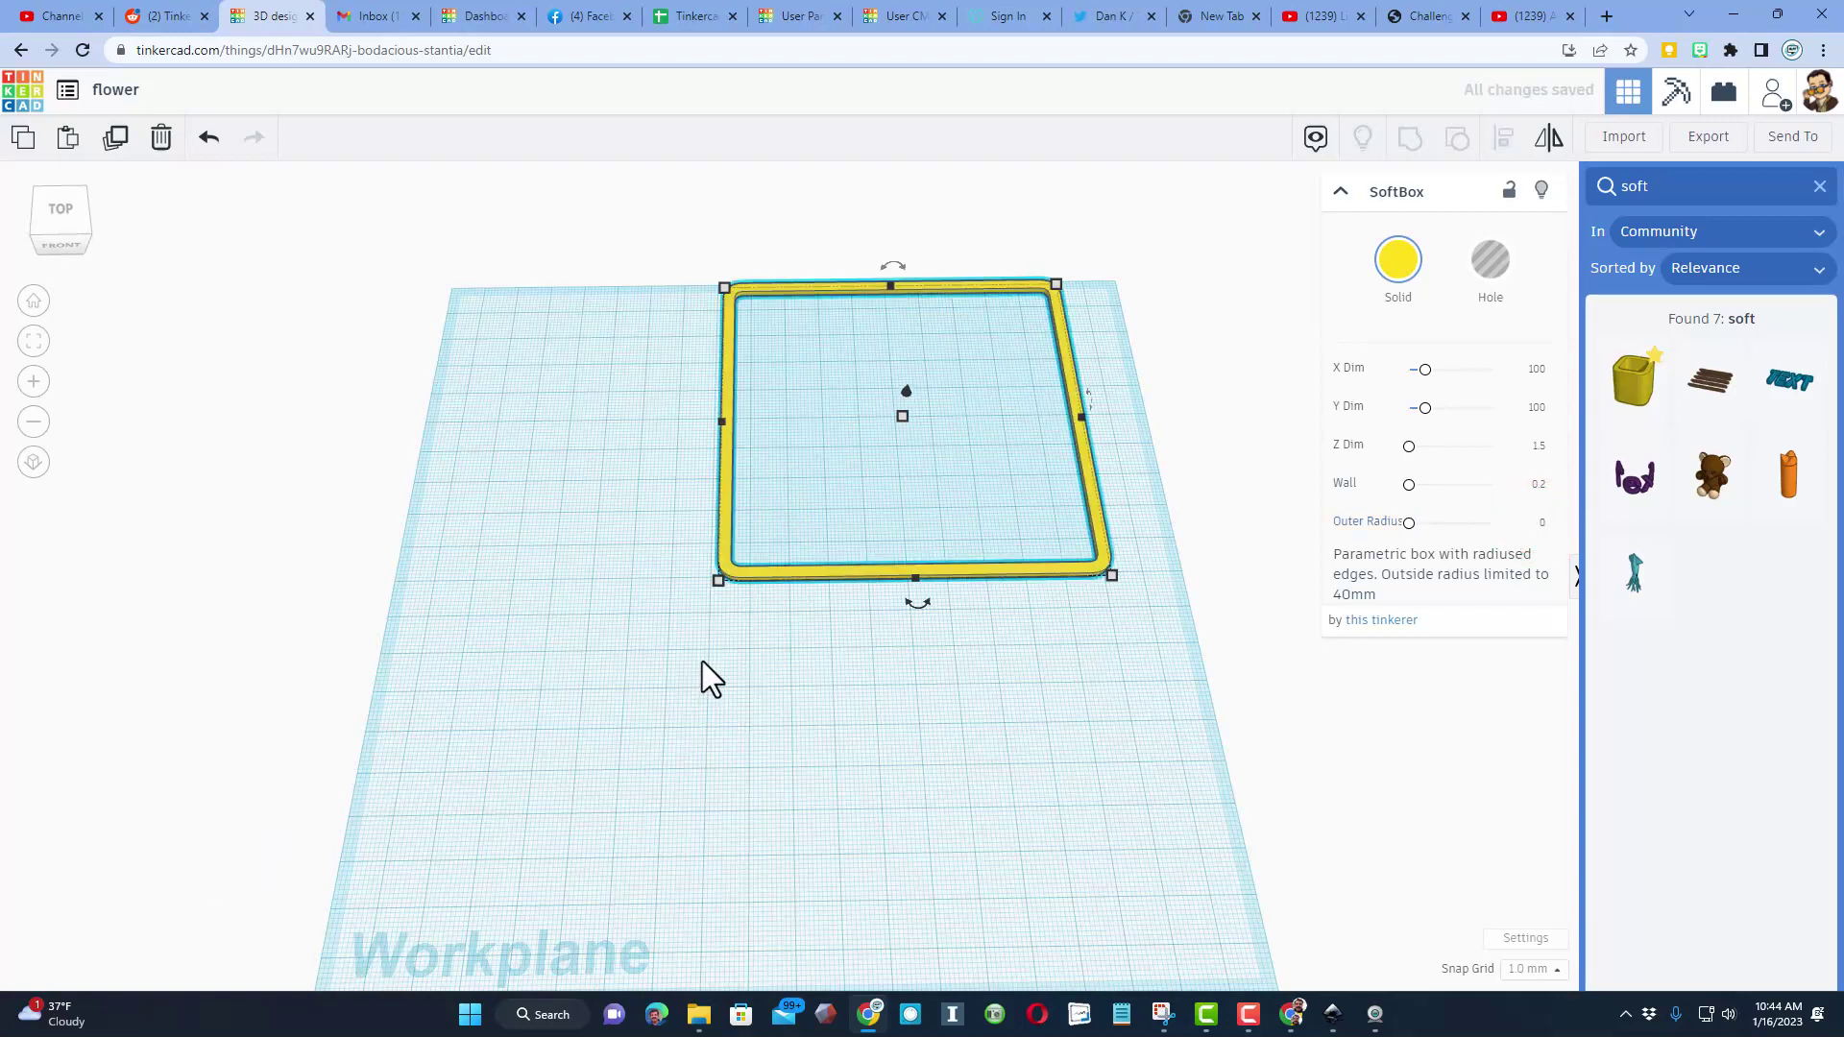
left_click(723, 567)
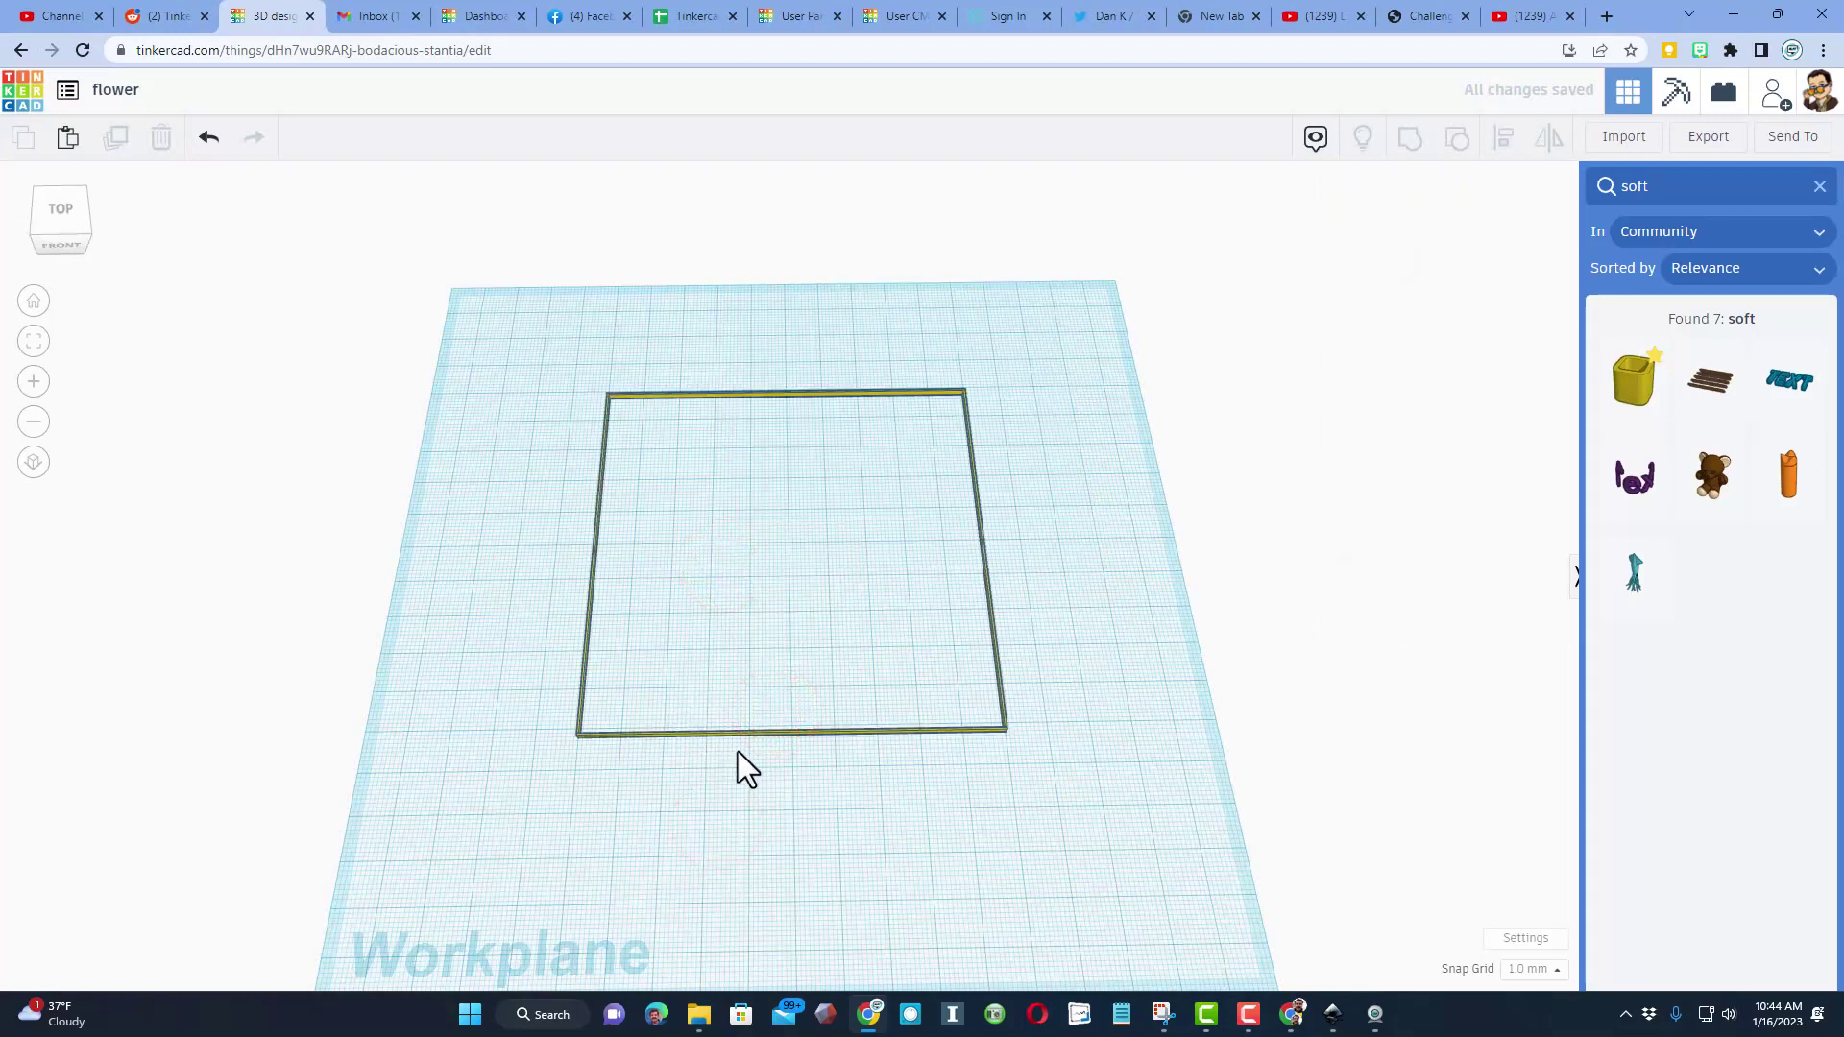
Return to the basic shapes, place a Tube inside the square frame and set its radius to 27.5.
scroll(773, 660, "up", 2)
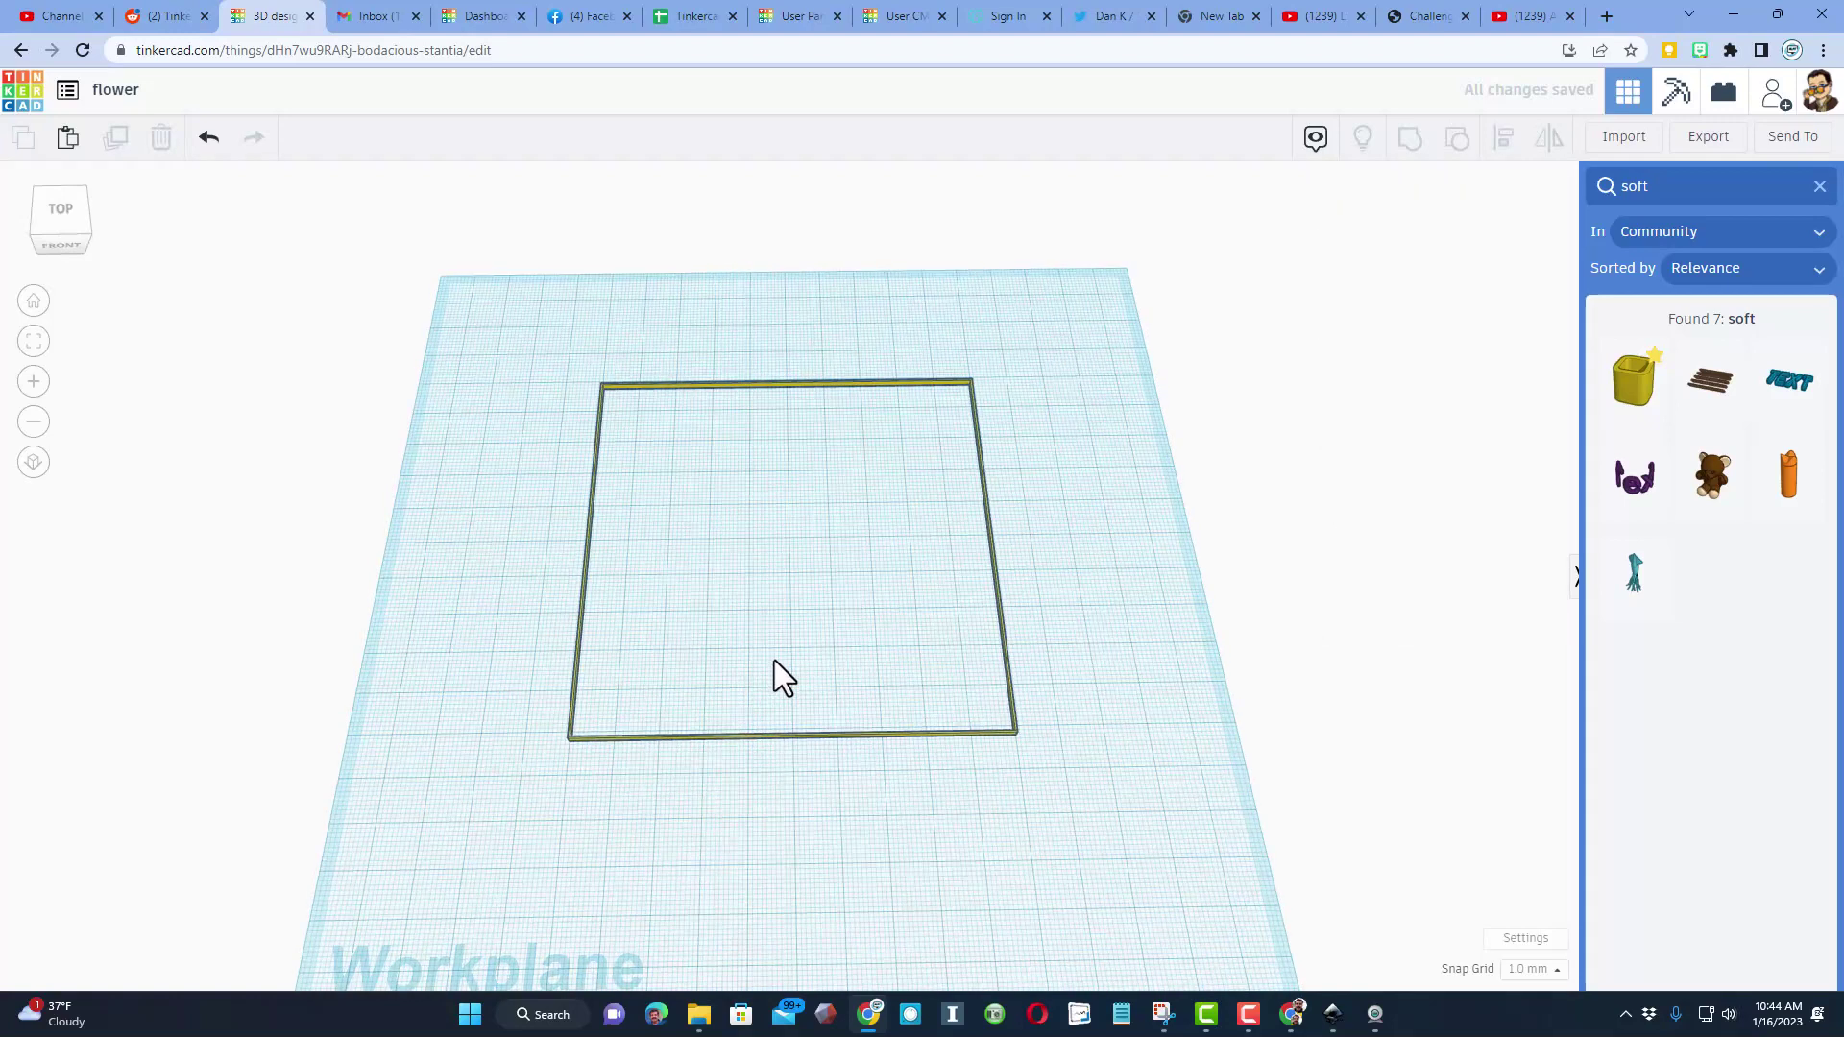
right_click_drag(774, 660, 769, 678)
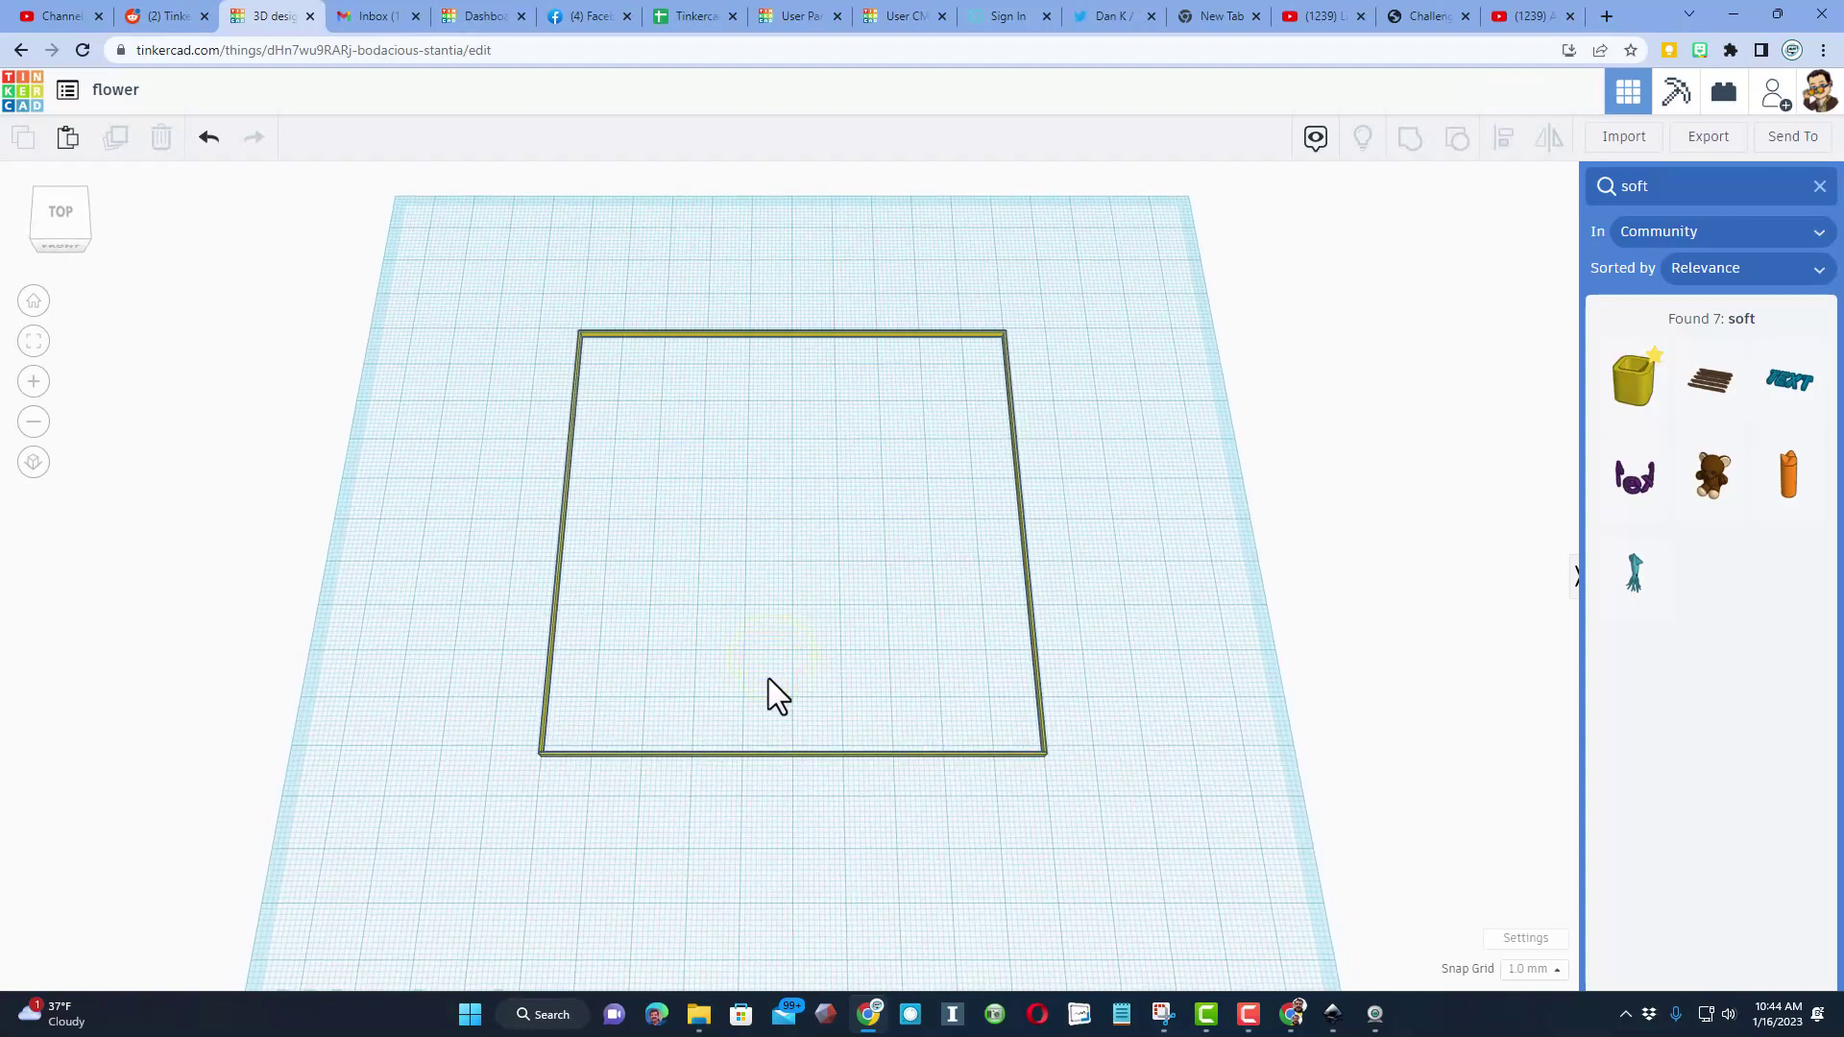
left_click(1822, 187)
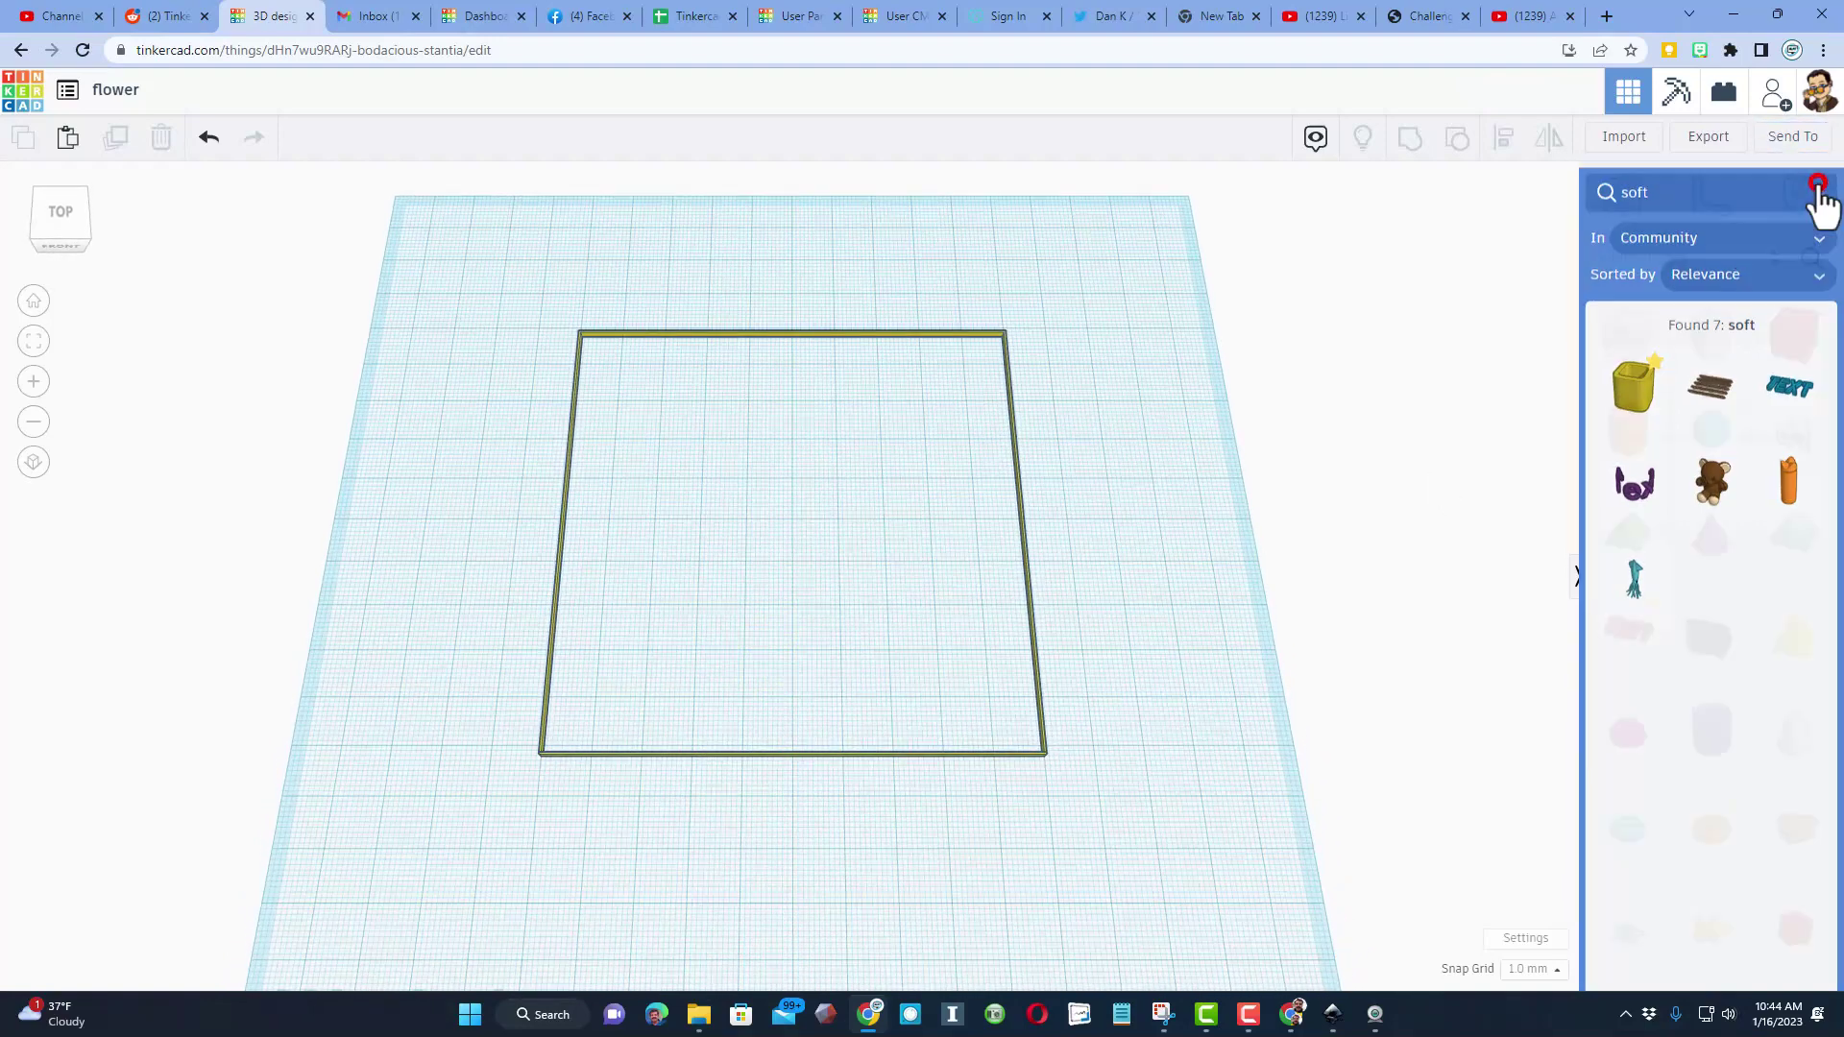
left_click_drag(1698, 849, 929, 562)
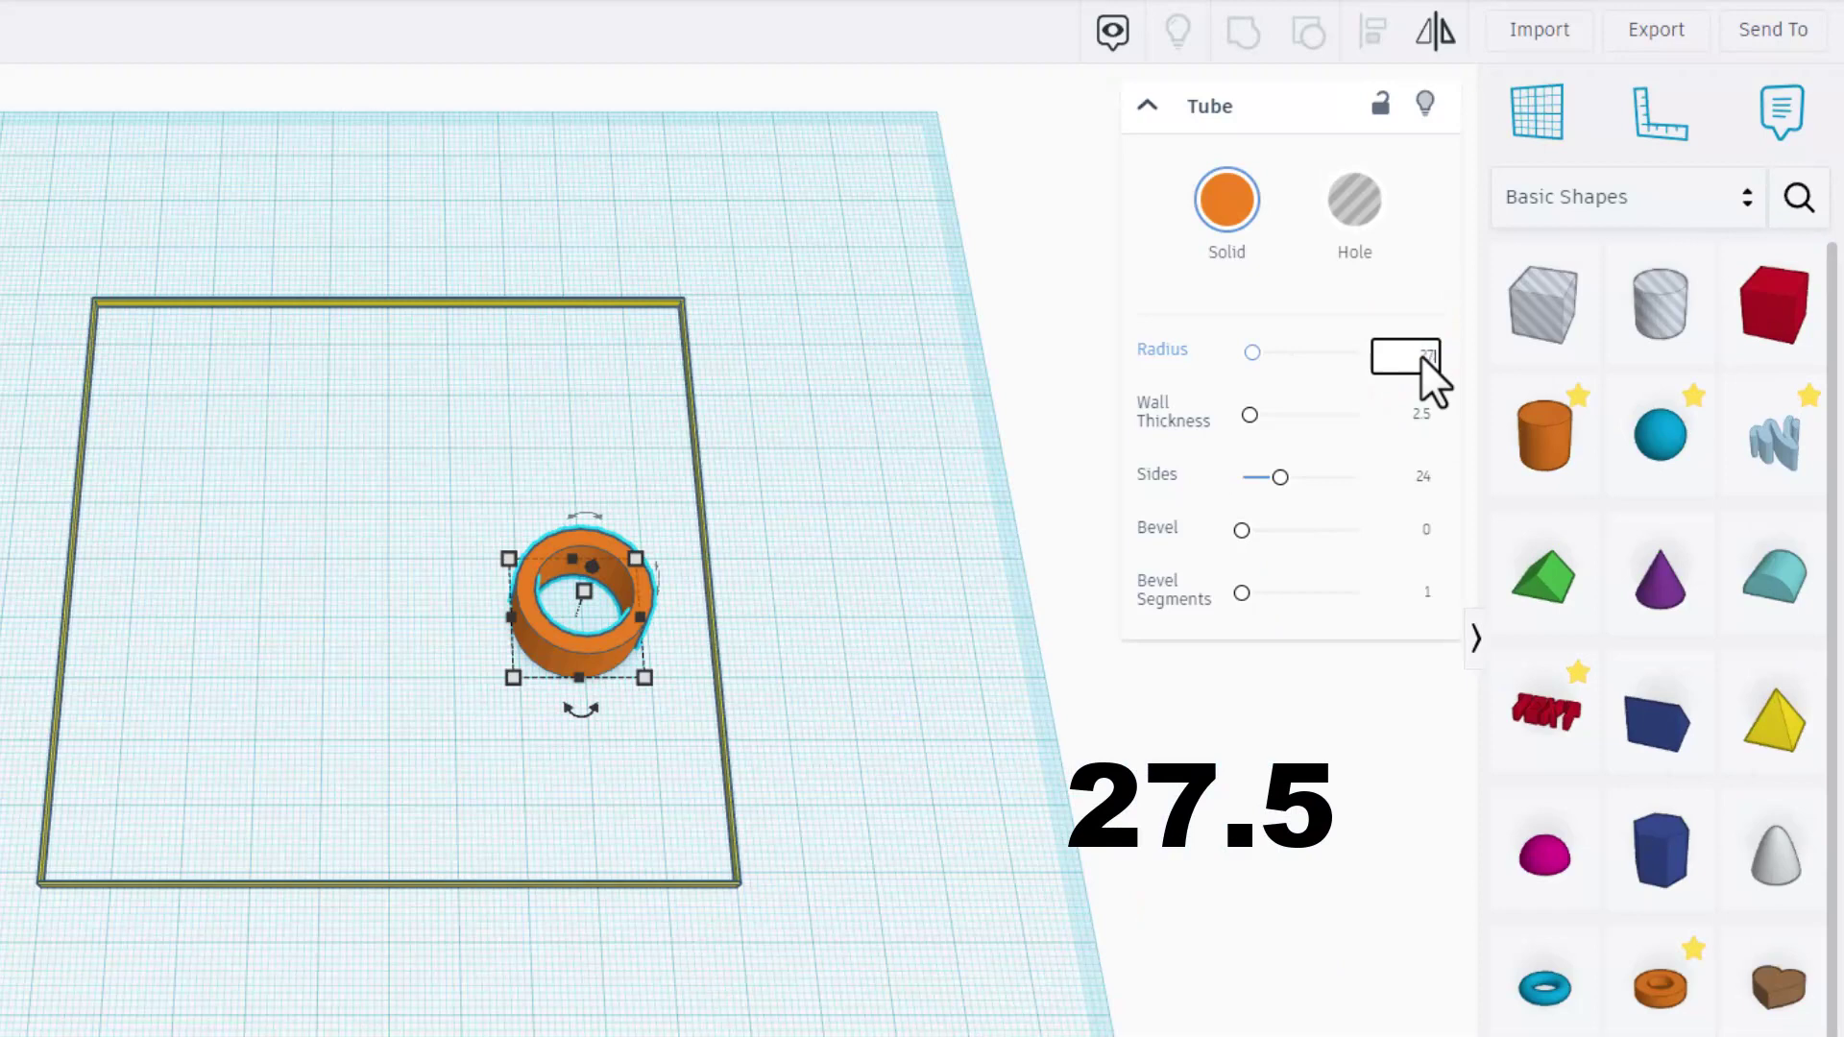
key("Return")
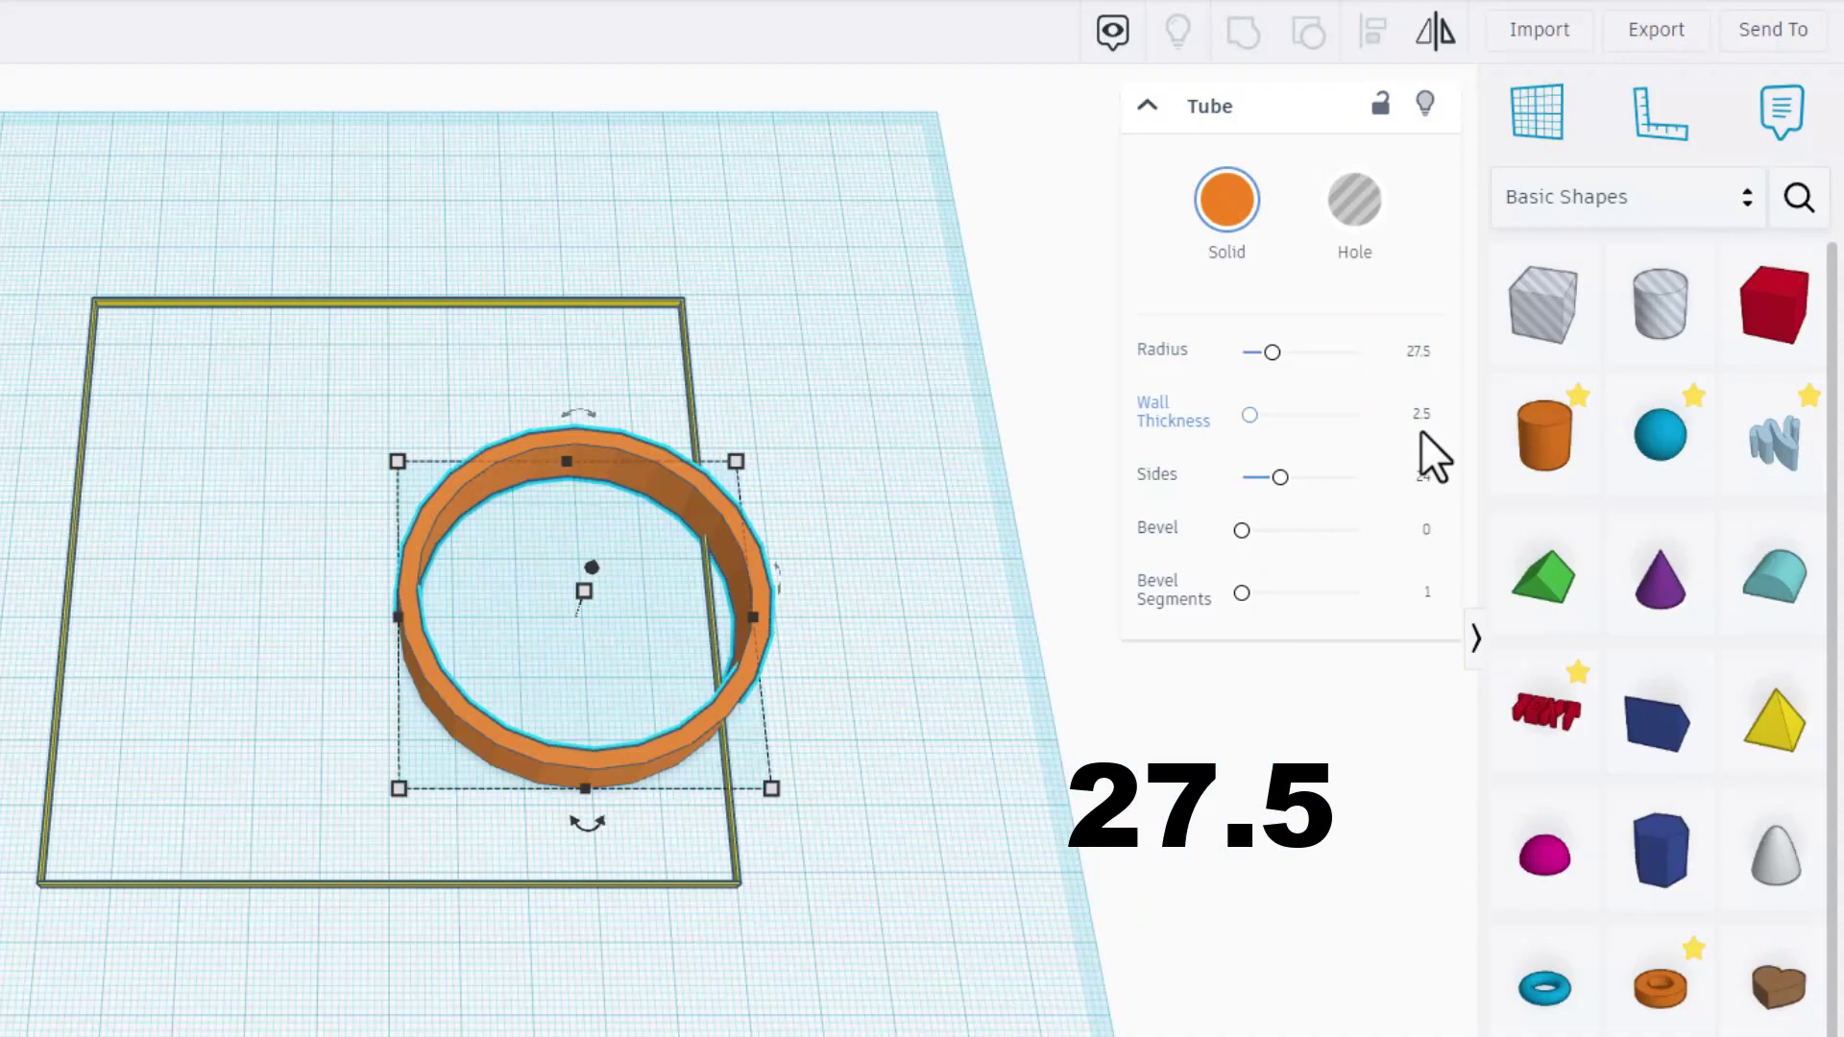
Set the tube's wall thickness to 0.2 and its number of sides to 64.
left_click(1423, 418)
type("0.2")
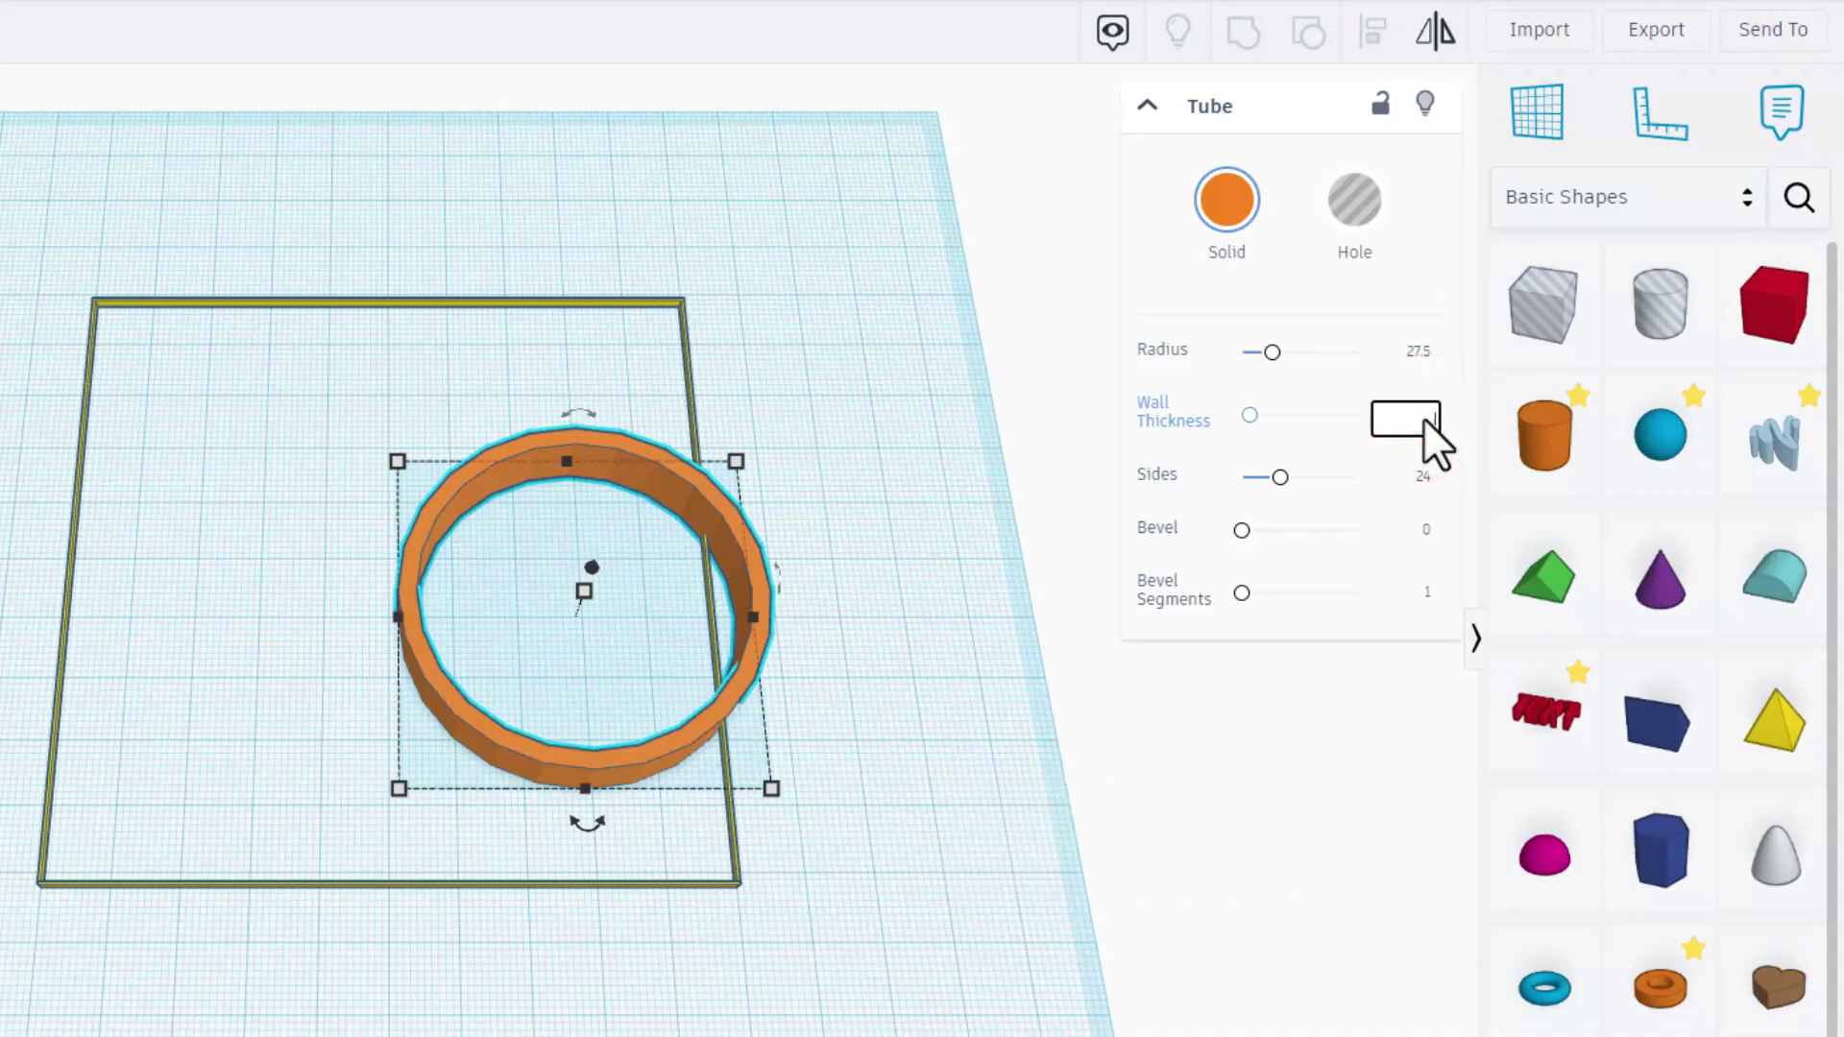
key("Return")
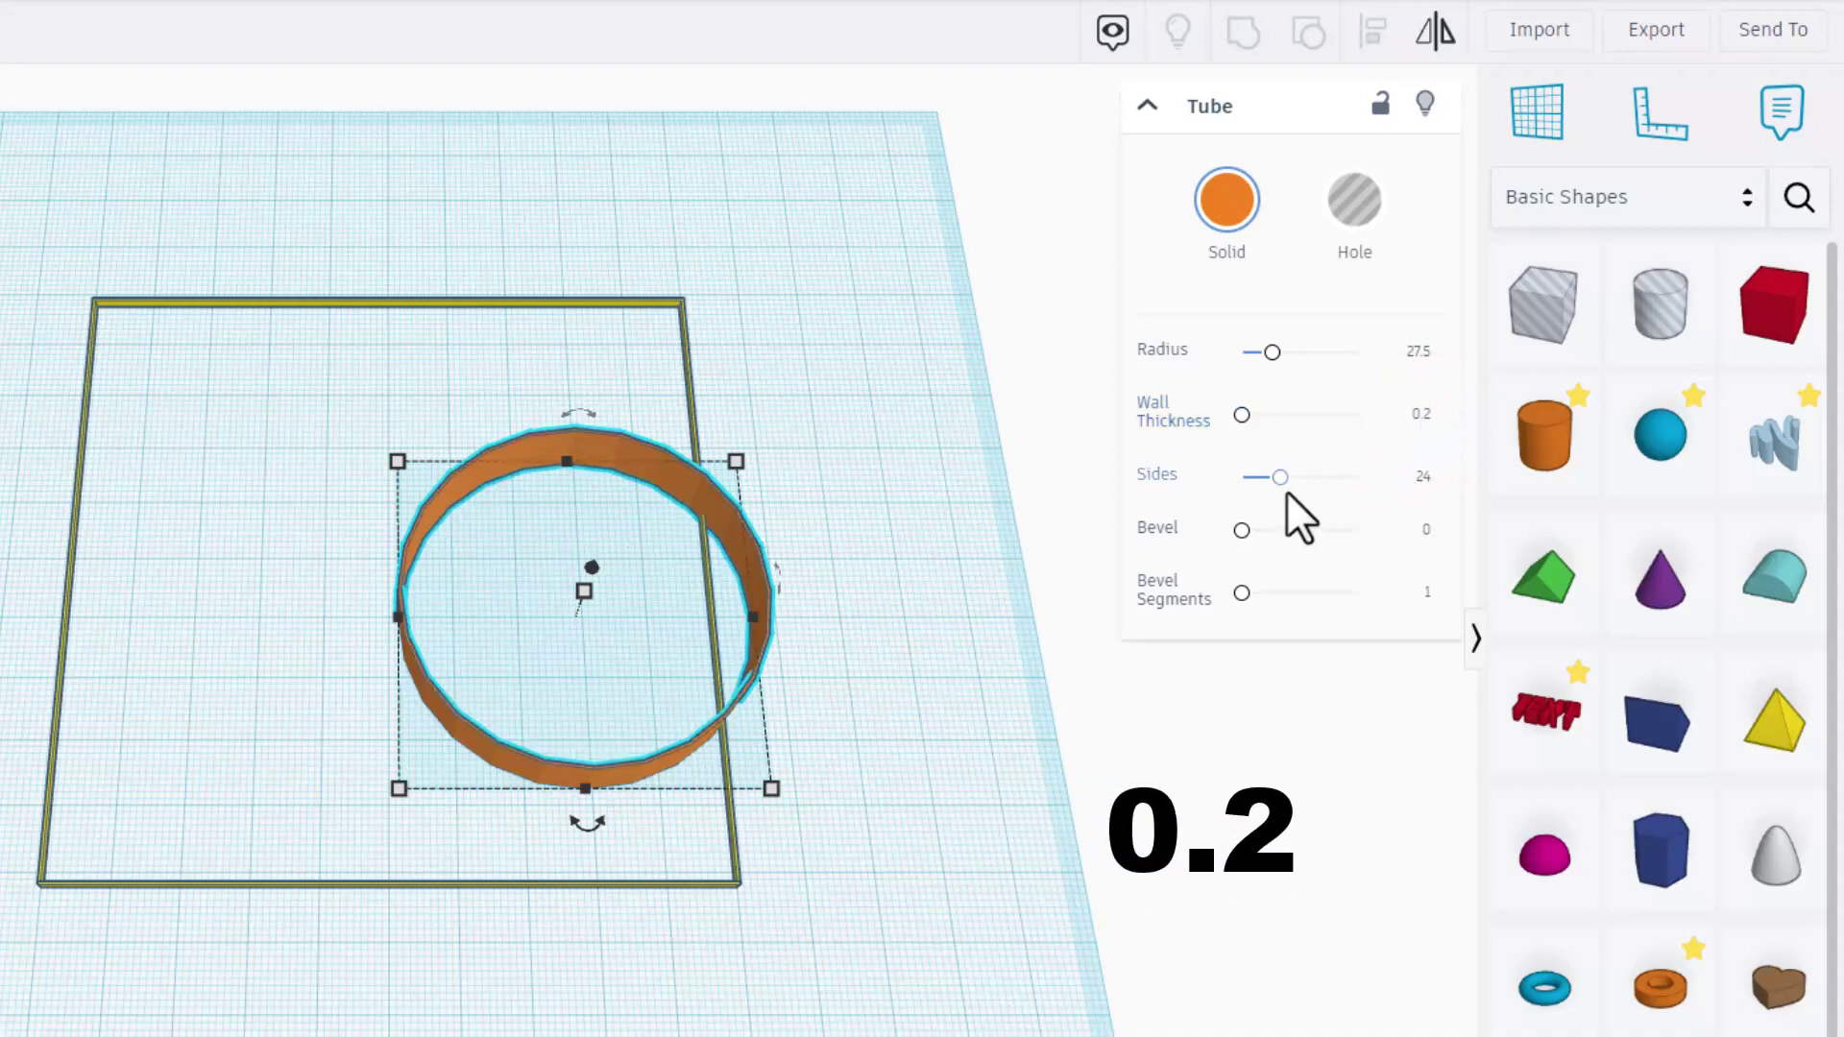
left_click_drag(1280, 476, 1357, 476)
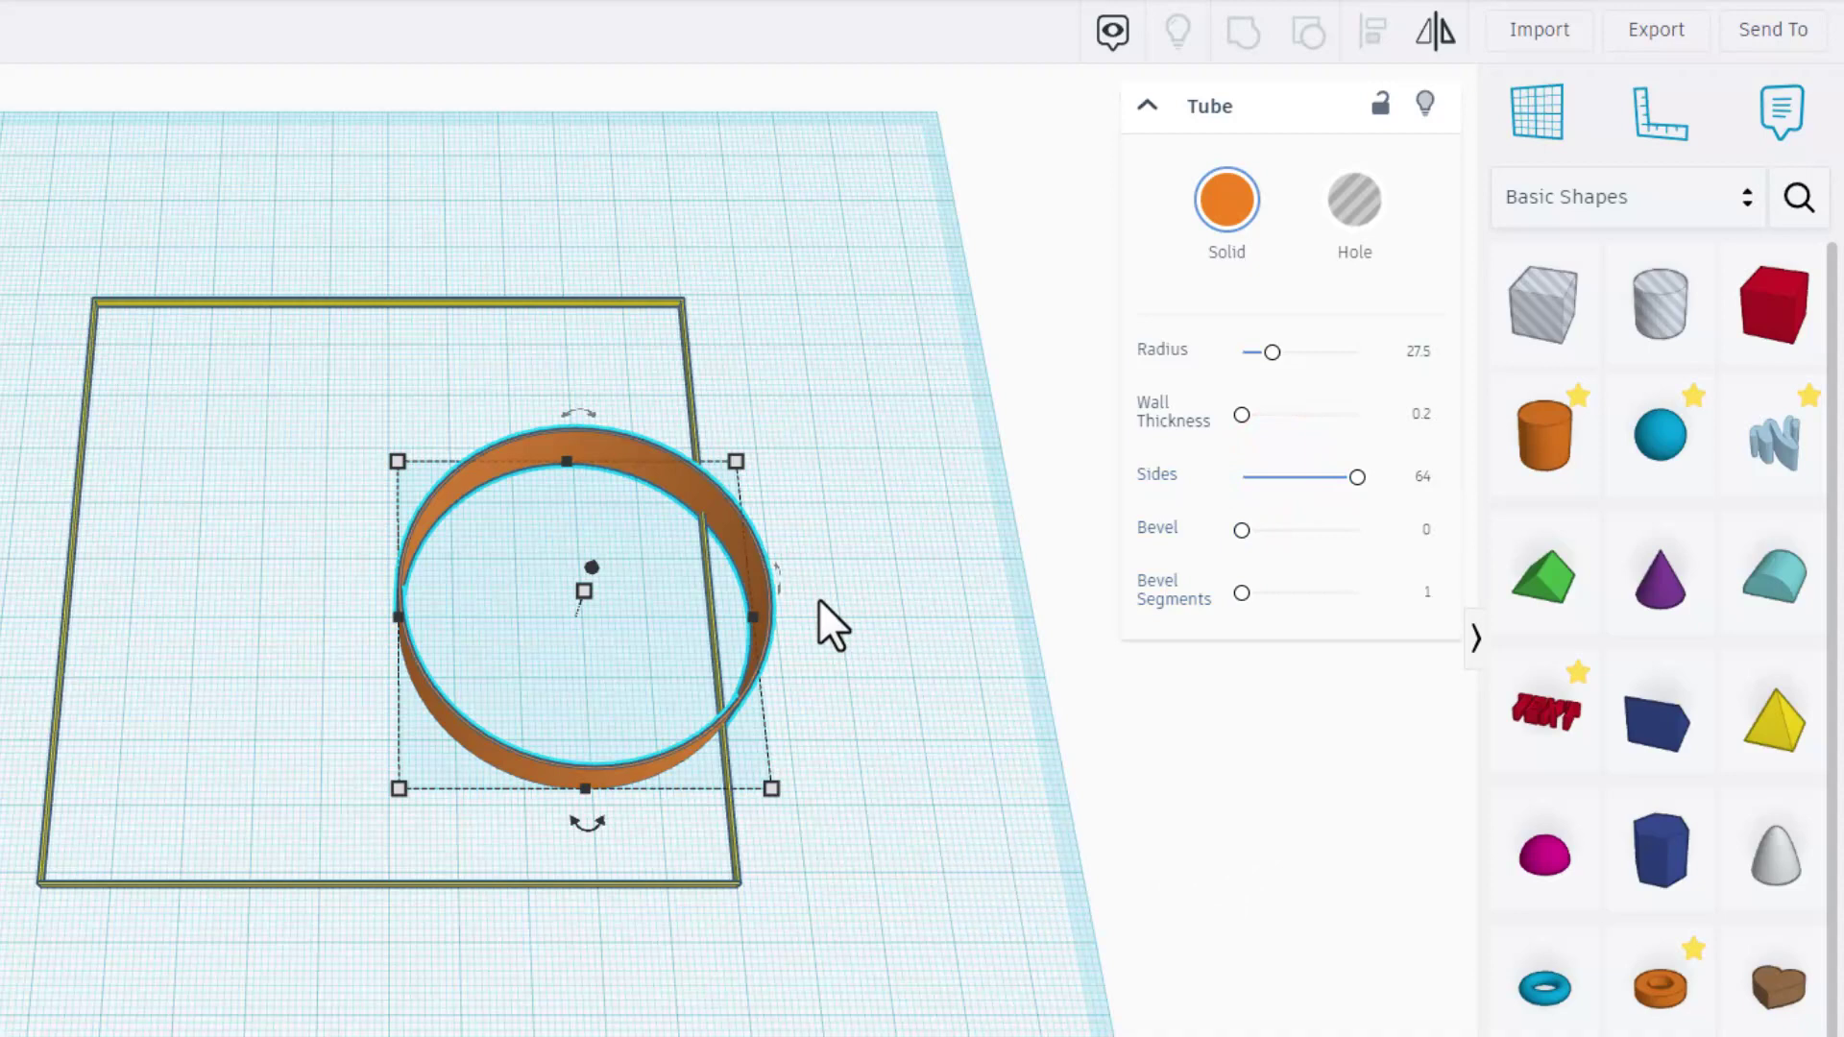
Reduce the tube's height to make a thin, flat ring.
right_click_drag(944, 677, 578, 534)
left_click(579, 565)
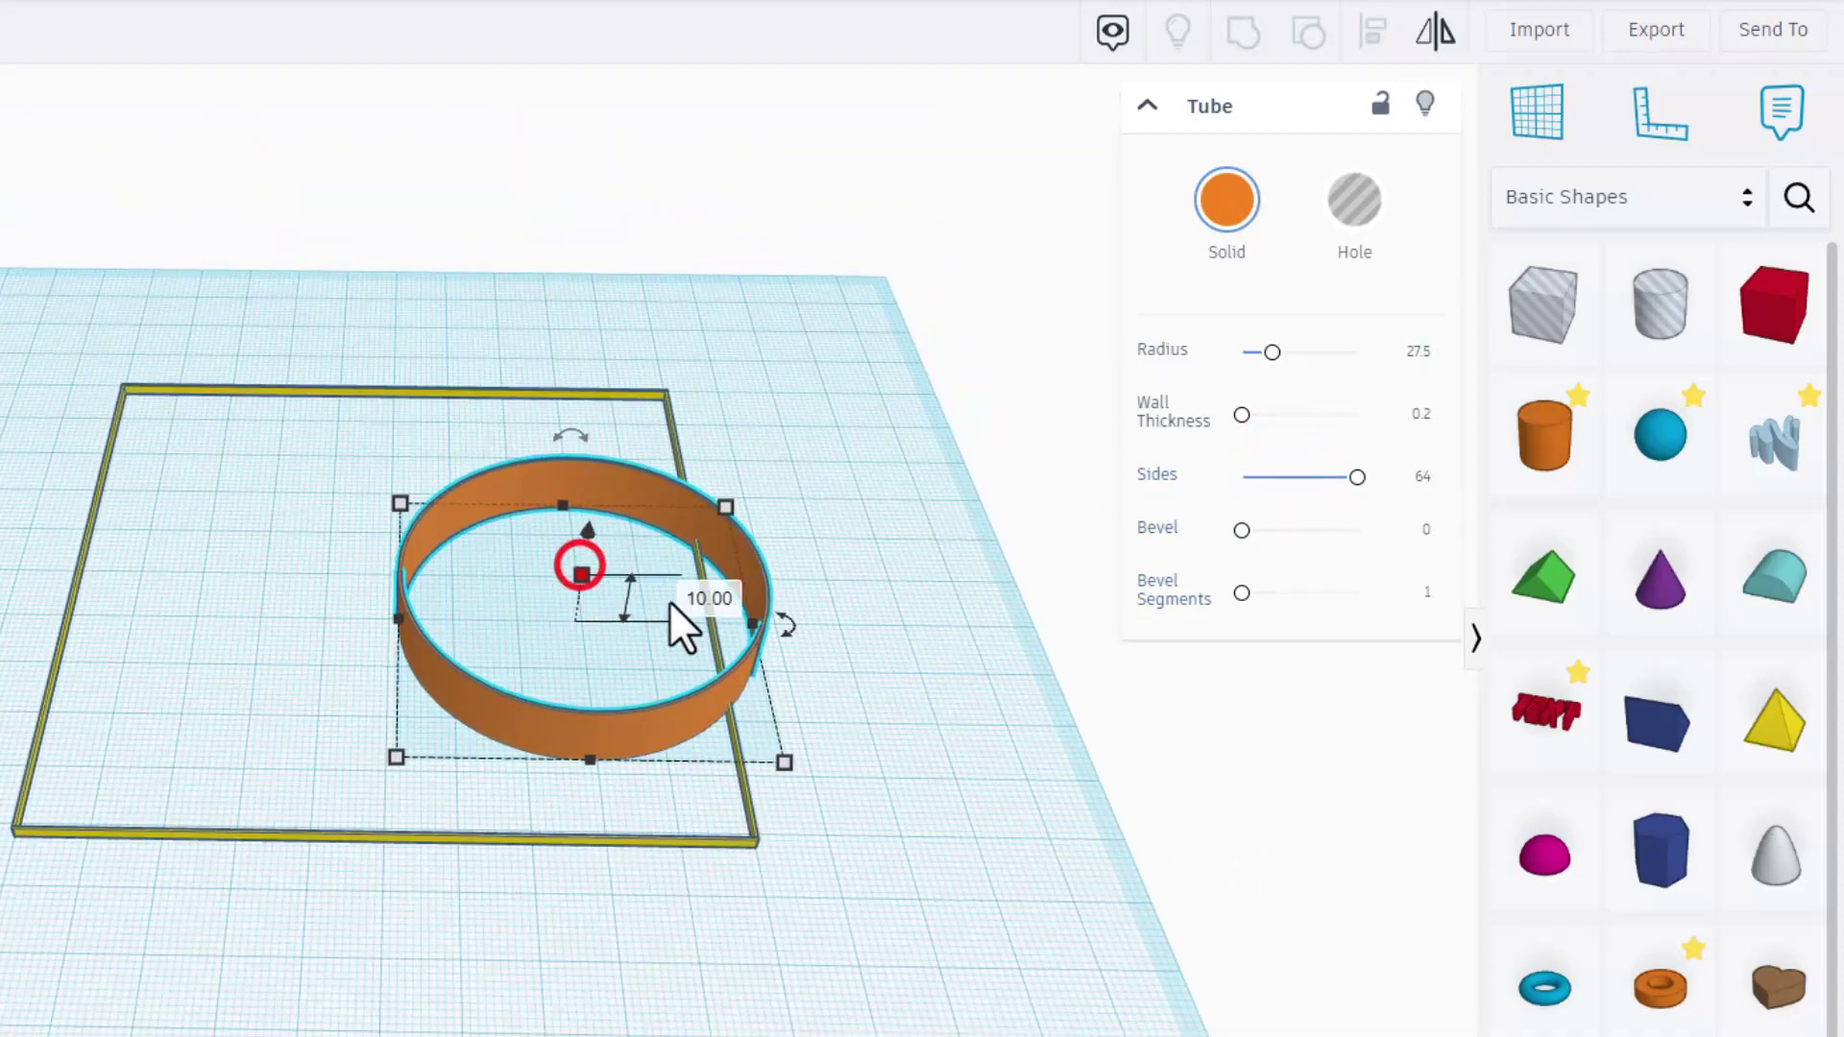
left_click(690, 600)
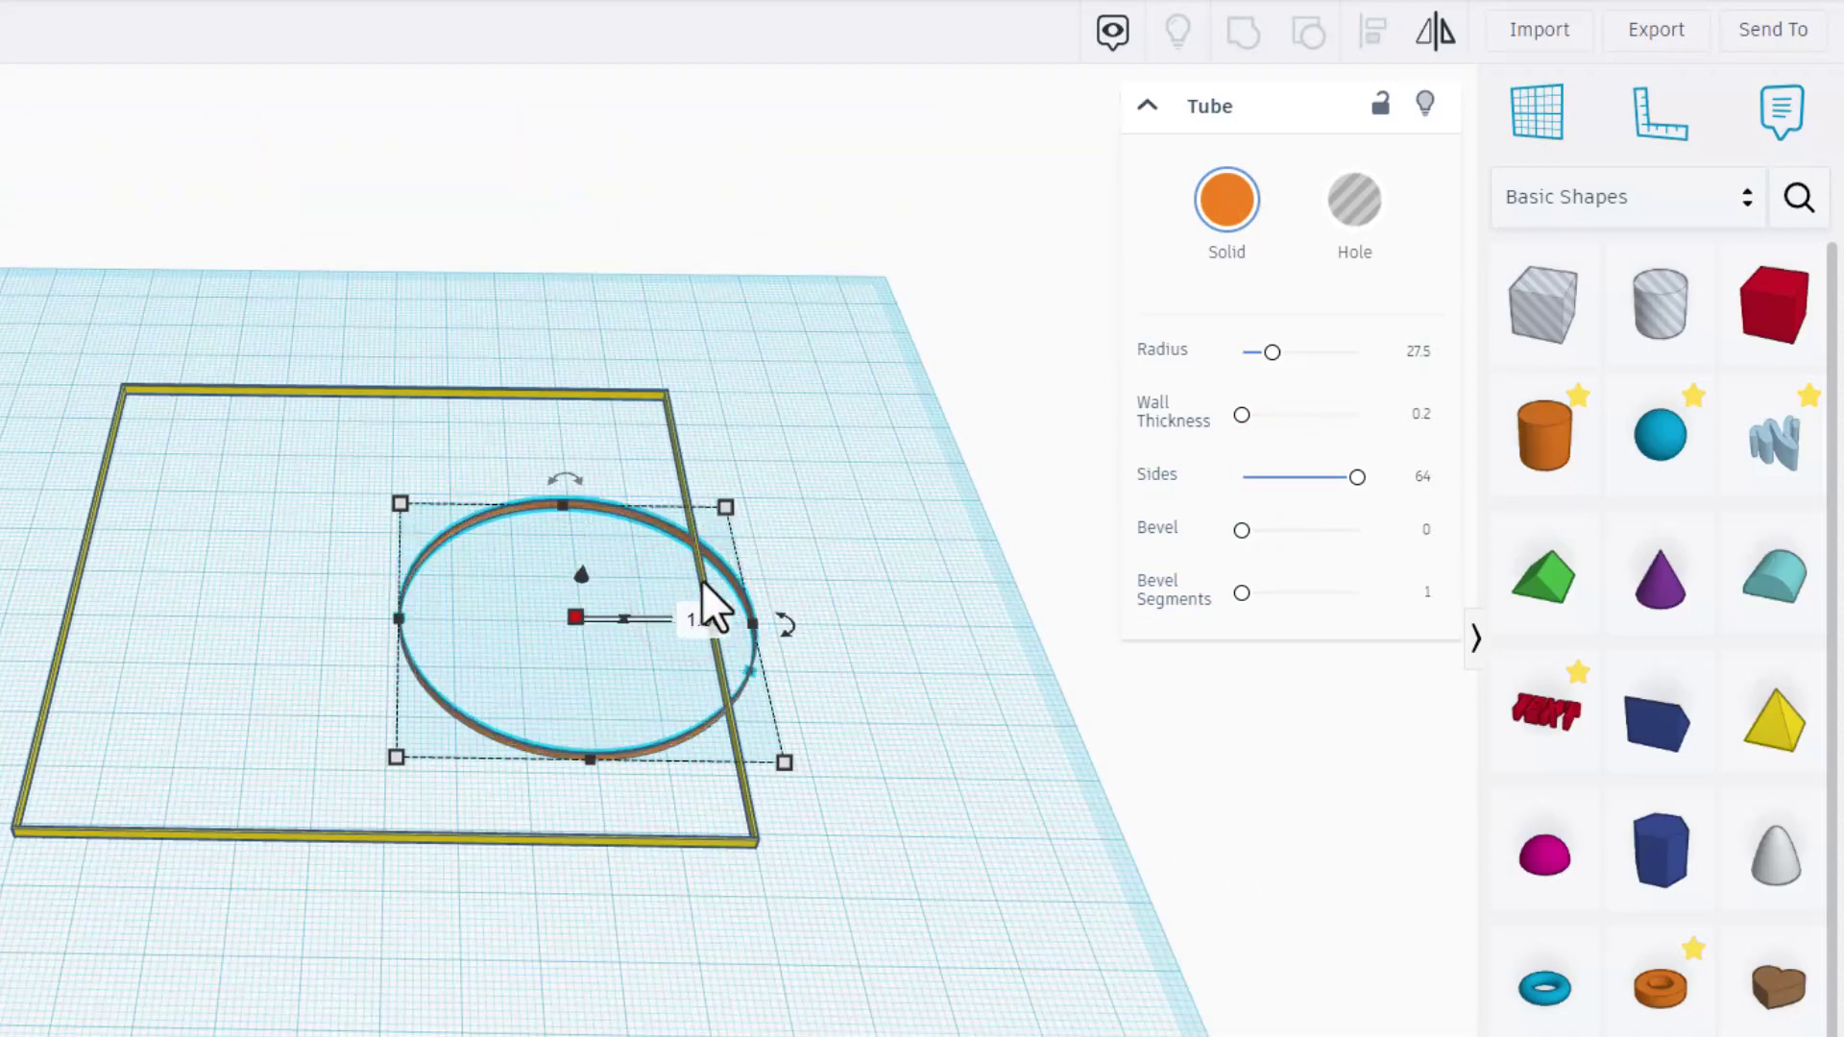
Duplicate the ring and move one of the two to the left, leaving a small gap between them.
key("ctrl+d")
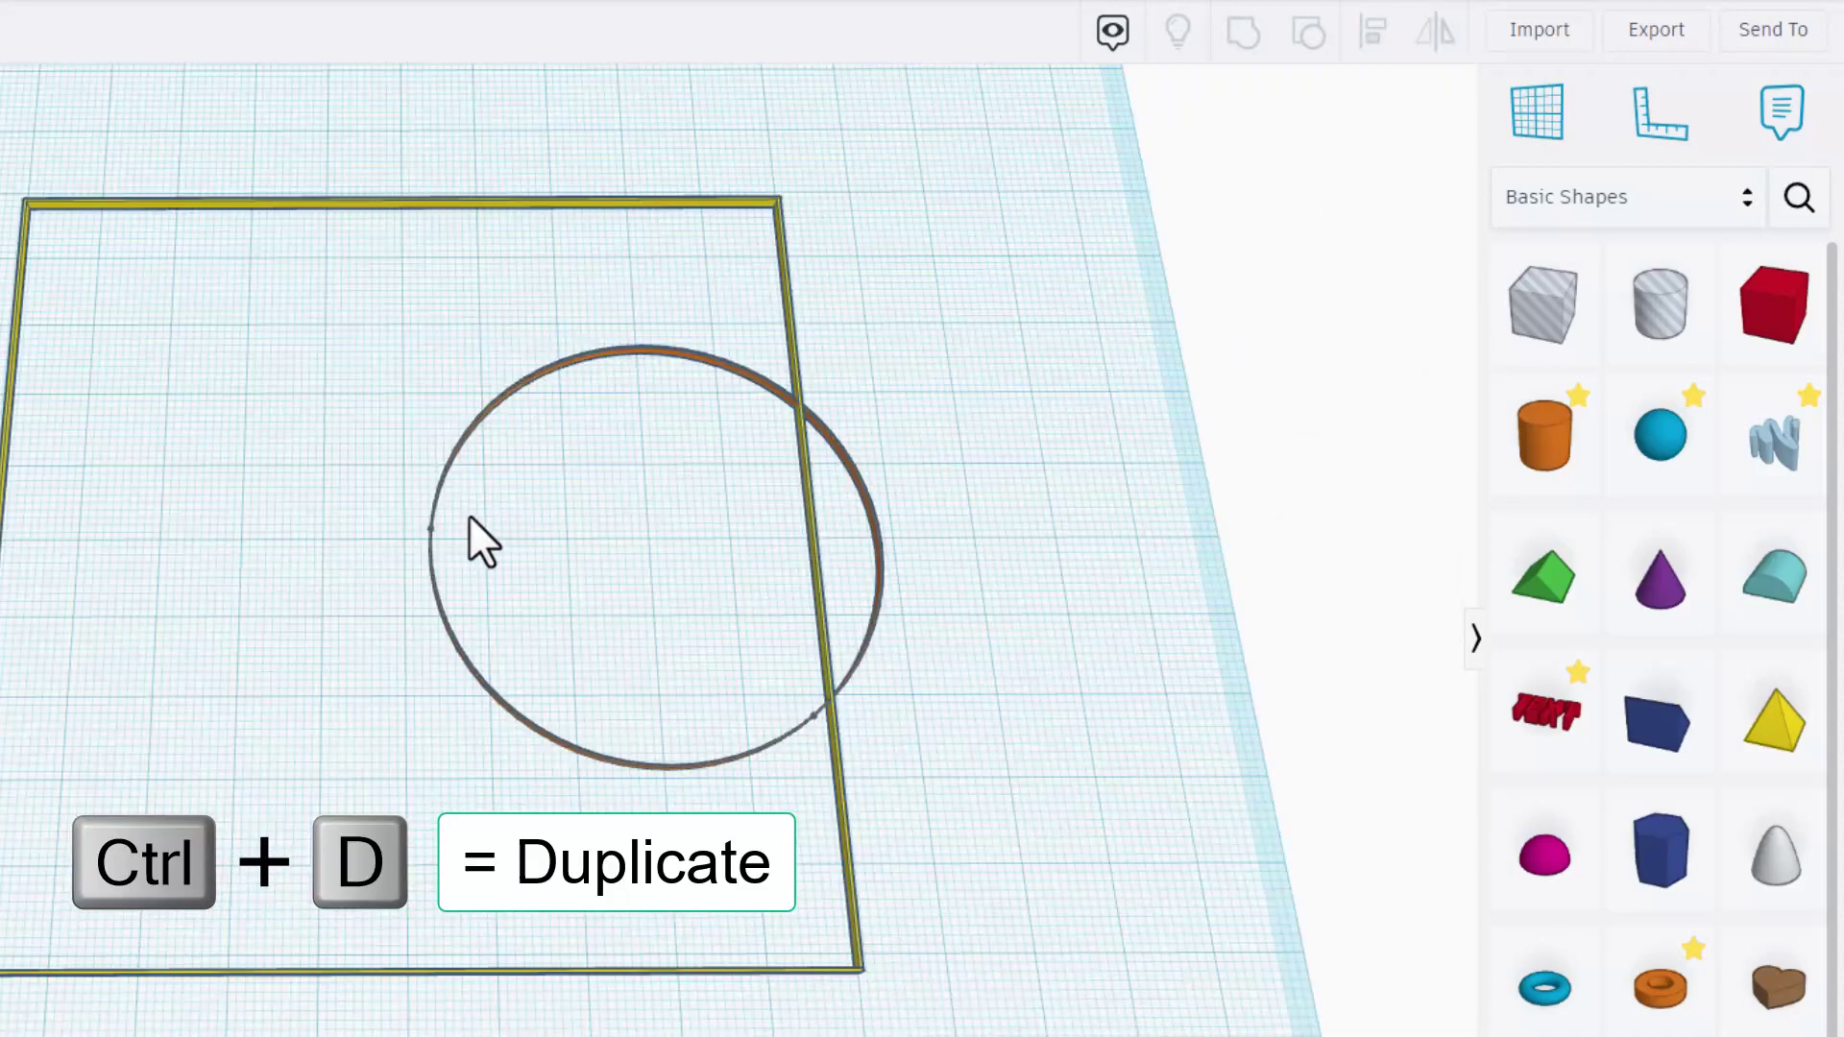
left_click_drag(478, 504, 373, 566)
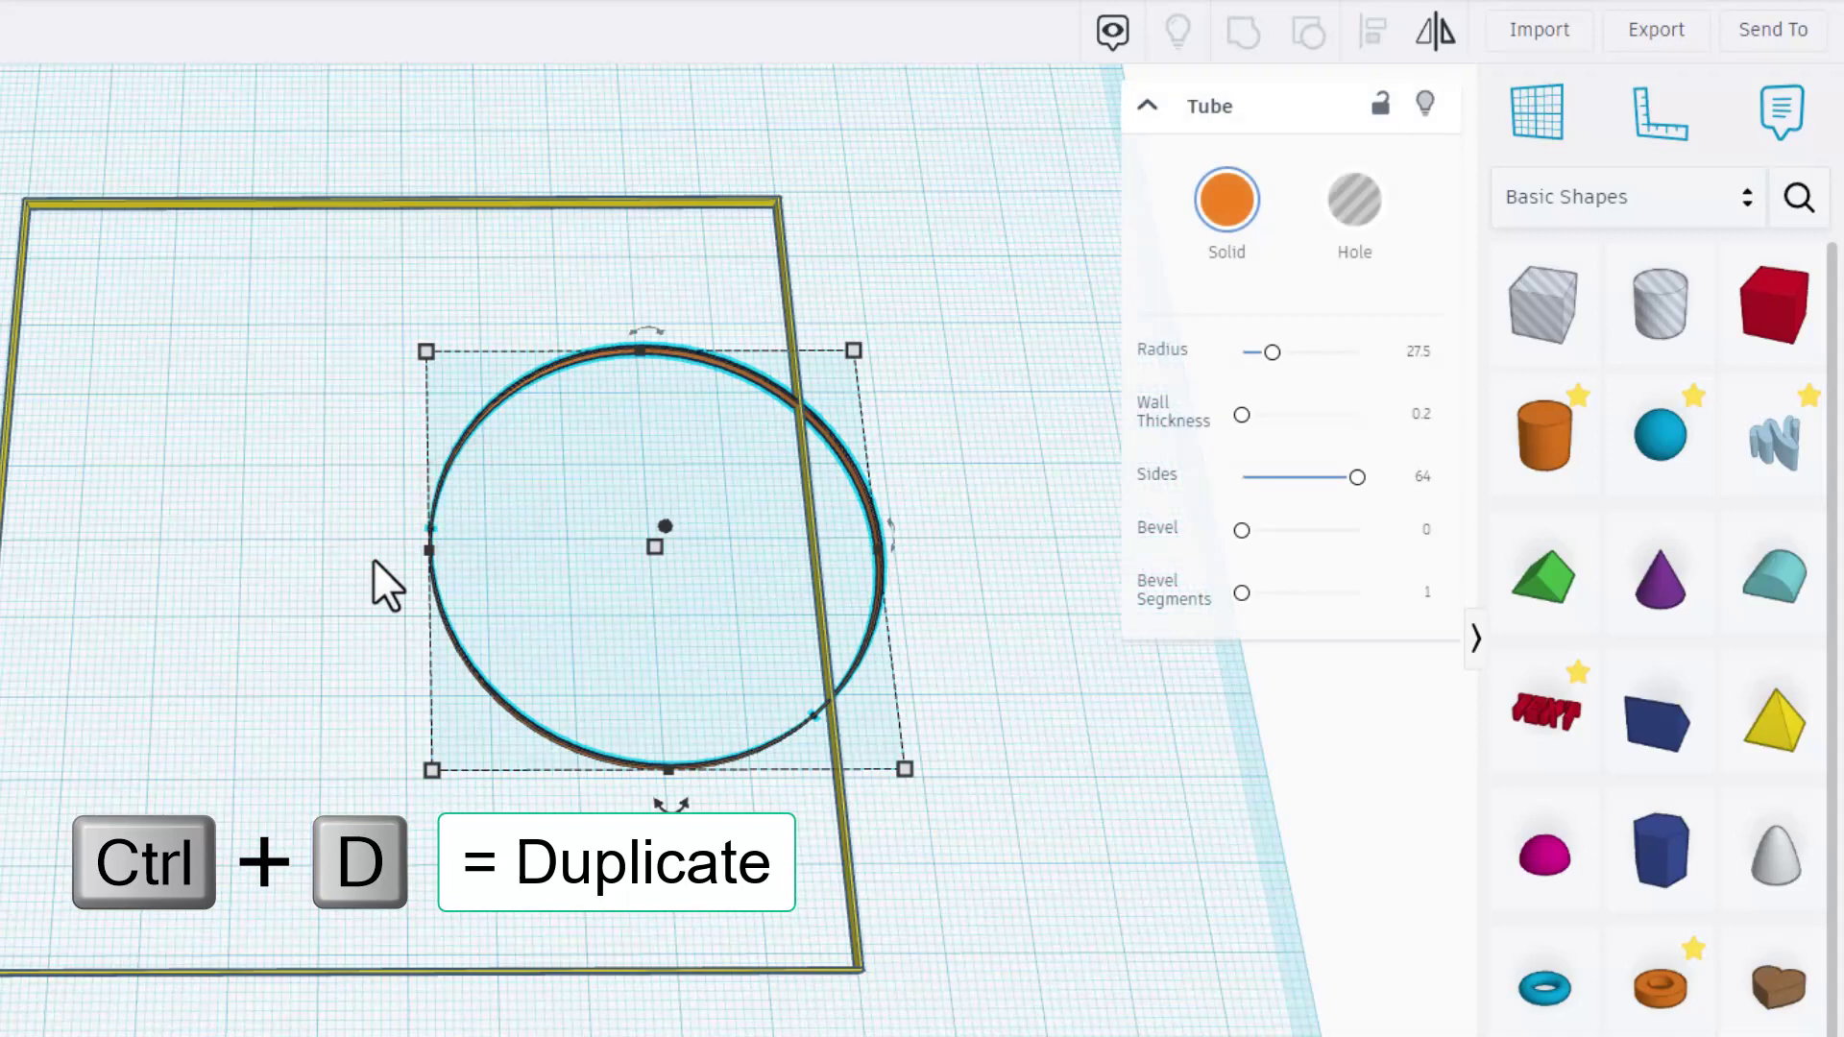
left_click(372, 566)
left_click(419, 511)
left_click_drag(418, 509, 435, 486)
left_click(435, 486)
left_click(616, 525)
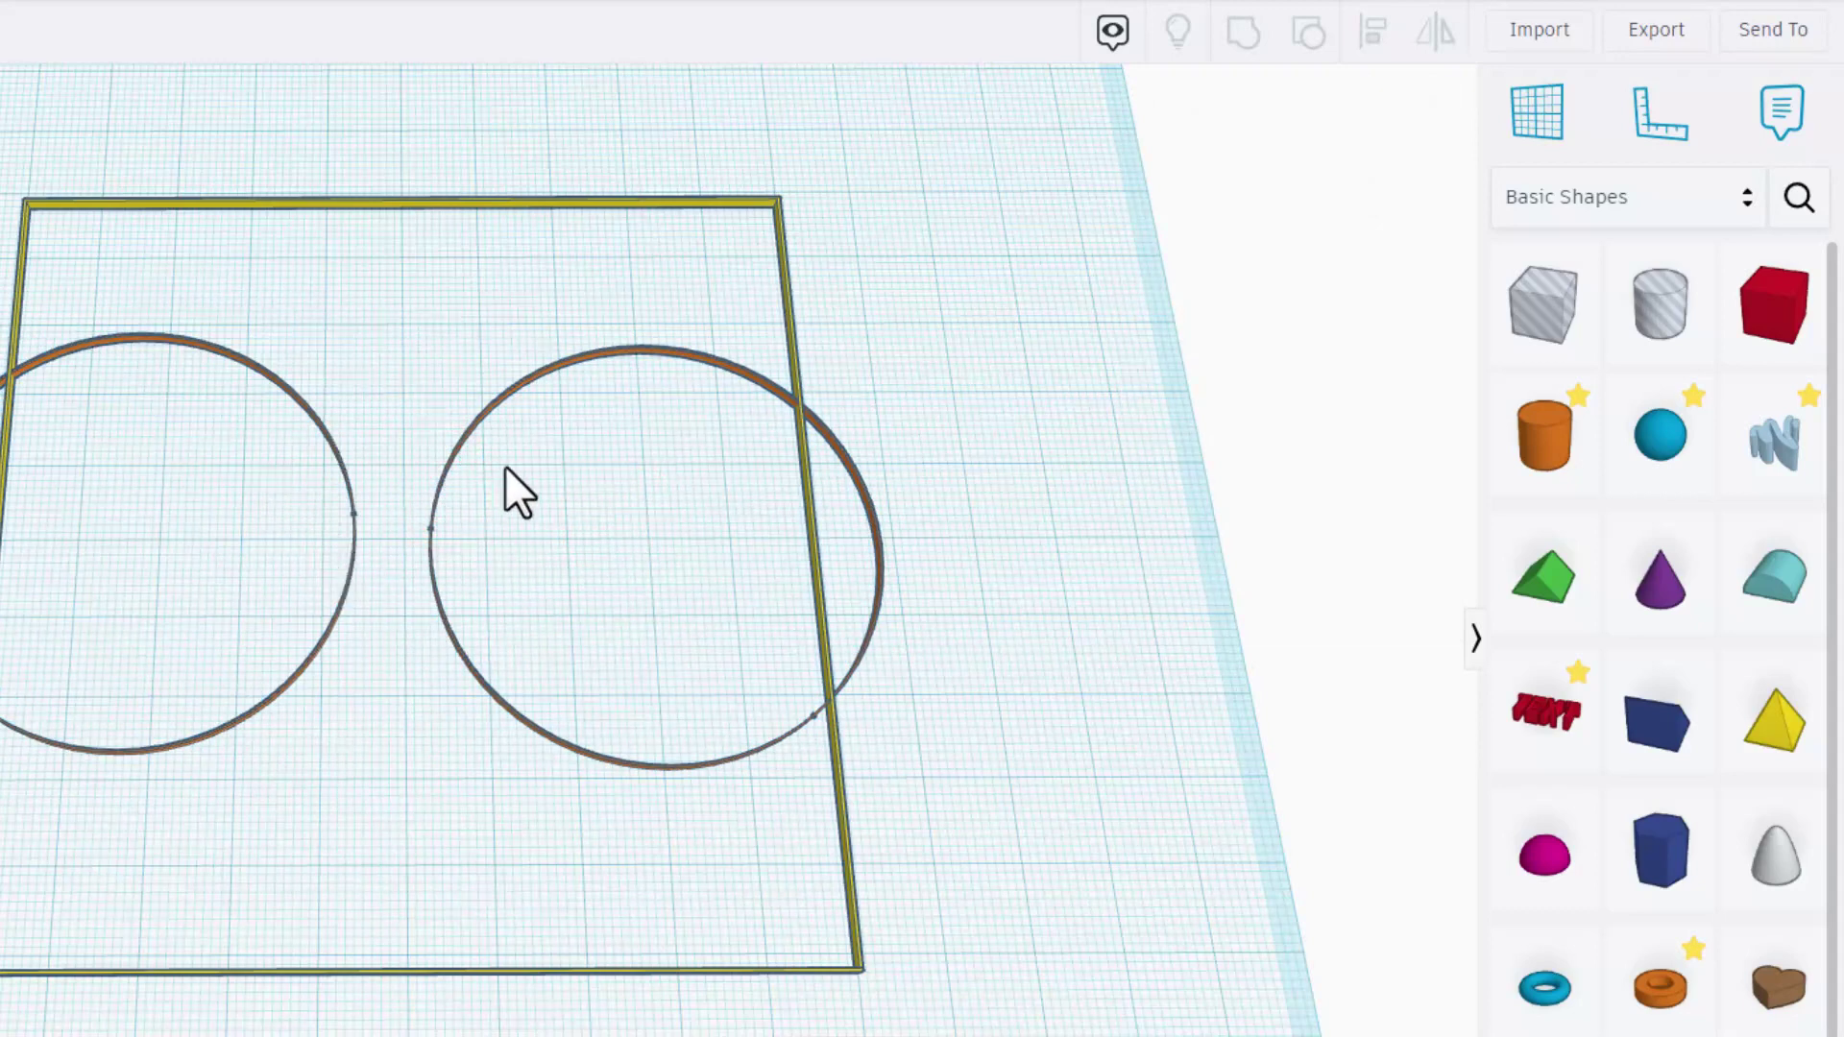
Select both rings and align them along their shared front-to-back centre line.
left_click_drag(505, 467, 223, 588)
left_click(1371, 32)
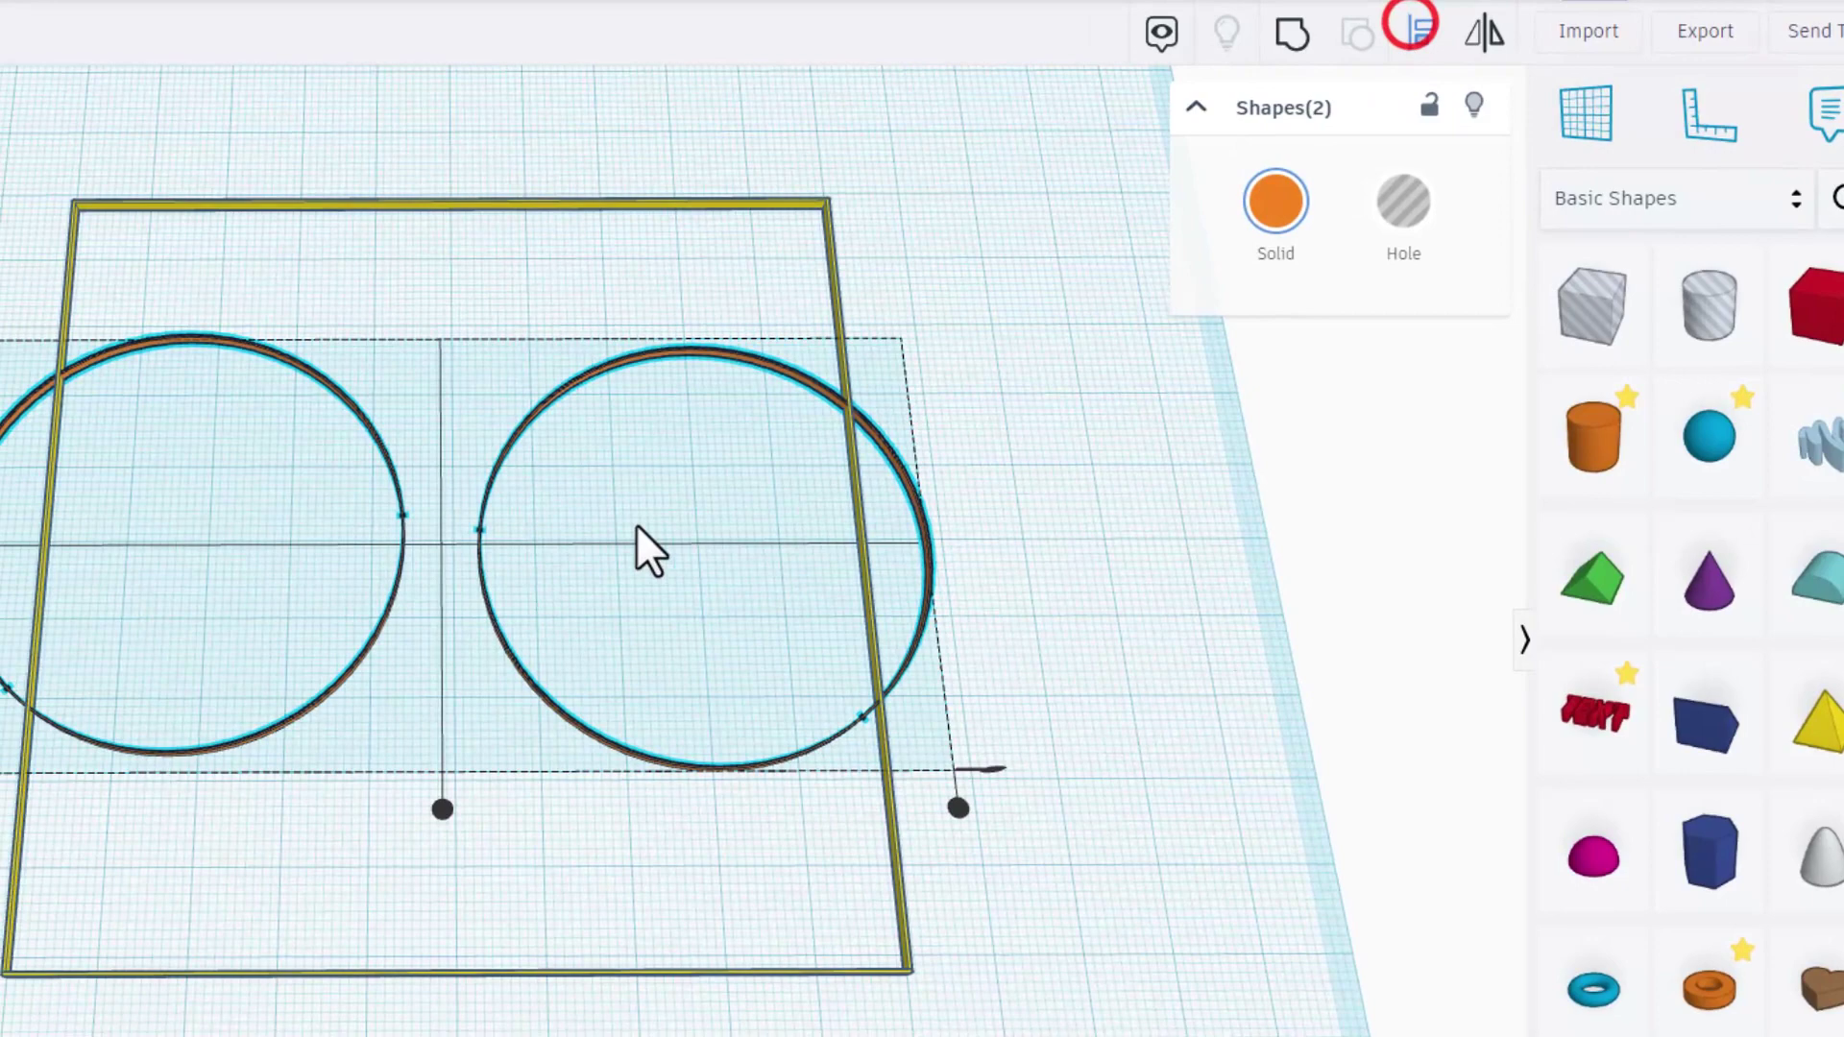
left_click(211, 550)
Nudge the right ring left in 1 mm increments until it meets the left ring's edge.
scroll(680, 576, "up", 2)
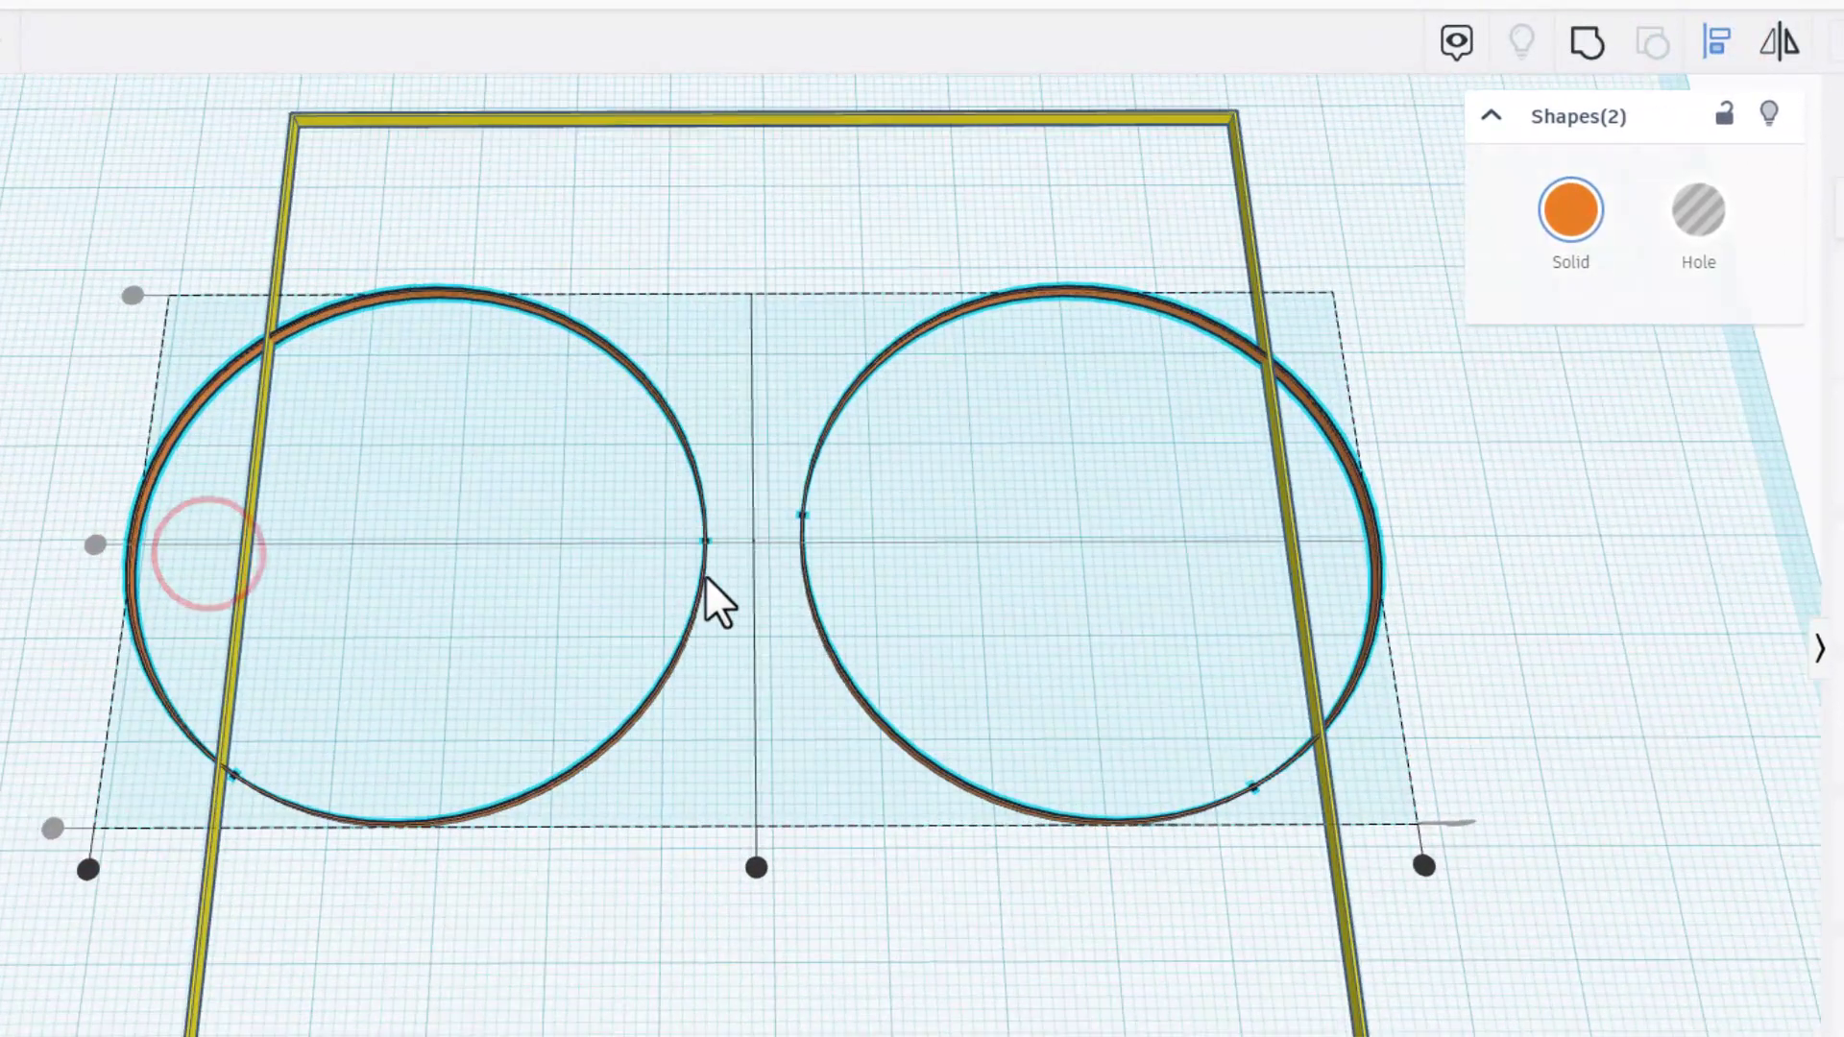
scroll(758, 557, "up", 4)
left_click(761, 553)
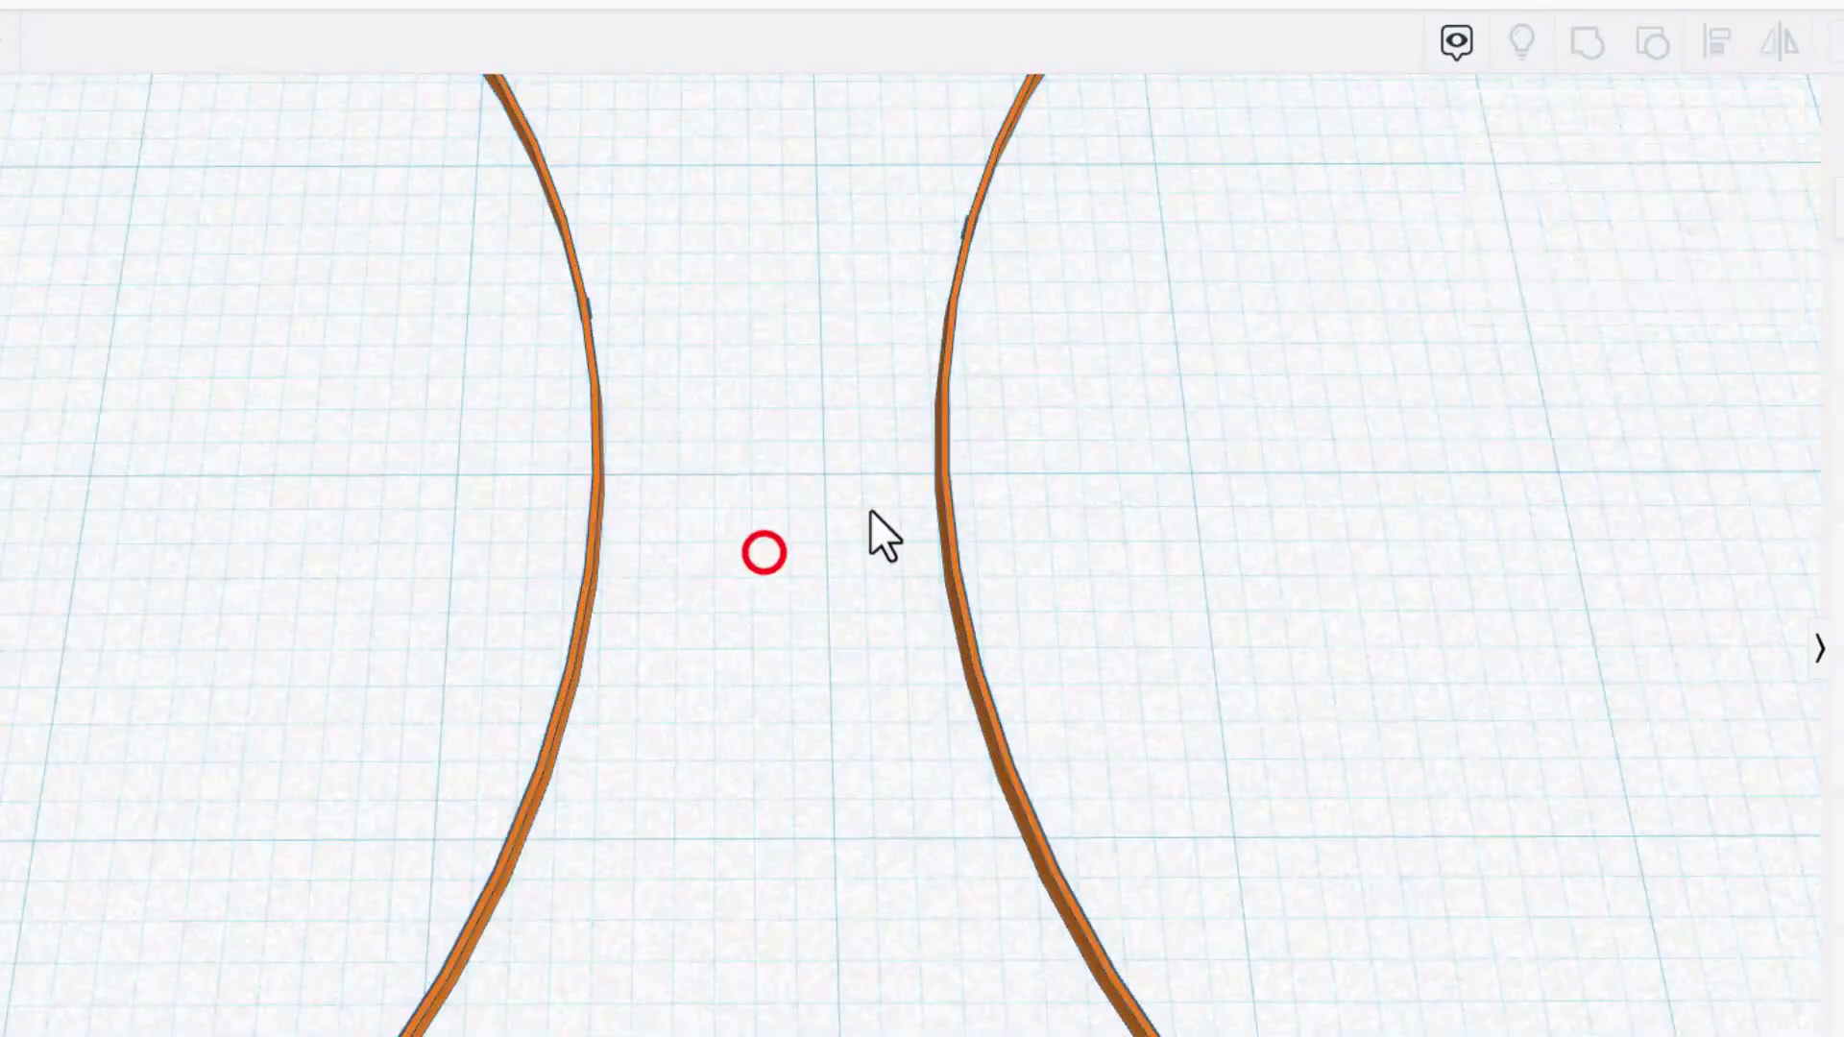
left_click(929, 486)
key("Left")
key("Left")
key("Left")
key("Left")
key("Left")
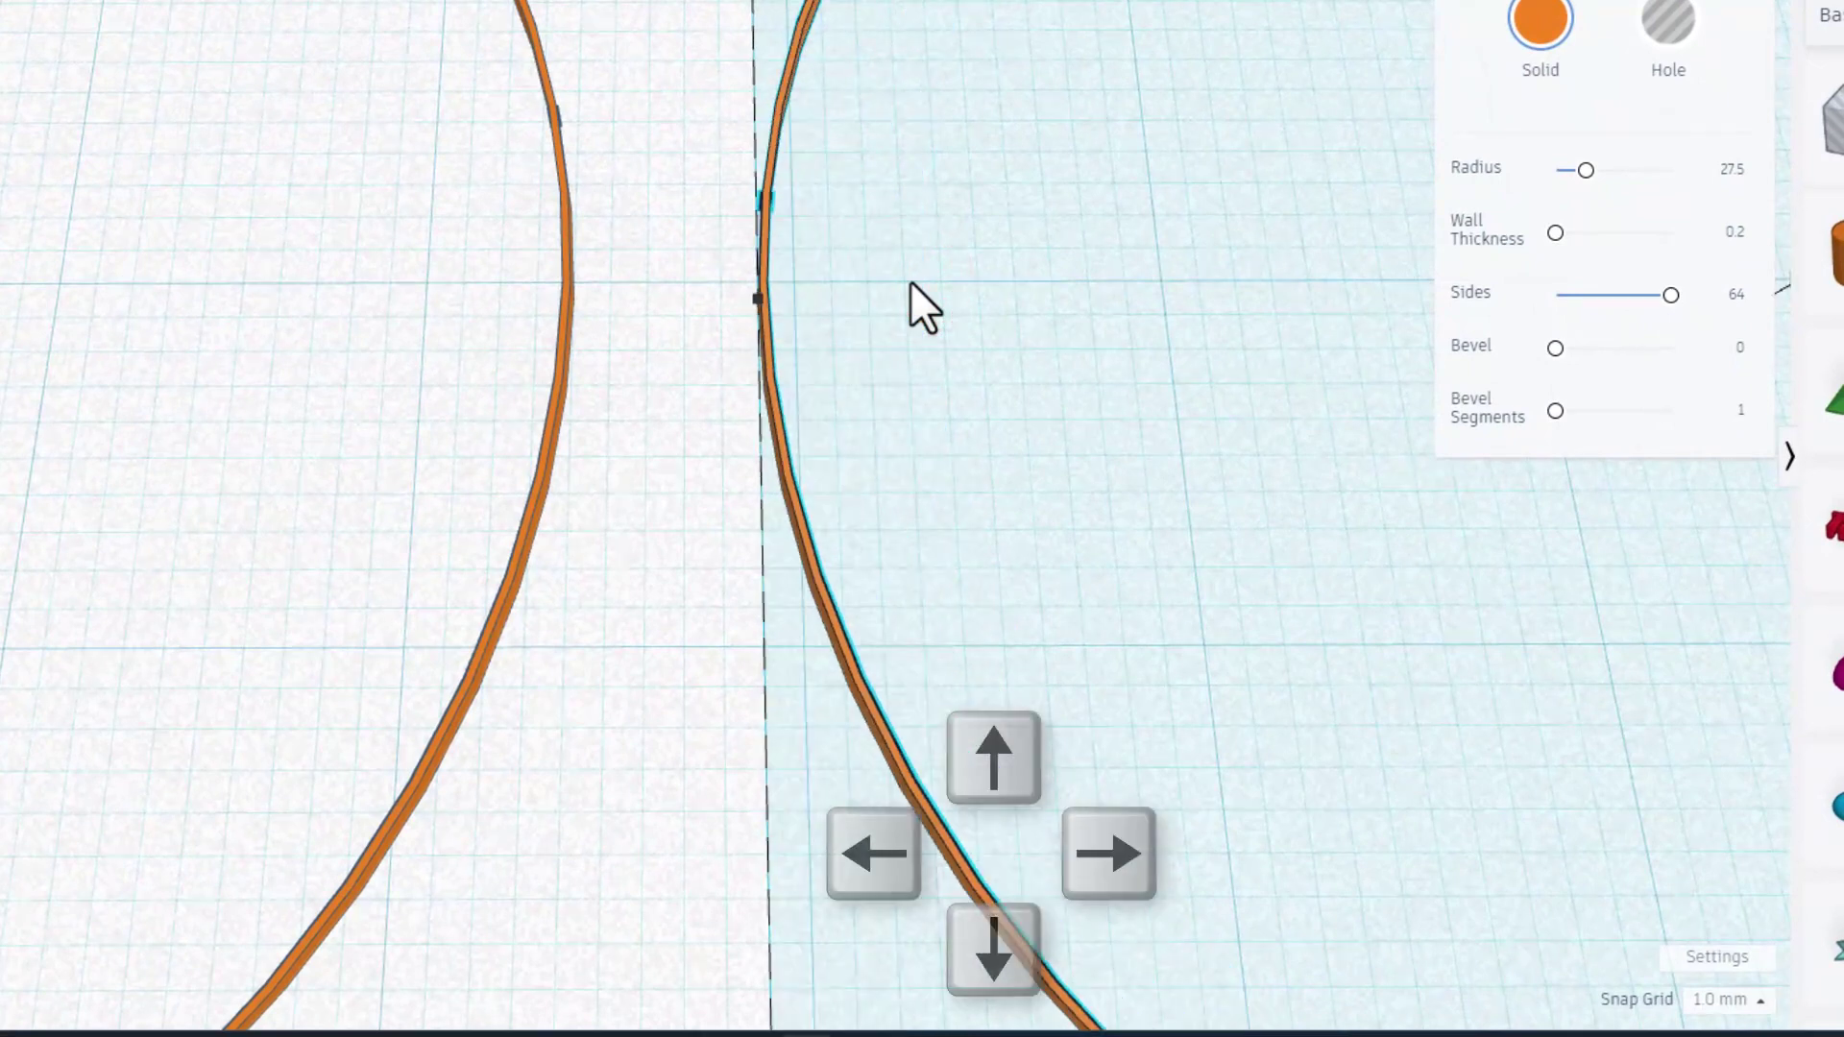
key("Left")
key("Left")
key("Left")
key("Left")
key("Left")
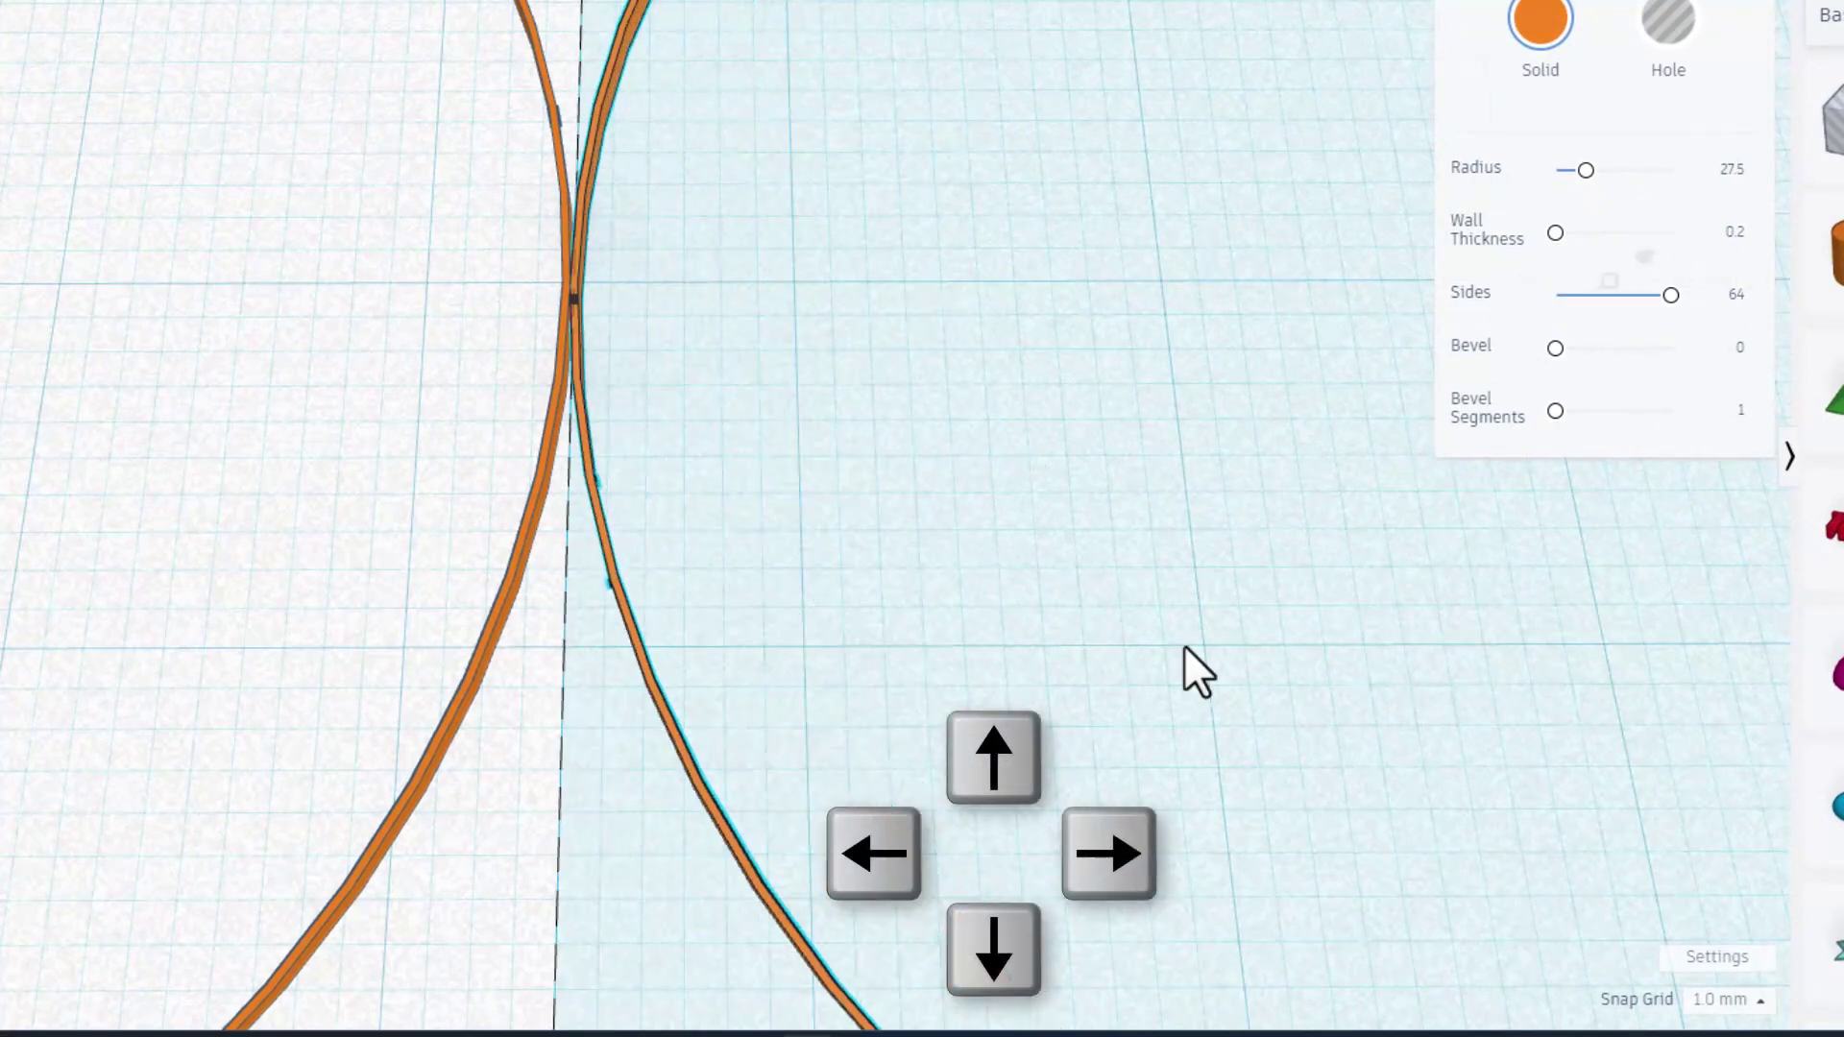
Set the snap grid to 0.1 mm and nudge the right ring 0.2 mm left so the two walls overlap.
left_click(1746, 1000)
left_click(1729, 733)
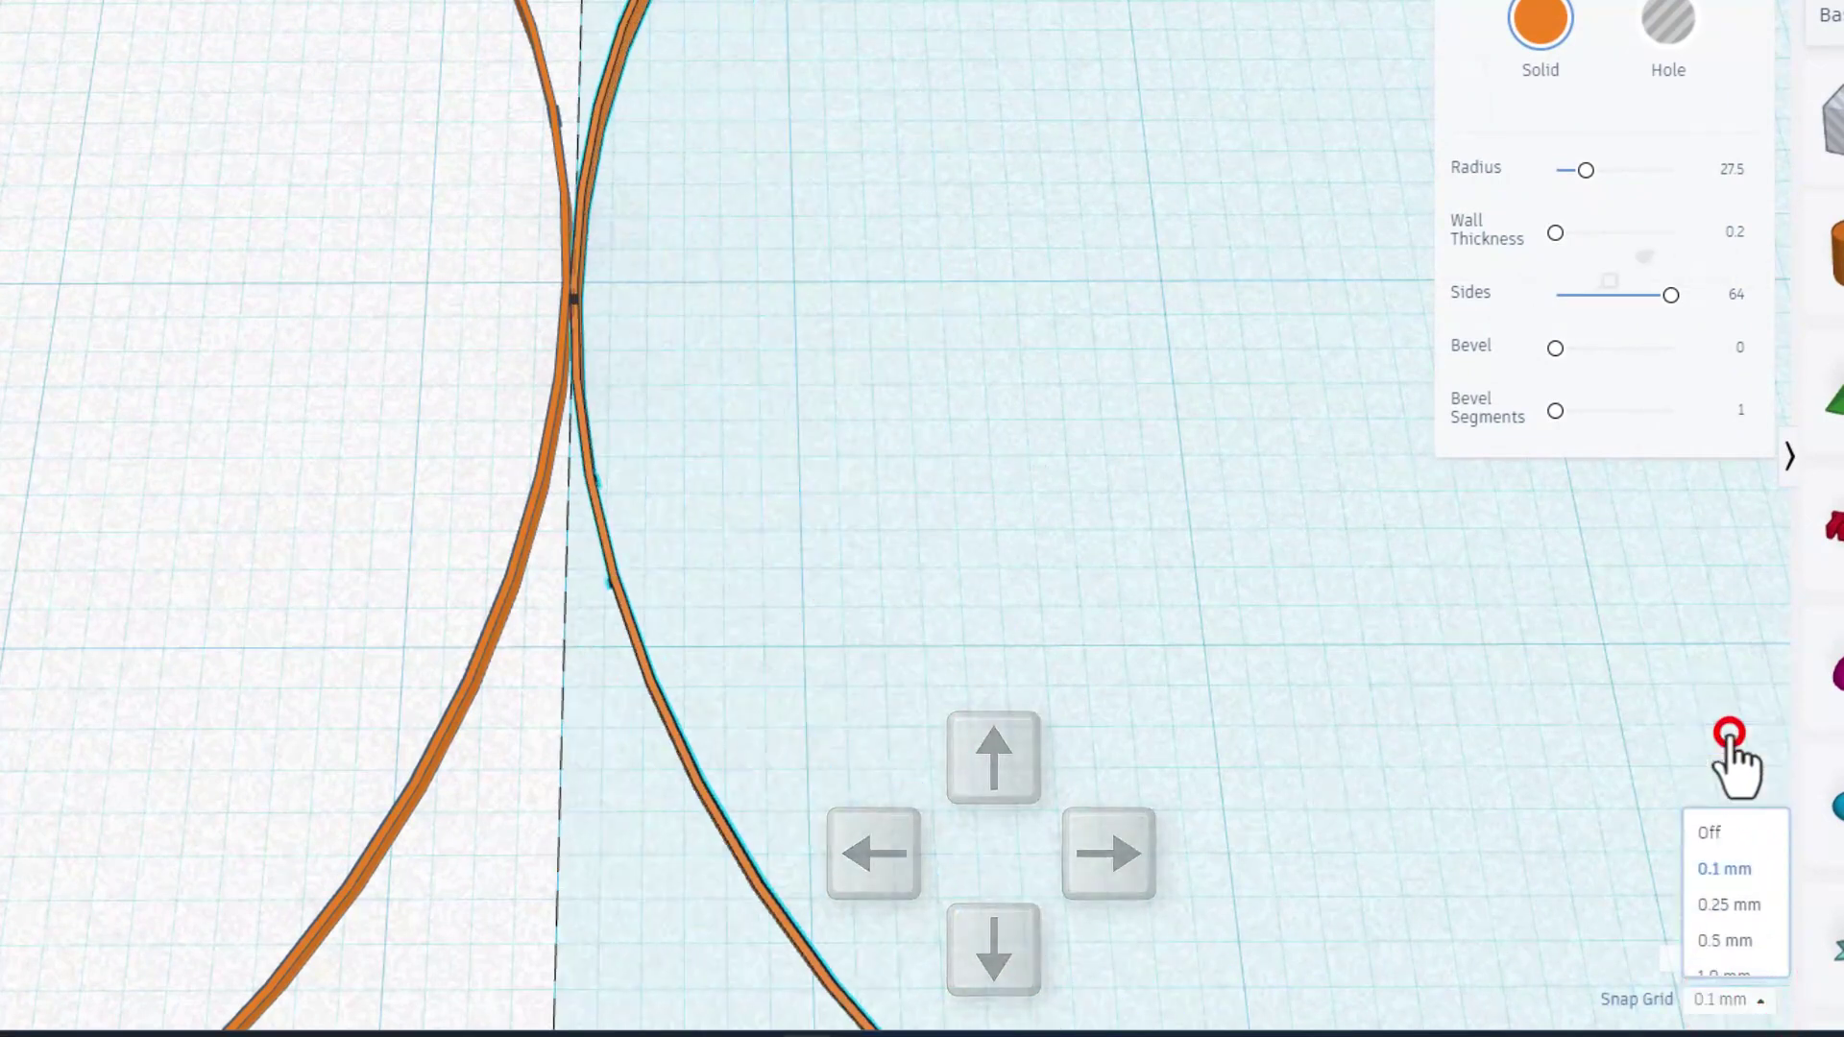
key("Left")
key("Left")
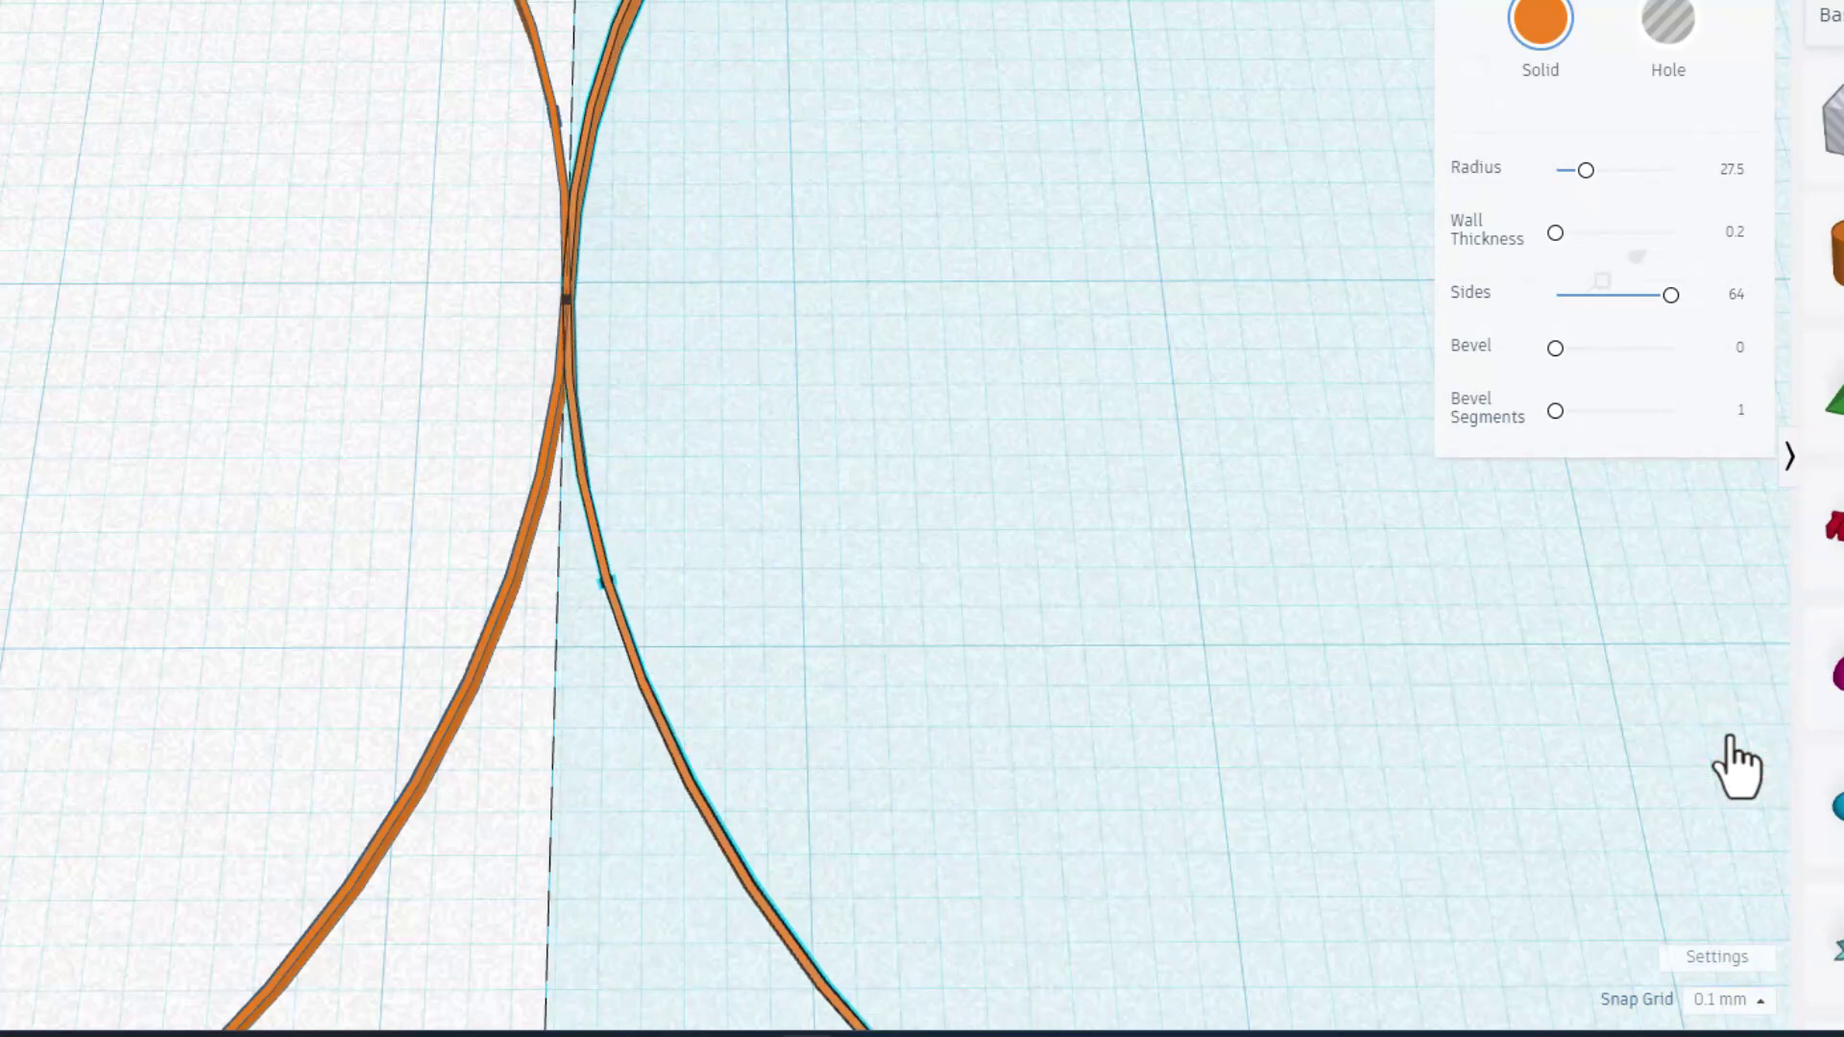
Select the two touching rings and group them.
scroll(1718, 759, "down", 5)
left_click(1368, 659)
key("ctrl+g")
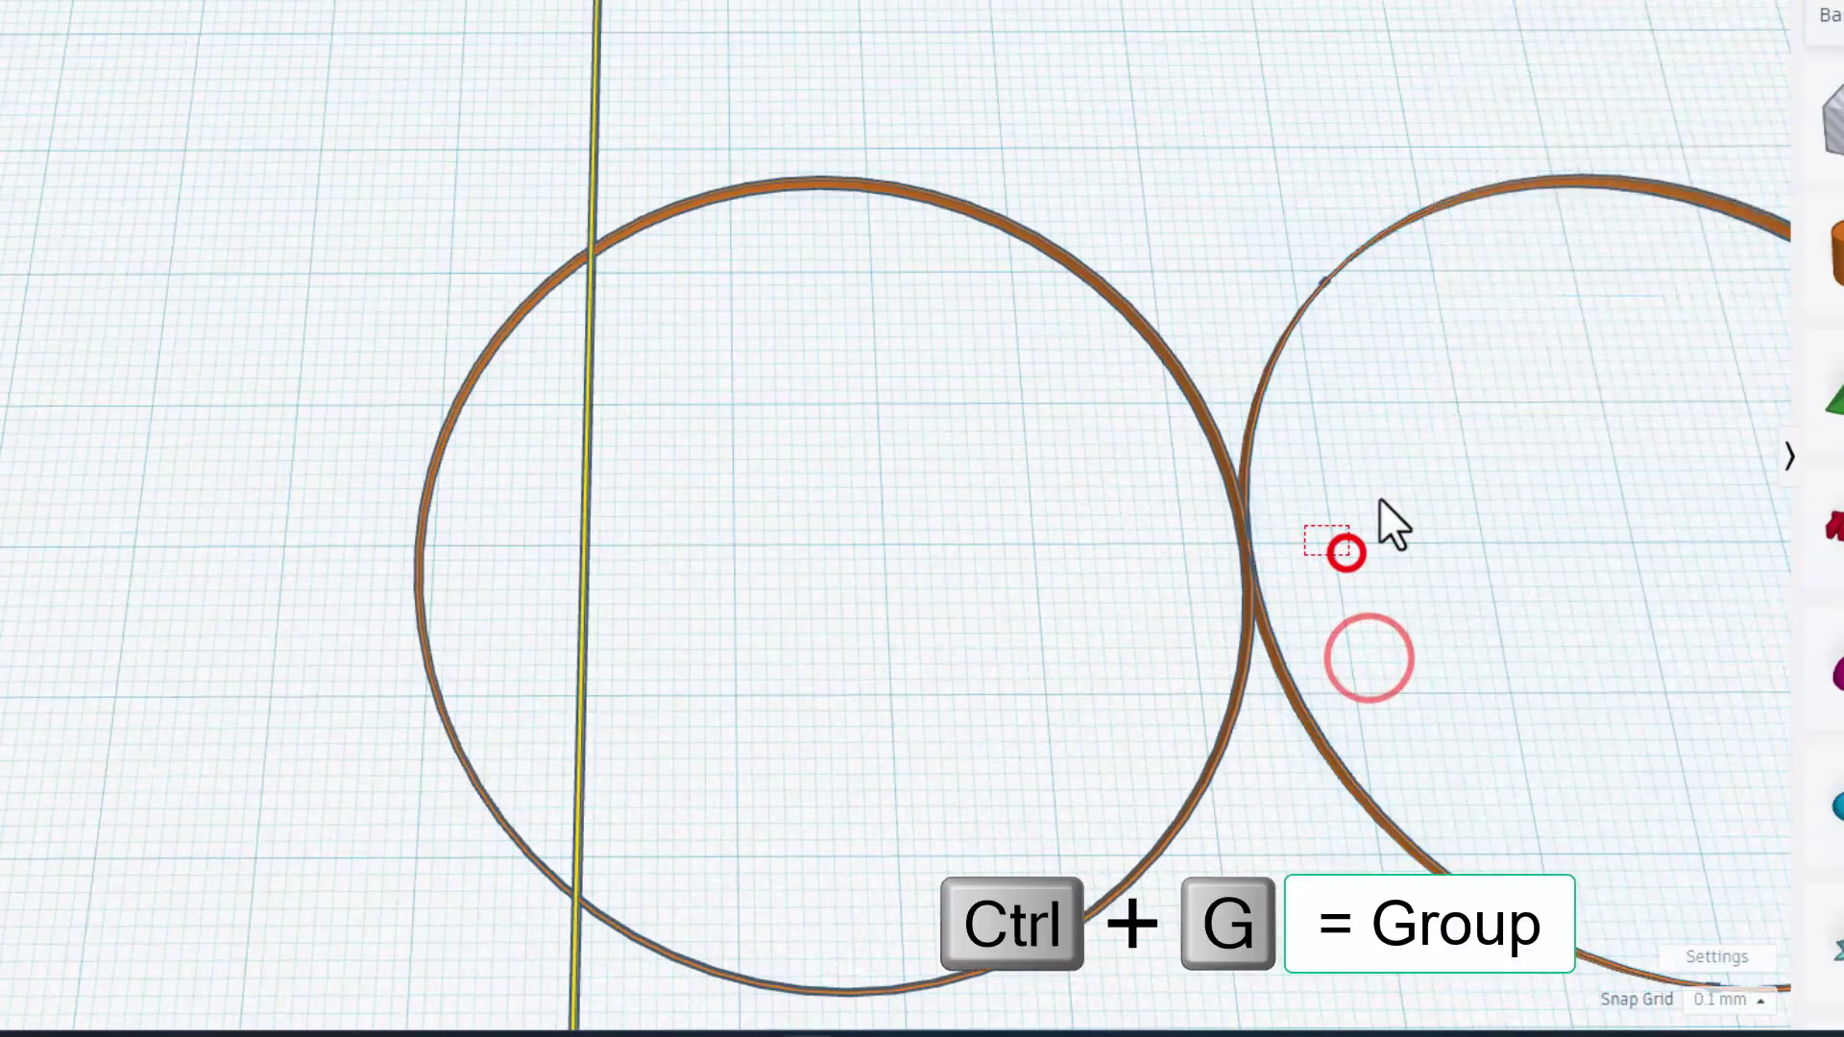
mouse_move(1345, 552)
left_mouse_down()
mouse_move(1181, 589)
mouse_move(1167, 562)
left_mouse_up()
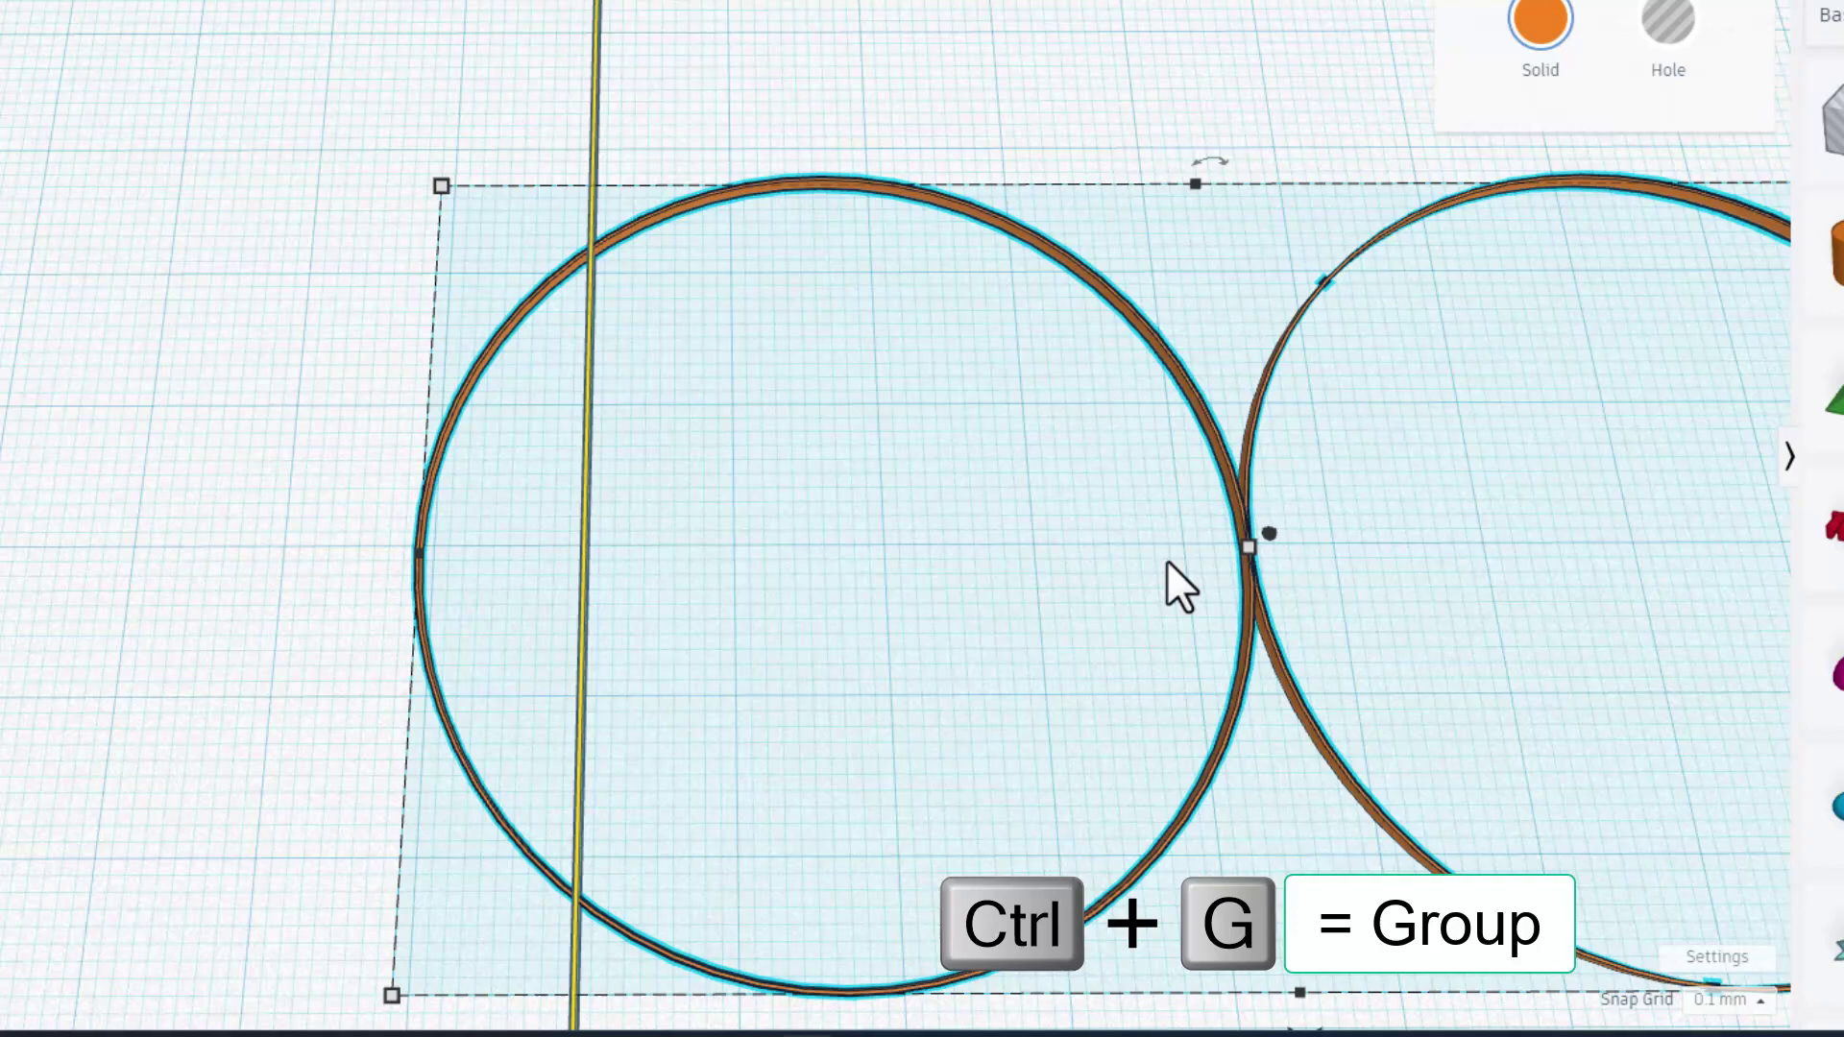
Group the ring pair and align it to the left-to-right centre of the square frame, keeping the frame fixed.
key("ctrl+g")
scroll(1157, 562, "down", 5)
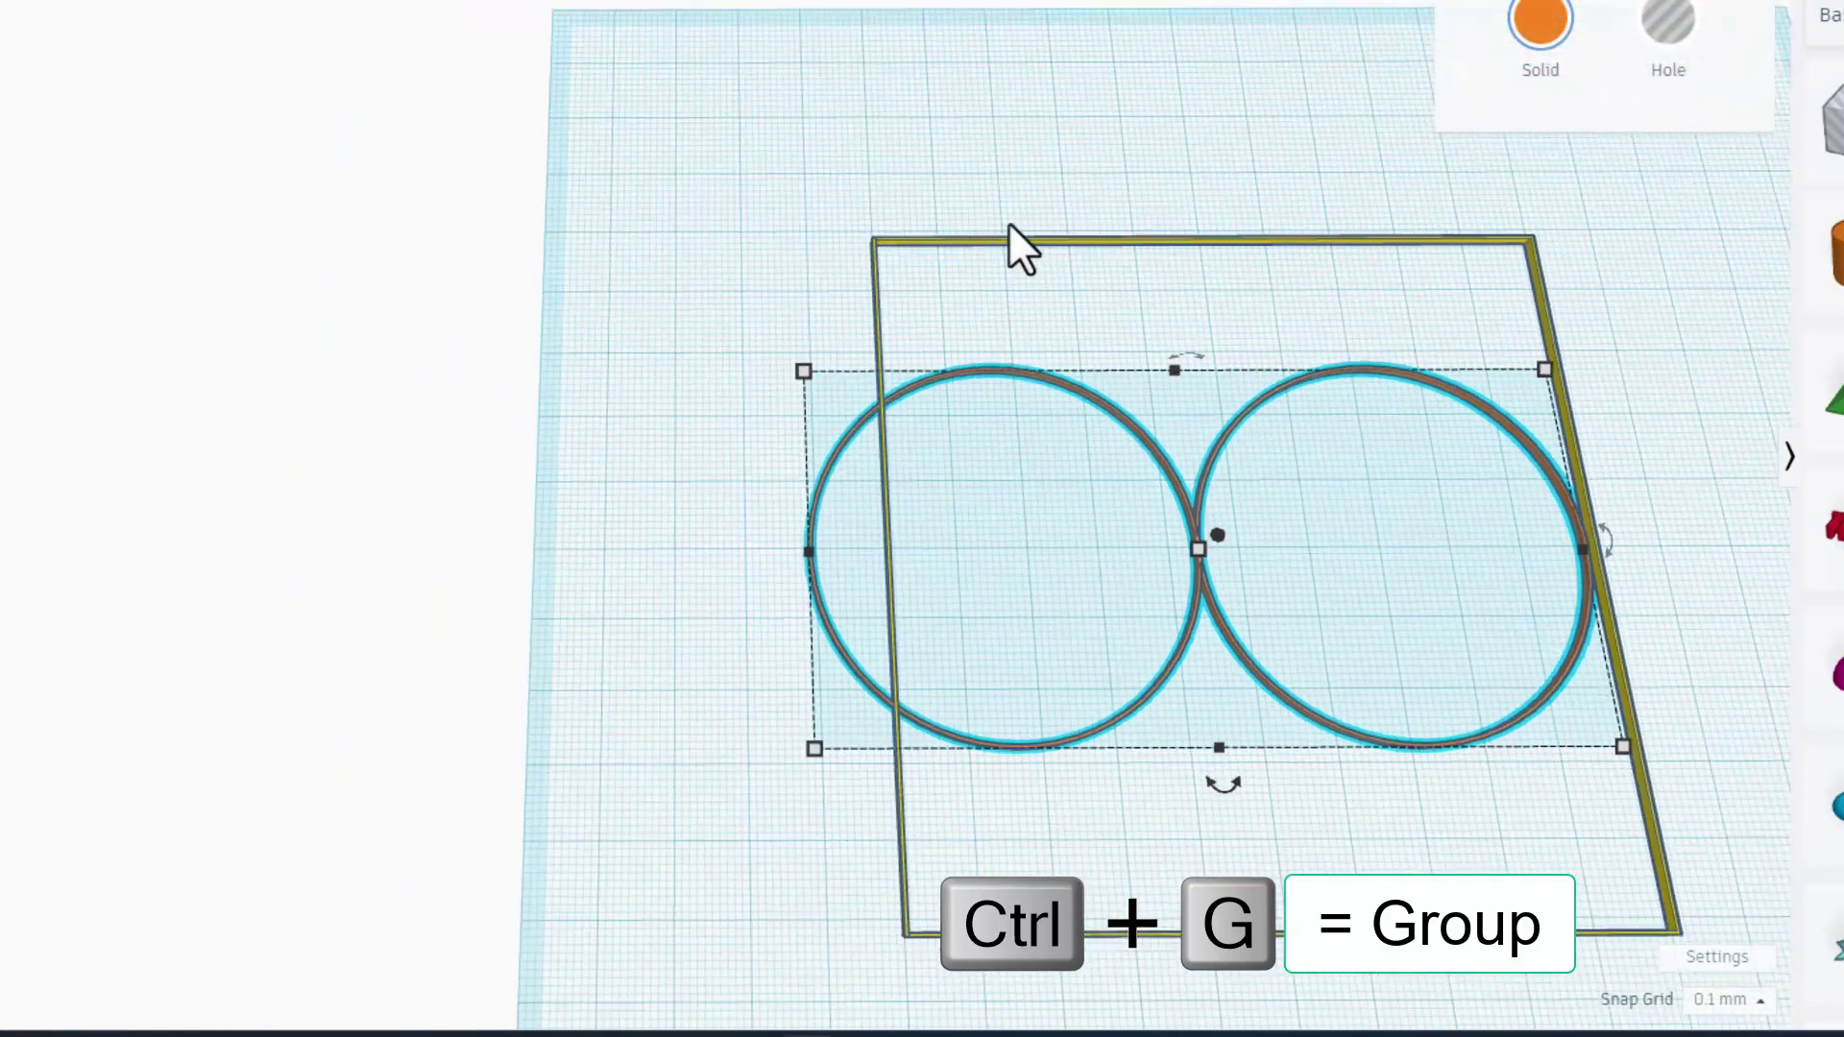
left_click_drag(975, 154, 1306, 643)
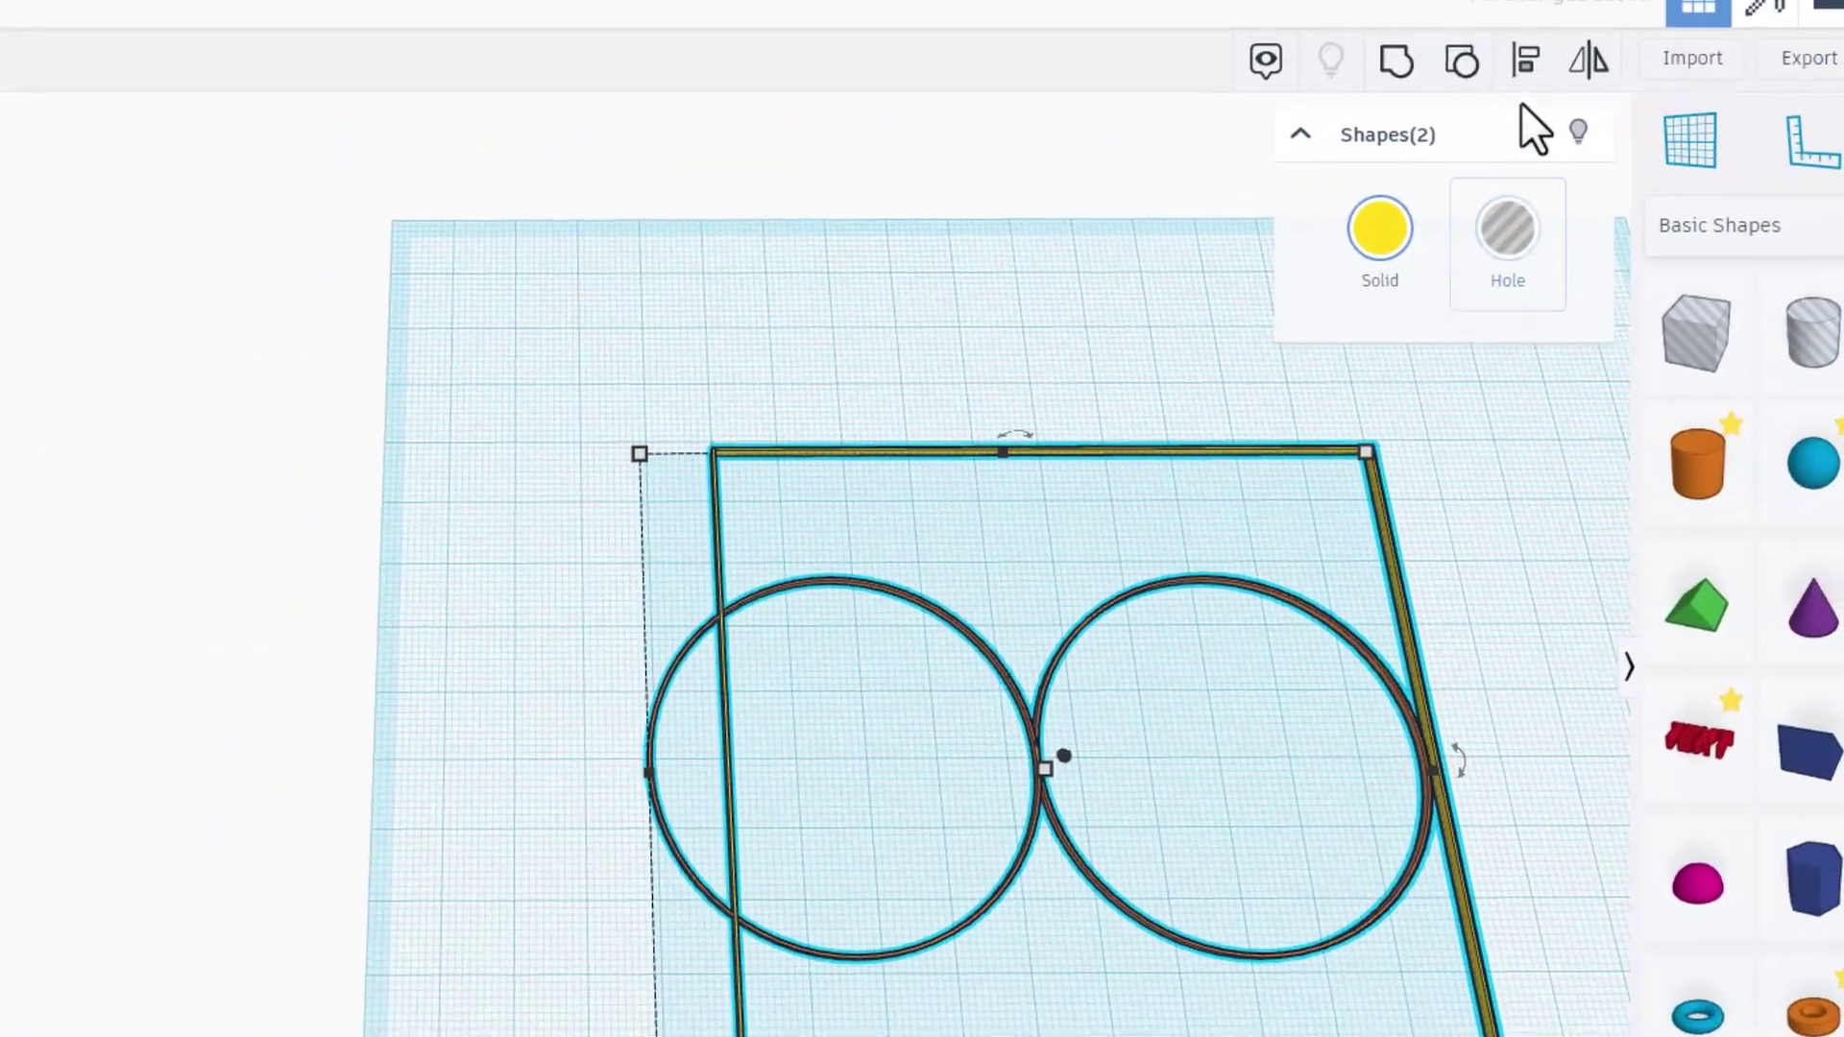
left_click(1525, 59)
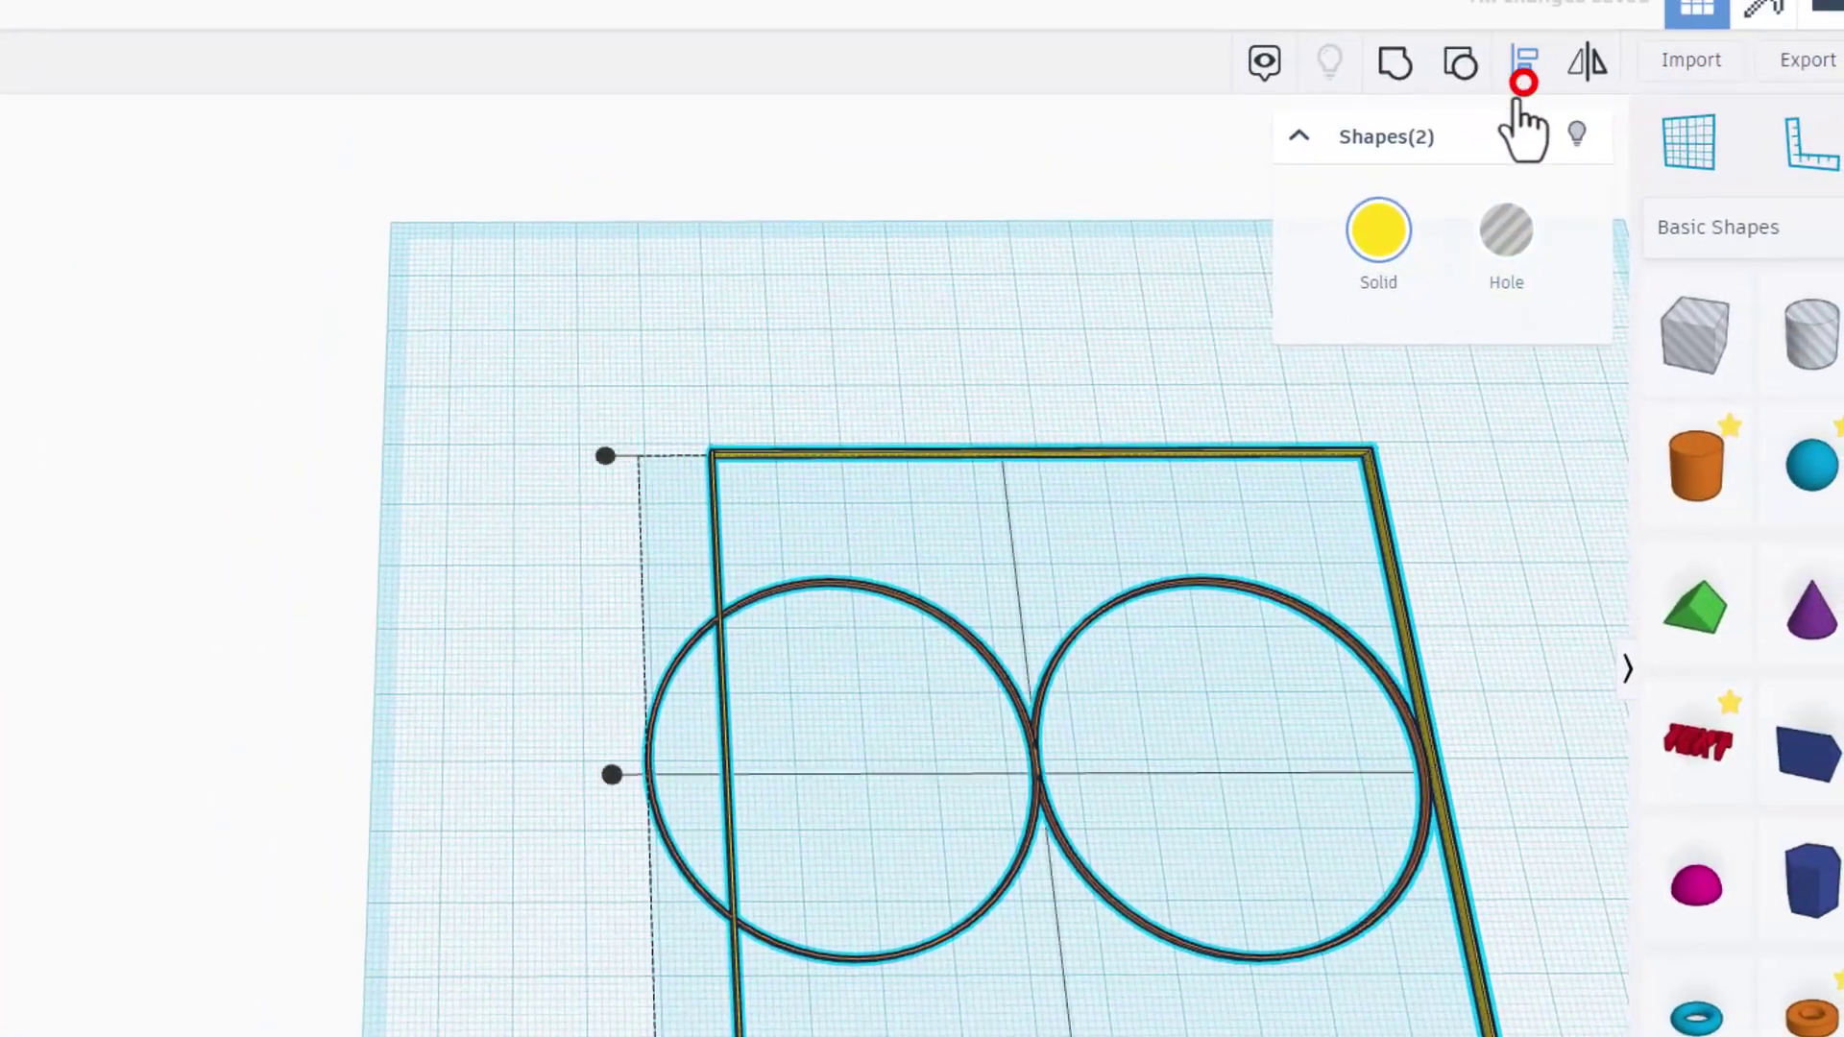
left_click(1062, 457)
left_click(1191, 928)
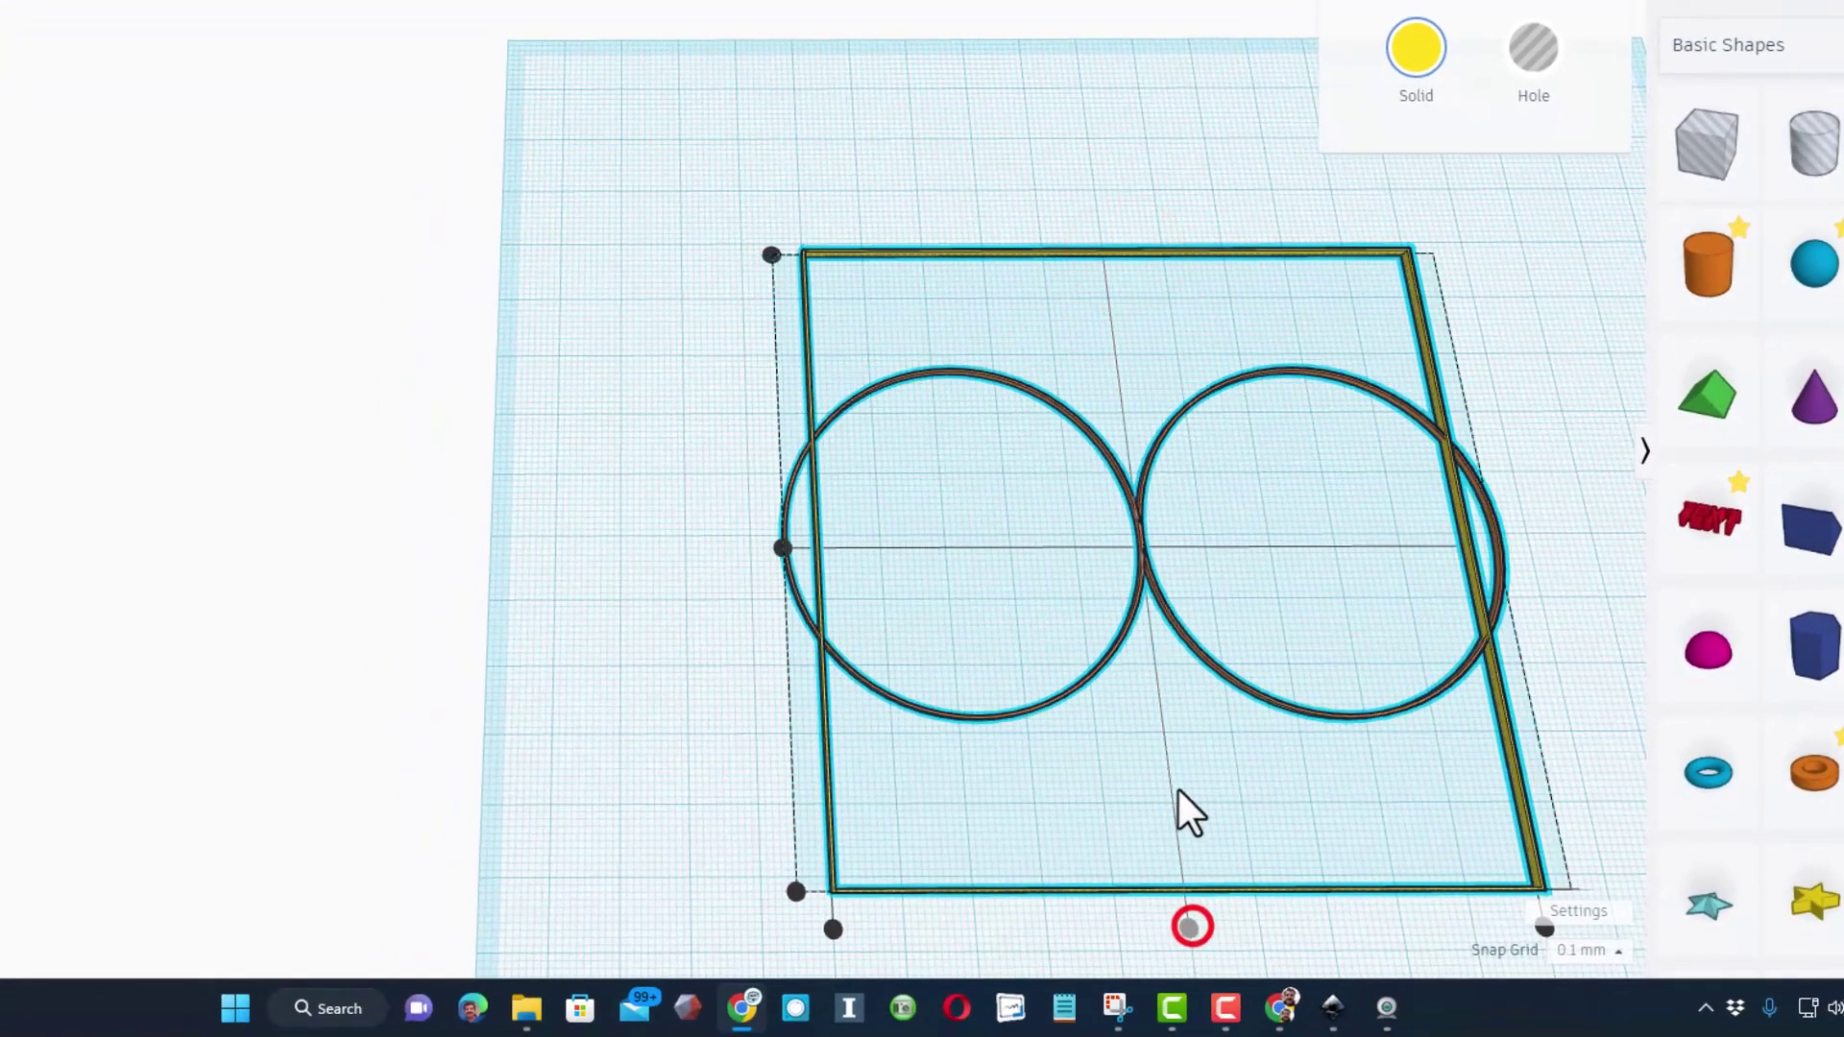
left_click(1178, 785)
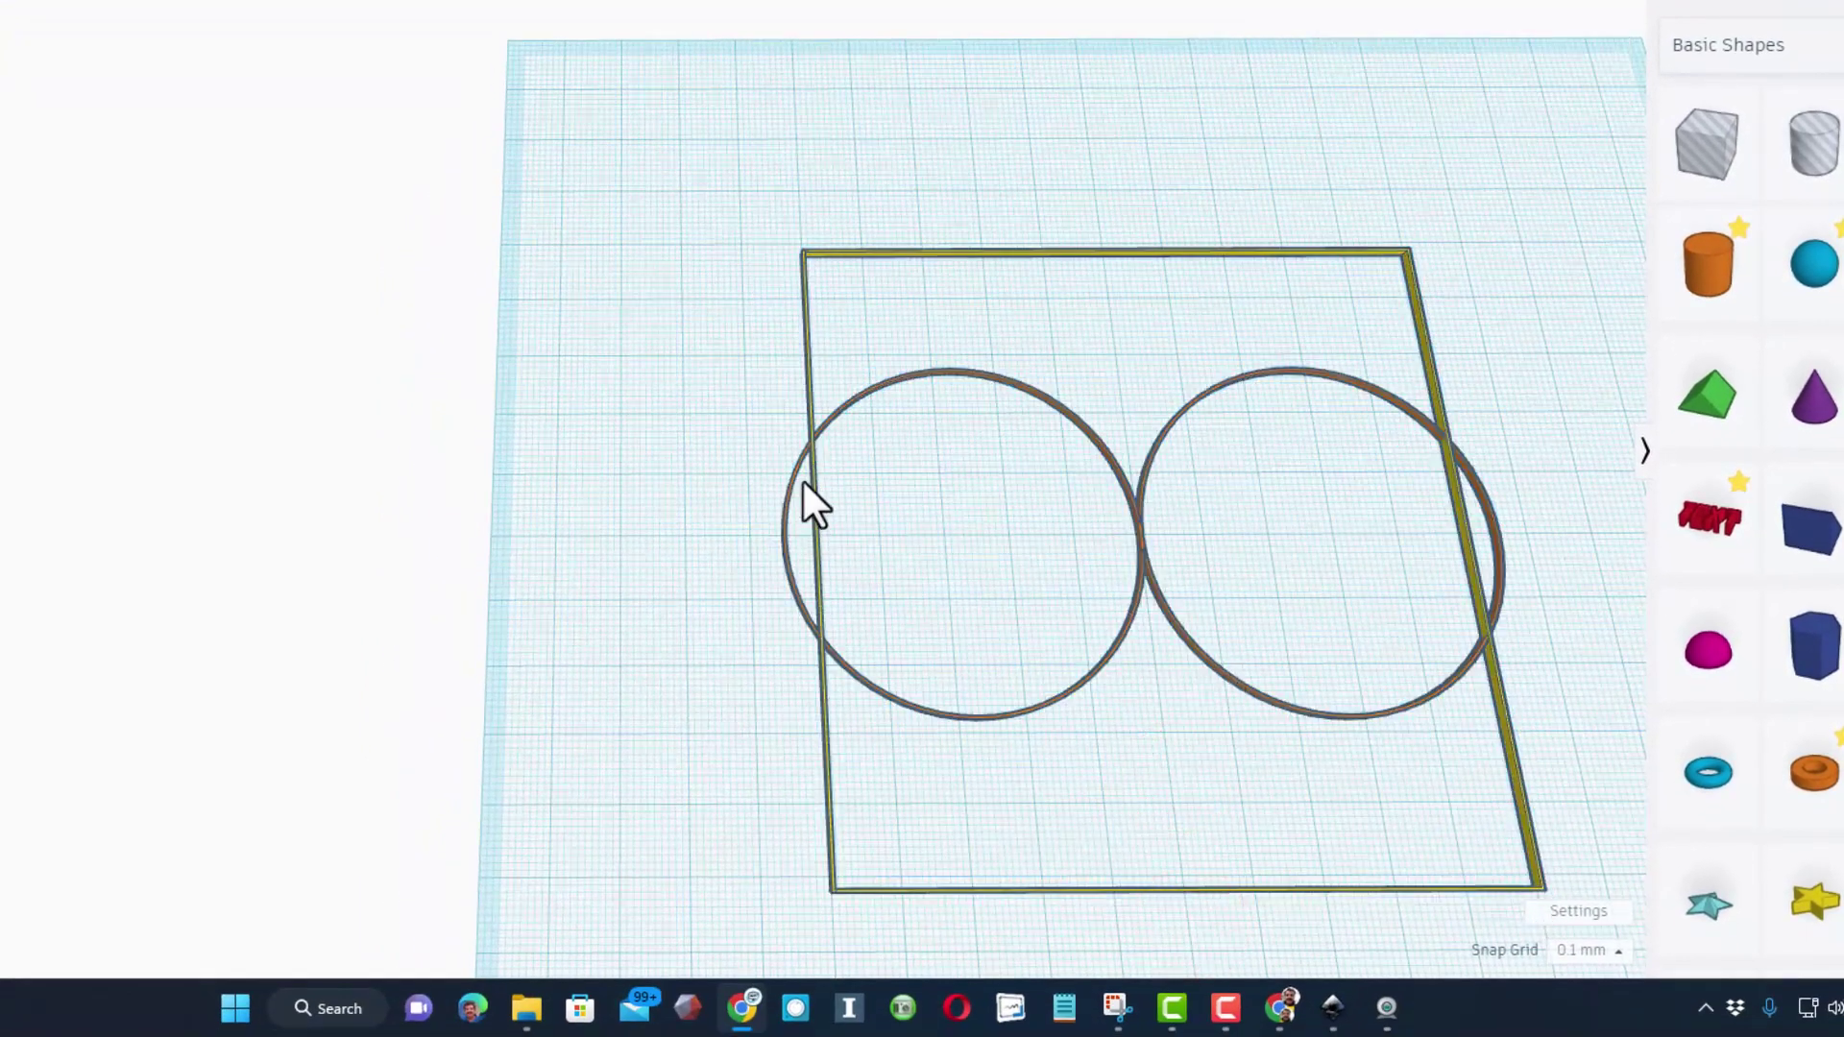
Duplicate the grouped ring pair and rotate the copy 90° to form a four-petal cross of rings.
left_click(1191, 643)
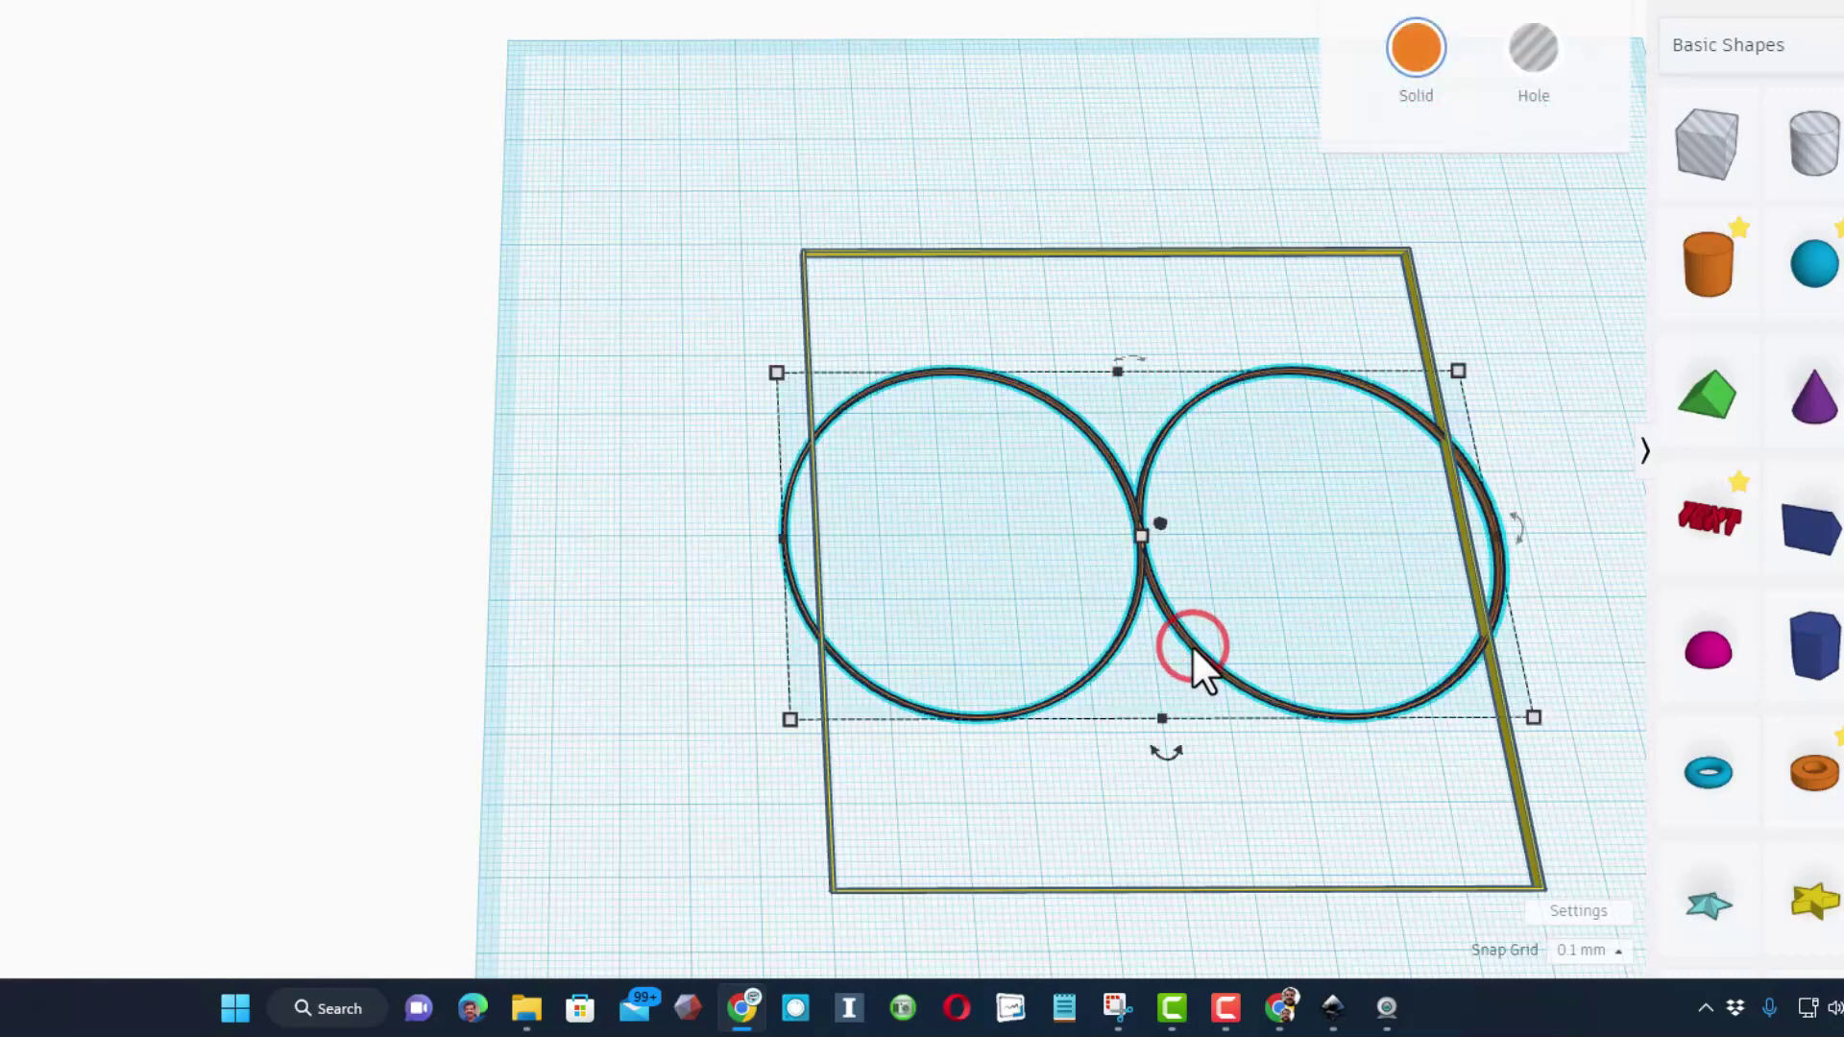
key("ctrl+d")
left_click_drag(1165, 752, 1016, 530)
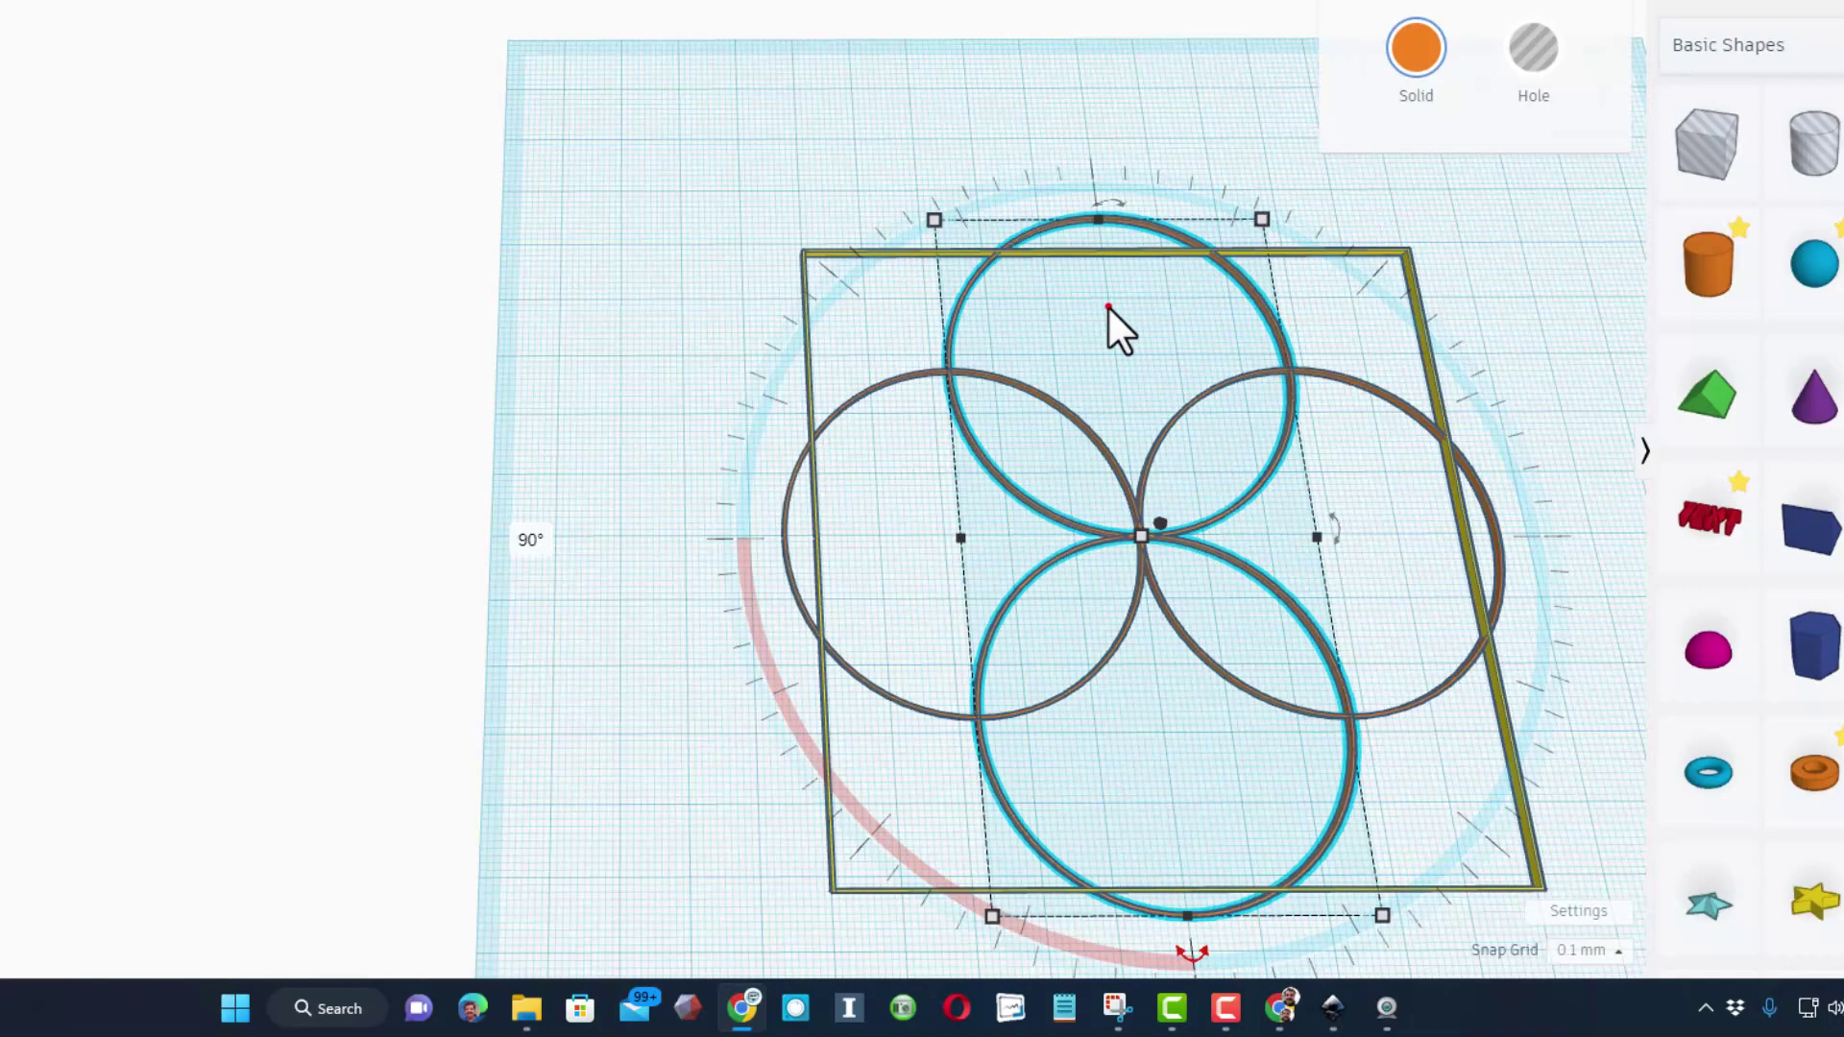
left_click(1106, 305)
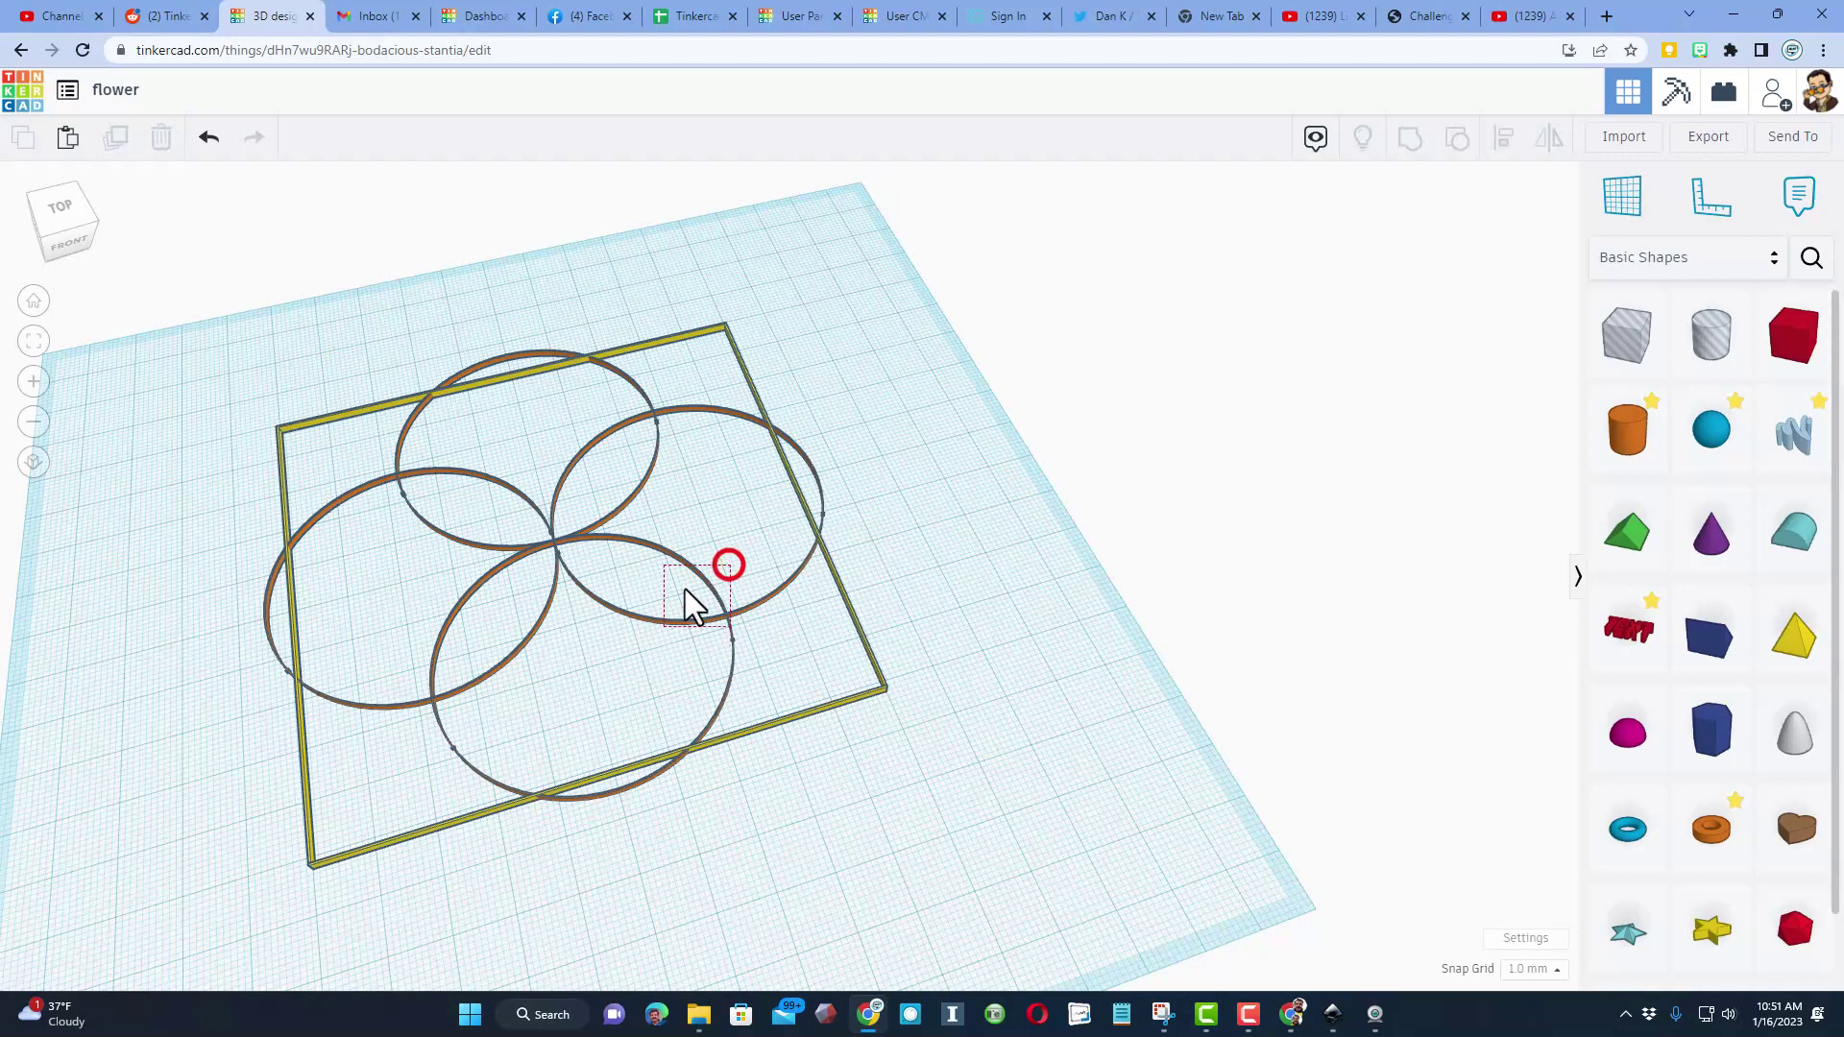
Duplicate two neighbouring overlapping rings and nudge the copies right and forward, clear of the frame, with the snap grid at 1.0 mm.
left_click_drag(690, 605, 653, 661)
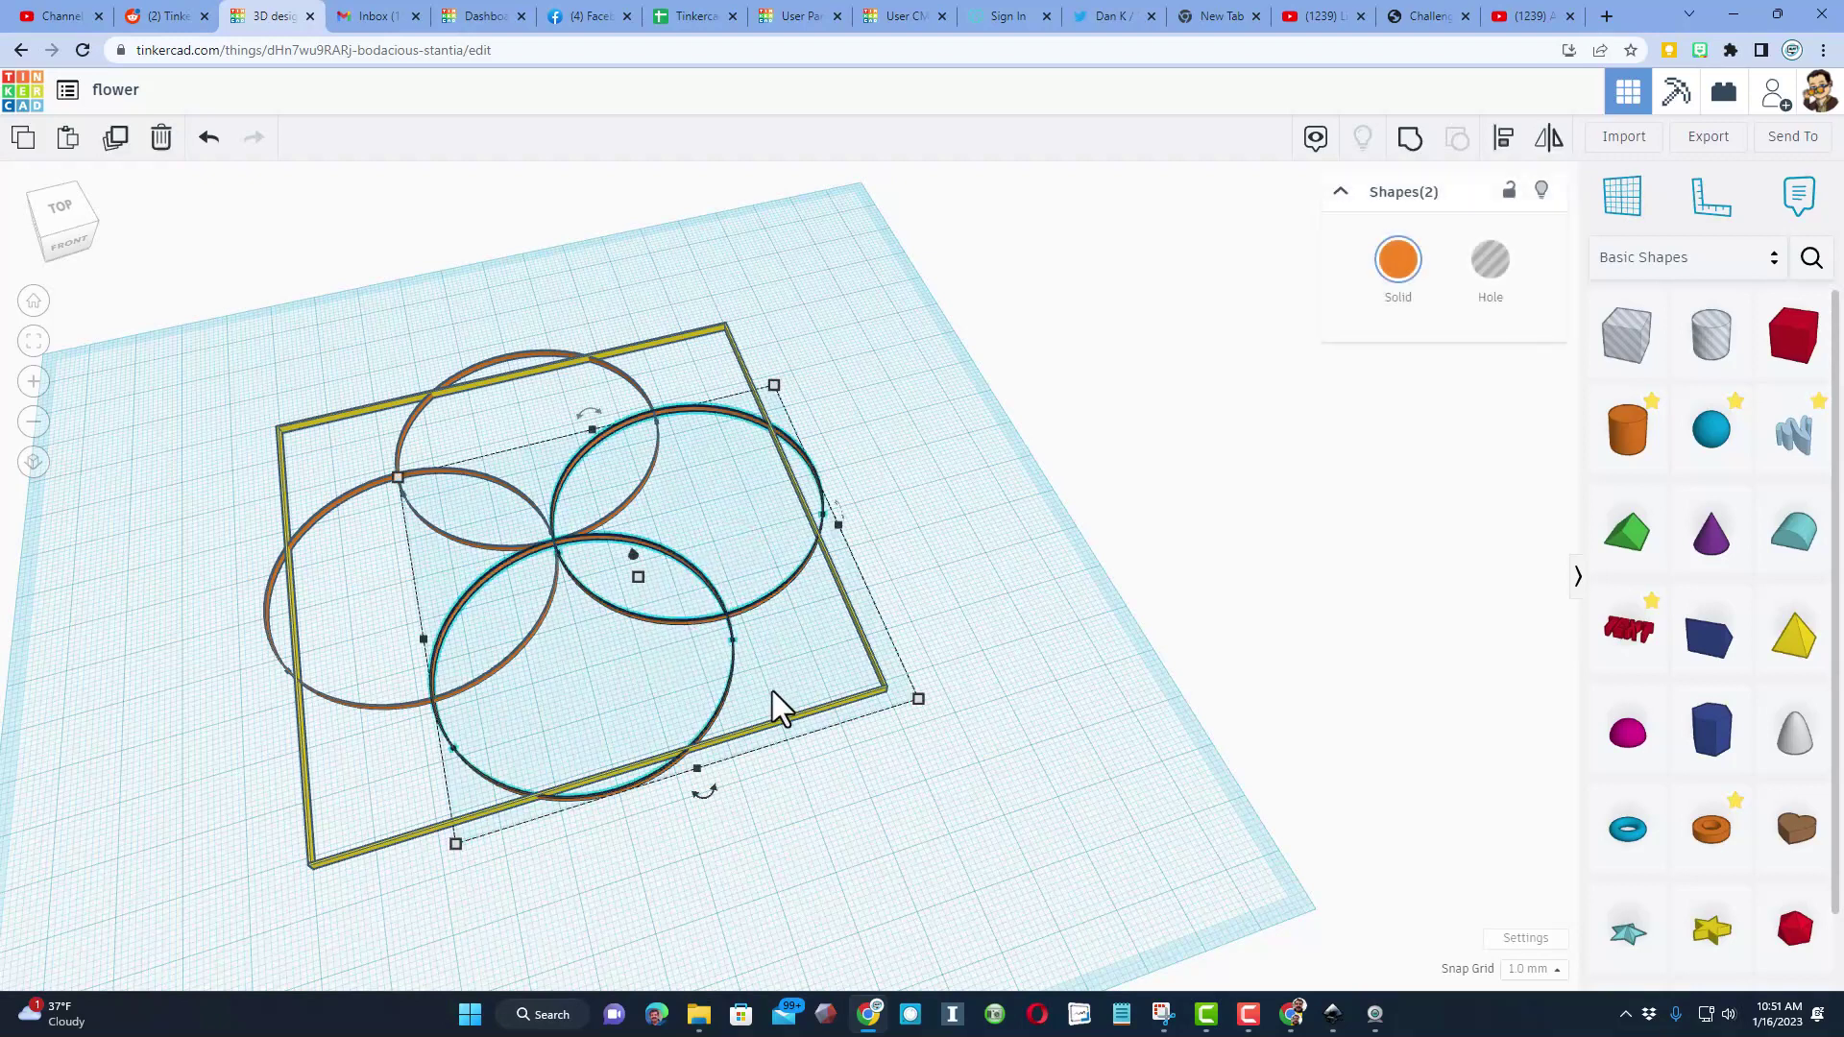
left_click(1527, 967)
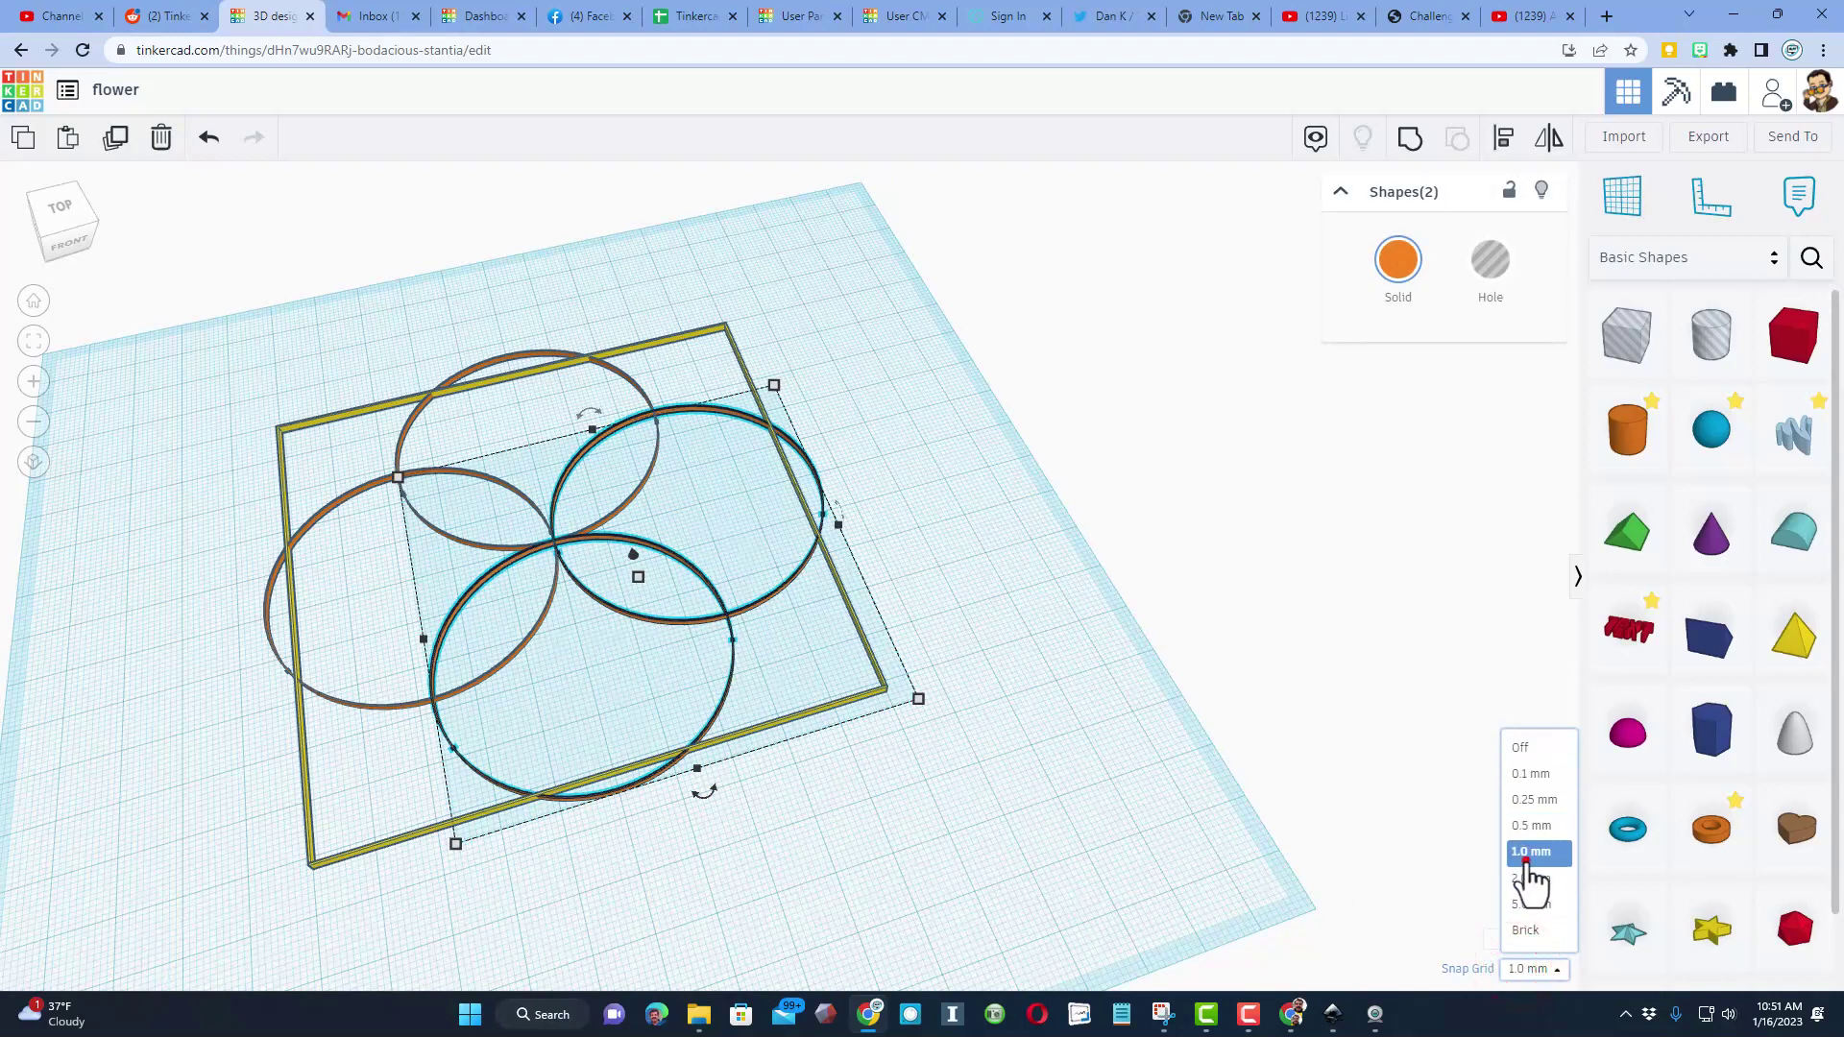
left_click(1526, 862)
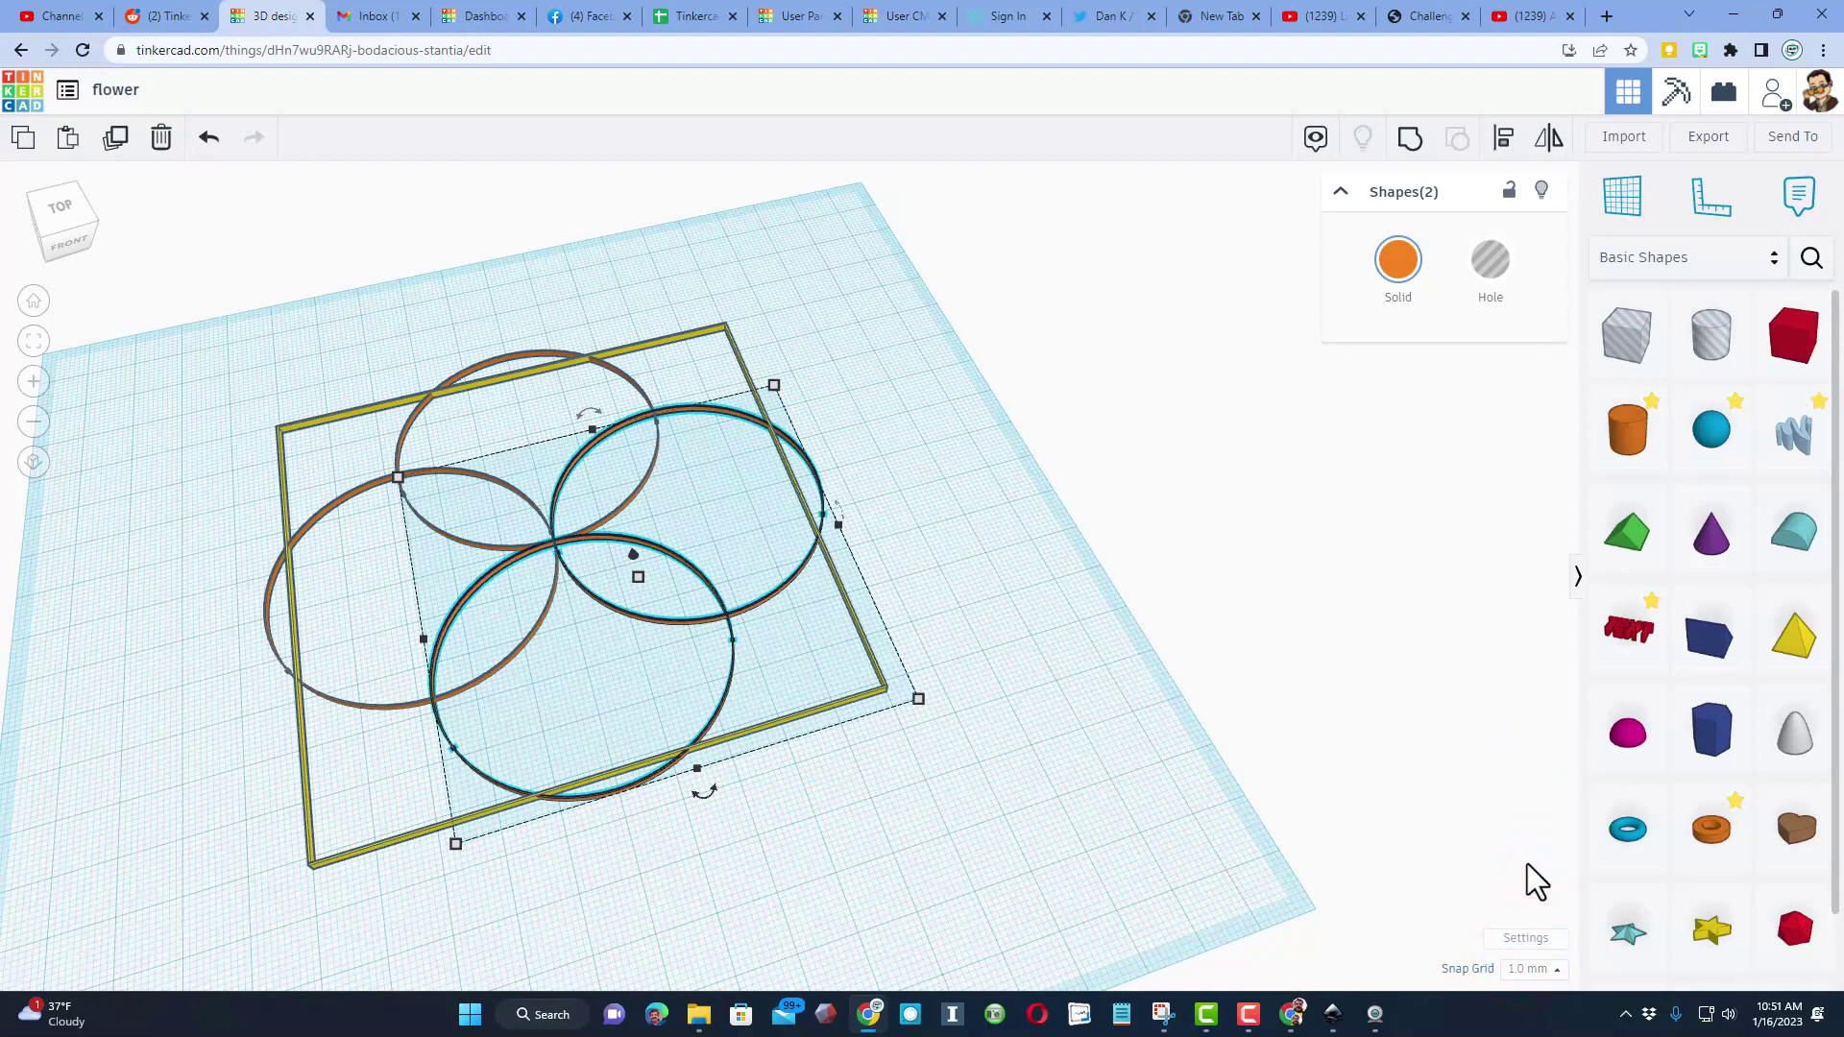
key("Right")
key("Right")
key("Right")
key("Right")
key("Right")
key("Right")
key("Right")
key("Right")
key("Right")
key("Right")
key("Down")
key("Down")
key("Down")
key("Down")
key("Down")
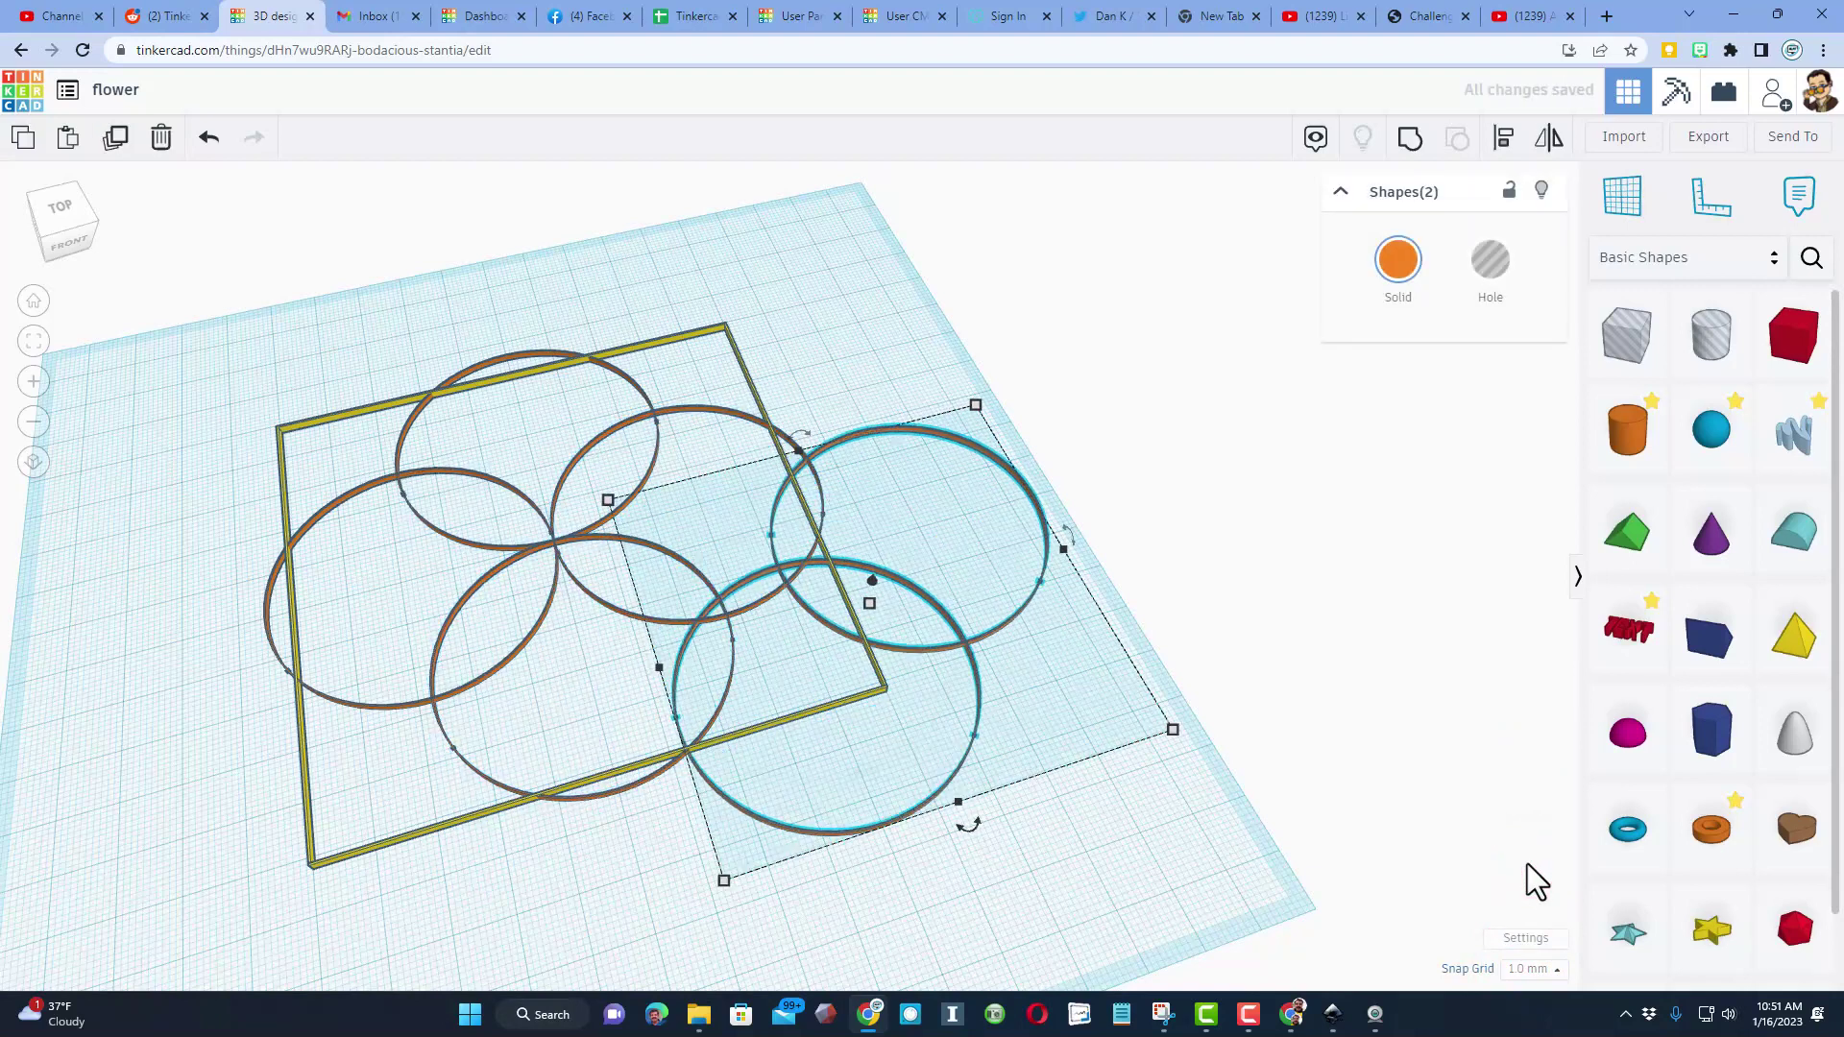
key("Down")
key("Down")
key("Down")
key("Down")
key("Right")
key("Right")
key("Right")
key("Right")
key("Right")
key("Right")
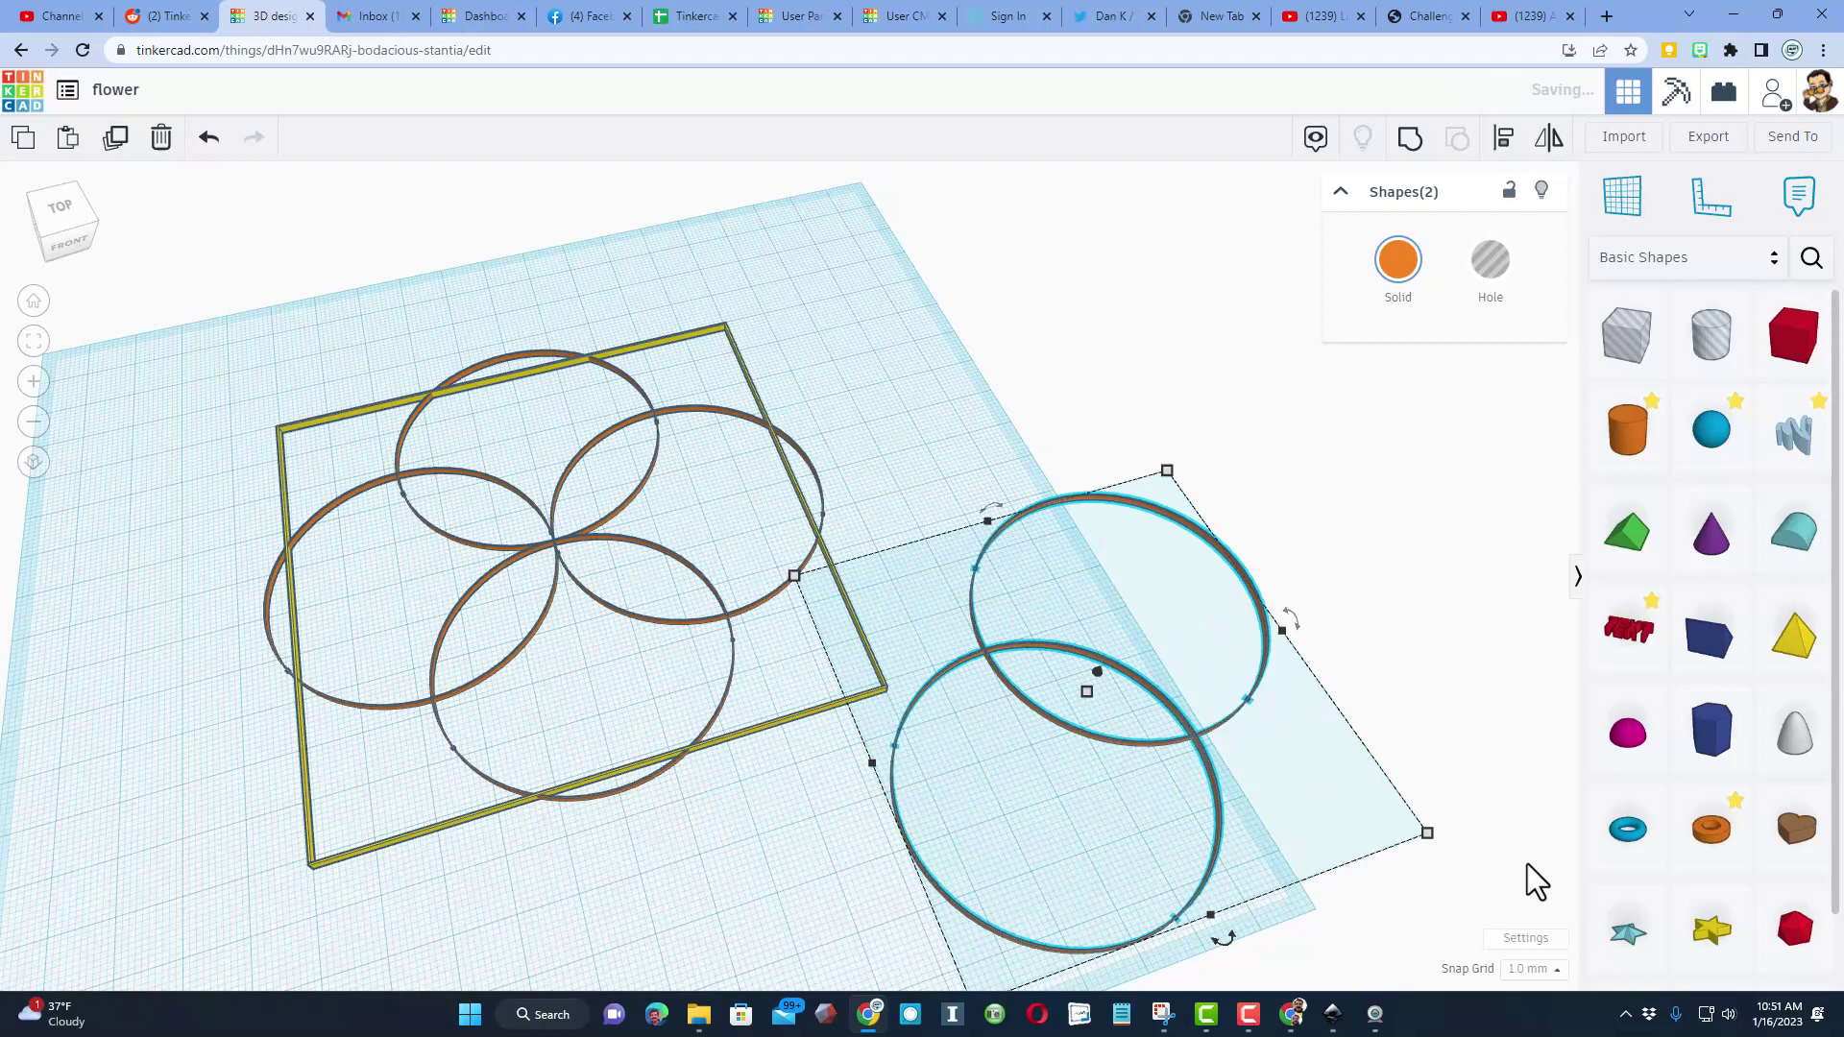
left_click(1085, 841)
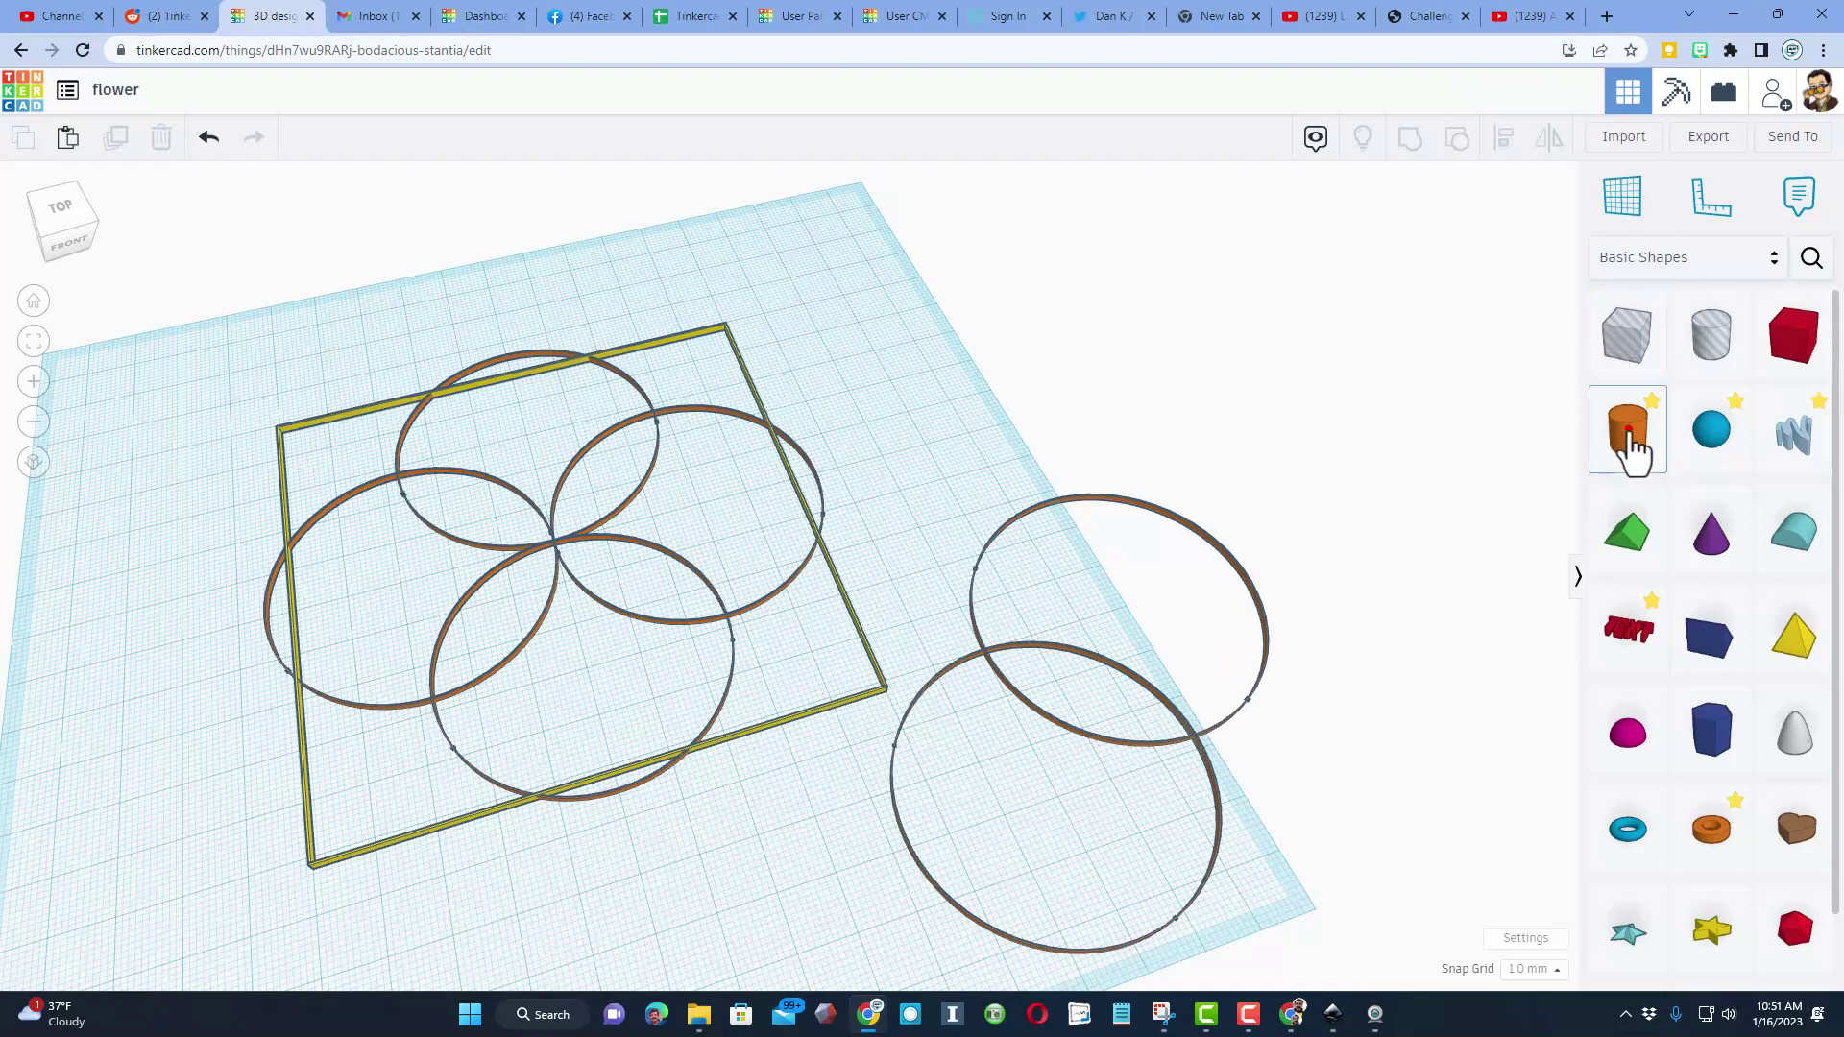
Place a solid cylinder near the copied rings and scale it proportionally to a 55 mm diameter.
left_click_drag(1627, 427, 1070, 590)
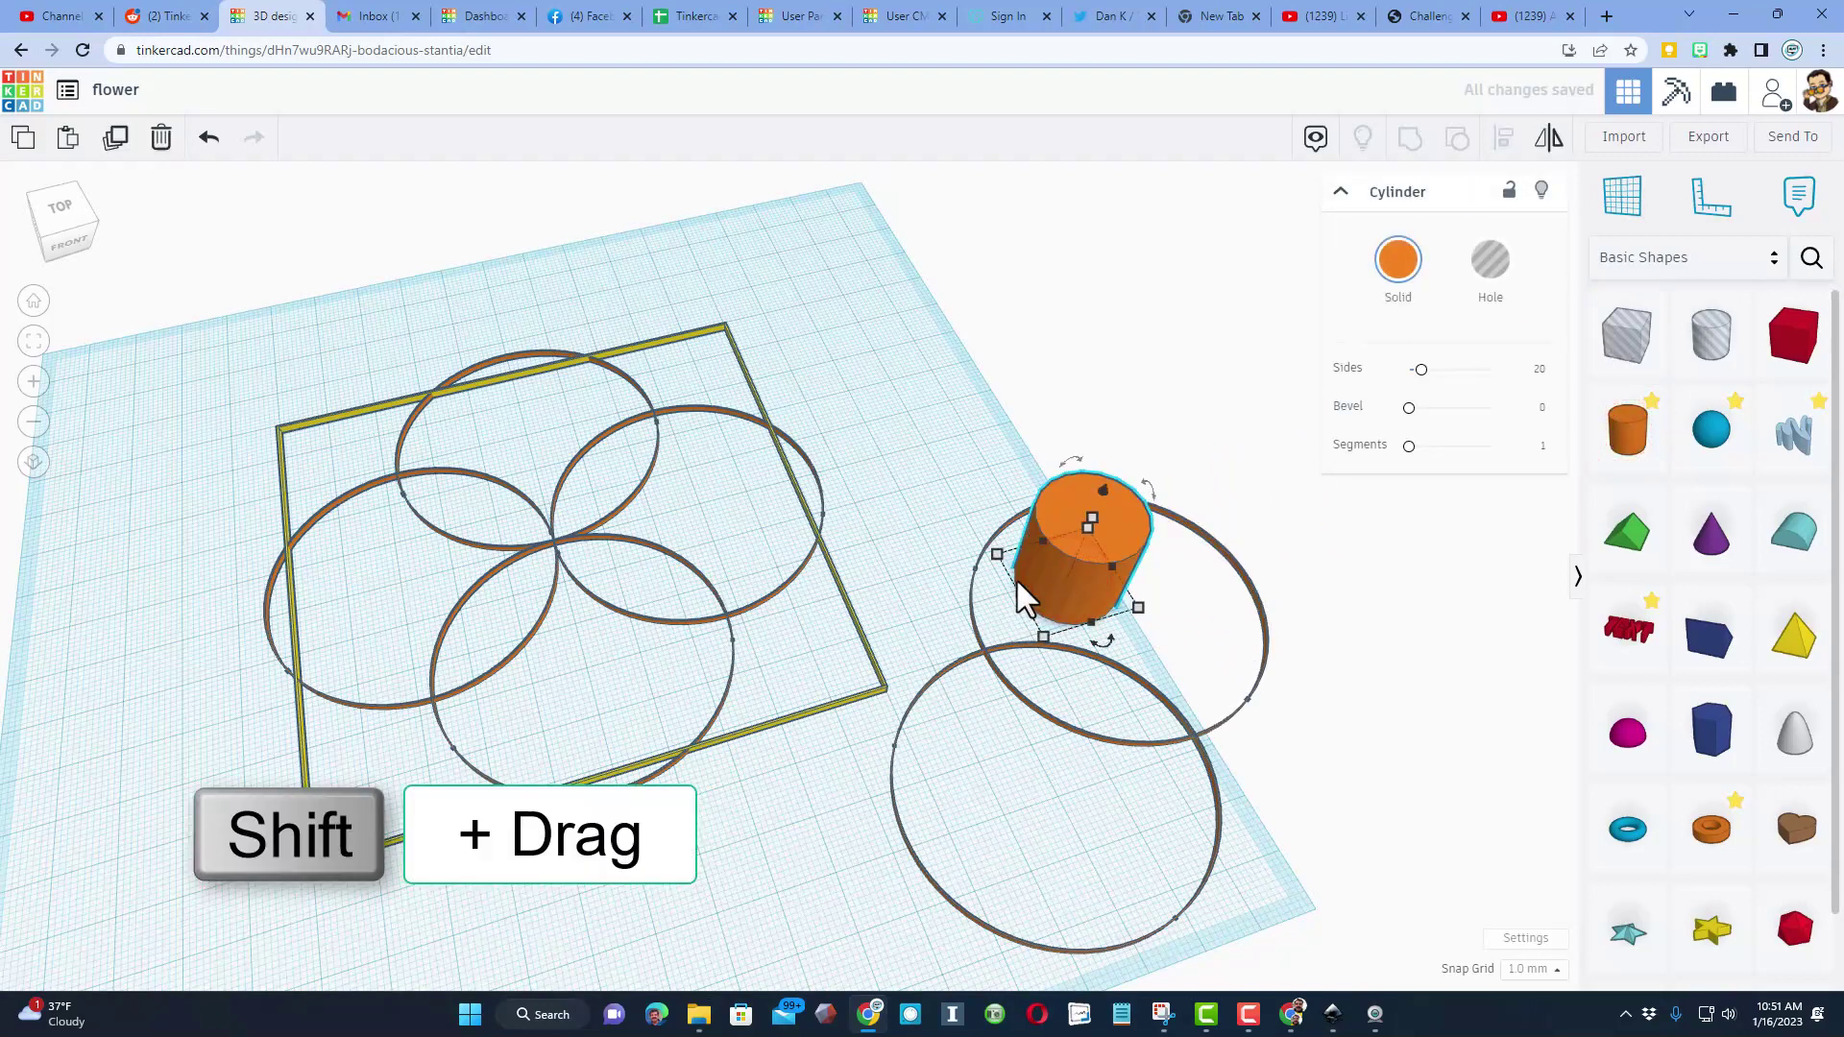
left_click_drag(1006, 565, 801, 428, "shift")
left_click(701, 603)
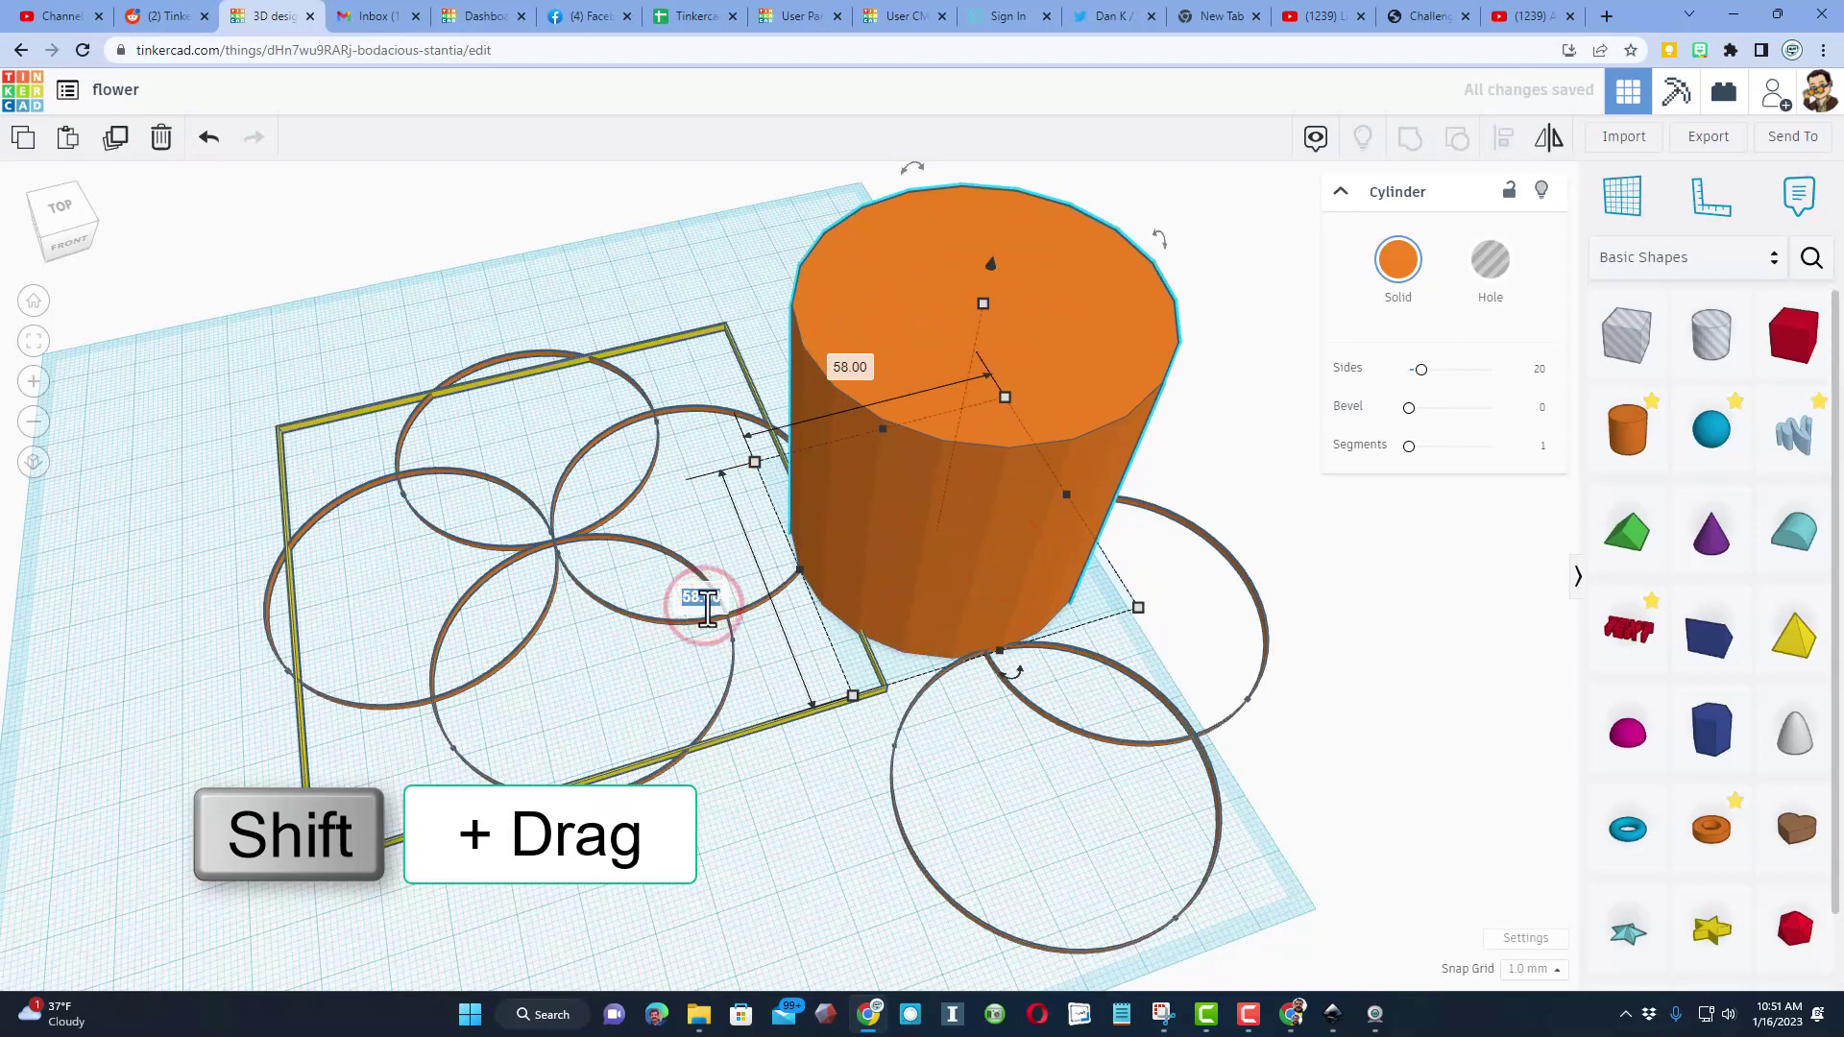
type("55")
key("Return")
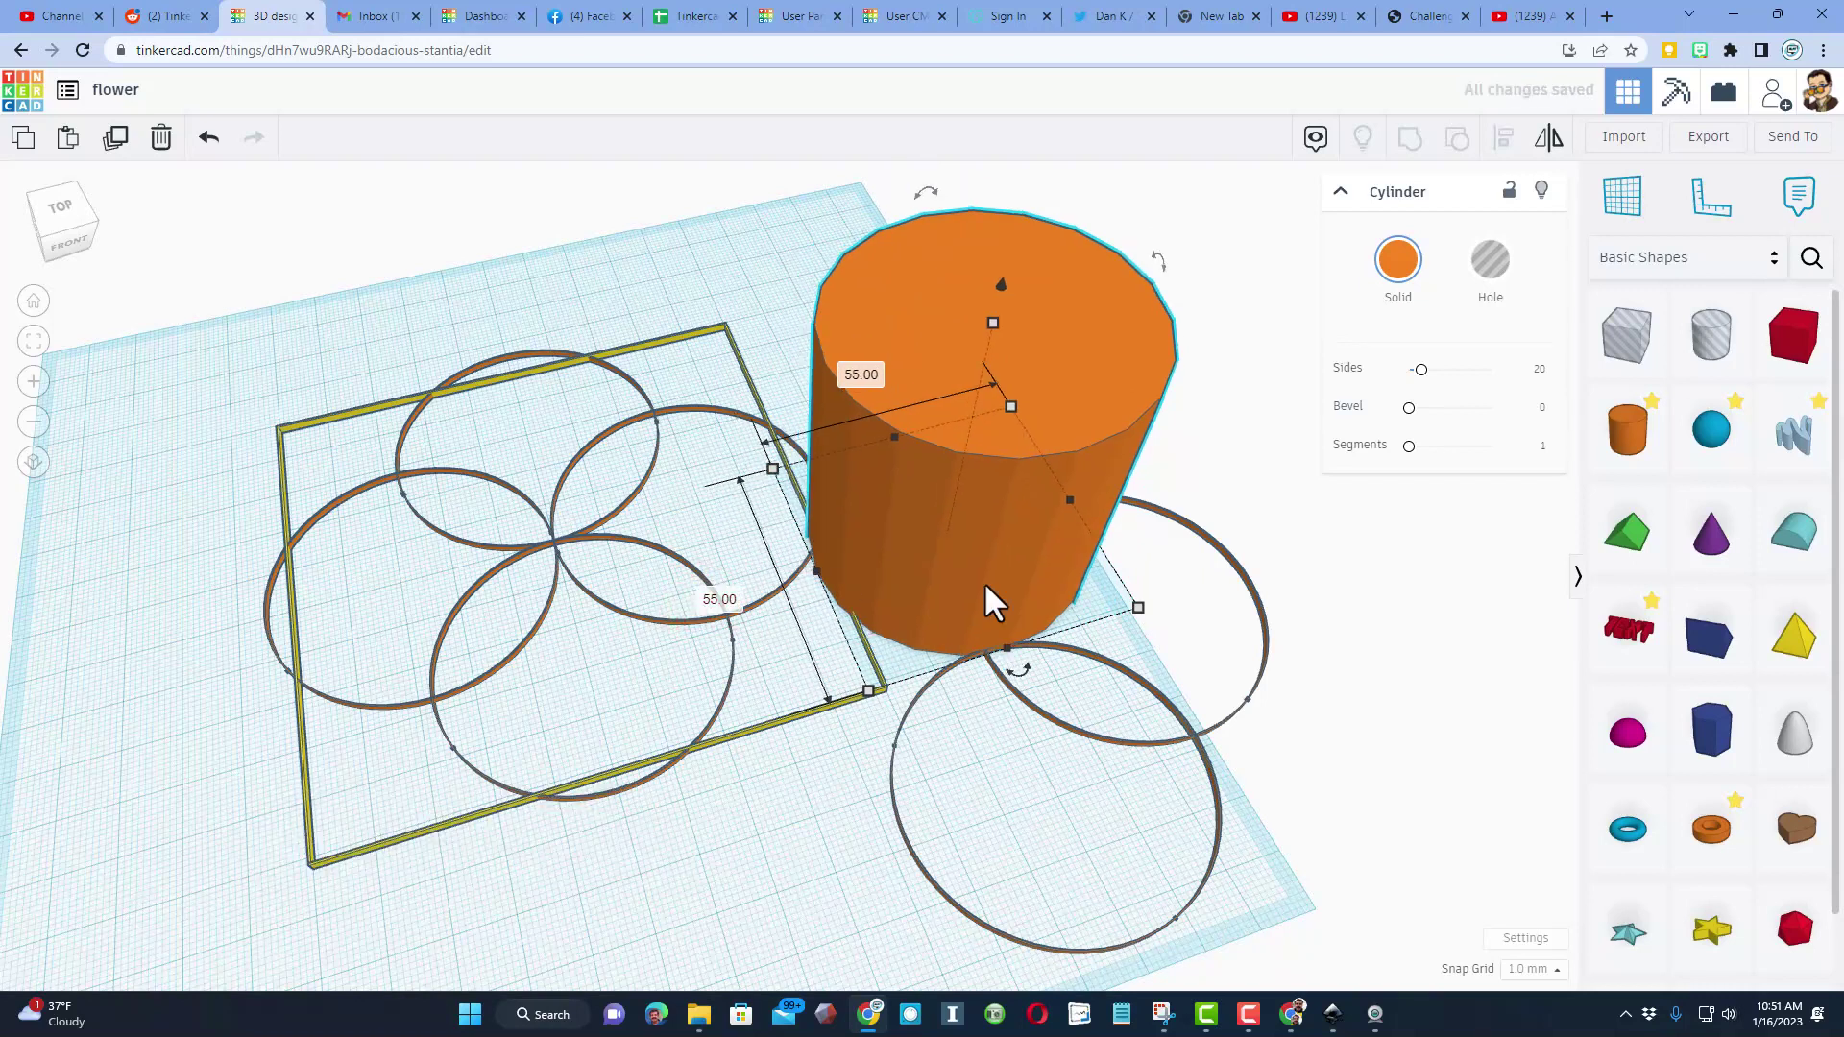
Smooth the cylinder to 64 sides and reduce its height to 2 mm.
left_click_drag(1421, 369, 1534, 387)
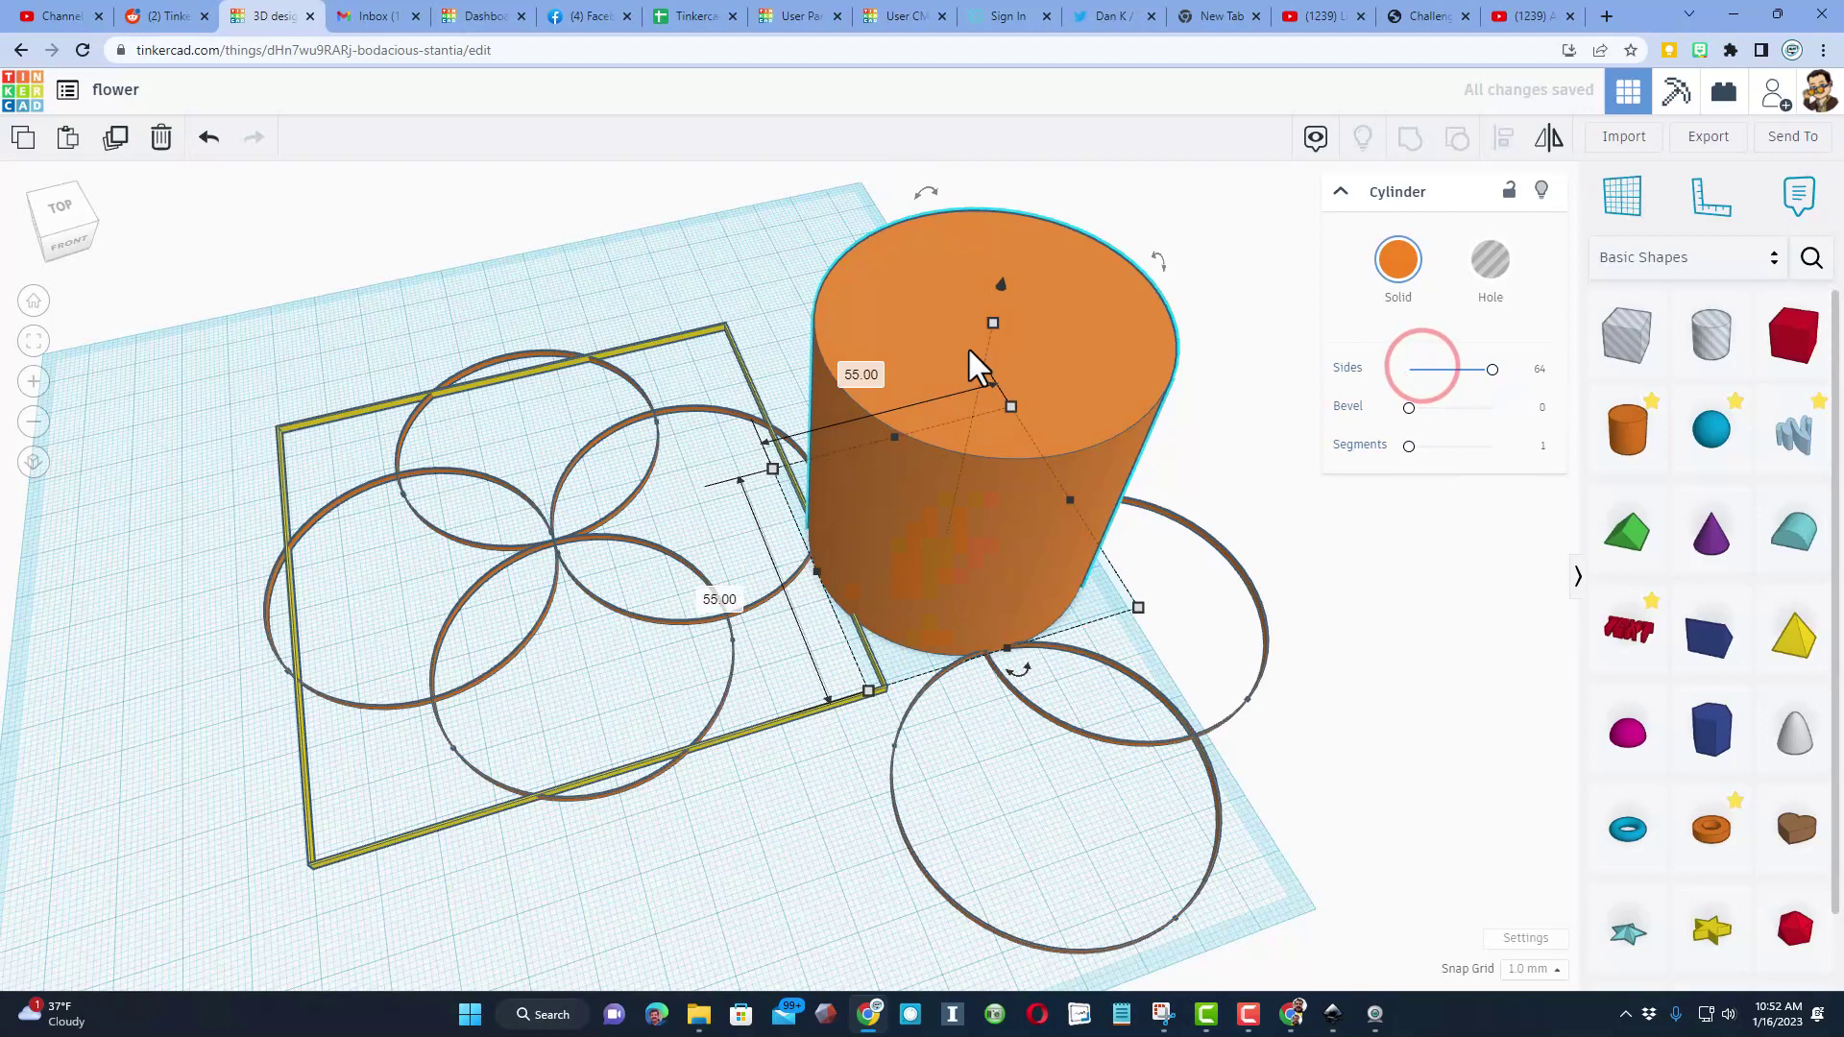
left_click(993, 322)
left_click(1049, 439)
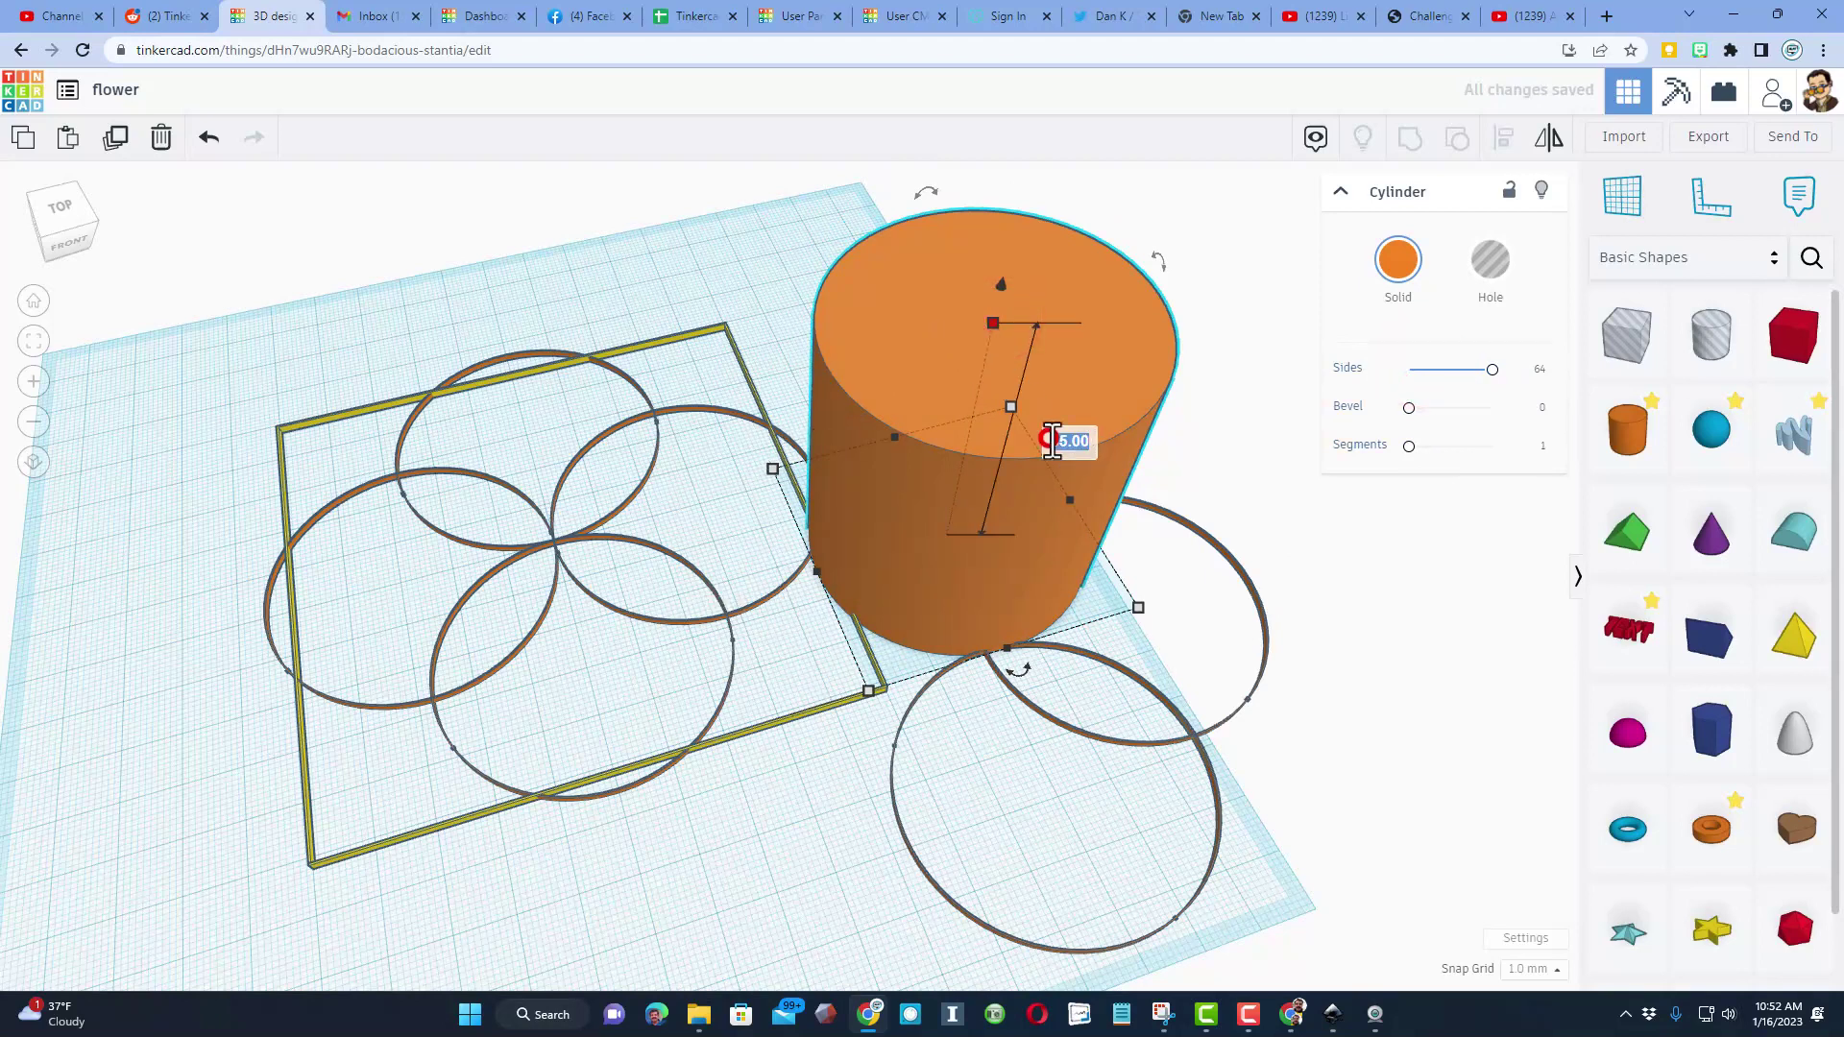
type("2")
key("Return")
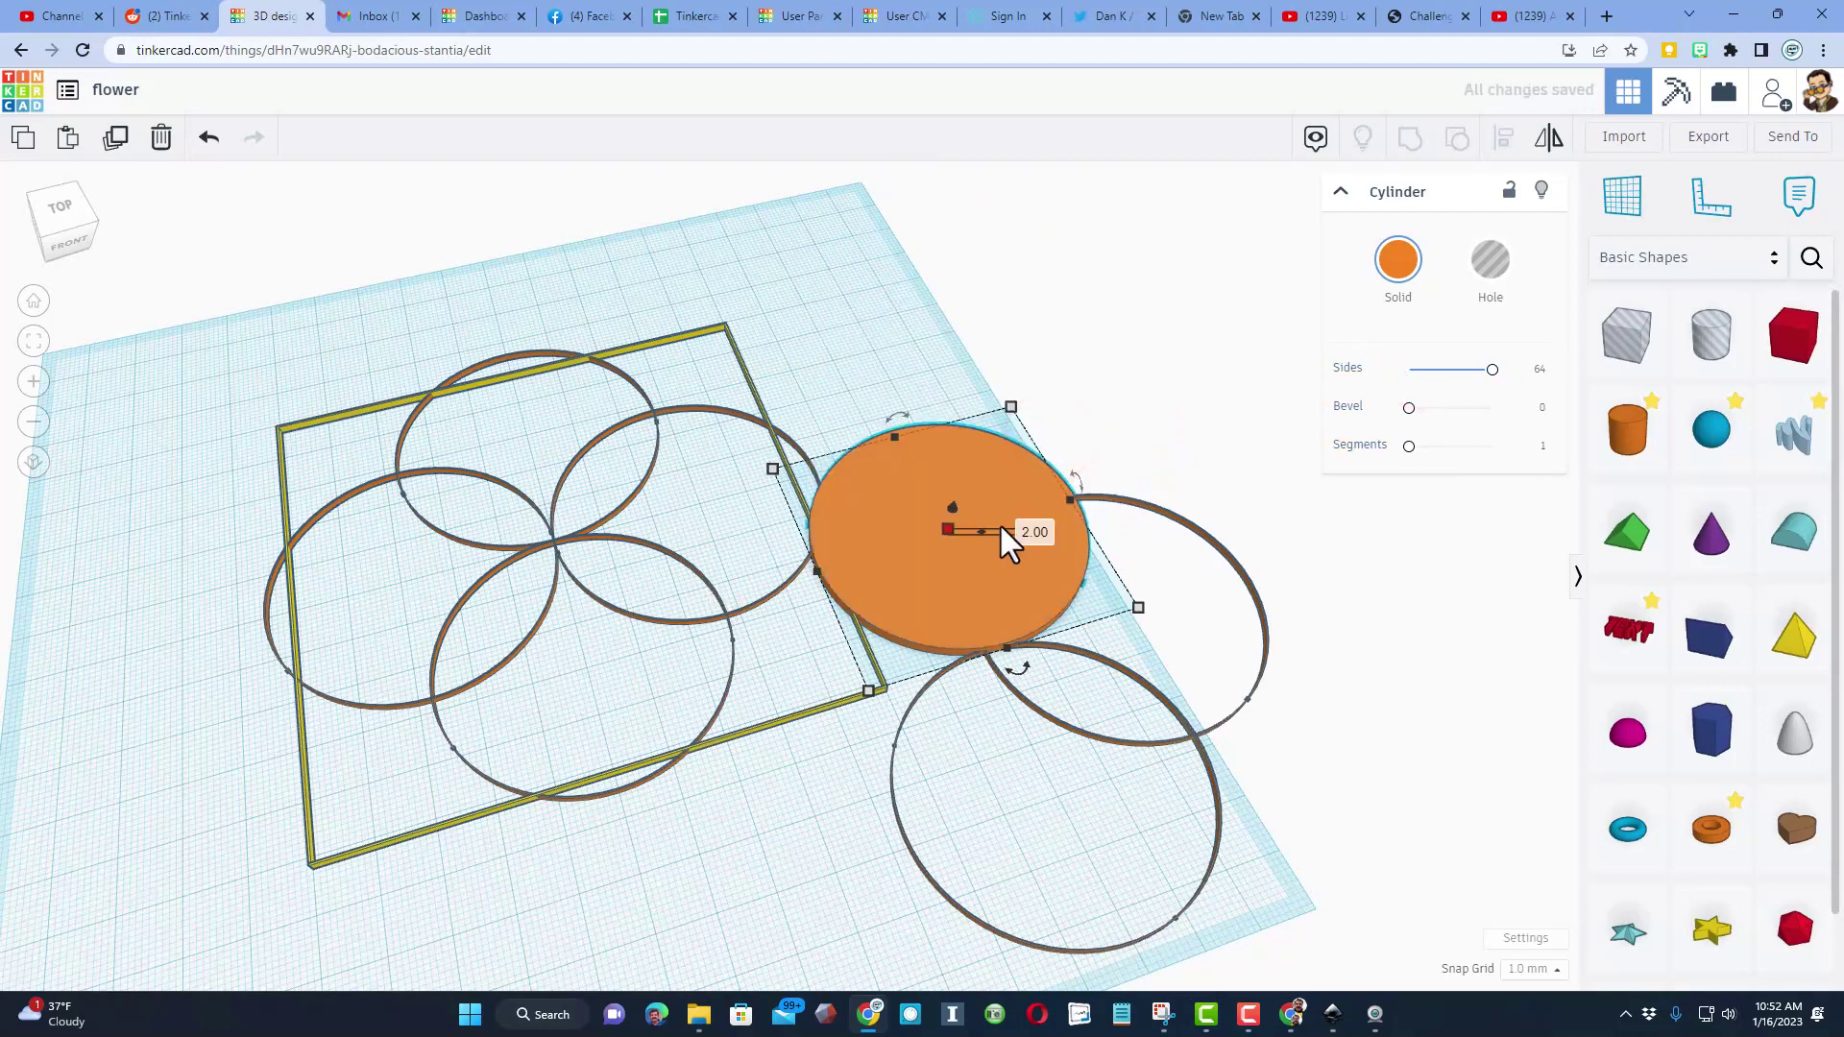
Select the disc and the rear copied ring and centre the disc on the ring in both horizontal directions, keeping the ring fixed.
left_click_drag(1193, 434, 1066, 511)
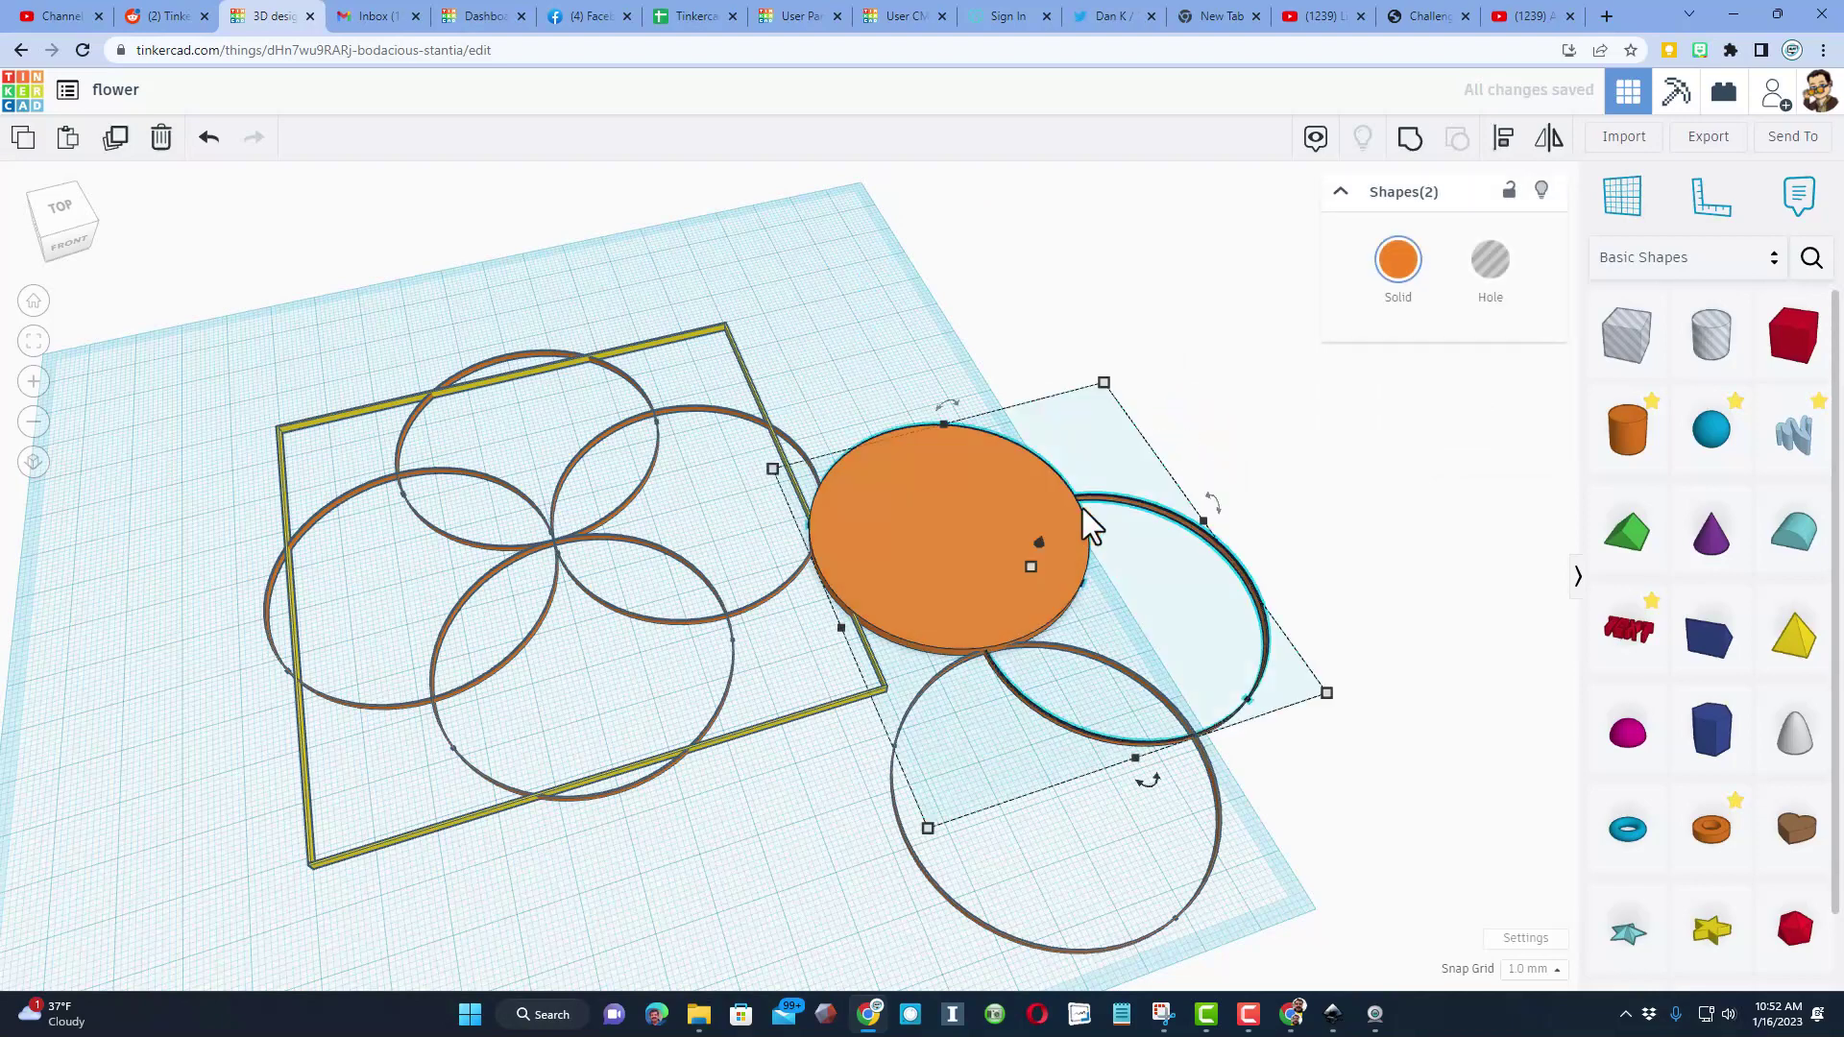
left_click(48, 234)
left_click(1498, 140)
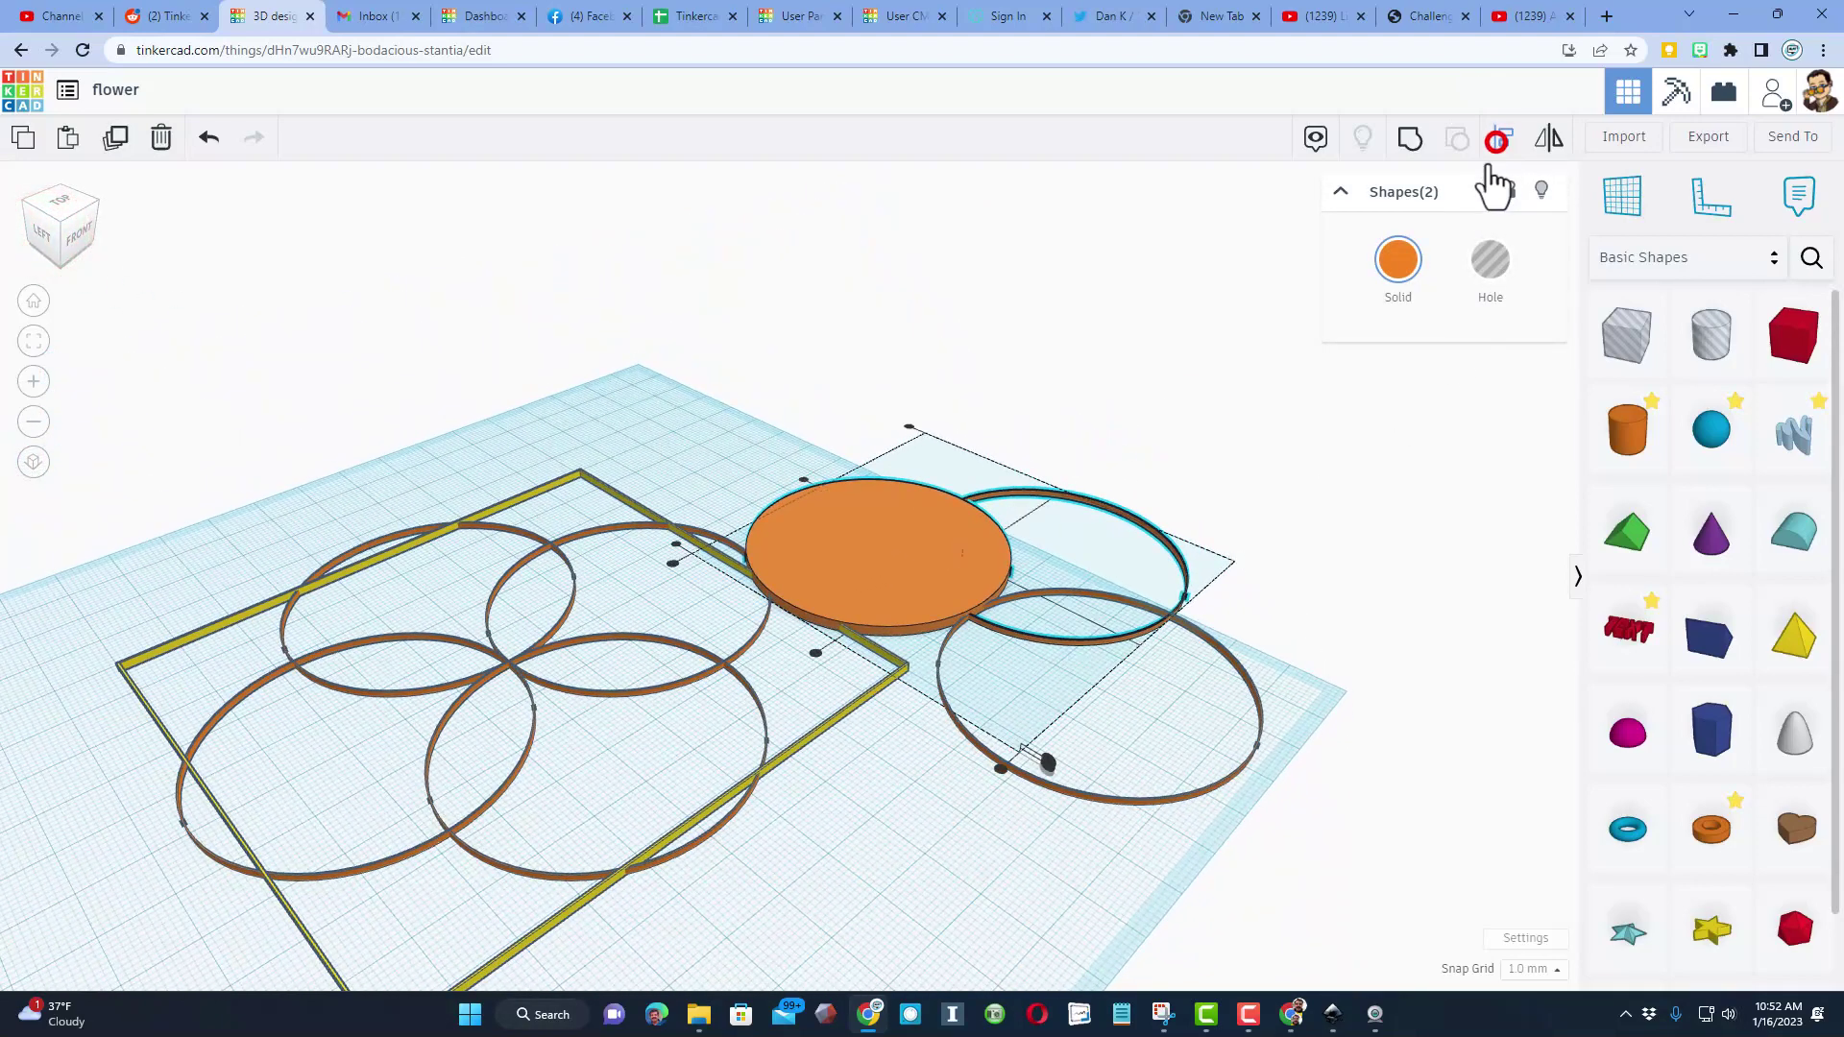
left_click(1085, 499)
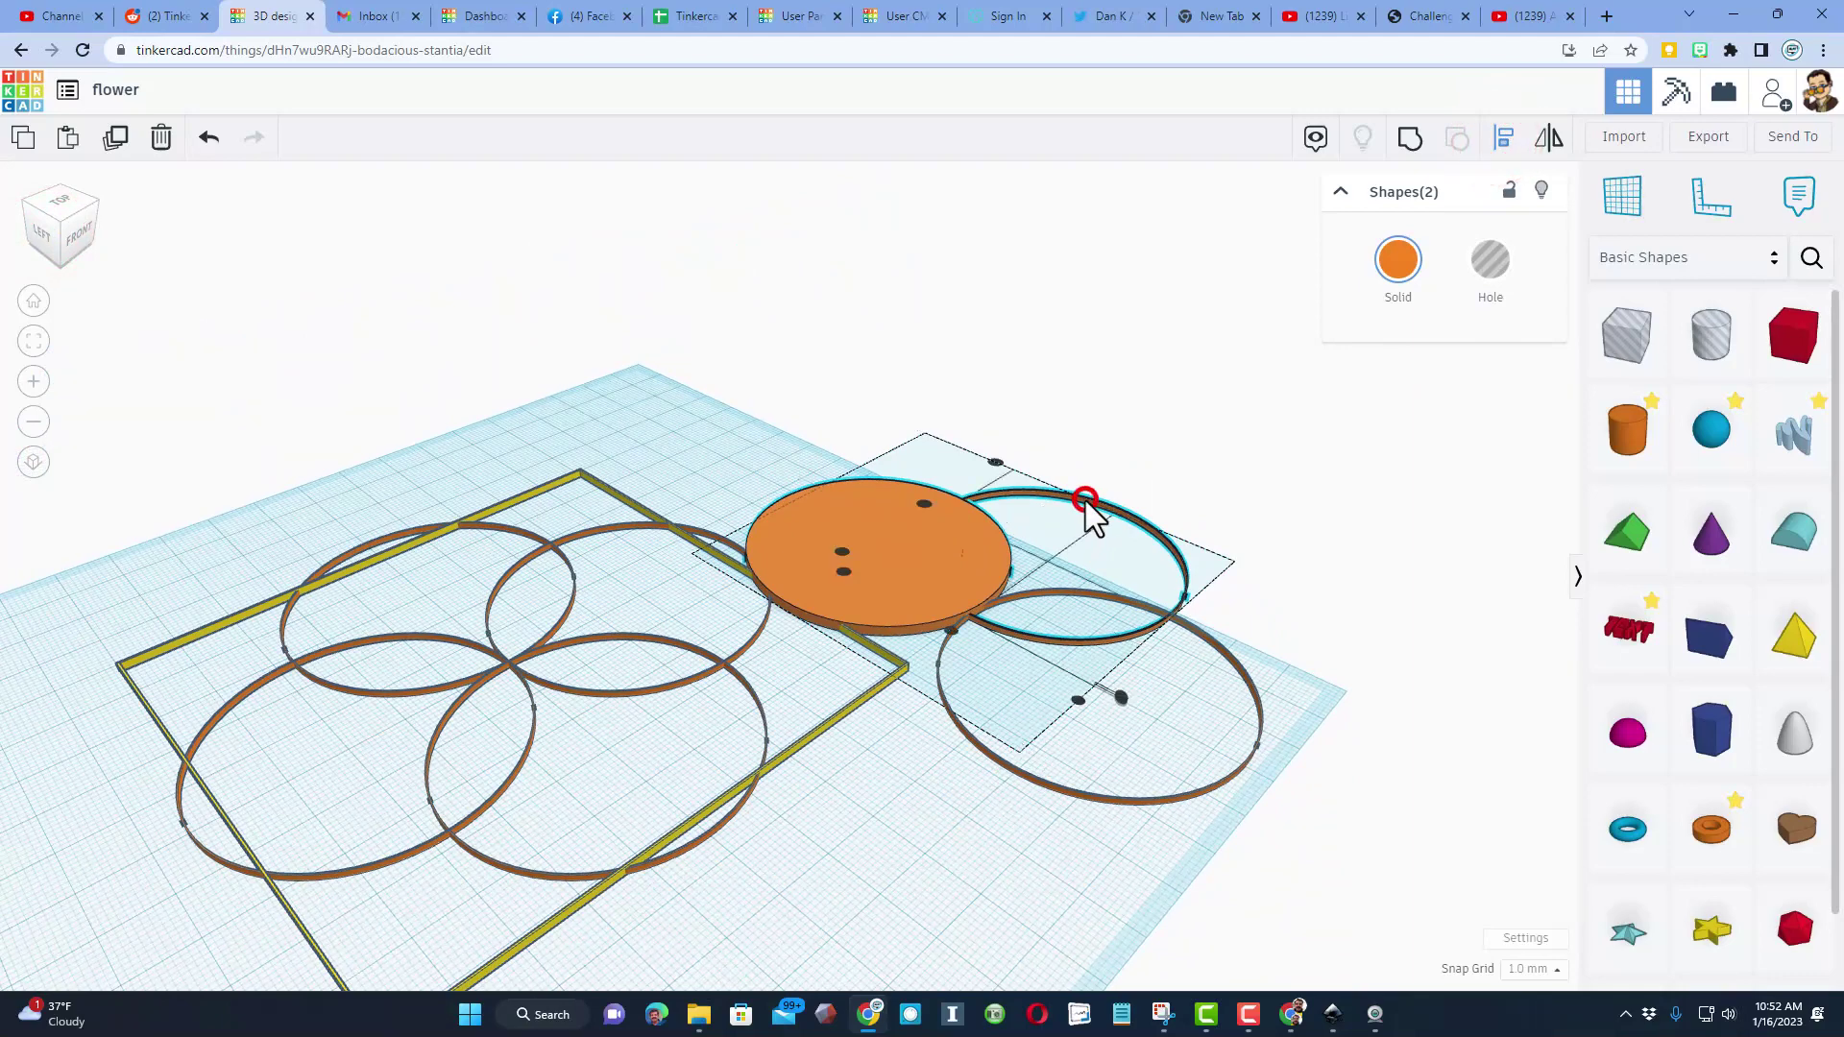
left_click(923, 503)
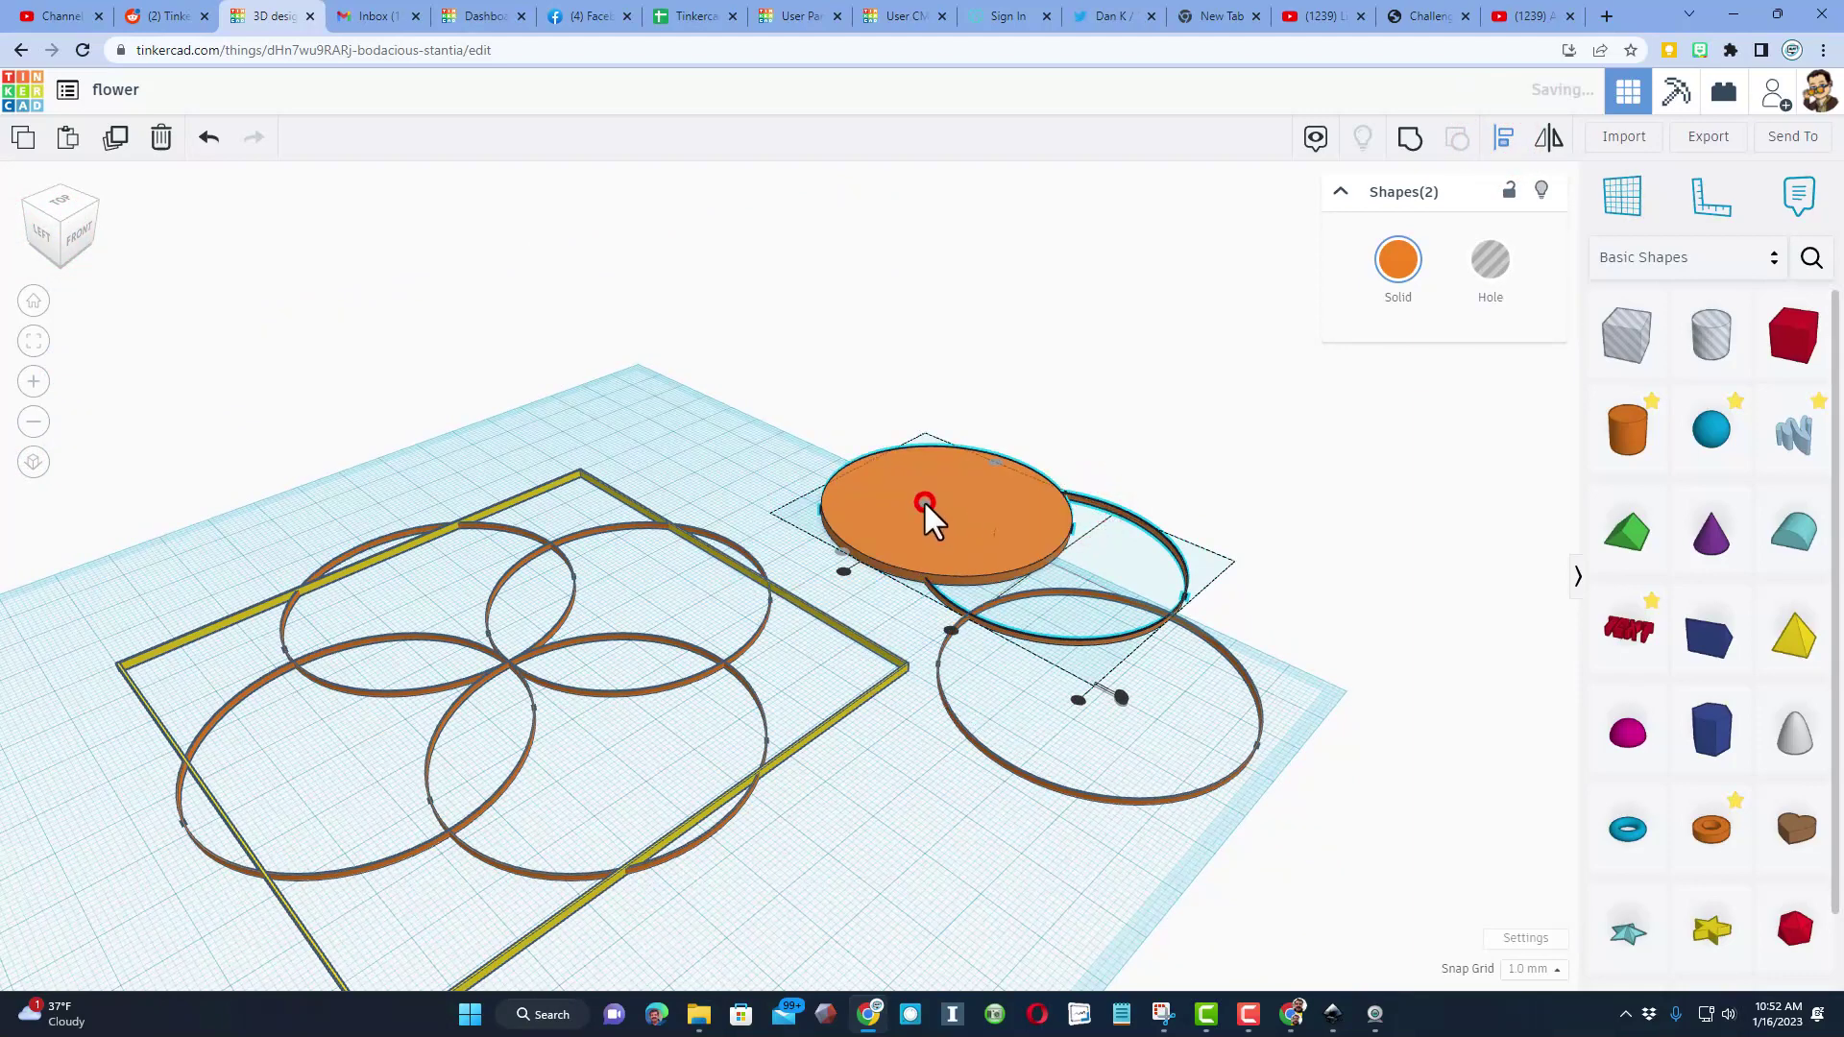
left_click(949, 636)
left_click(1073, 716)
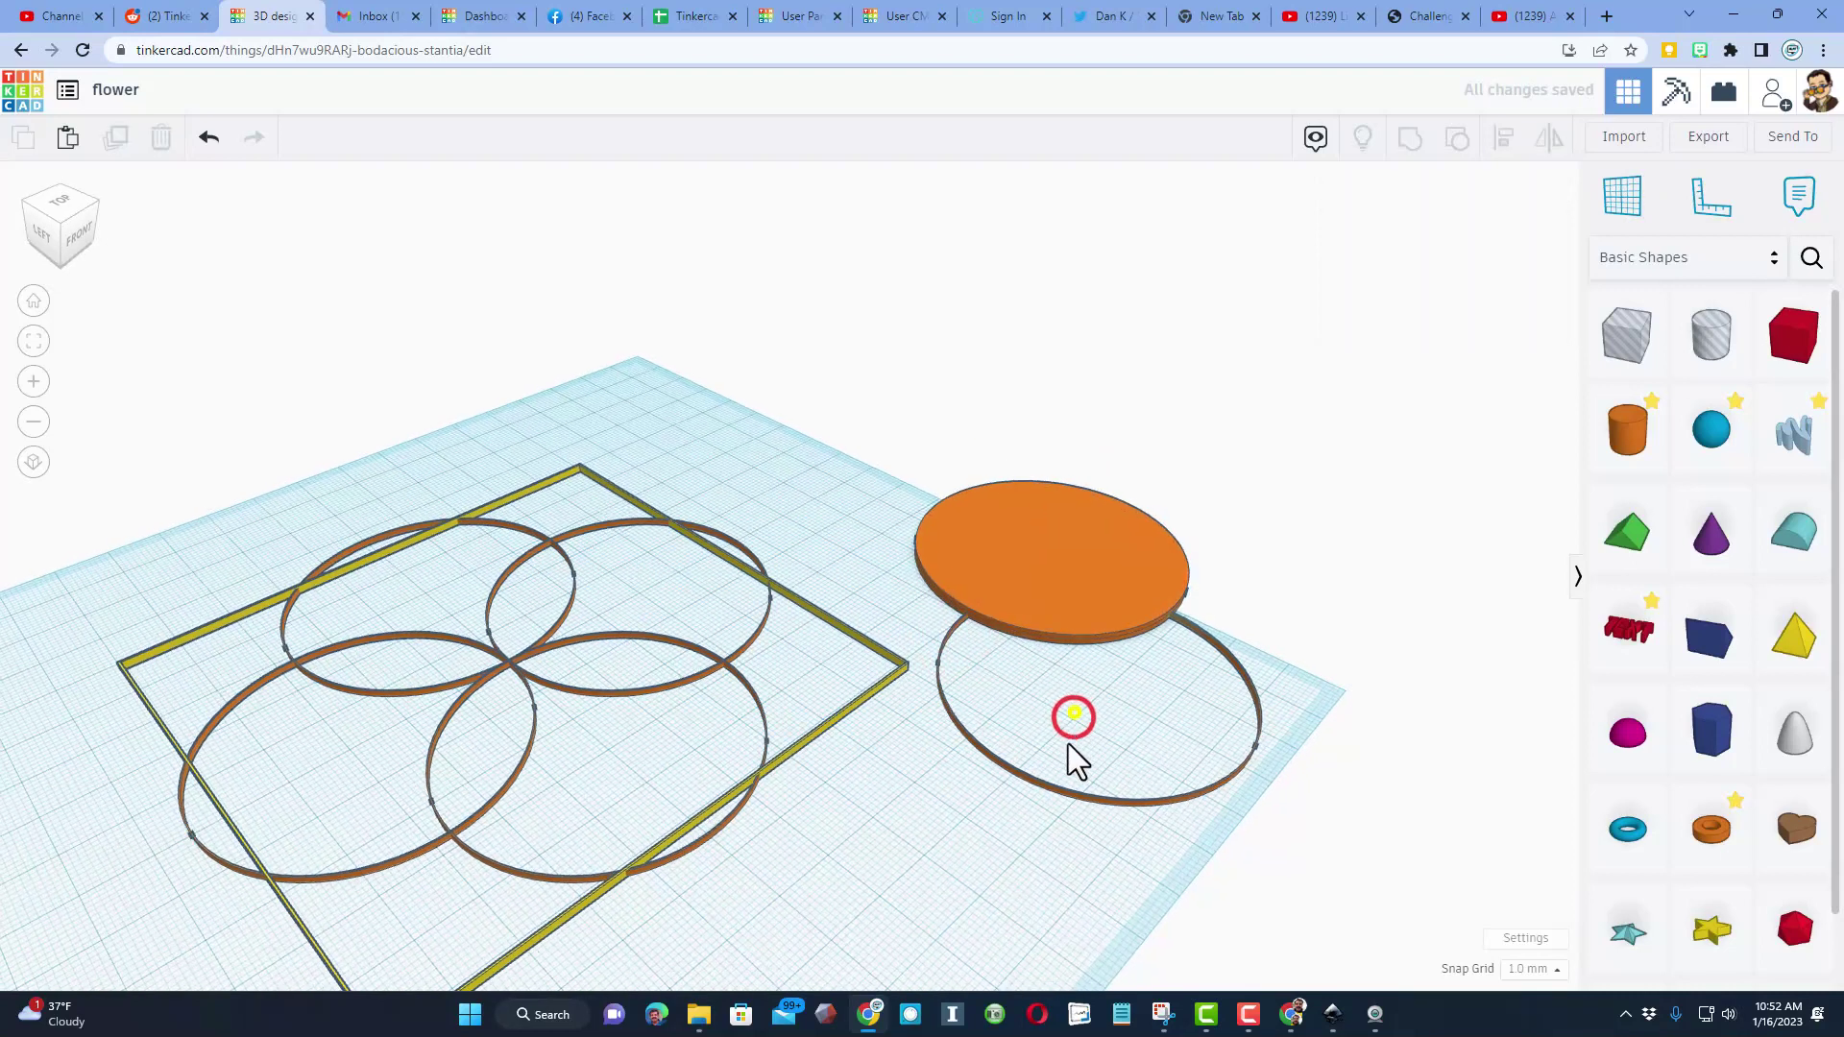
Duplicate the disc and align the copy to the centre of the front copied ring.
left_click(1074, 520)
key("ctrl+d")
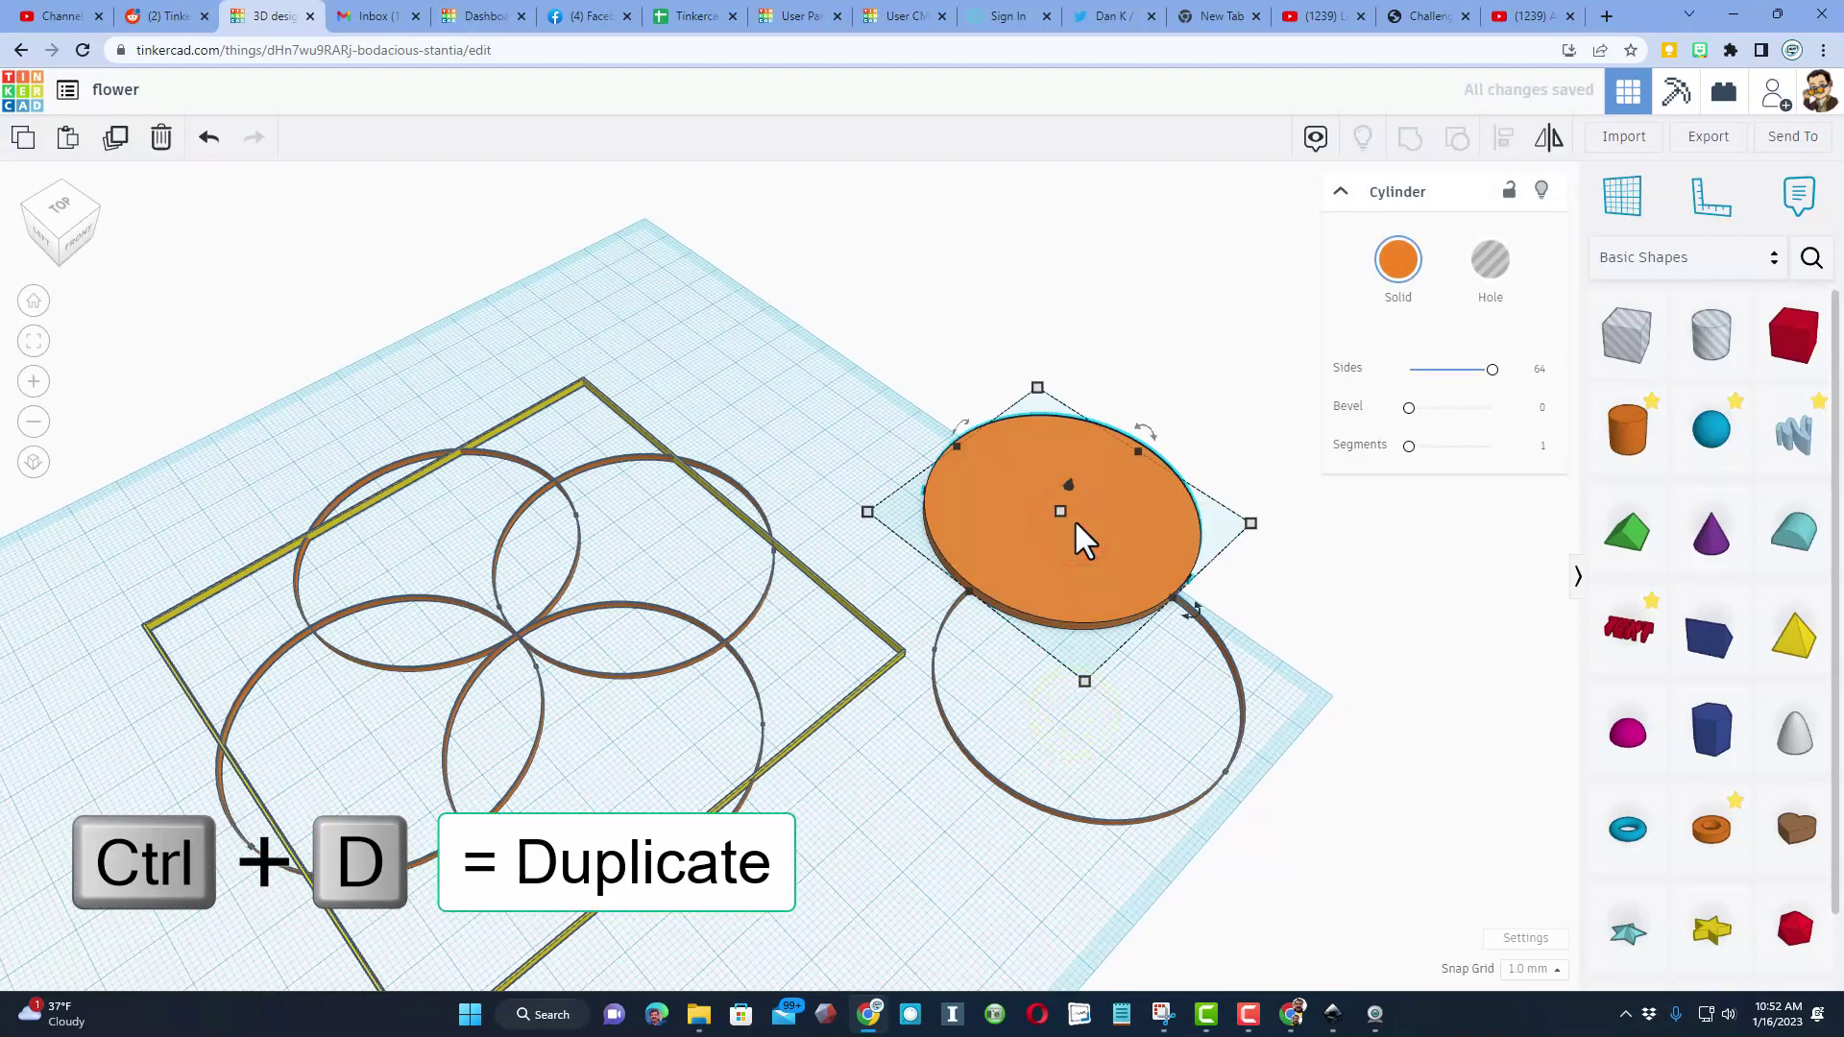
left_click(1058, 815, "shift")
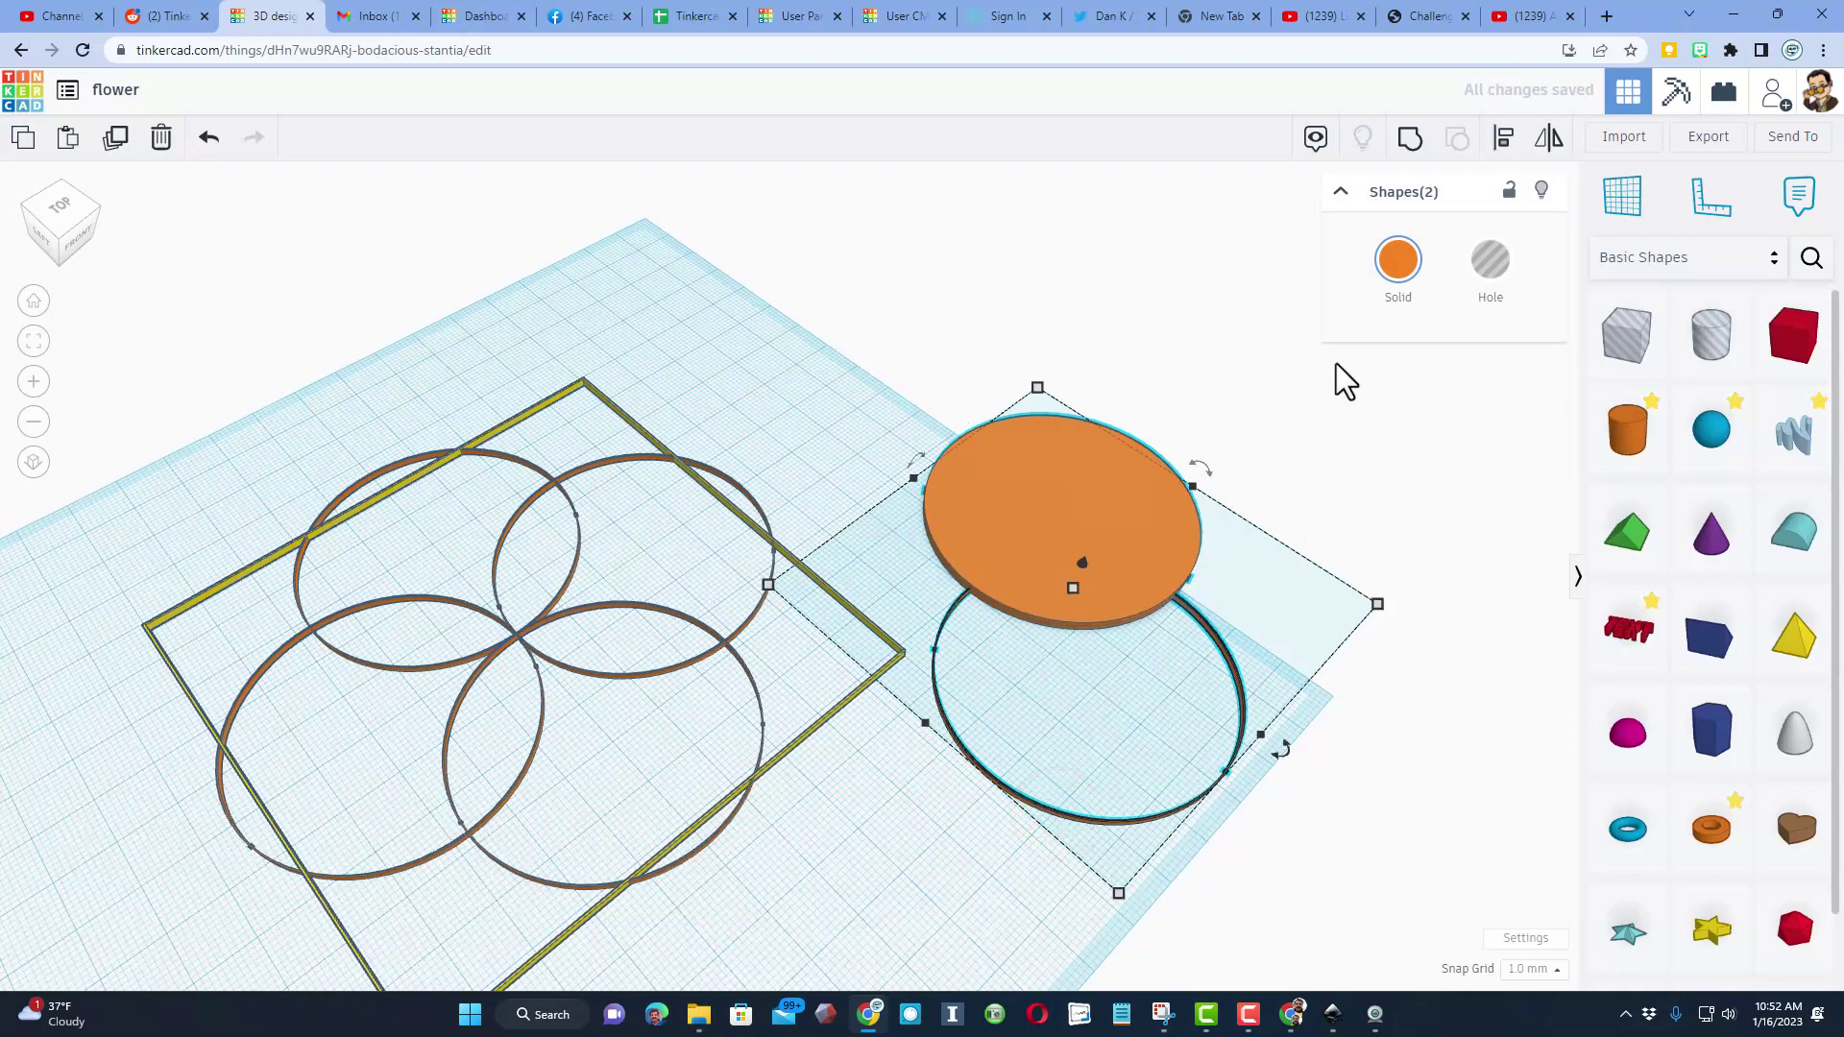
left_click(1500, 144)
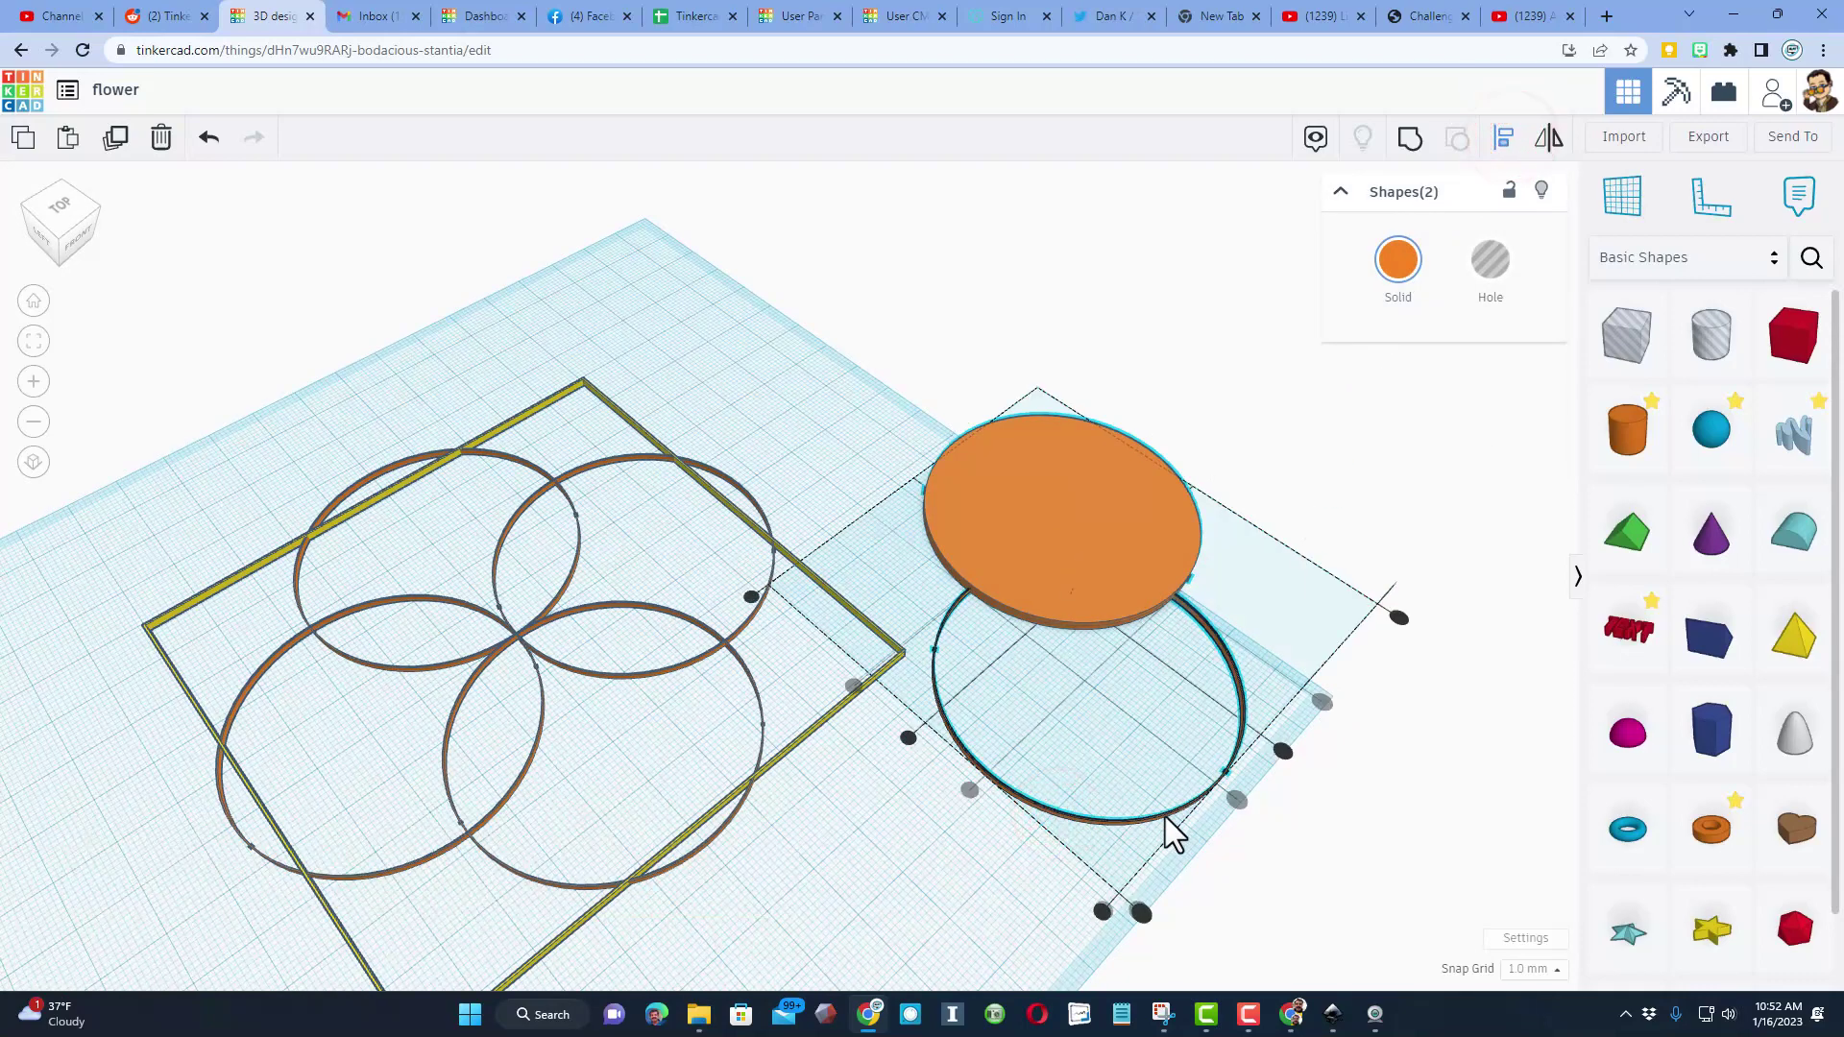
right_click_drag(1128, 854, 1116, 778)
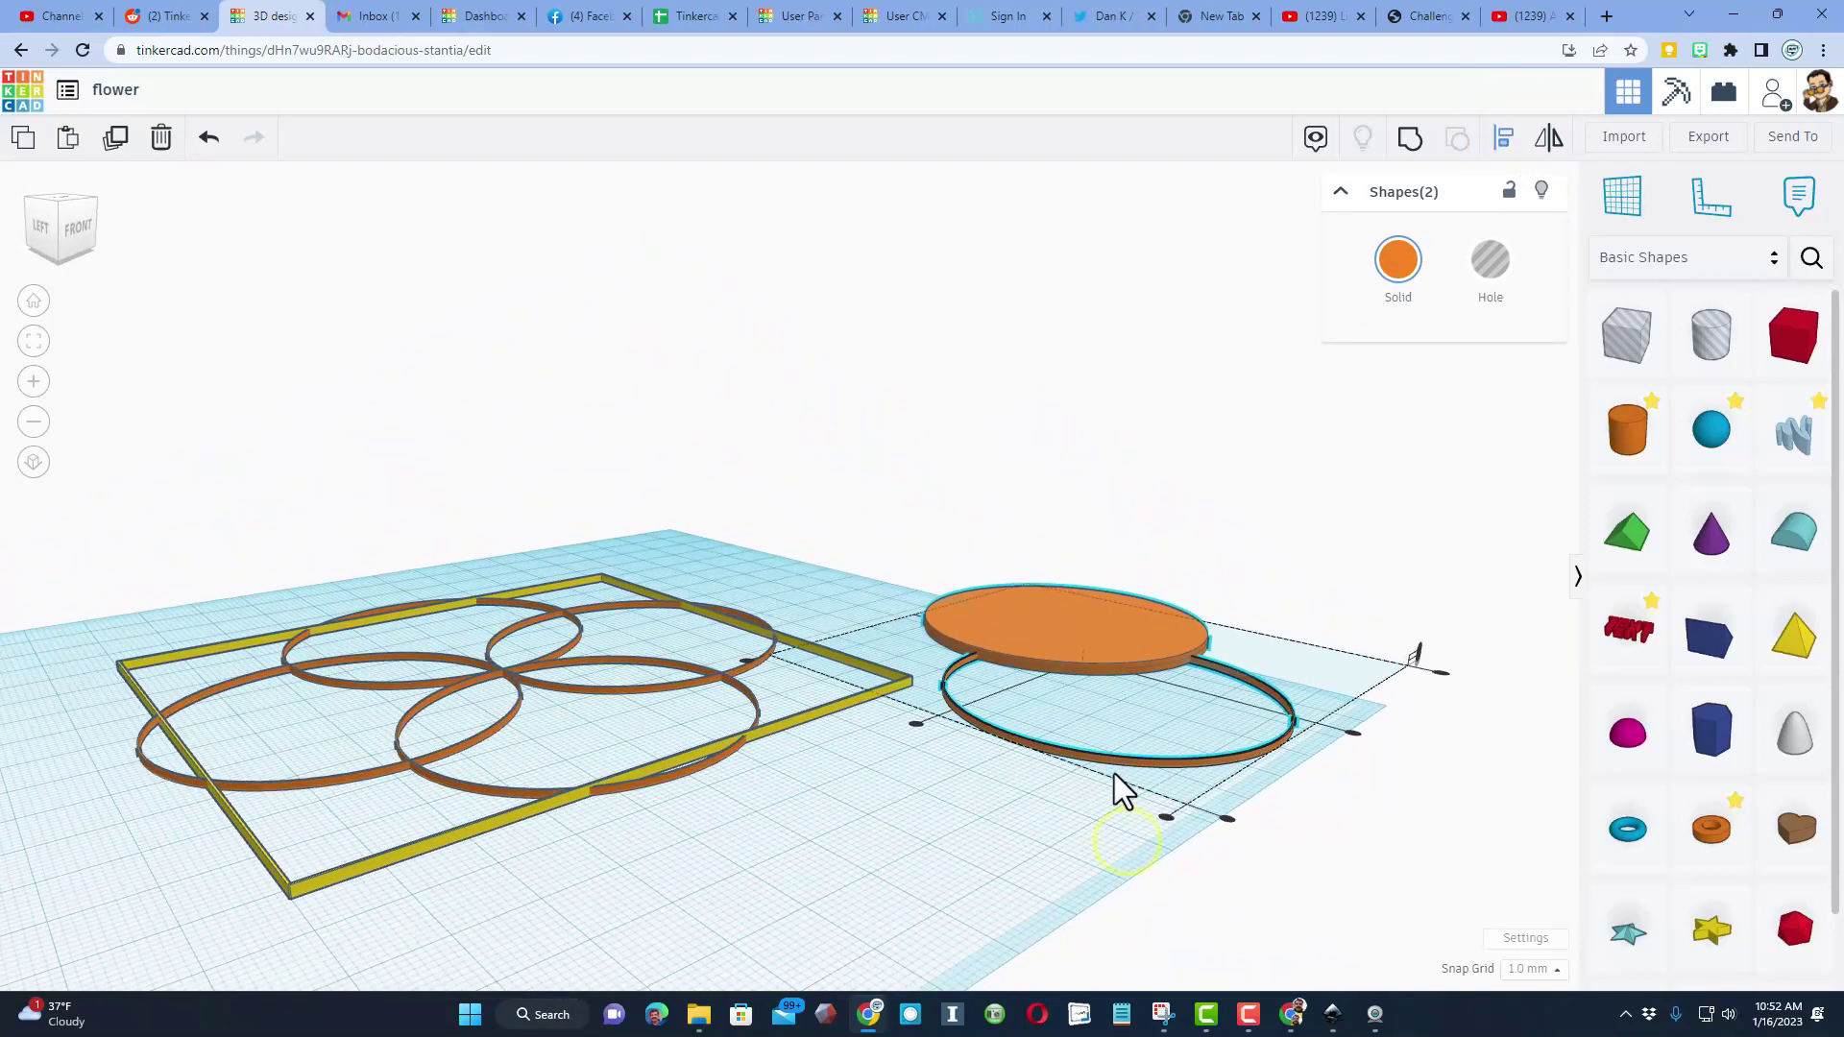
left_click(992, 750)
right_click_drag(1074, 764, 1320, 603)
left_click(1282, 803)
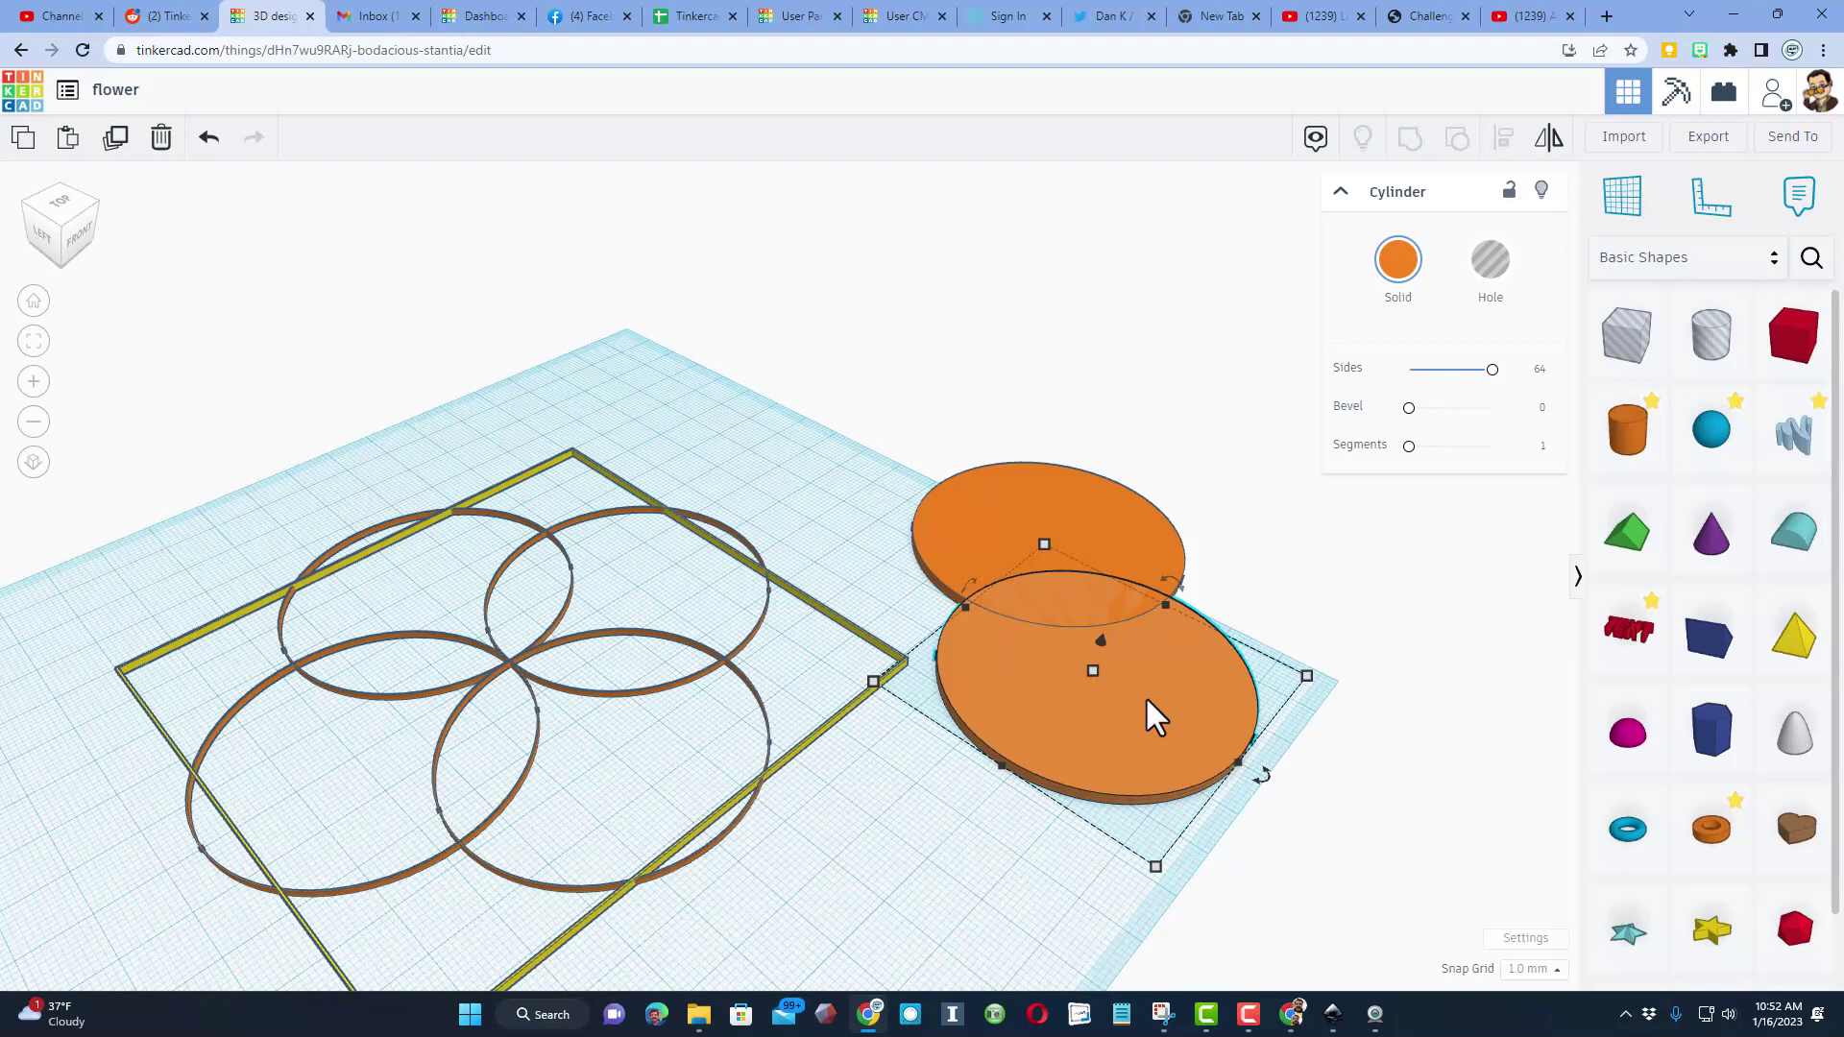
Duplicate the front and rear discs in place and hide one copy of each.
left_click(1543, 188)
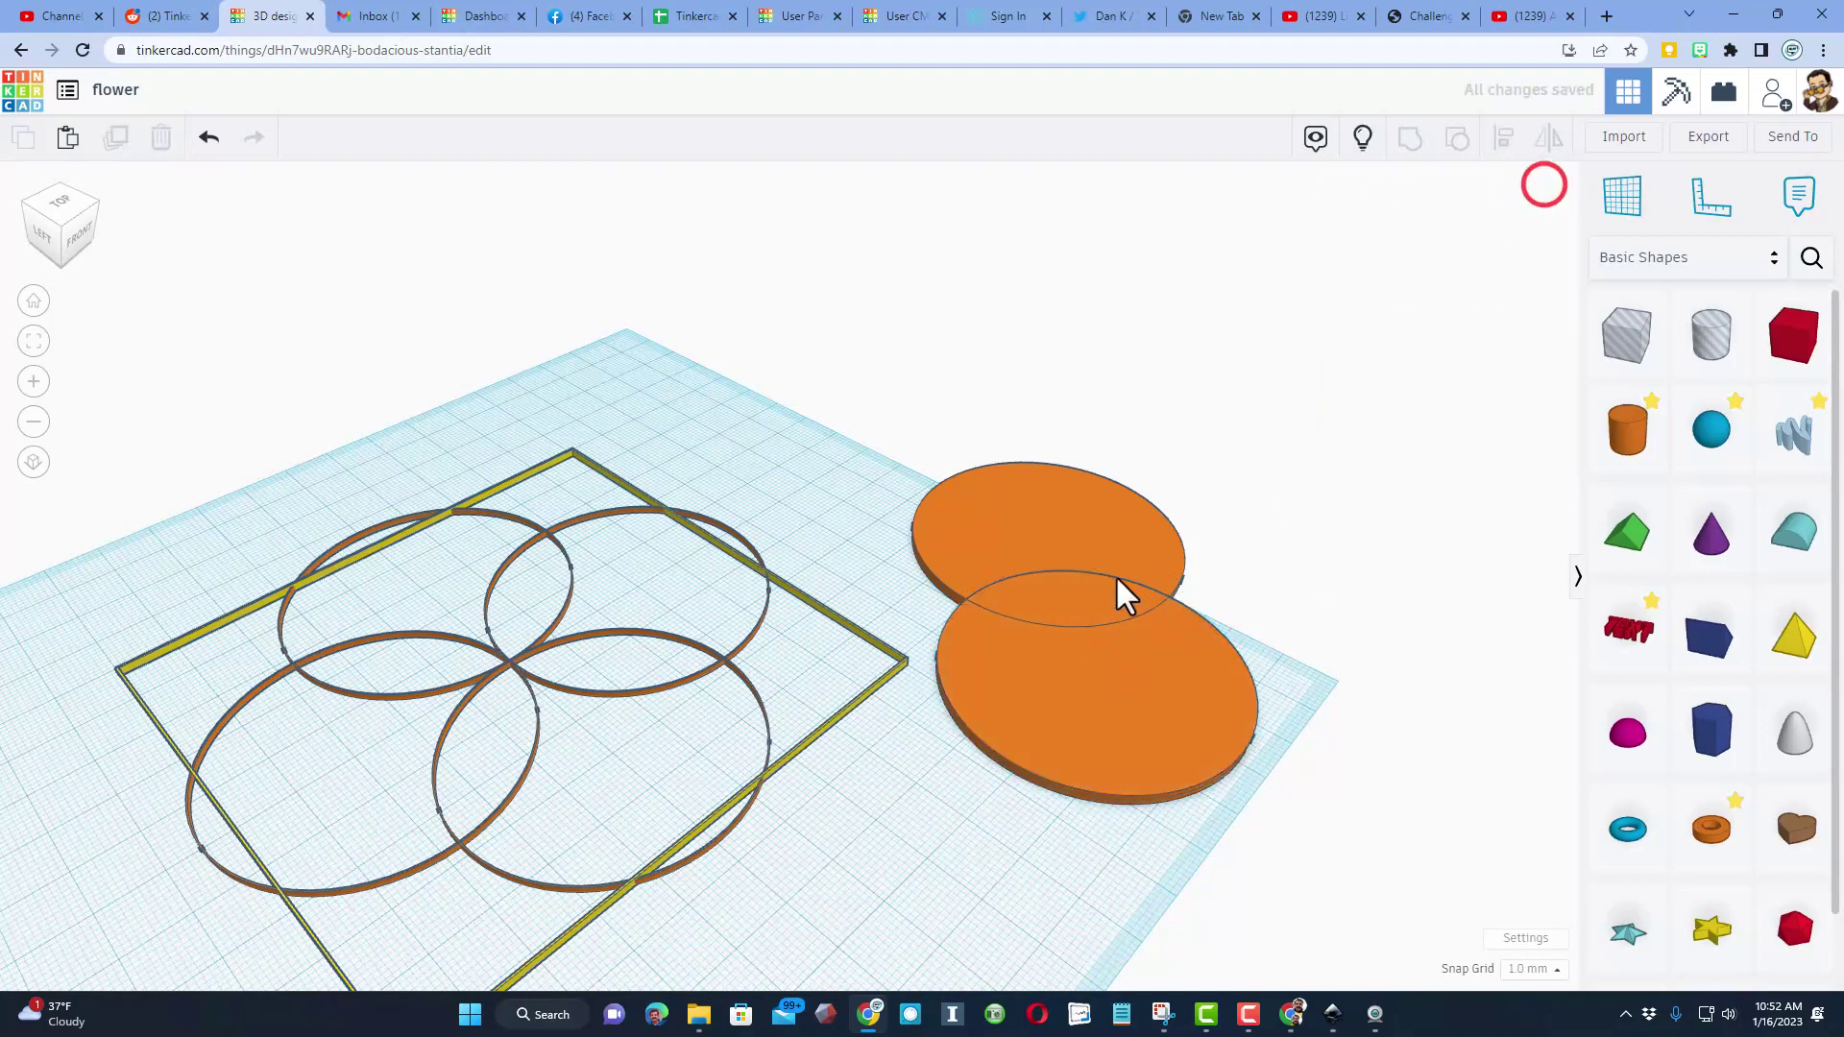
left_click(1033, 527)
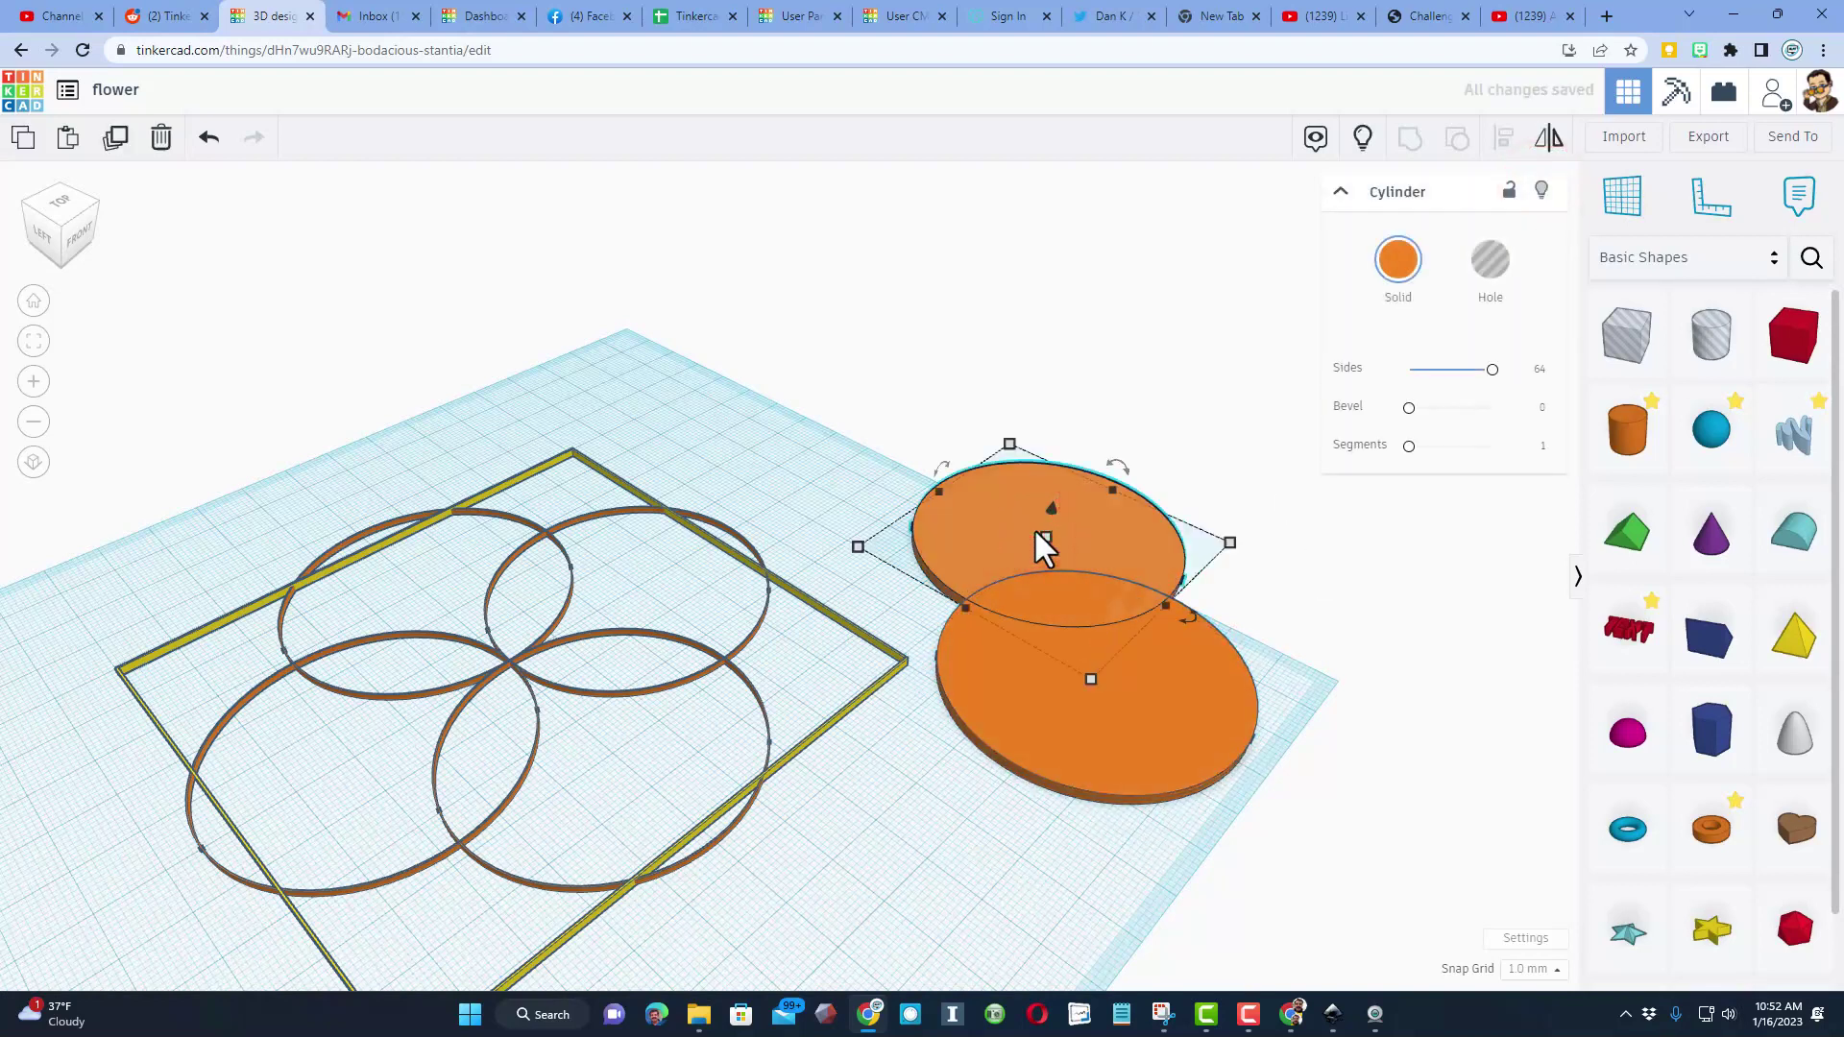
left_click(1543, 187)
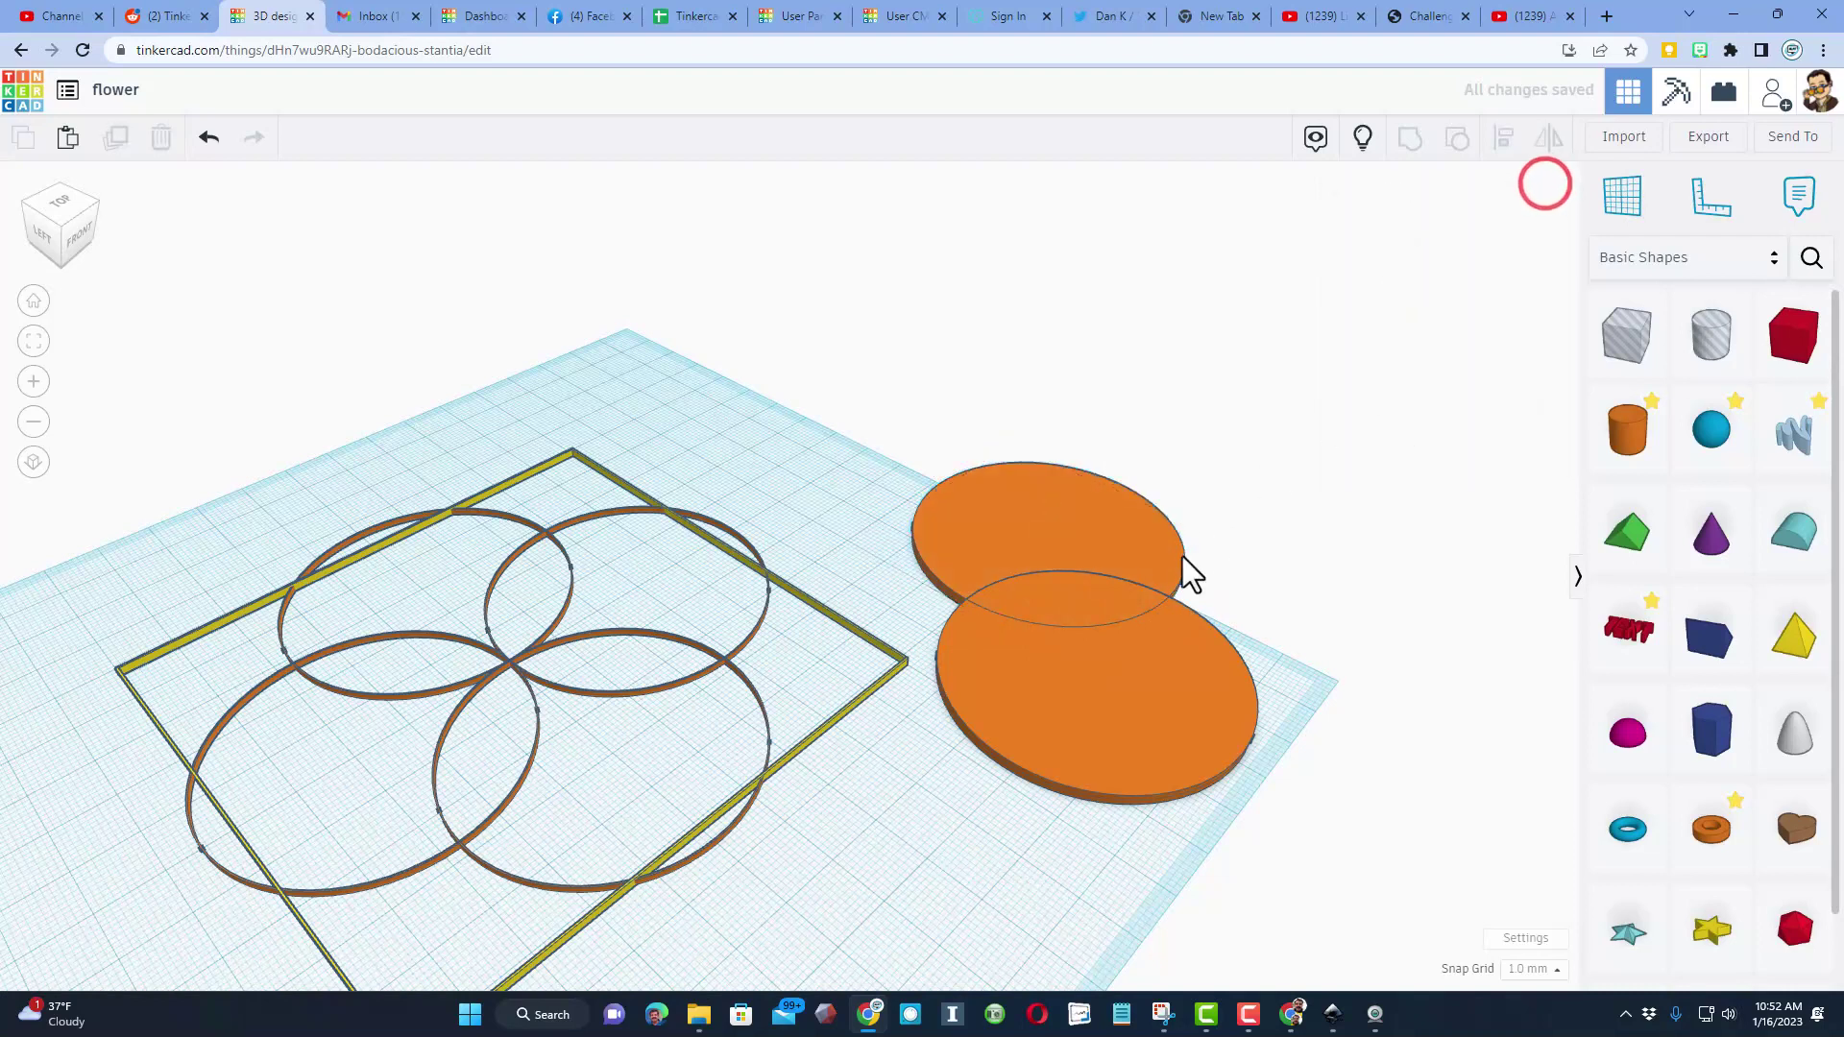
Turn the front disc into a hole, group it with the rear disc to cut out their overlap, and colour the crescent magenta.
left_click(1093, 692)
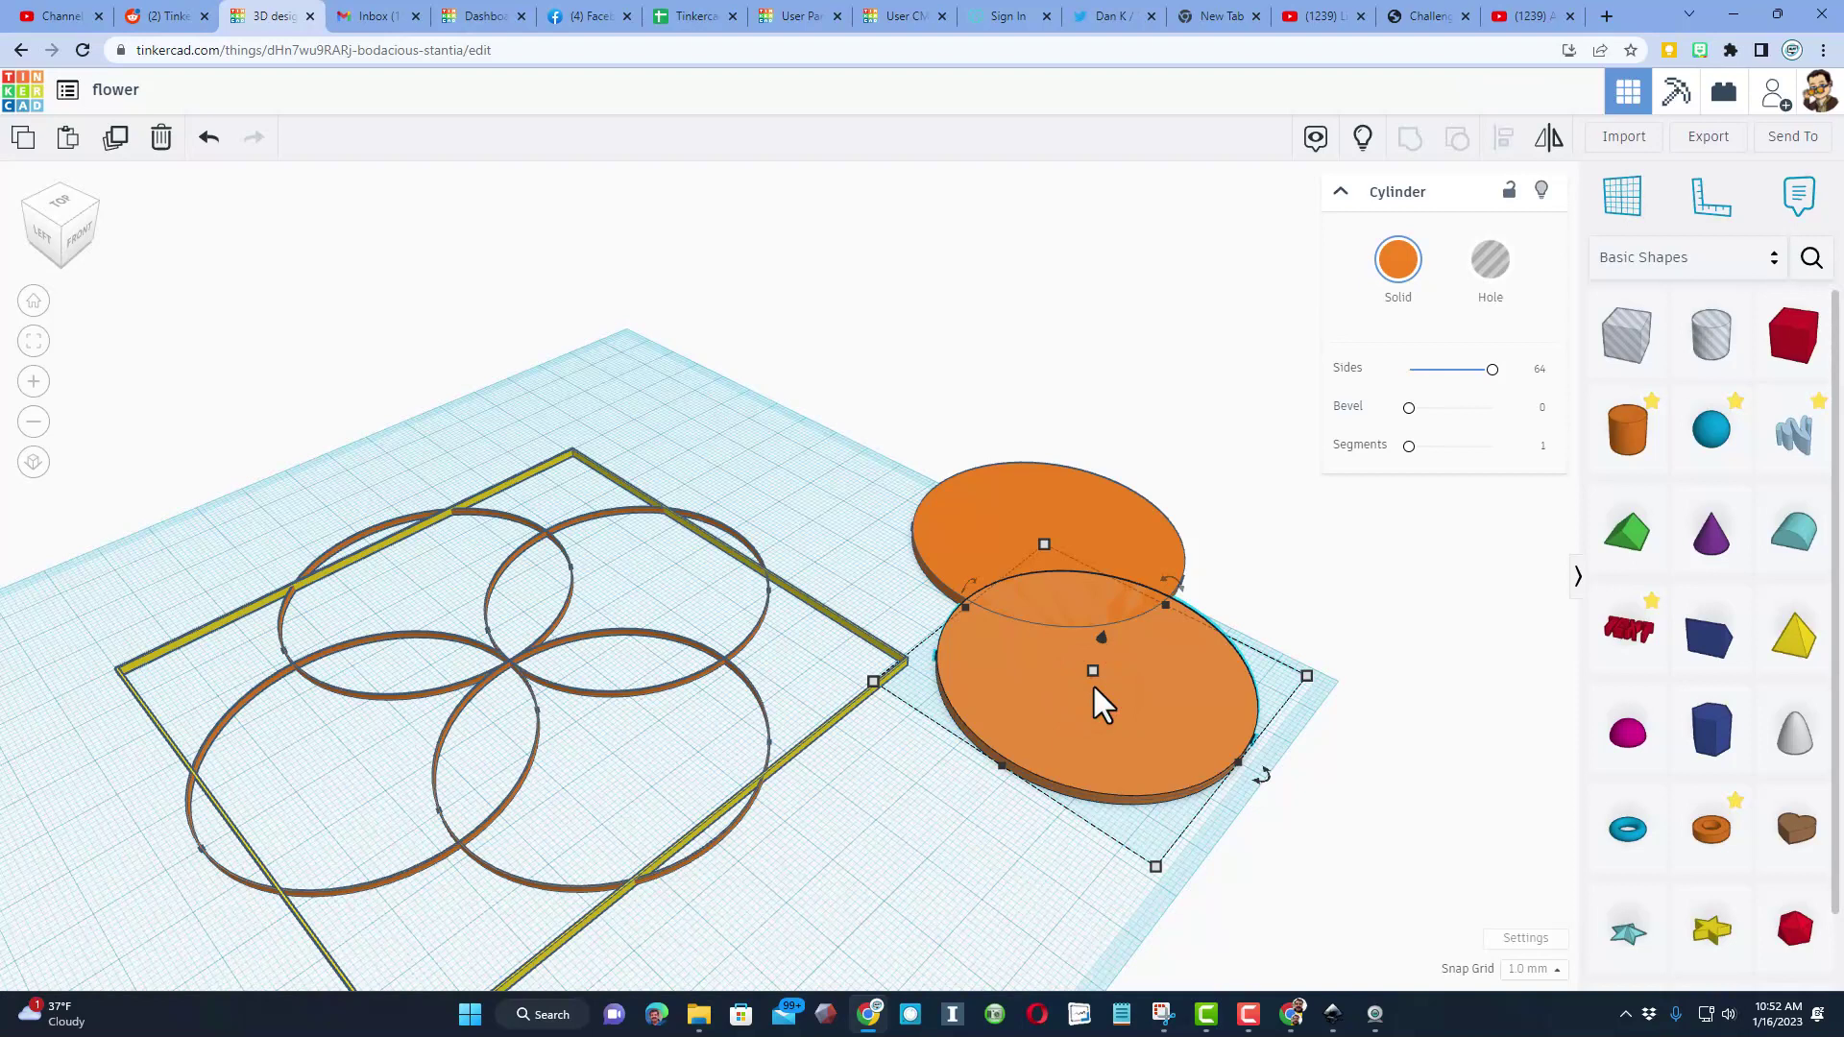
left_click(1490, 274)
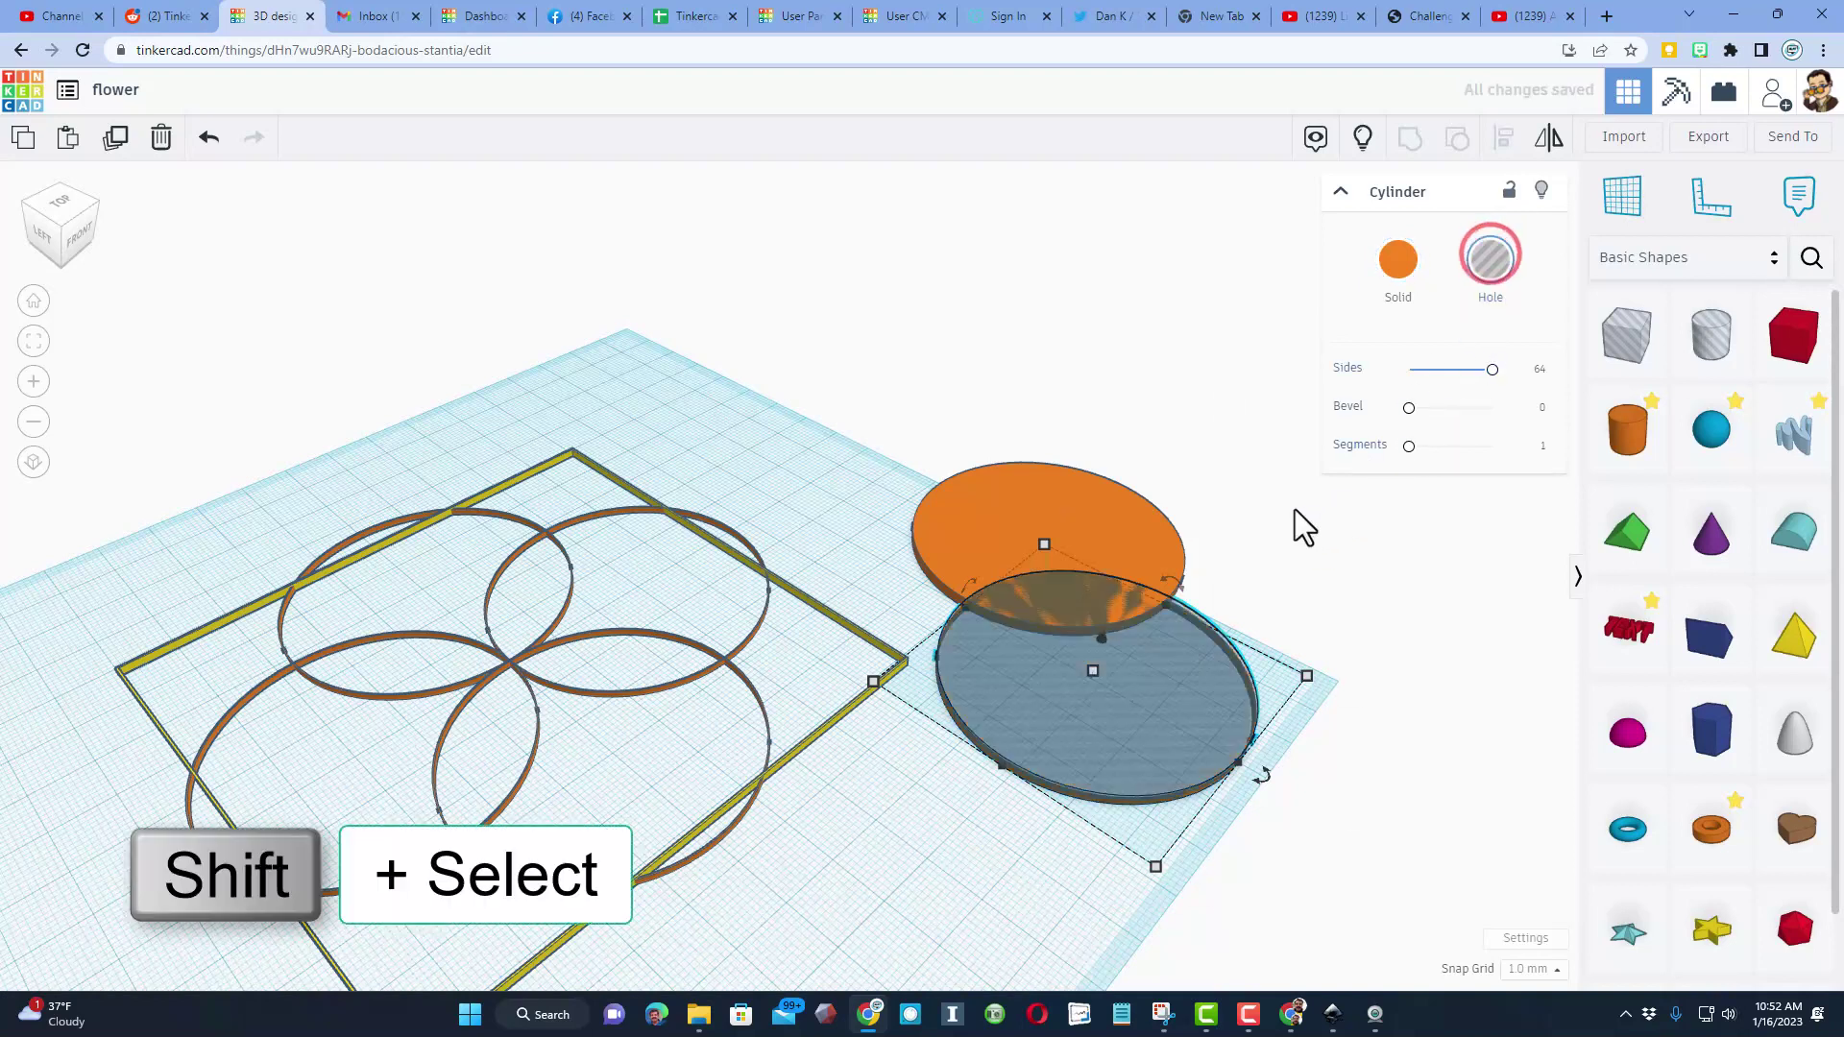
left_click(1021, 504, "shift")
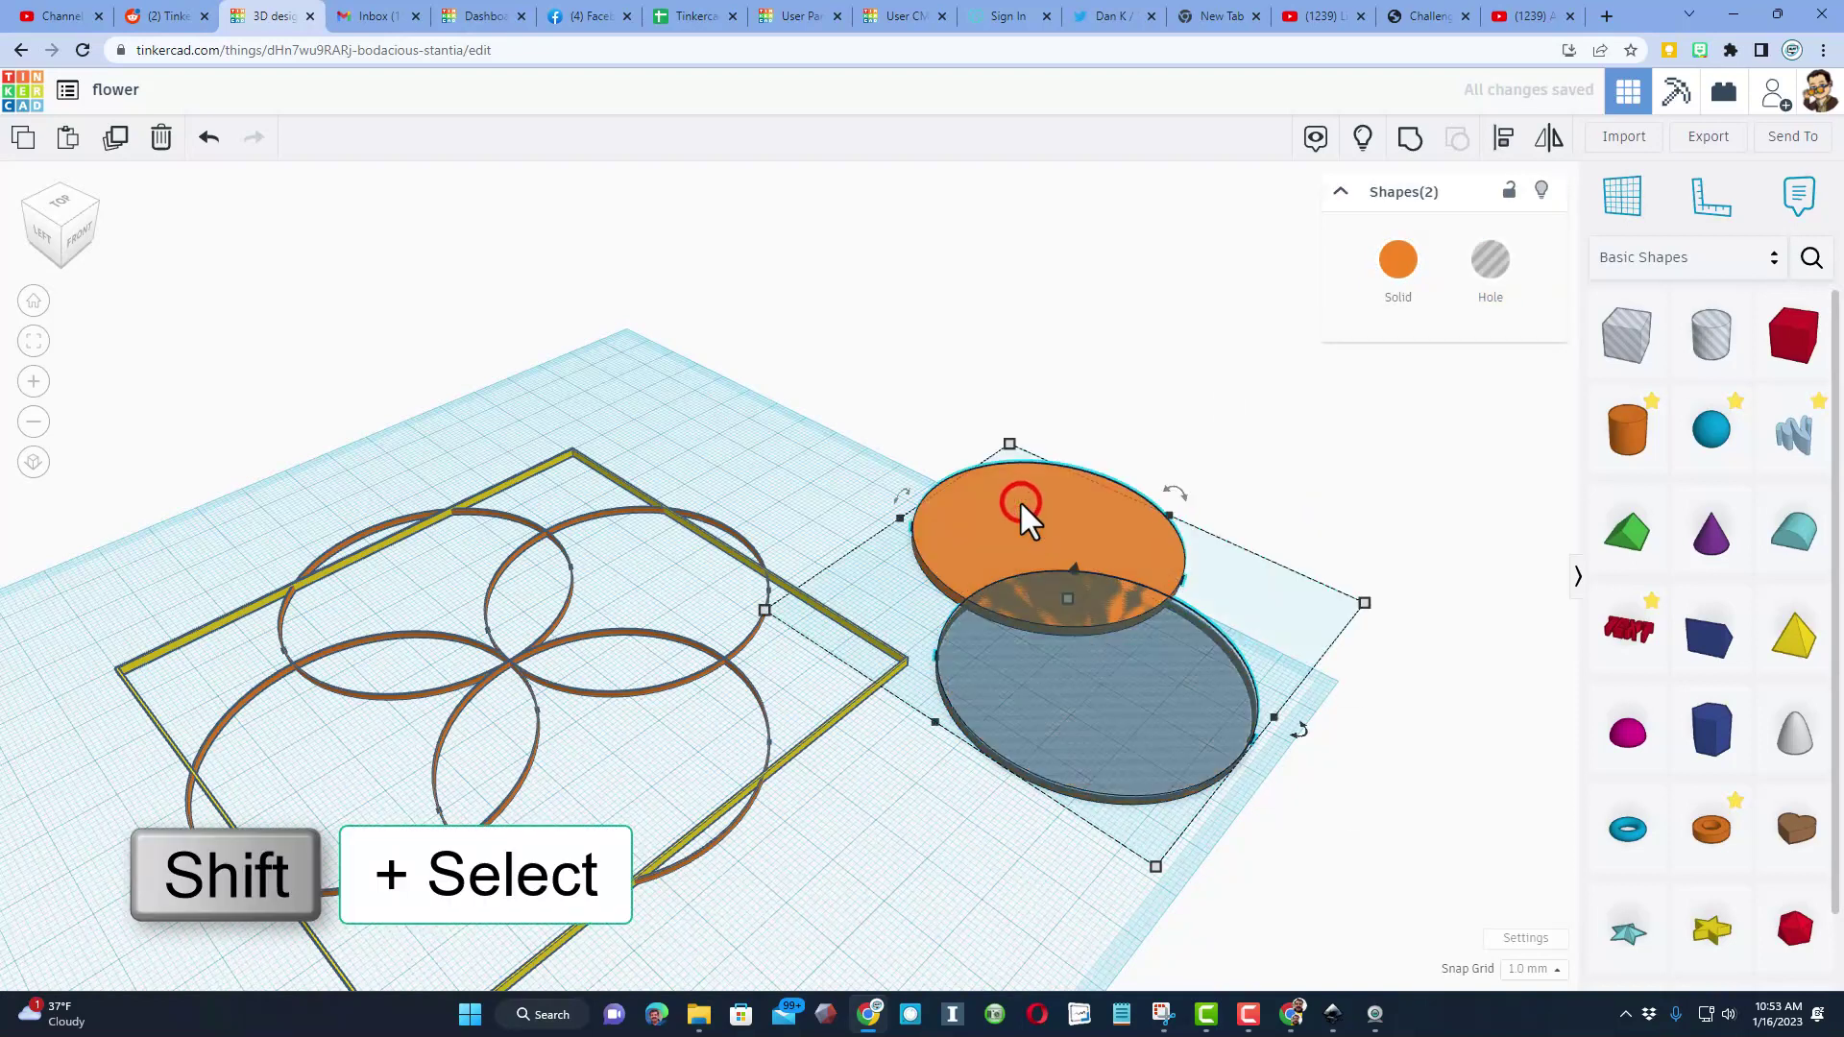
left_click(1408, 140)
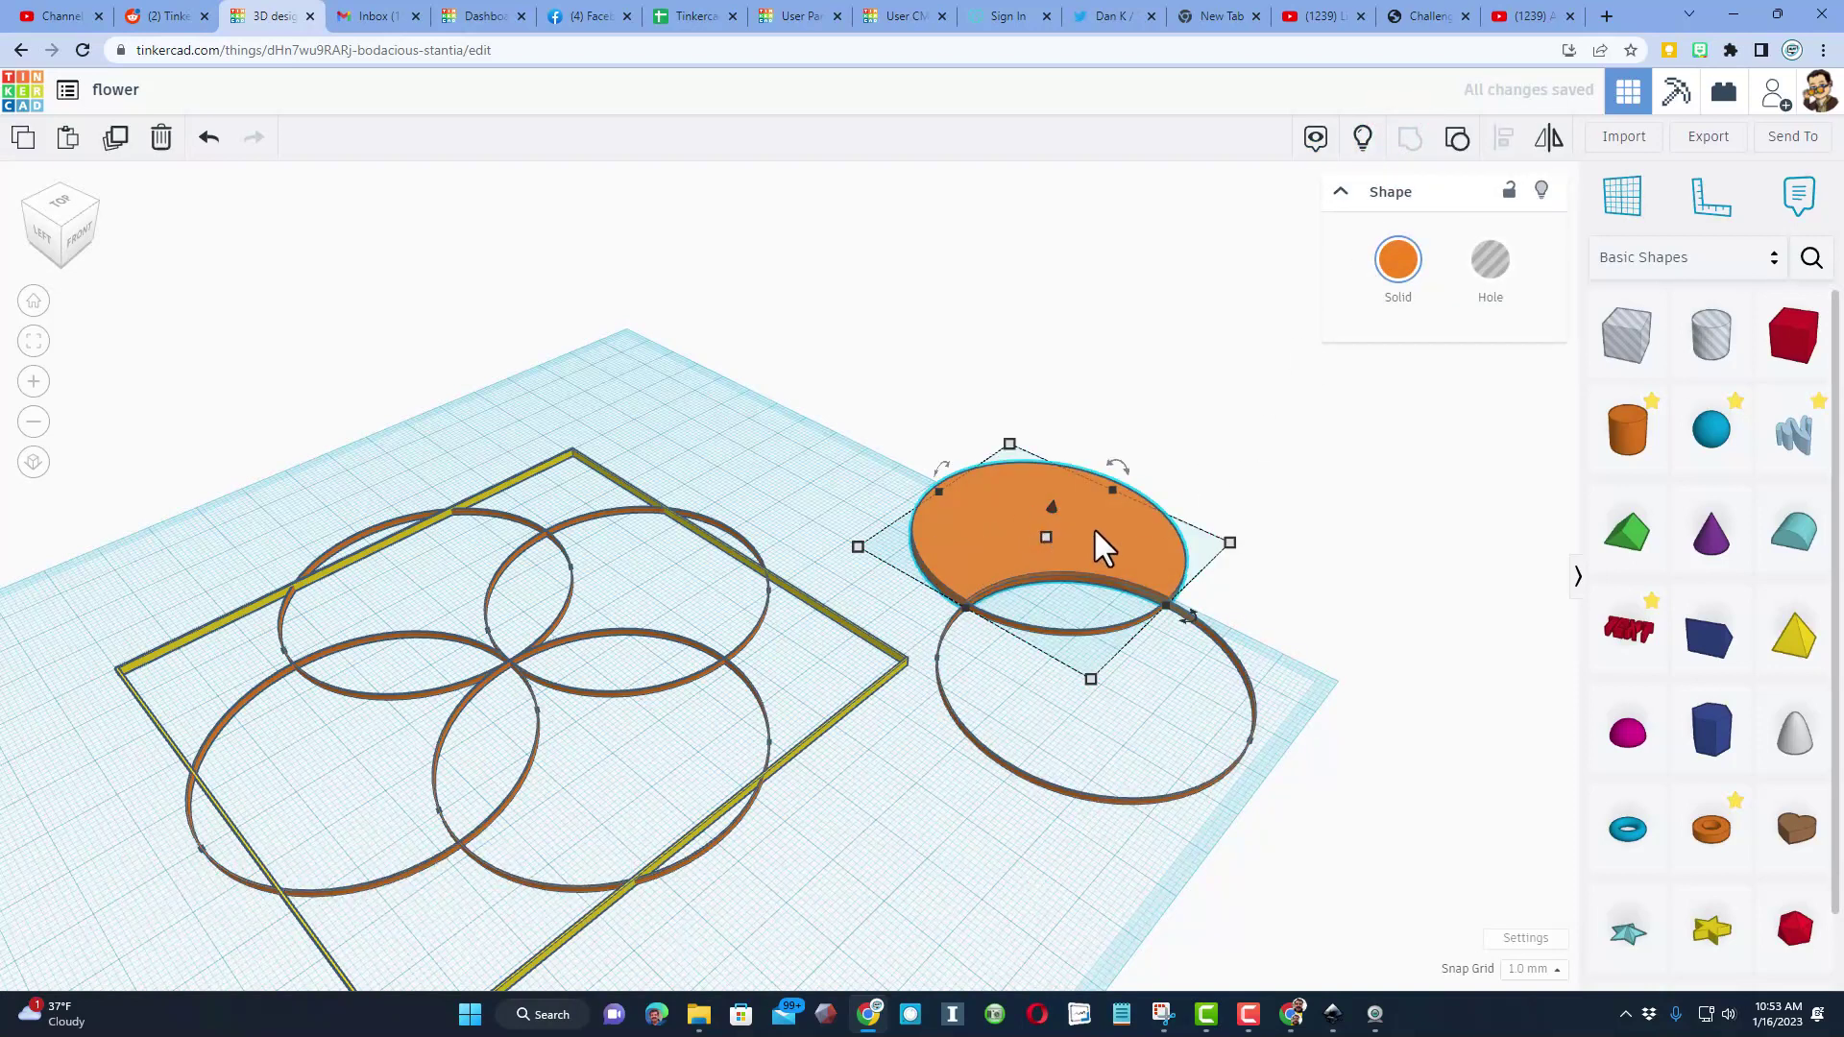
left_click(1398, 261)
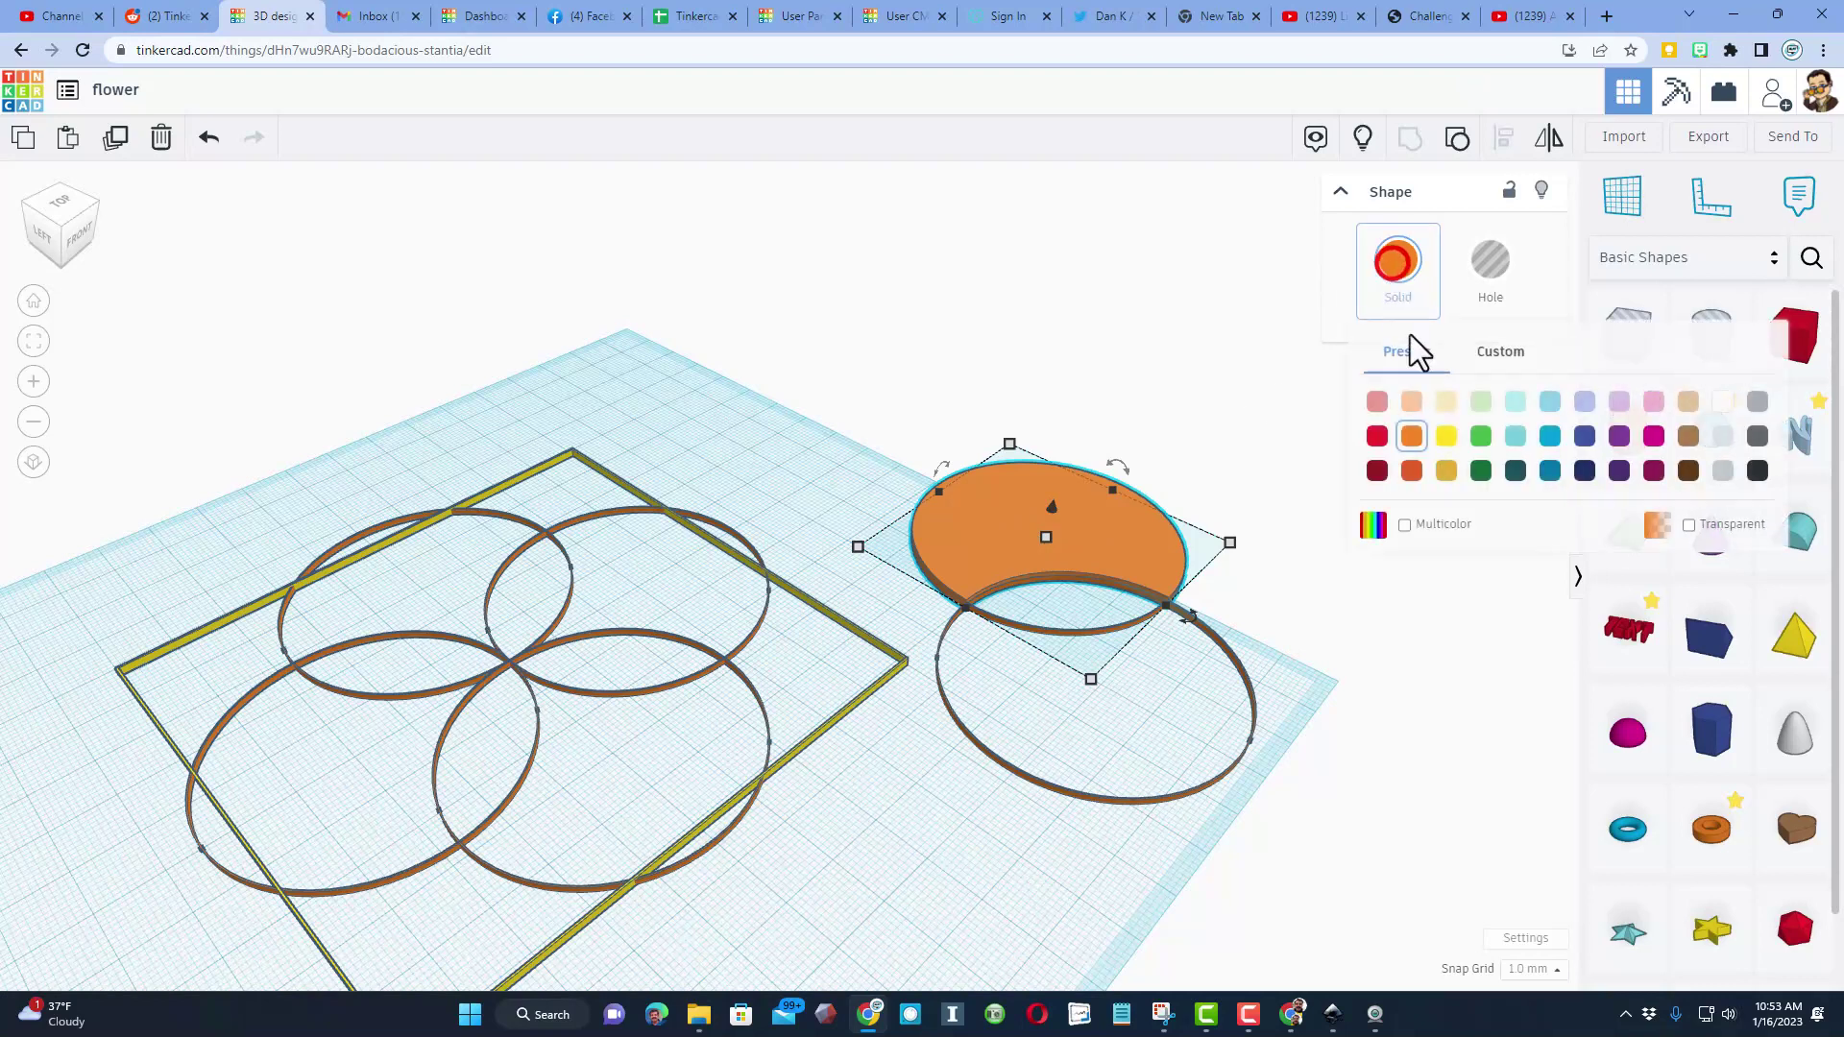
left_click(1652, 437)
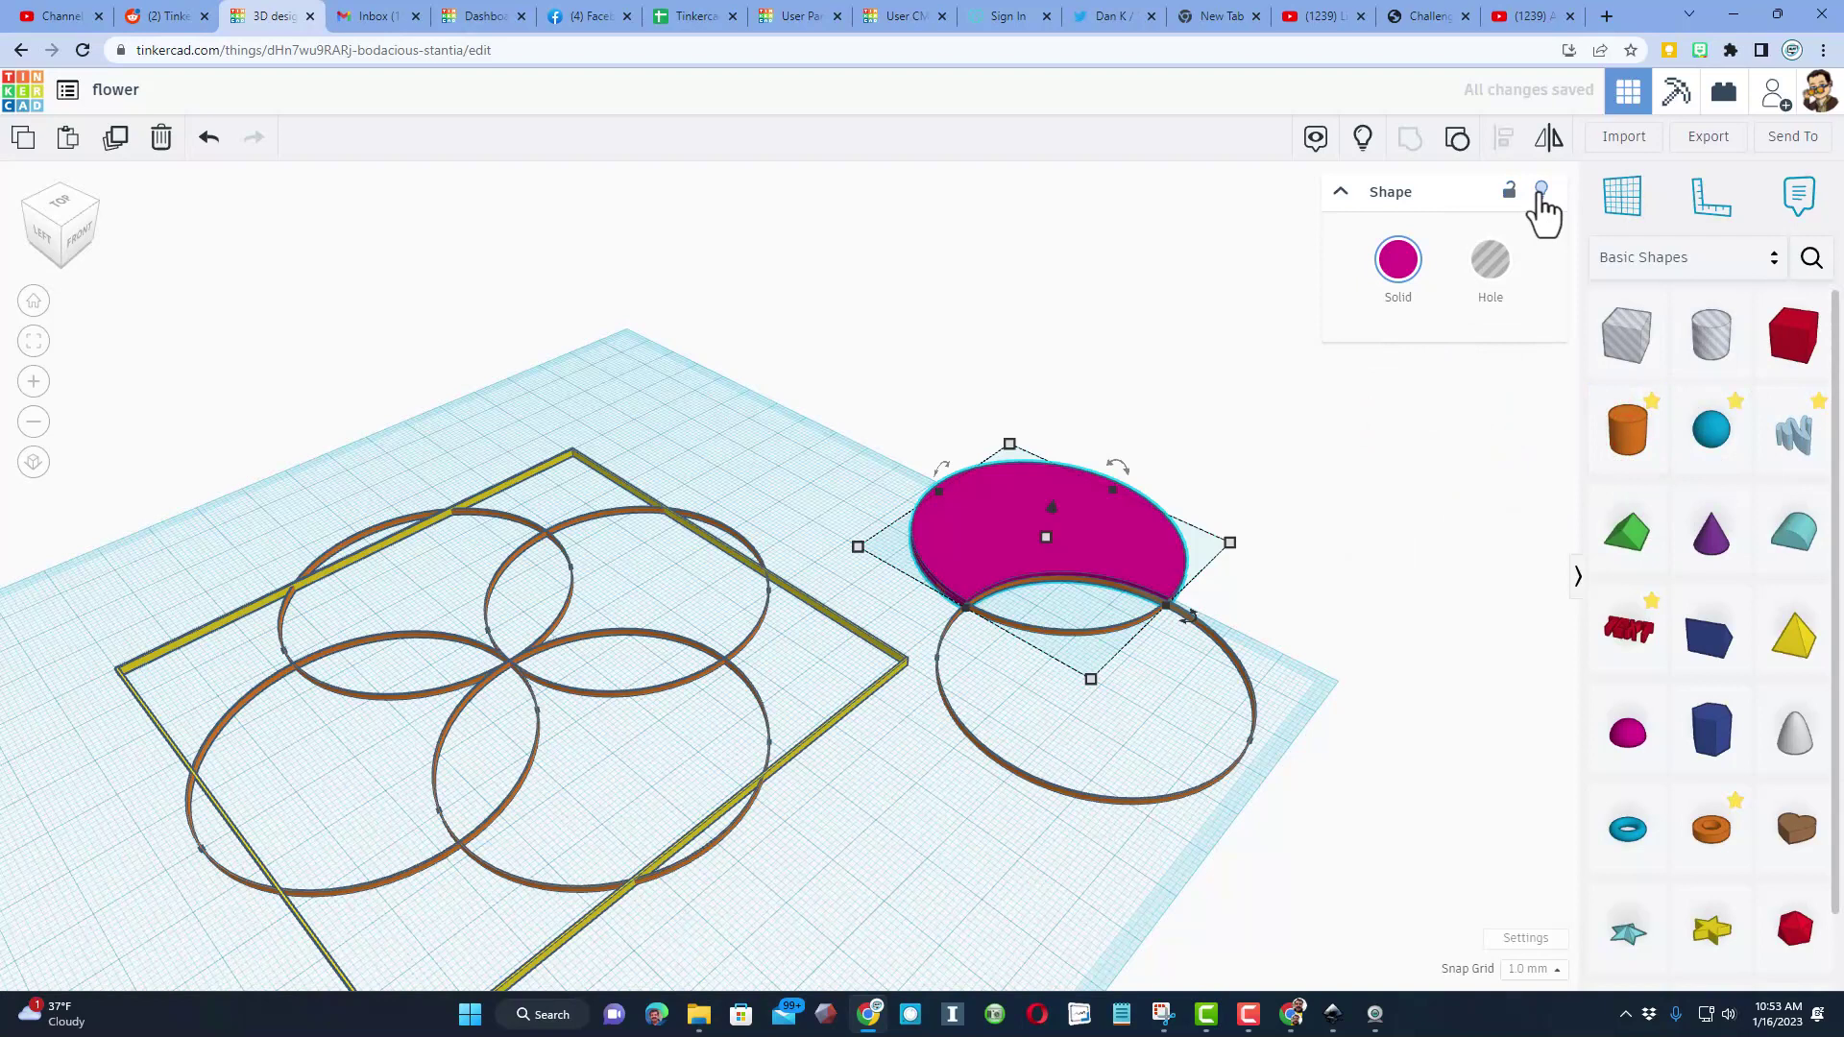
Show all hidden shapes and hide only the magenta crescent.
left_click(1362, 138)
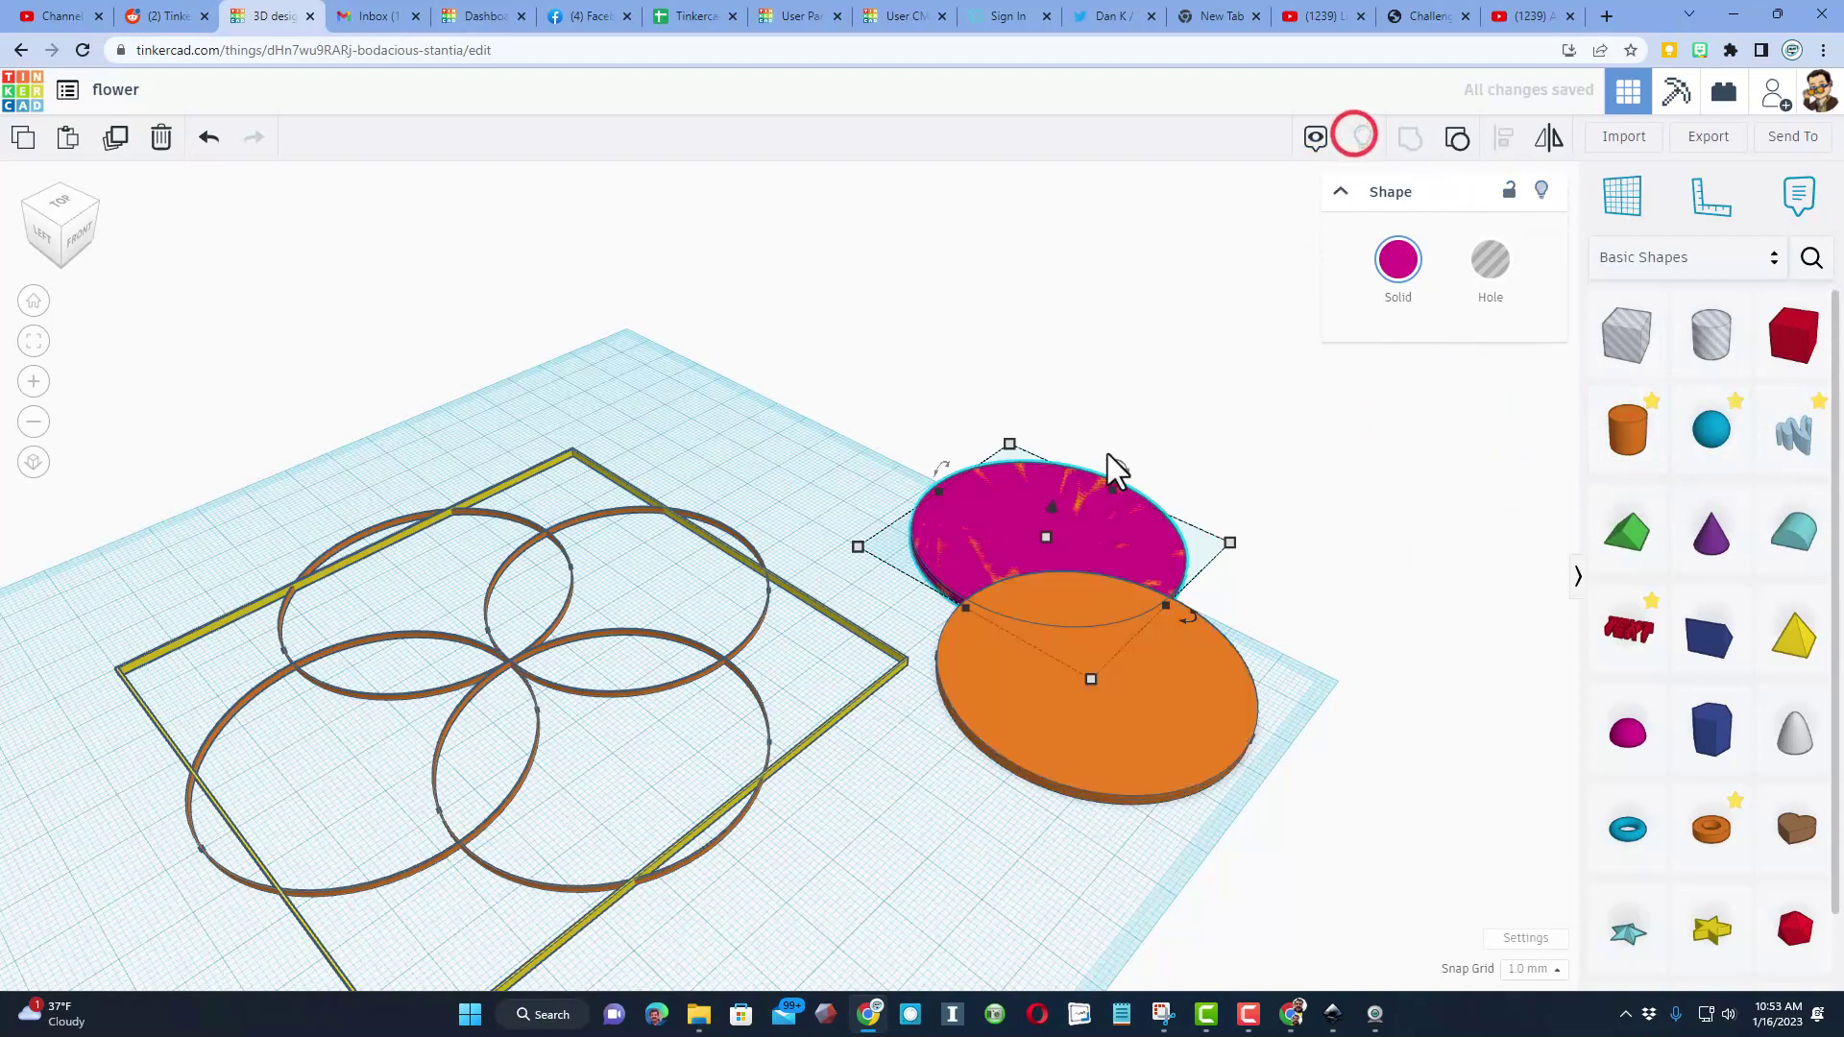
left_click(809, 471)
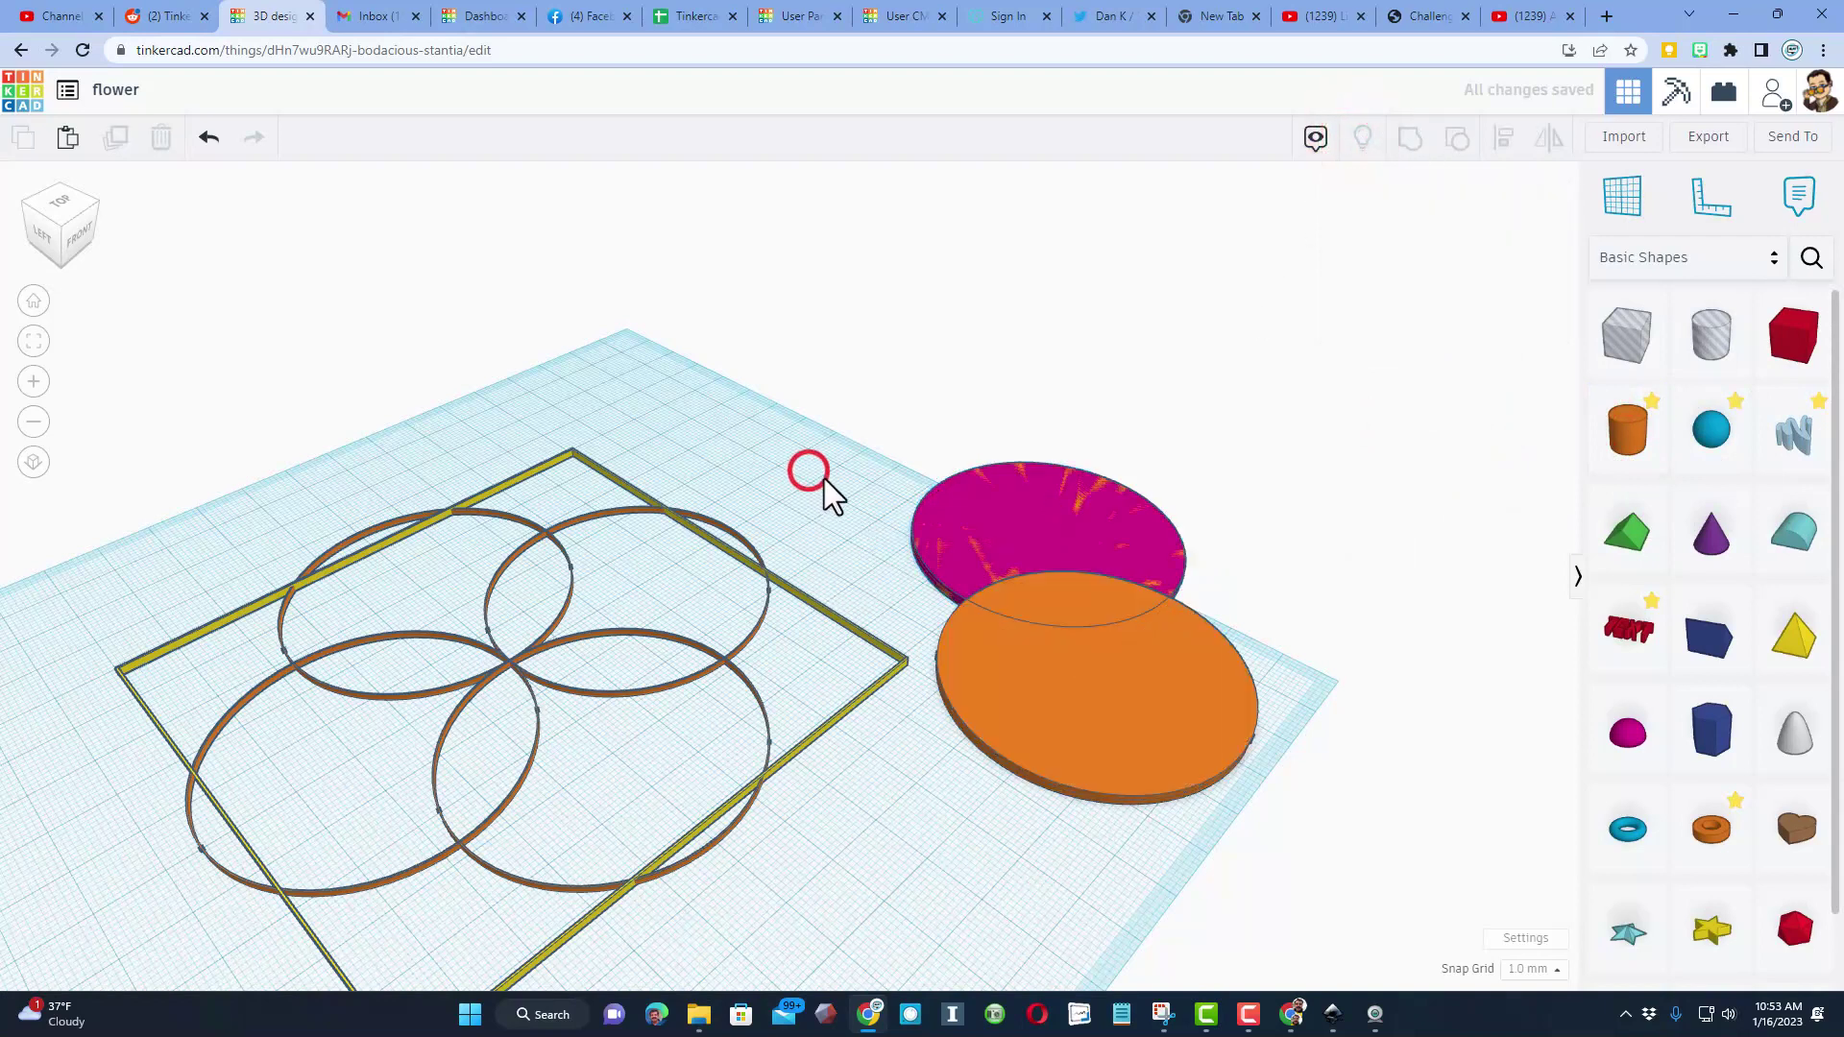
left_click(975, 506)
left_click(1541, 190)
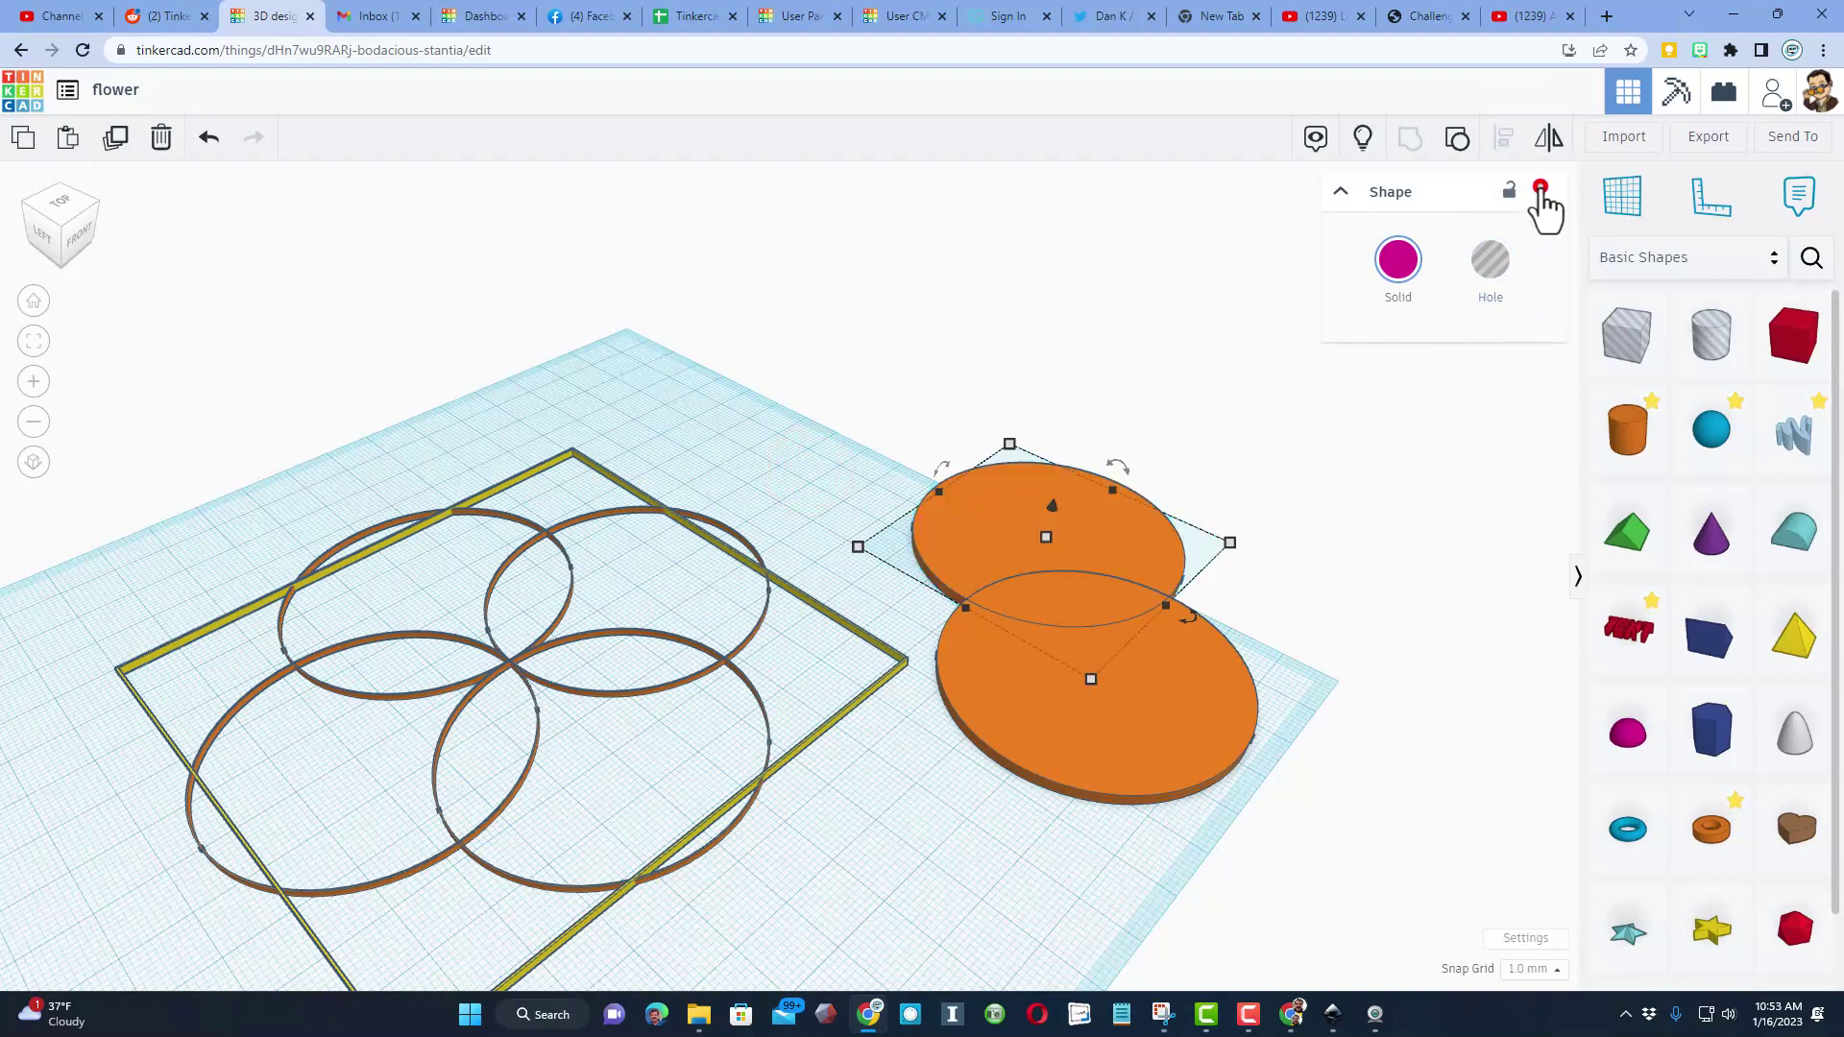
Turn the rear disc into a hole and group it with the front disc to cut out their overlap.
left_click(1056, 499)
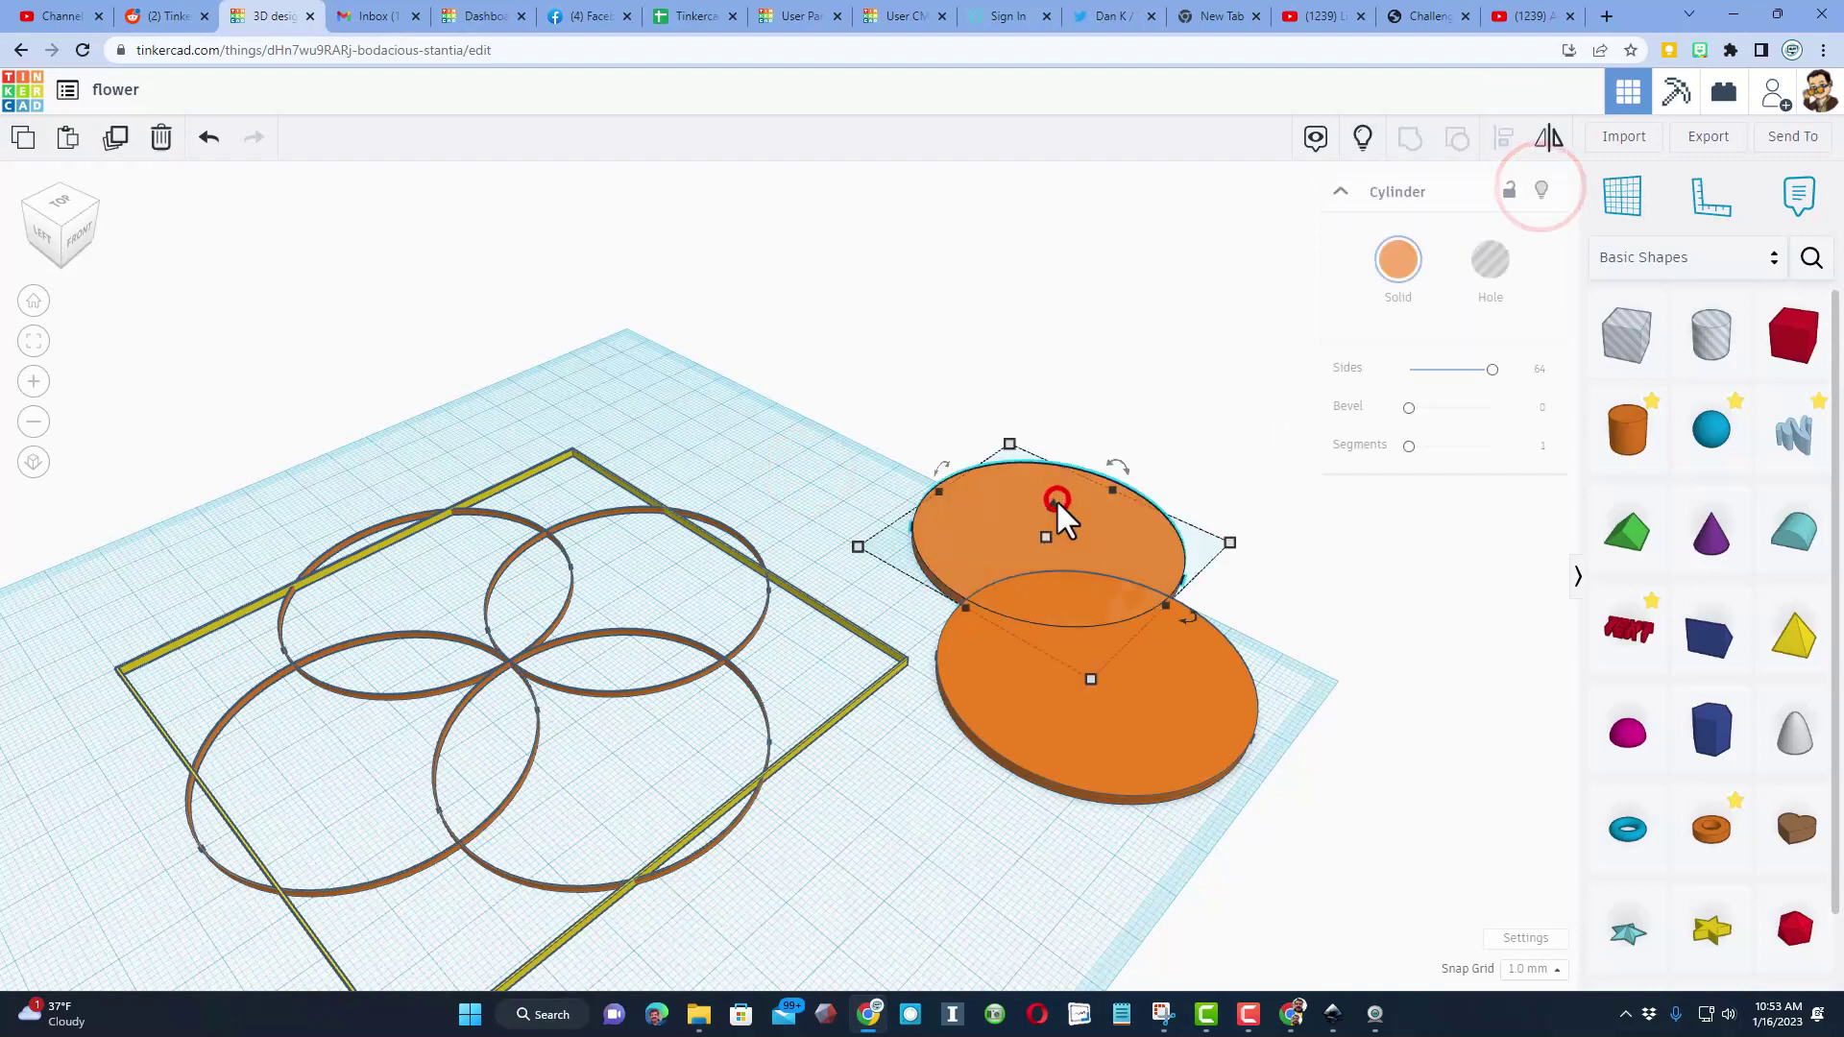
left_click(1484, 254)
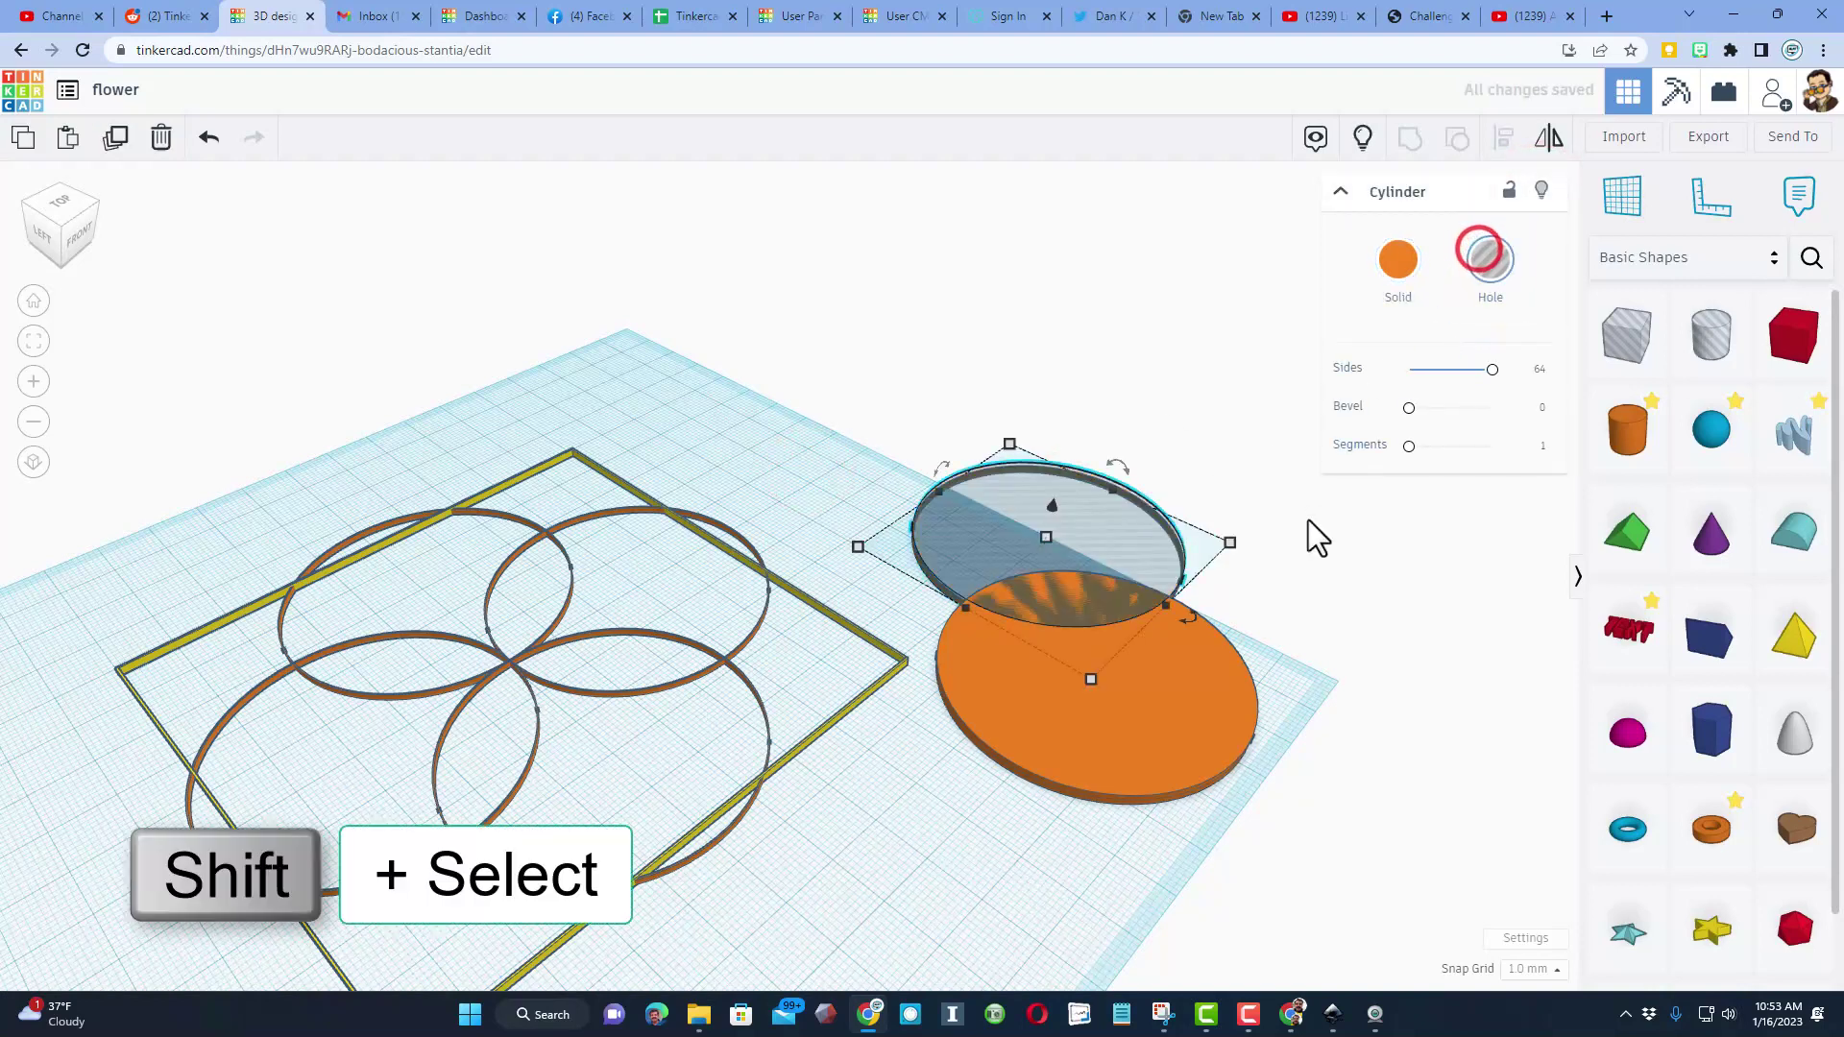
left_click(1143, 700, "shift")
left_click(1415, 134)
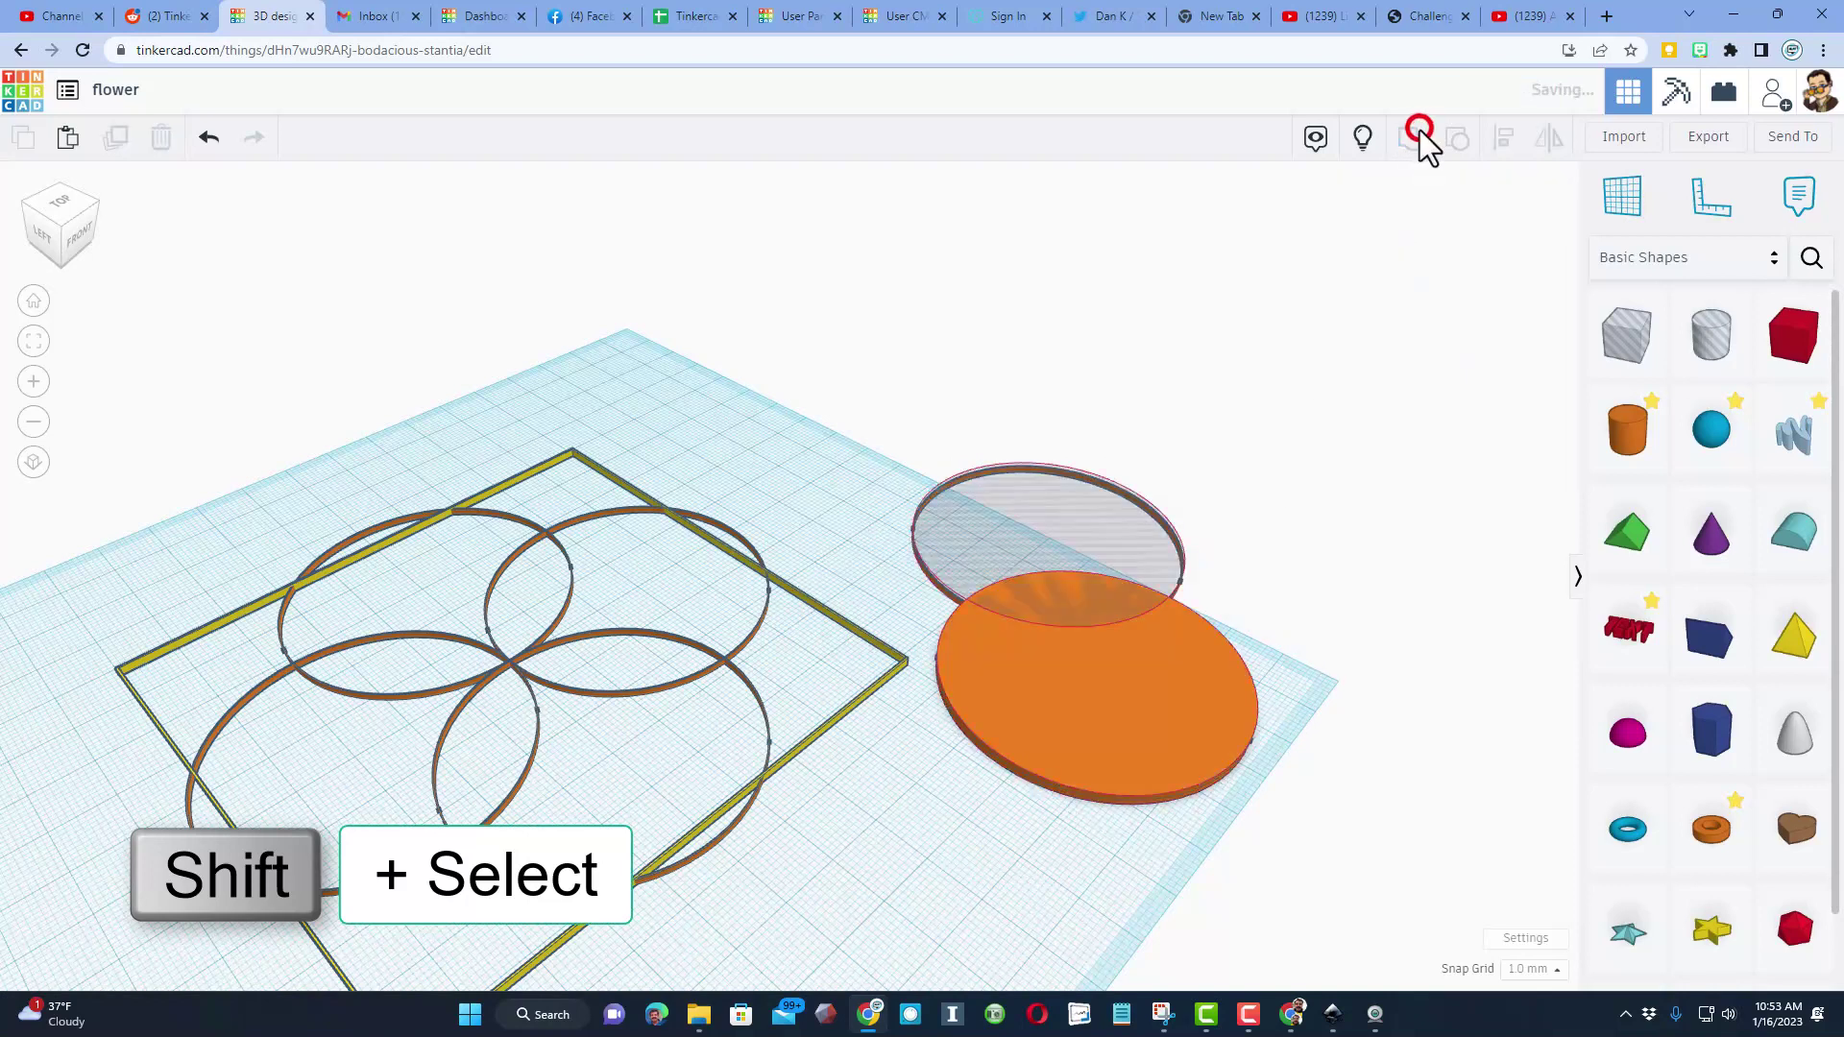
Show all hidden shapes and turn both the orange and magenta crescents into holes.
left_click(1359, 144)
right_click_drag(1337, 583, 903, 537)
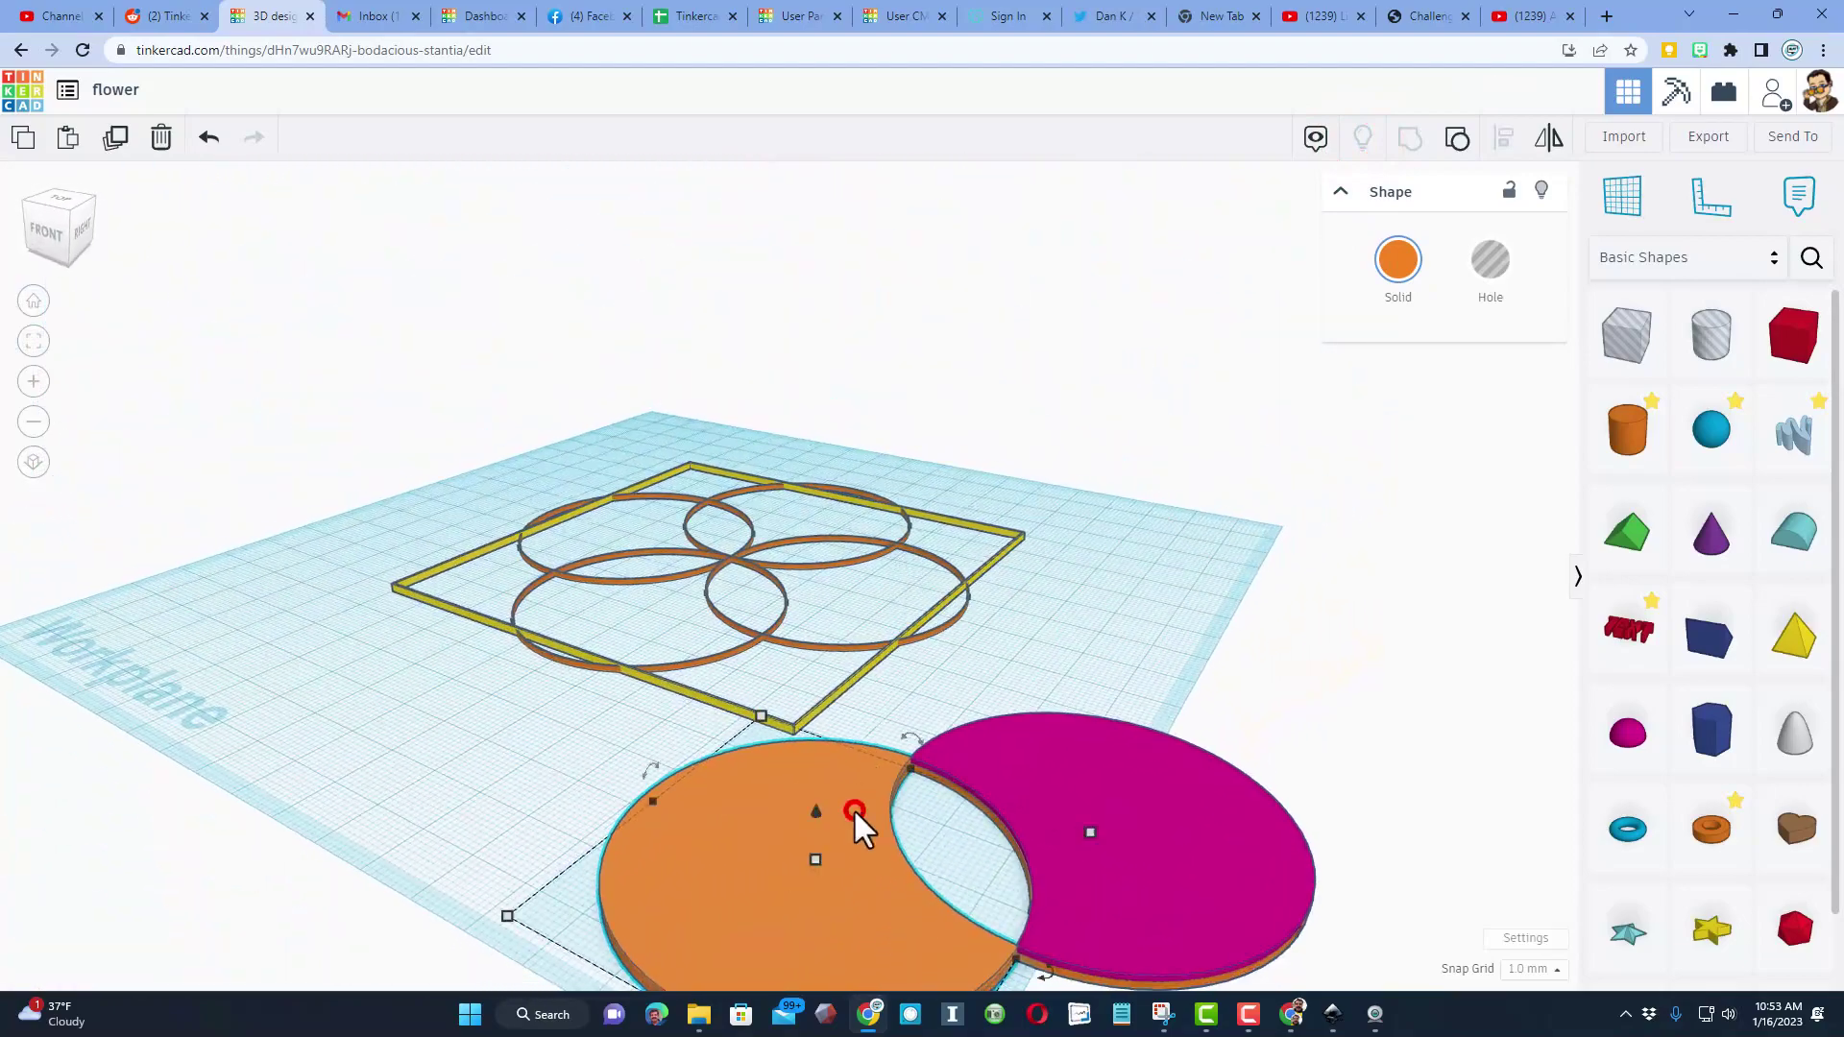
left_click(852, 809)
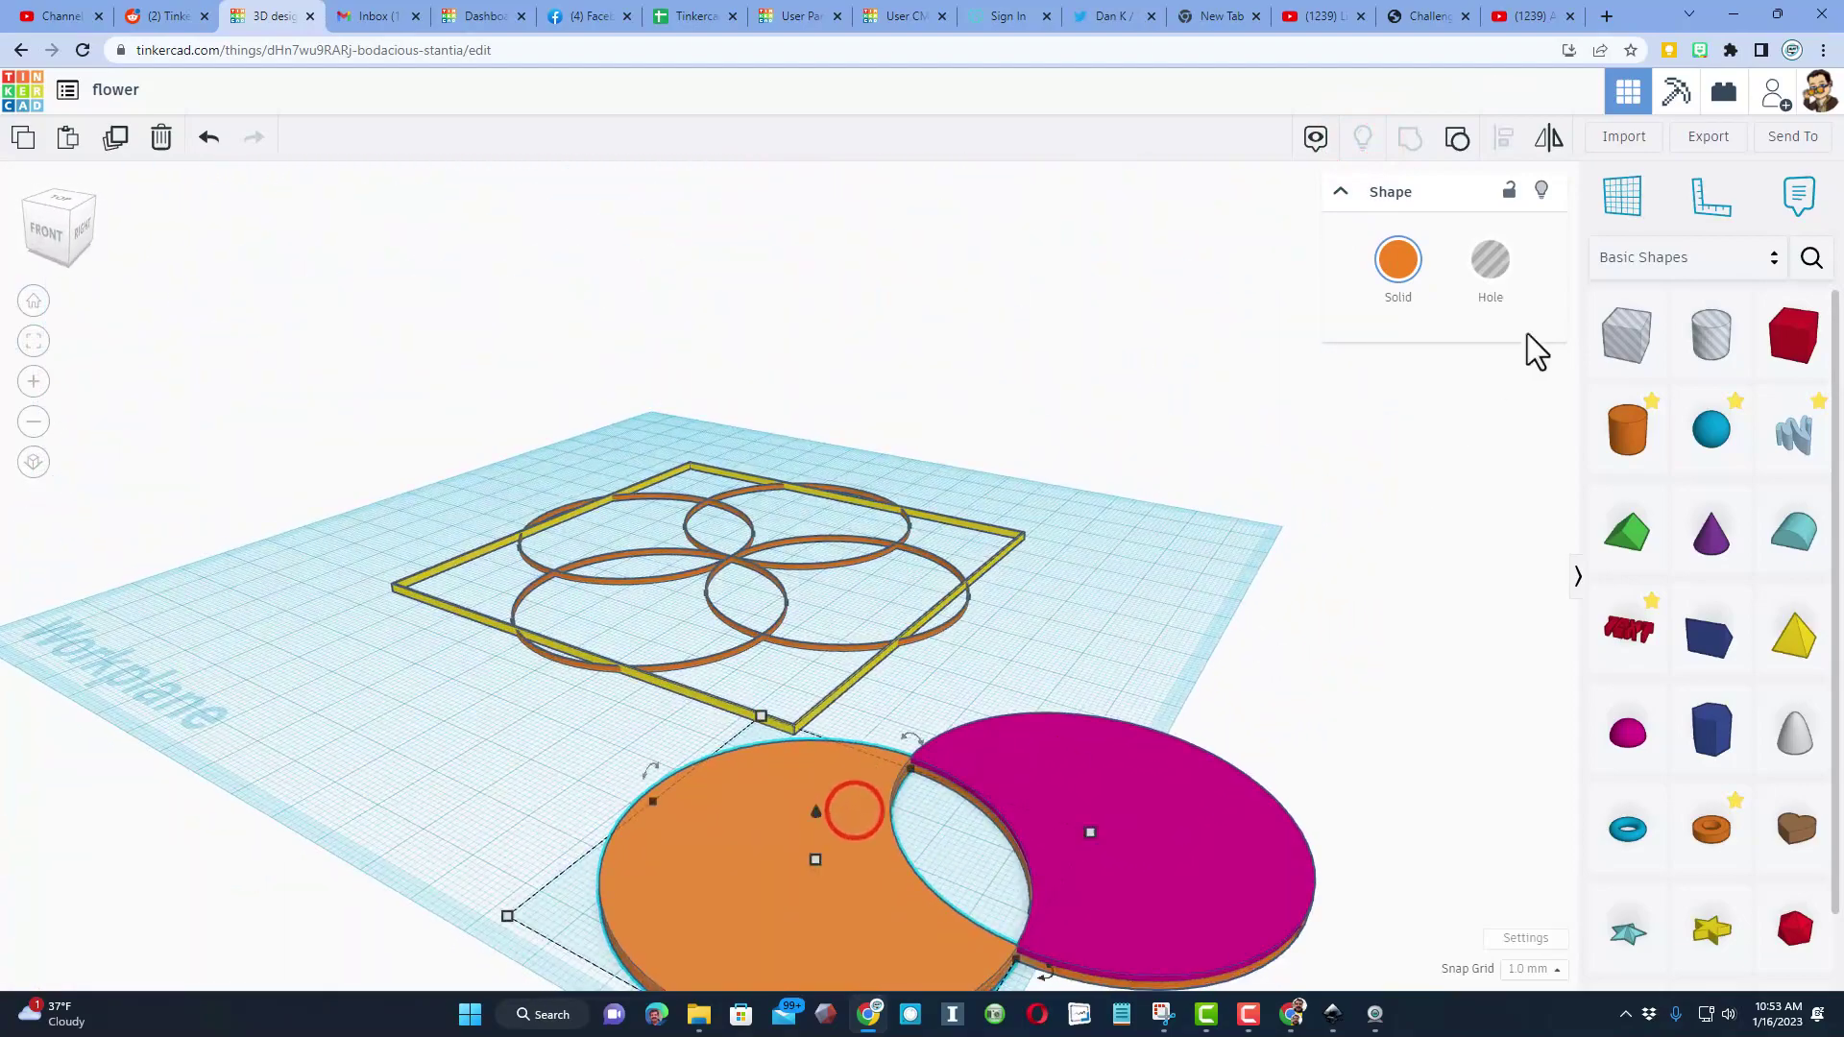
left_click(1496, 268)
left_click(1173, 790)
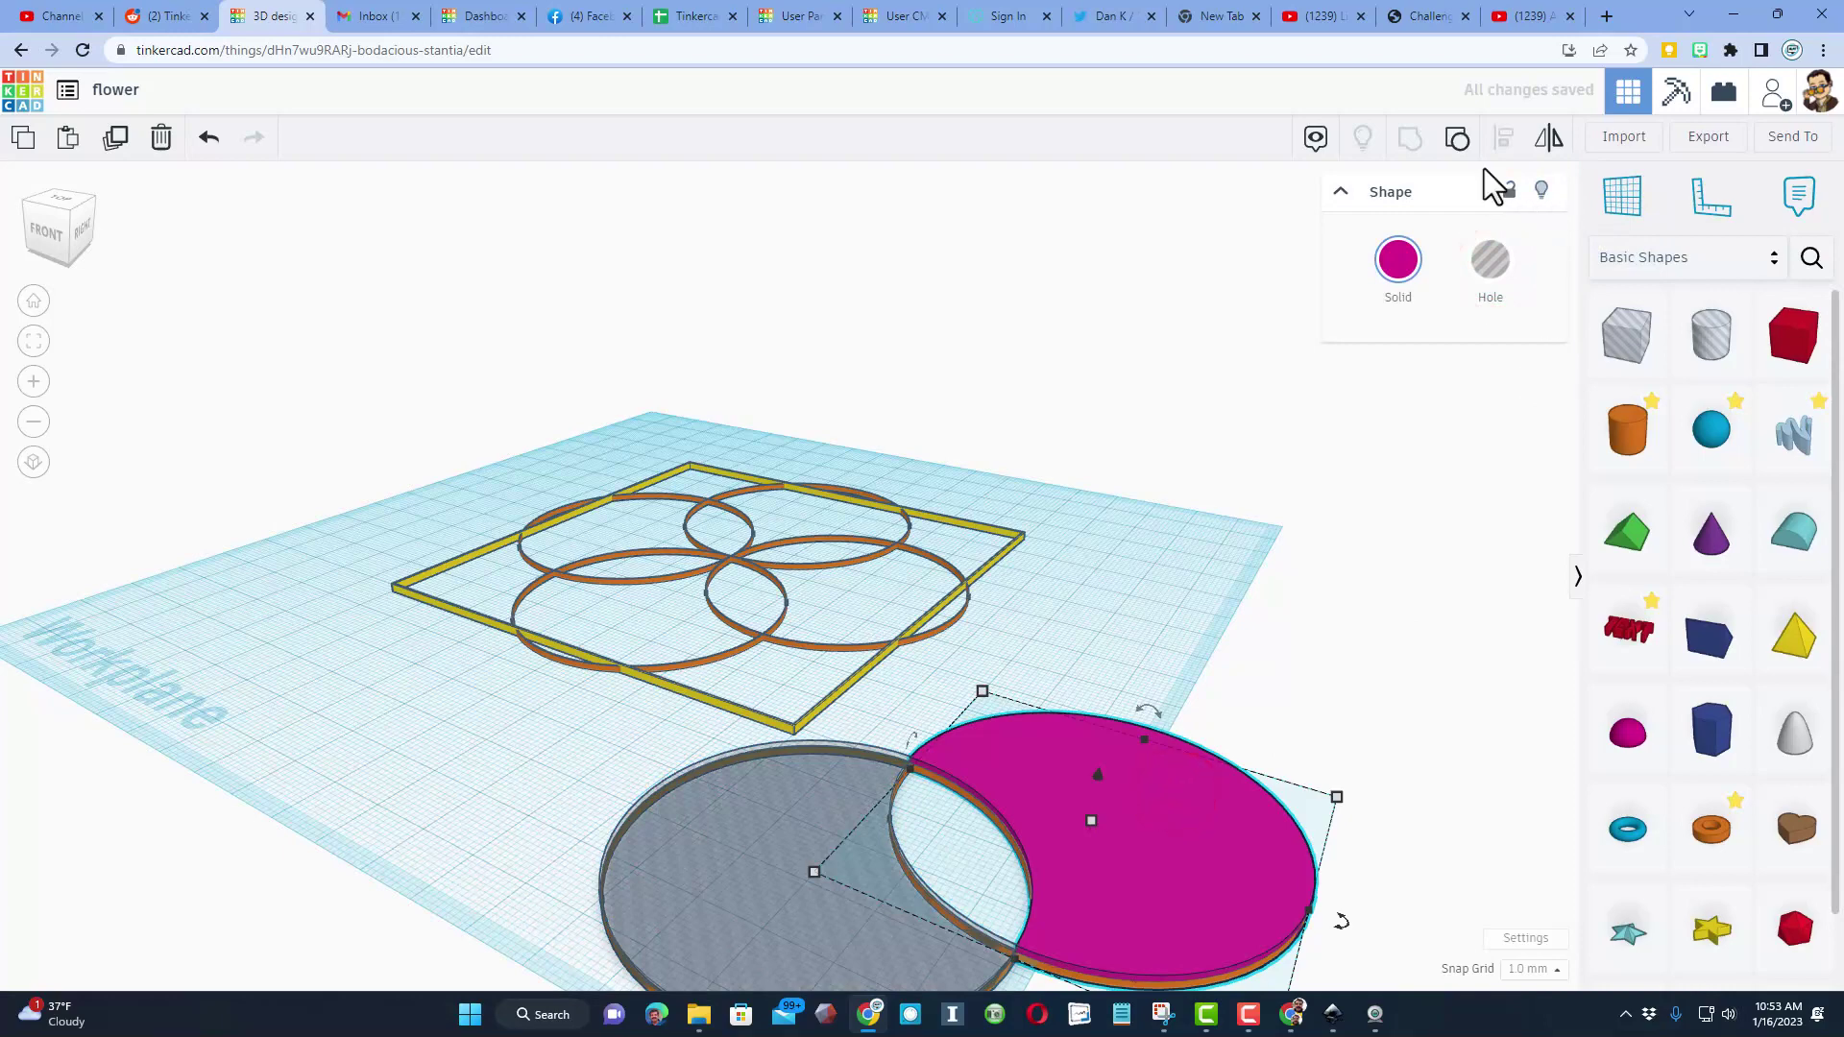
left_click(1487, 269)
Group the two crescent holes with the two copied rings to trim them to a single petal outline.
right_click_drag(1120, 710, 1016, 757)
left_click(949, 795, "shift")
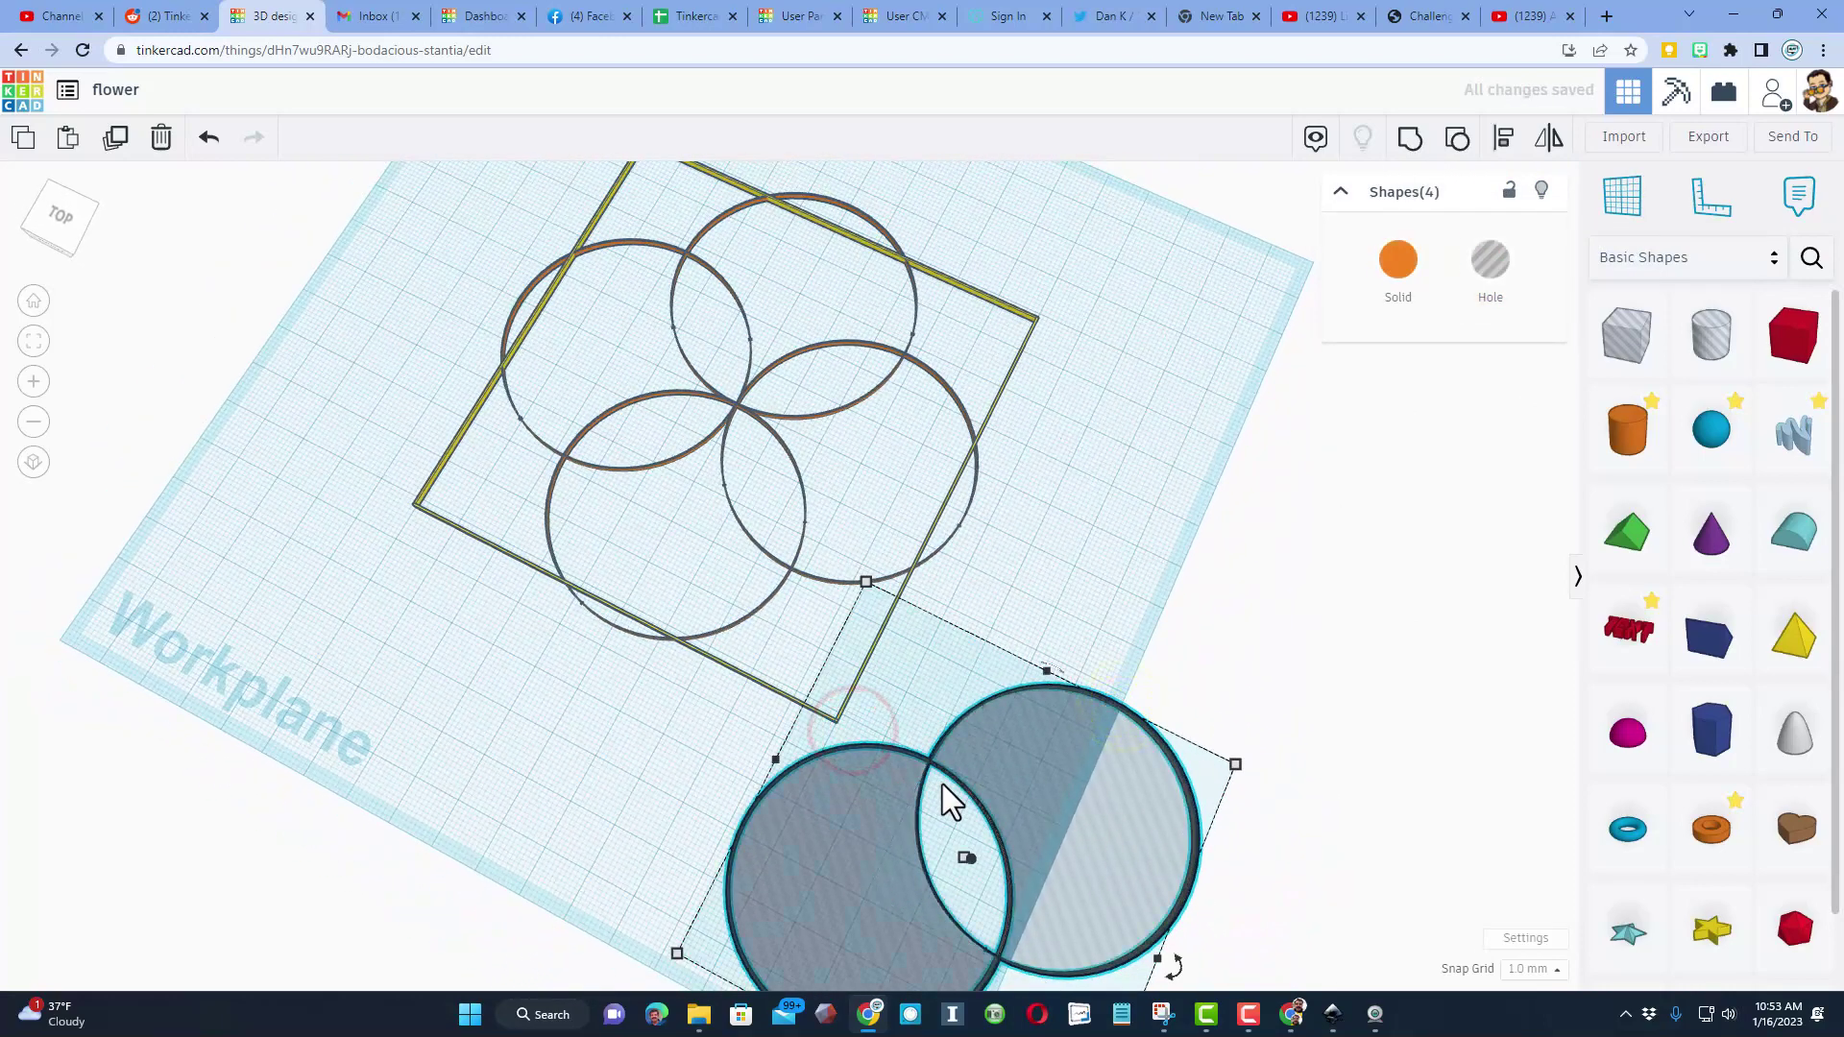
left_click(1406, 140)
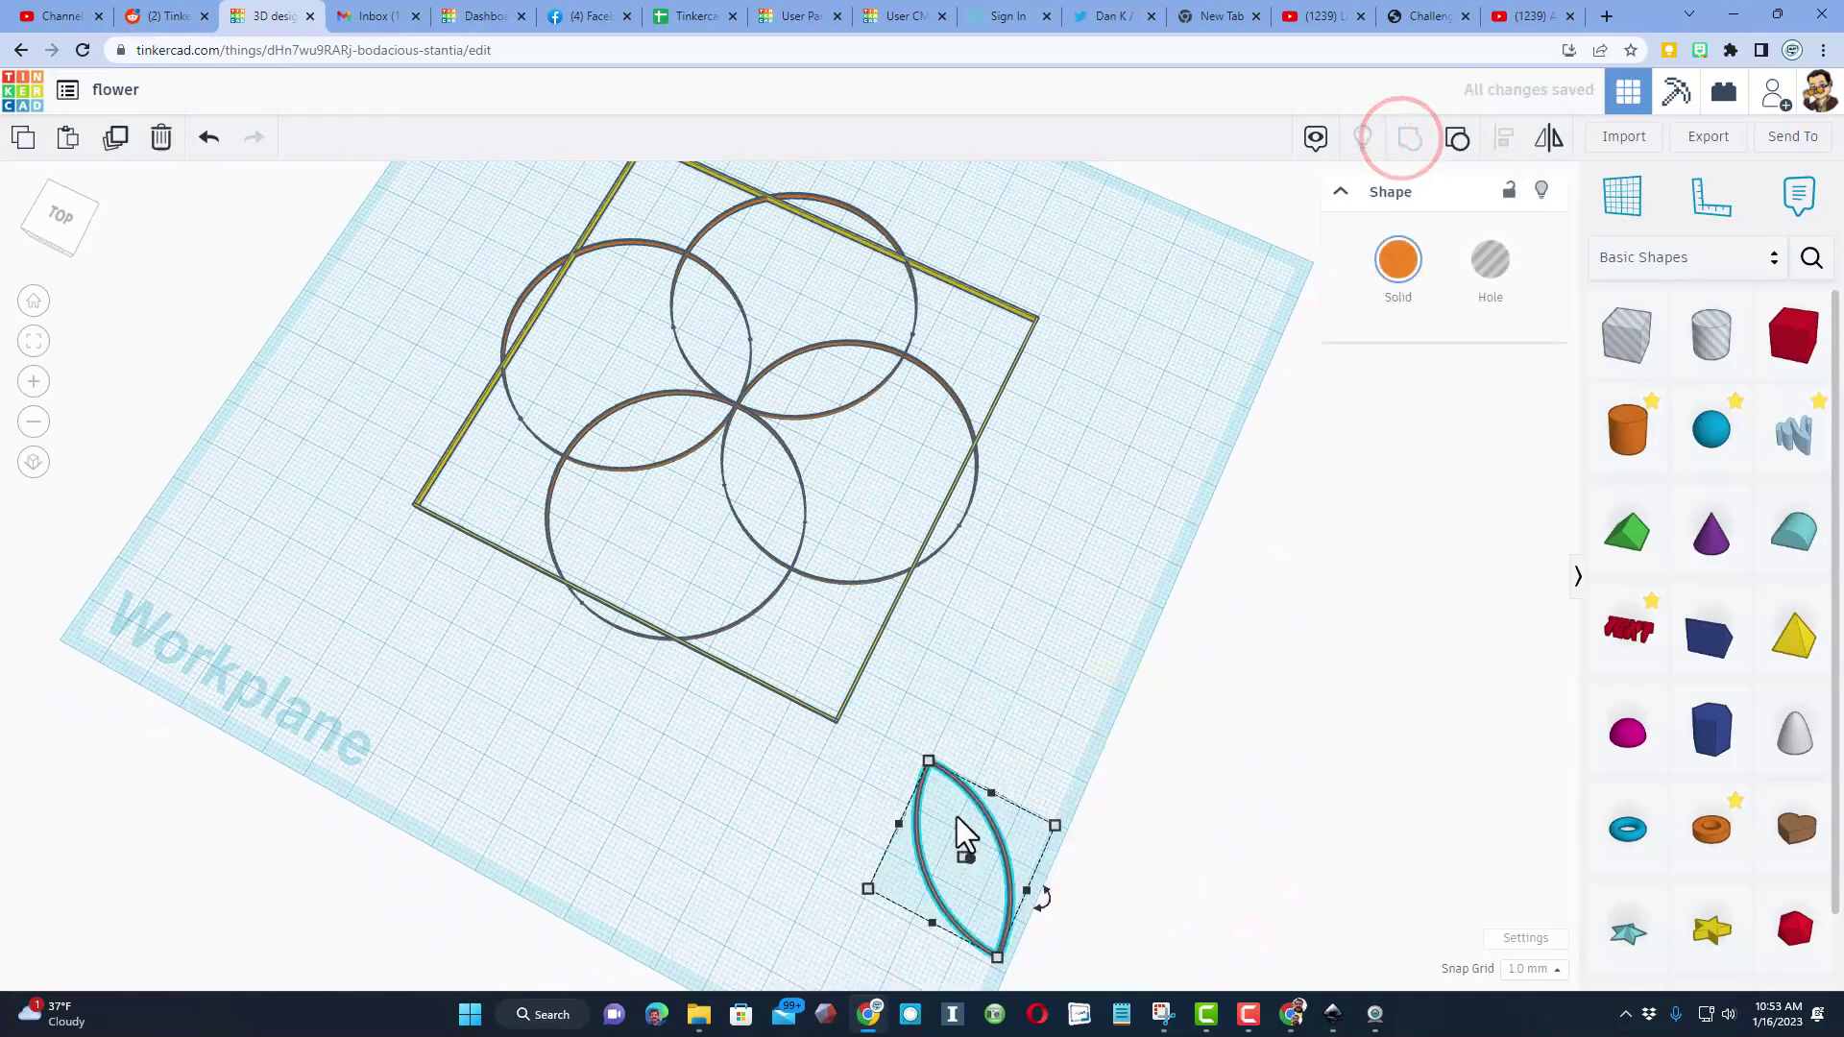
Move the petal outline onto the nearest ring overlap in the flower, about 69.9 mm and 49.4 mm along the two horizontal directions.
scroll(960, 807, "up", 3)
scroll(917, 749, "down", 2)
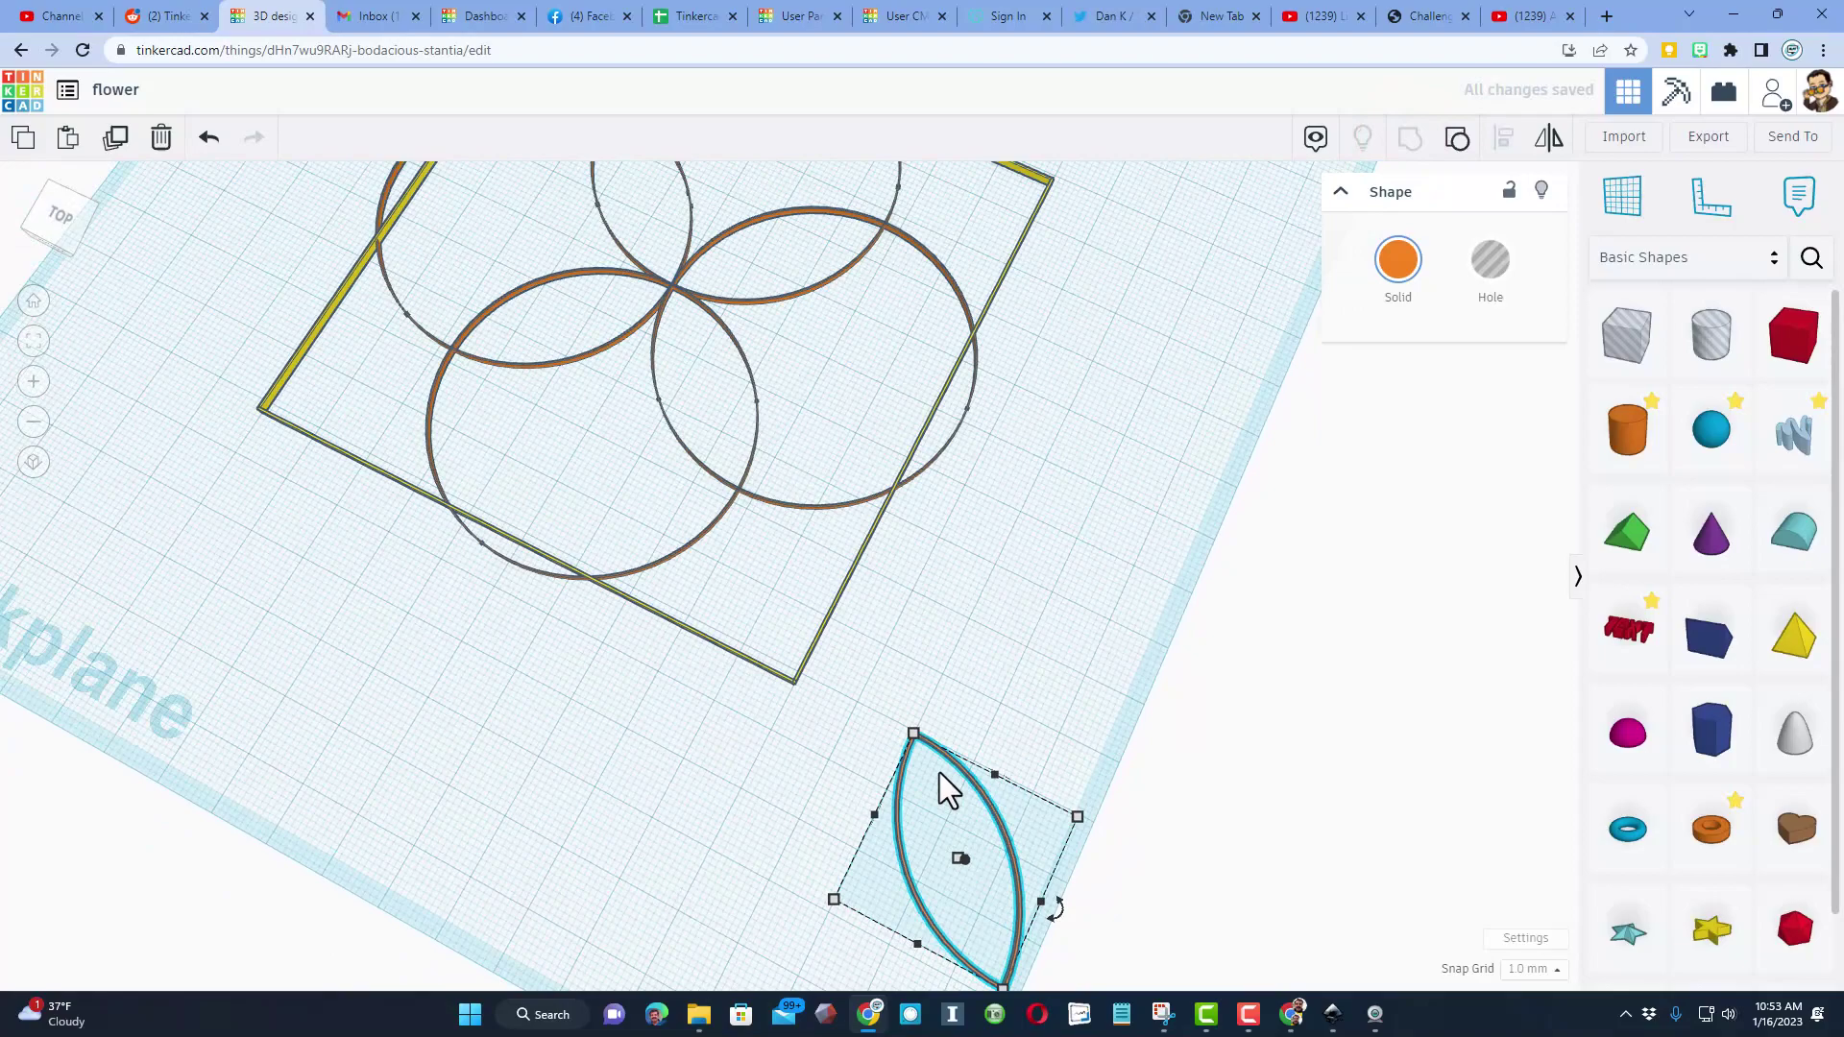
right_click_drag(981, 691, 1021, 610)
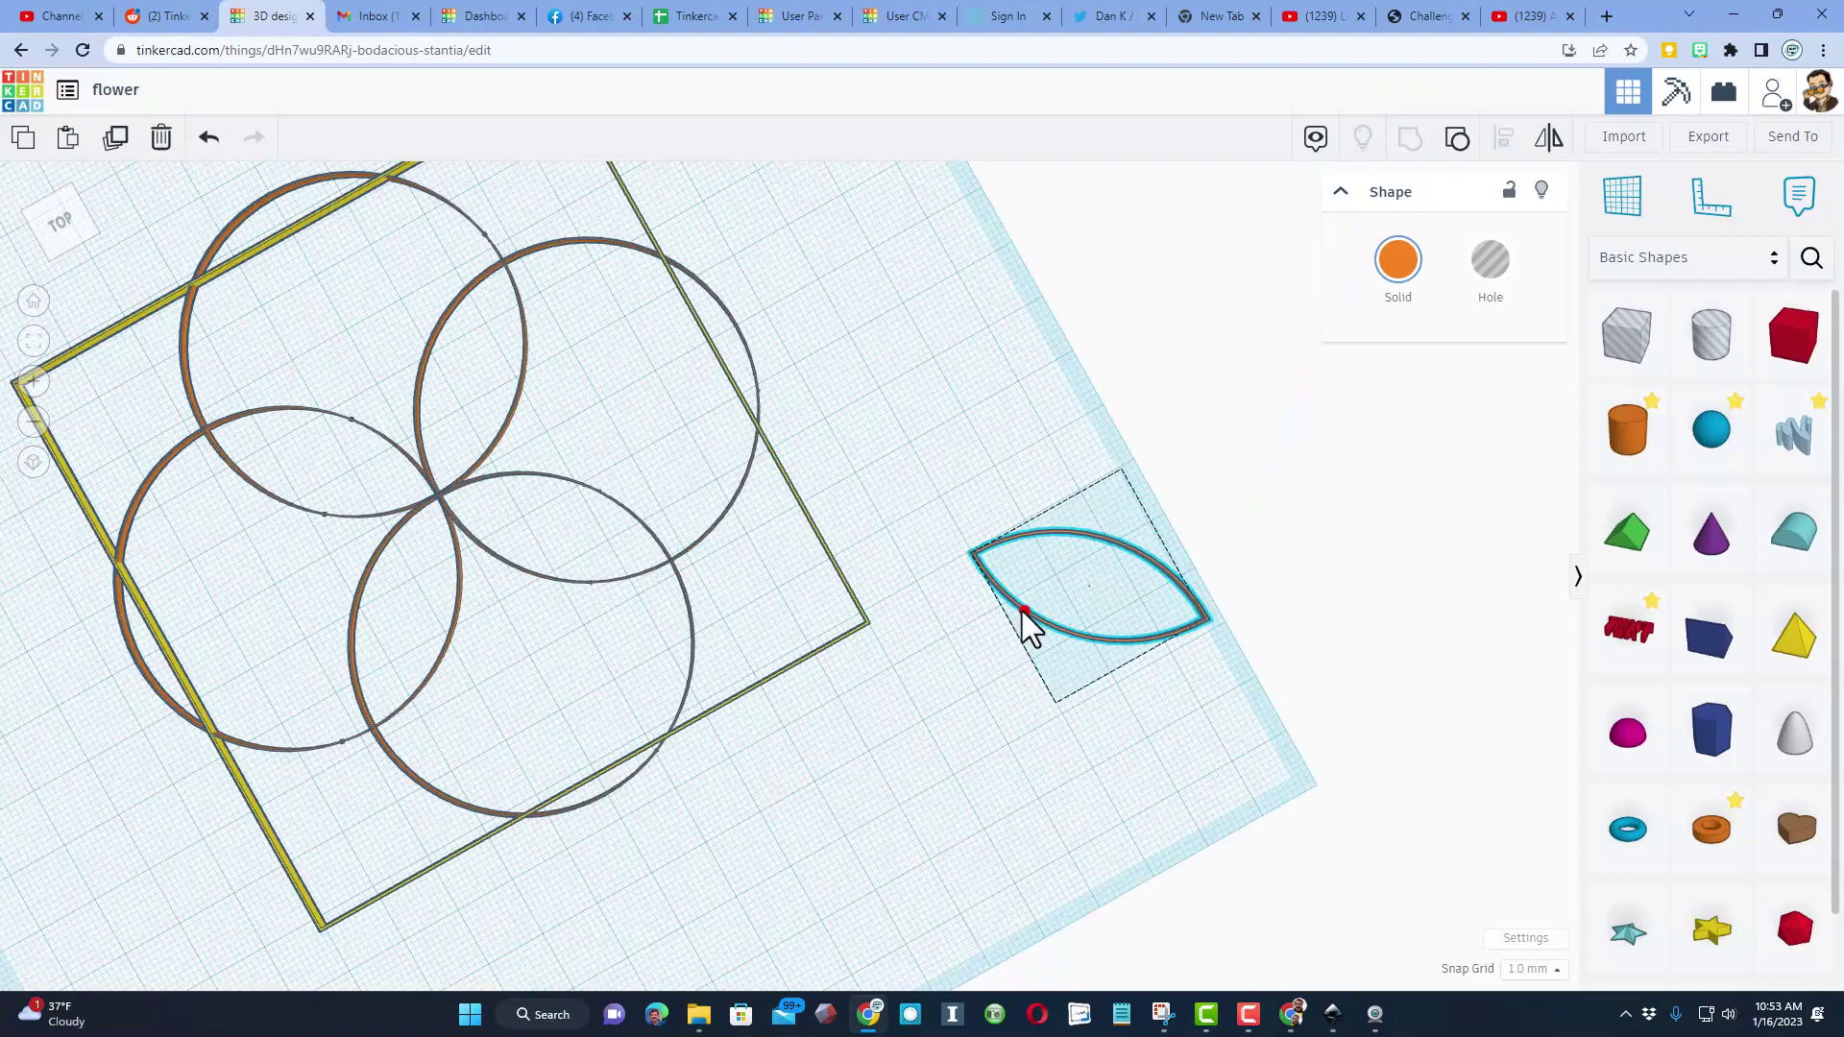
left_click_drag(1022, 610, 488, 557)
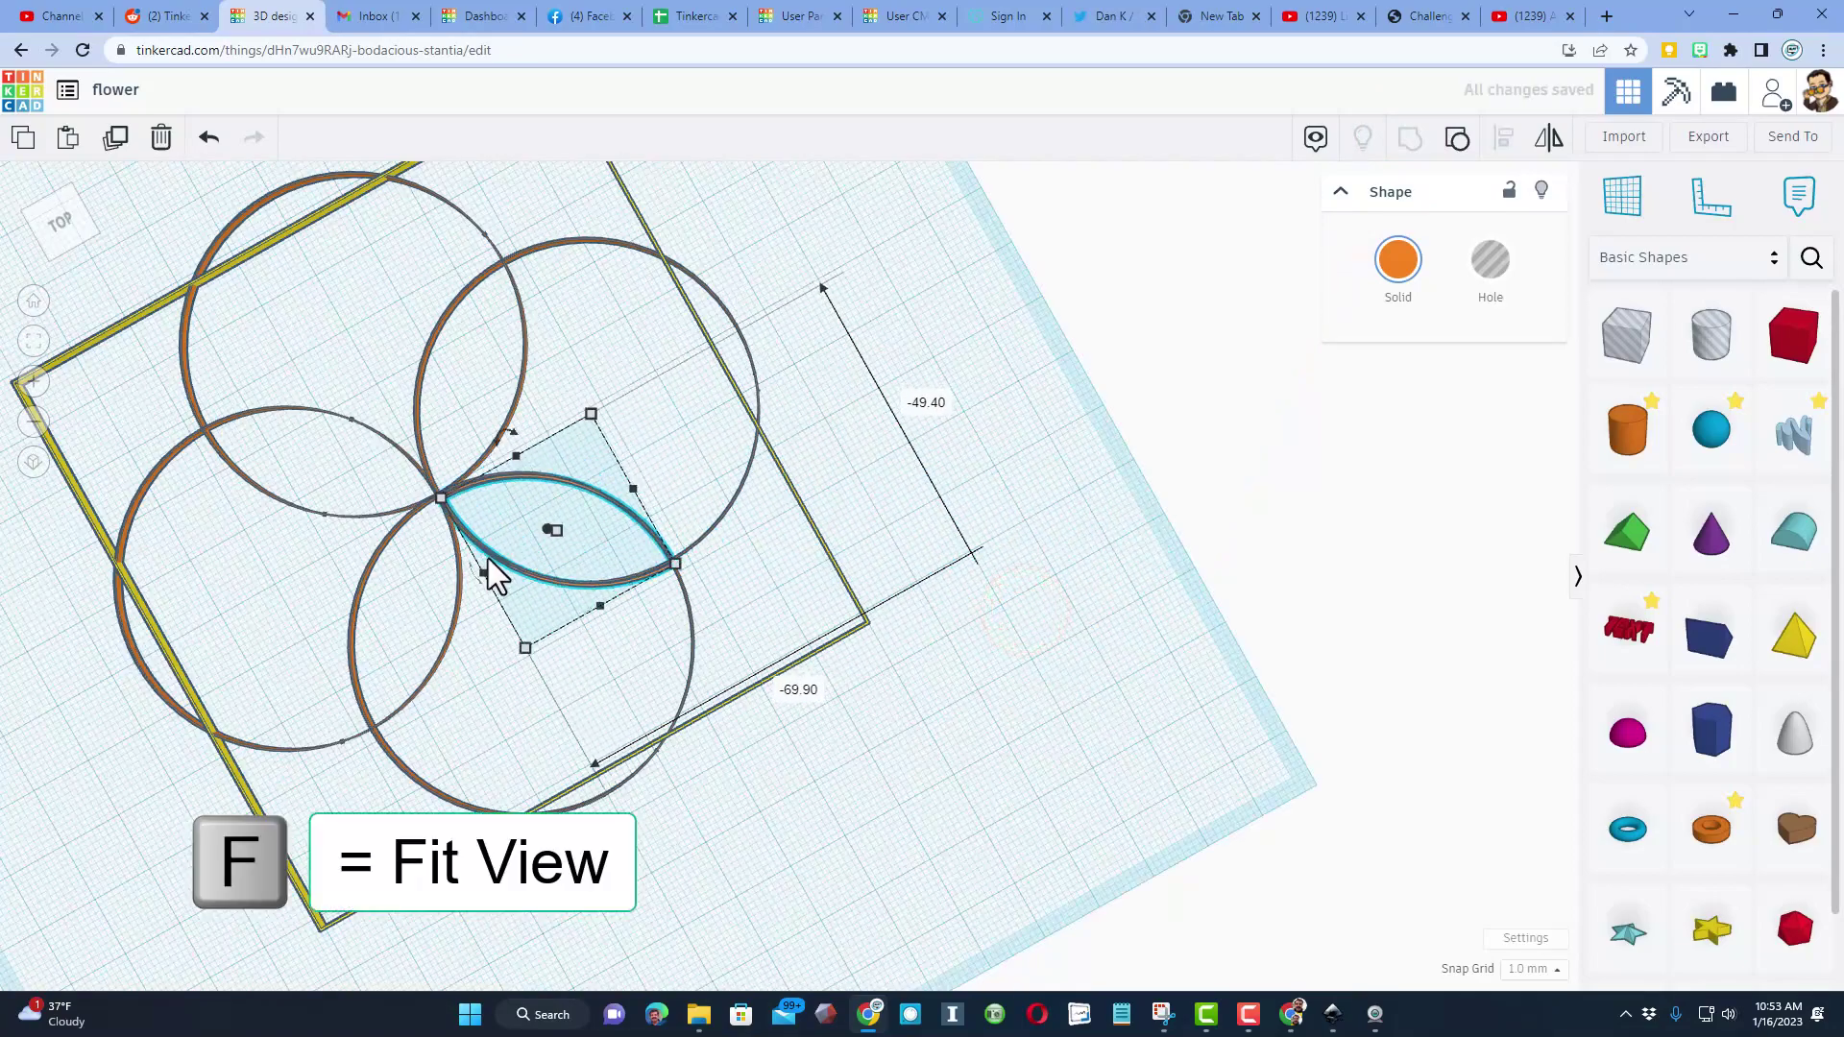
Set the snap grid to 0.1 mm and nudge the petal until it lines up with the overlapping flower rings.
key("f")
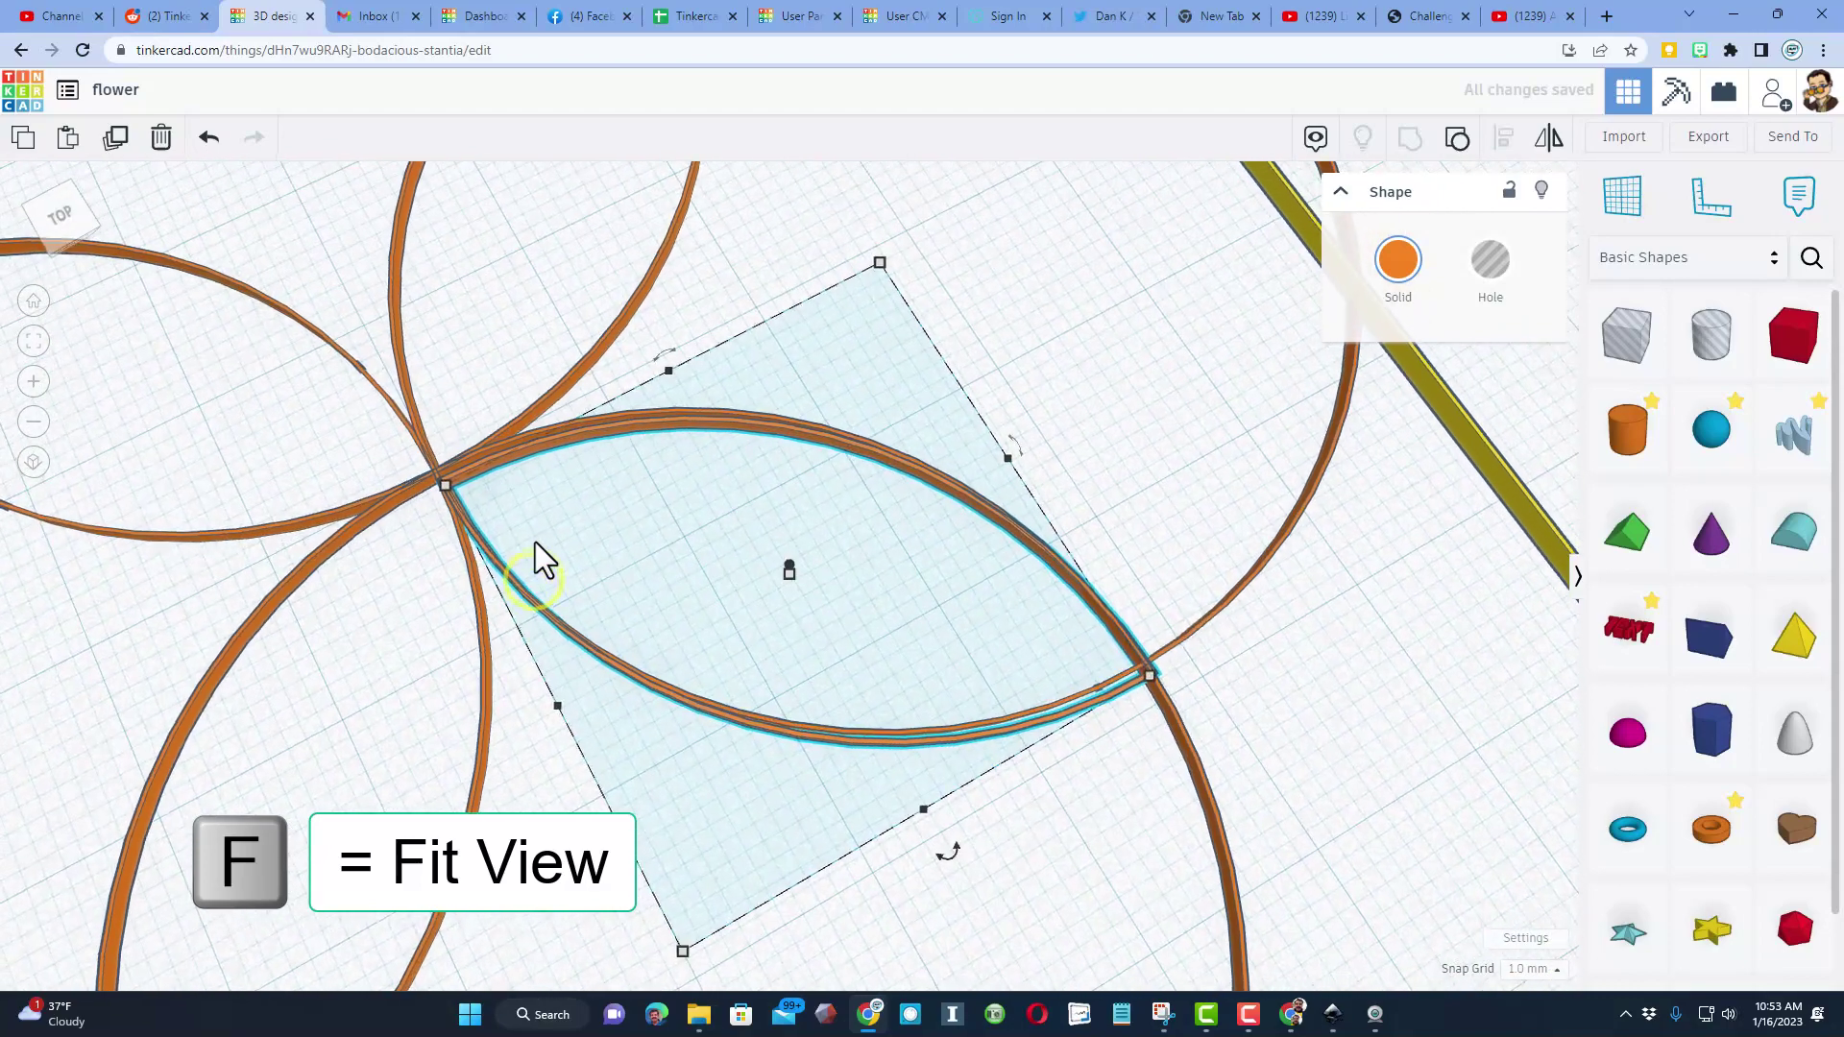
left_click(1533, 969)
left_click(1531, 774)
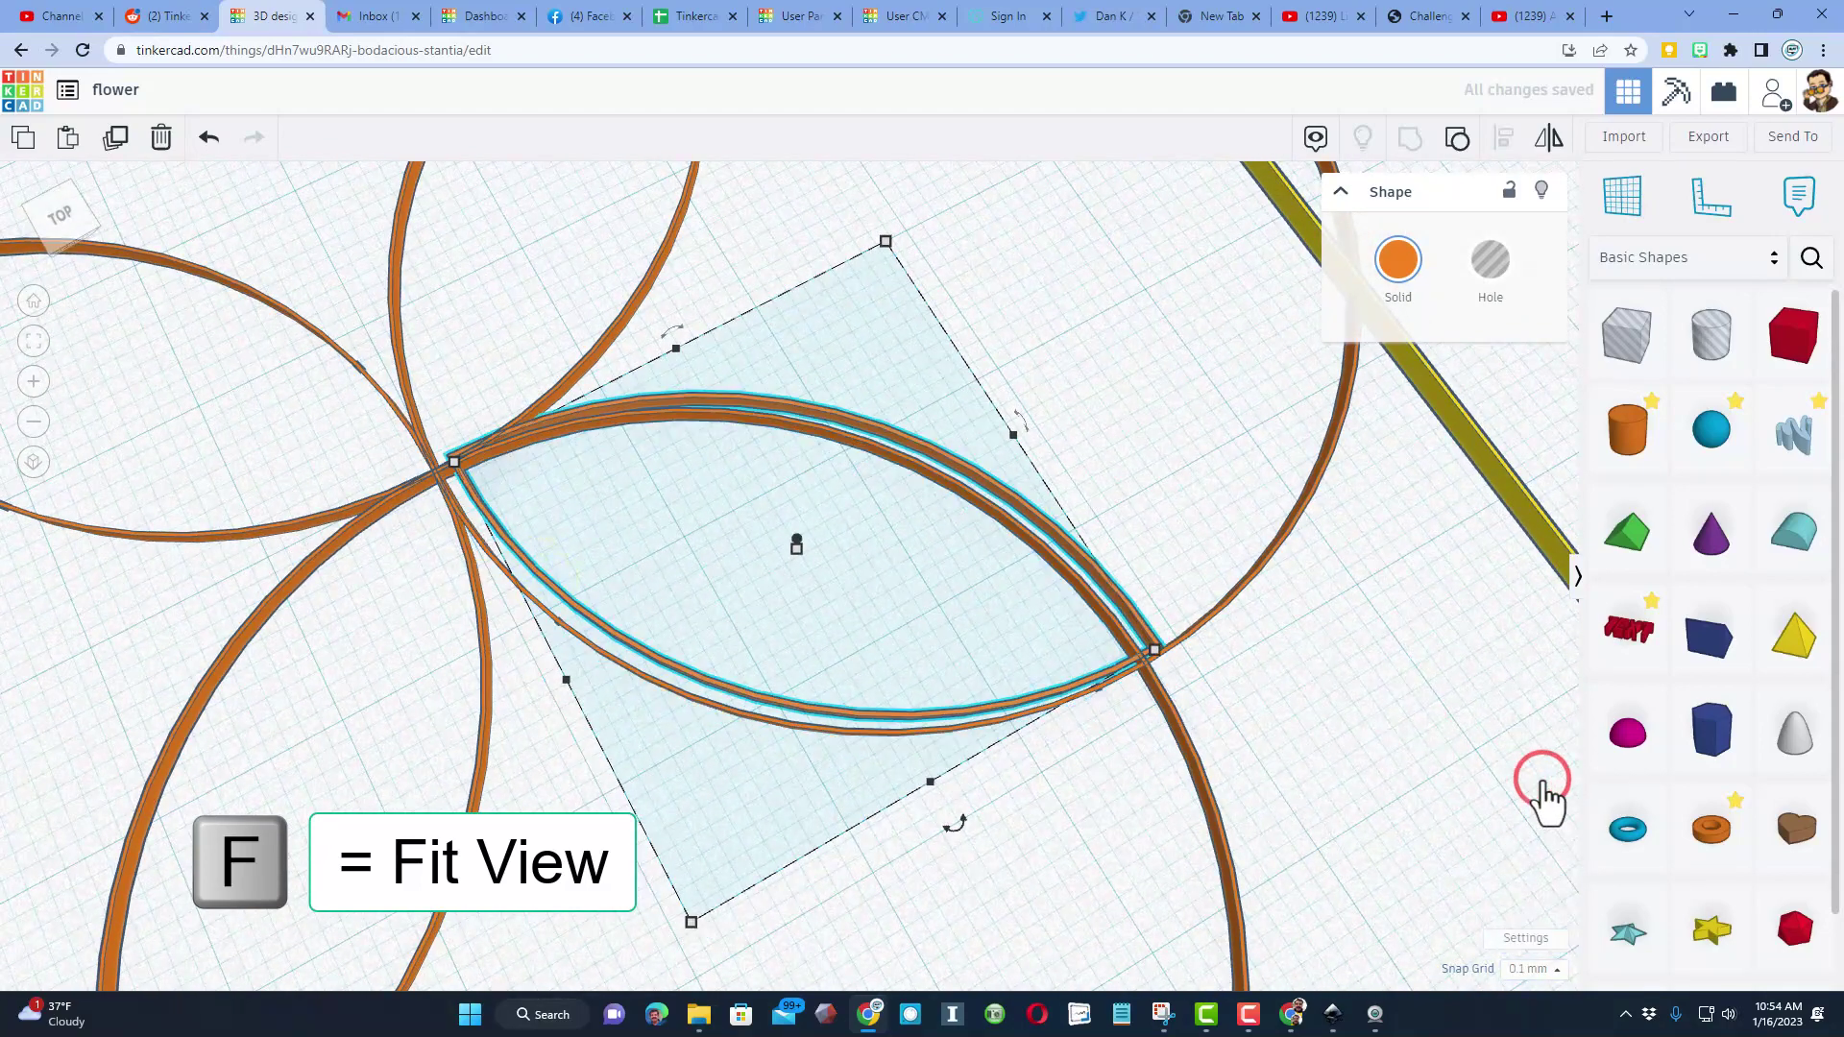
key("Left")
key("Left")
key("Left")
key("Left")
key("Left")
key("Left")
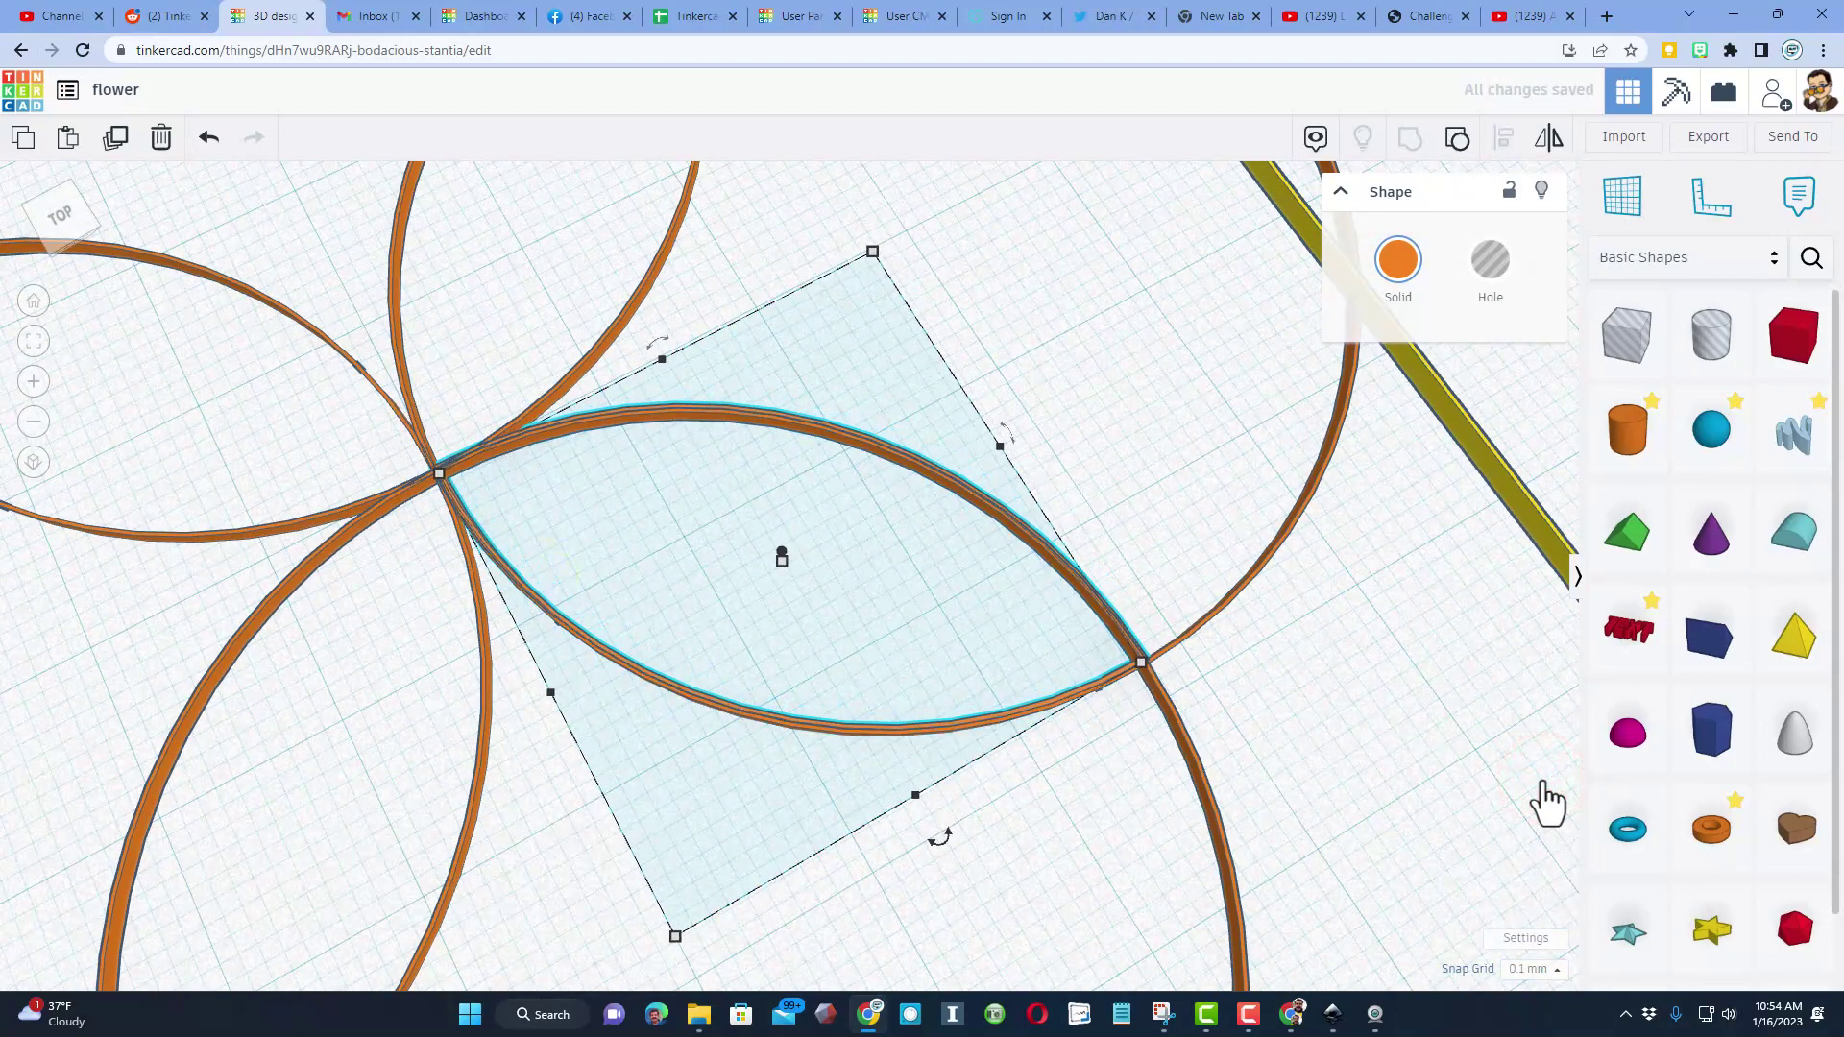
Duplicate the petal and, with the snap grid at 1.0 mm, move the copy roughly onto the opposite ring overlap.
scroll(1543, 780, "down", 3)
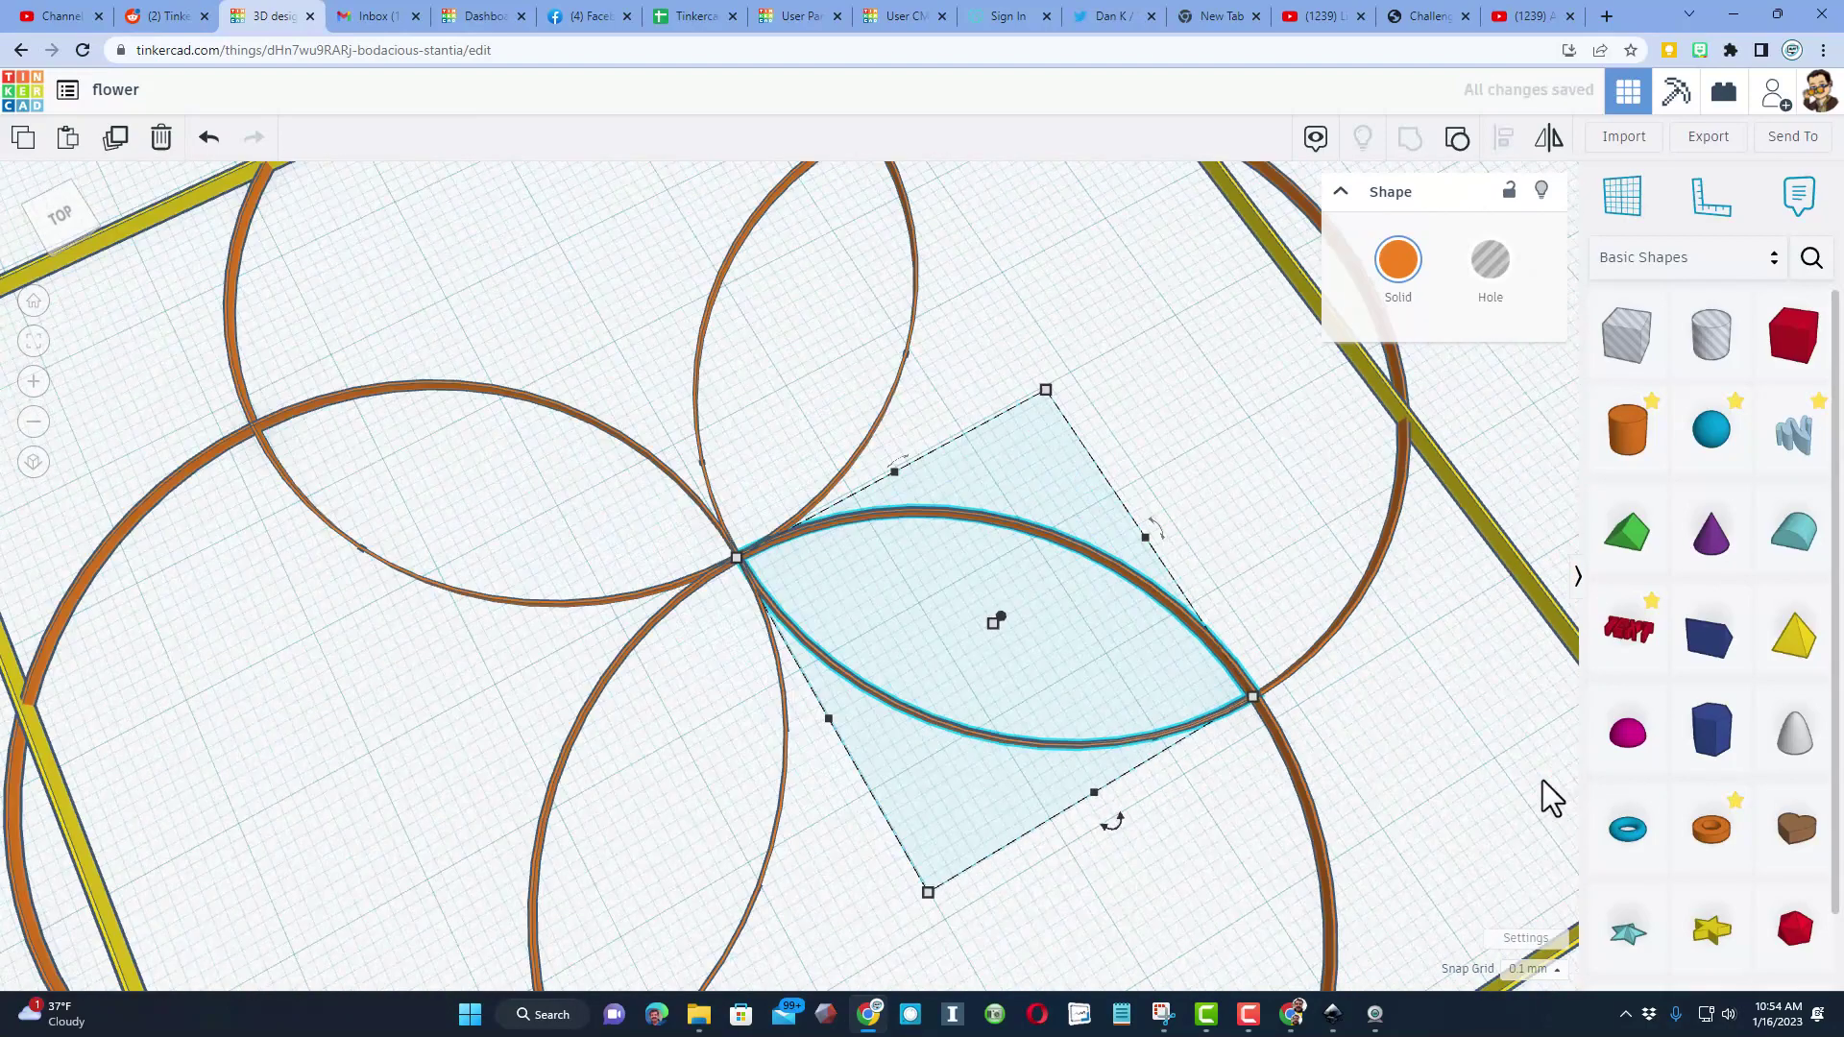
scroll(1542, 781, "down", 3)
right_click_drag(1338, 809, 1275, 514)
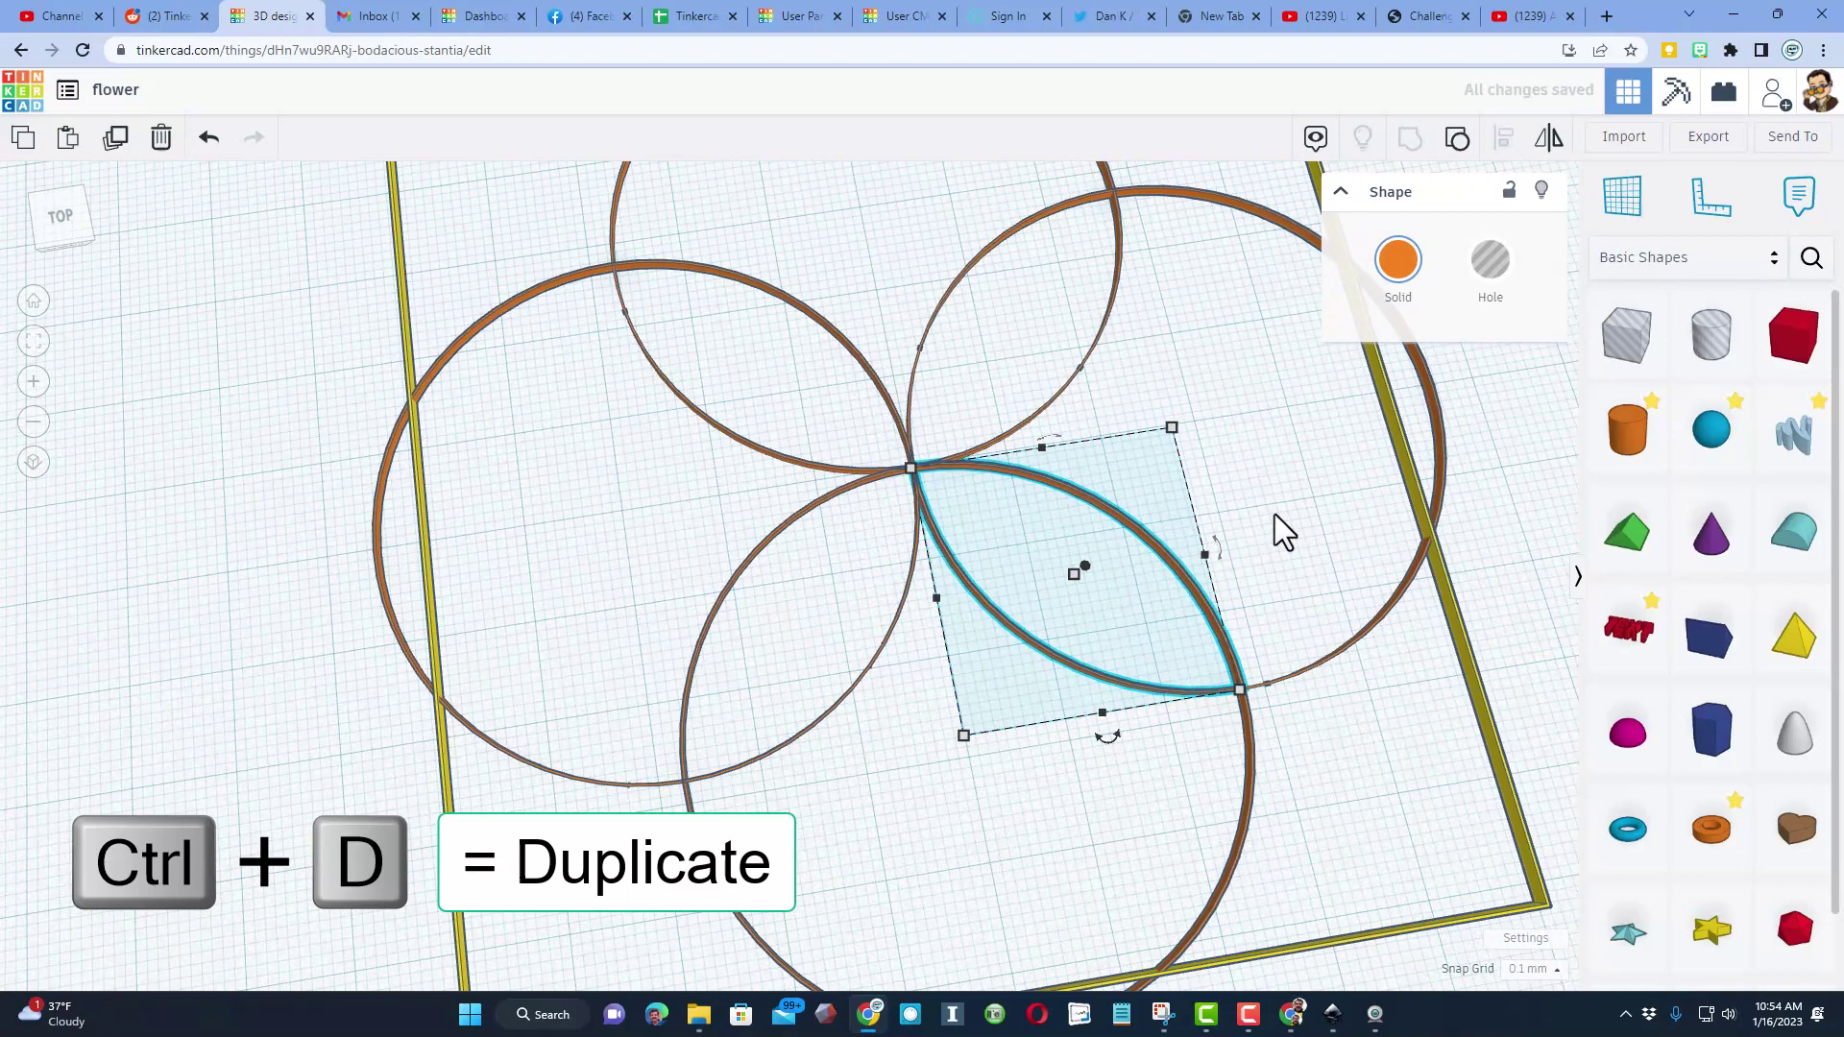
key("ctrl+d")
left_click(1529, 969)
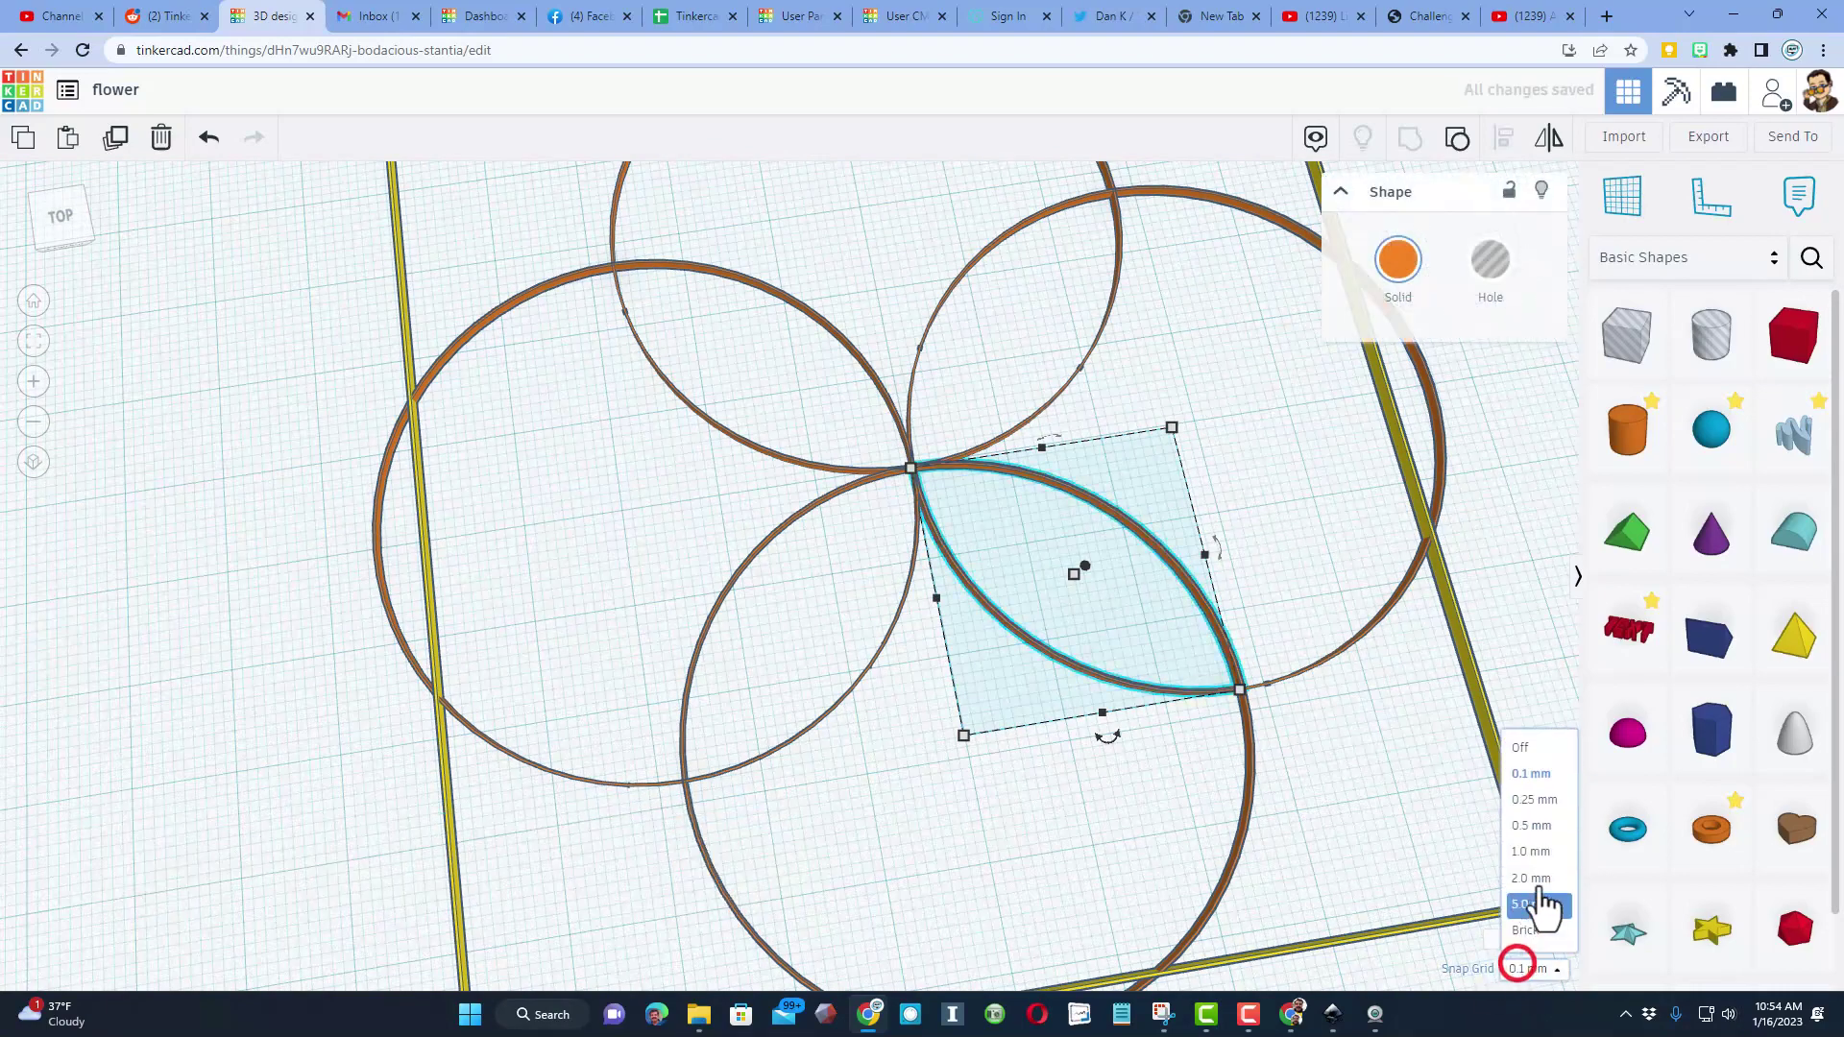
left_click(1545, 860)
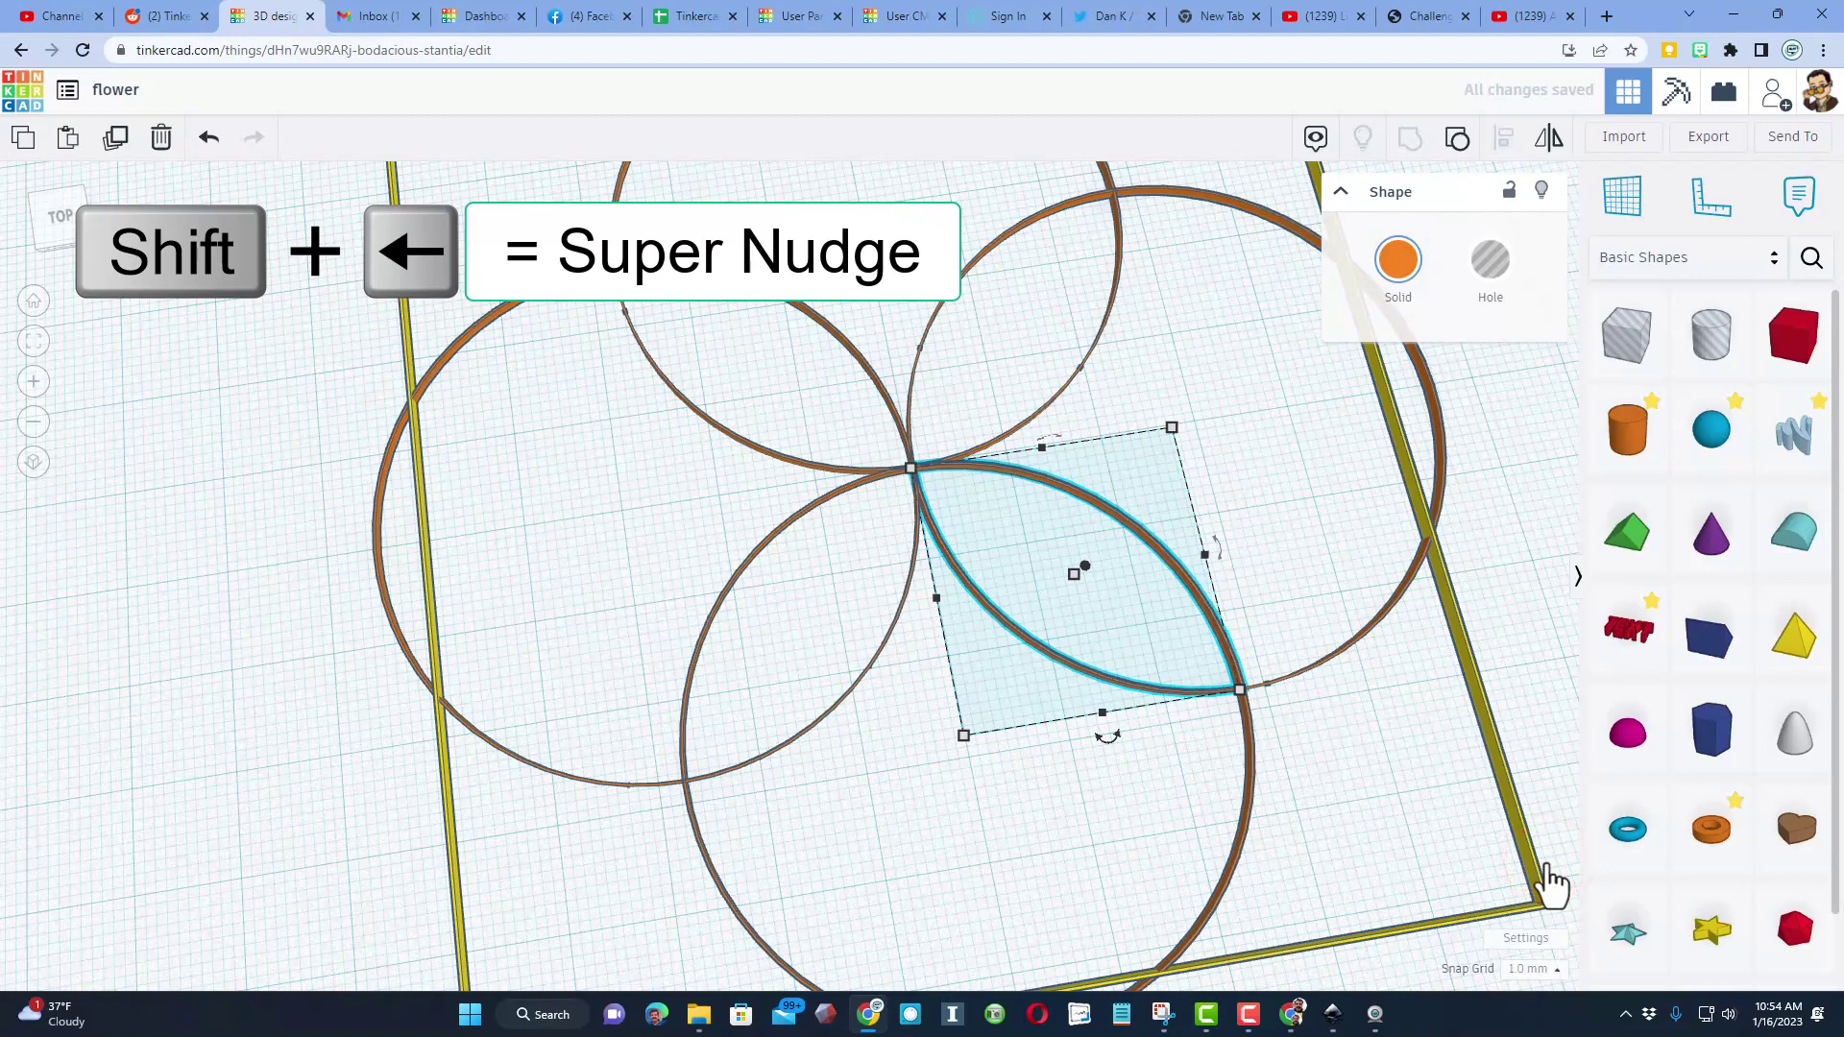
key("shift+Left")
key("shift+Left")
key("shift+Left")
key("shift+Left")
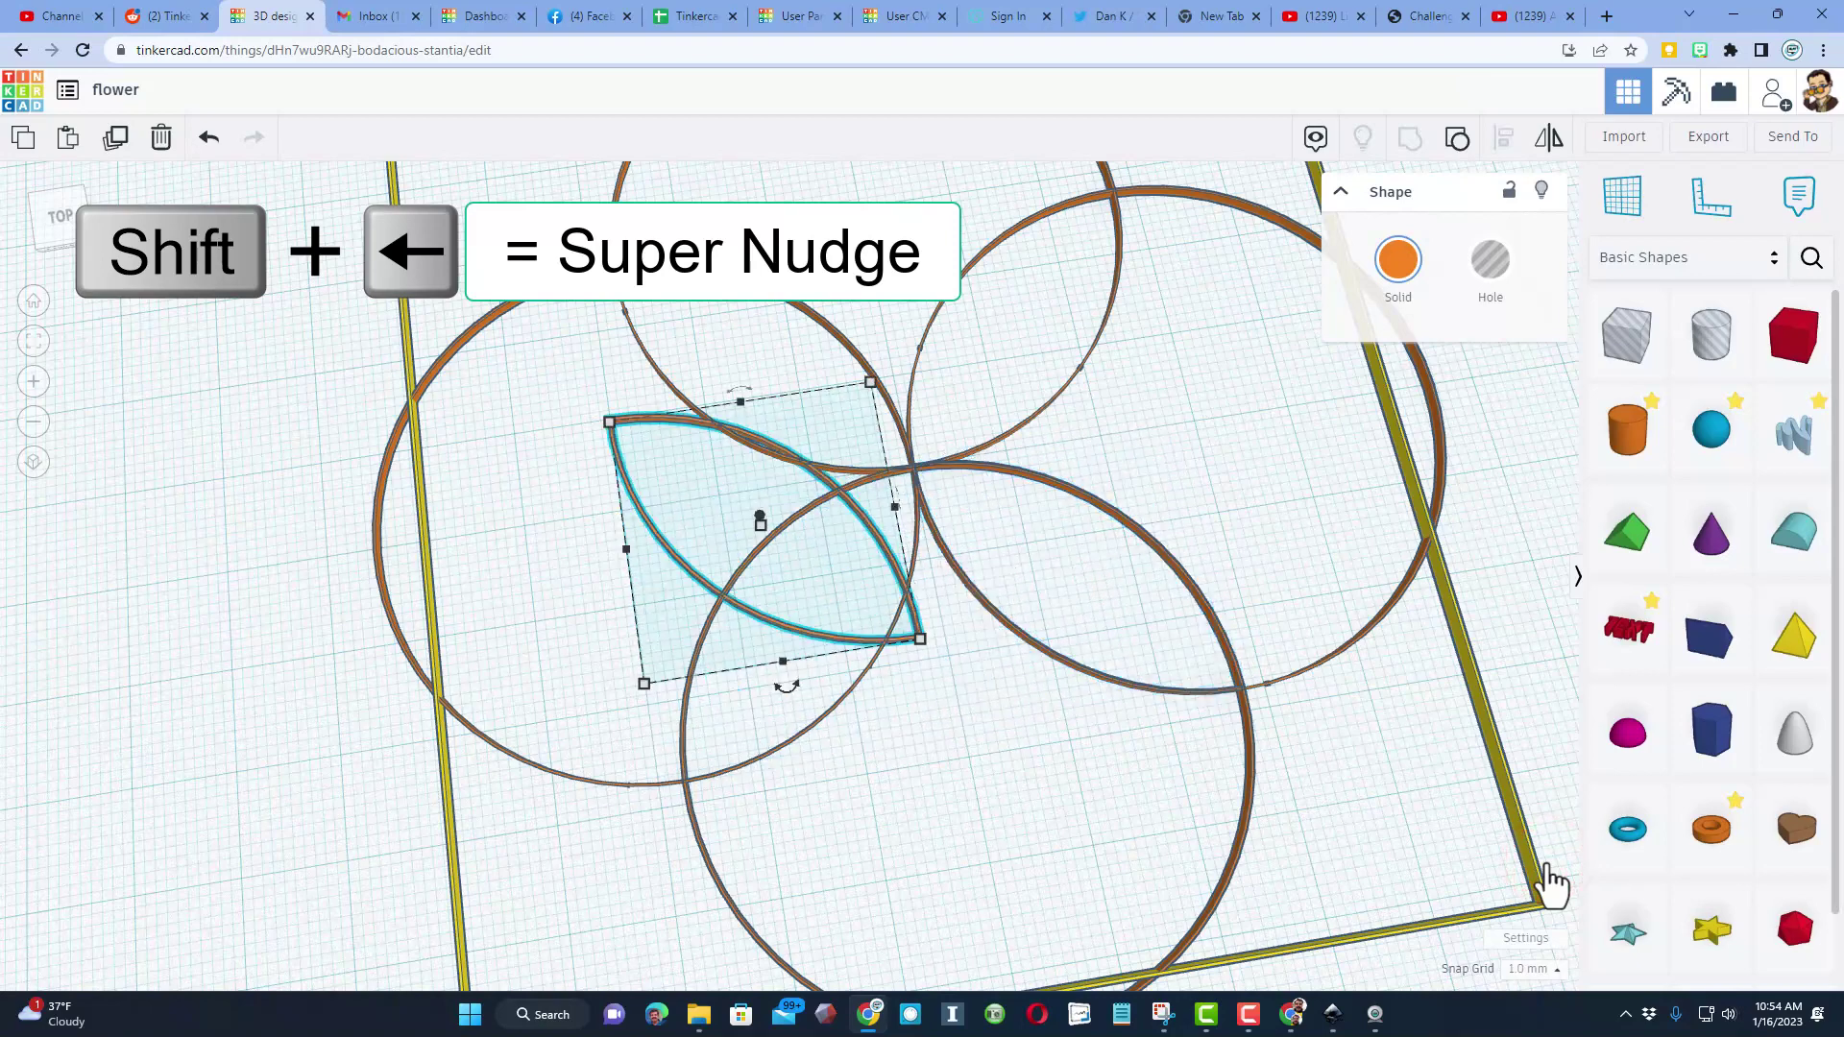
key("shift+Left")
key("shift+Left")
key("shift+Left")
key("shift+Left")
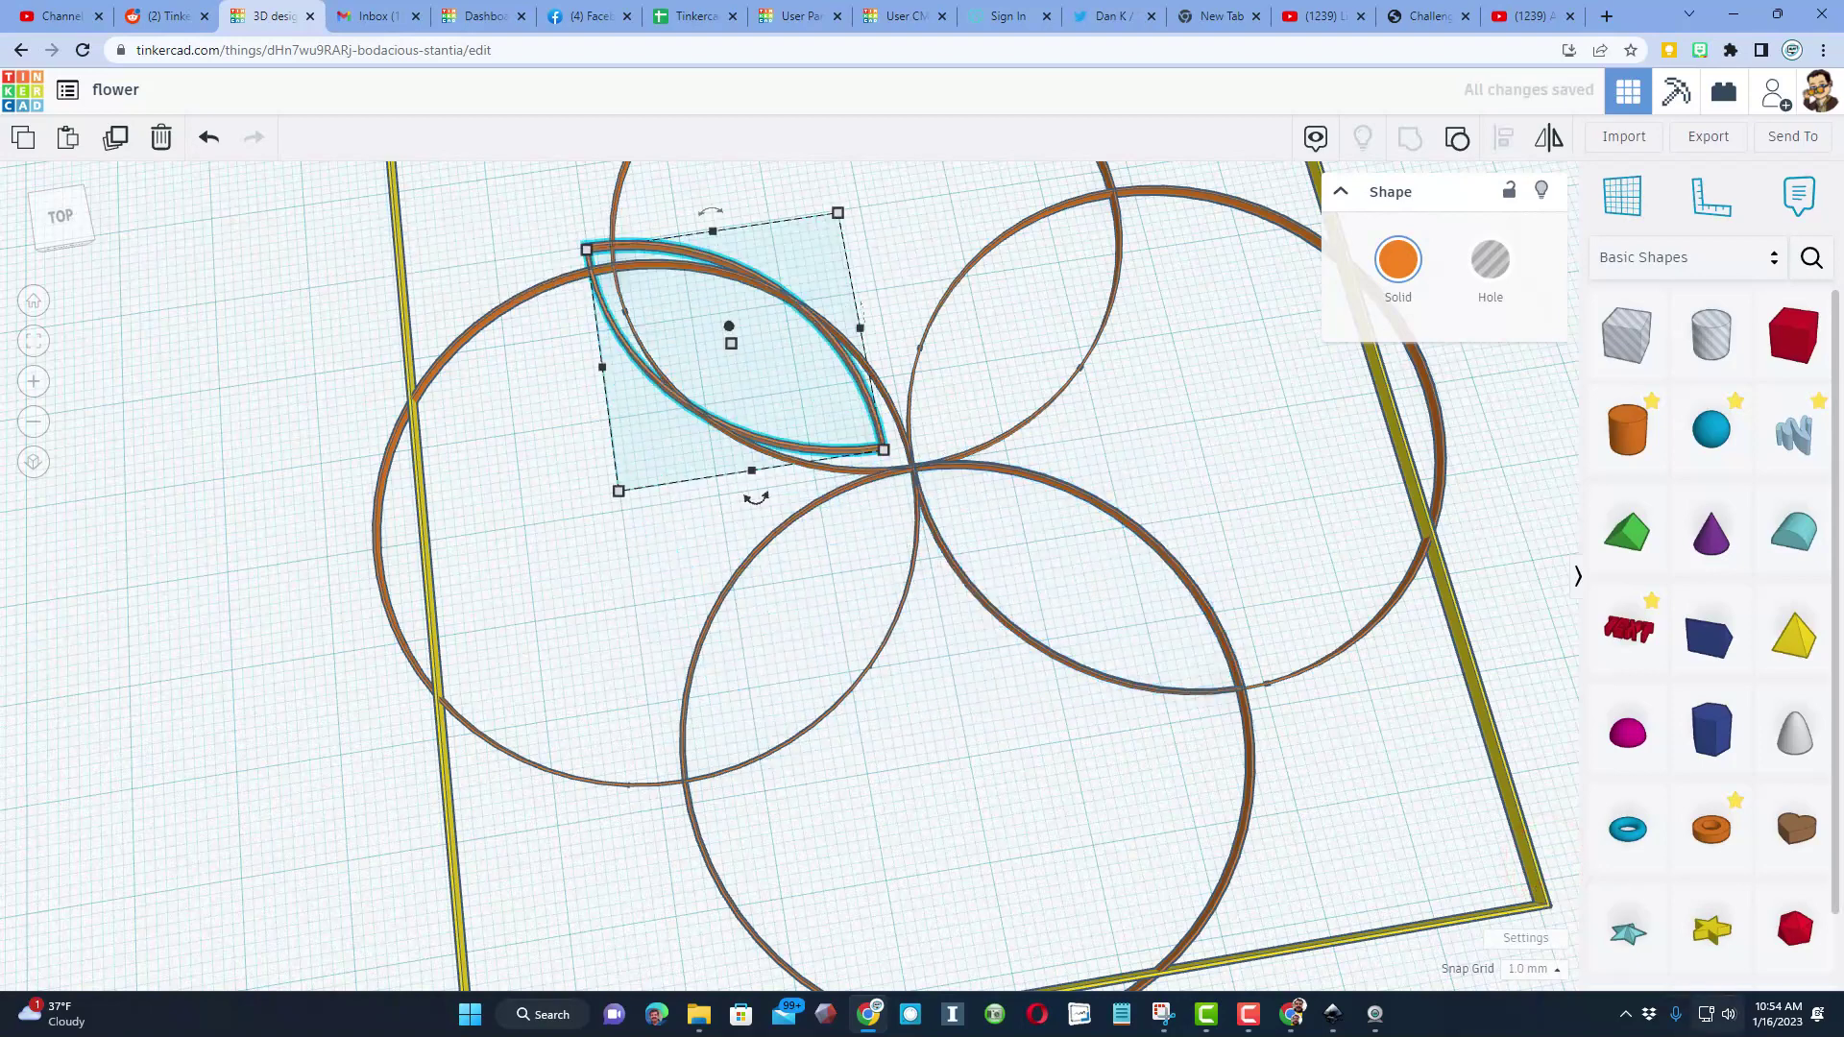
Set the snap grid to 0.1 mm and nudge the petal copy until it matches the opposite ring overlap.
left_click(1537, 968)
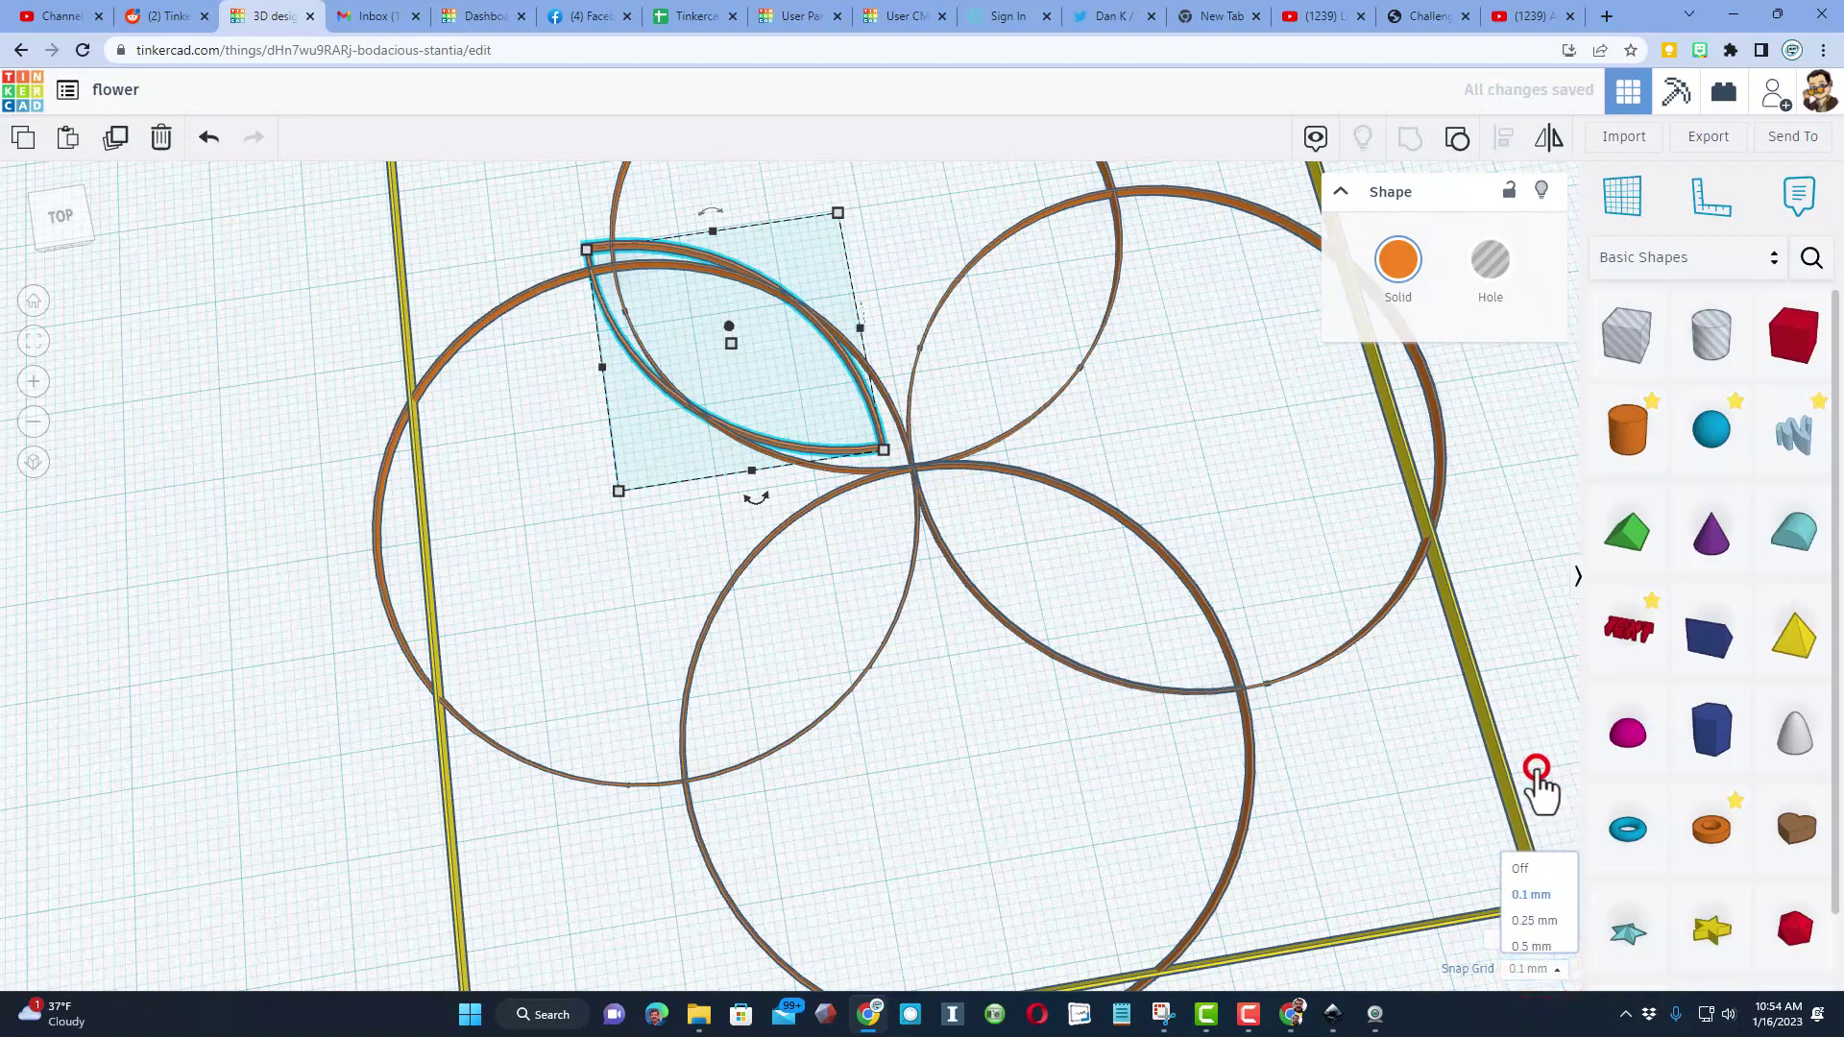
left_click(1531, 774)
key("Right")
key("Right")
key("Right")
key("Right")
key("Right")
key("Right")
key("Right")
key("Right")
key("Right")
key("Right")
key("Right")
key("Right")
key("Right")
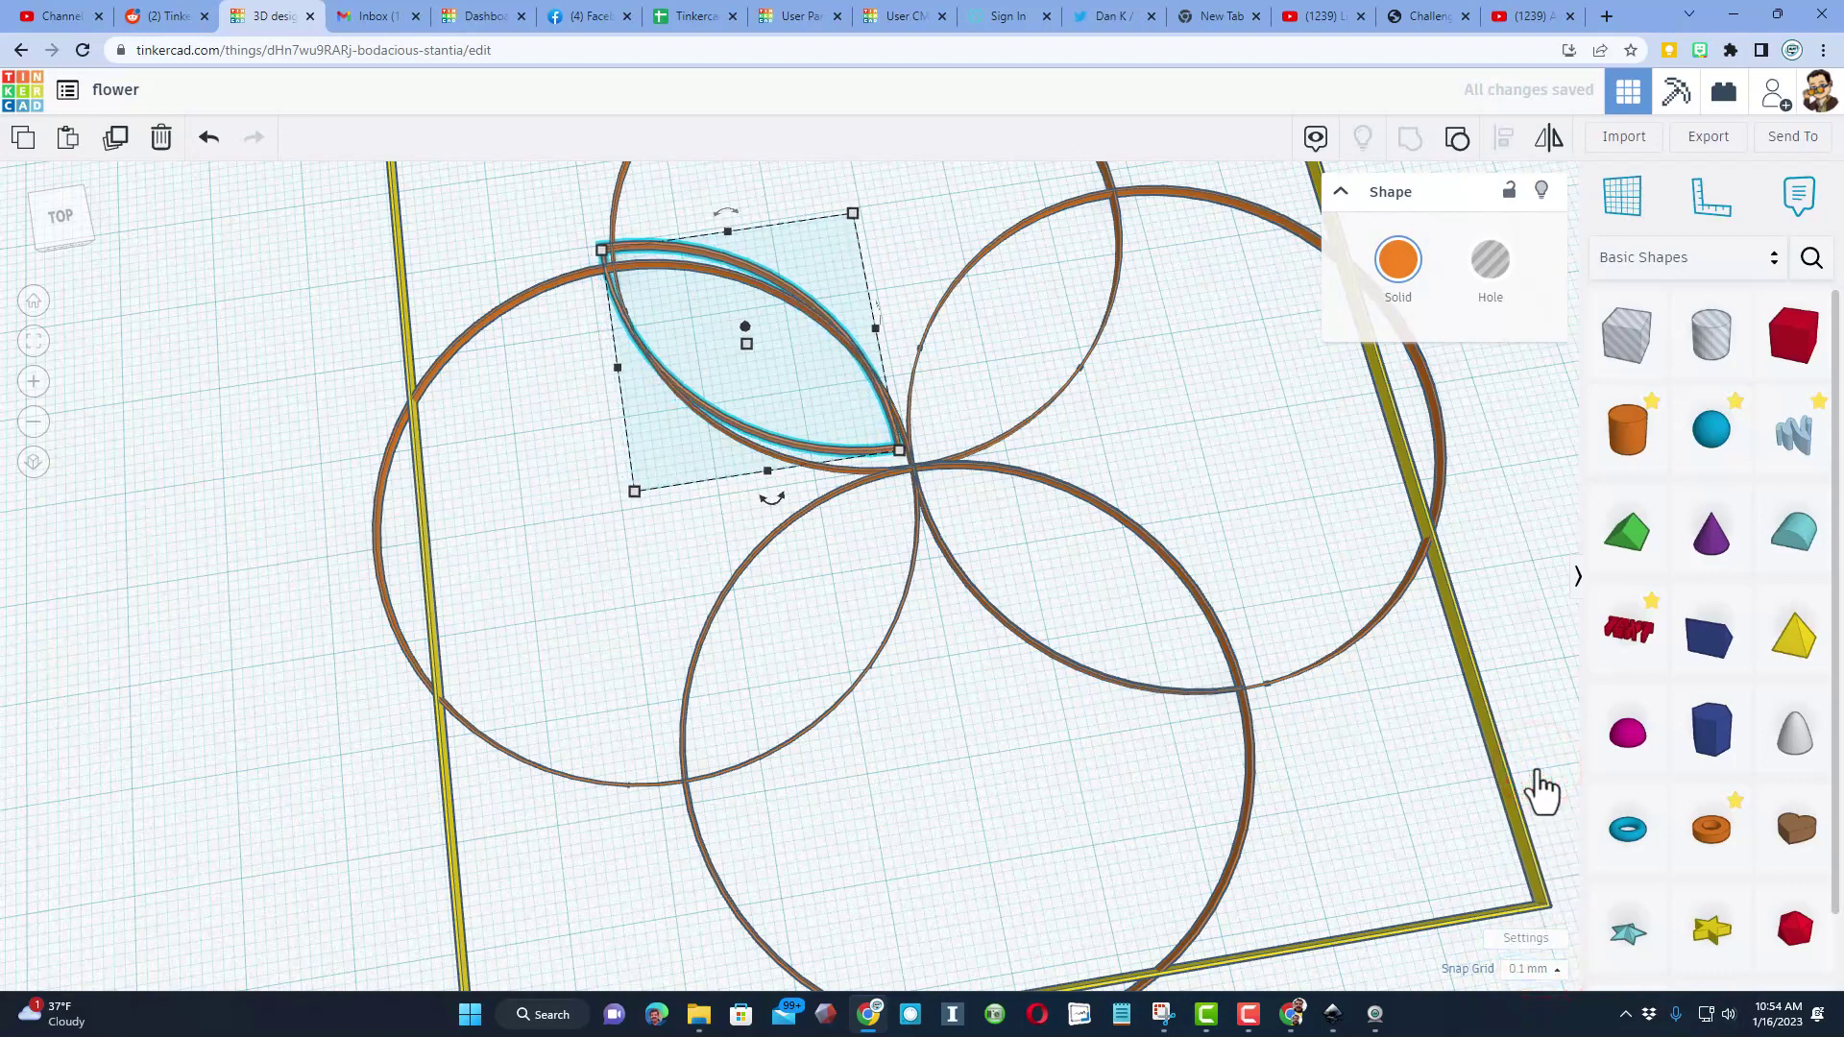
key("Down")
key("Down")
key("Down")
key("Down")
key("Down")
key("Down")
key("Down")
key("Down")
key("Down")
key("Down")
key("Right")
key("Right")
key("Right")
key("Right")
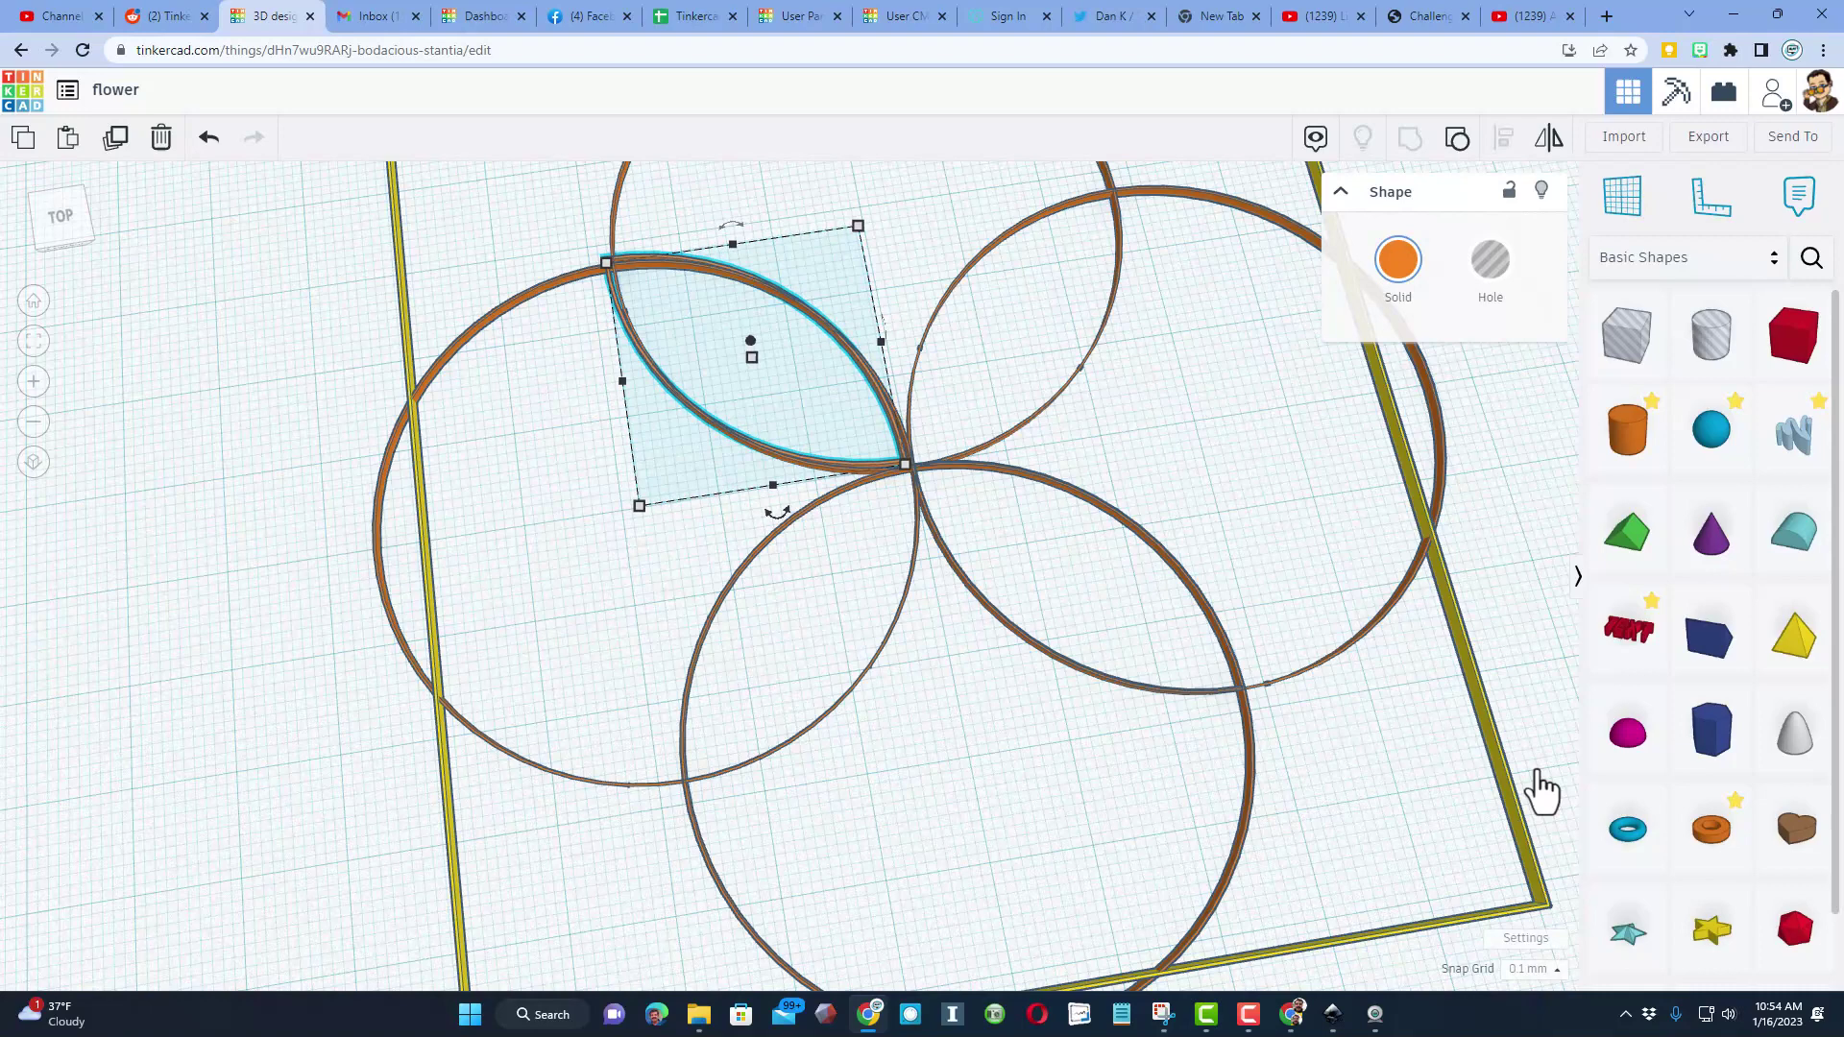
key("Down")
key("Down")
key("Down")
key("Down")
key("Down")
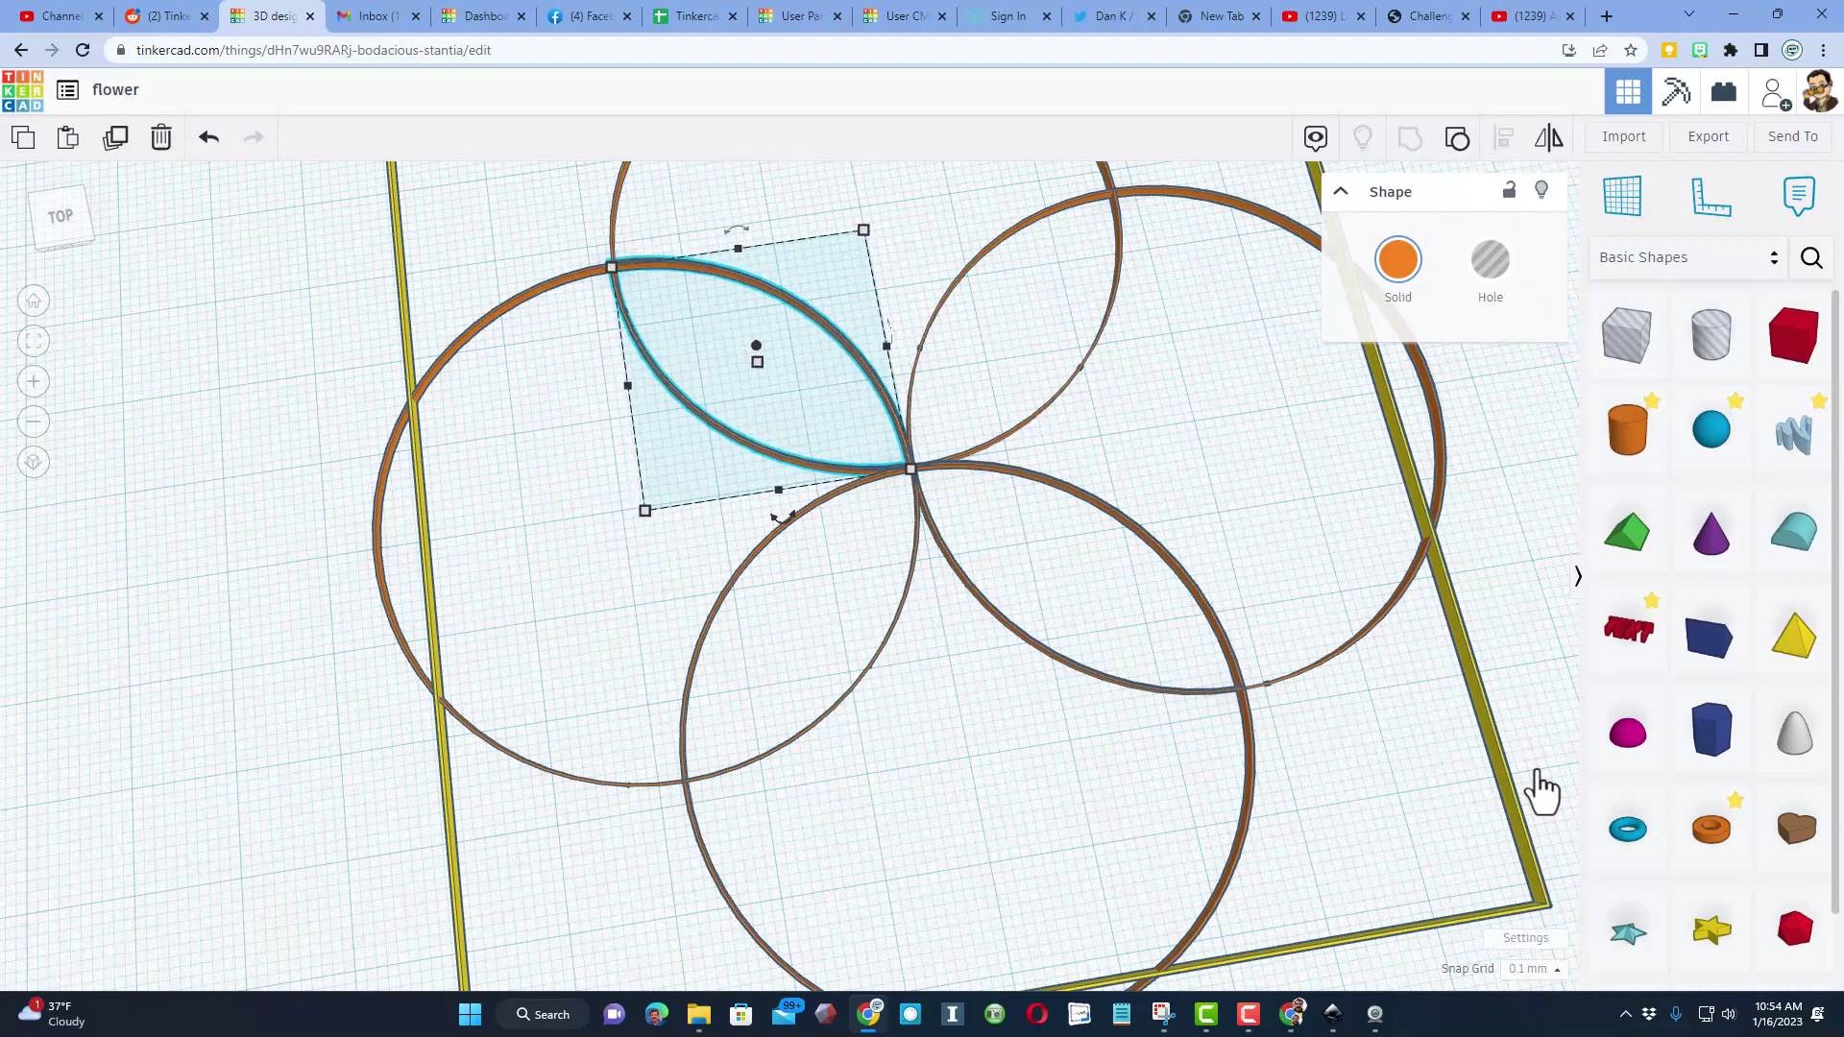
Hide the flower's front ring, which forms one side of the first petal.
left_click_drag(1270, 858, 1195, 861)
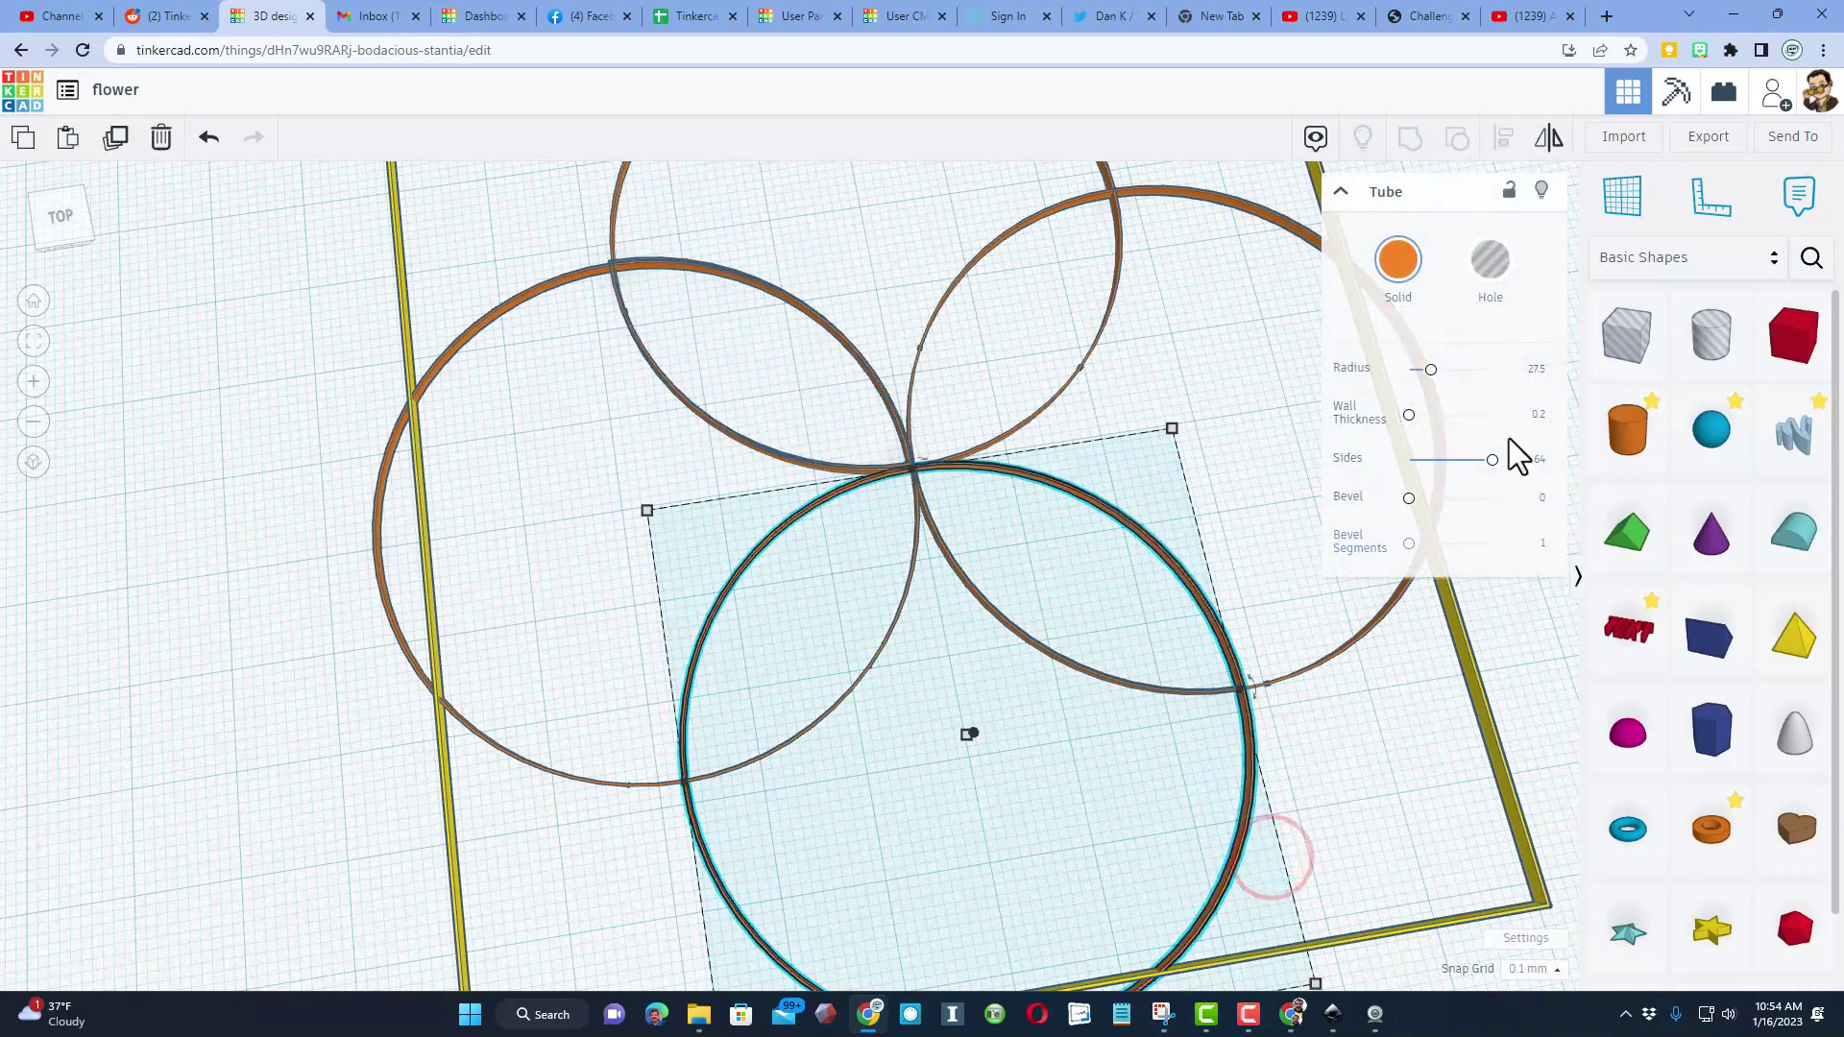
left_click(1542, 191)
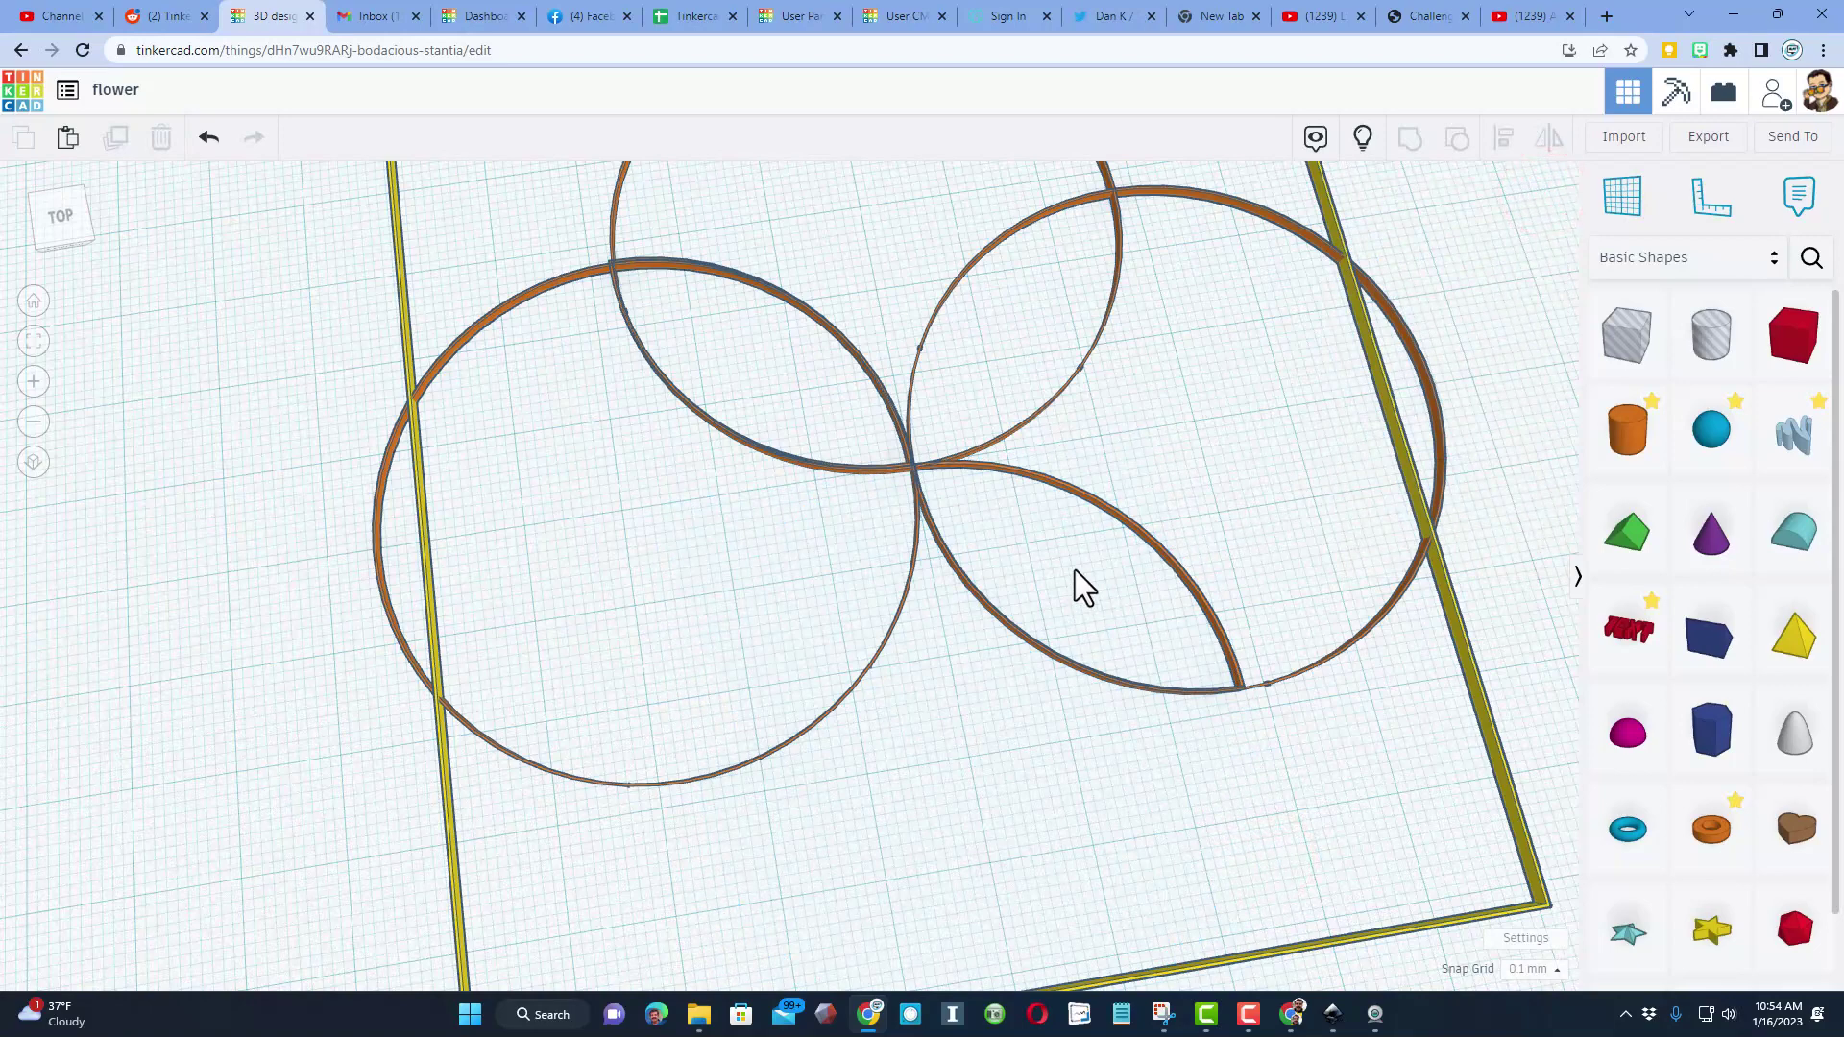
Hide the three remaining flower rings so only the two petals and the frame are left.
left_click_drag(1334, 706, 1335, 706)
left_click(1541, 192)
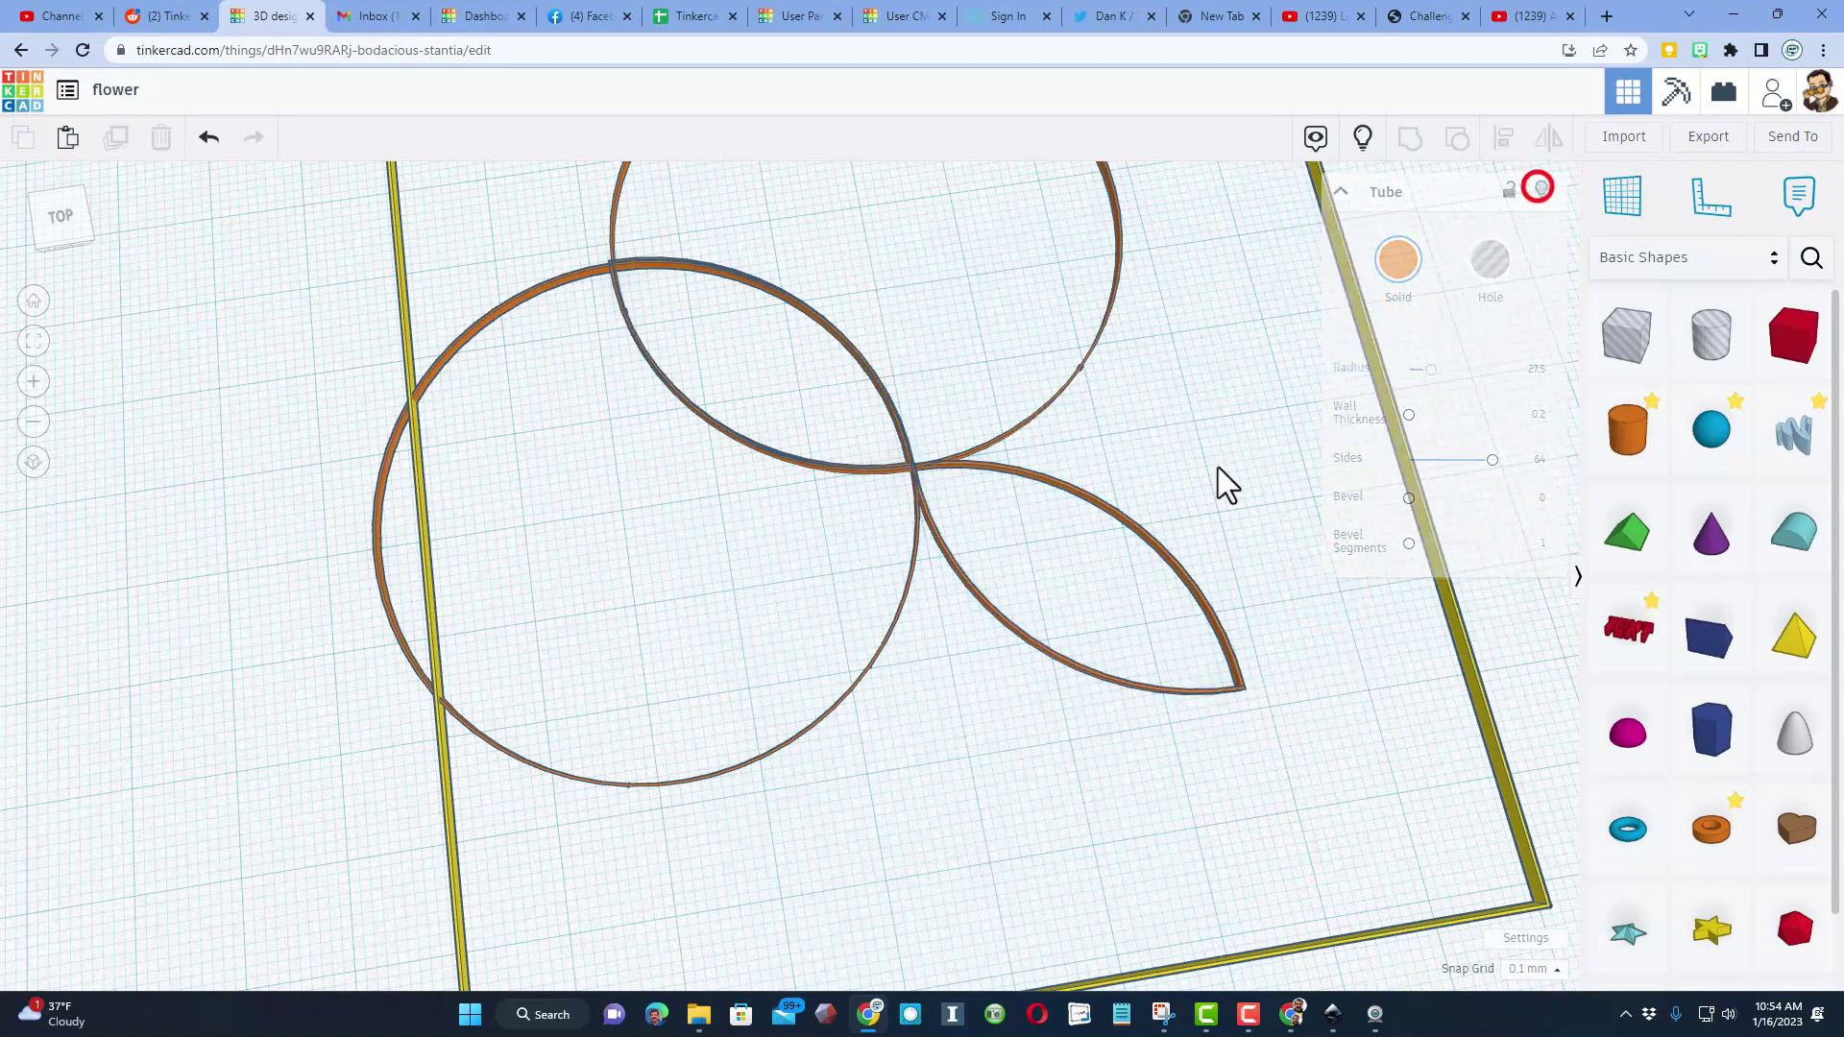
left_click(524, 268)
left_click(1533, 190)
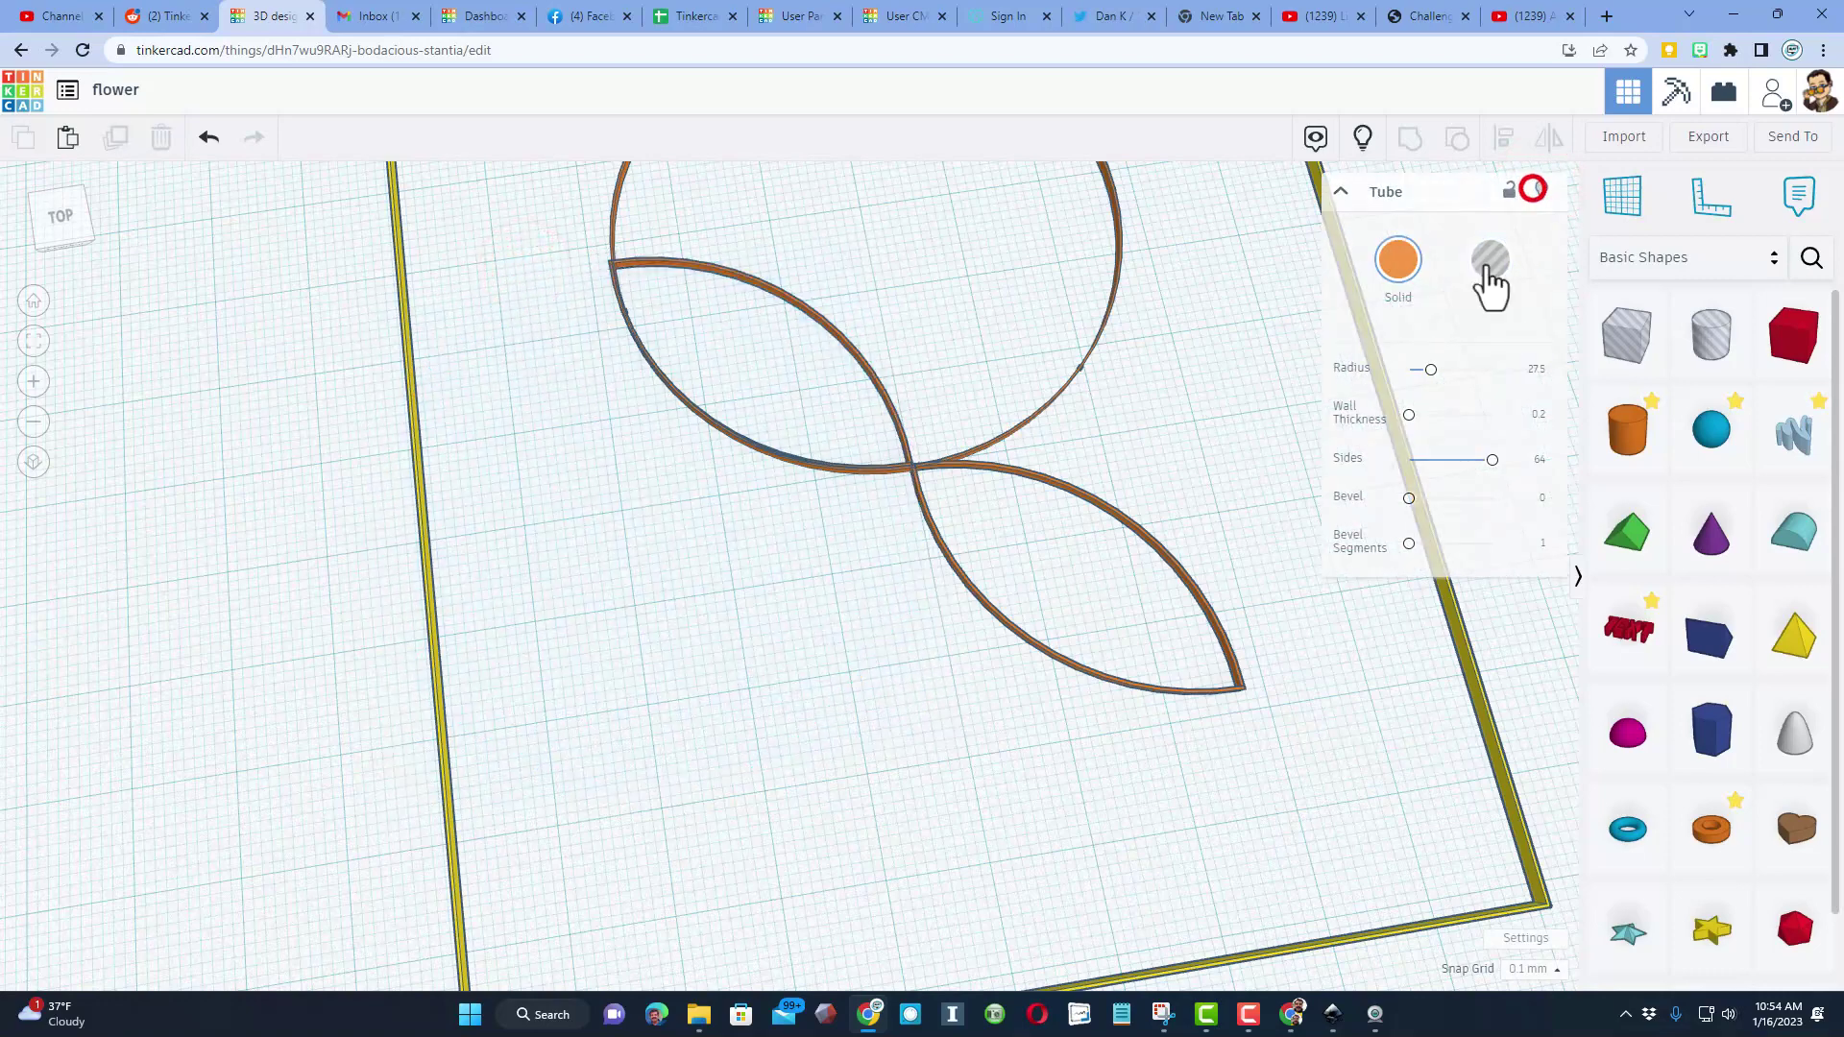
left_click(1091, 362)
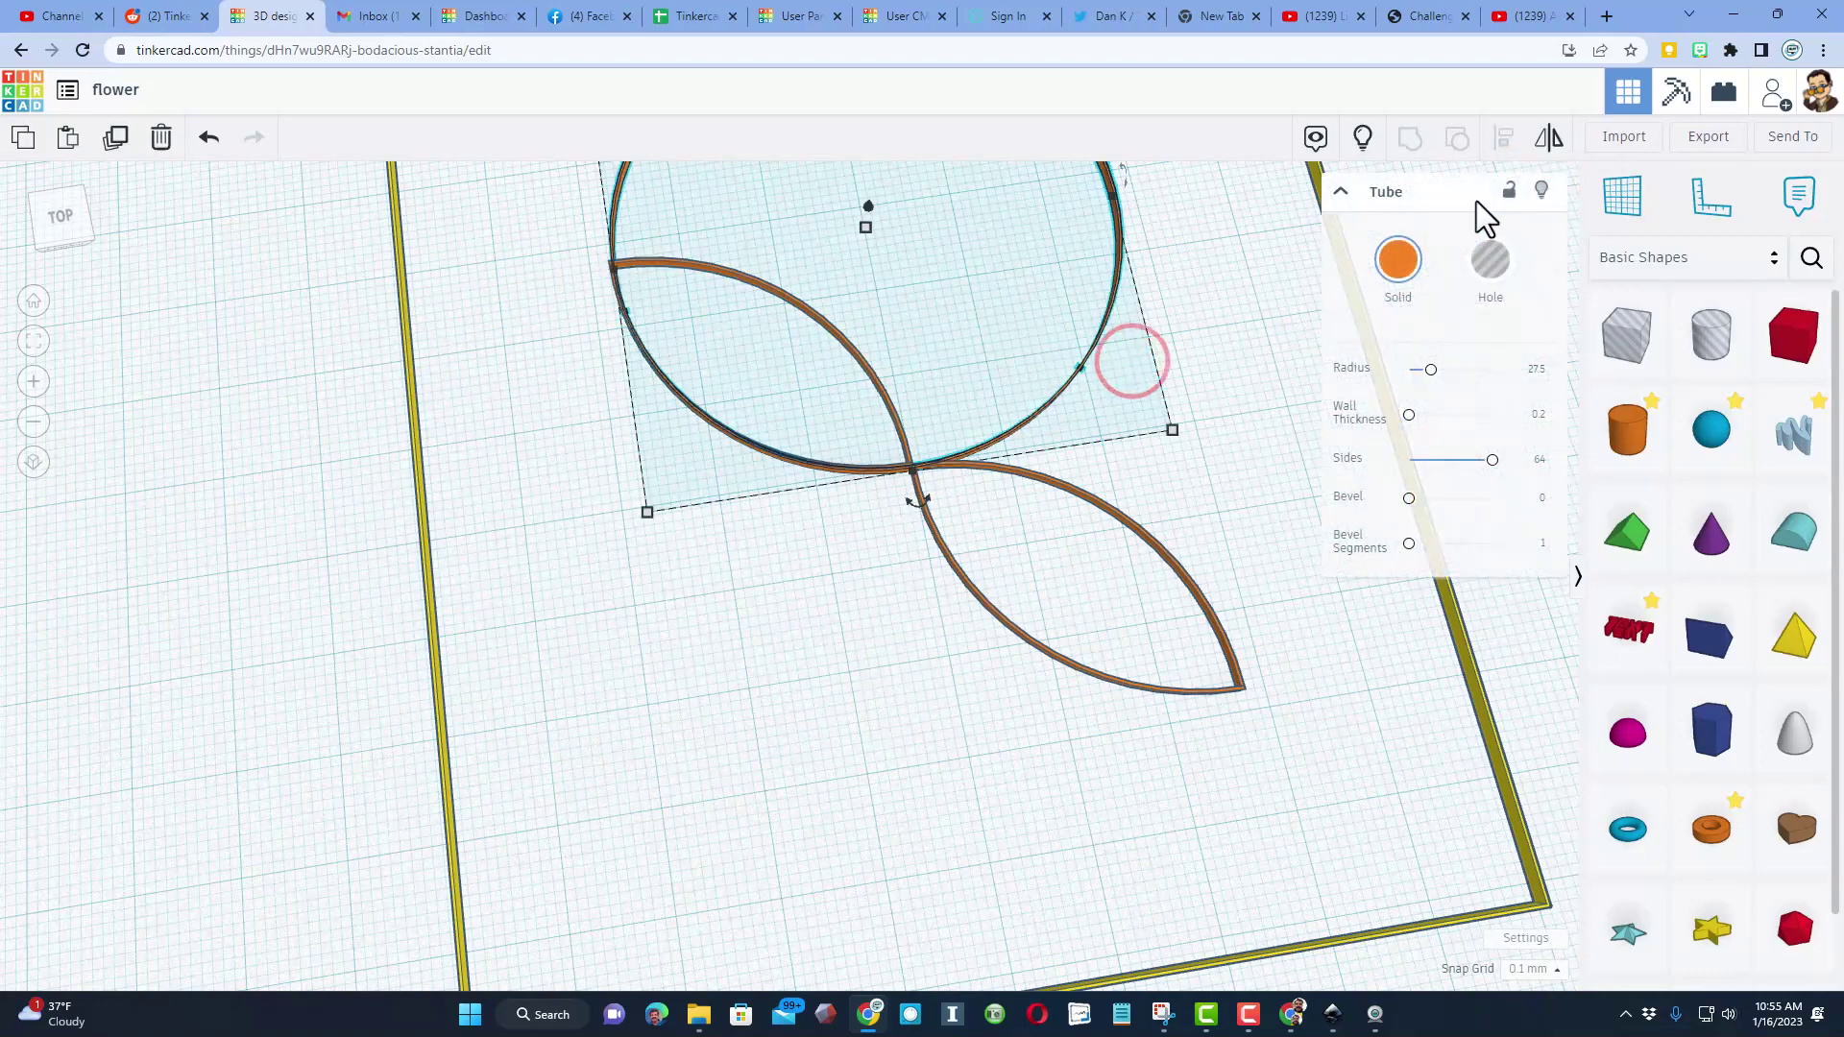
left_click(1541, 189)
left_click(842, 669)
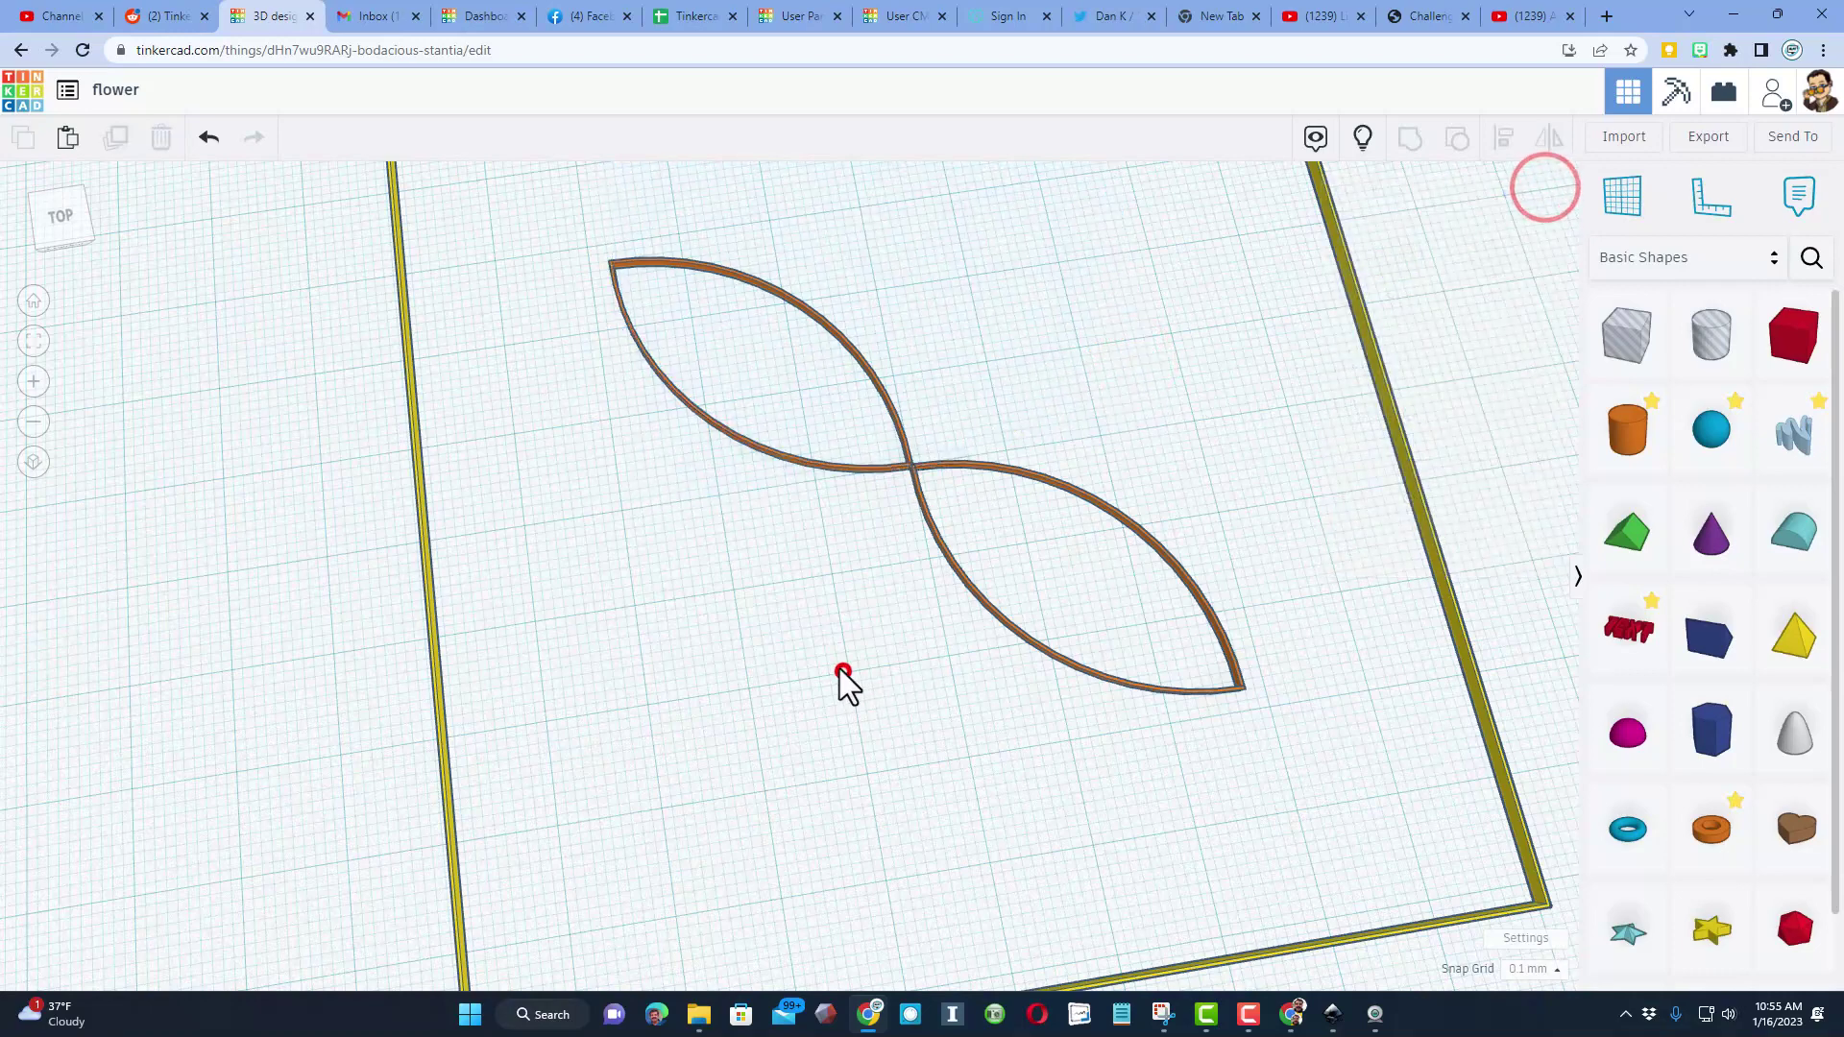
Rotate both petals together by 45° about the flower's centre, and show all hidden shapes again.
left_click_drag(941, 405, 872, 514)
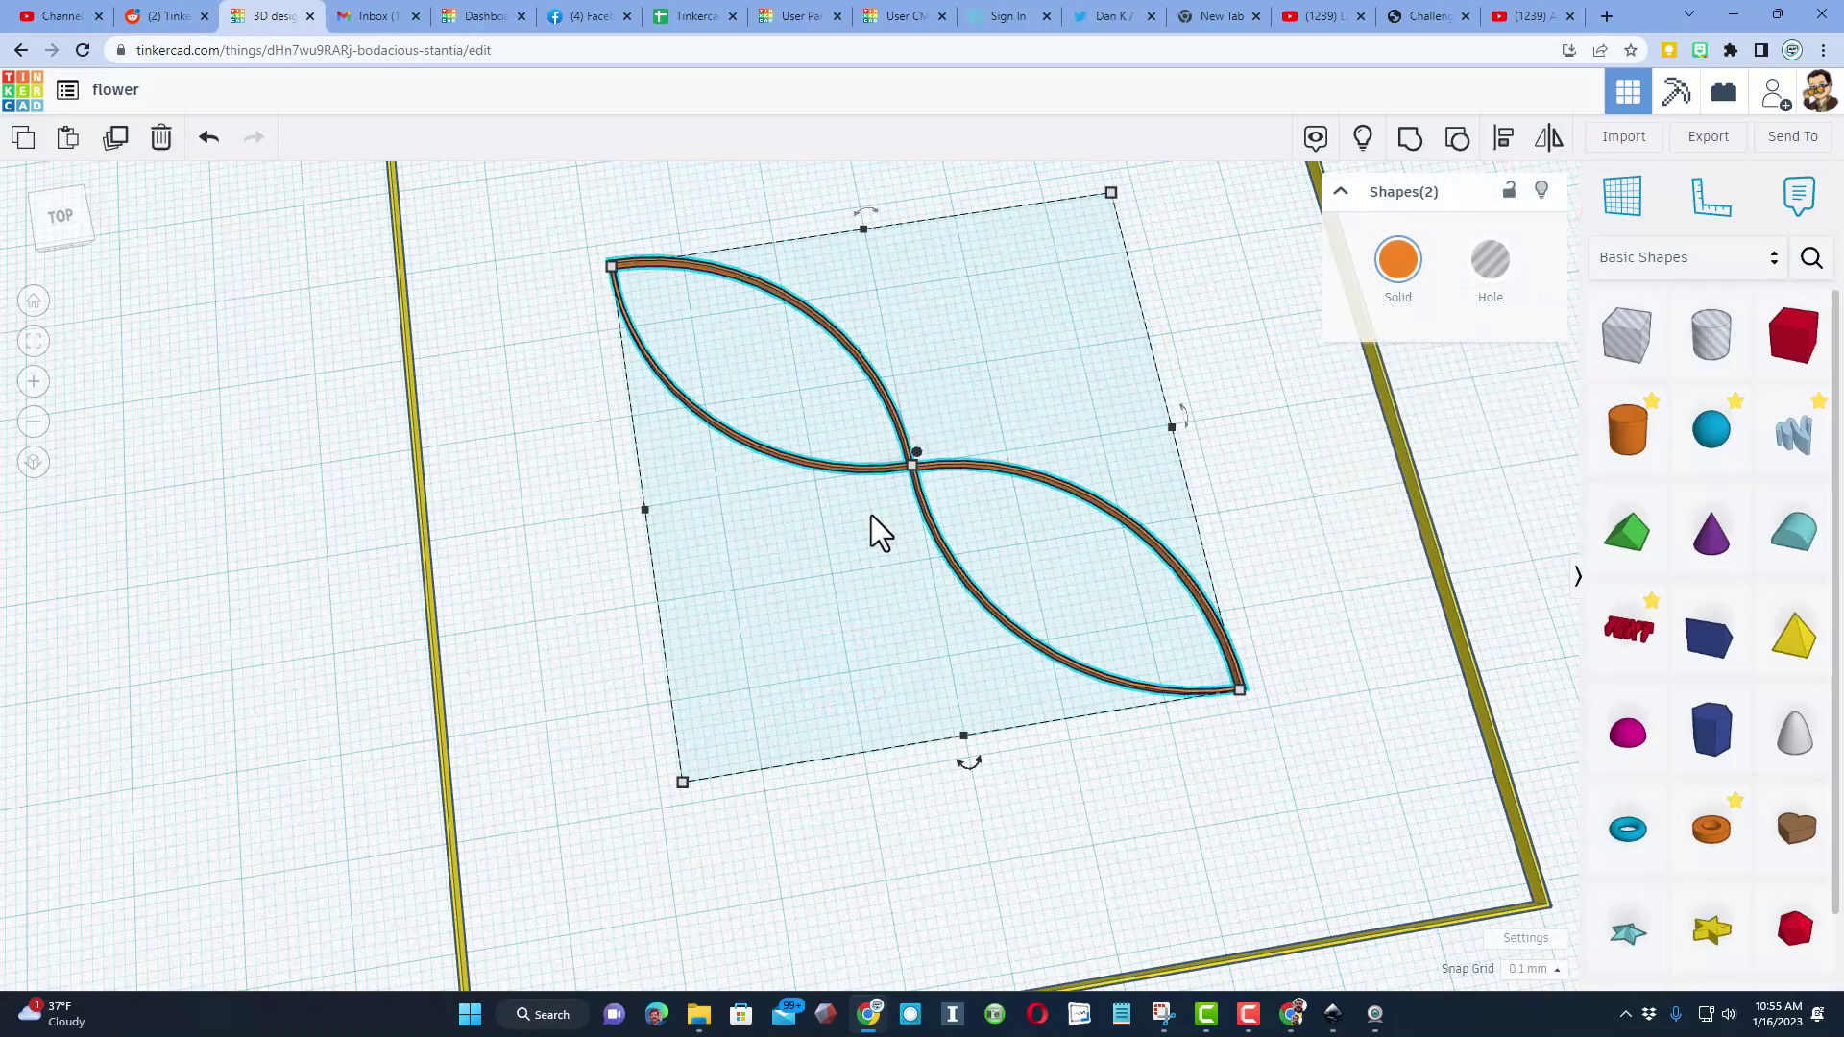
left_click_drag(971, 766, 681, 774)
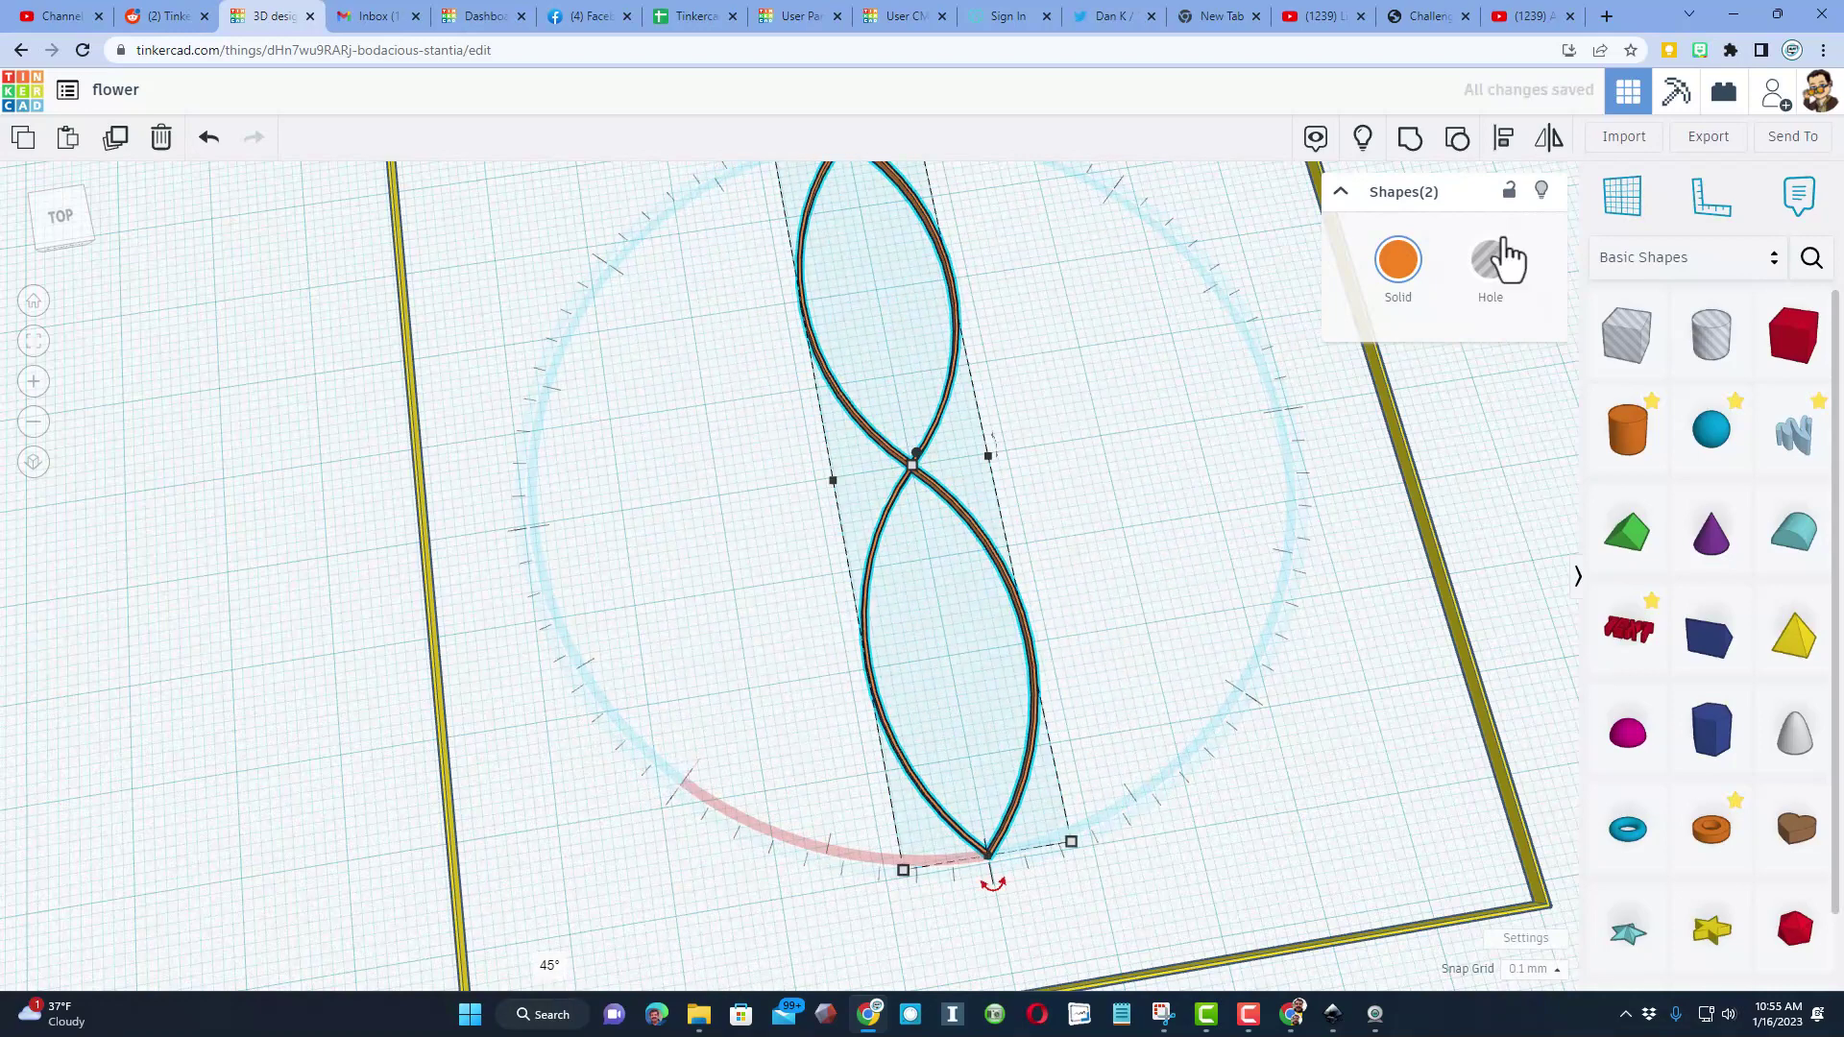
left_click(1357, 142)
scroll(1259, 360, "down", 5)
key("ctrl+a")
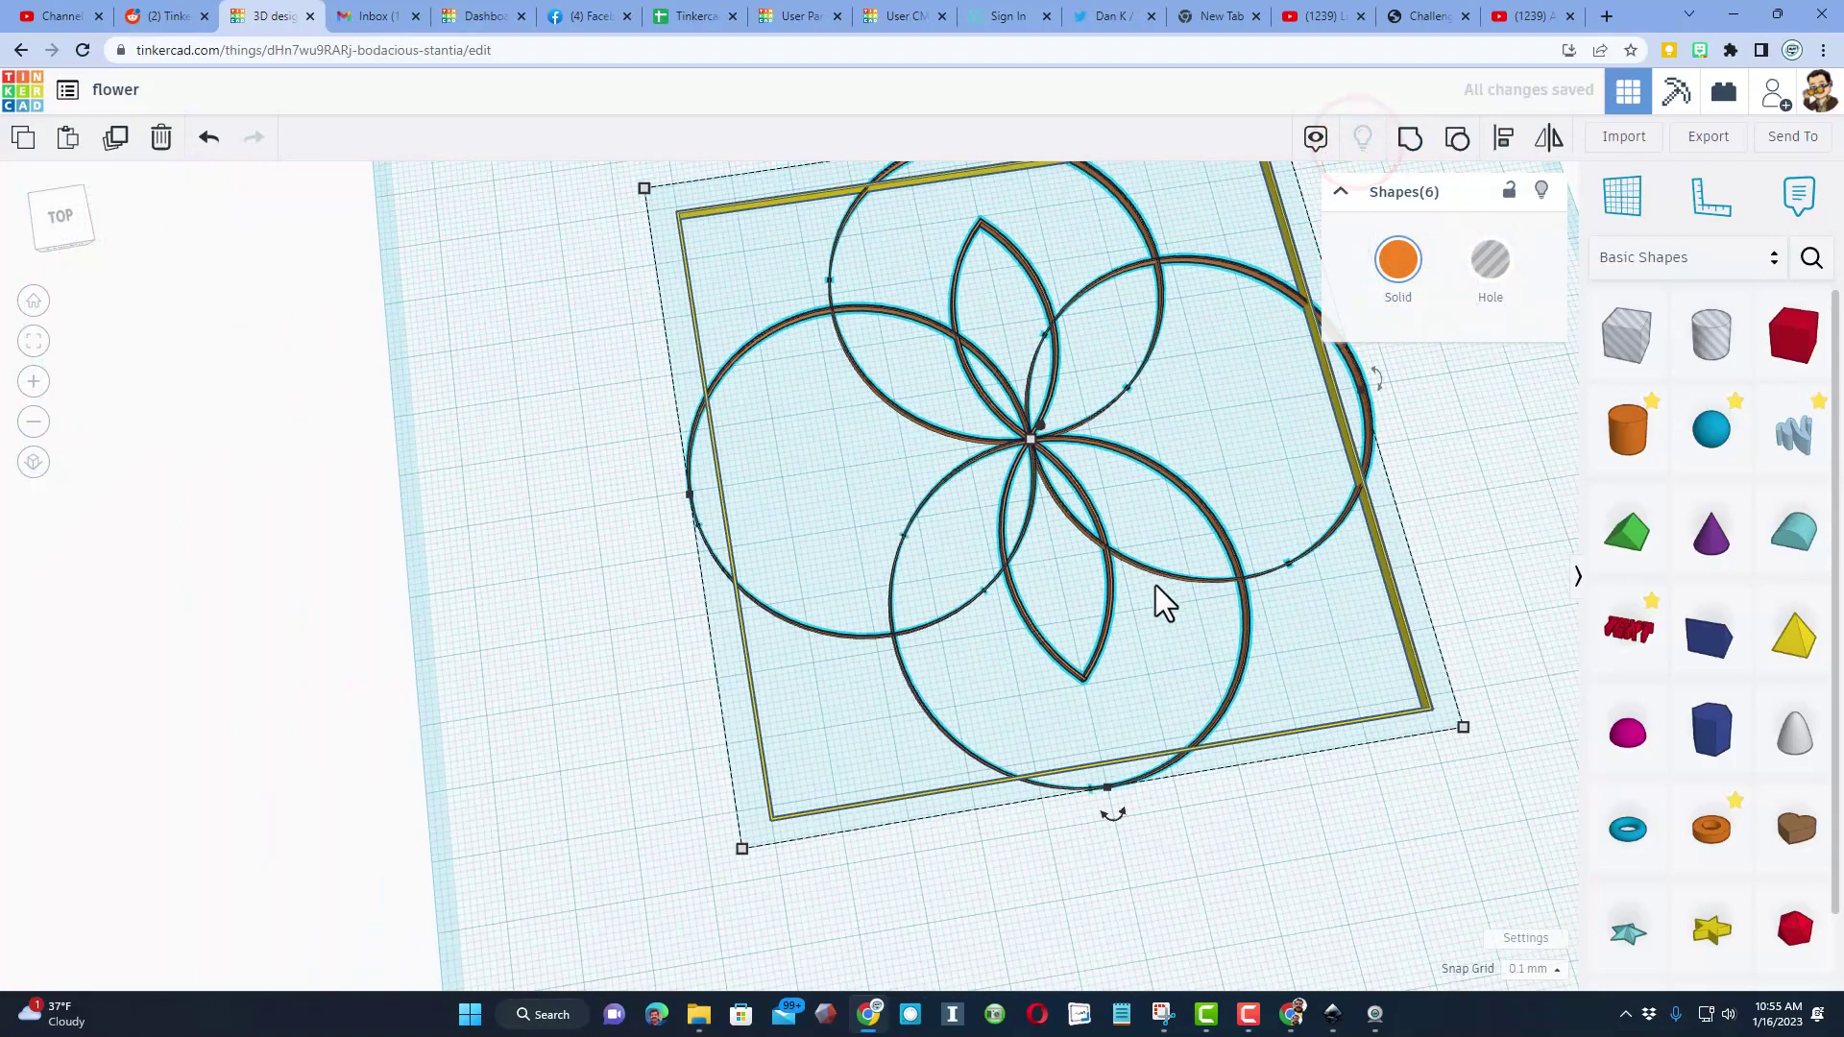
Duplicate the two opposite petals and rotate the copies 90° to make a four-petal cross.
left_click(1089, 646)
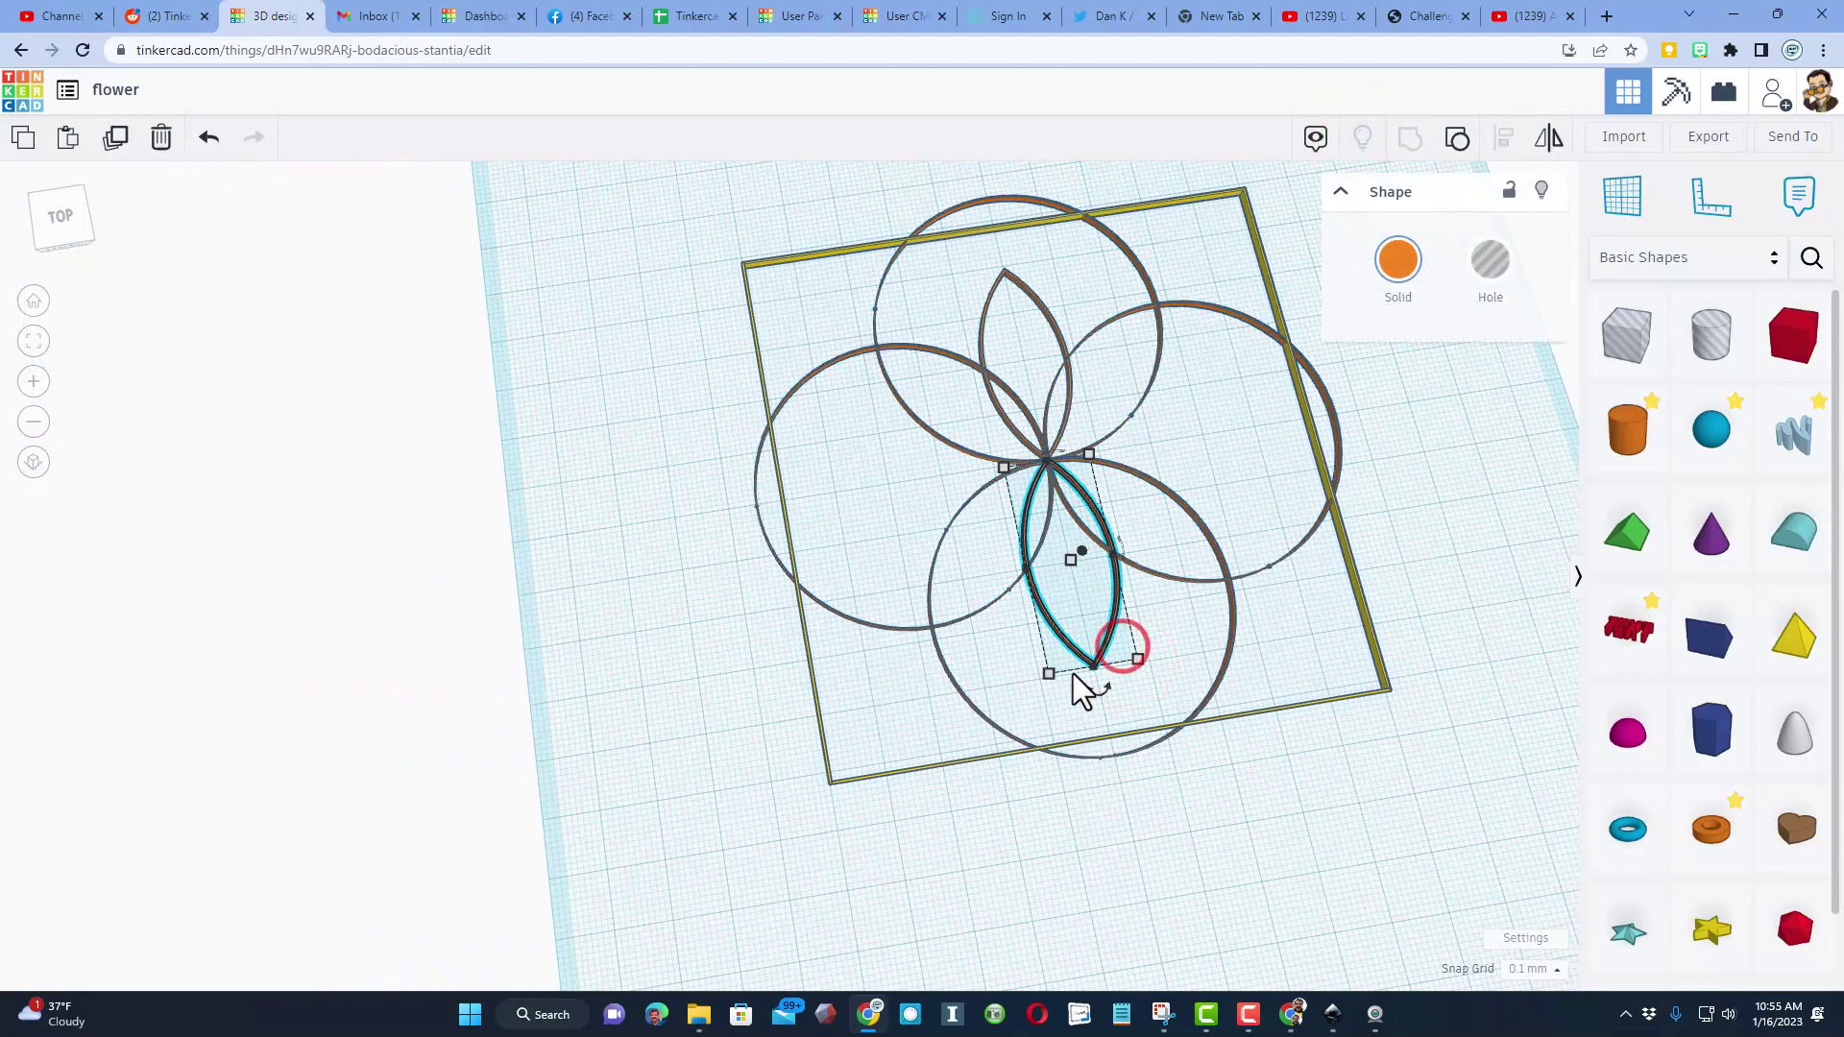
left_click(1021, 265, "shift")
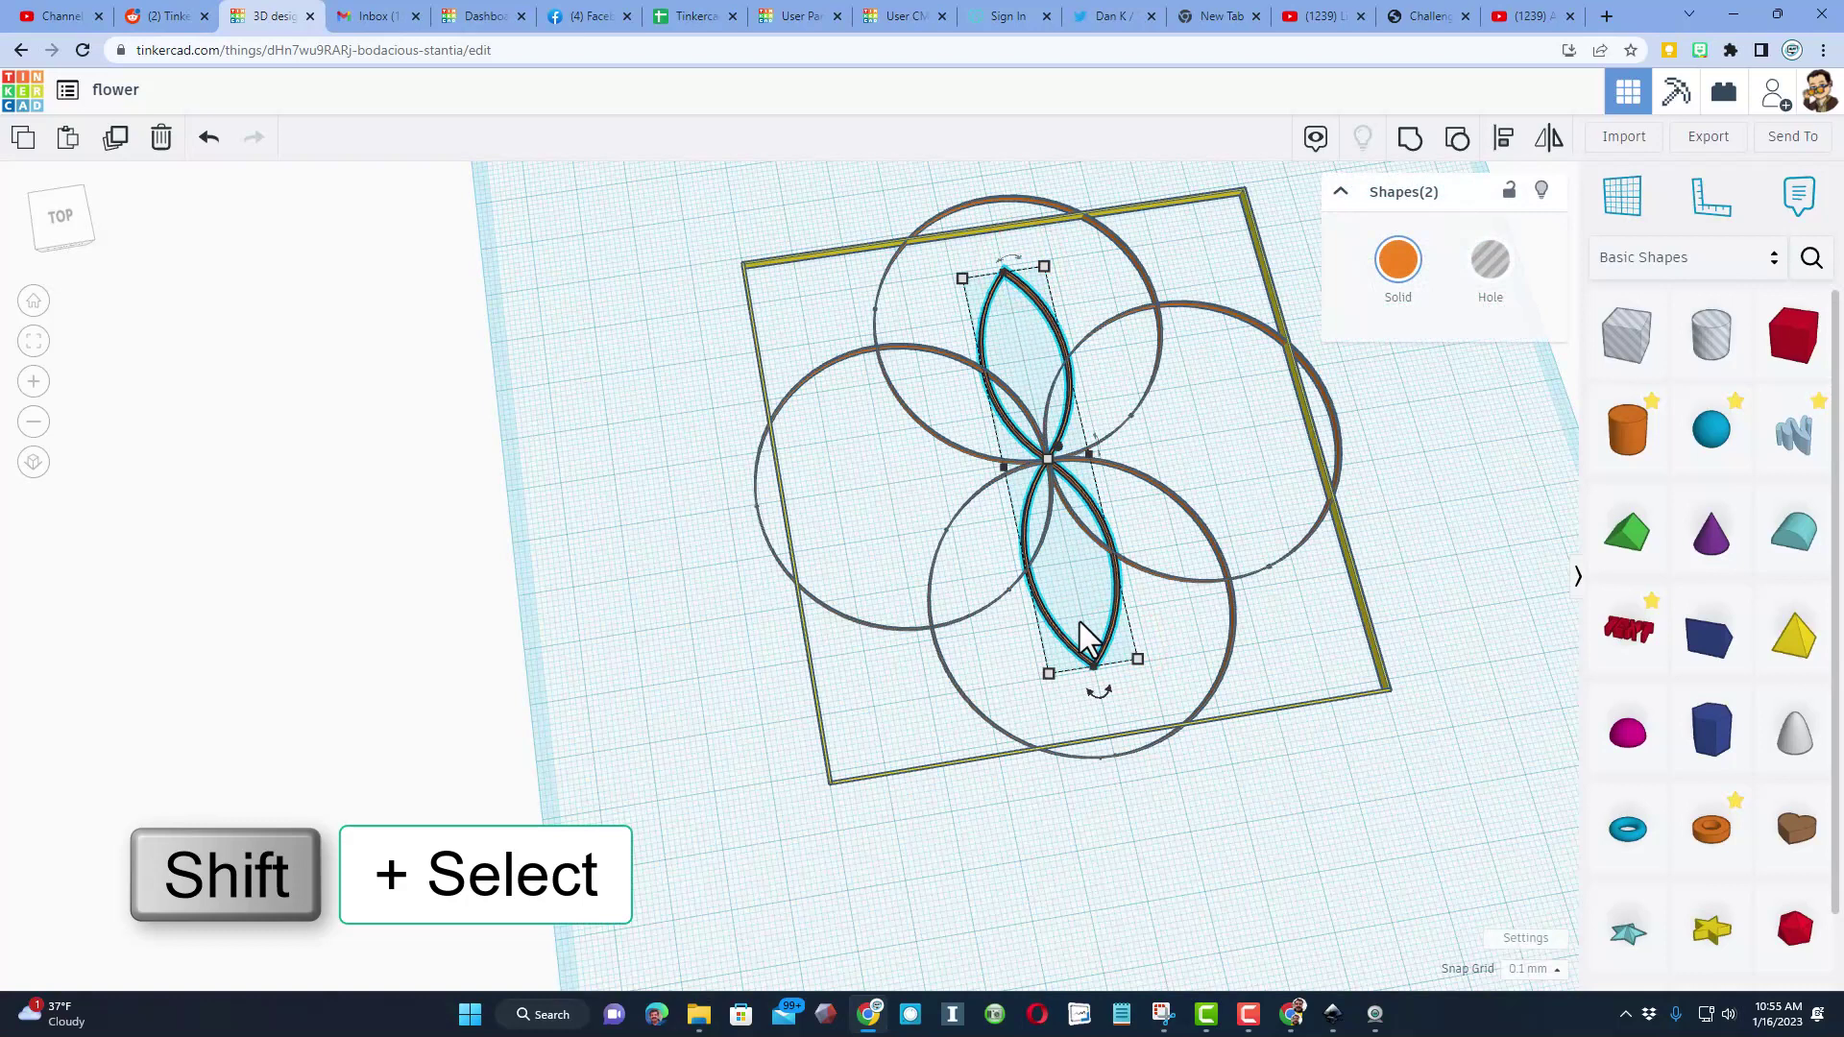
left_click_drag(1099, 695, 838, 498)
left_click(1264, 816)
right_click_drag(1306, 799, 1000, 405)
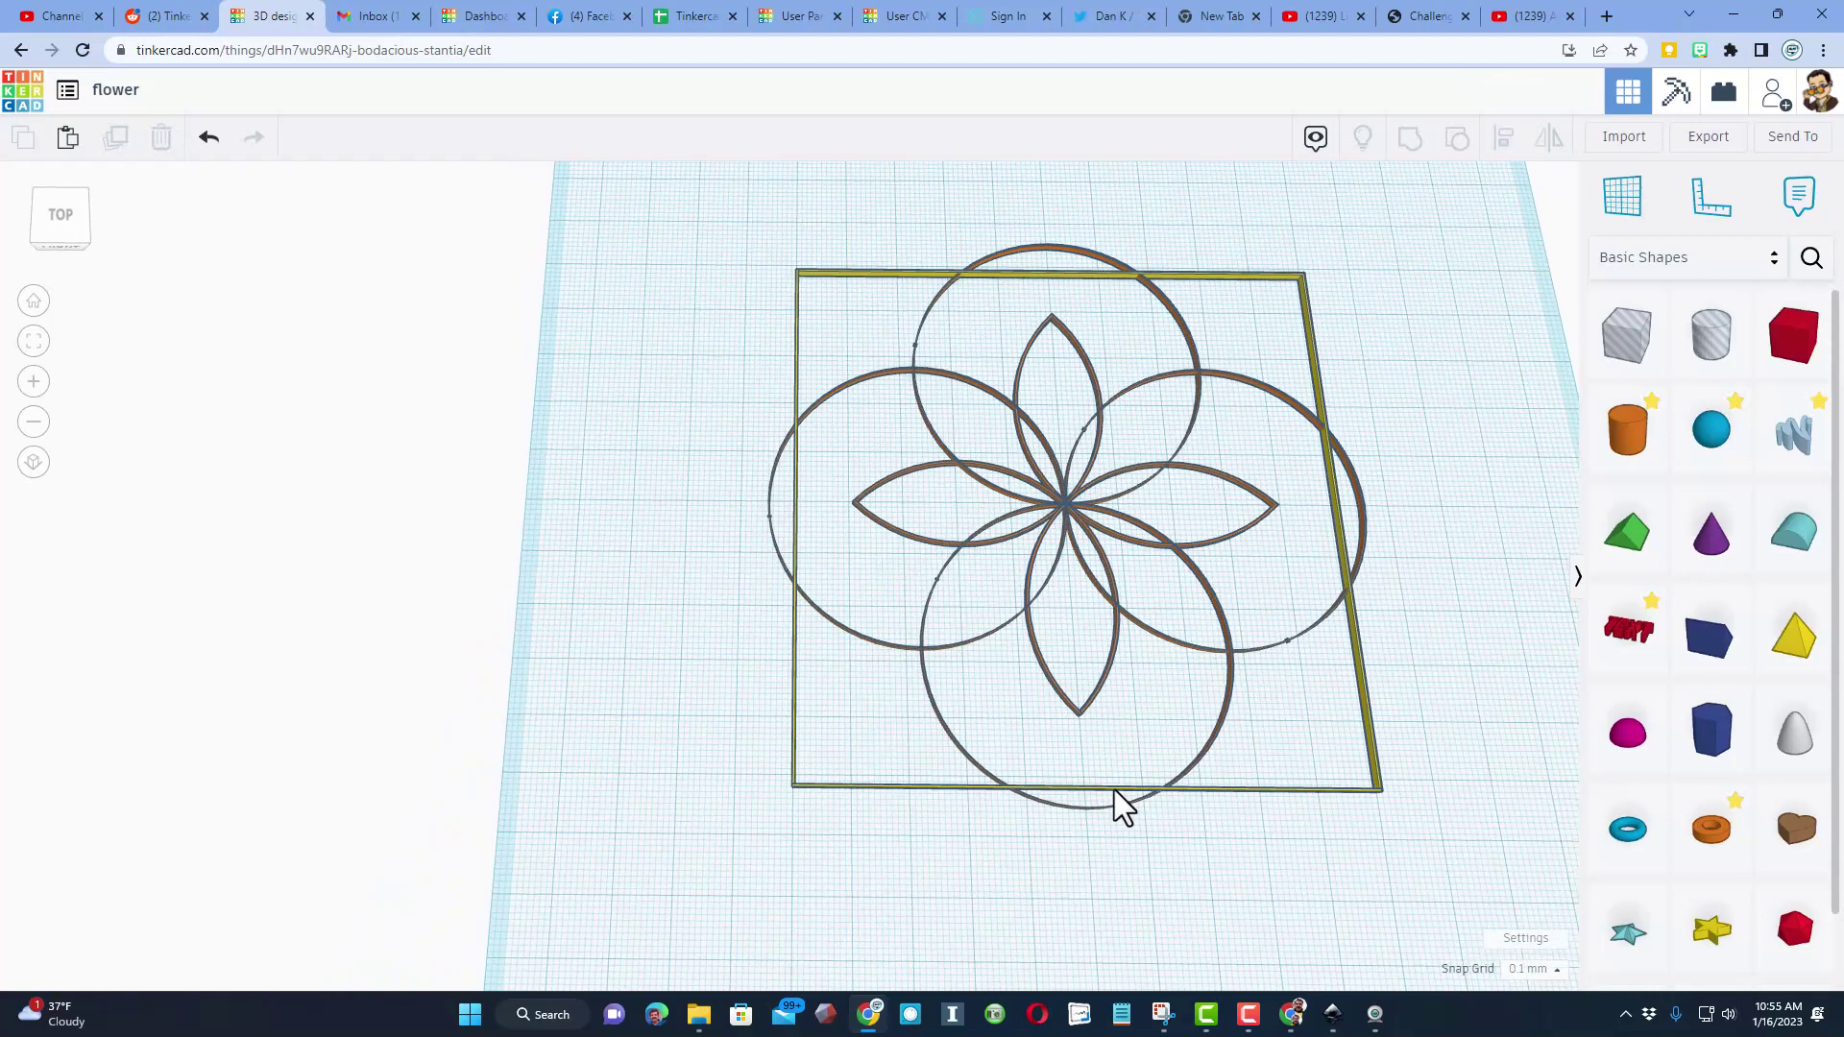
scroll(764, 186, "down", 2)
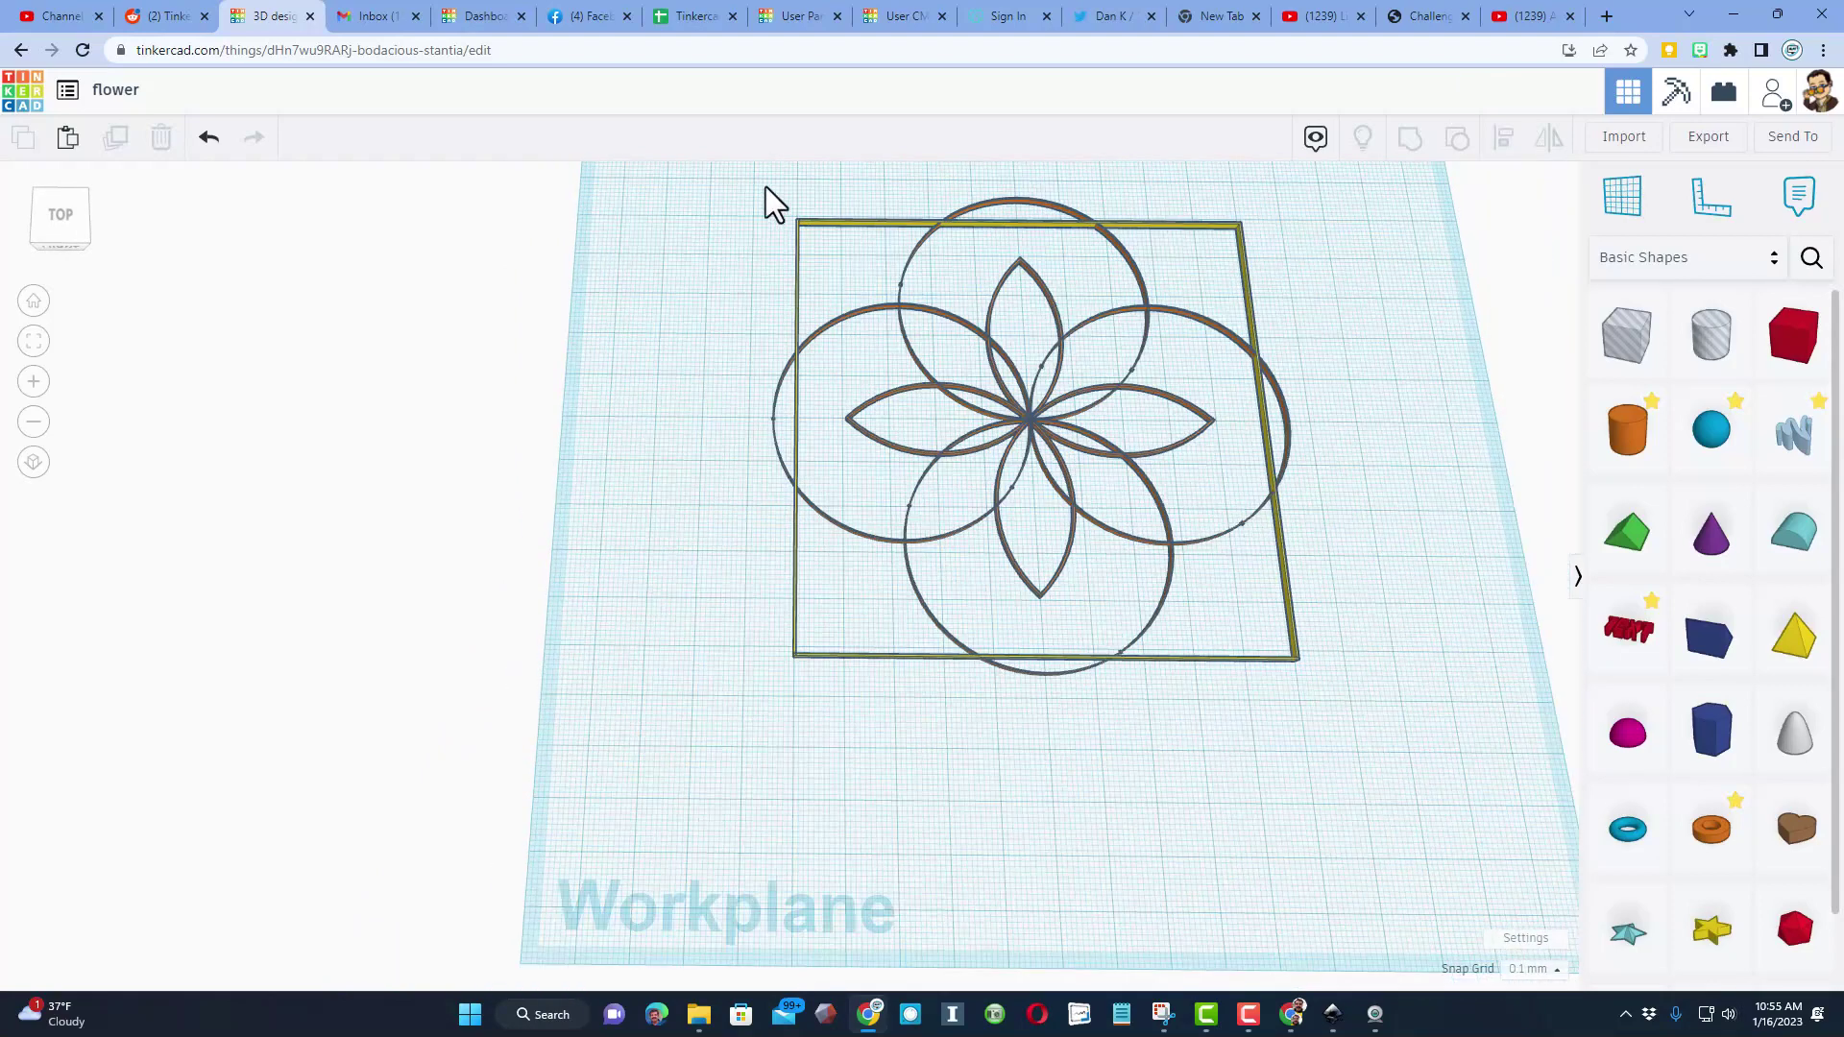
Set the snap grid to 5.0 mm and place a solid box on the workplane in front of the frame.
left_click(1532, 970)
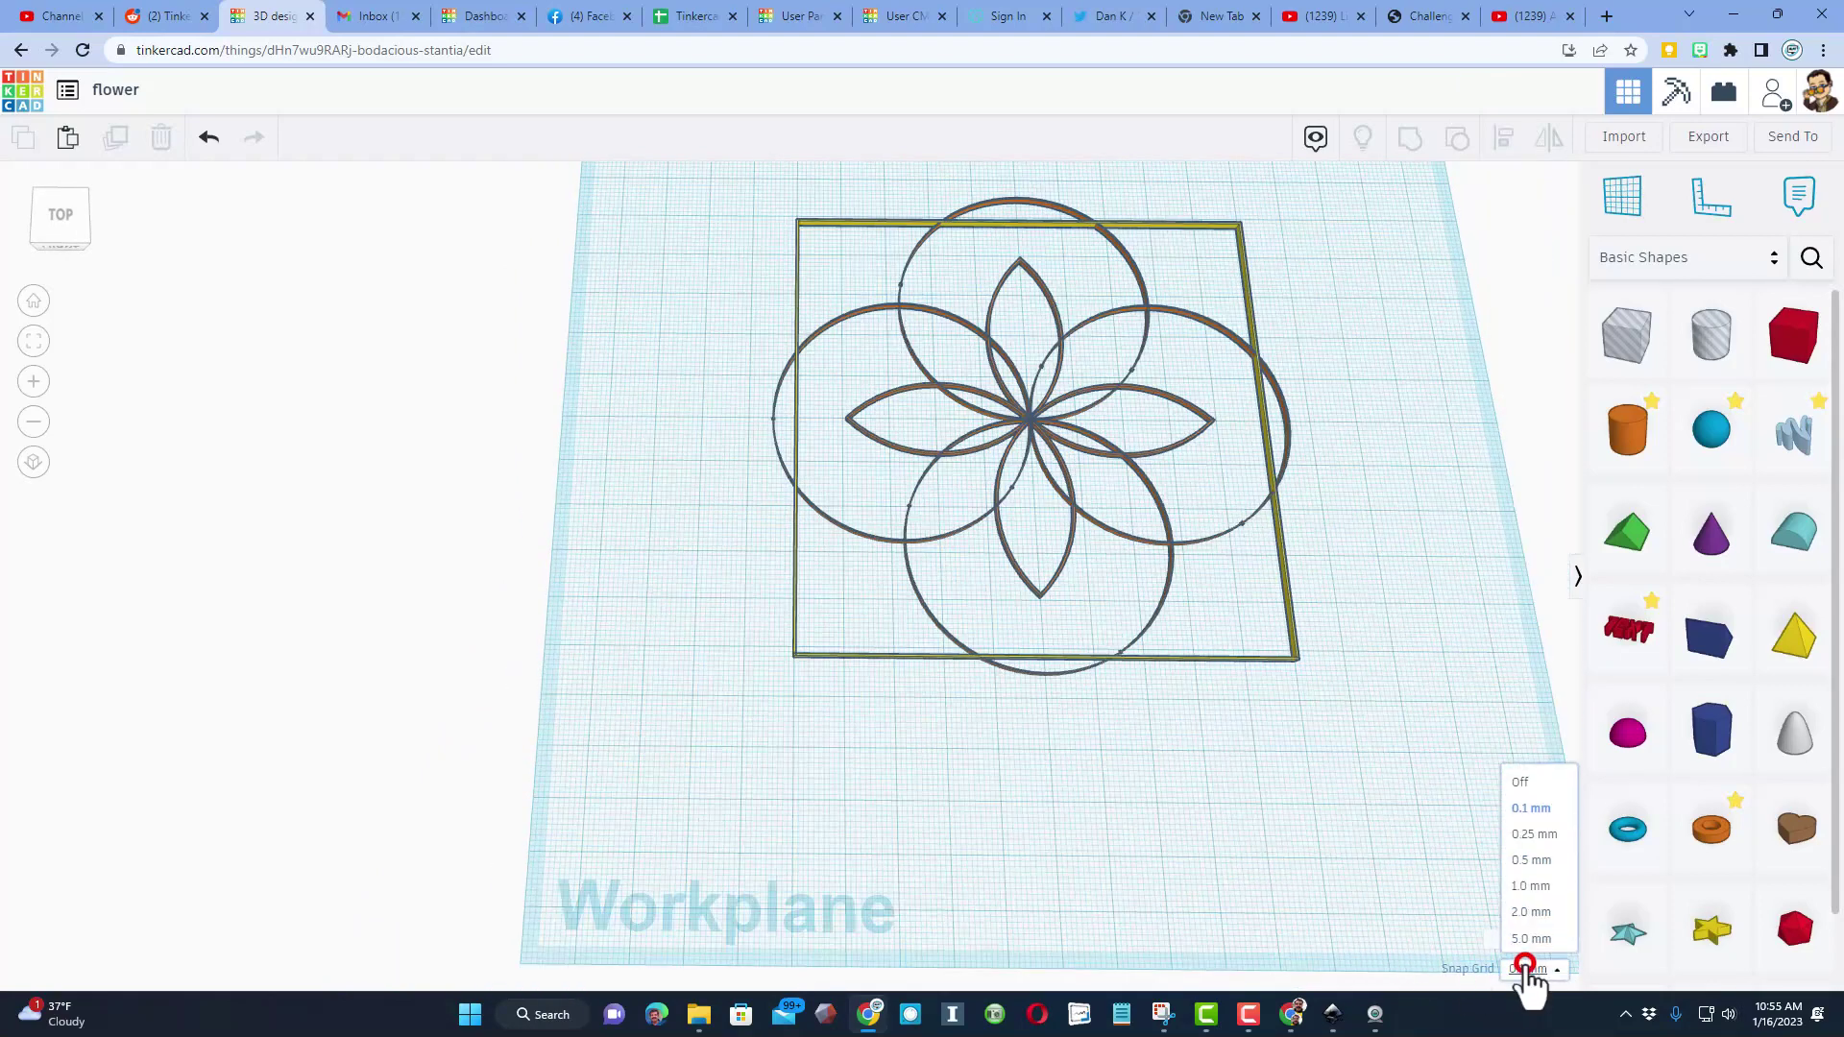
left_click(1531, 901)
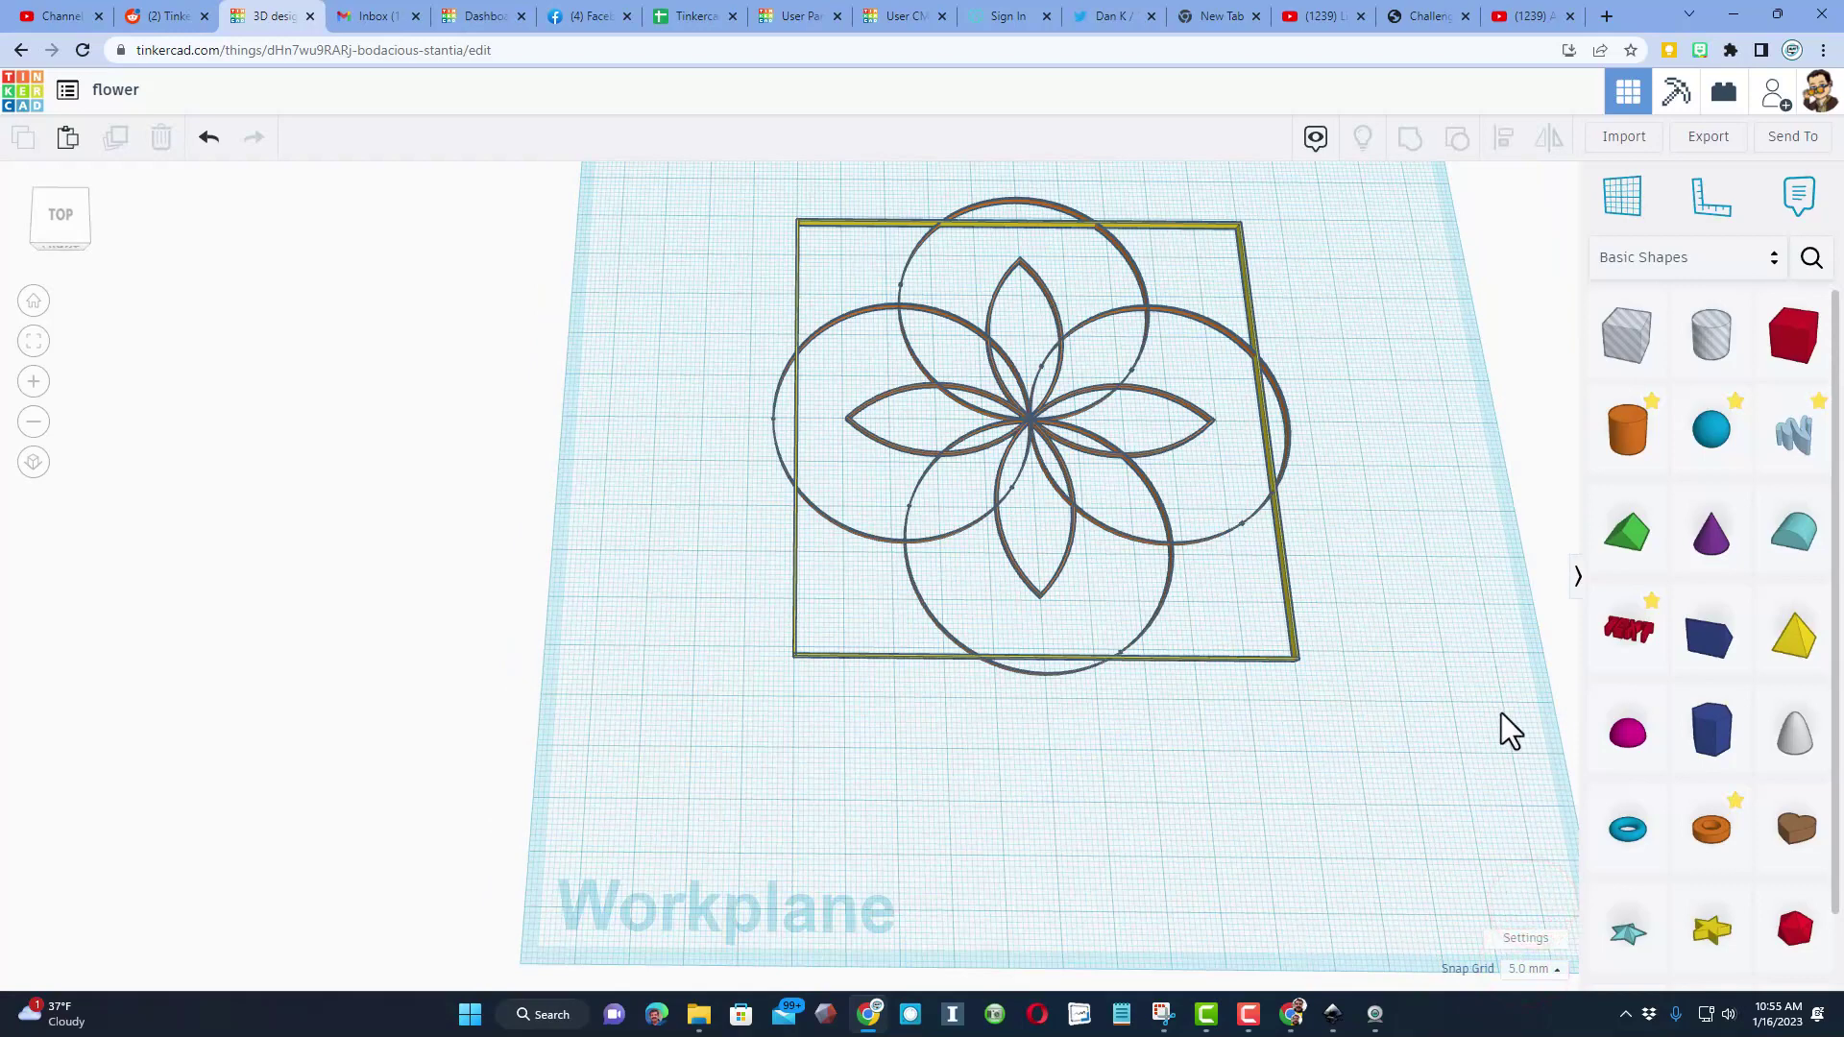
left_click_drag(1782, 331, 835, 786)
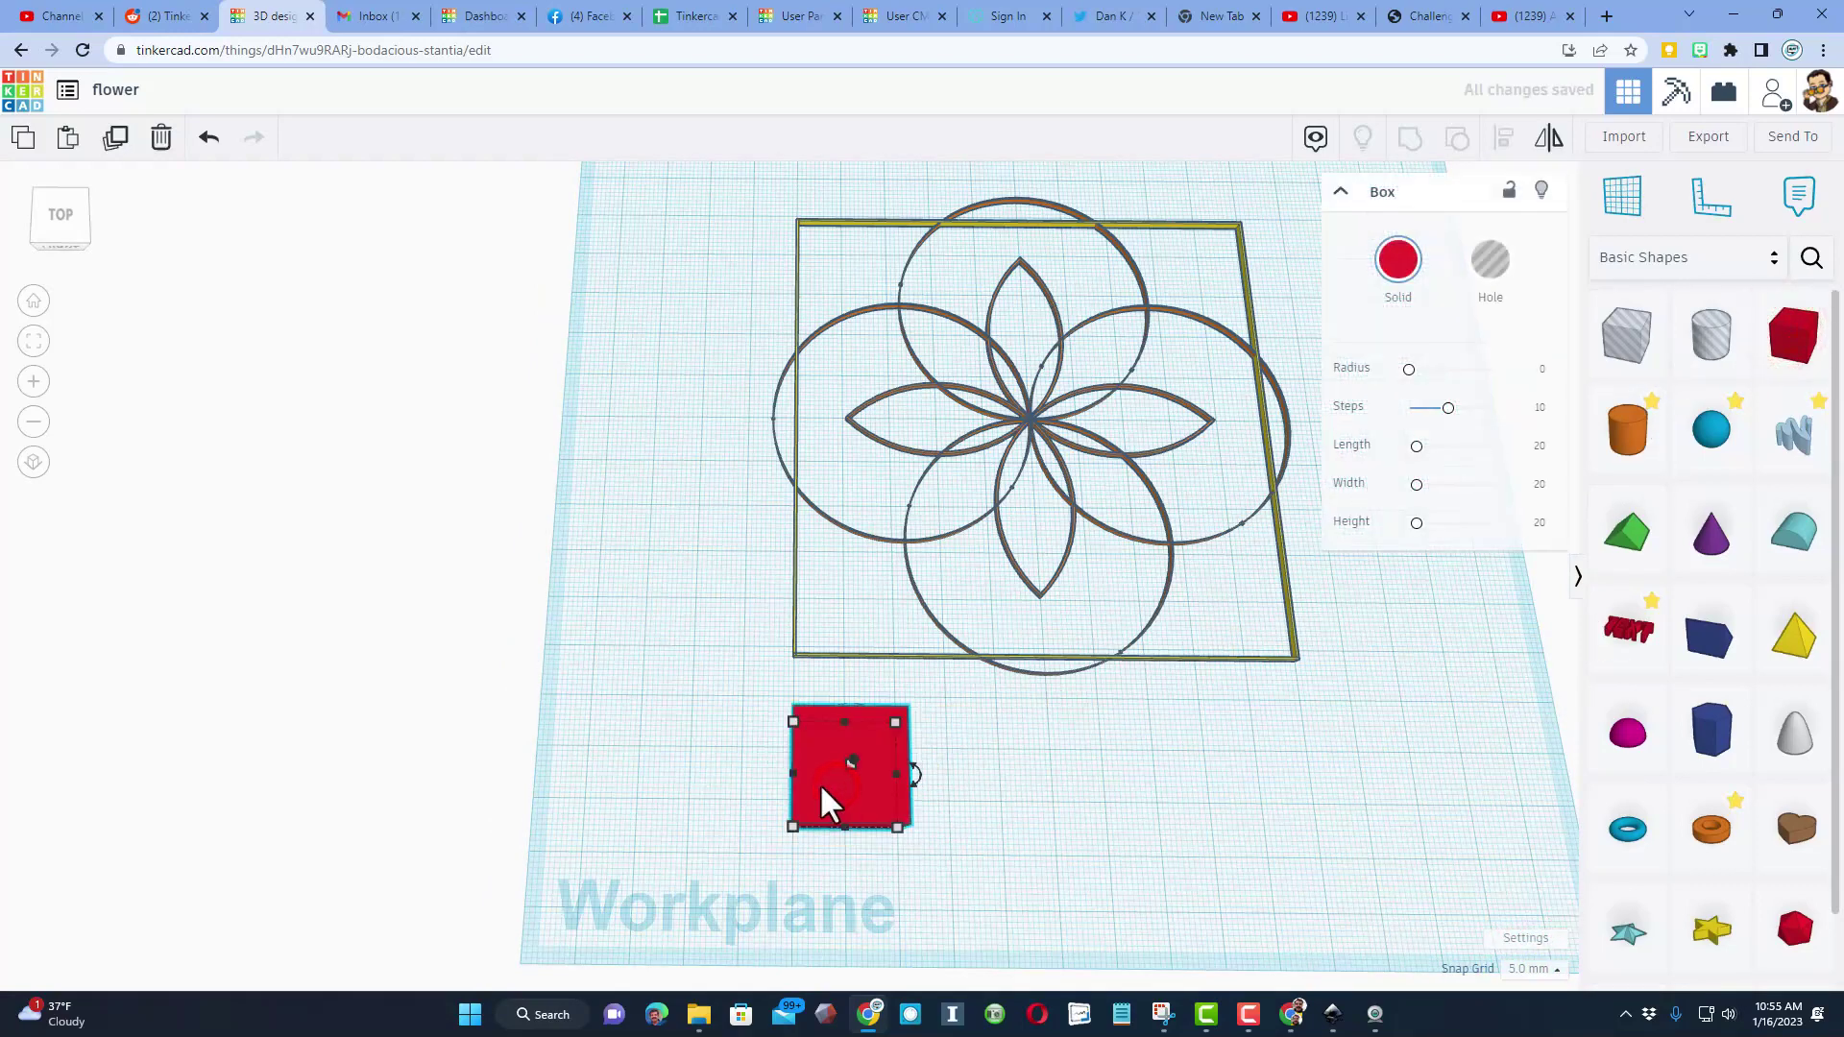
Resize the box into a thin strip 0.2 mm wide and 100 mm long.
mouse_move(789, 719)
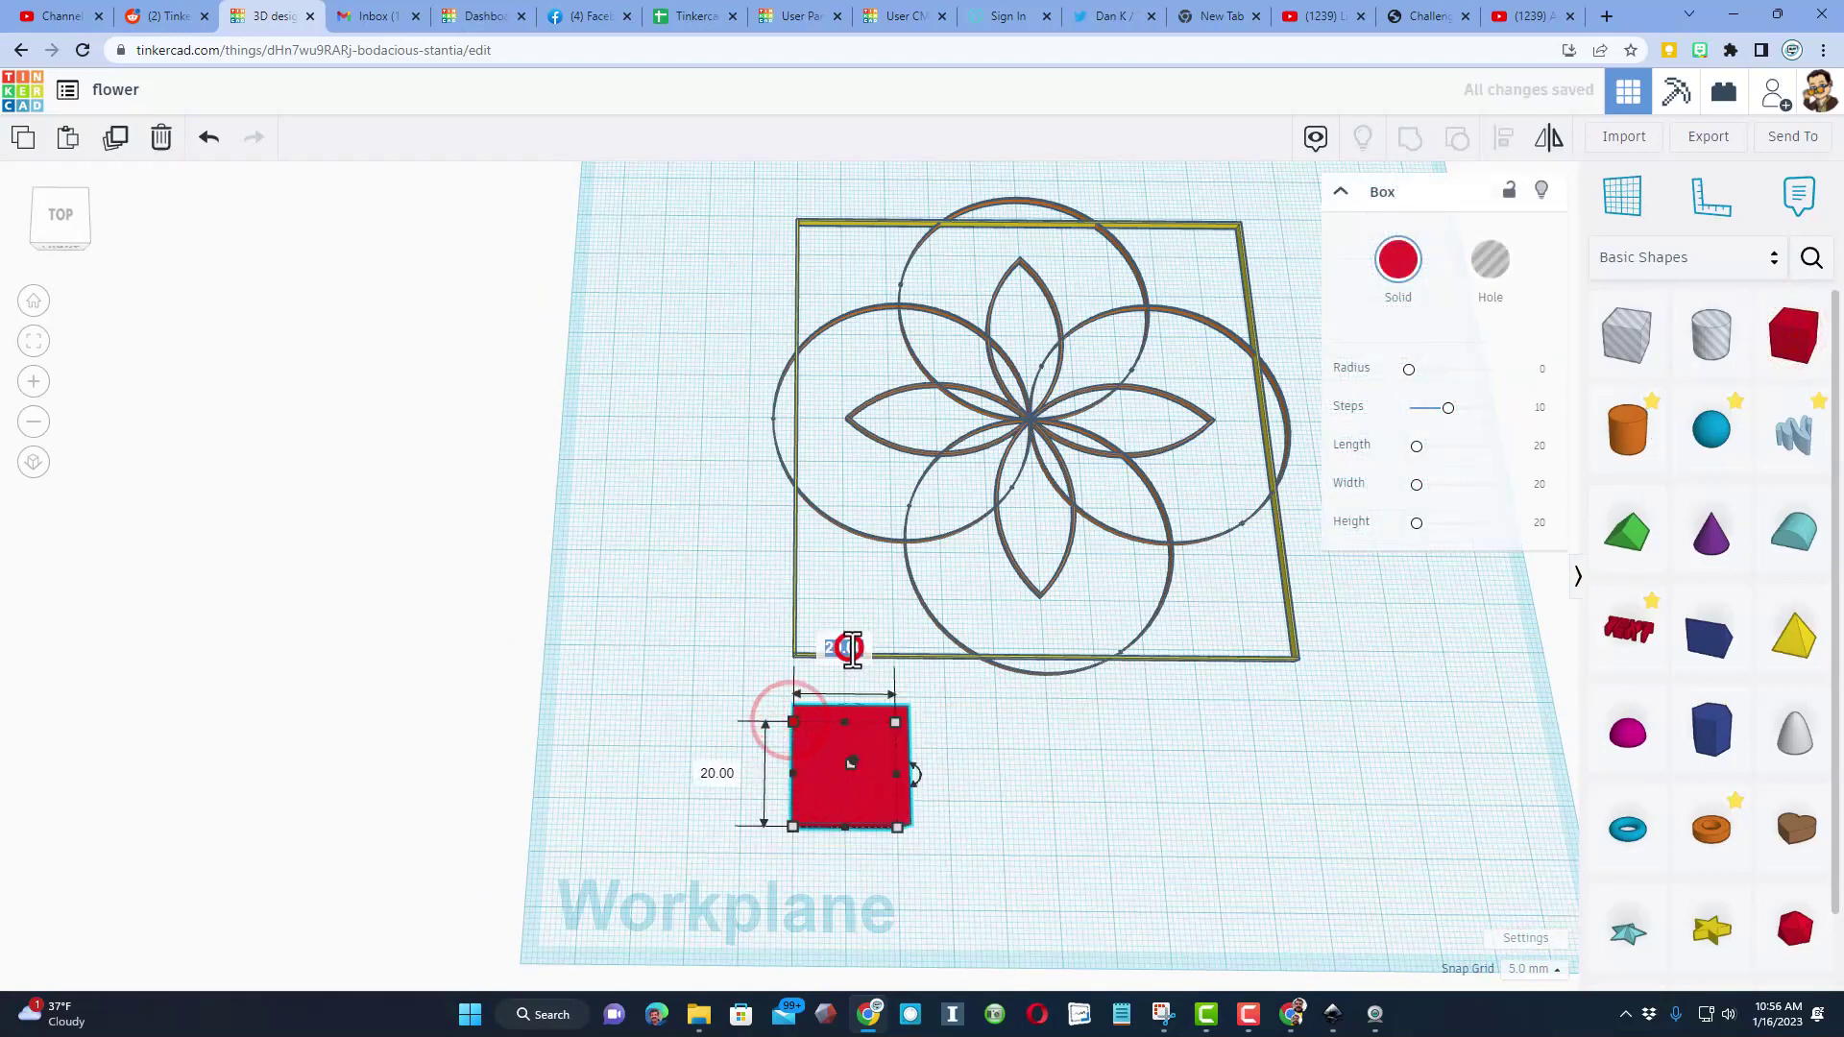
left_click(845, 647)
key("BackSpace")
type(".2")
key("Return")
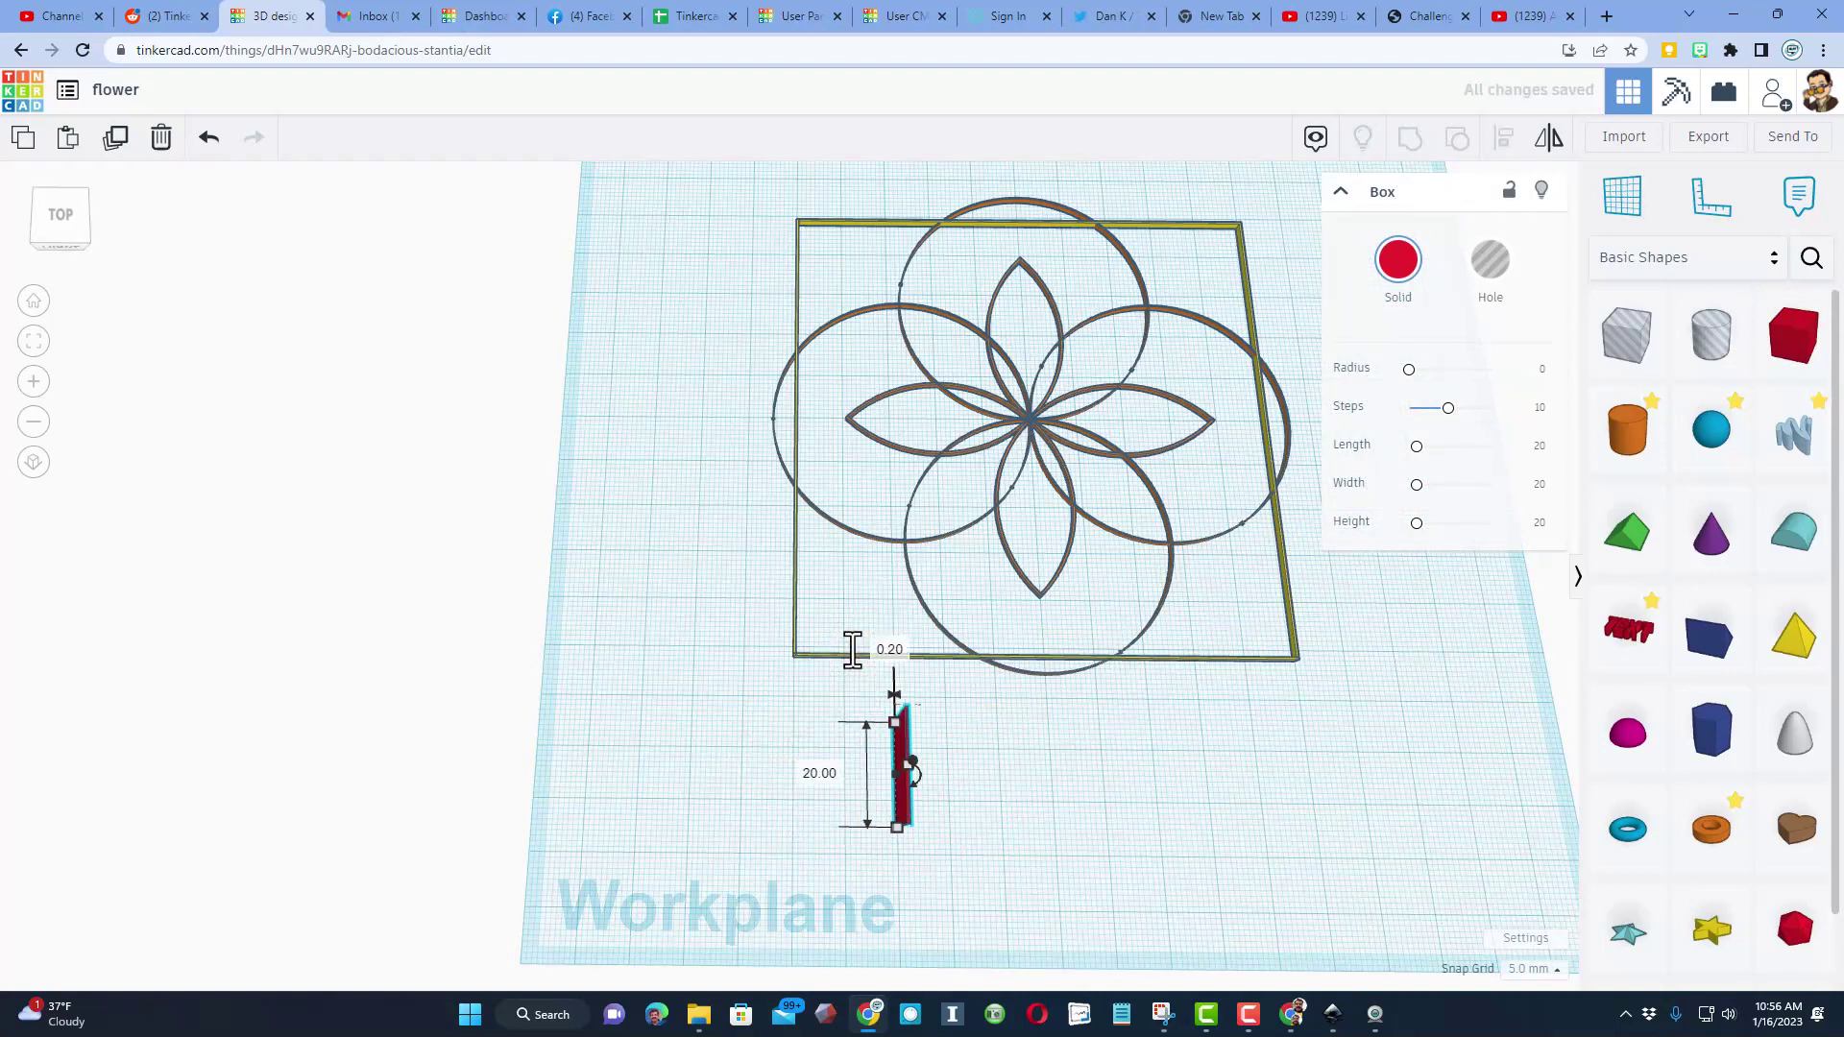
left_click(822, 773)
type("100")
key("Return")
left_click(664, 738)
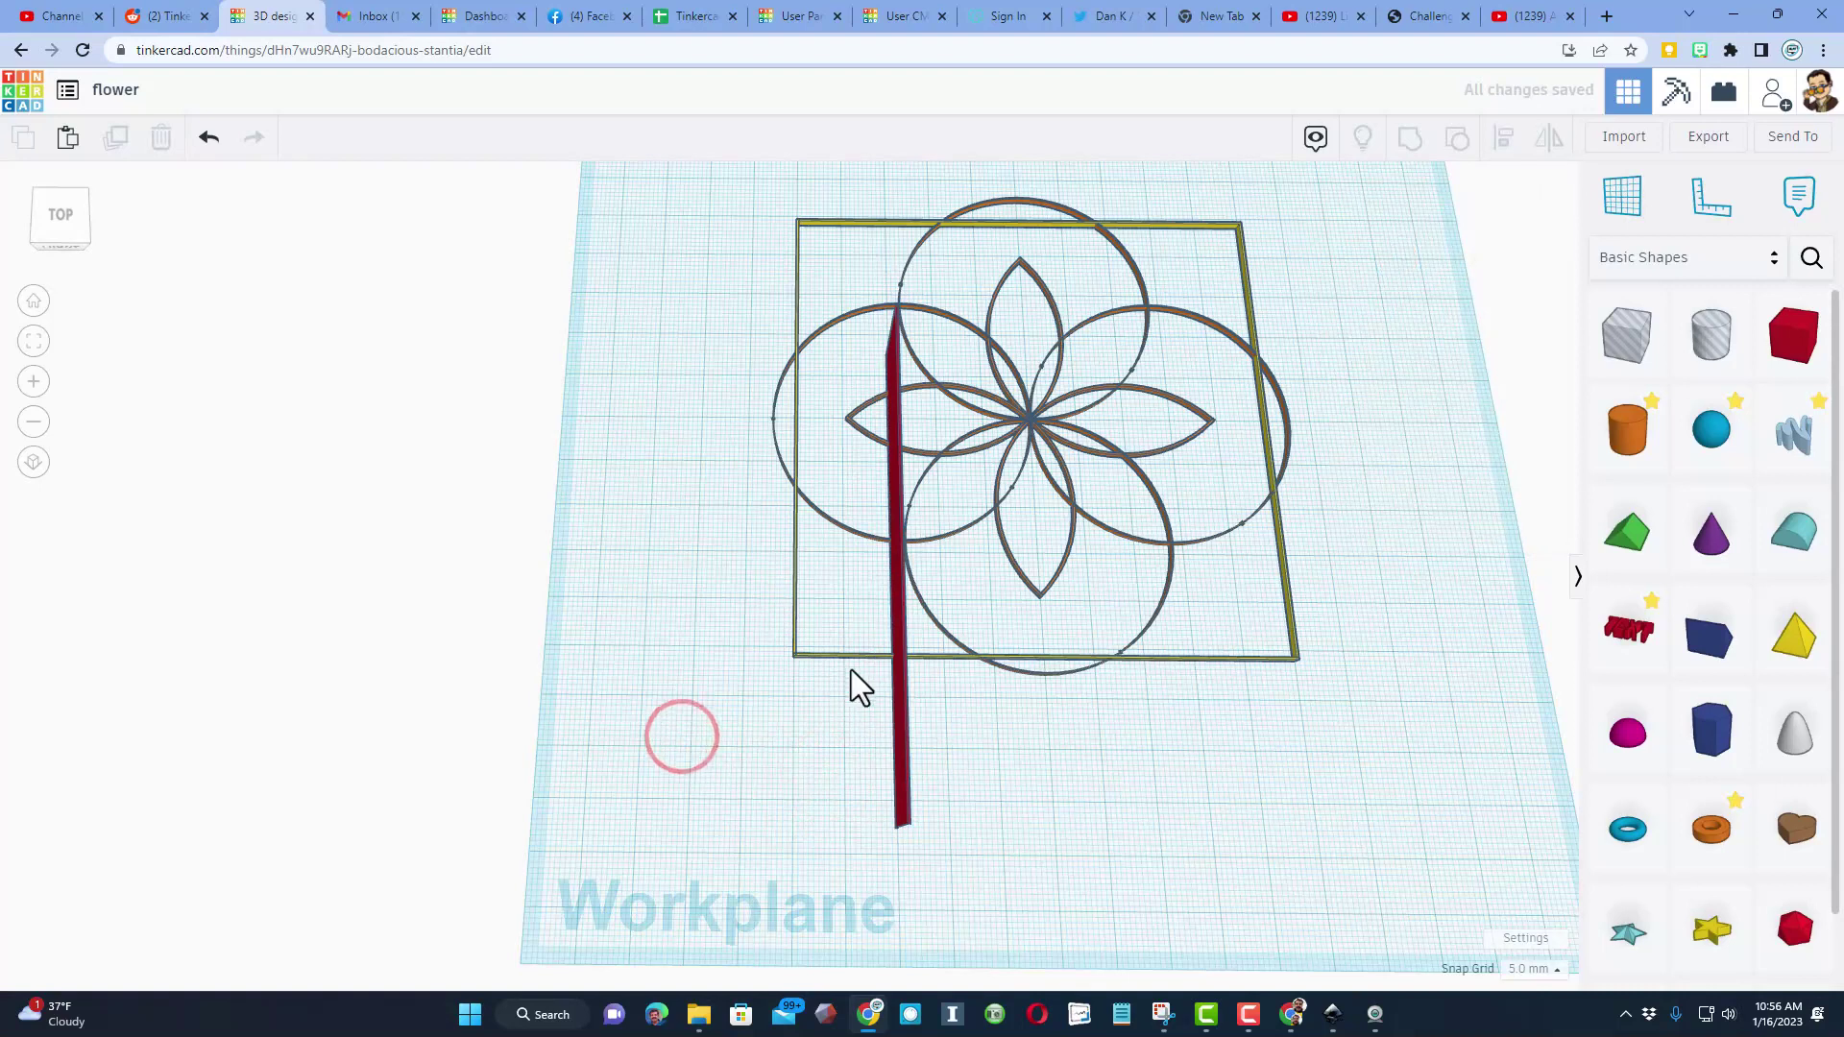
Align the strip with the square frame along its front and left edges.
left_click_drag(826, 661, 790, 645)
scroll(1286, 435, "down", 1)
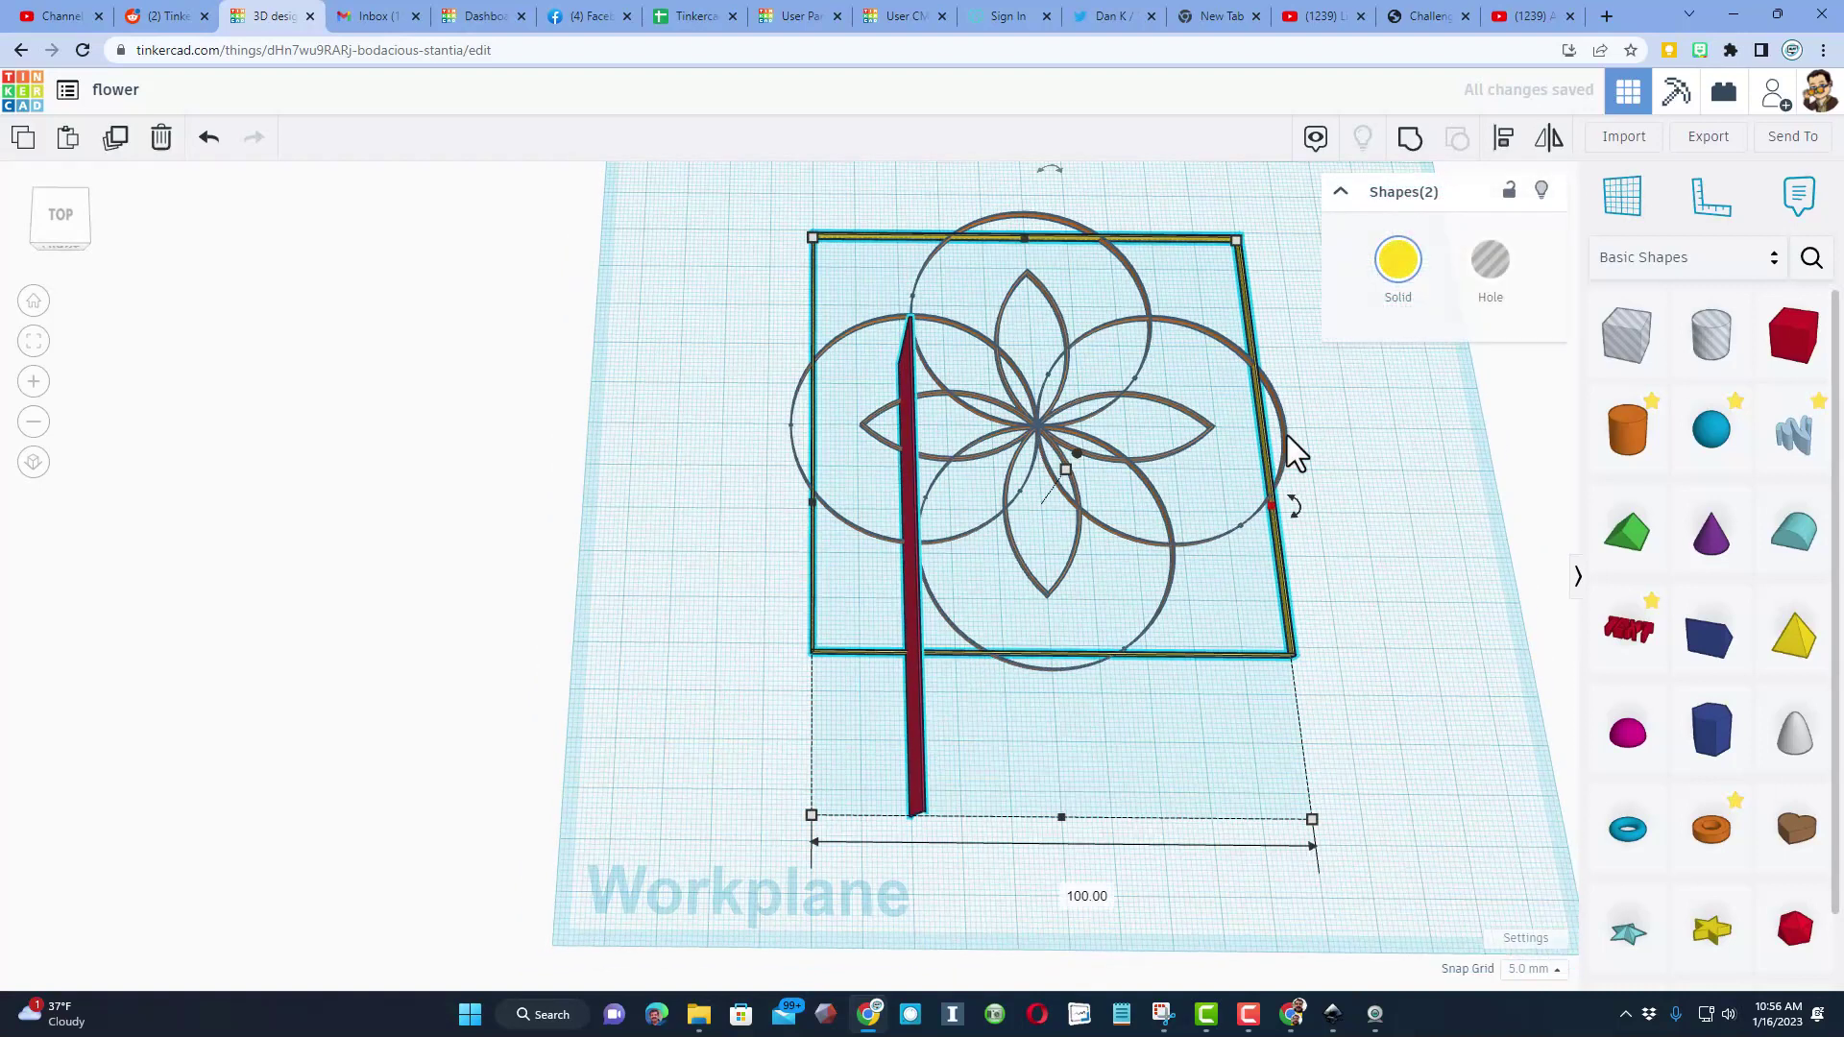
left_click(1504, 125)
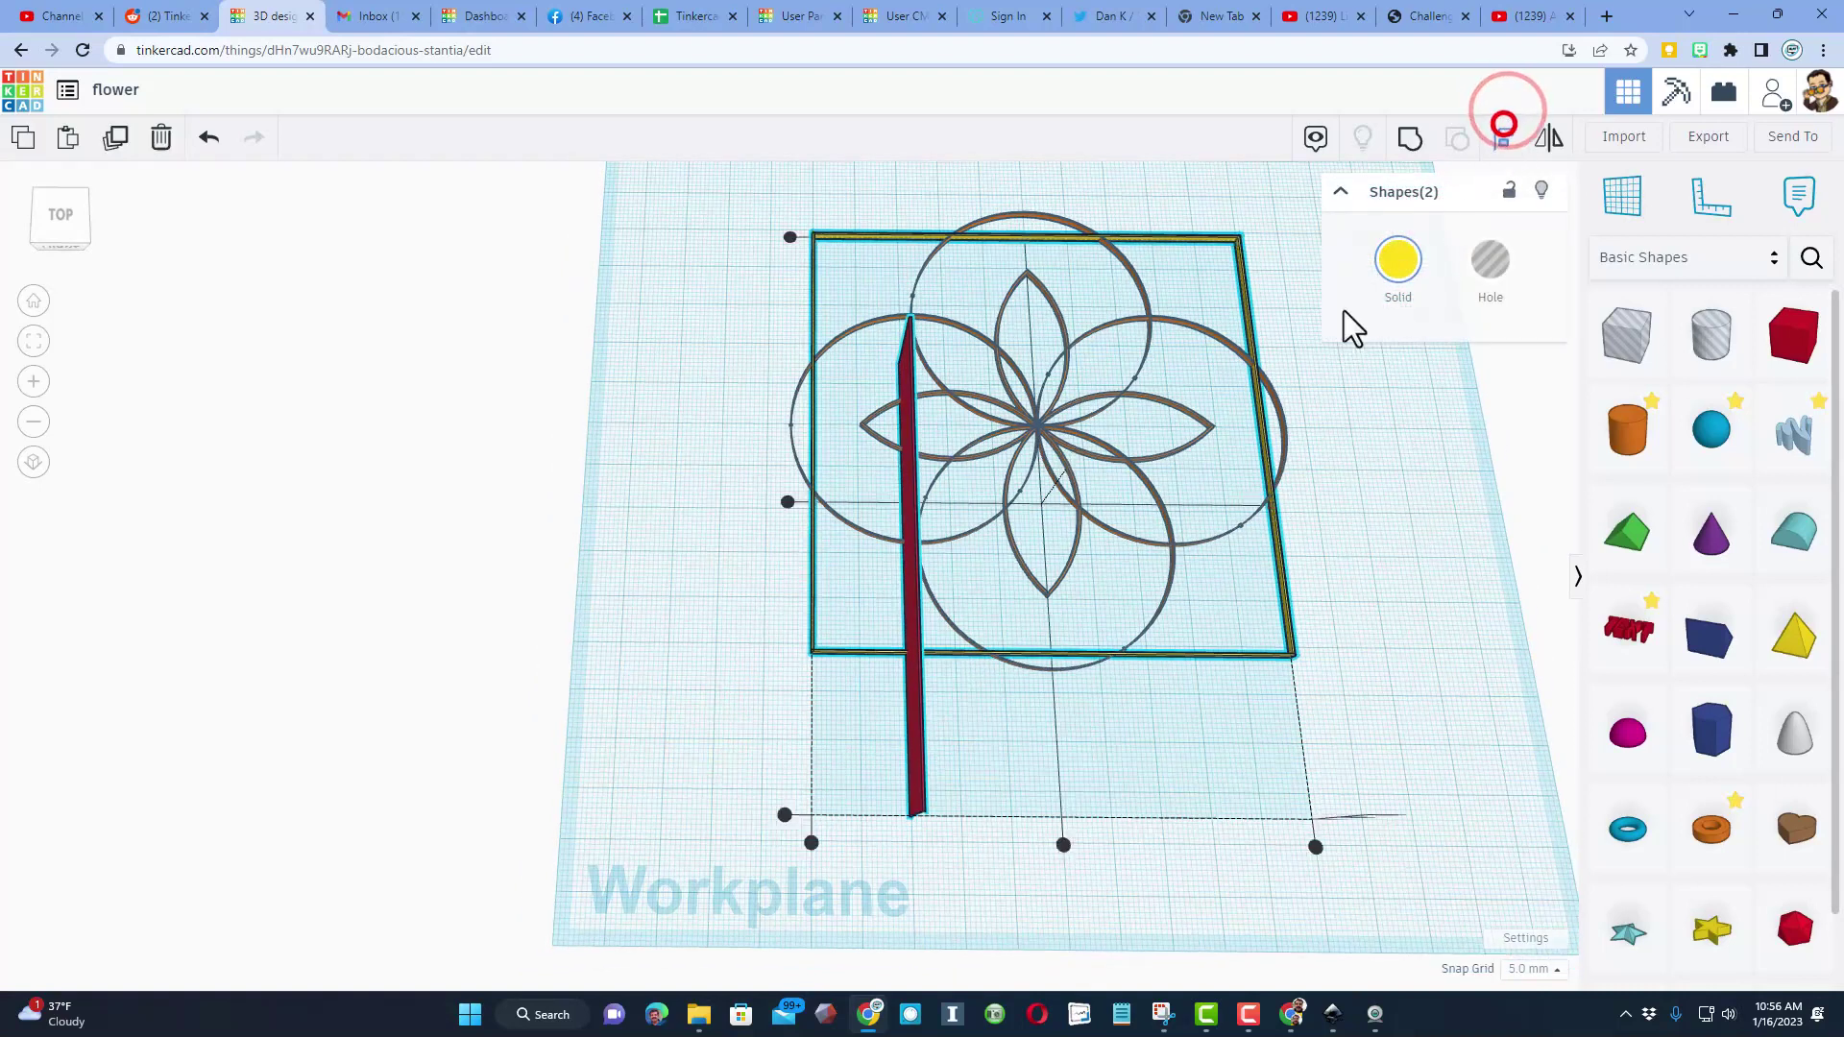
left_click(791, 649)
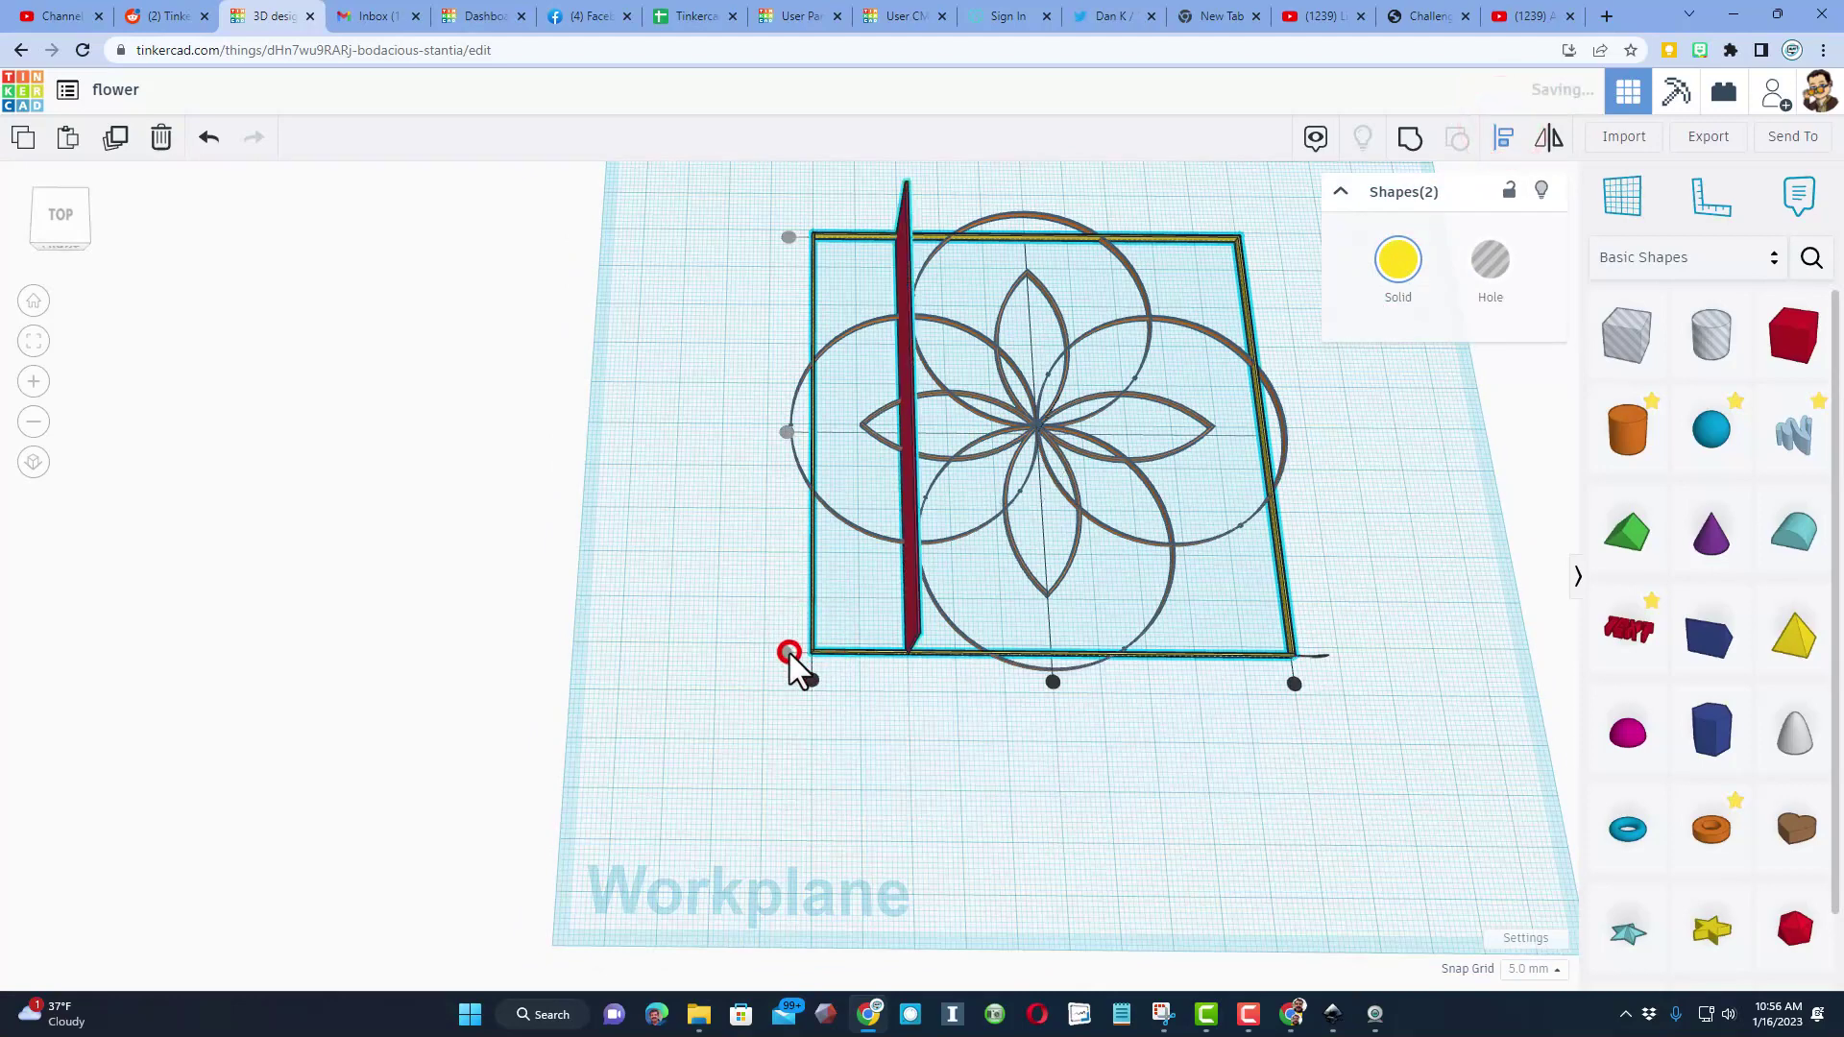
left_click(813, 679)
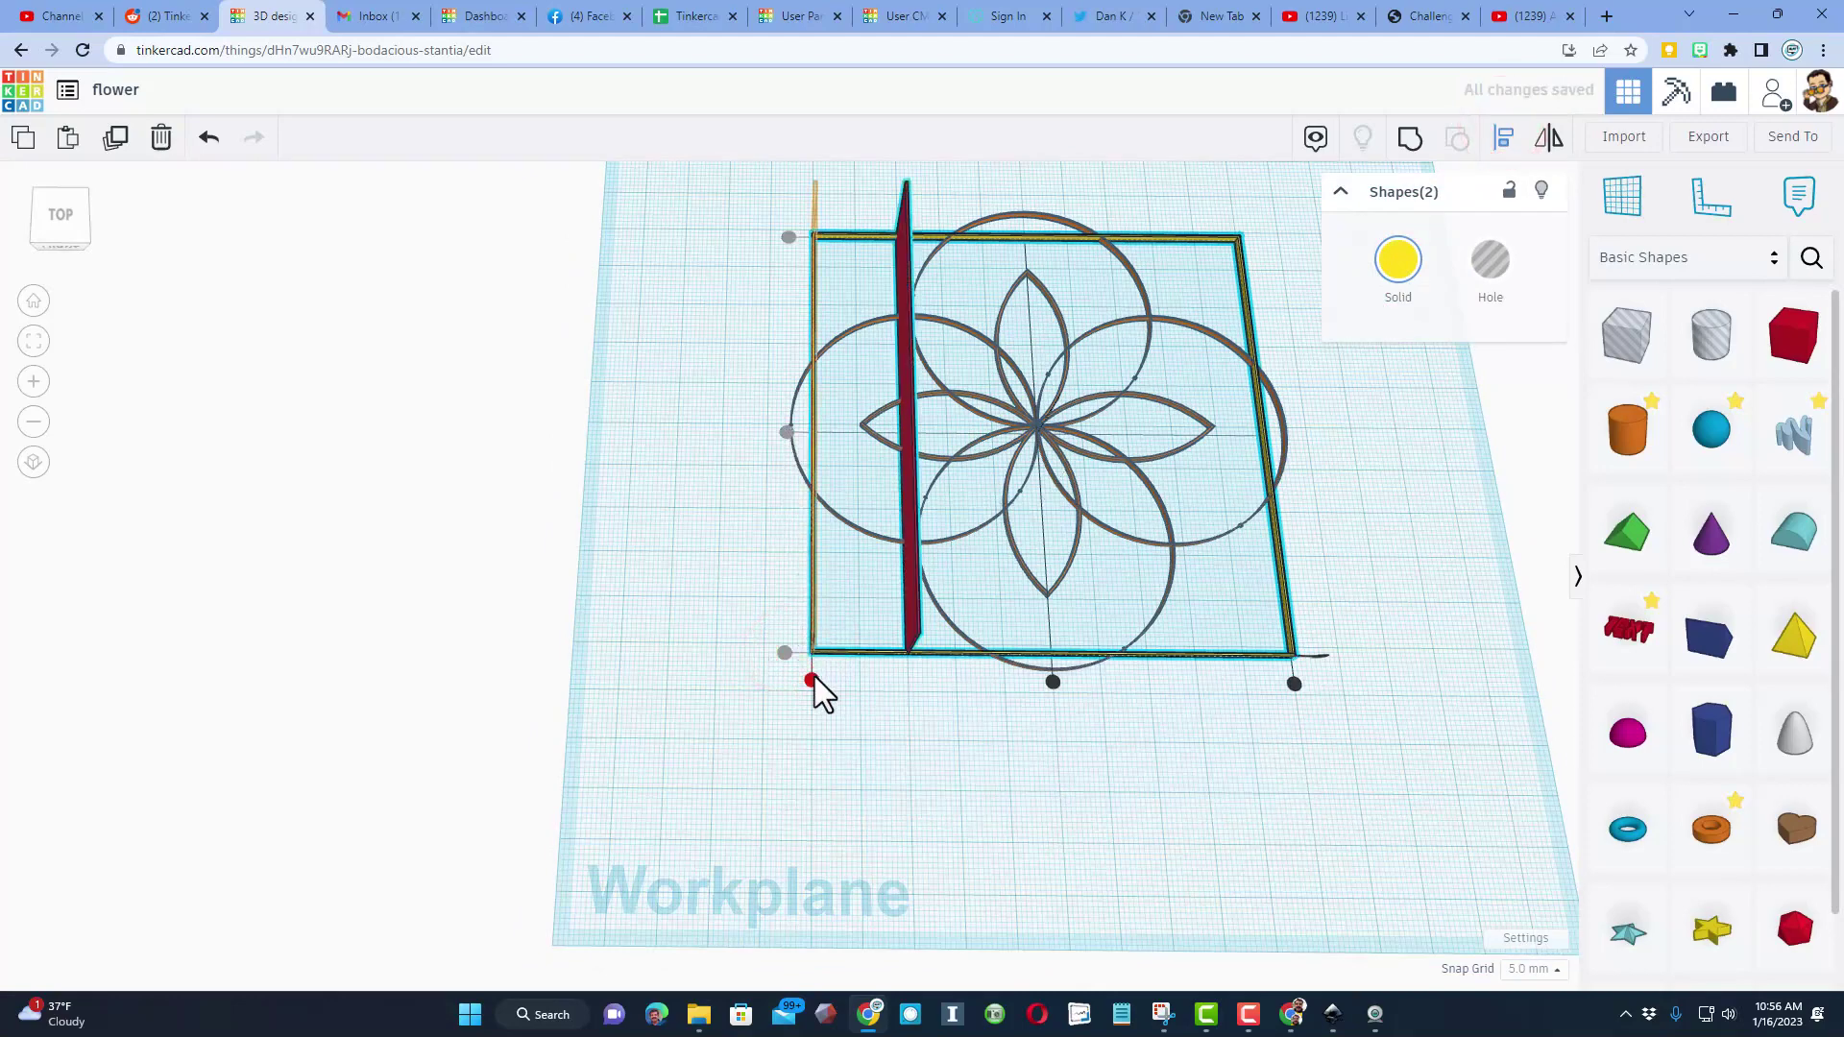
left_click(753, 620)
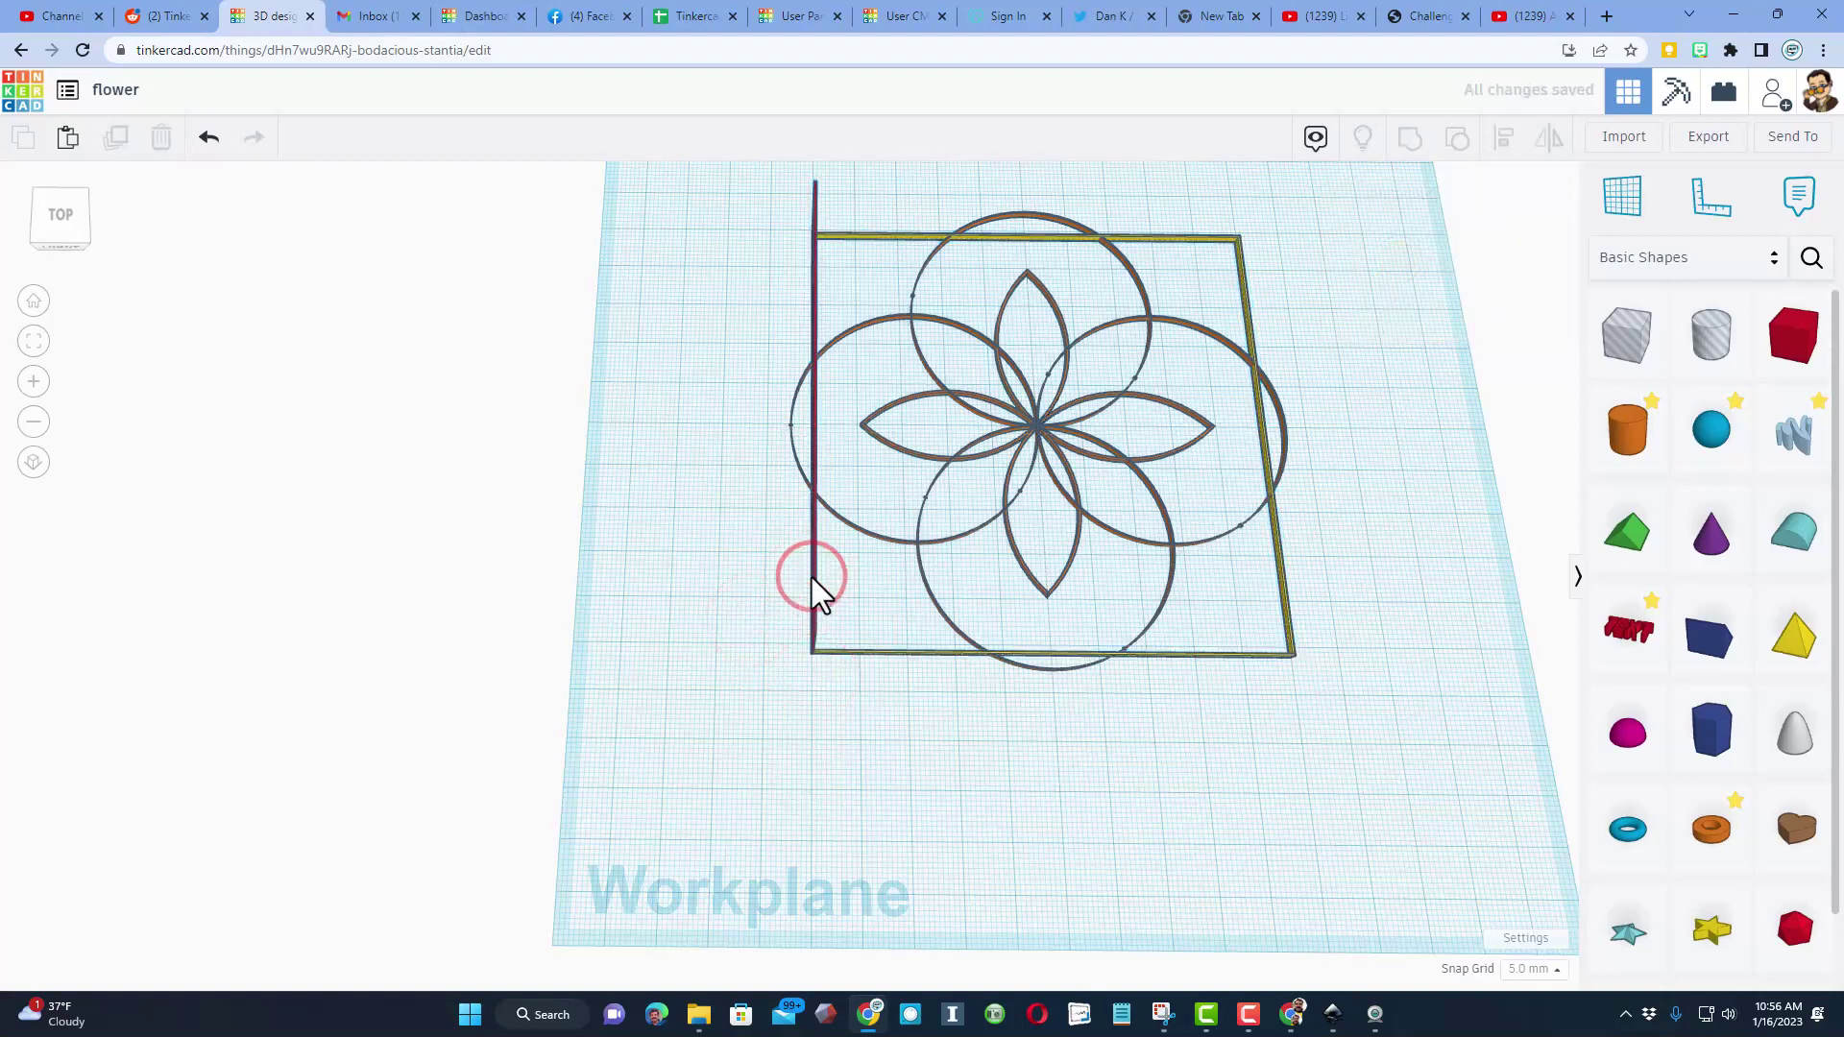
Move the strip 10 mm inward from the frame's left edge and set its height to 2 mm.
right_click_drag(810, 578, 832, 538)
left_click(831, 538)
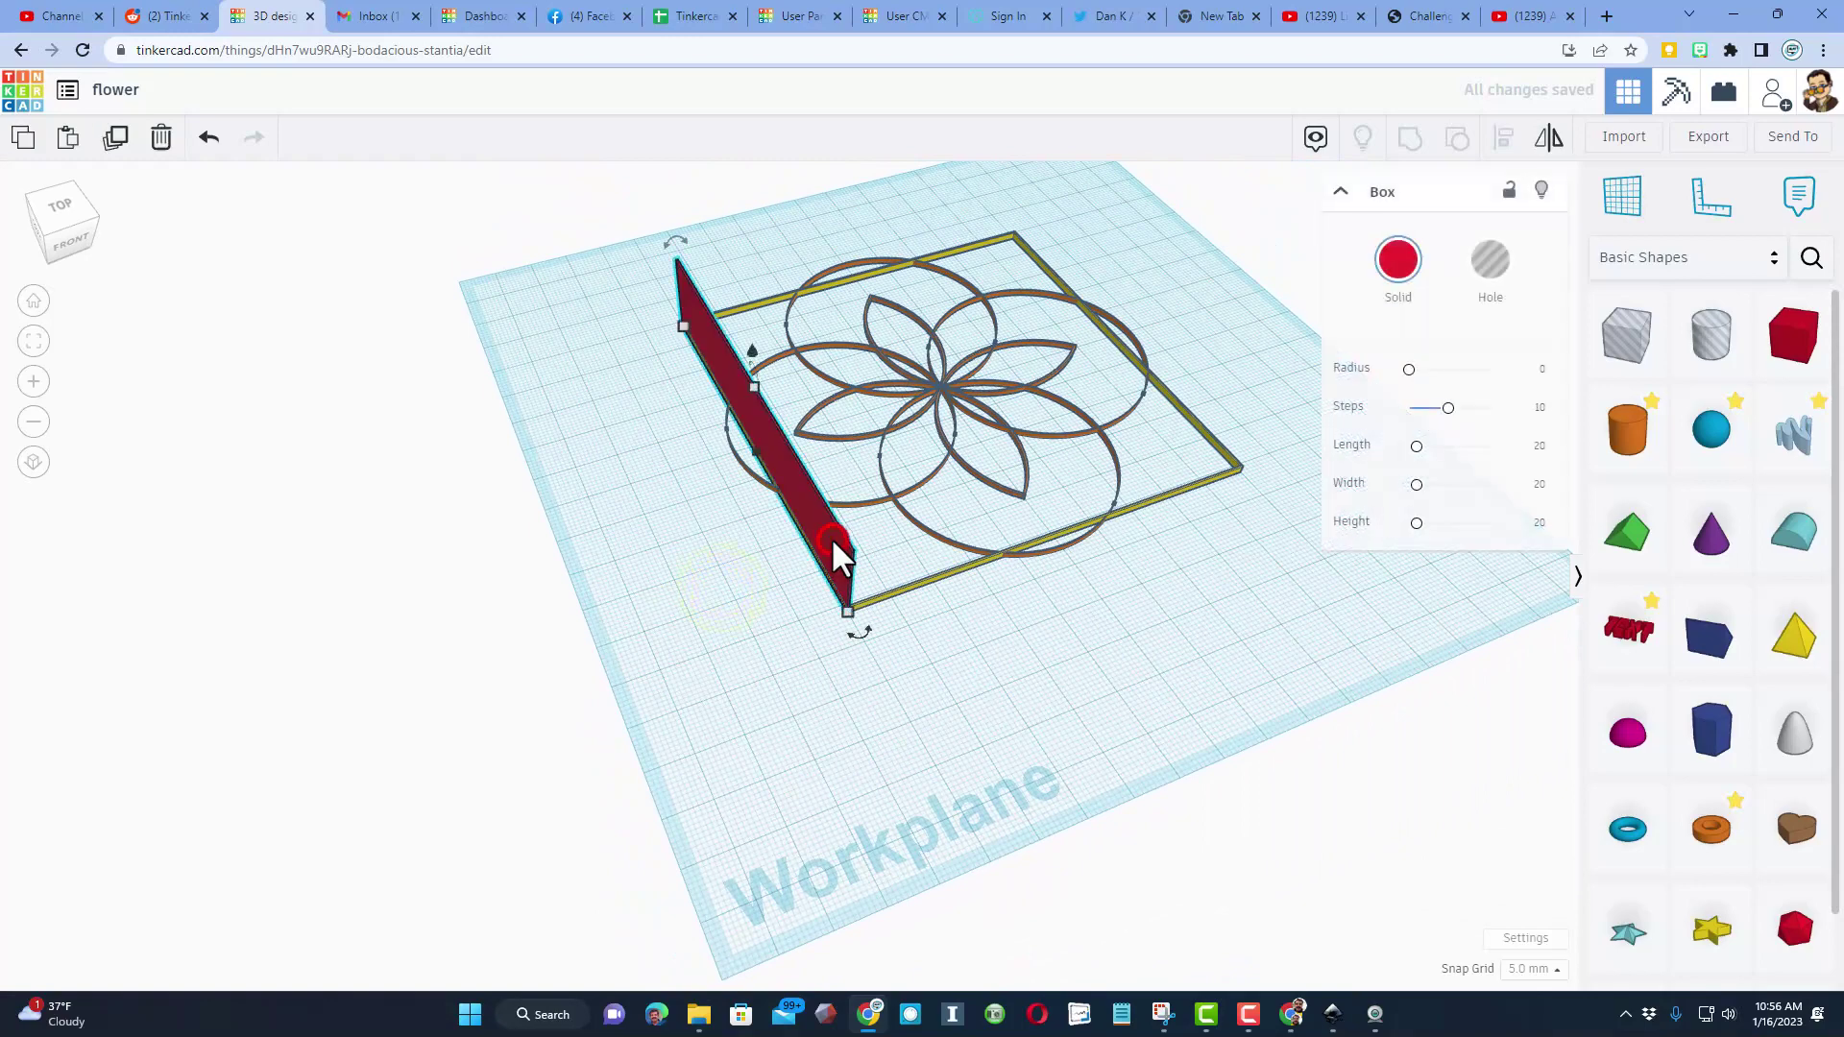
key("Right")
key("Right")
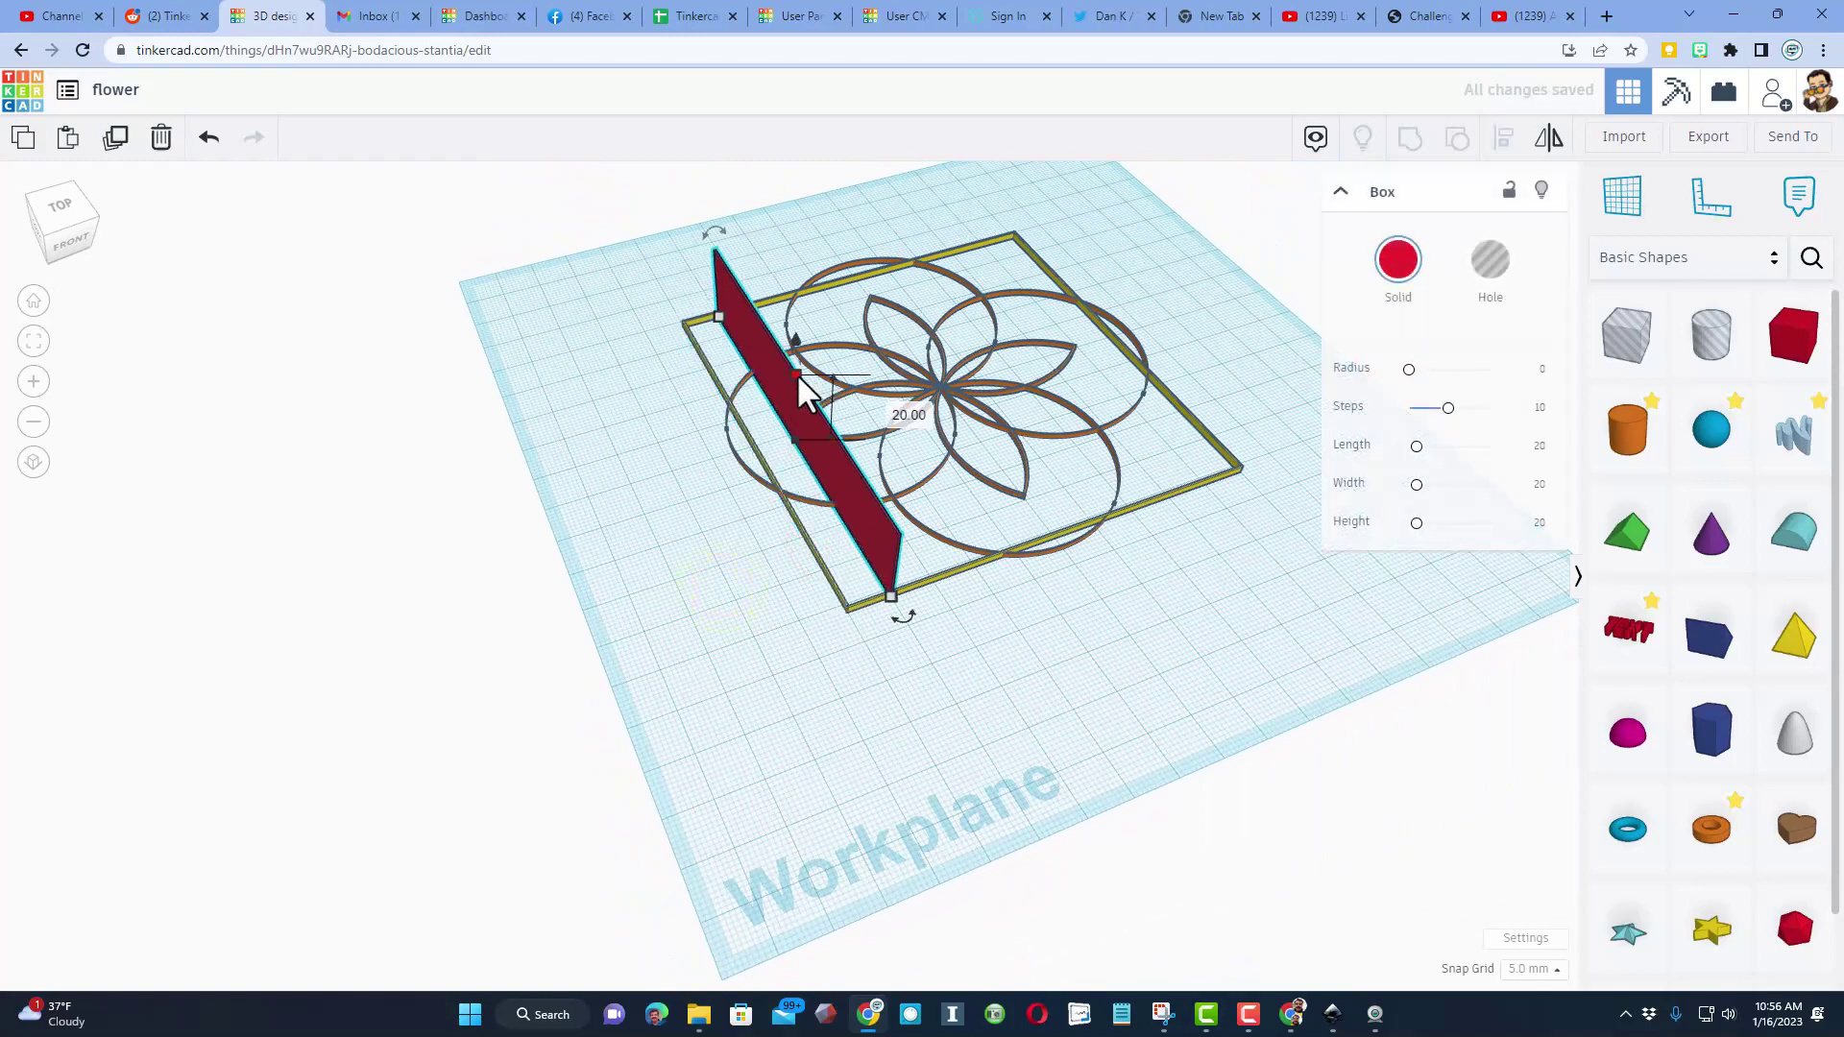
left_click(892, 407)
type("2")
key("Return")
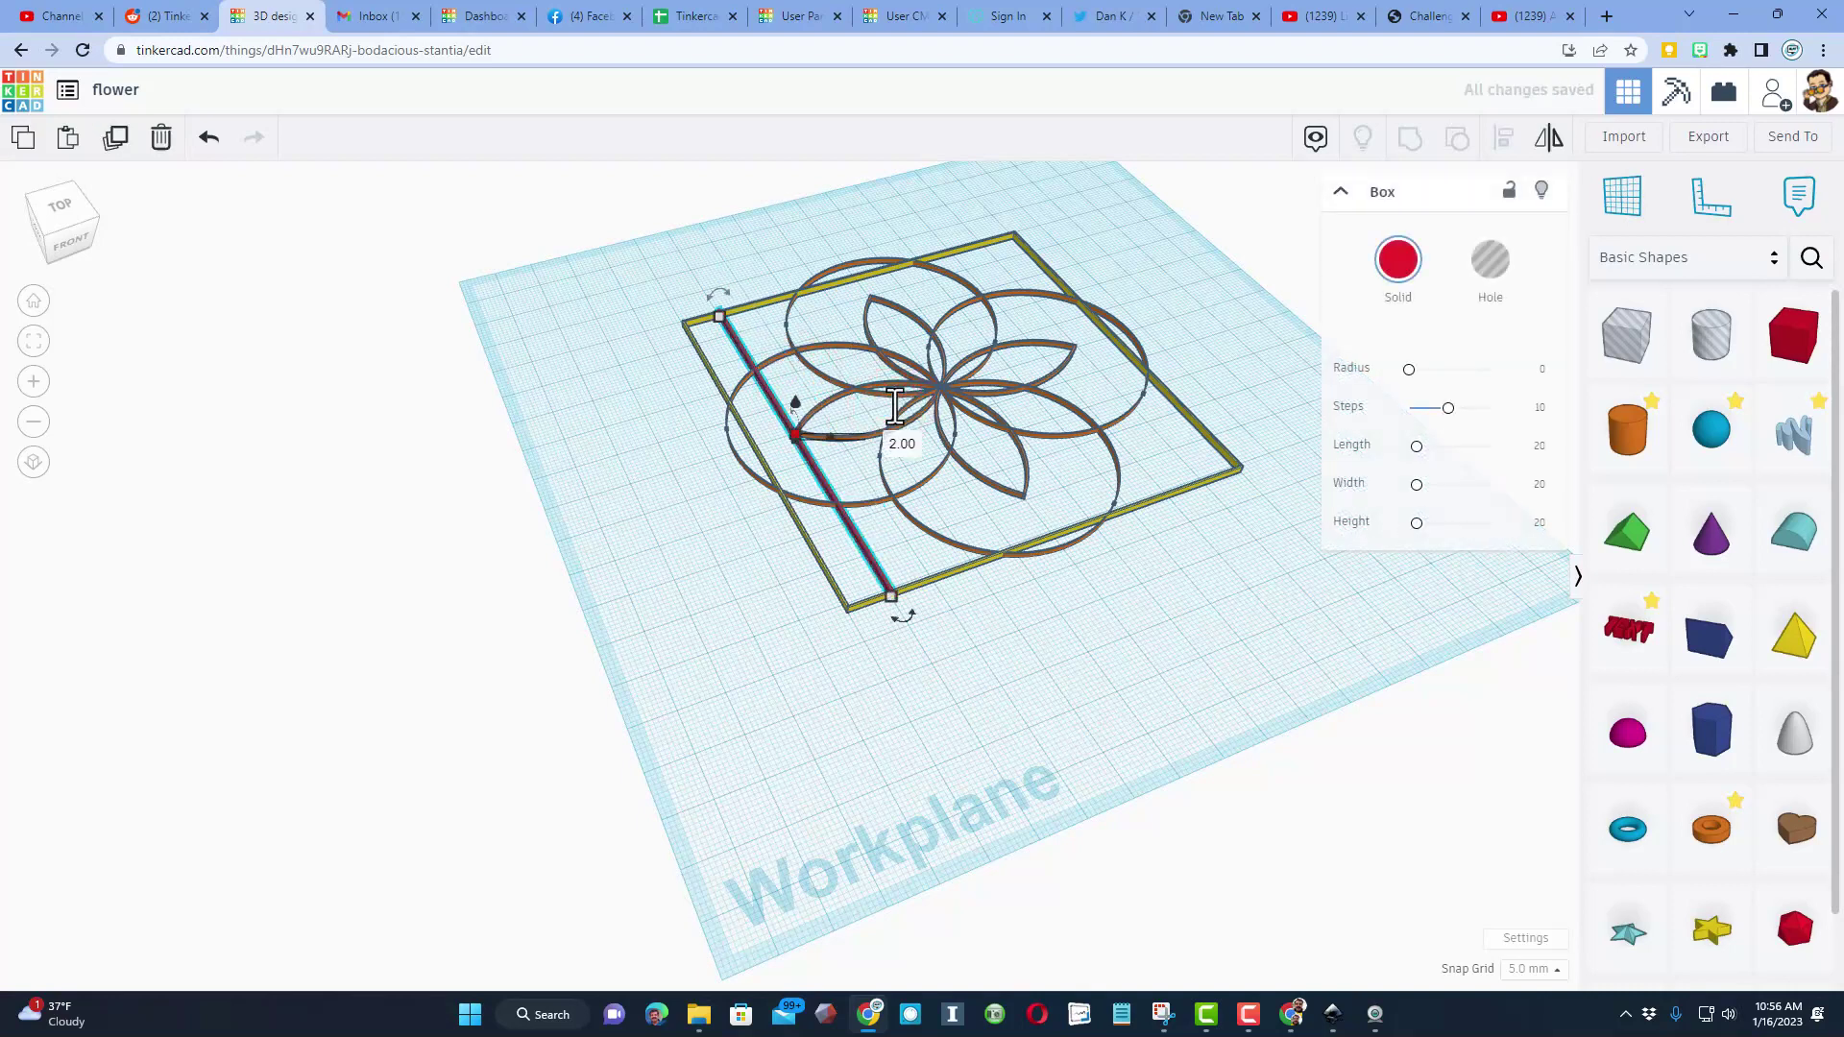
Duplicate the strip and move the copy to 10 mm inside the frame's opposite edge.
key("ctrl+d")
key("Left")
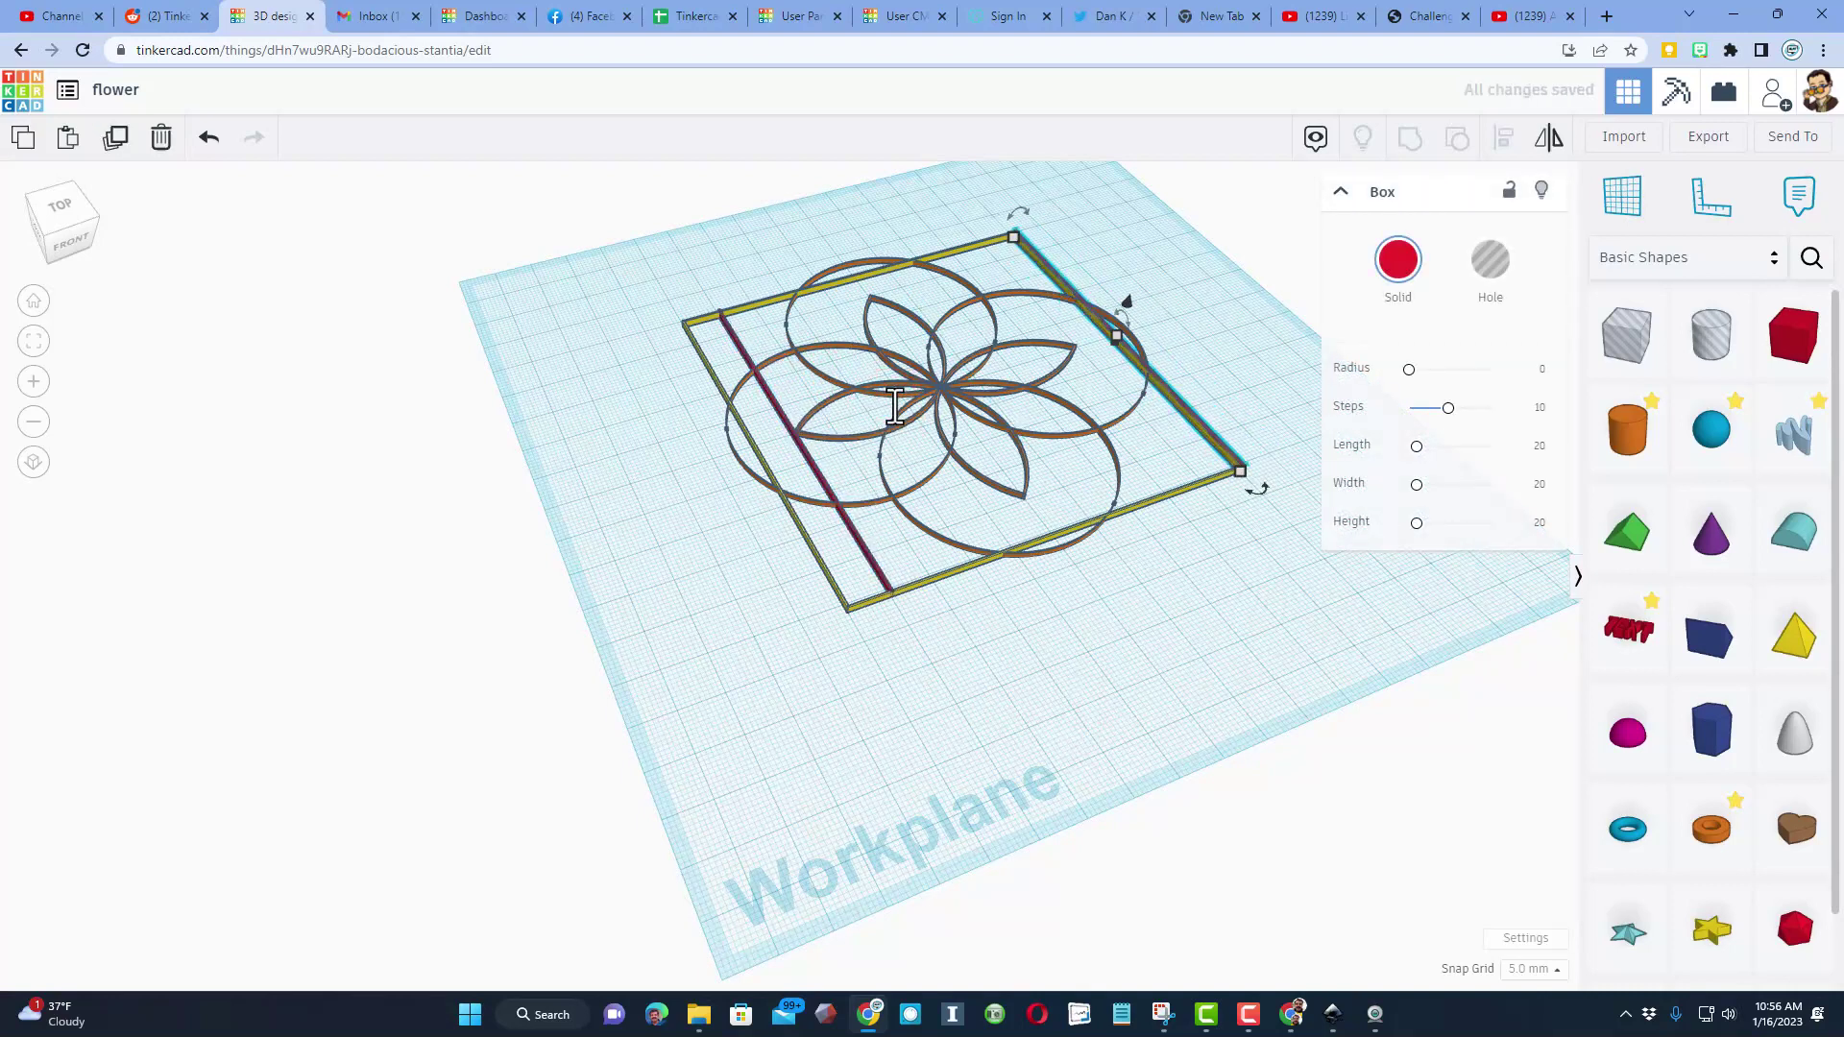
key("Left")
key("Left")
key("Left")
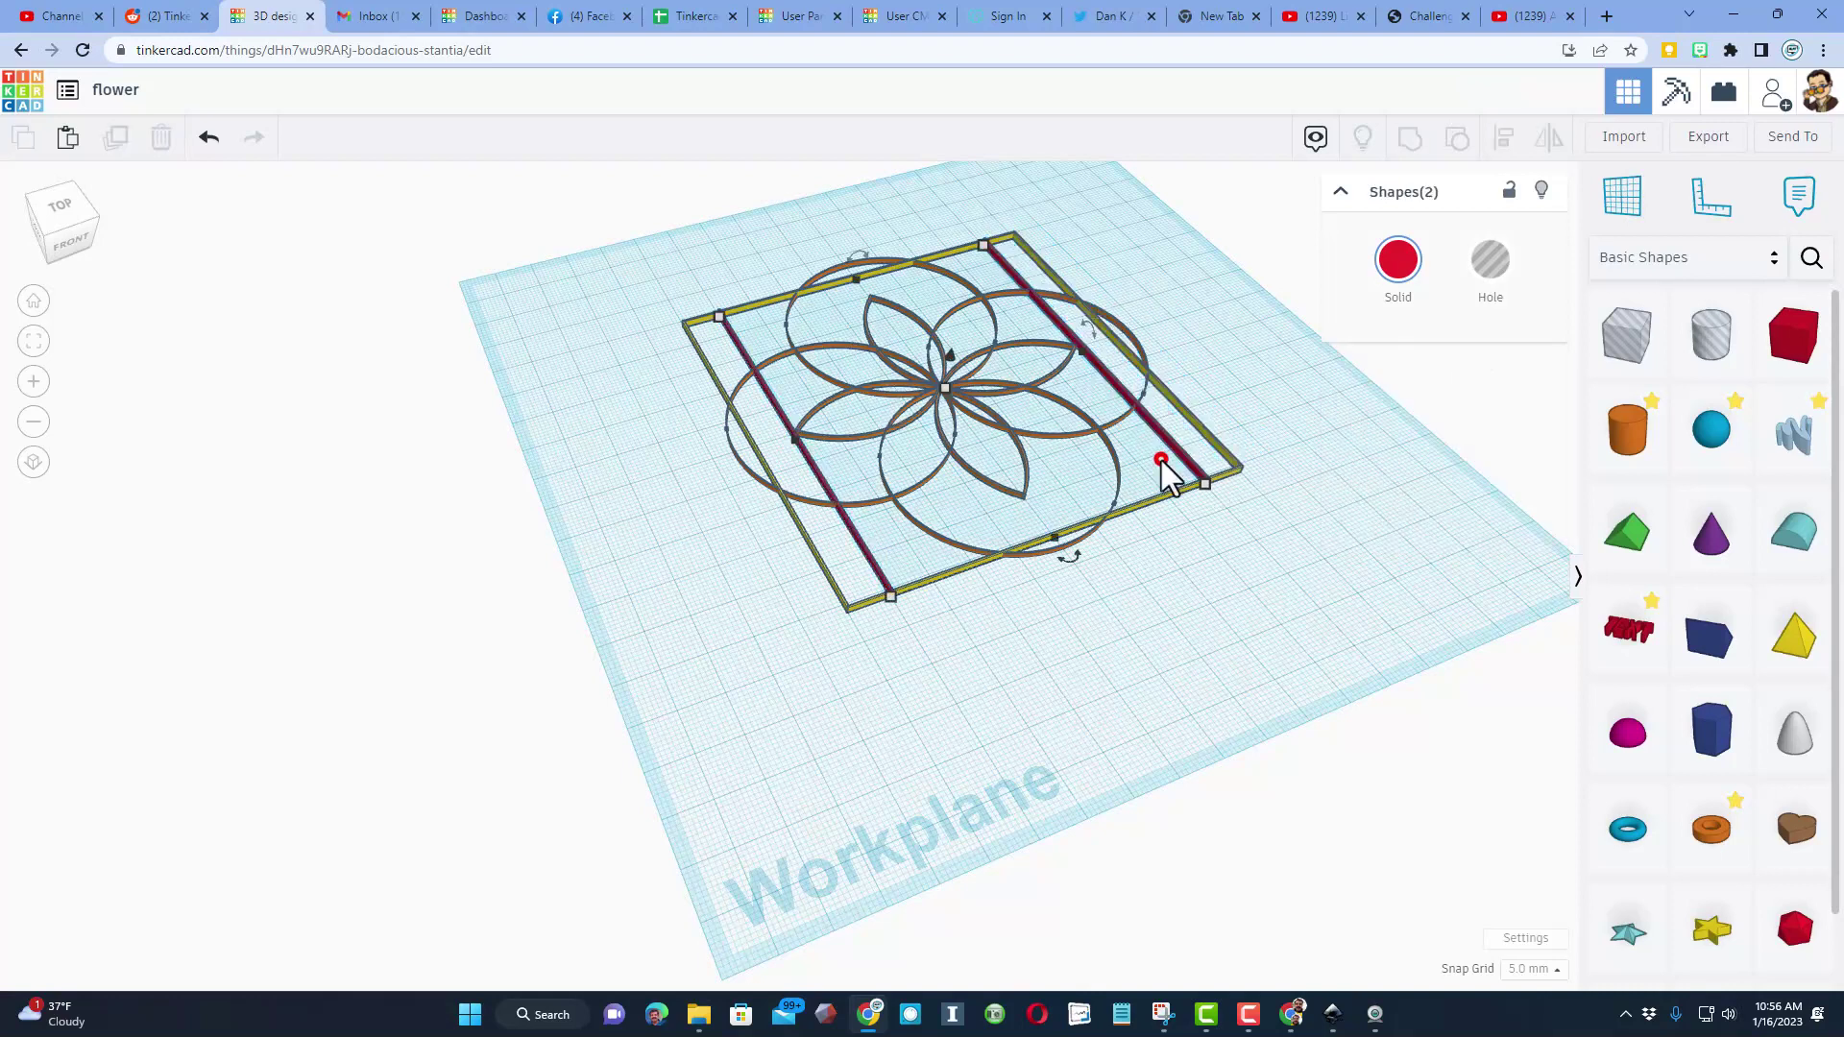
Duplicate both parallel strips together and rotate the copies 90° so they cross the originals inside the frame.
left_click(1156, 464)
right_click_drag(1153, 474, 935, 546)
left_click(876, 570, "shift")
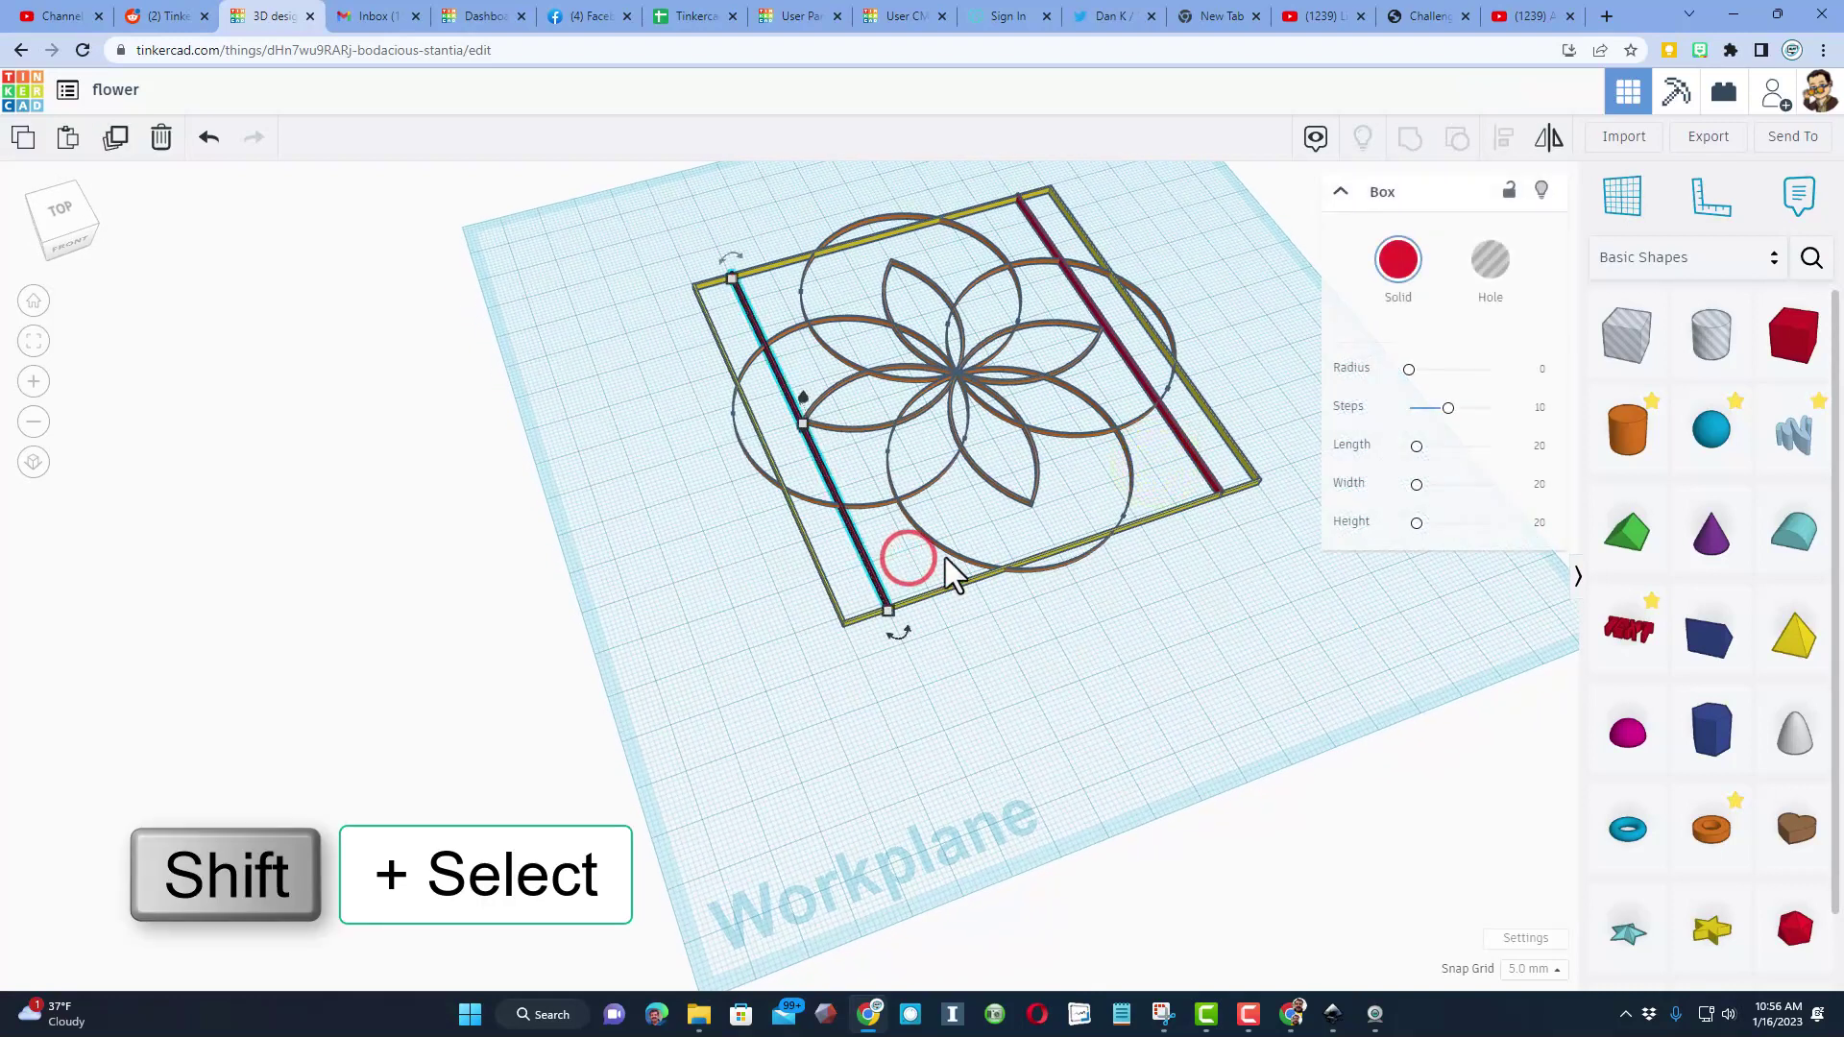
left_click(1079, 488)
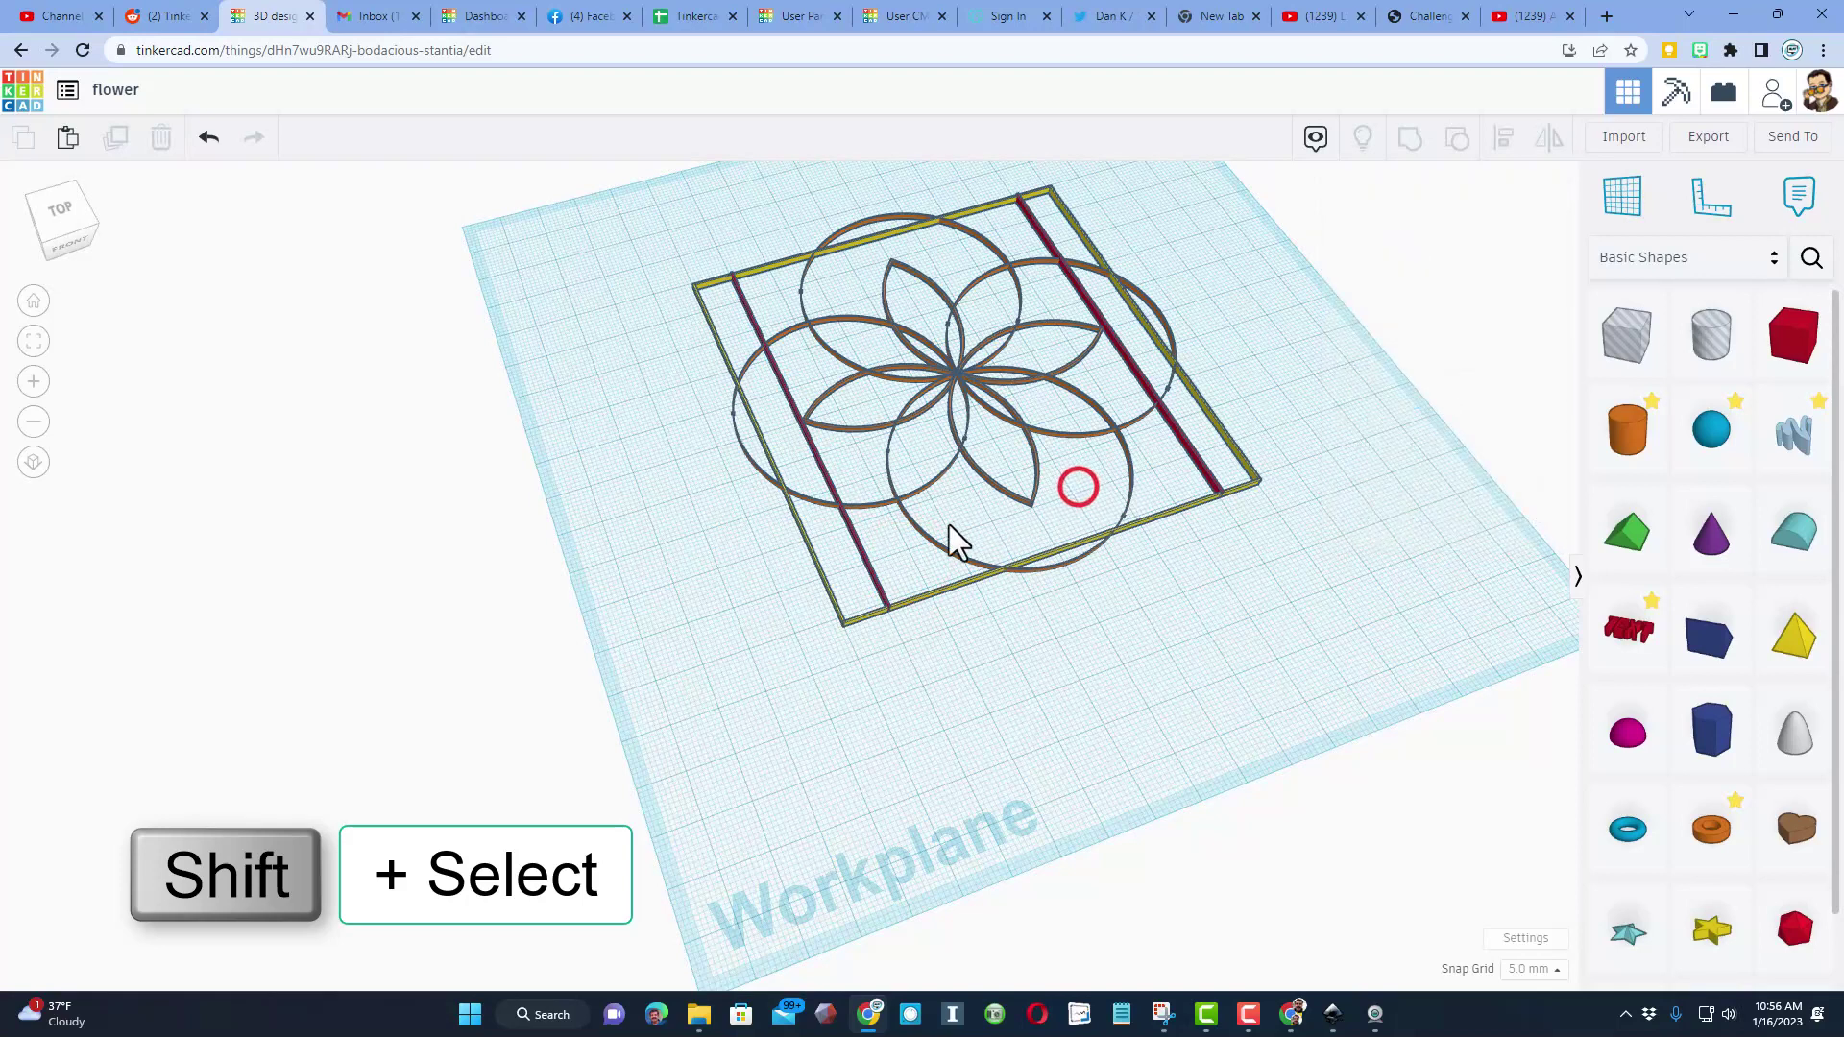
left_click(866, 560, "shift")
left_click(1191, 433, "shift")
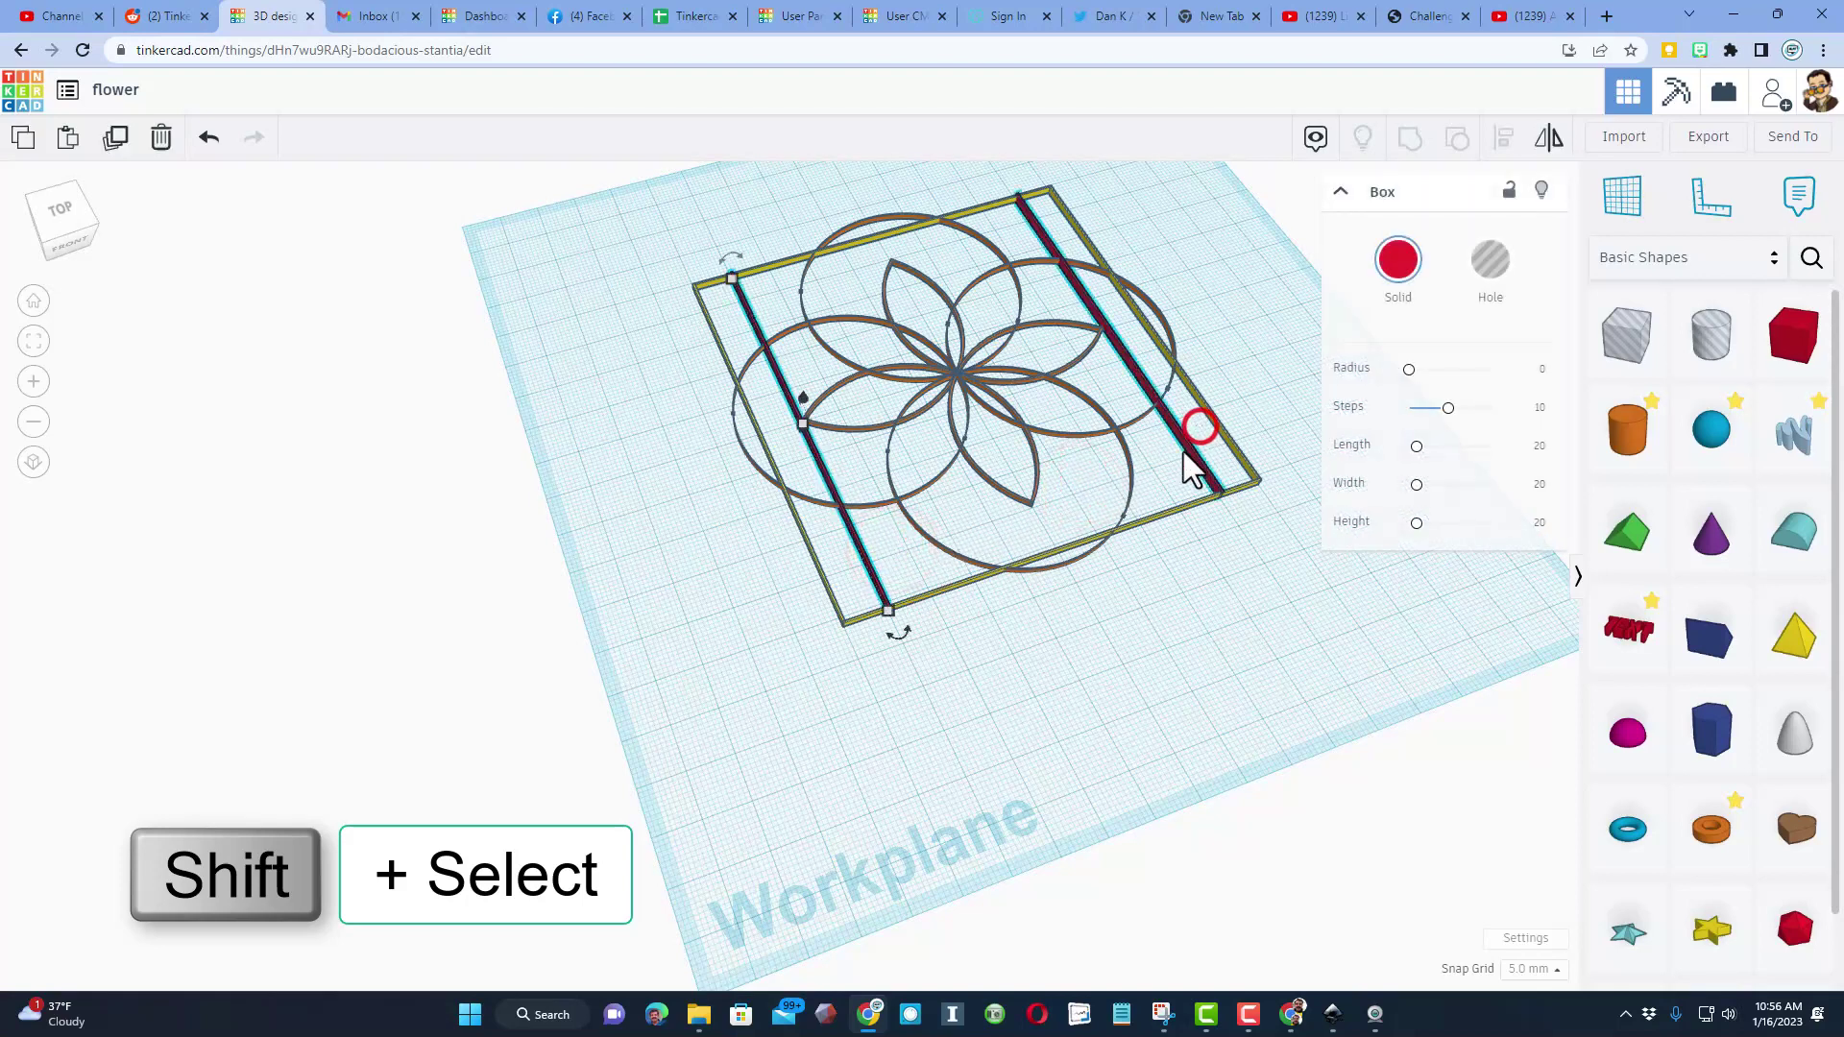
key("ctrl+d")
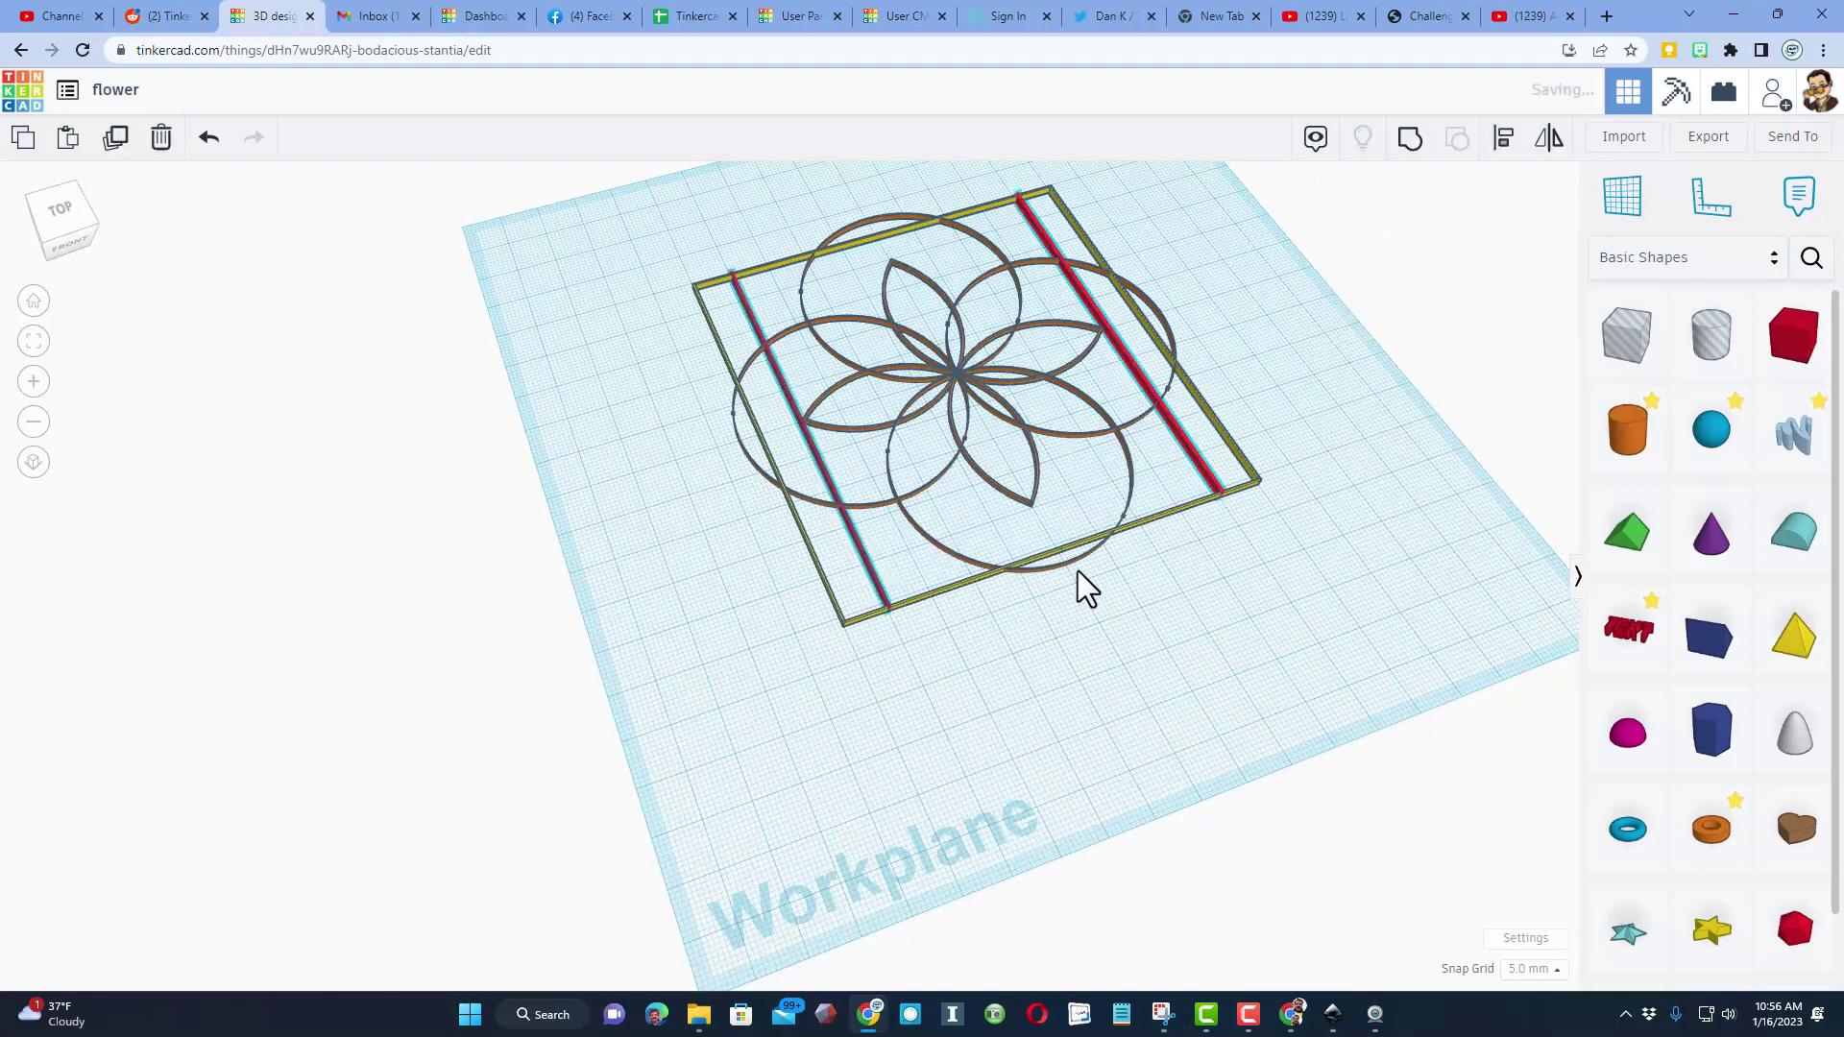
left_click_drag(1075, 576, 741, 482)
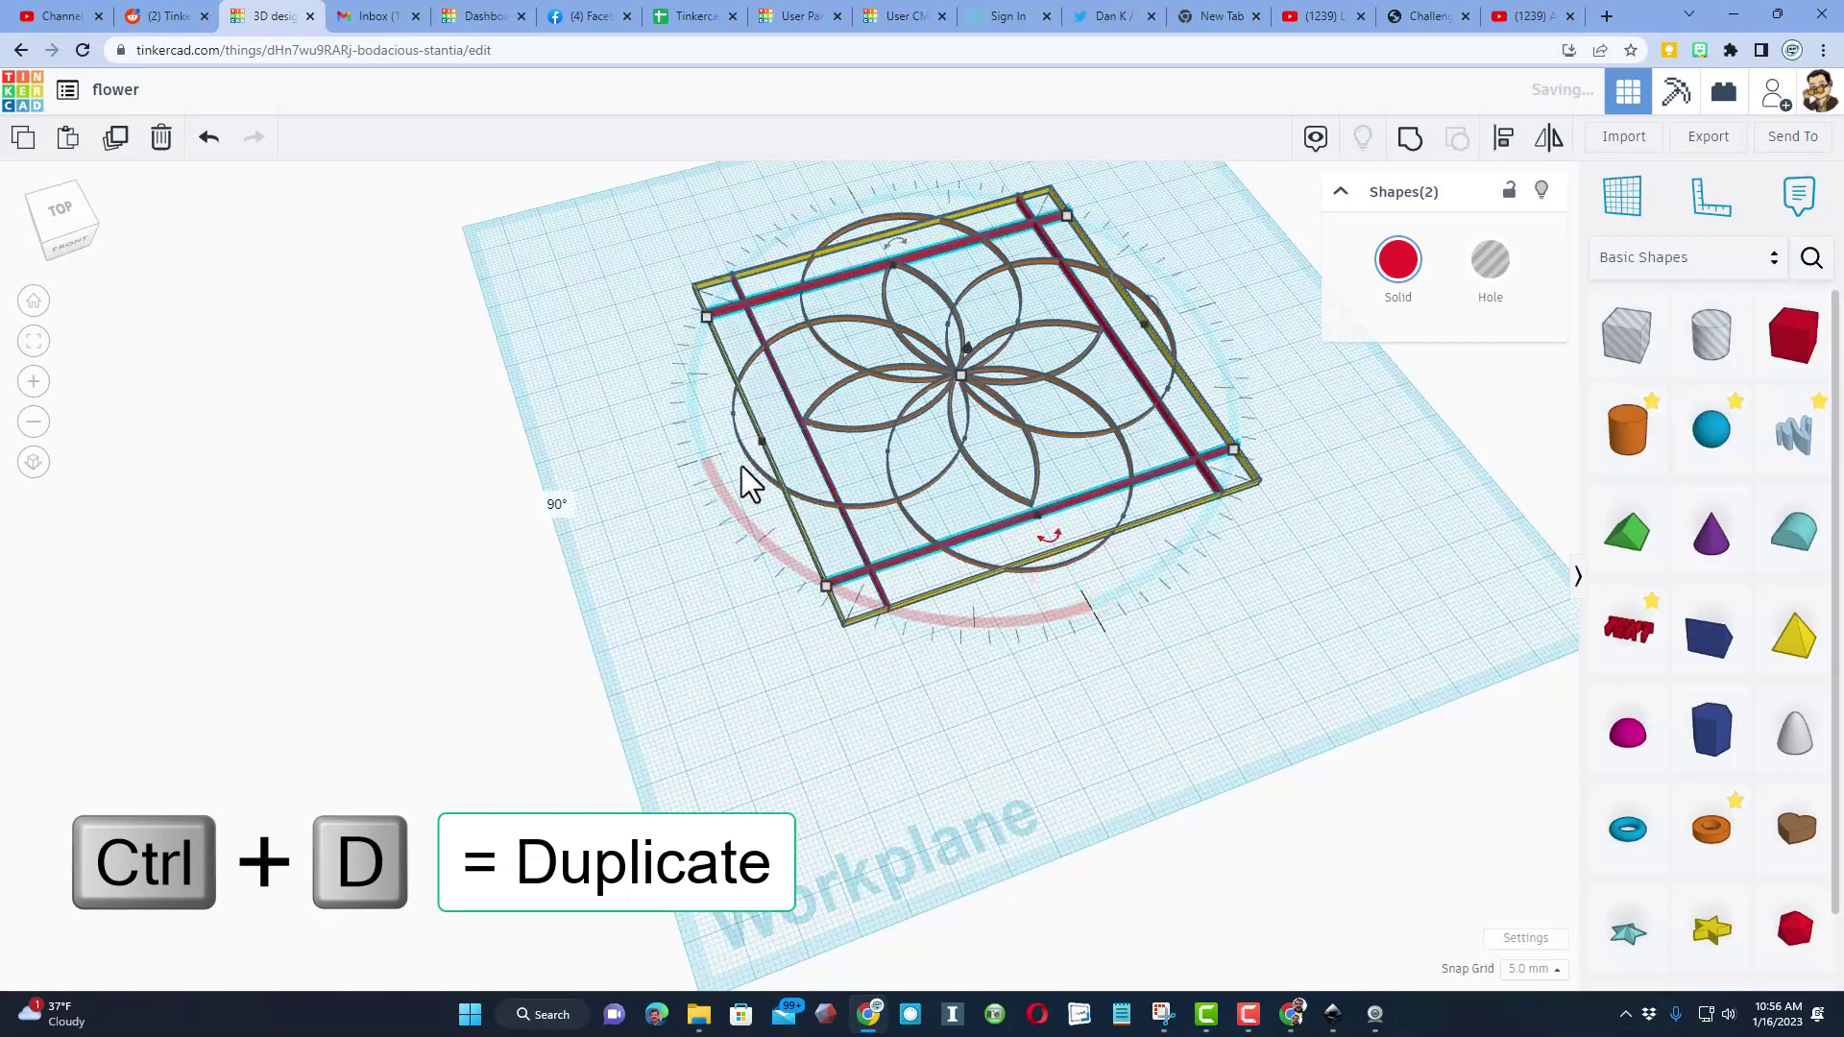
left_click(602, 548)
right_click_drag(836, 576, 874, 534)
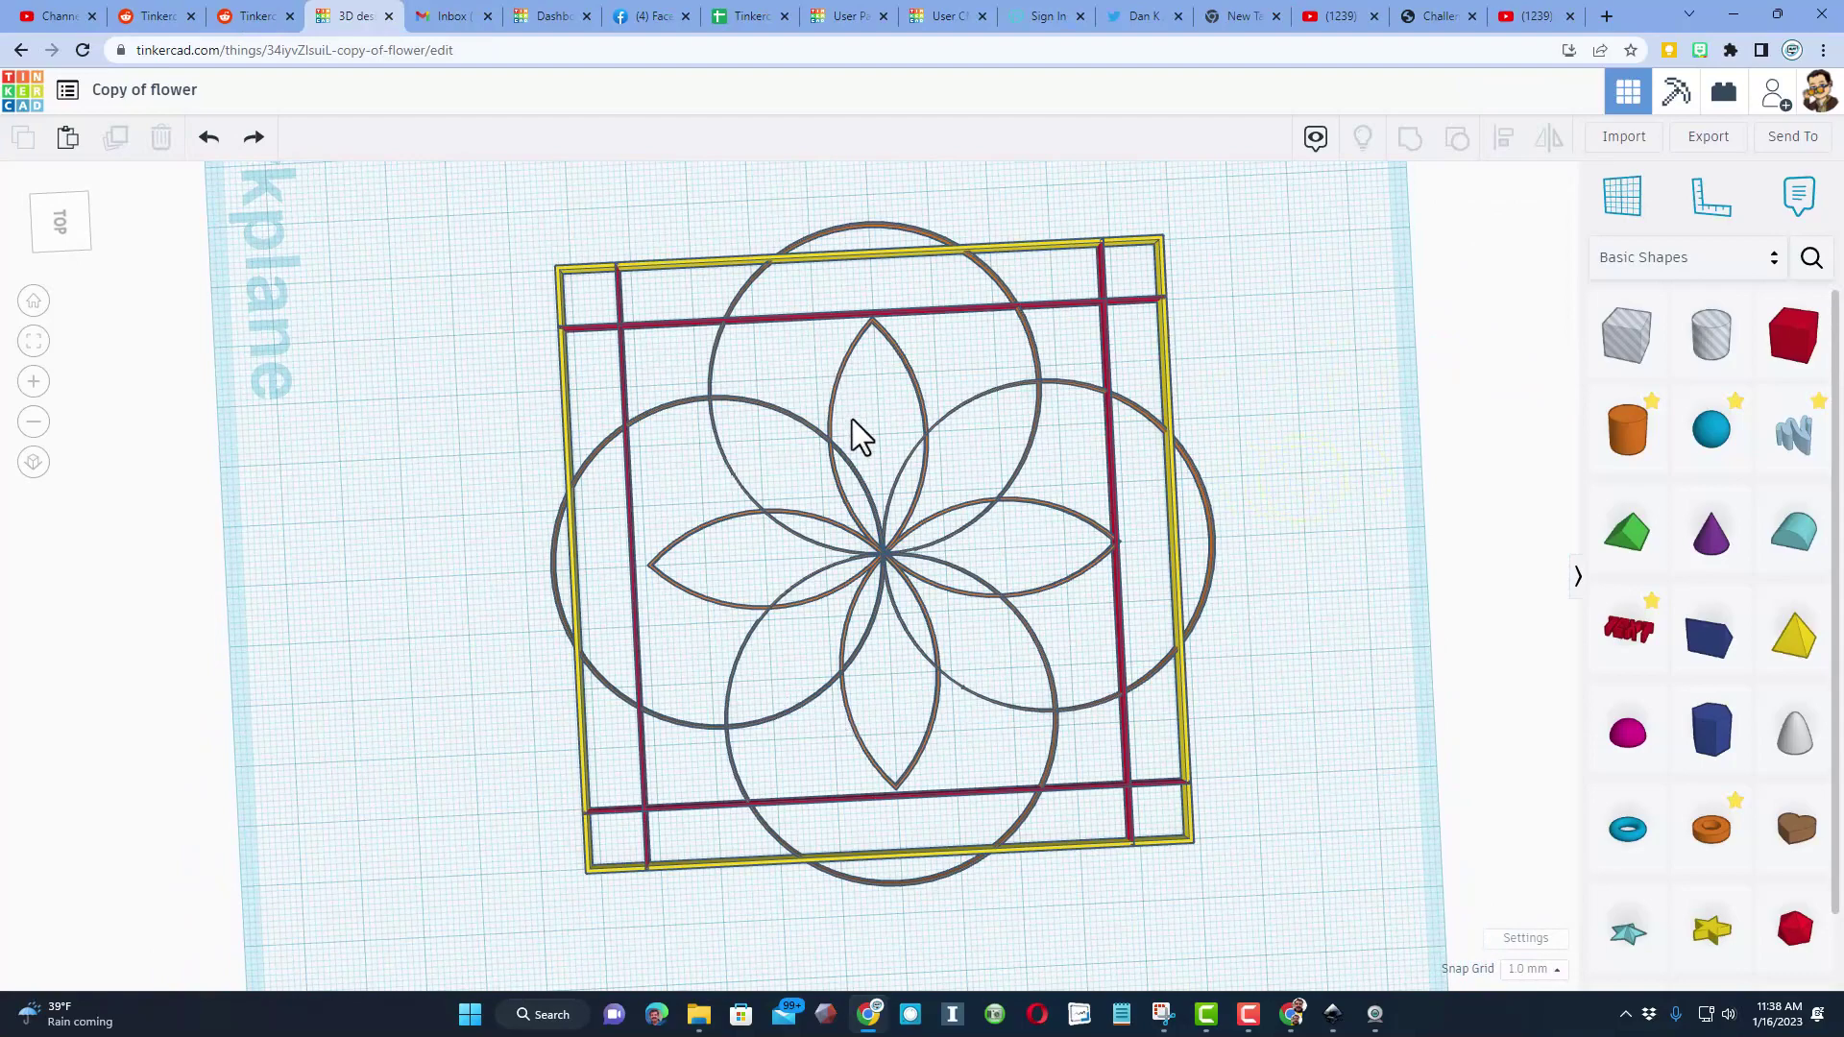
Select the eight flower shapes, the circles and petals, and group them into one shape.
middle_click_drag(852, 376, 856, 444)
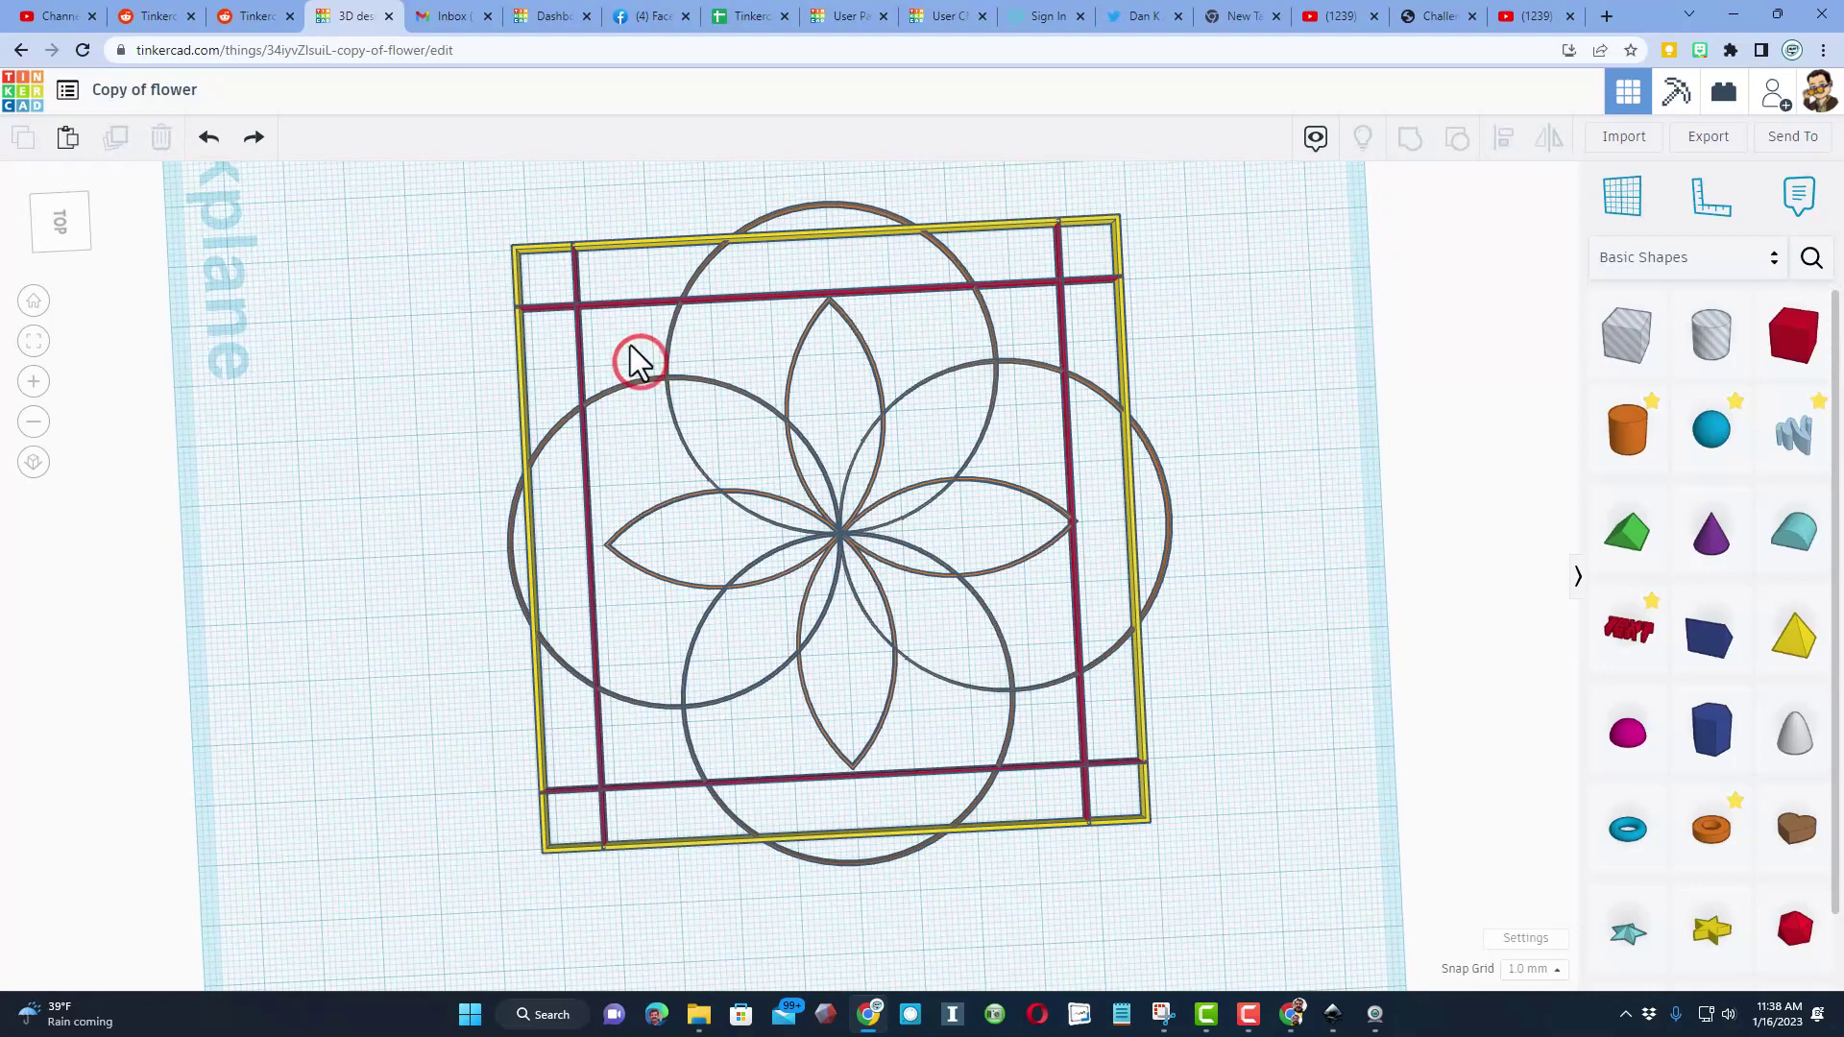
left_click_drag(630, 346, 1035, 705)
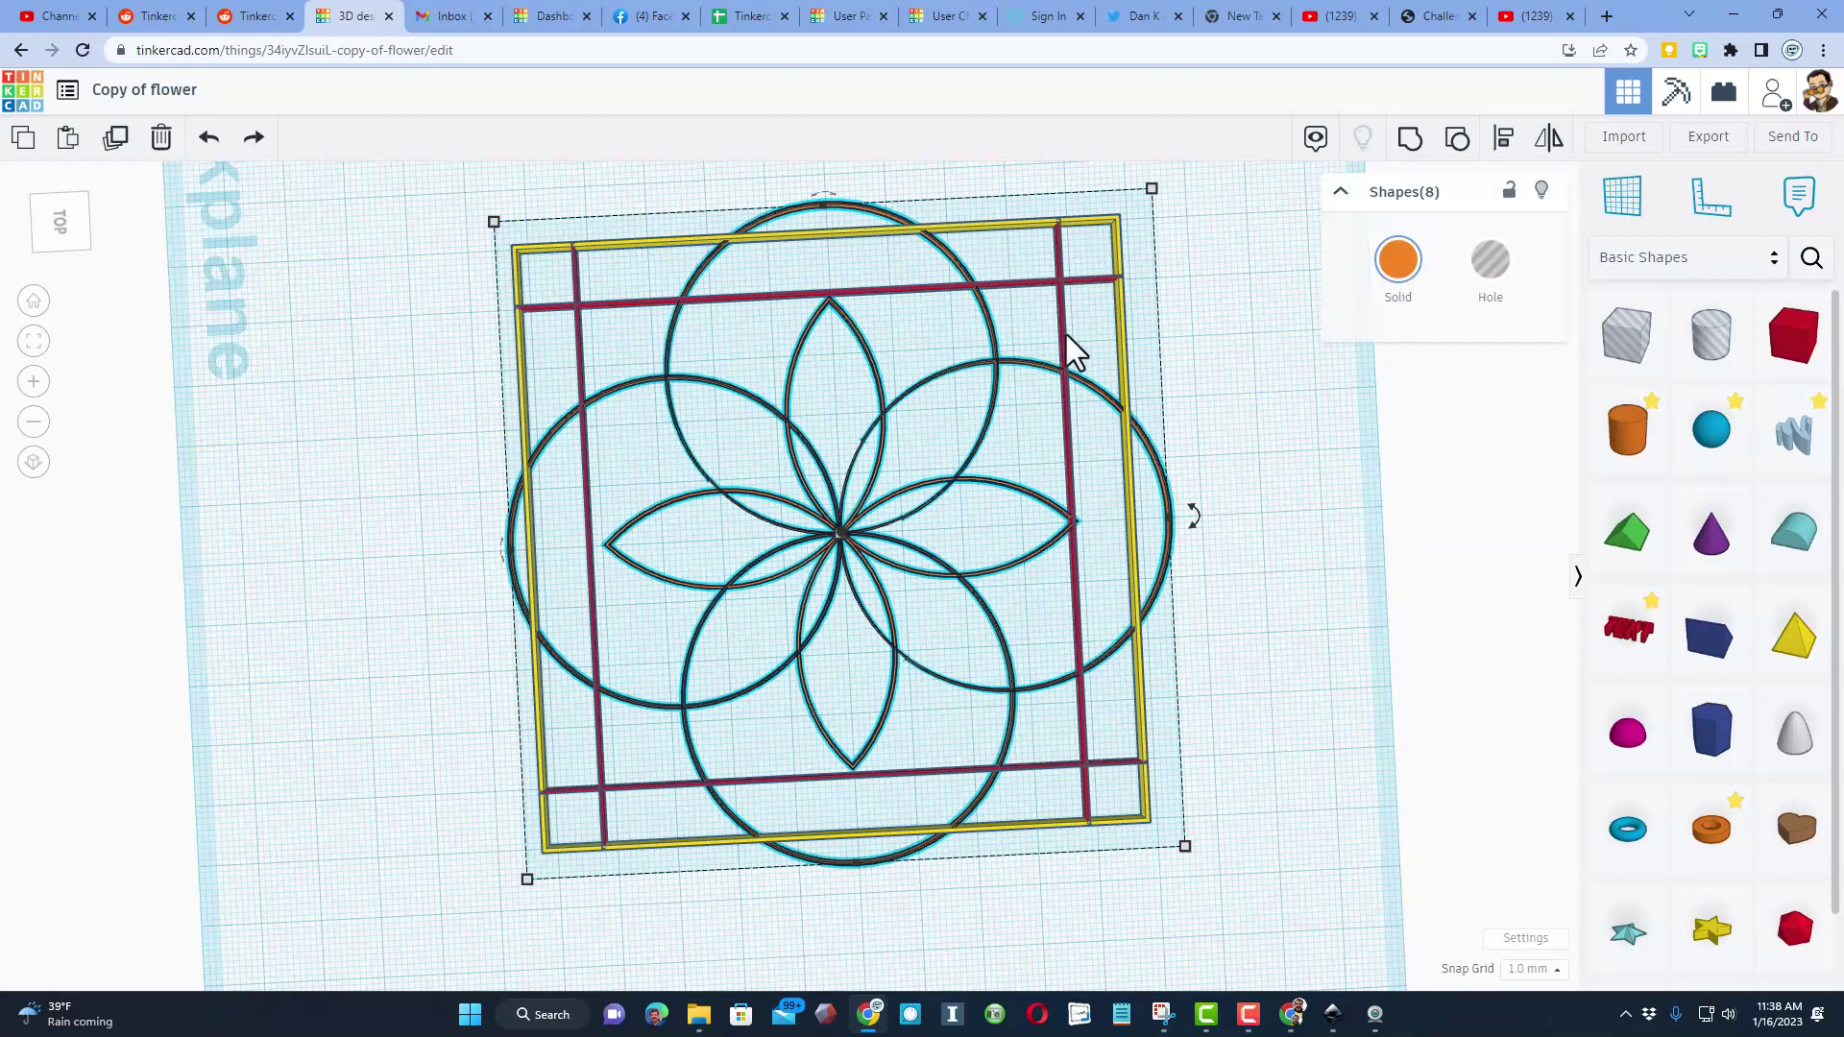
left_click(1408, 141)
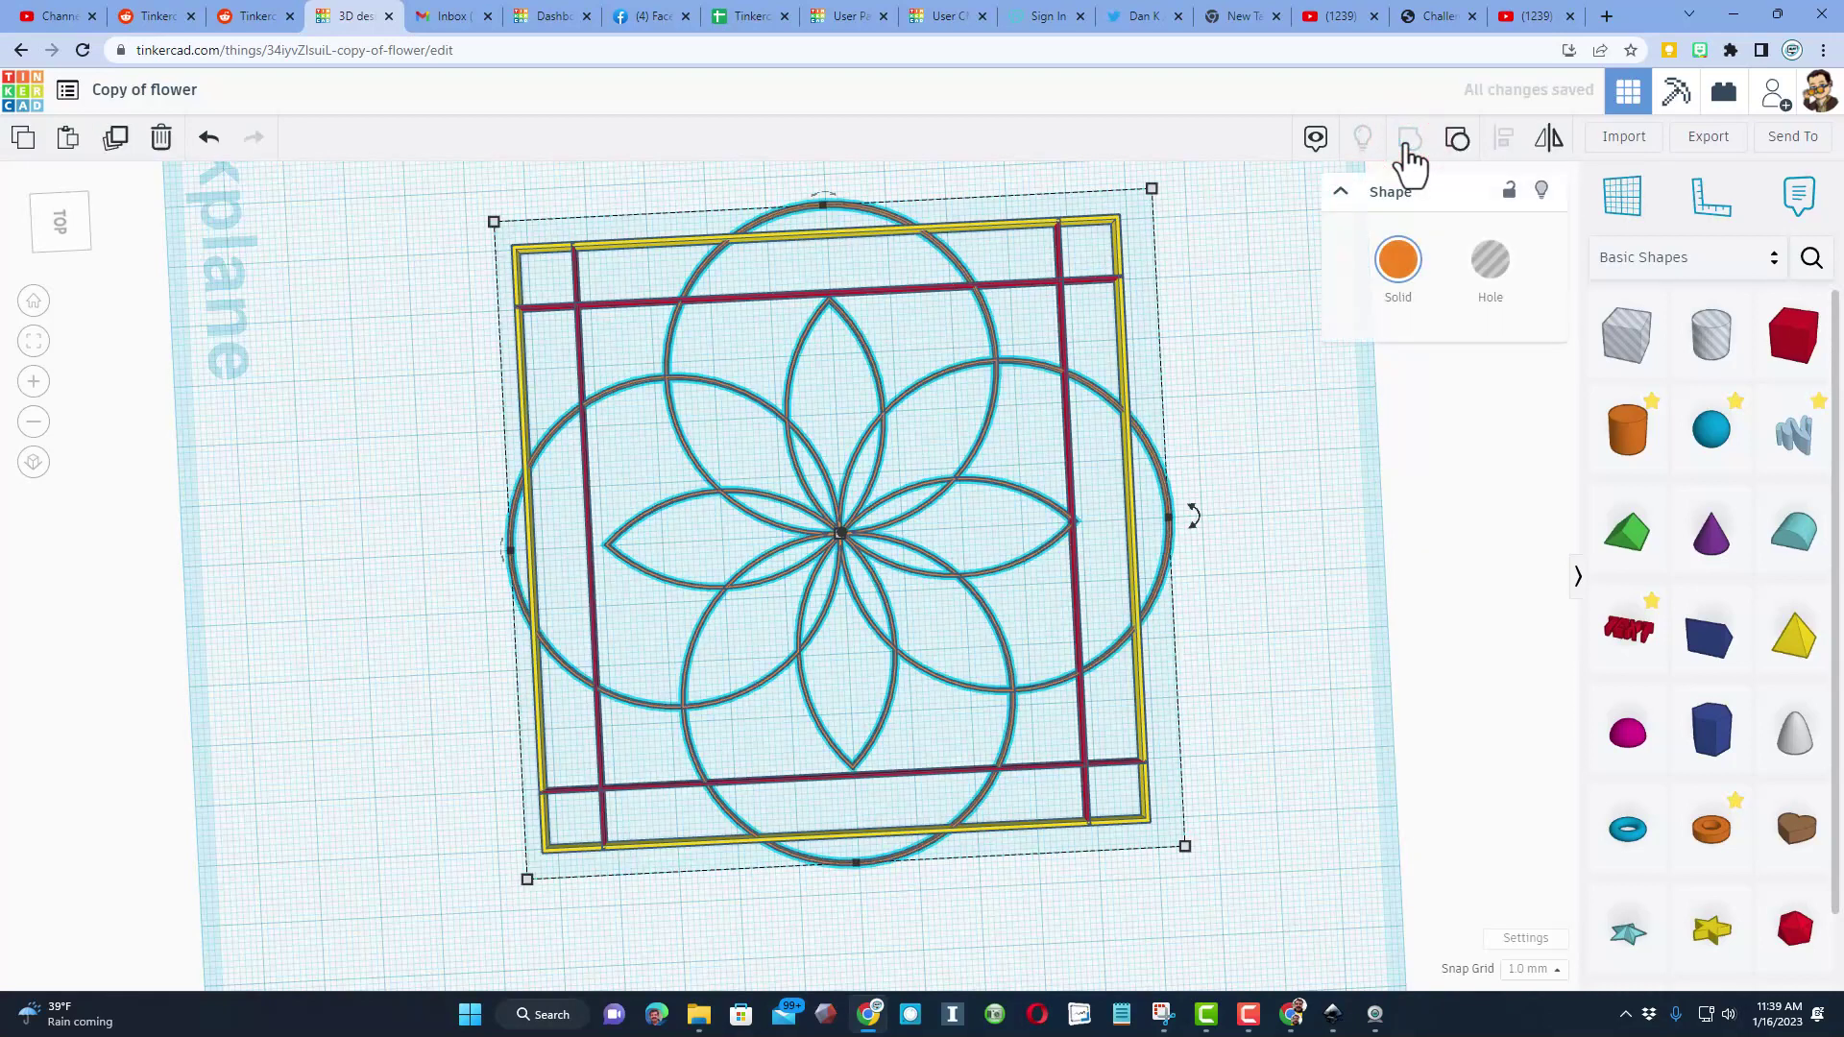
Hide the four inner border strips so that only the flower and the square frame stay visible.
key("shift+Up")
key("shift+Down")
left_click(597, 264)
left_click_drag(605, 288, 549, 345)
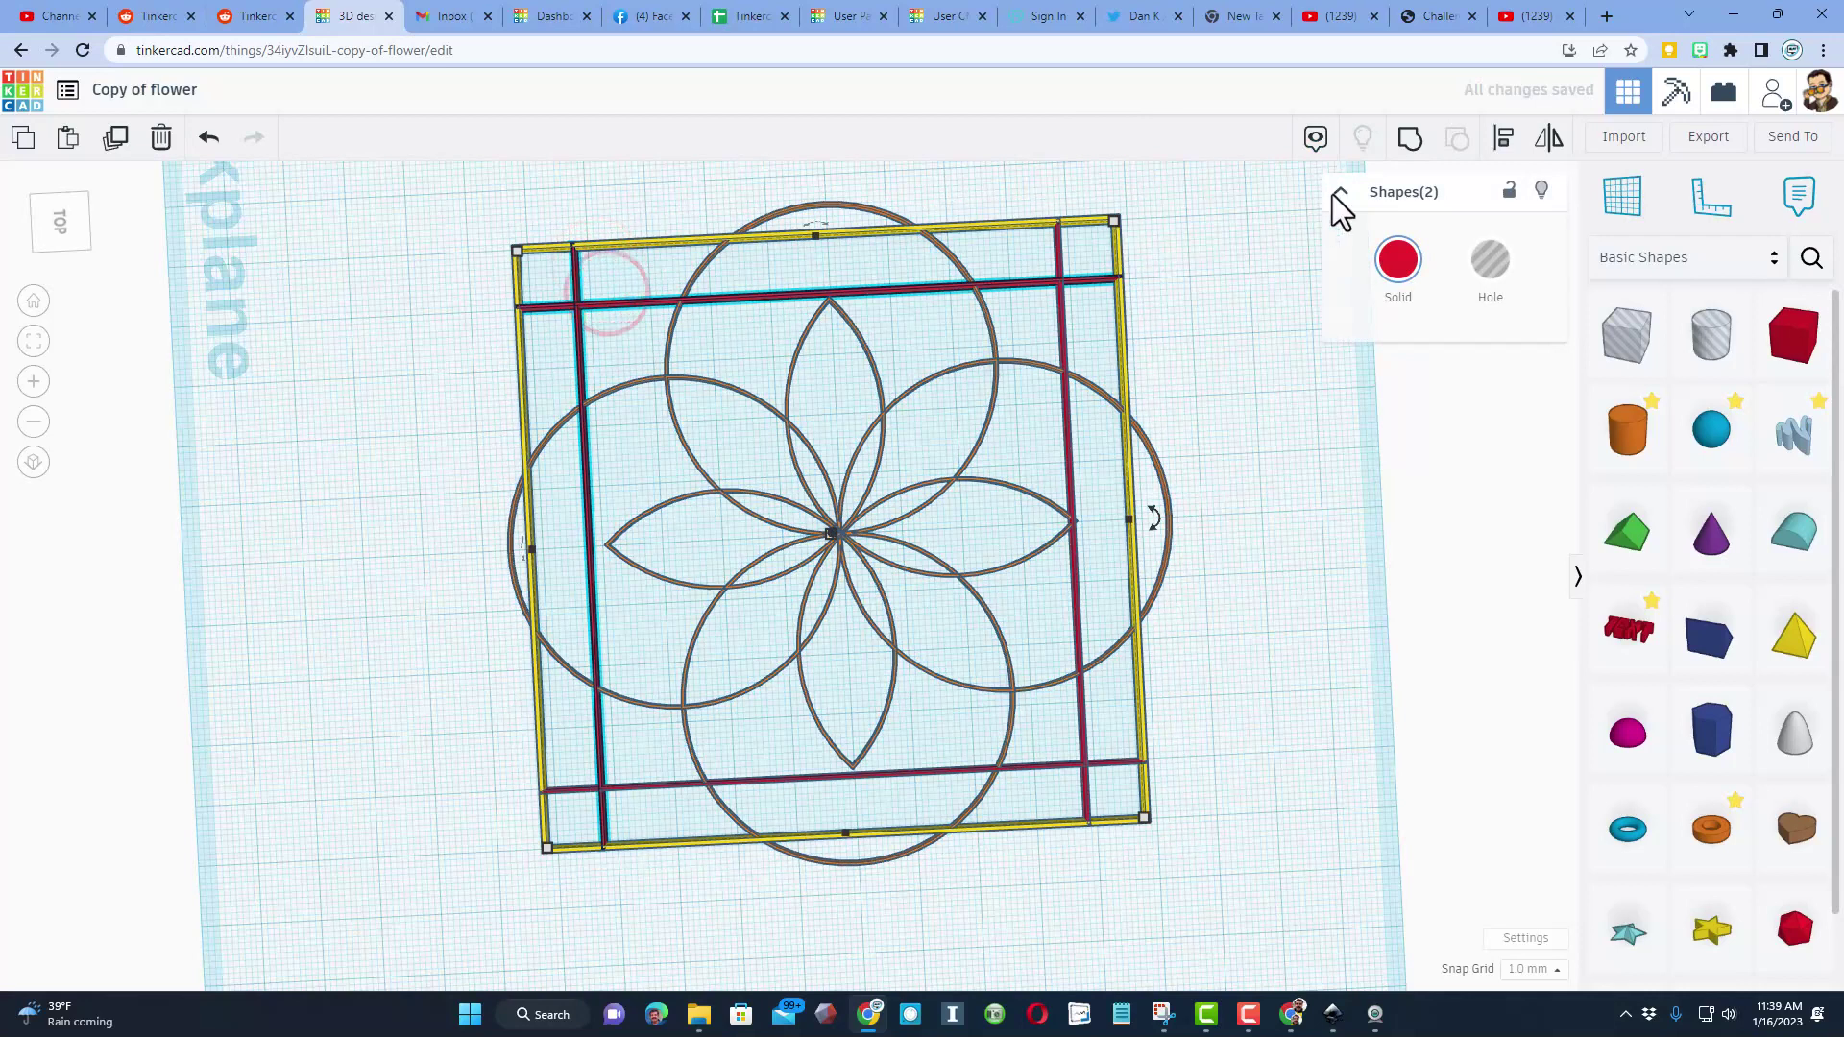
left_click(1541, 190)
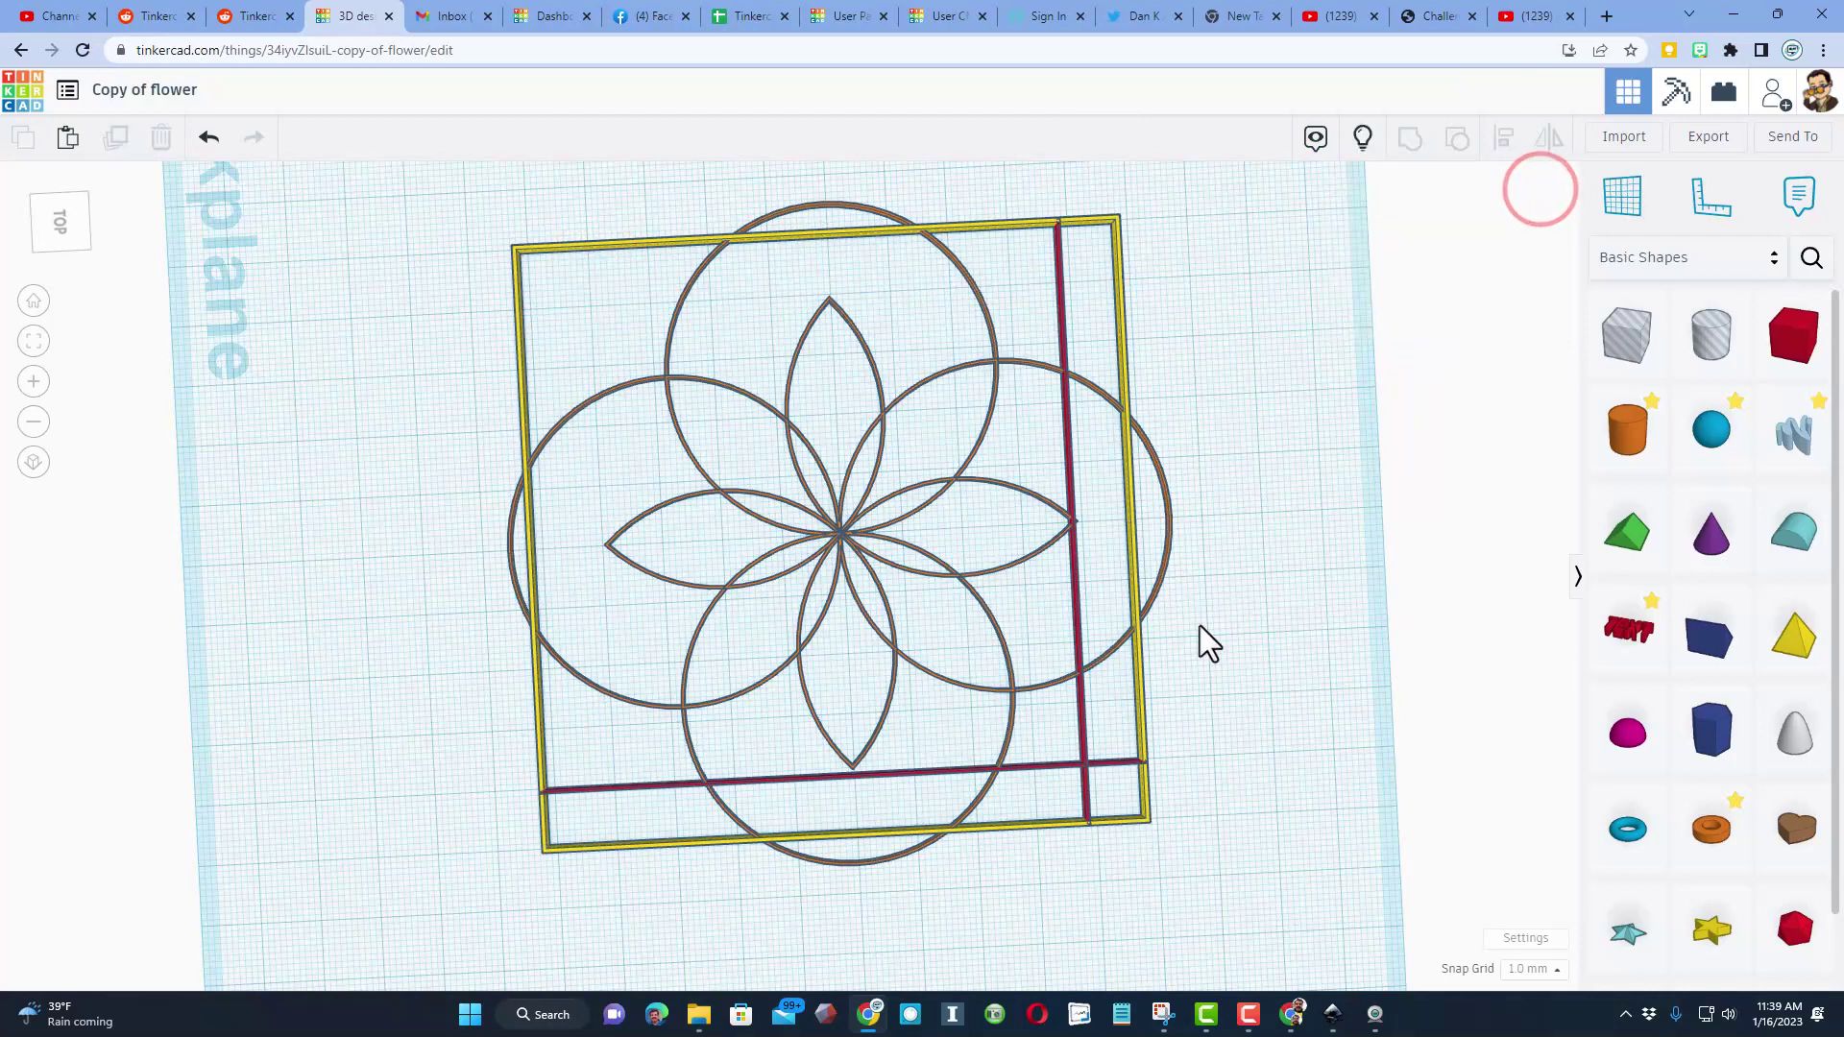
left_click_drag(1096, 770, 1073, 802)
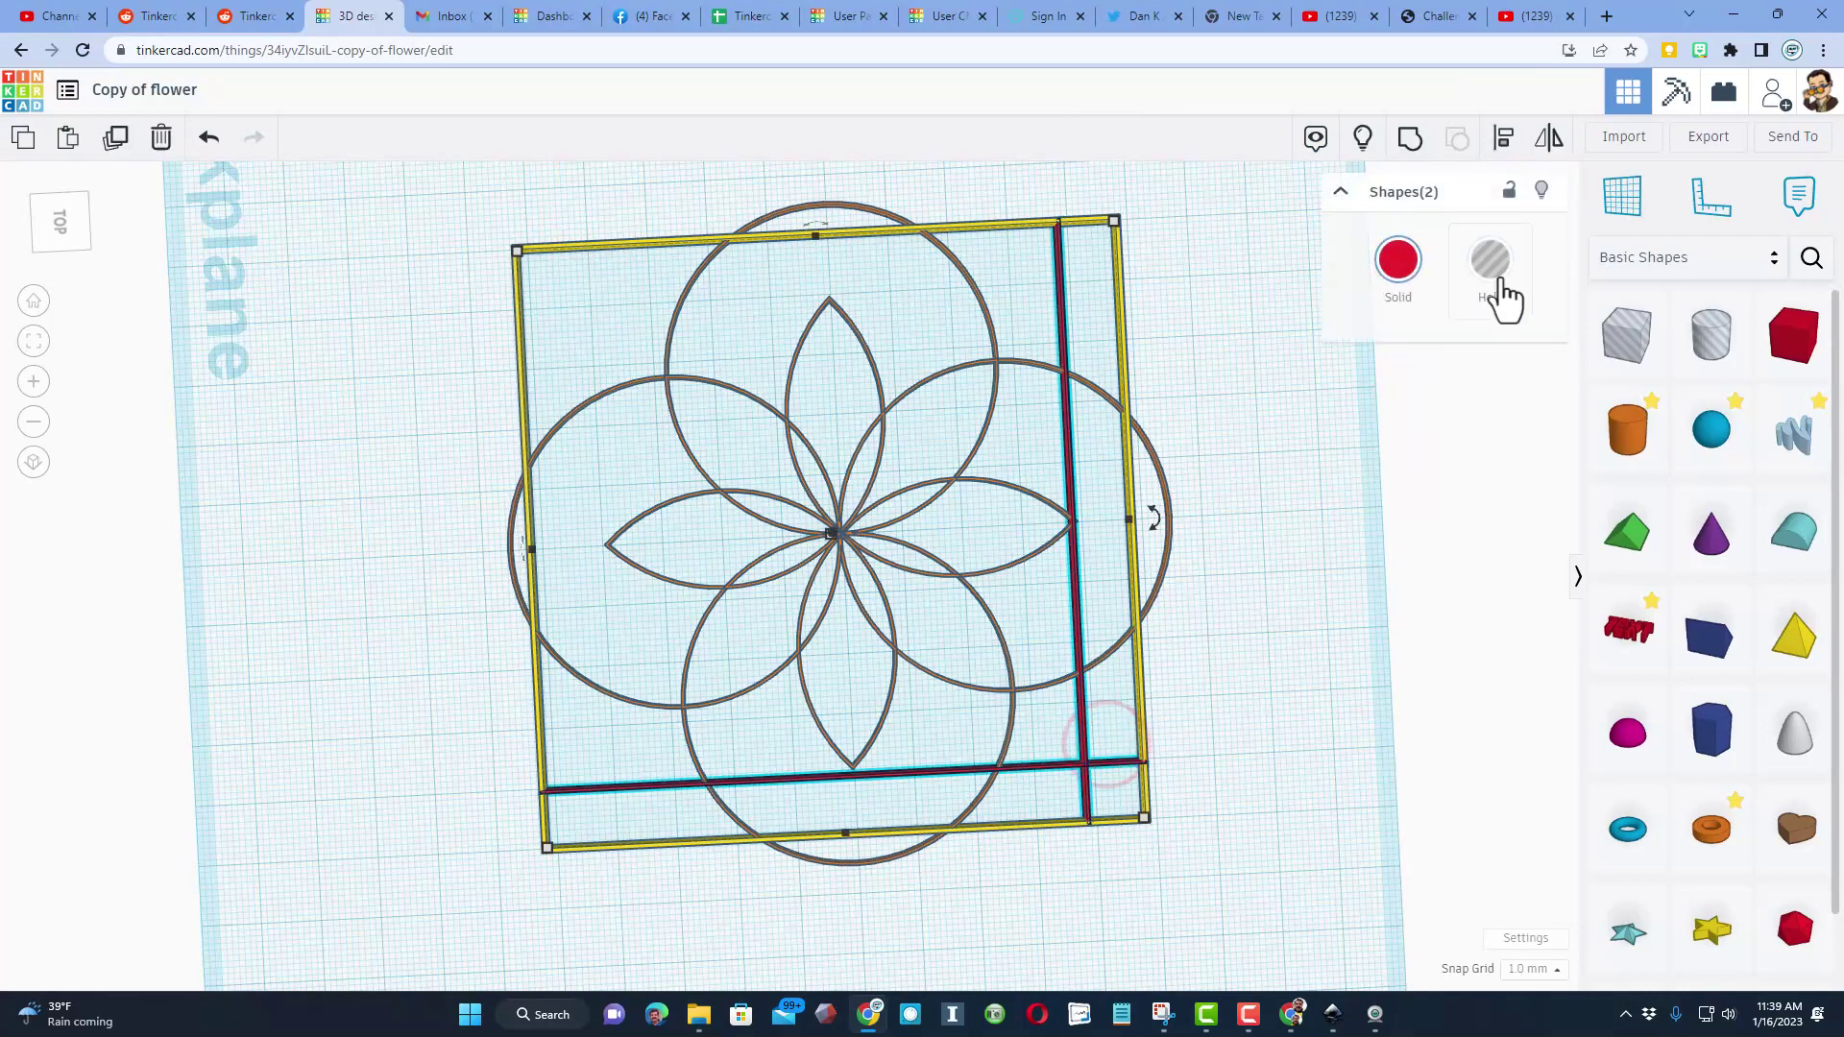
left_click(1539, 192)
left_click(1280, 622)
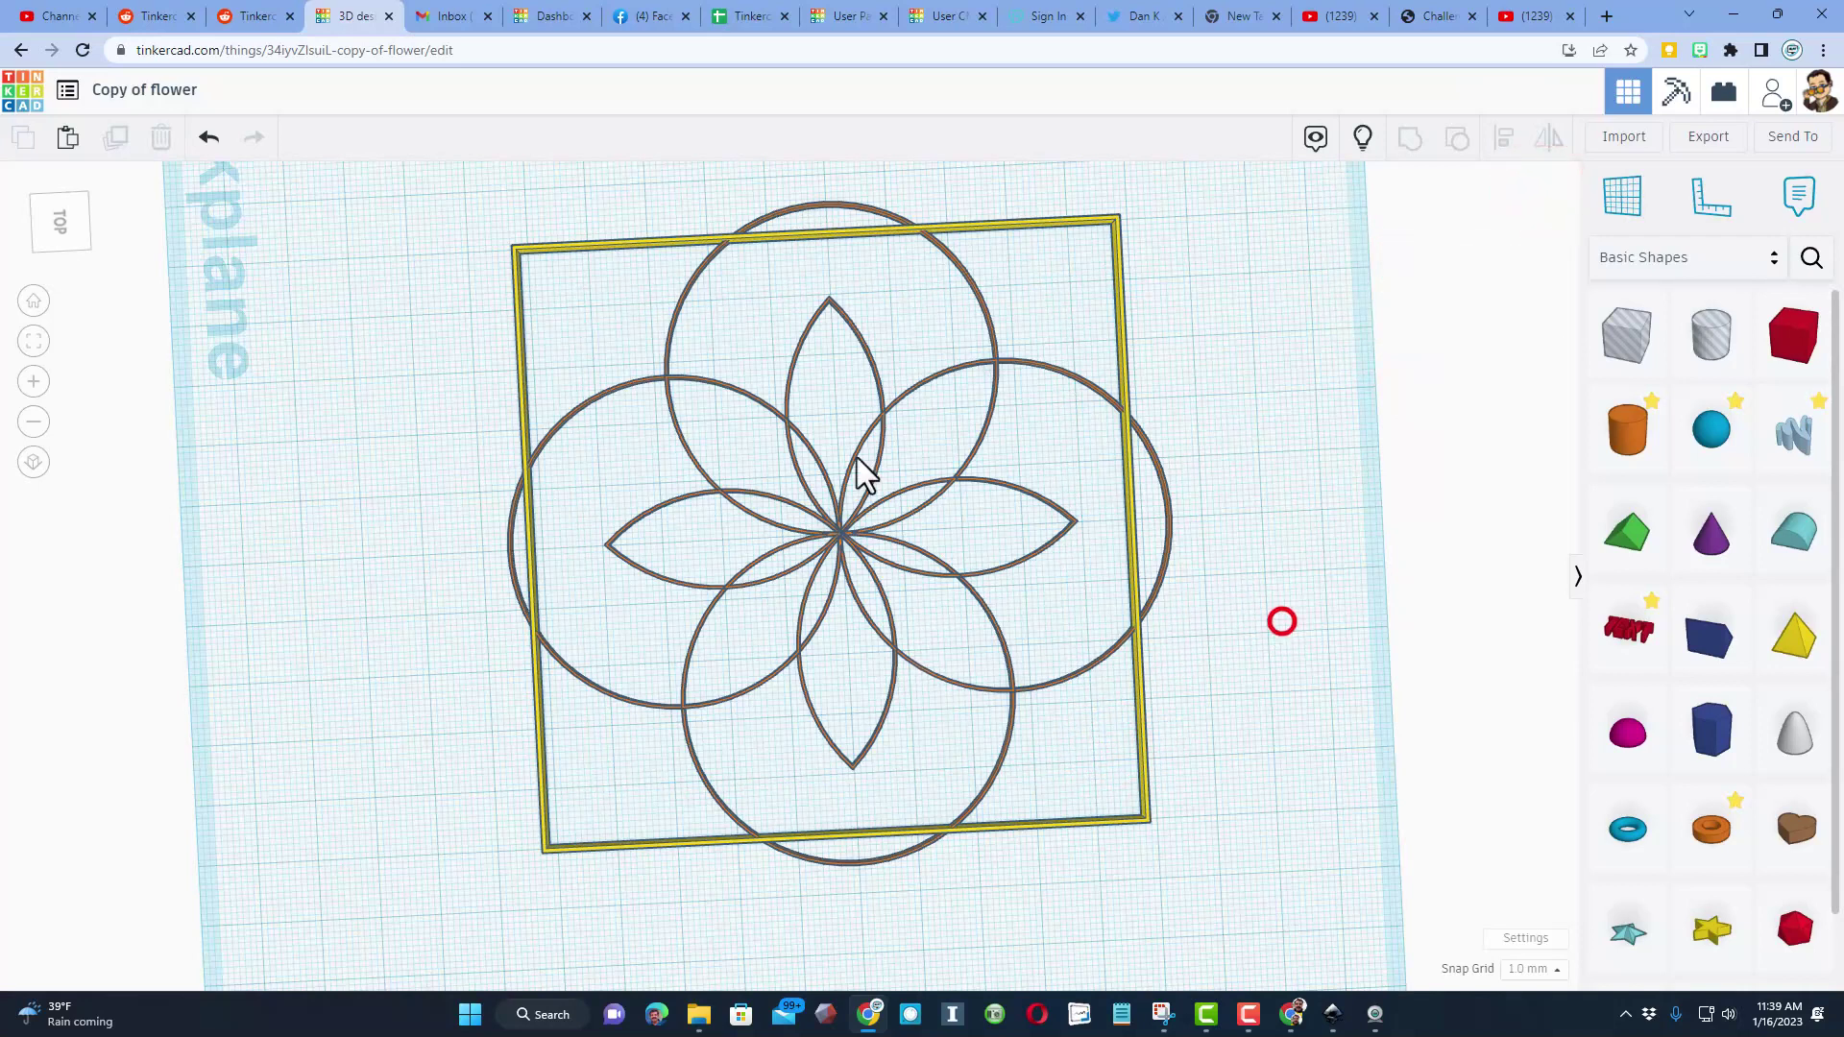
Center the grouped flower in the square frame along the left-right direction and show all hidden shapes again.
left_click_drag(437, 293, 913, 606)
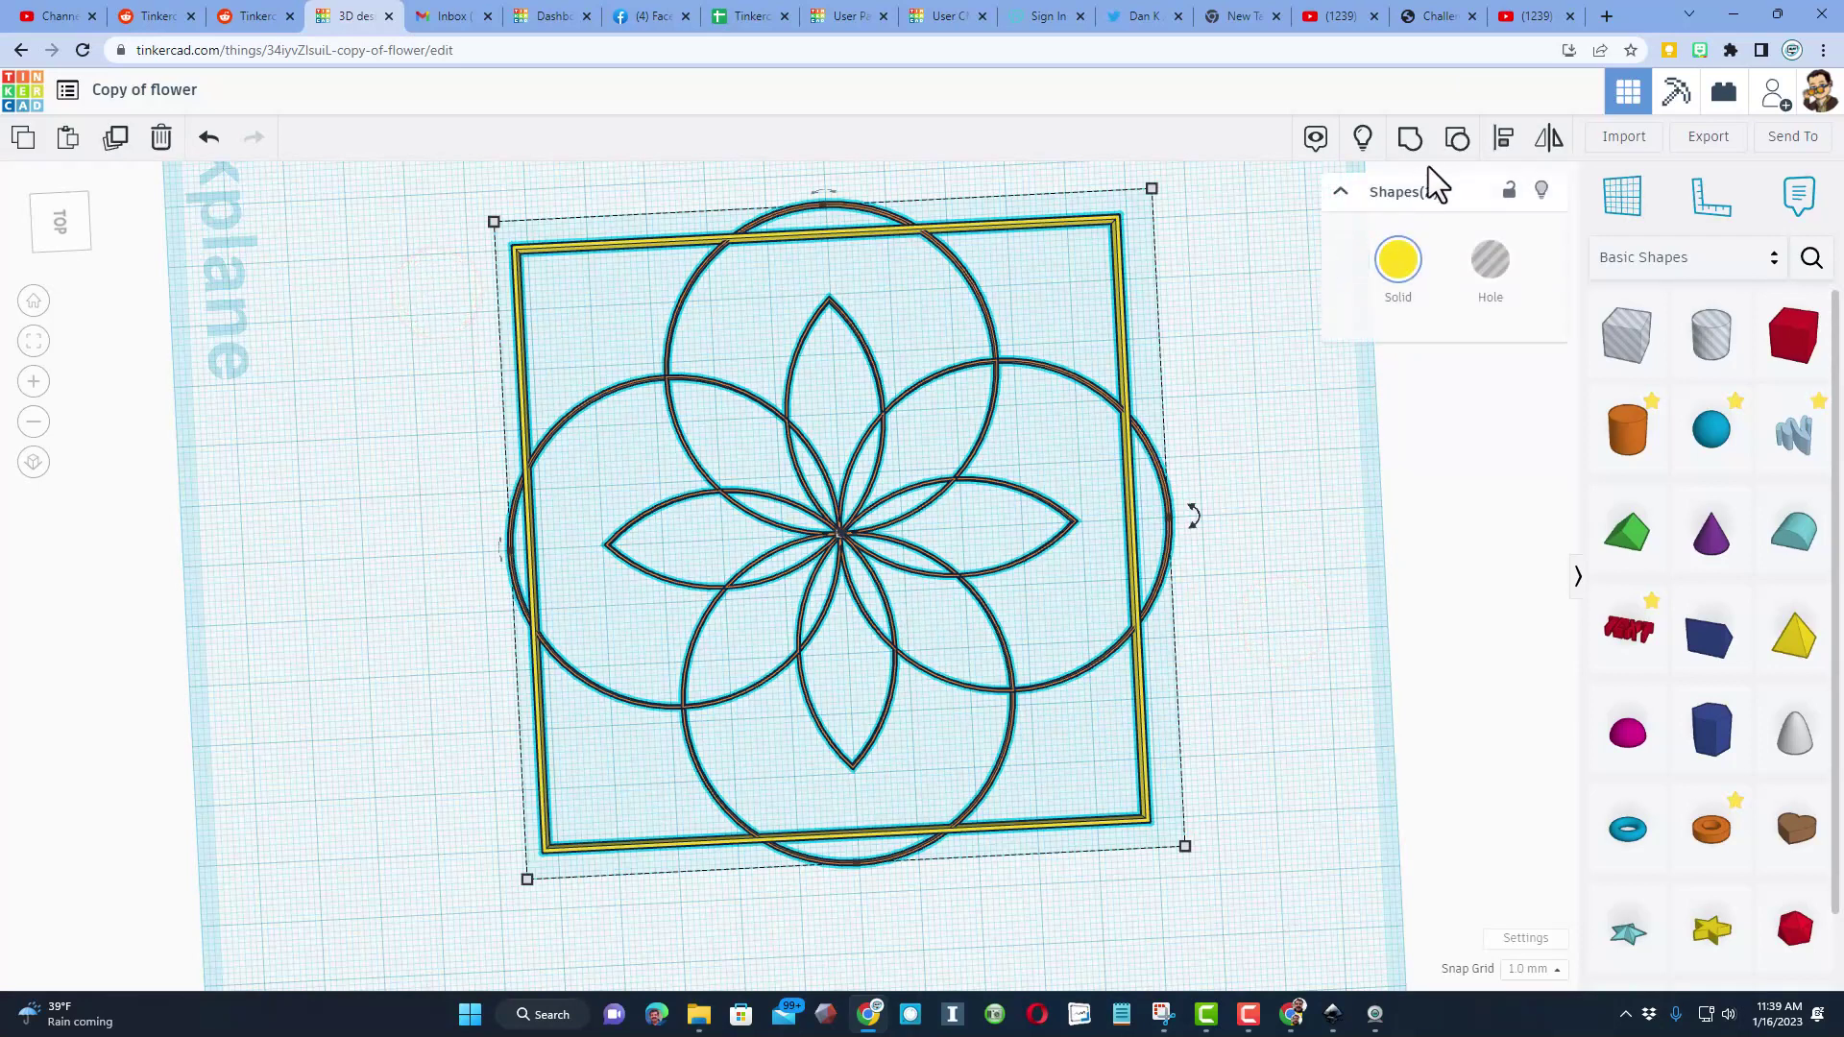
left_click(1498, 143)
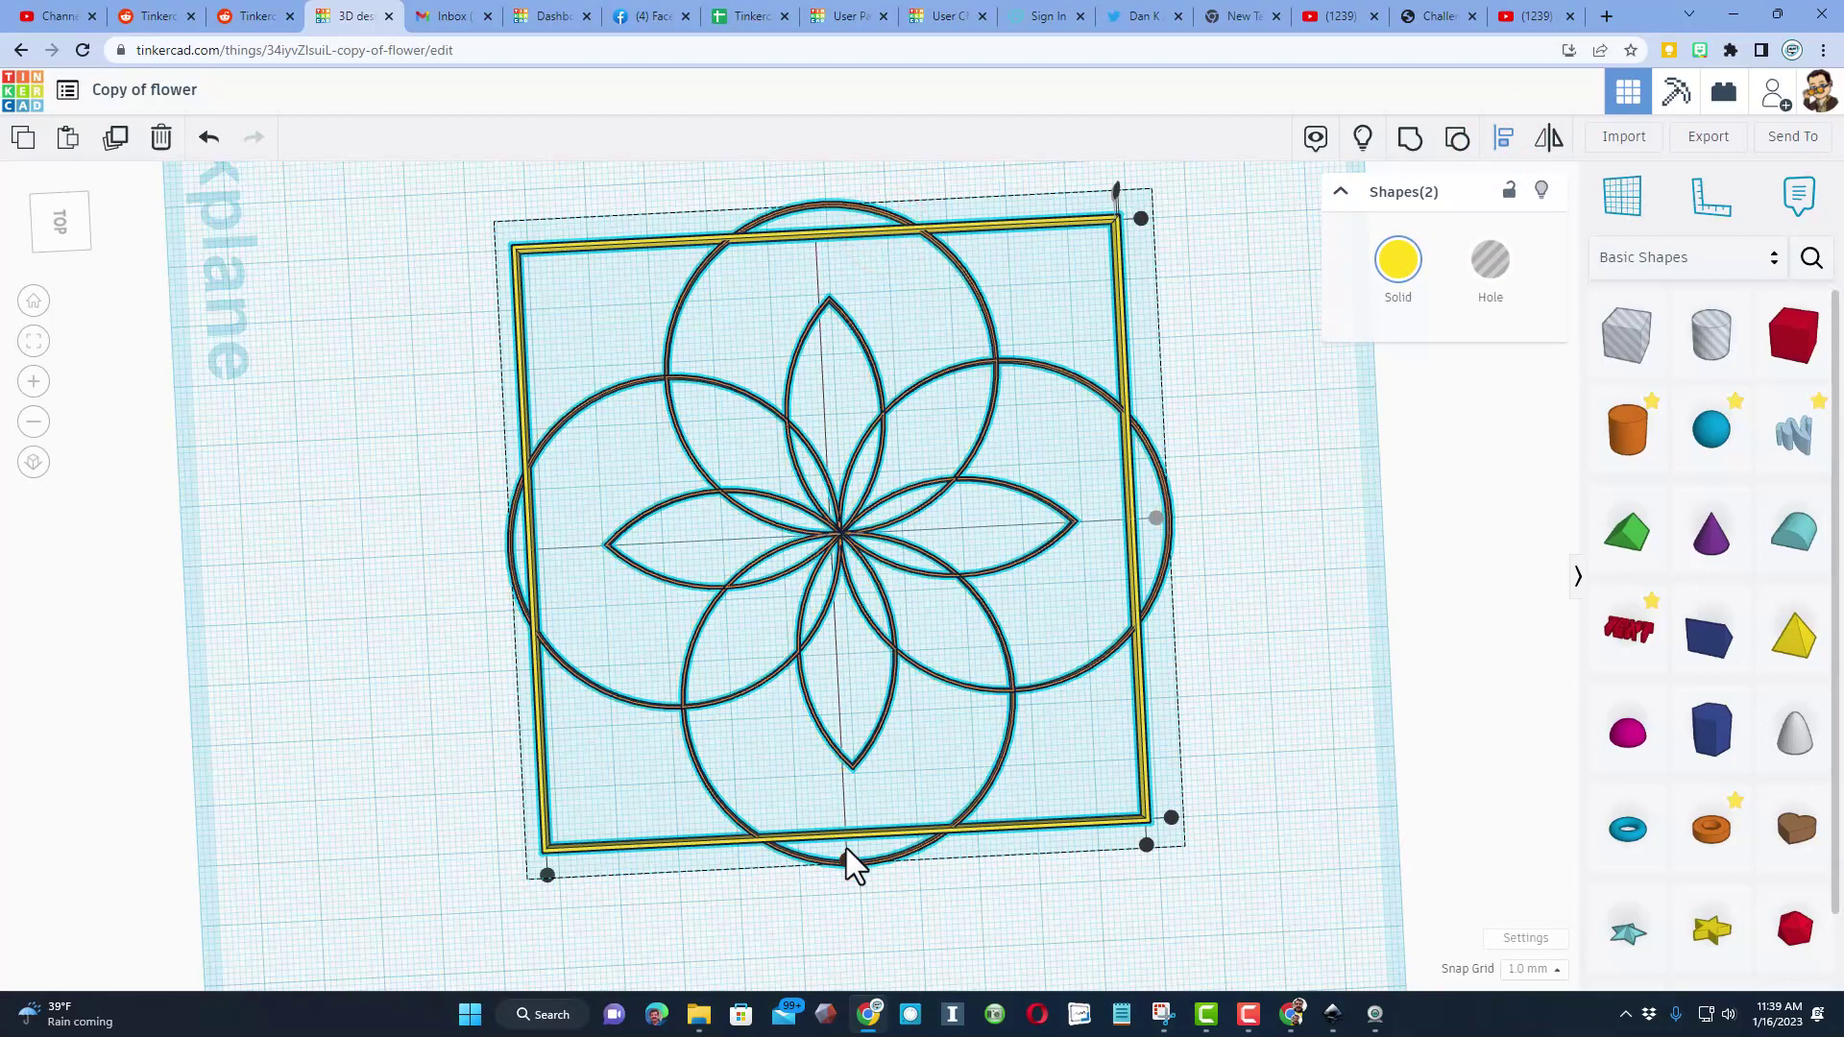
left_click(845, 861)
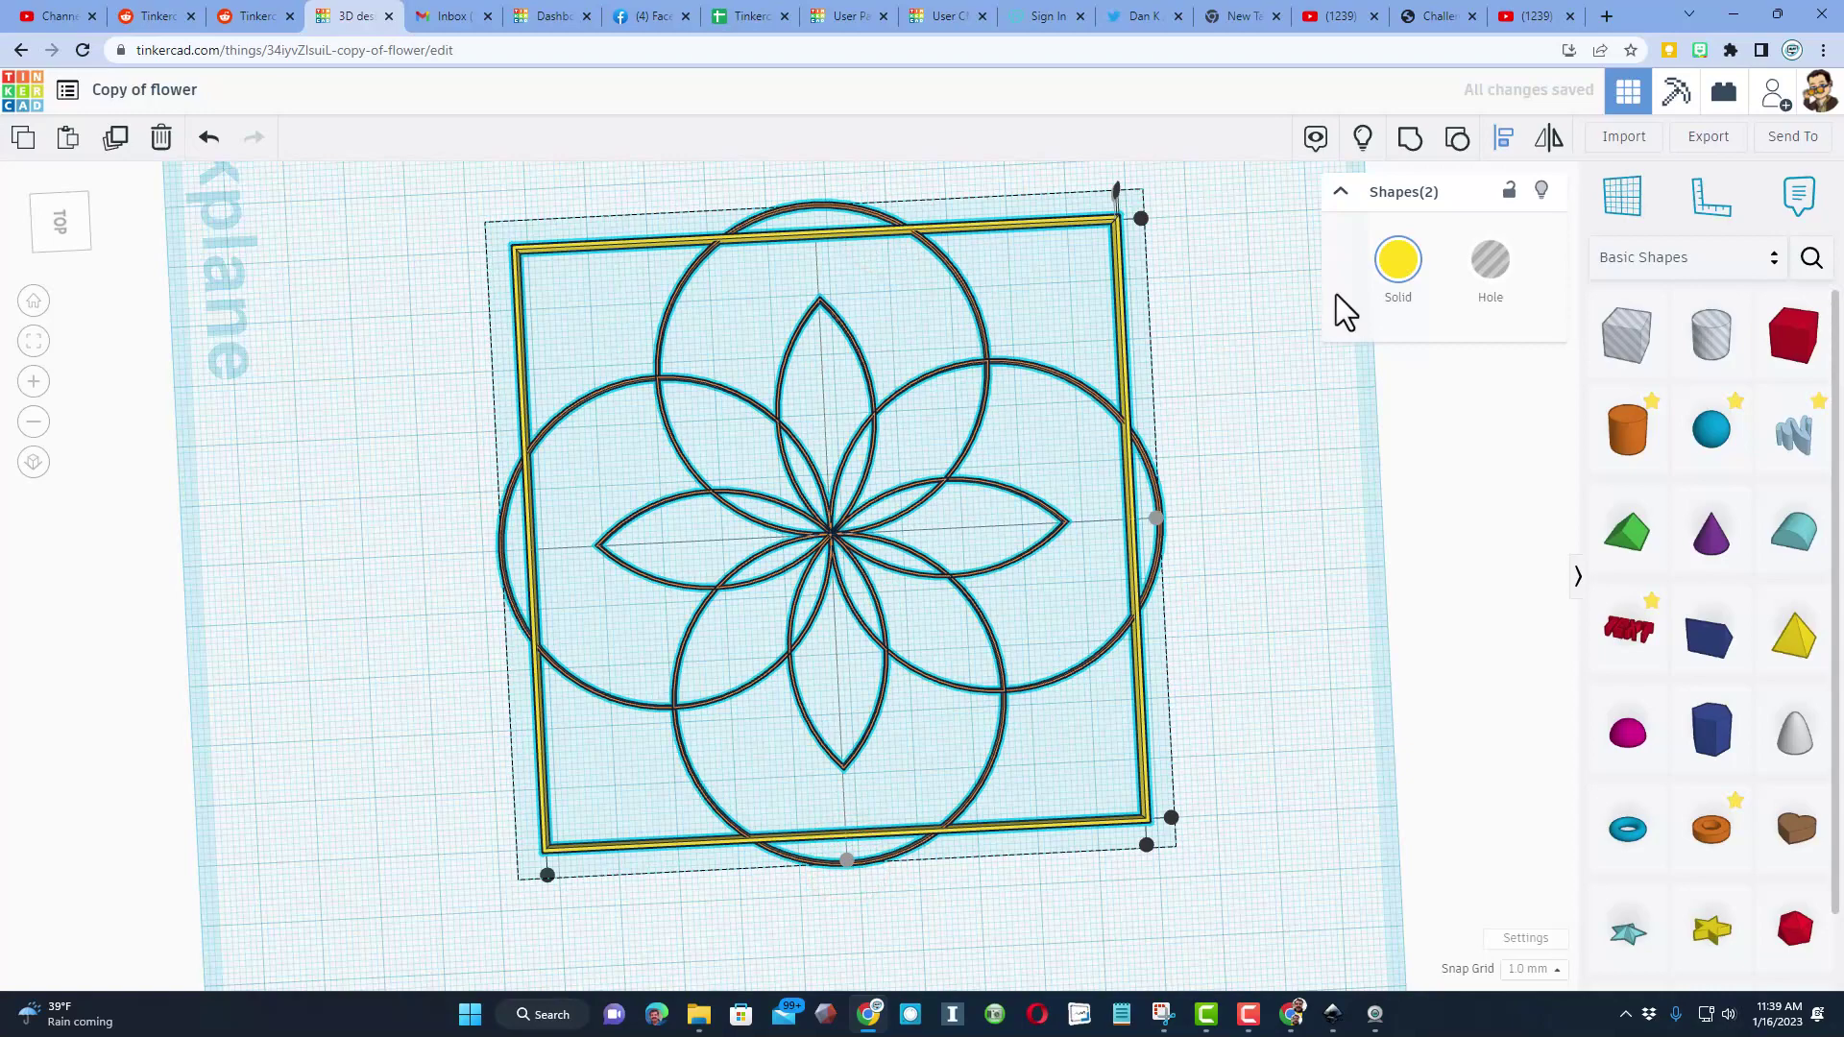
left_click(1362, 137)
left_click(1292, 531)
Duplicate the square frame in place and set the copy's X and Y dimensions to 110.
right_click_drag(1337, 608, 1024, 678)
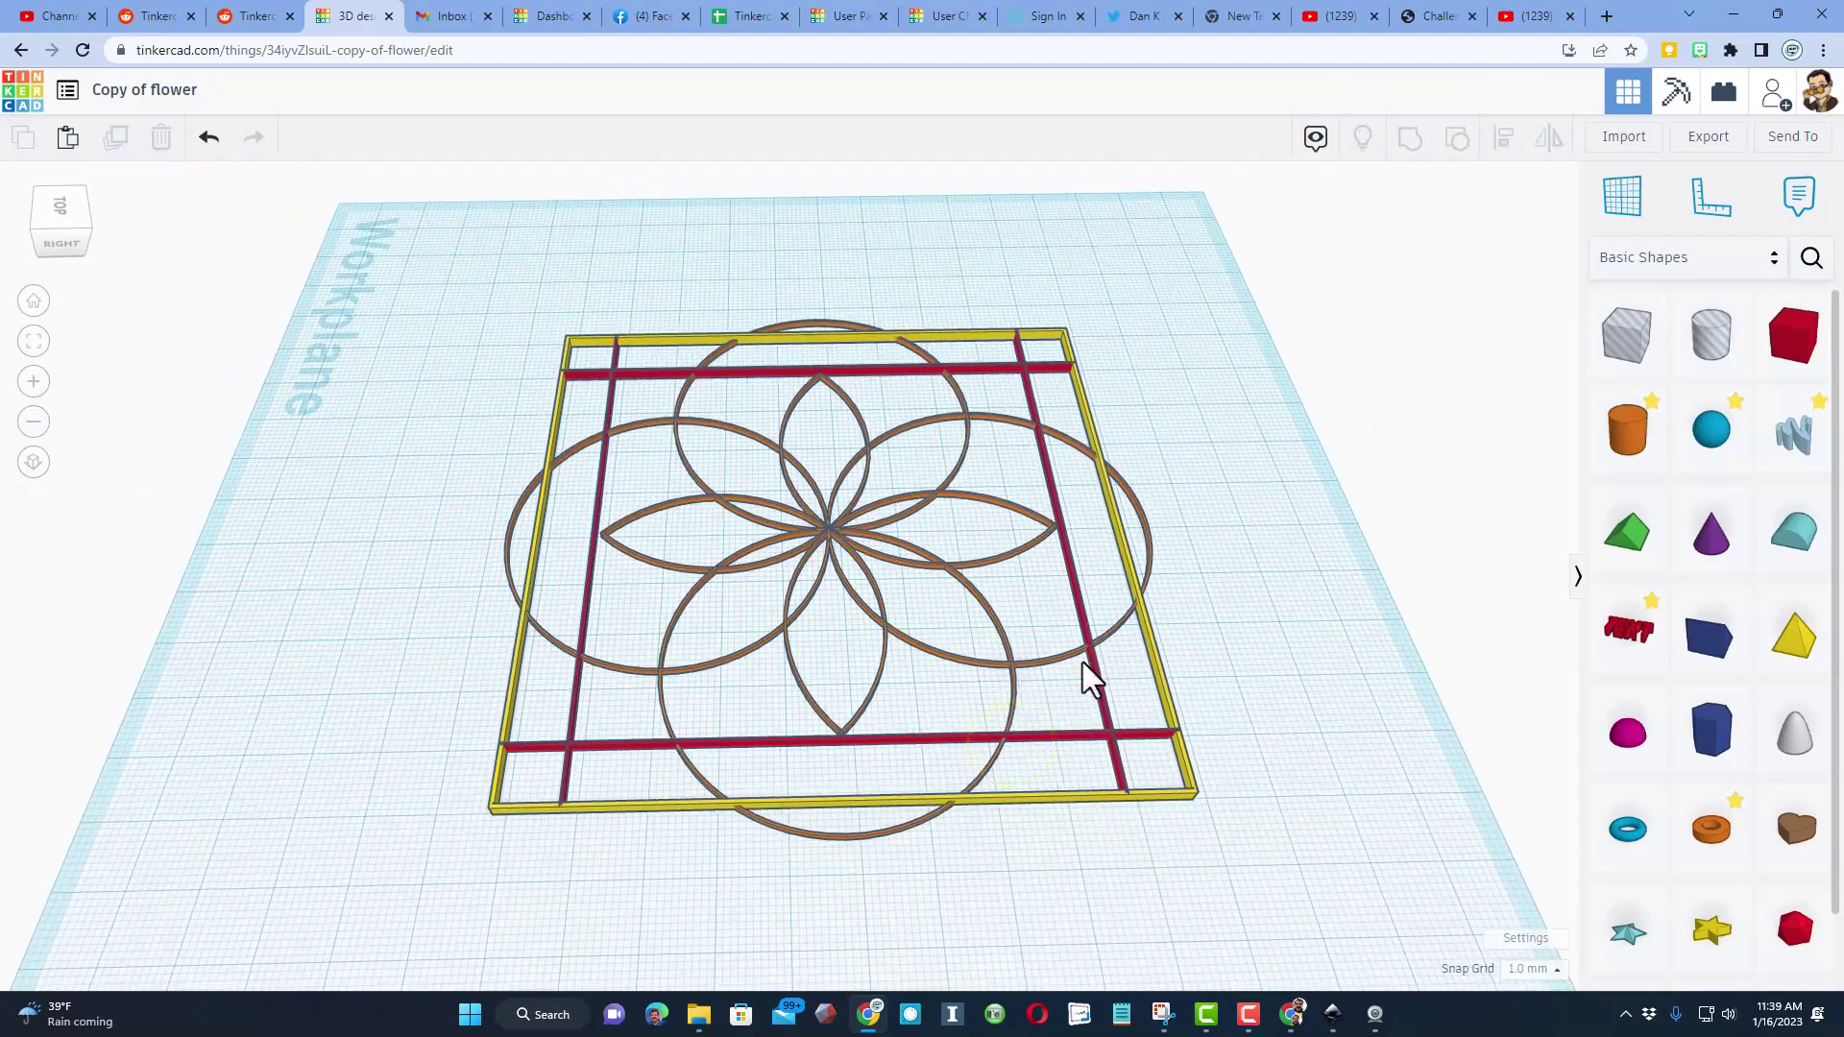
right_click_drag(1273, 749, 1242, 724)
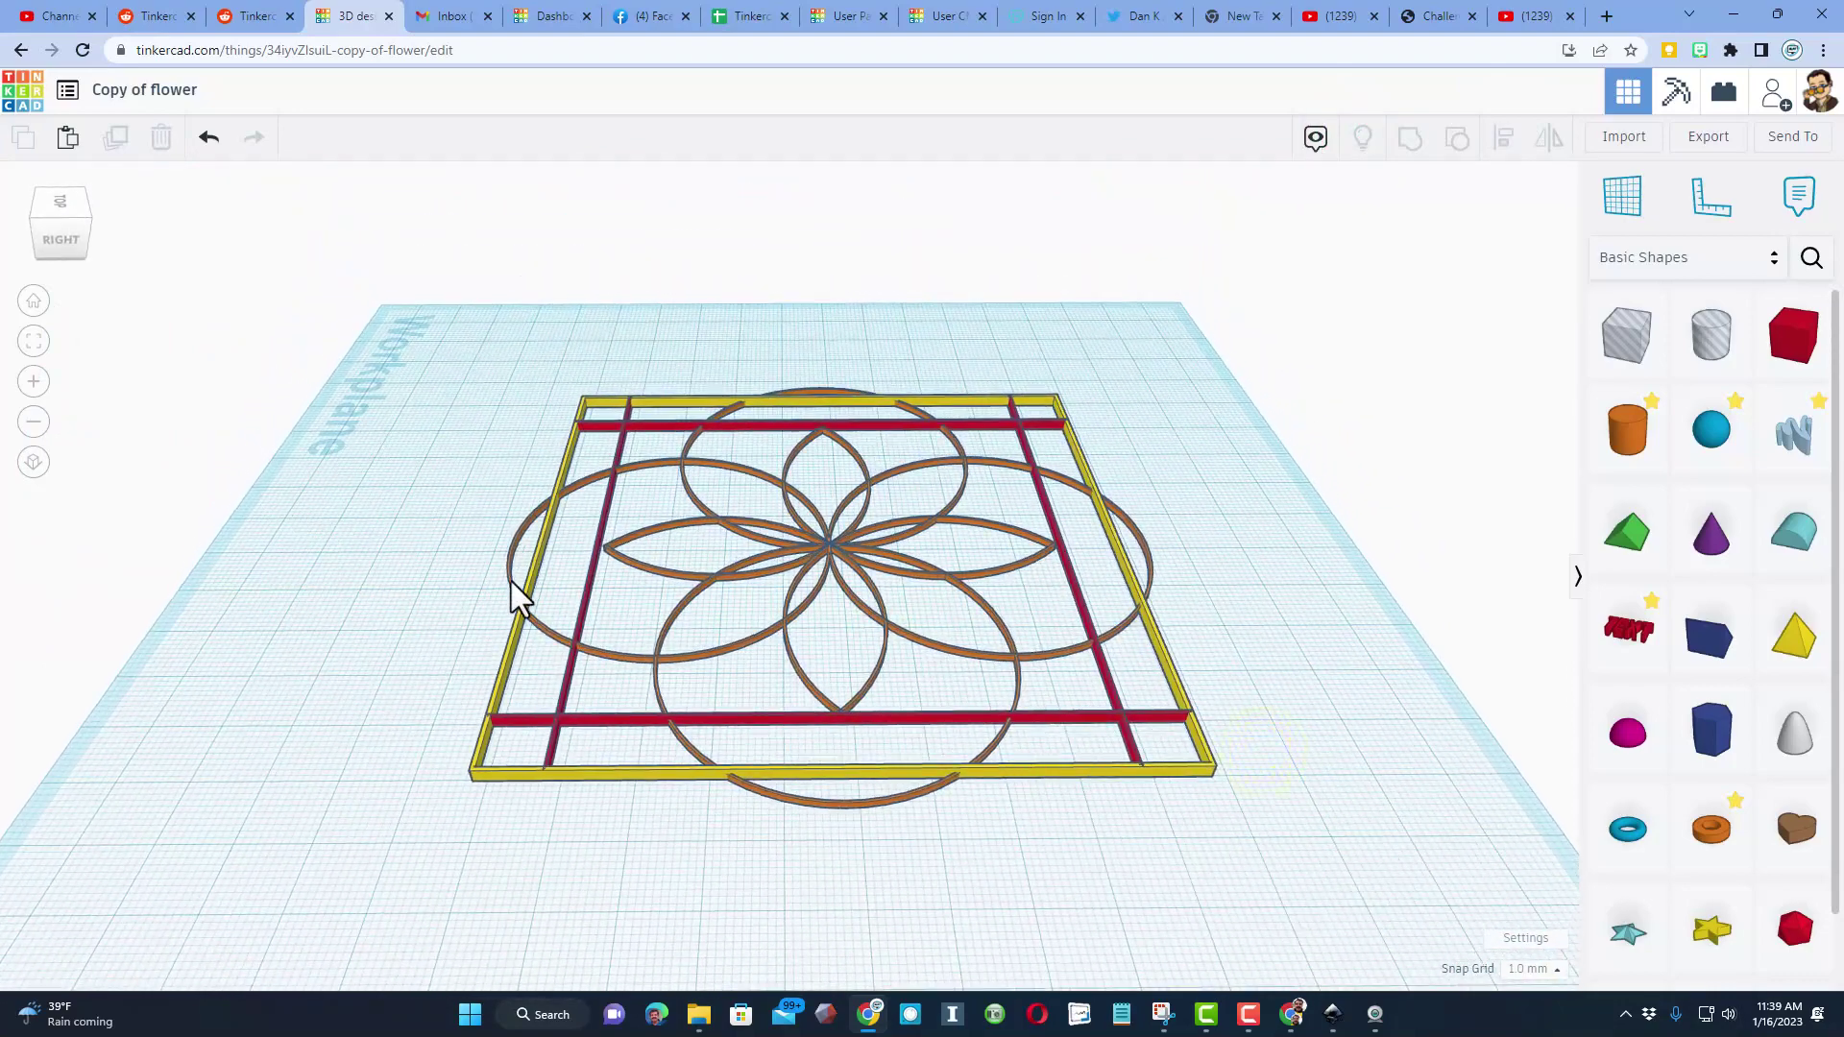
left_click(605, 774)
key("ctrl+d")
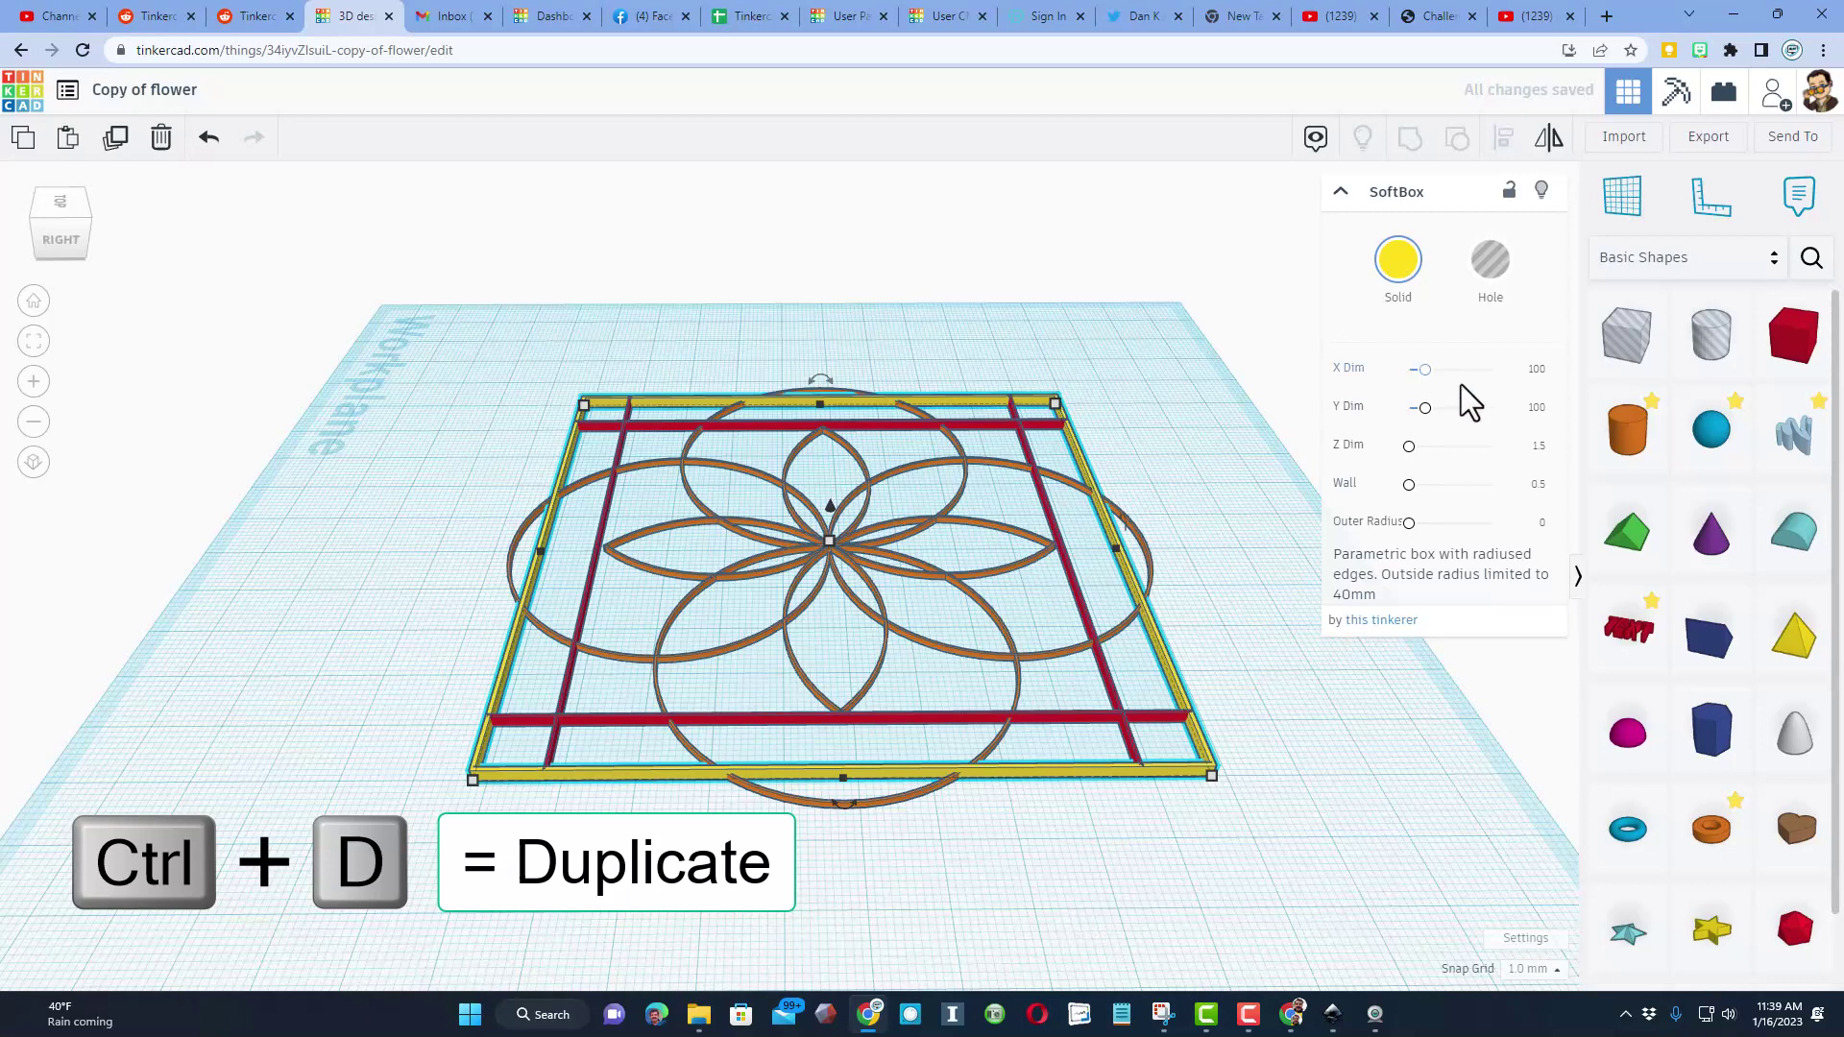
left_click(1540, 370)
type("110")
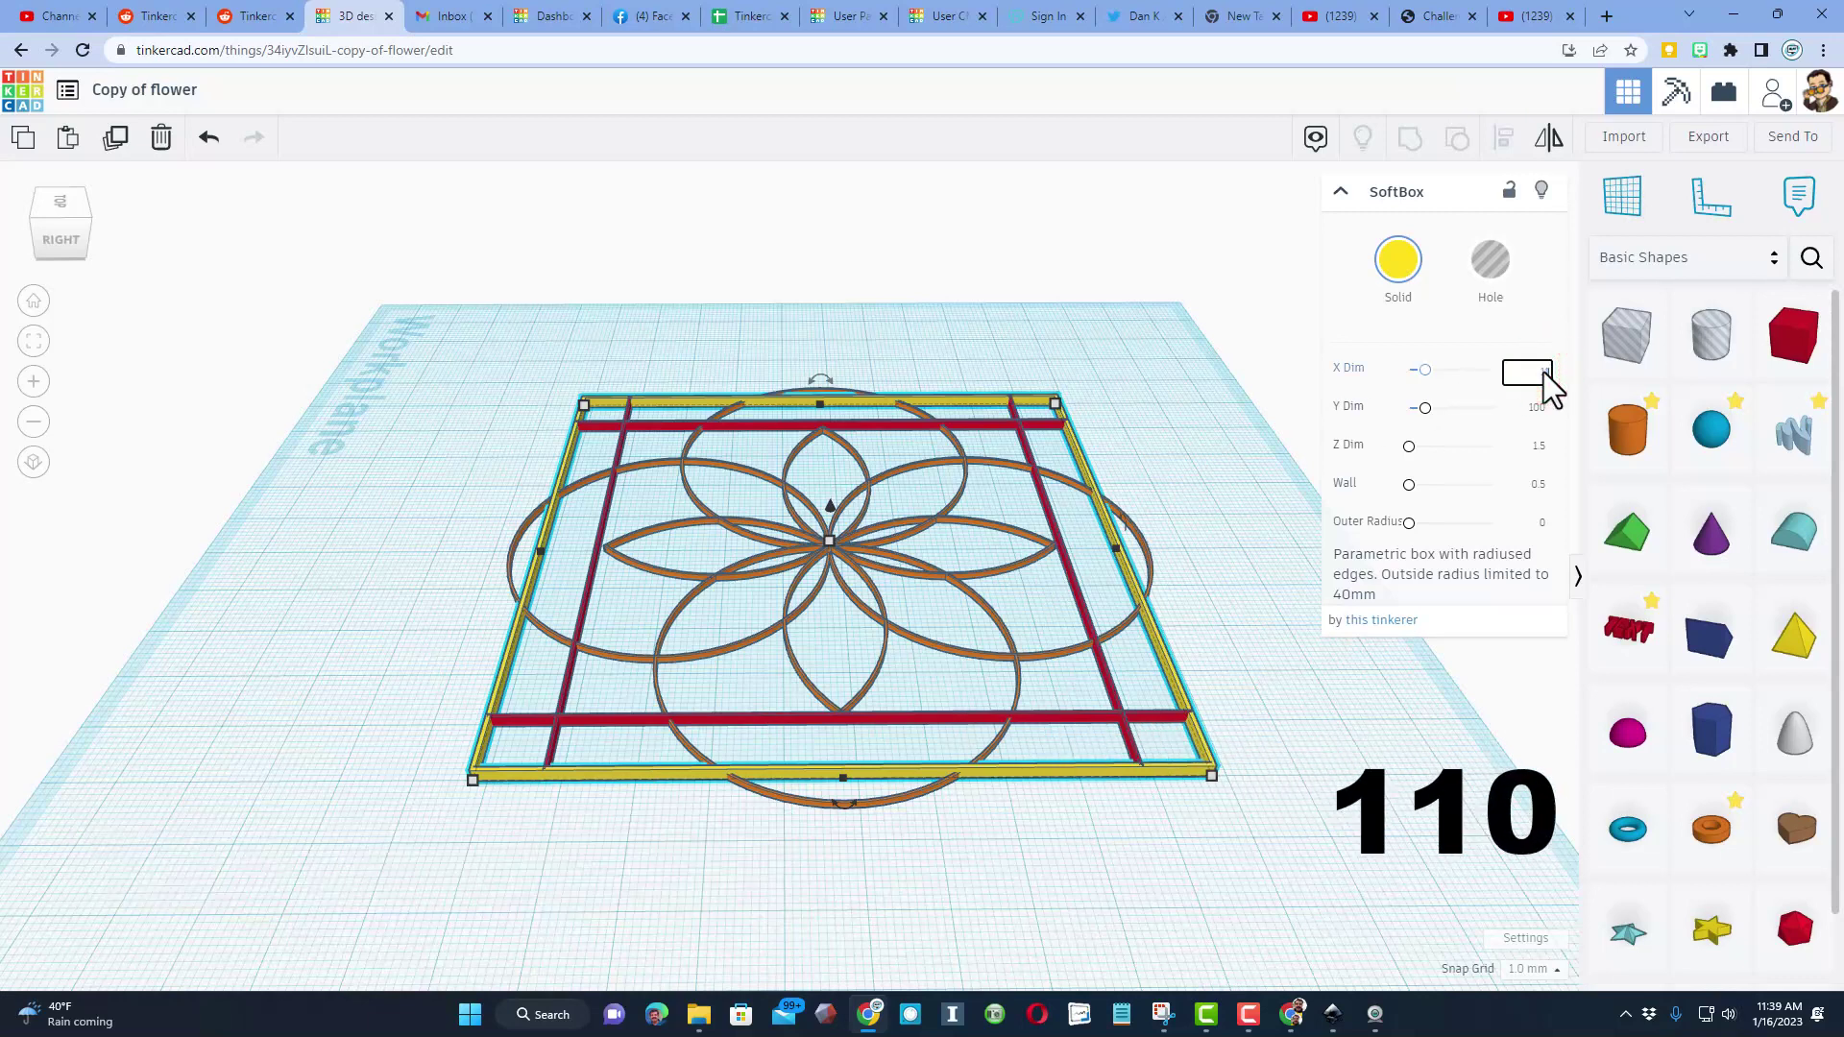
key("Return")
left_click(1540, 406)
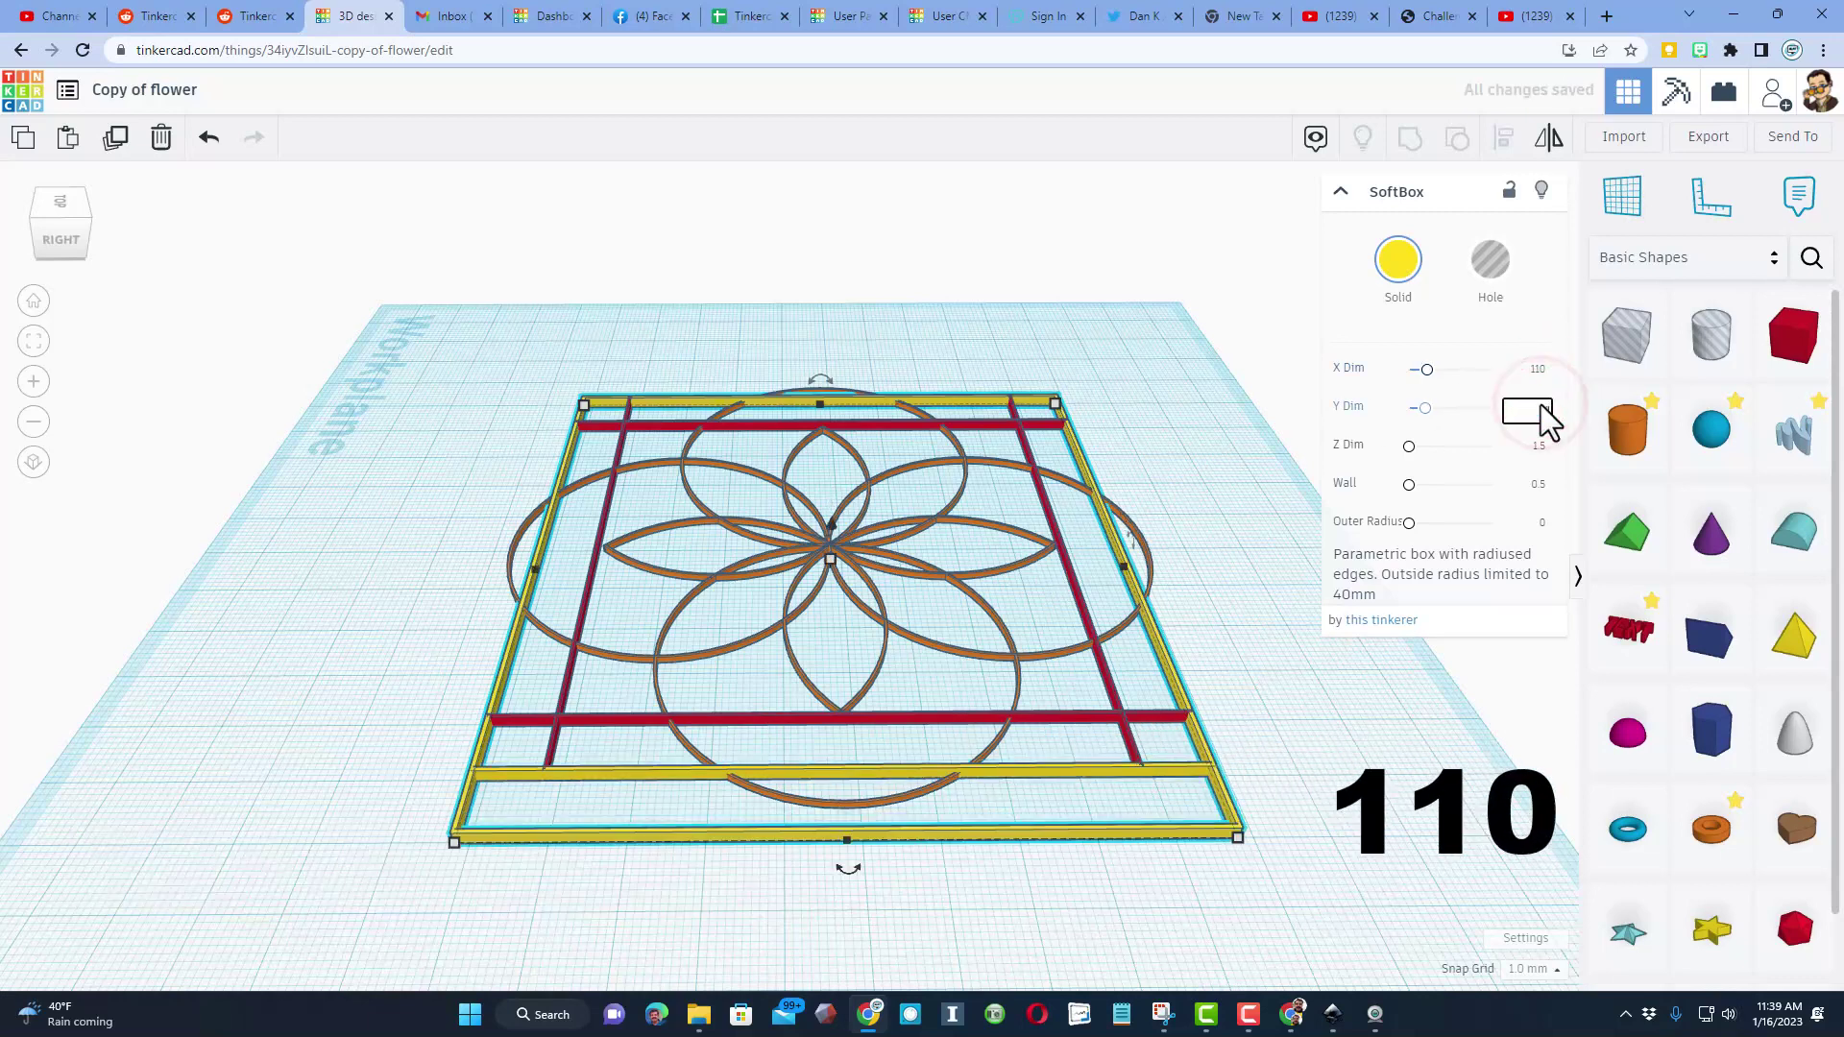
type("110")
key("Return")
Set the larger frame's Z dimension to 5, turn it into a hole, and set its wall to 5.4.
left_click(1538, 448)
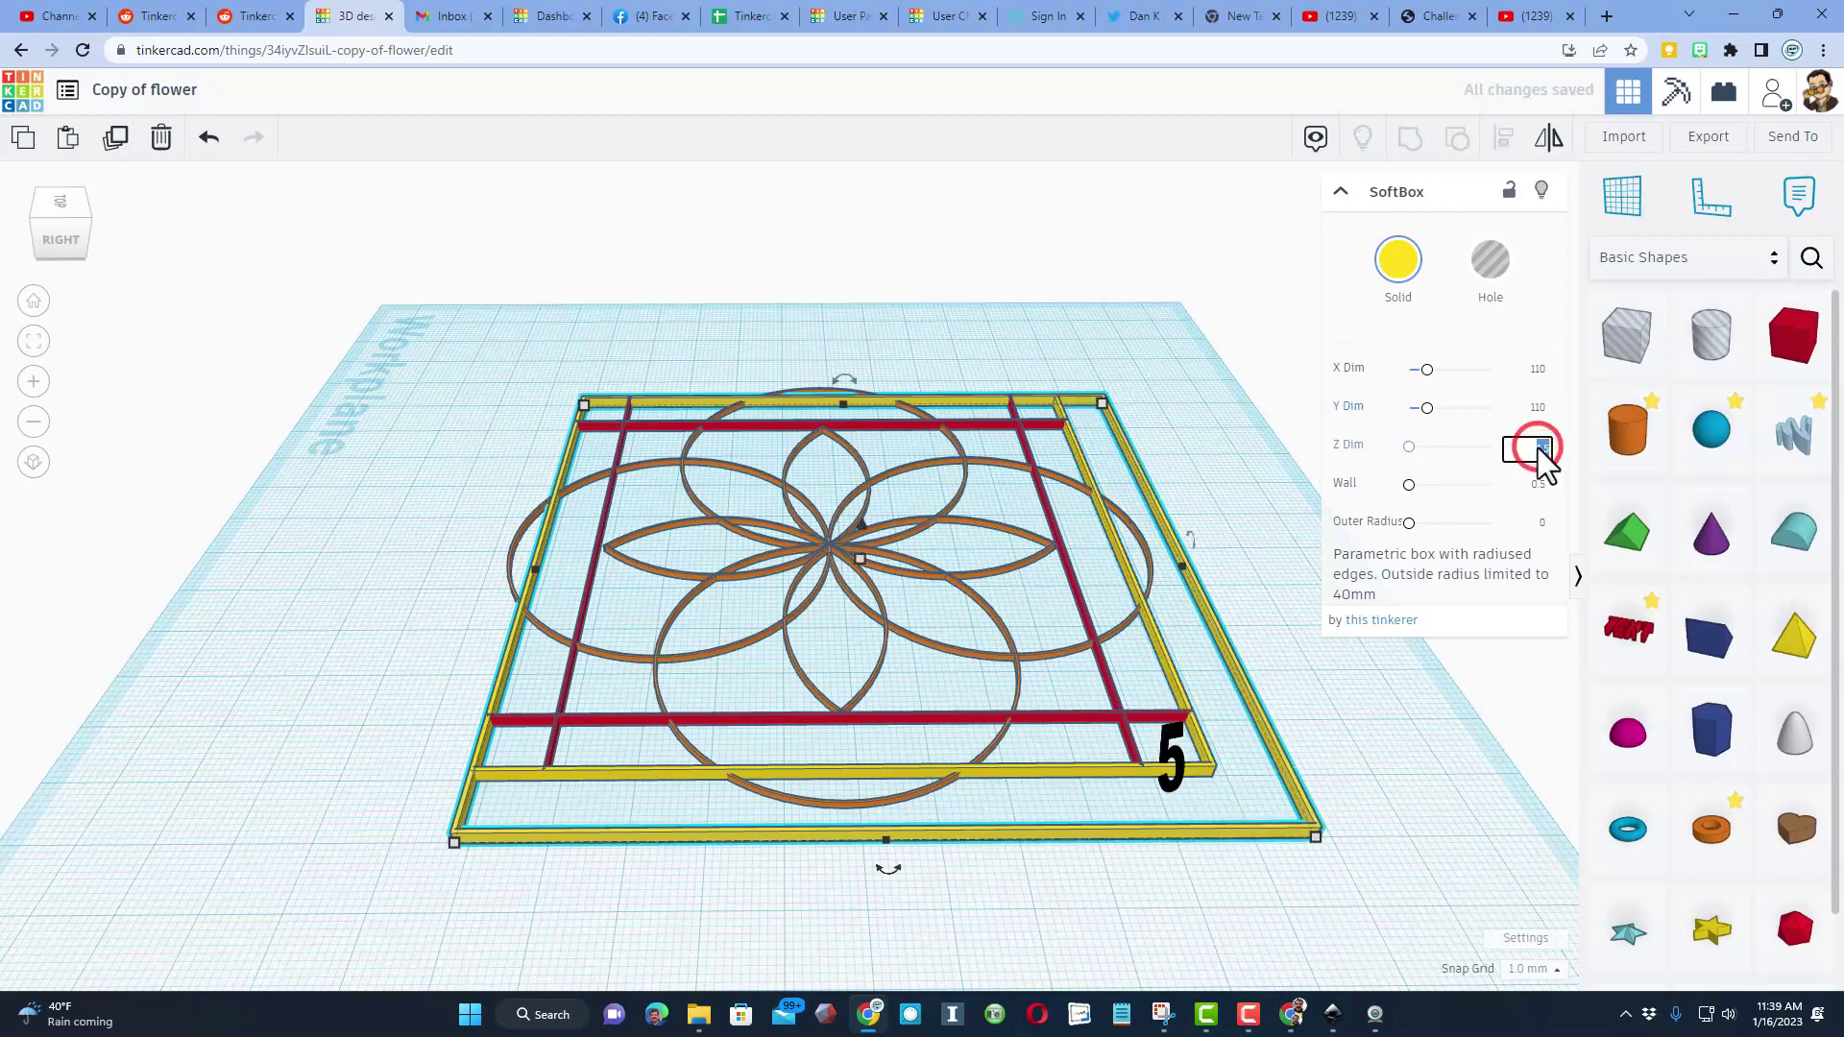
key("Return")
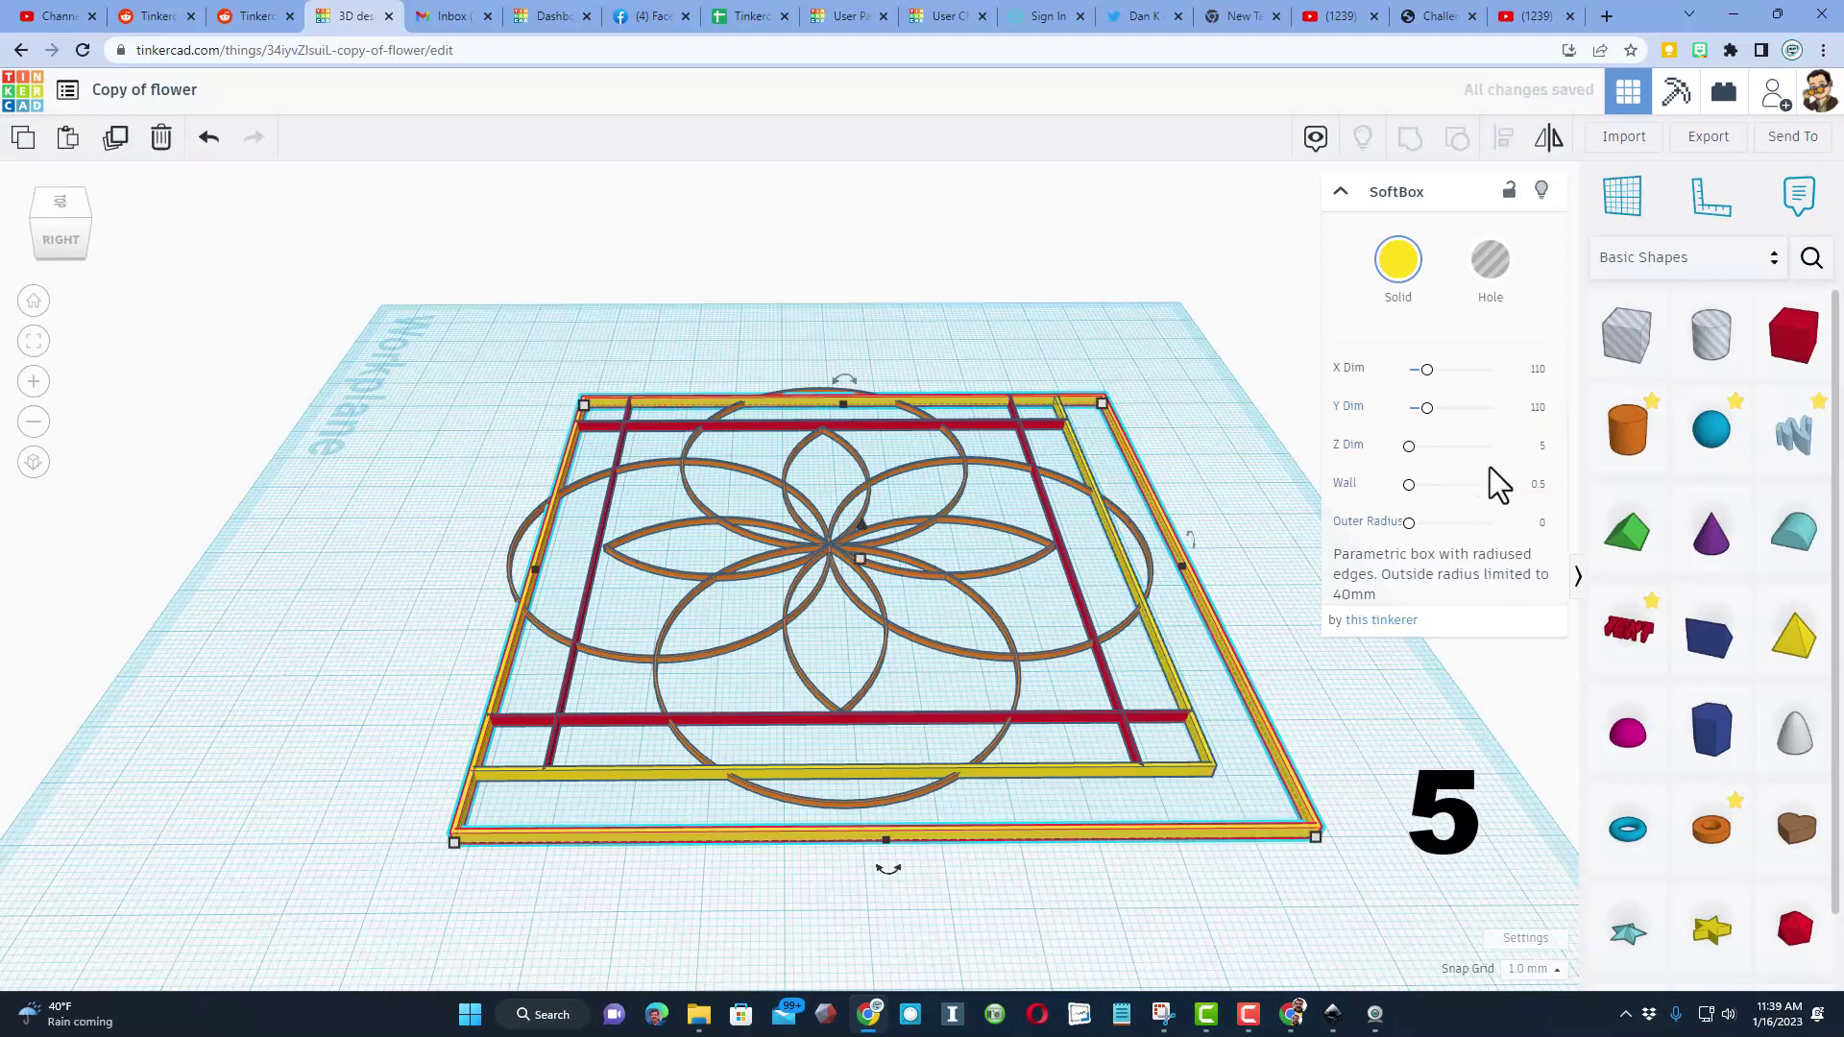
left_click(1492, 281)
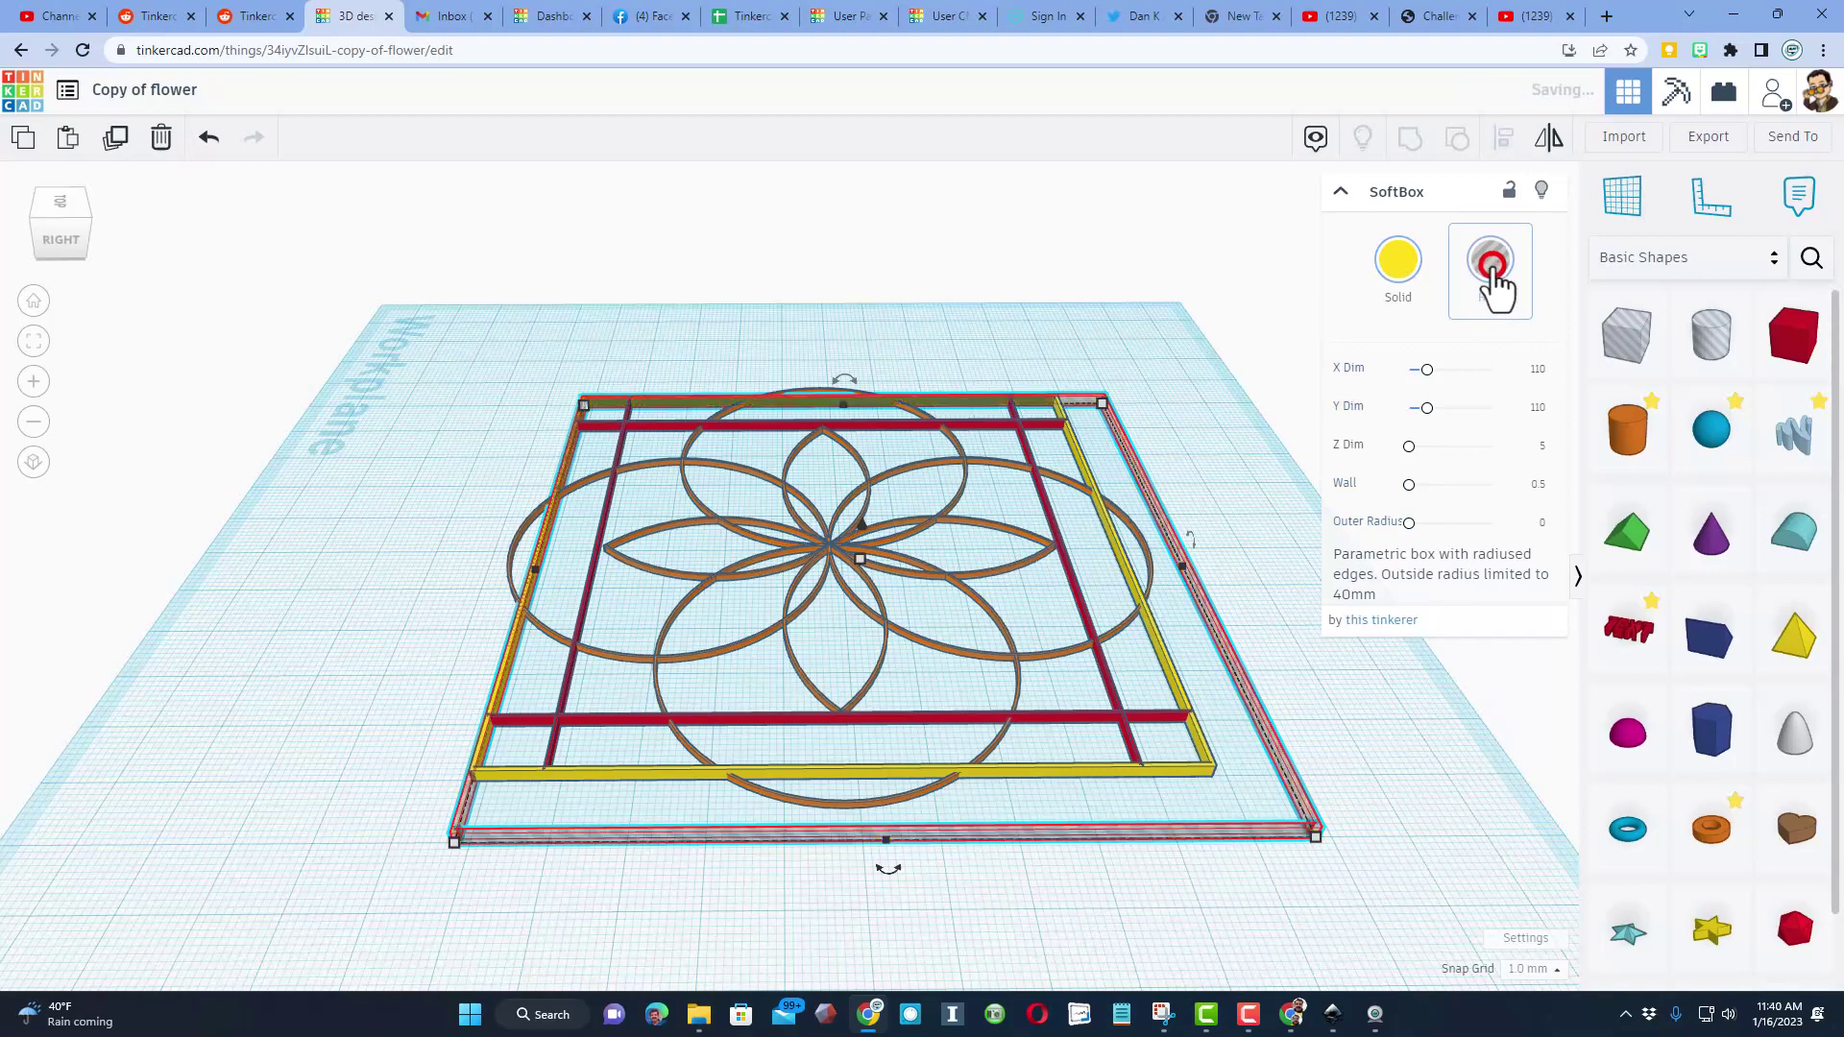
left_click(1538, 485)
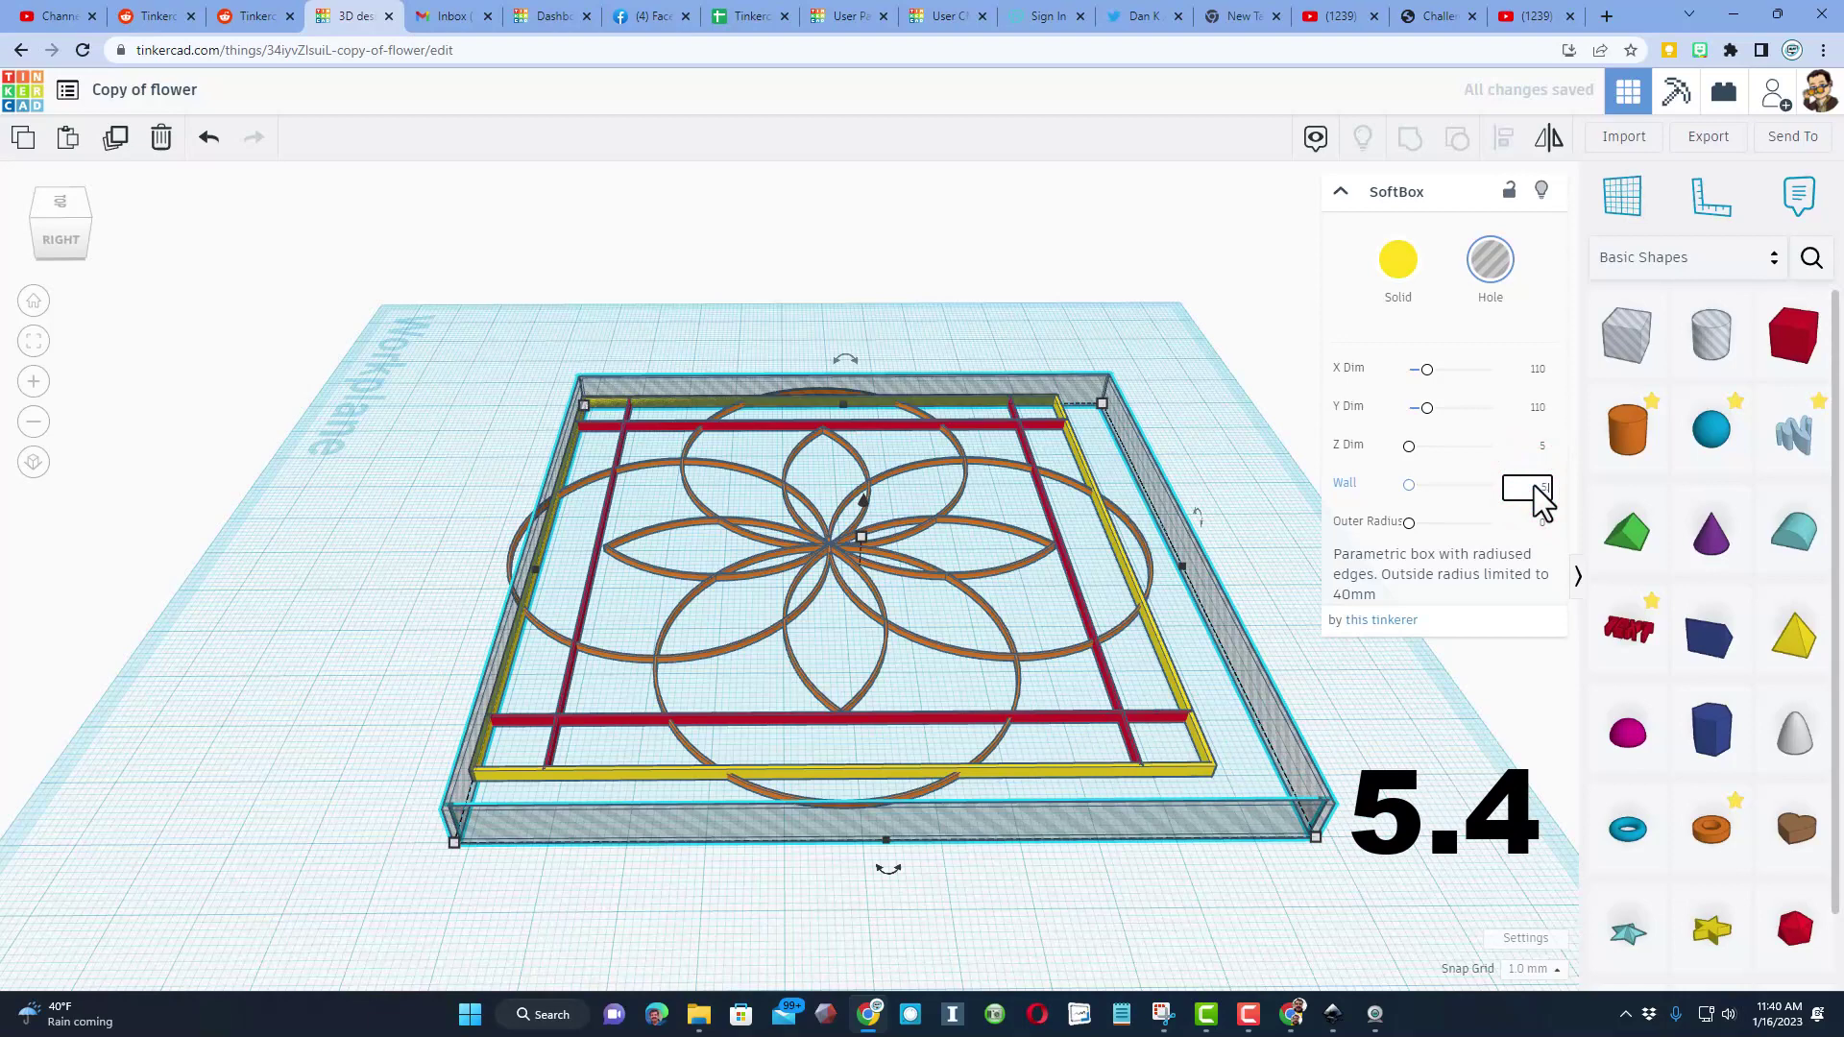
type("5.4")
key("Return")
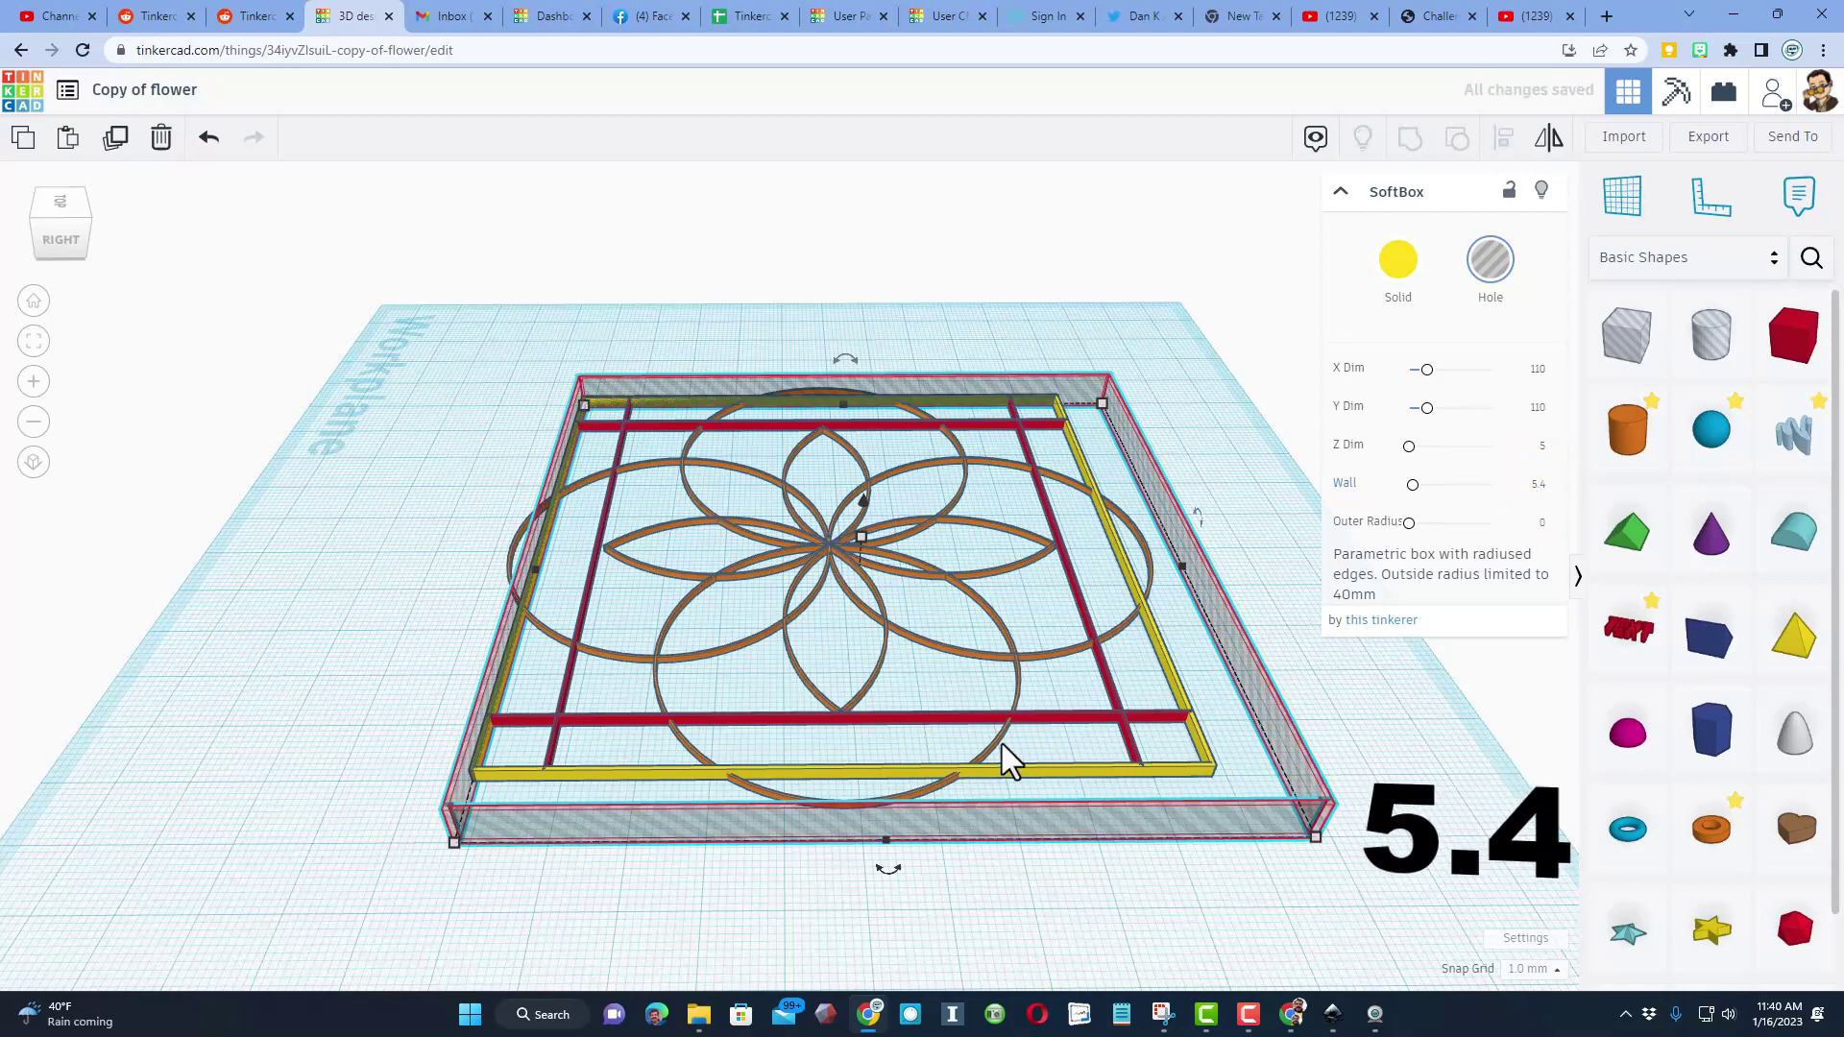
Center the hole frame on the original yellow frame in width, depth and height, keeping the yellow frame fixed.
left_click(631, 764, "shift")
right_click_drag(621, 826, 629, 840)
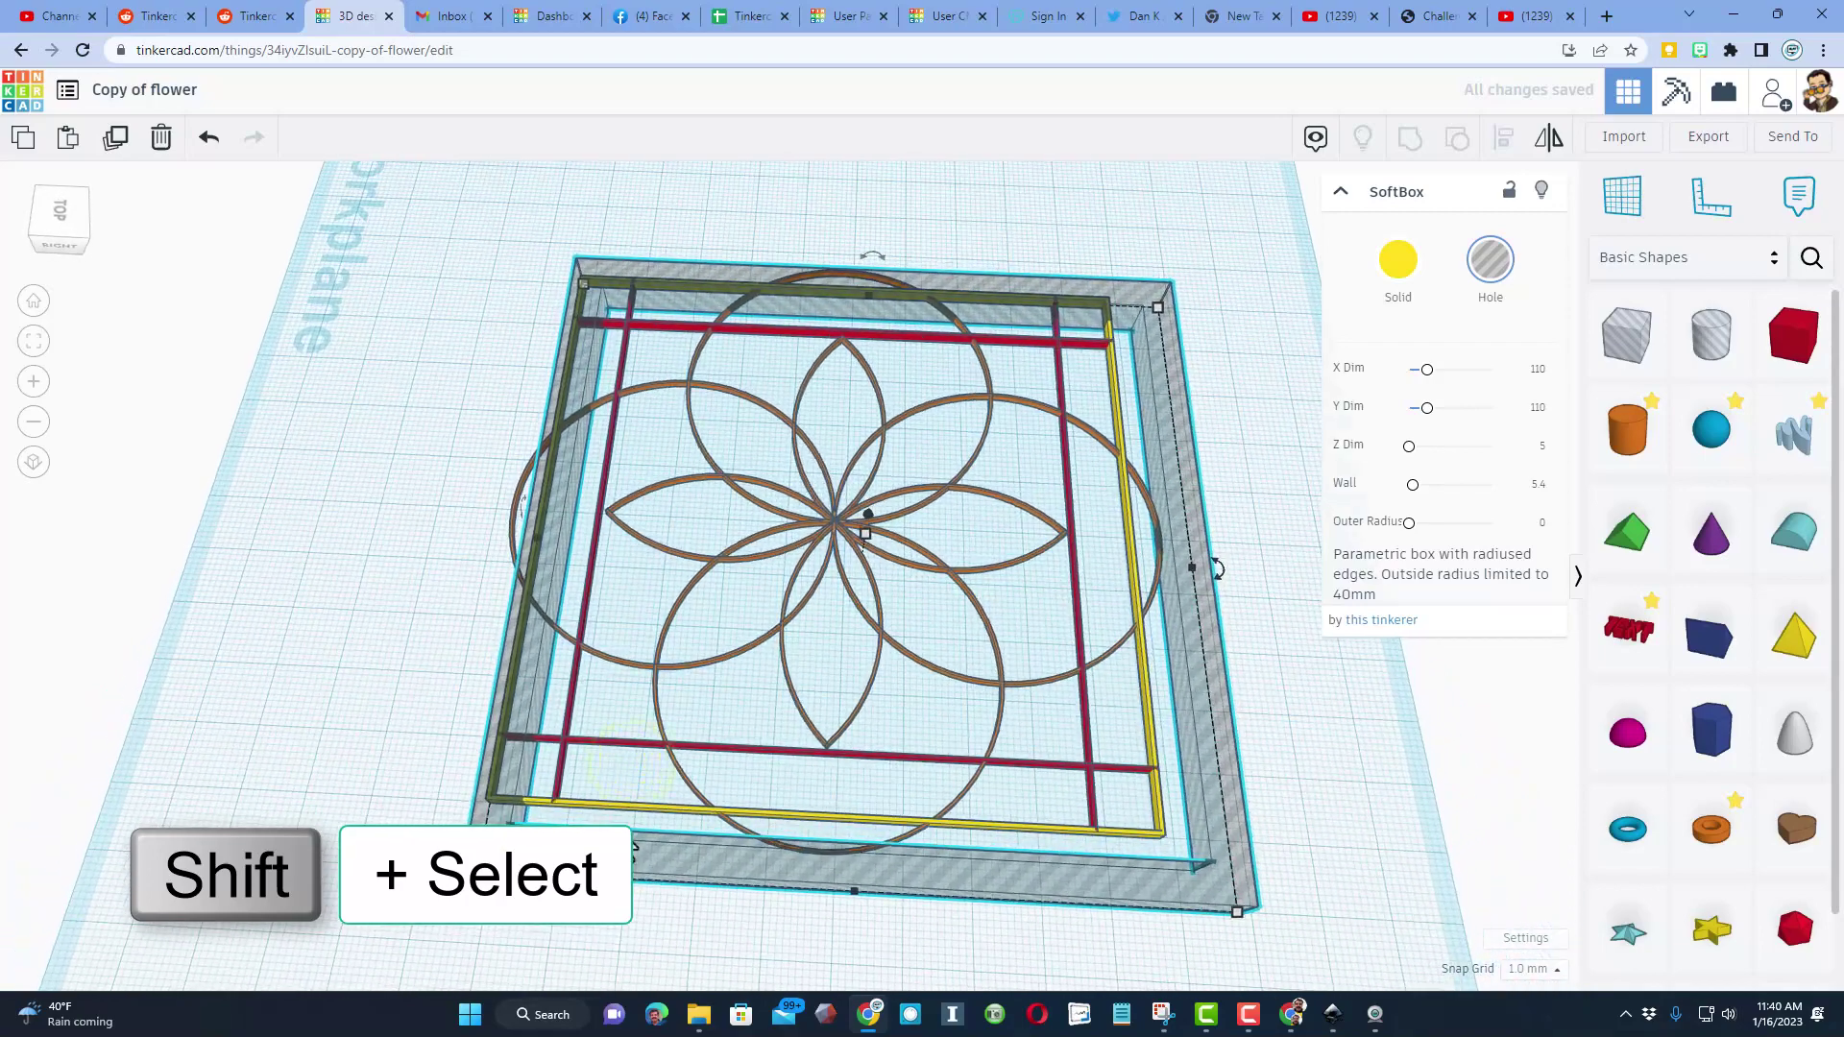
left_click(621, 807, "shift")
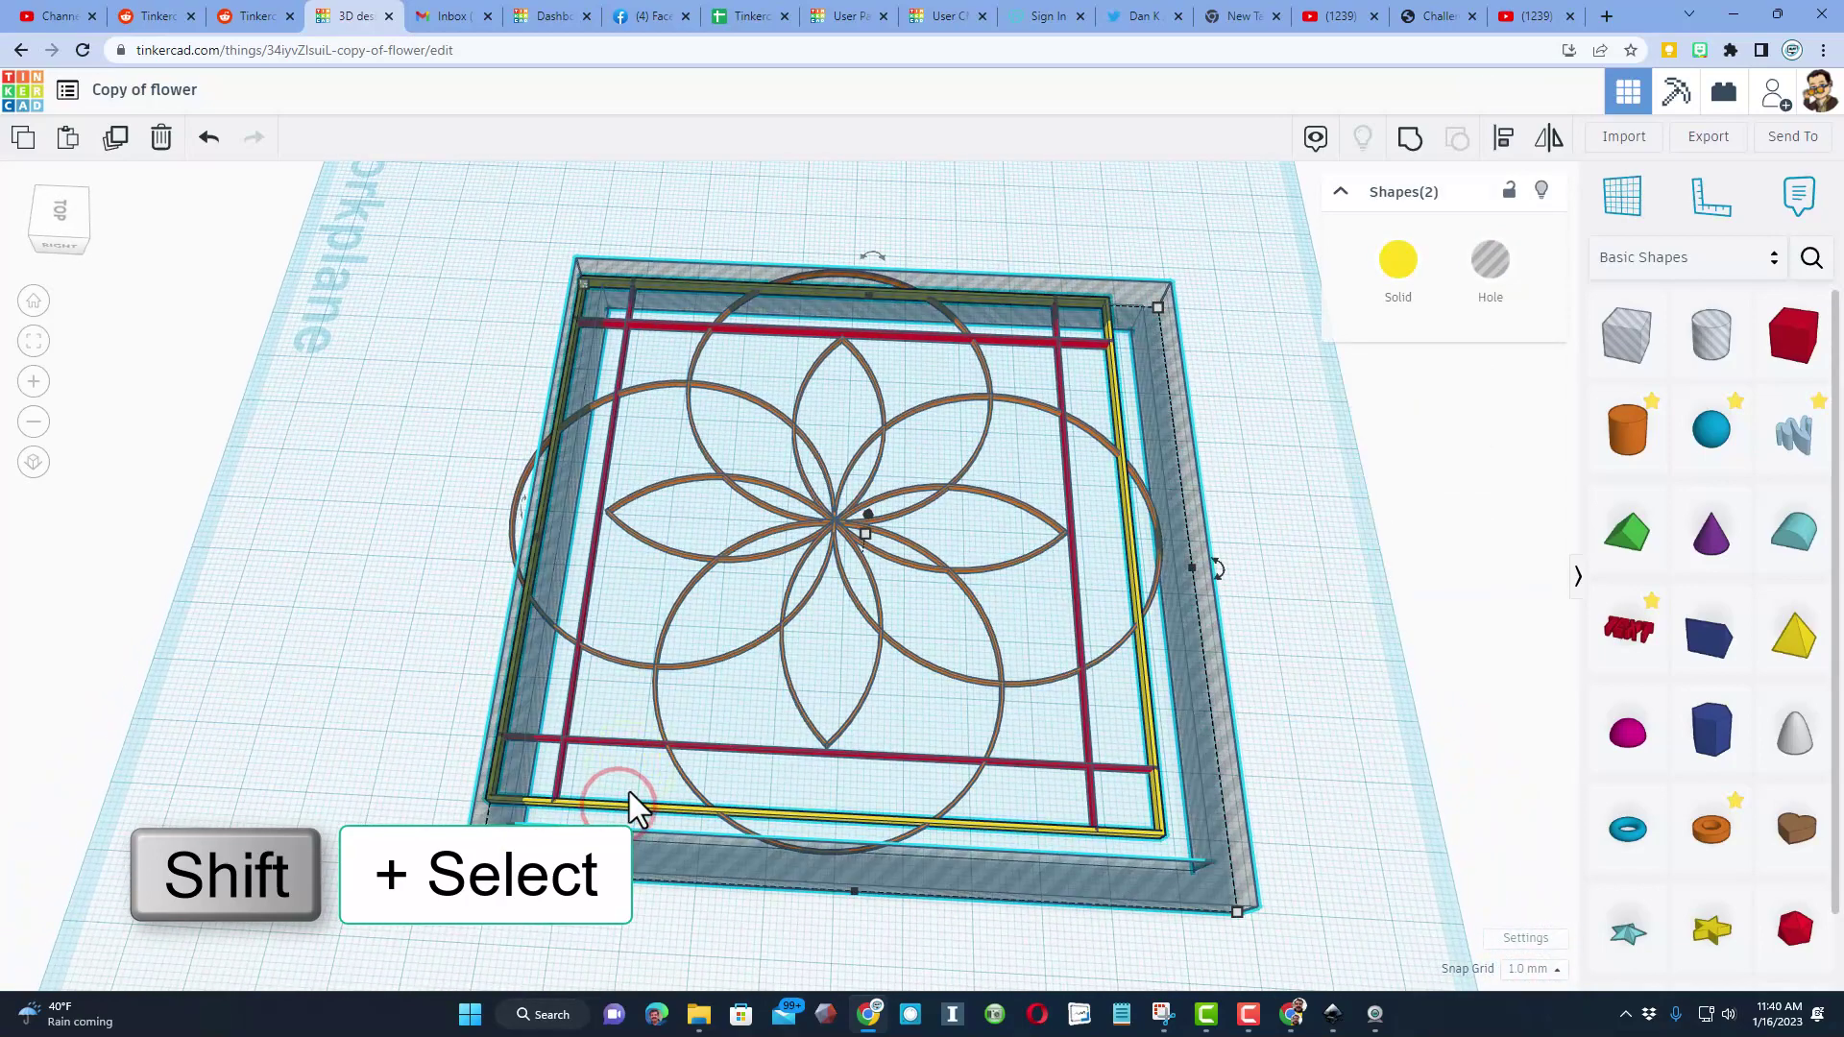
left_click(1502, 137)
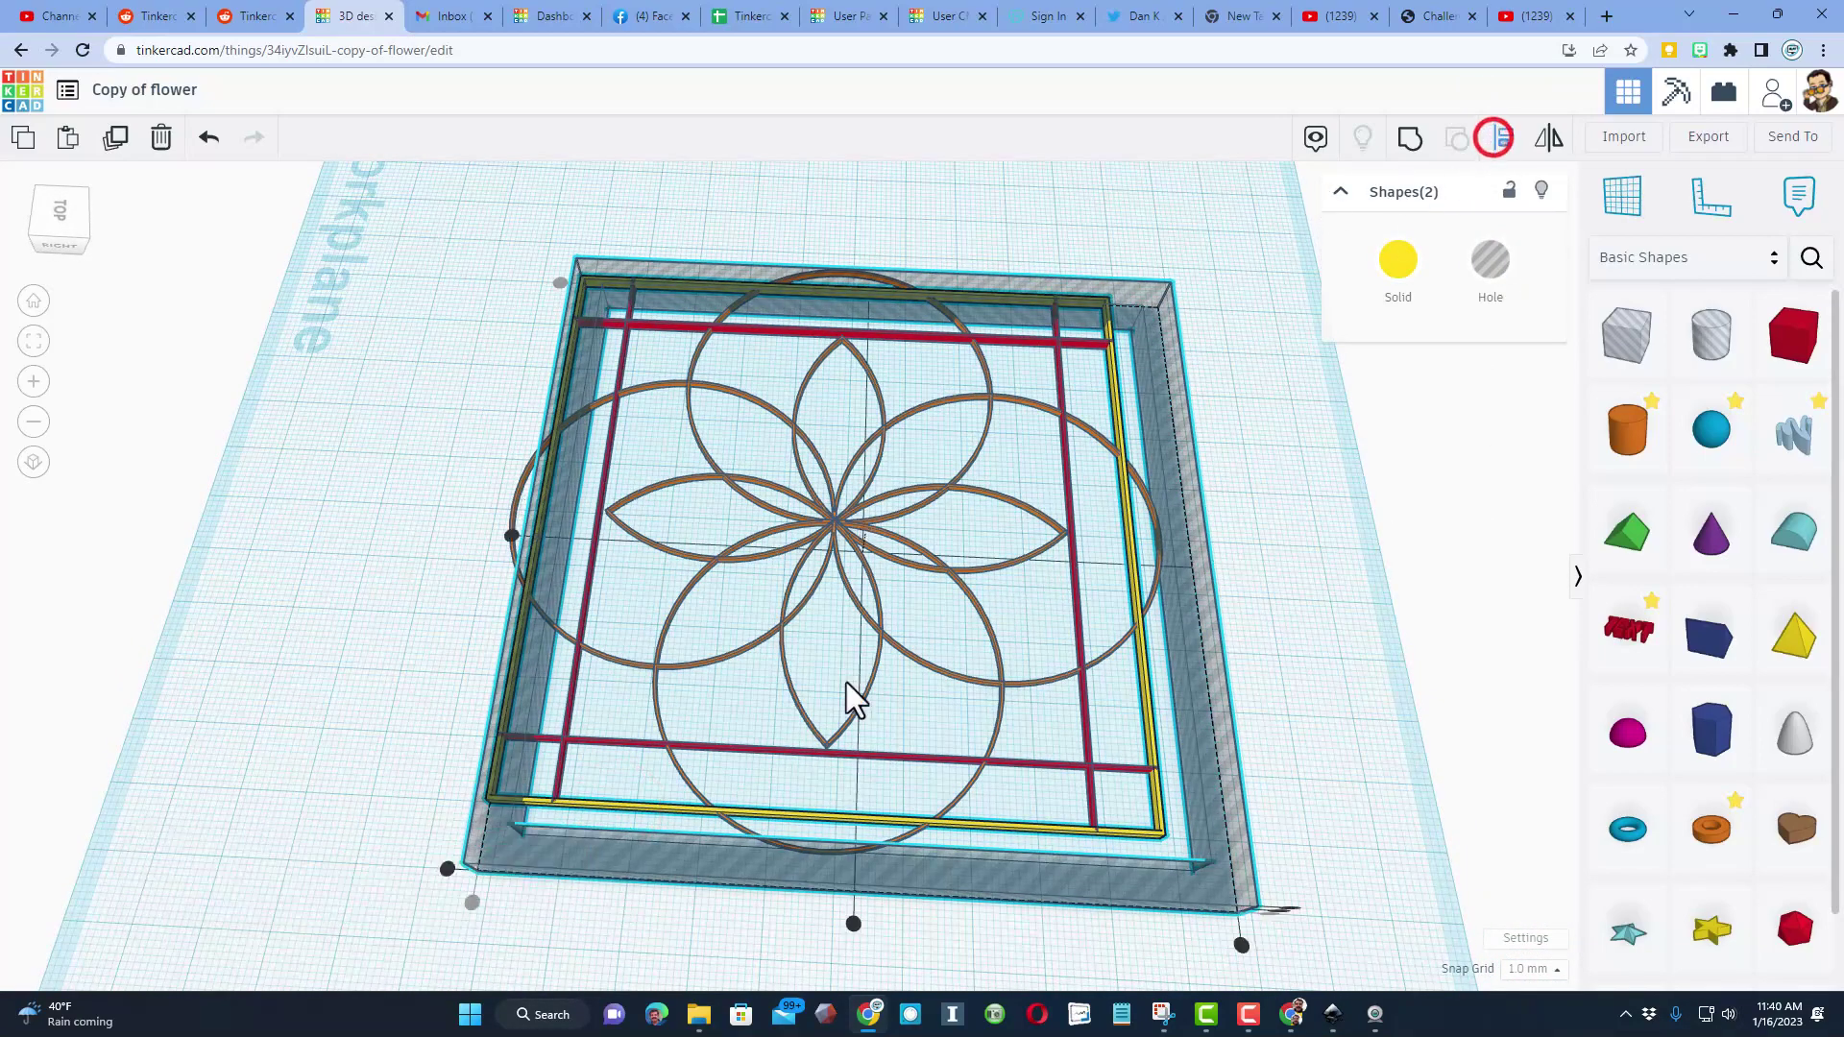
left_click(665, 809)
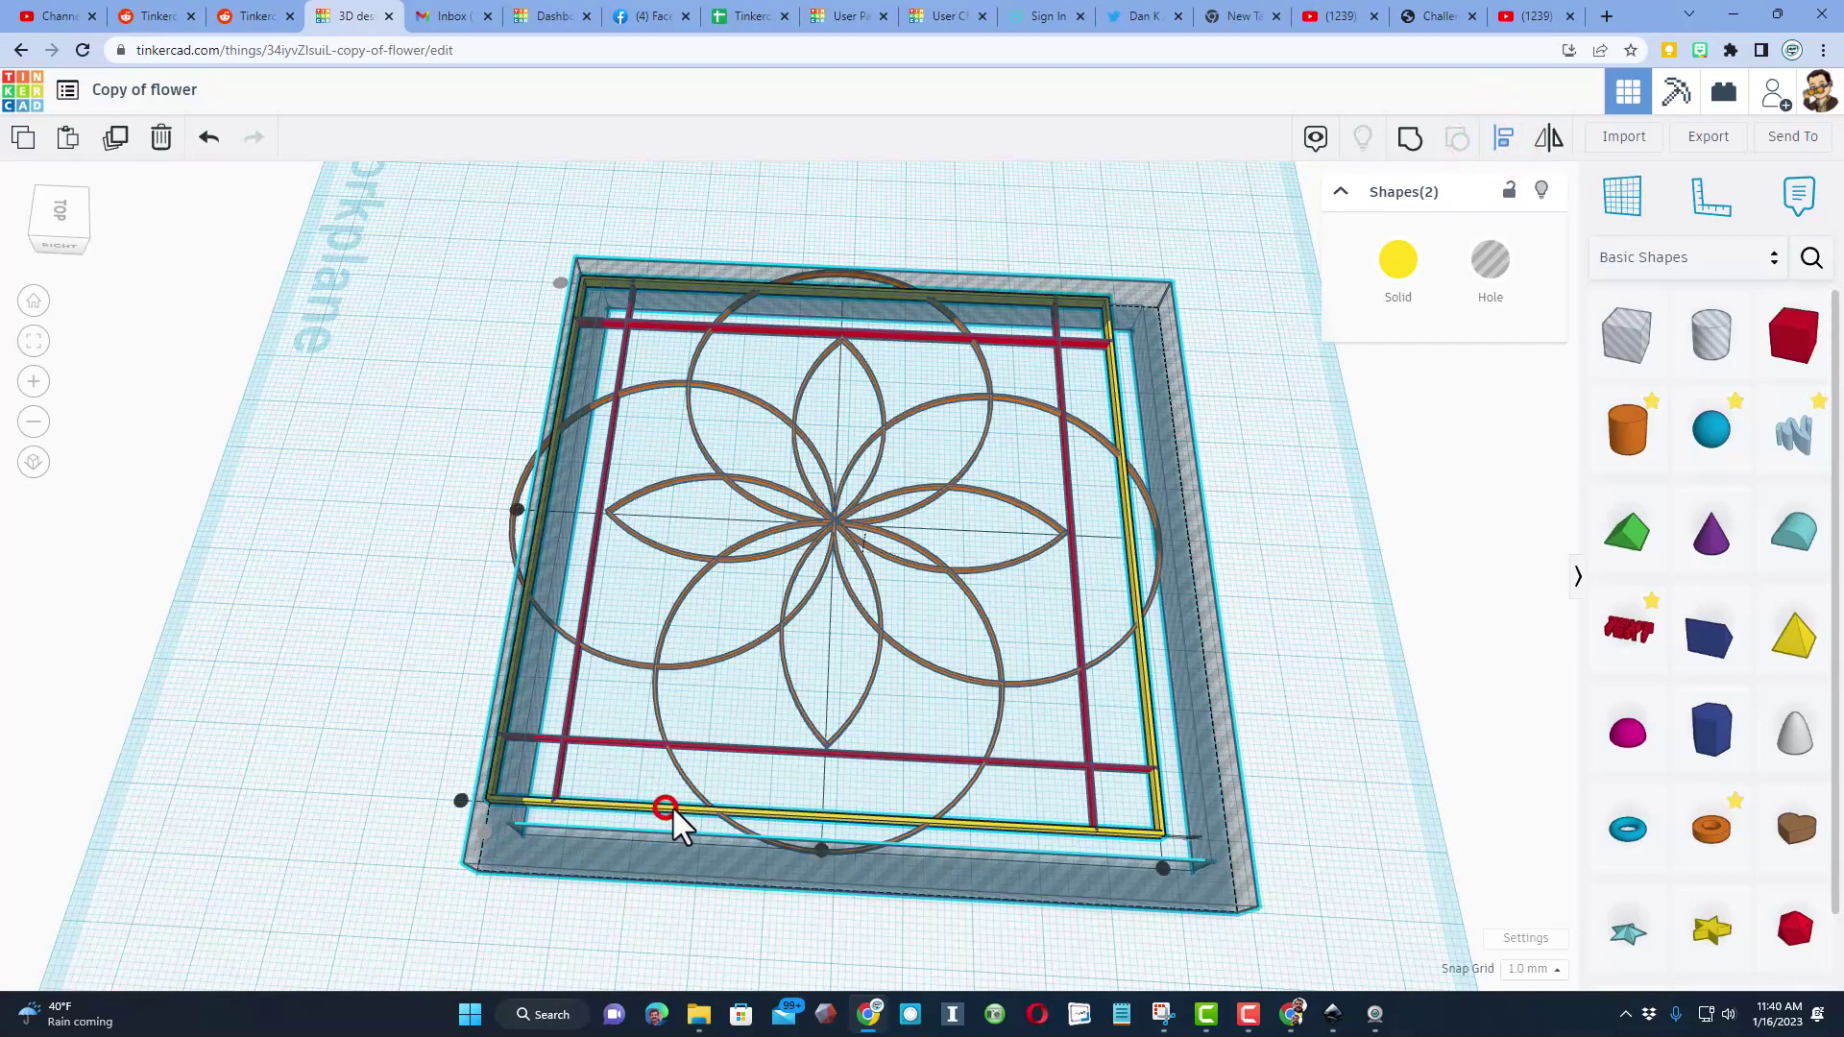
left_click(820, 849)
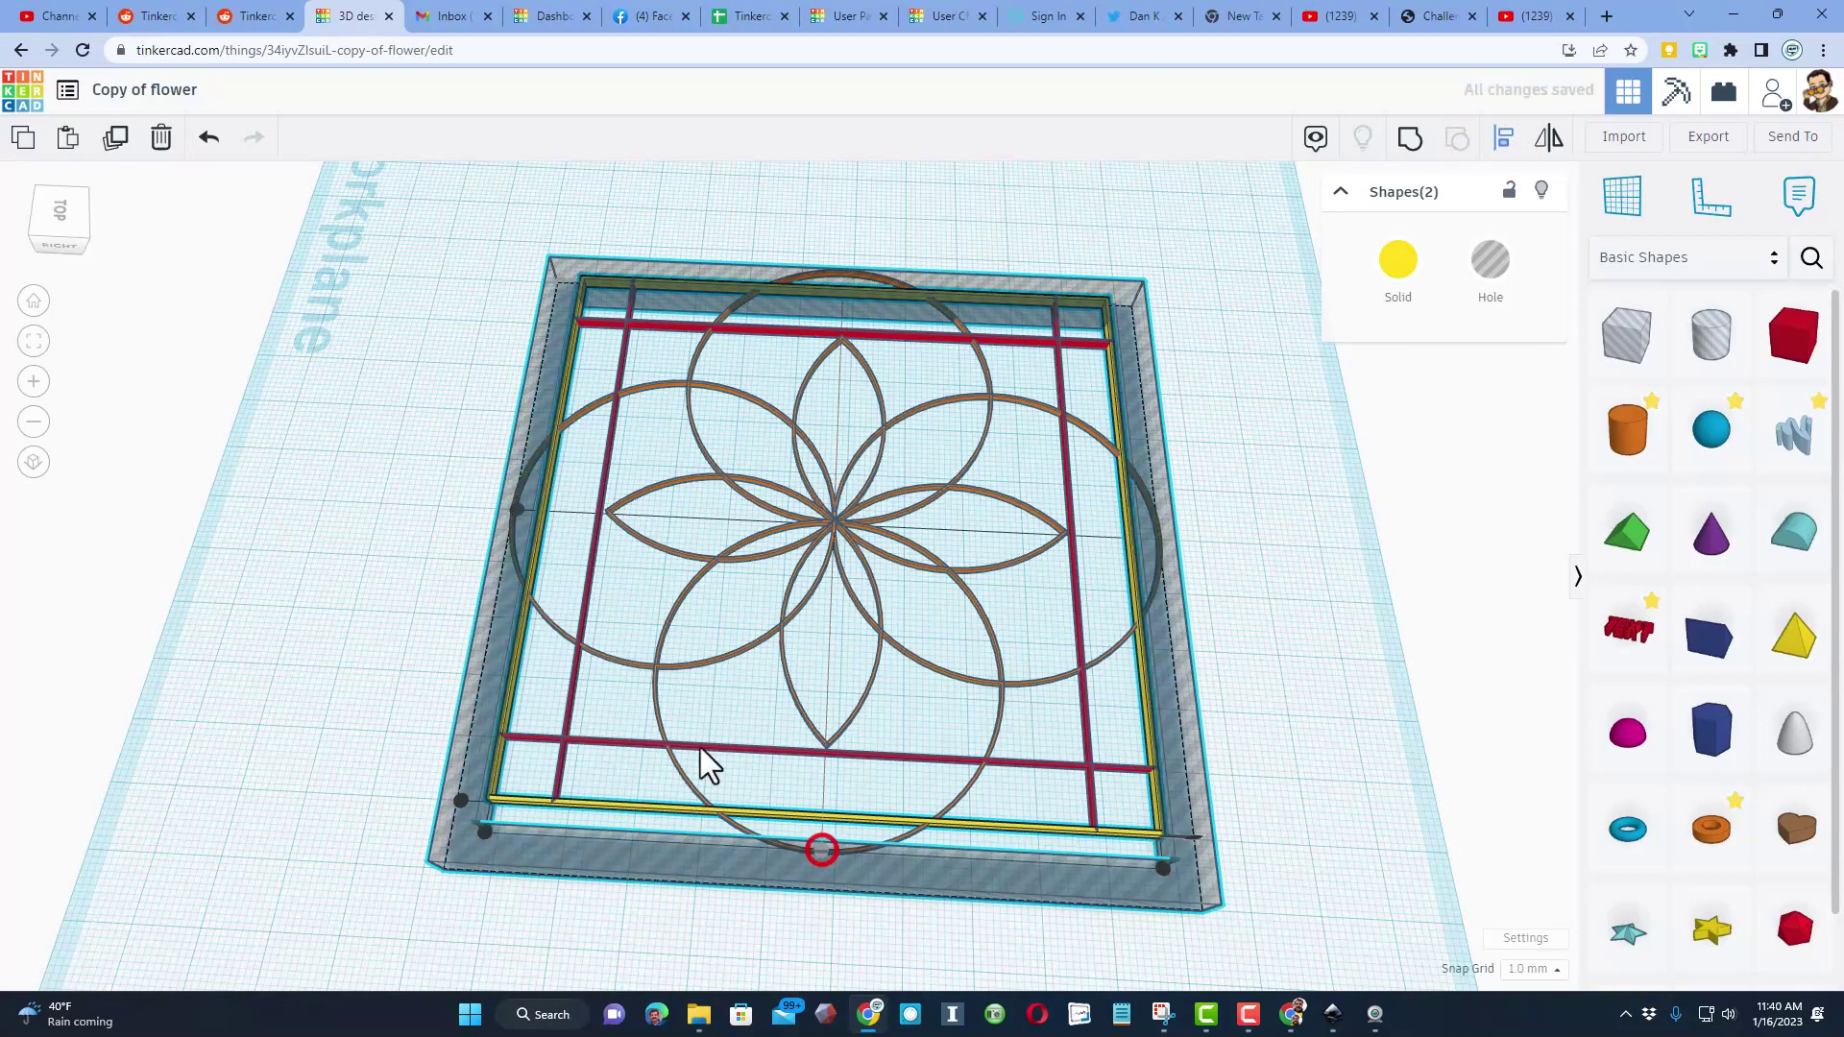
left_click(519, 509)
right_click_drag(597, 630, 578, 475)
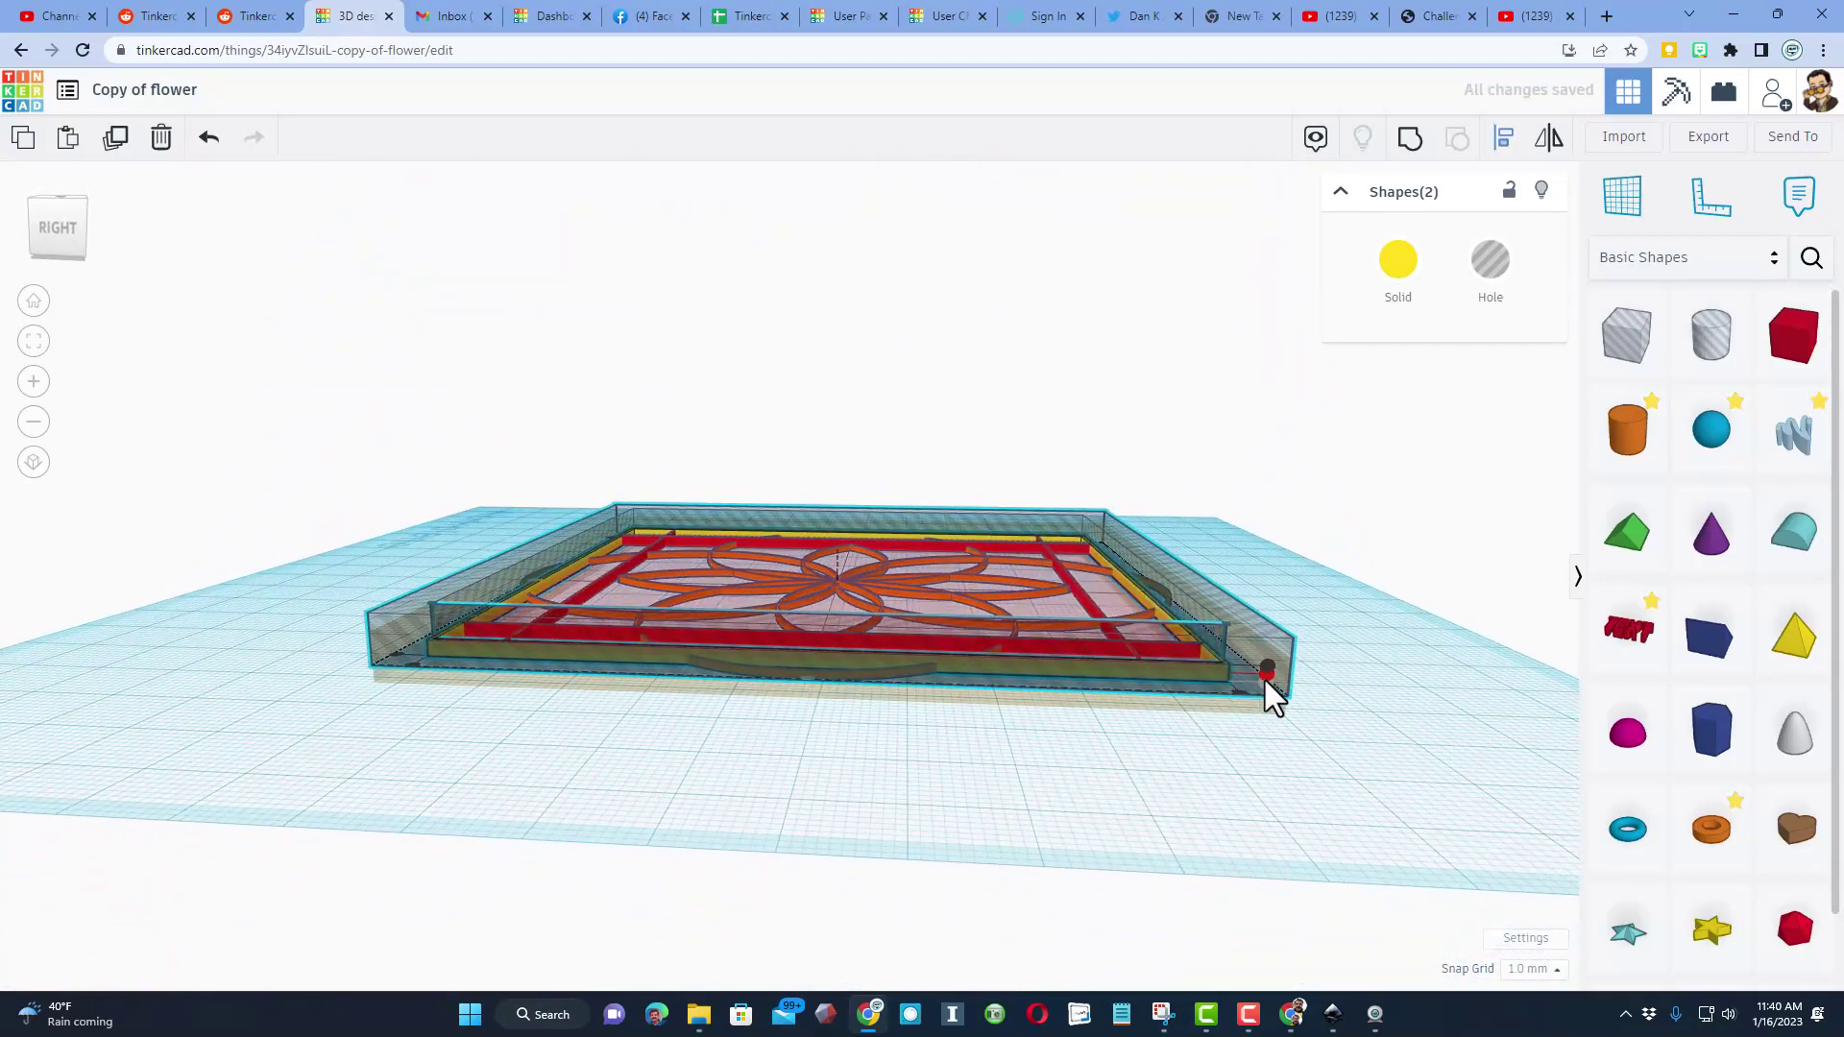
left_click(1272, 586)
right_click_drag(1280, 576, 1313, 662)
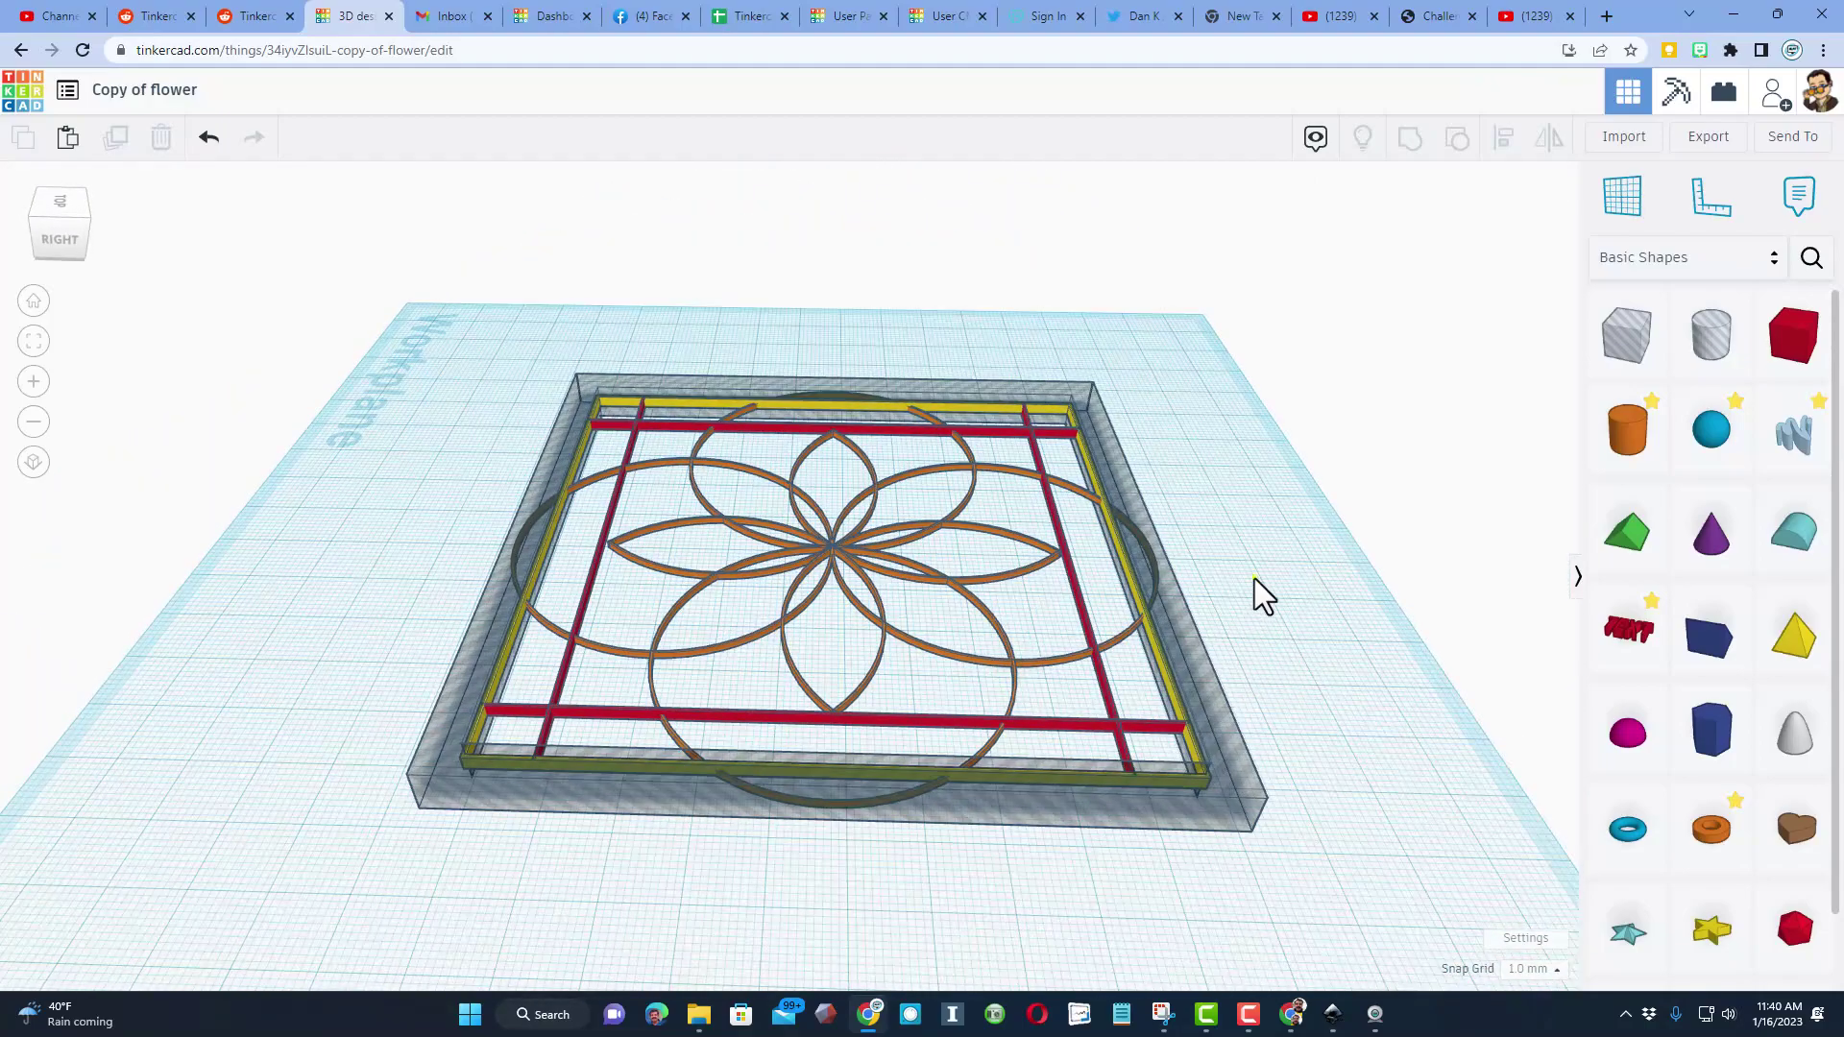
Group the flower with the hole frame to cut away the circle parts outside the square frame.
right_click_drag(1254, 578, 1251, 622)
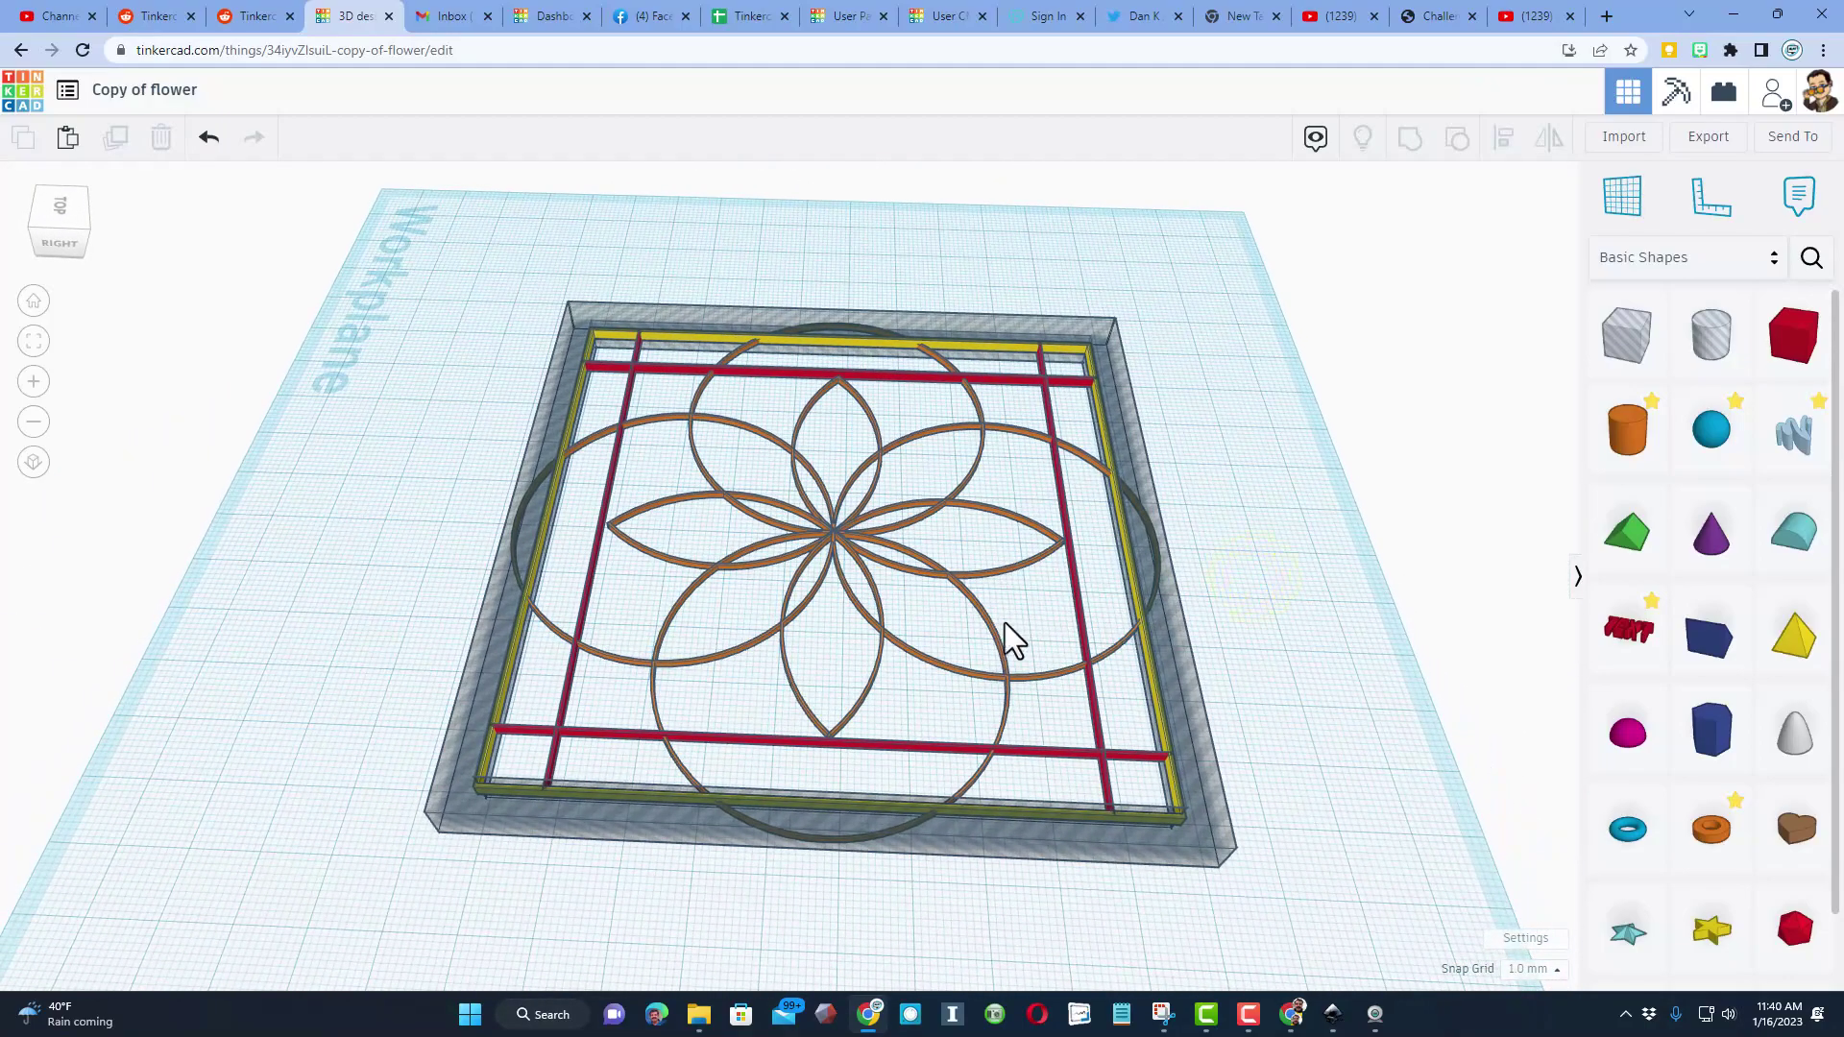
right_click_drag(1004, 622, 1001, 655)
left_click(1009, 661, "shift")
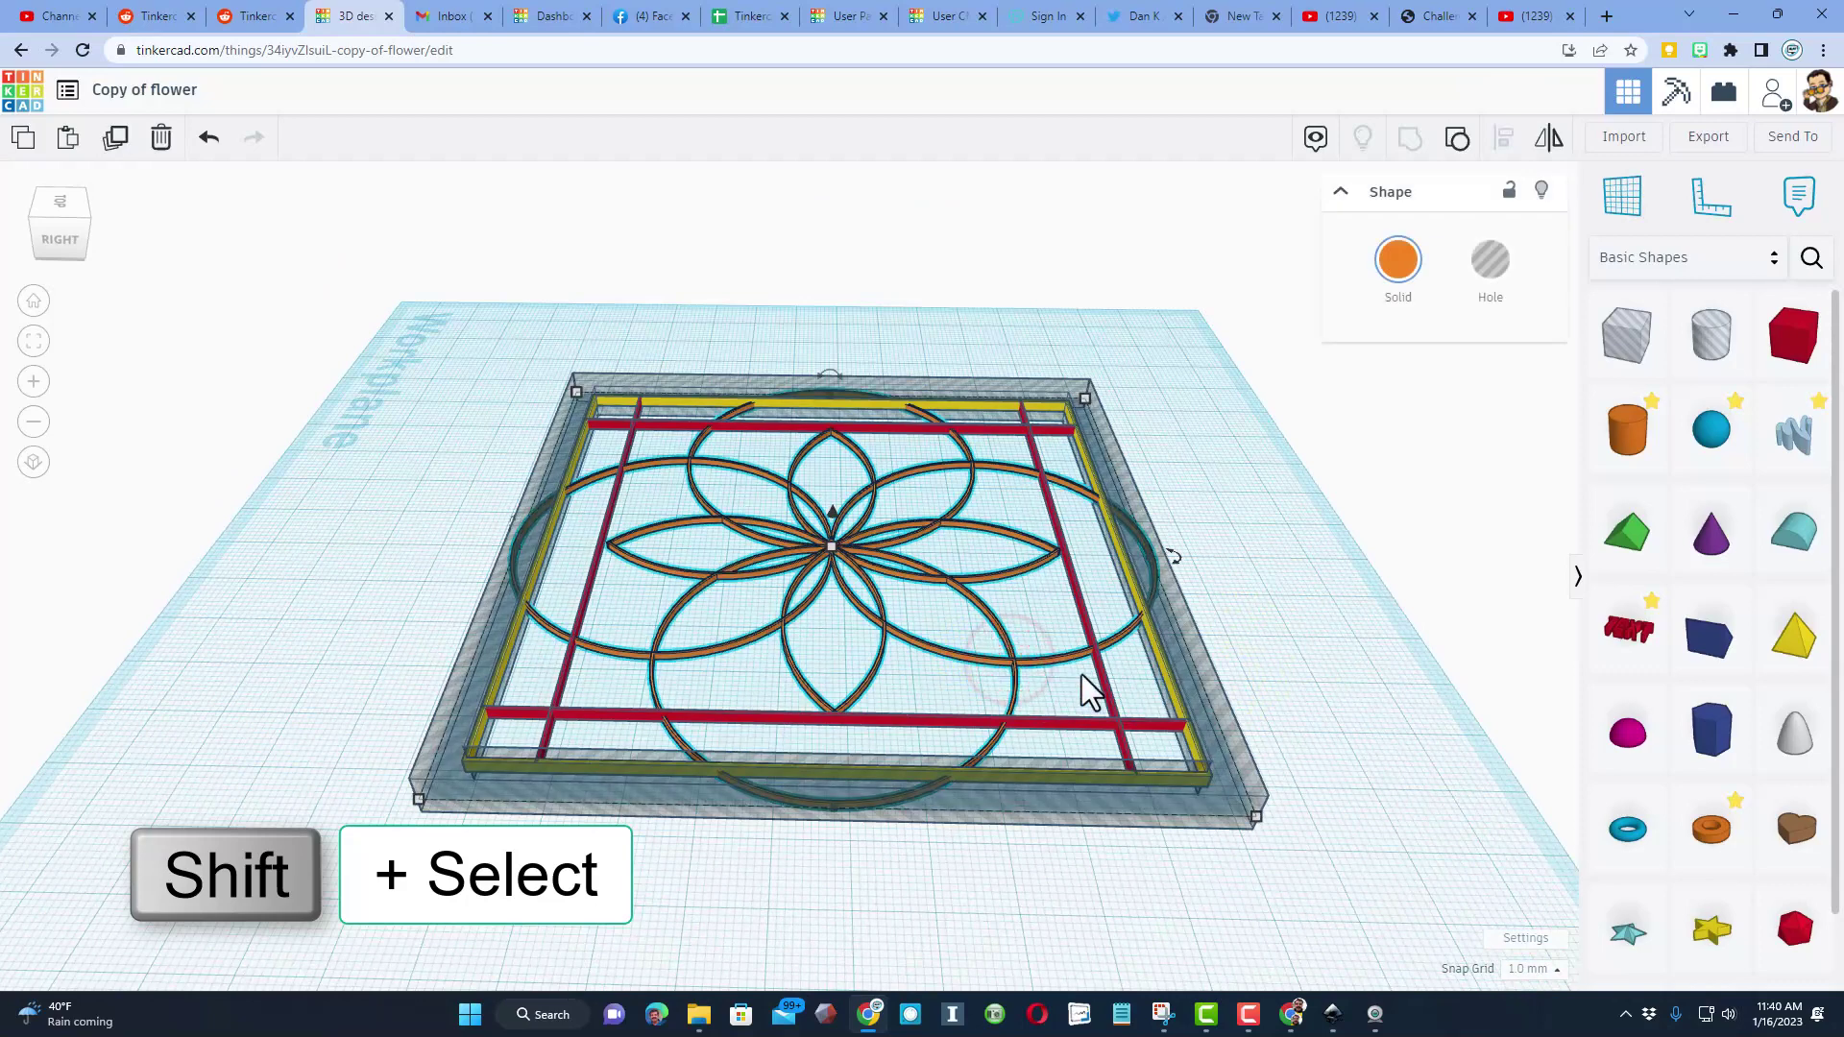
left_click(1185, 630, "shift")
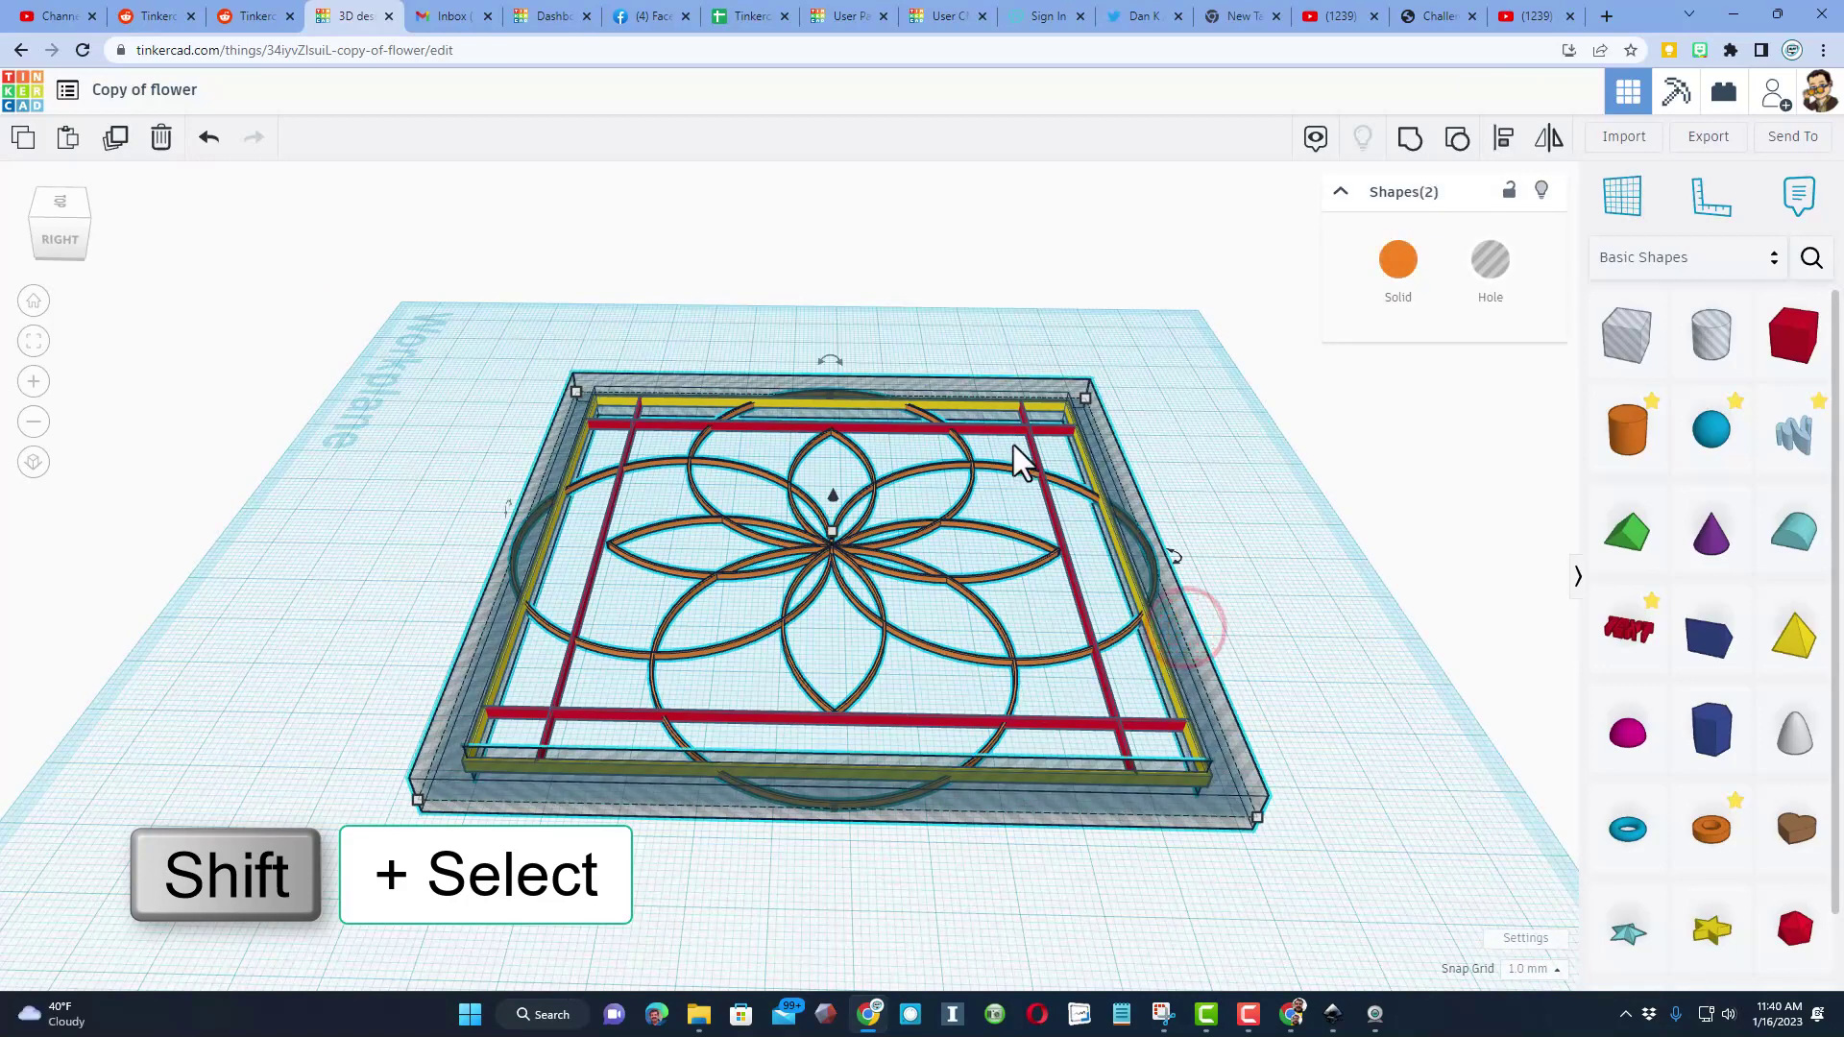
left_click(1409, 139)
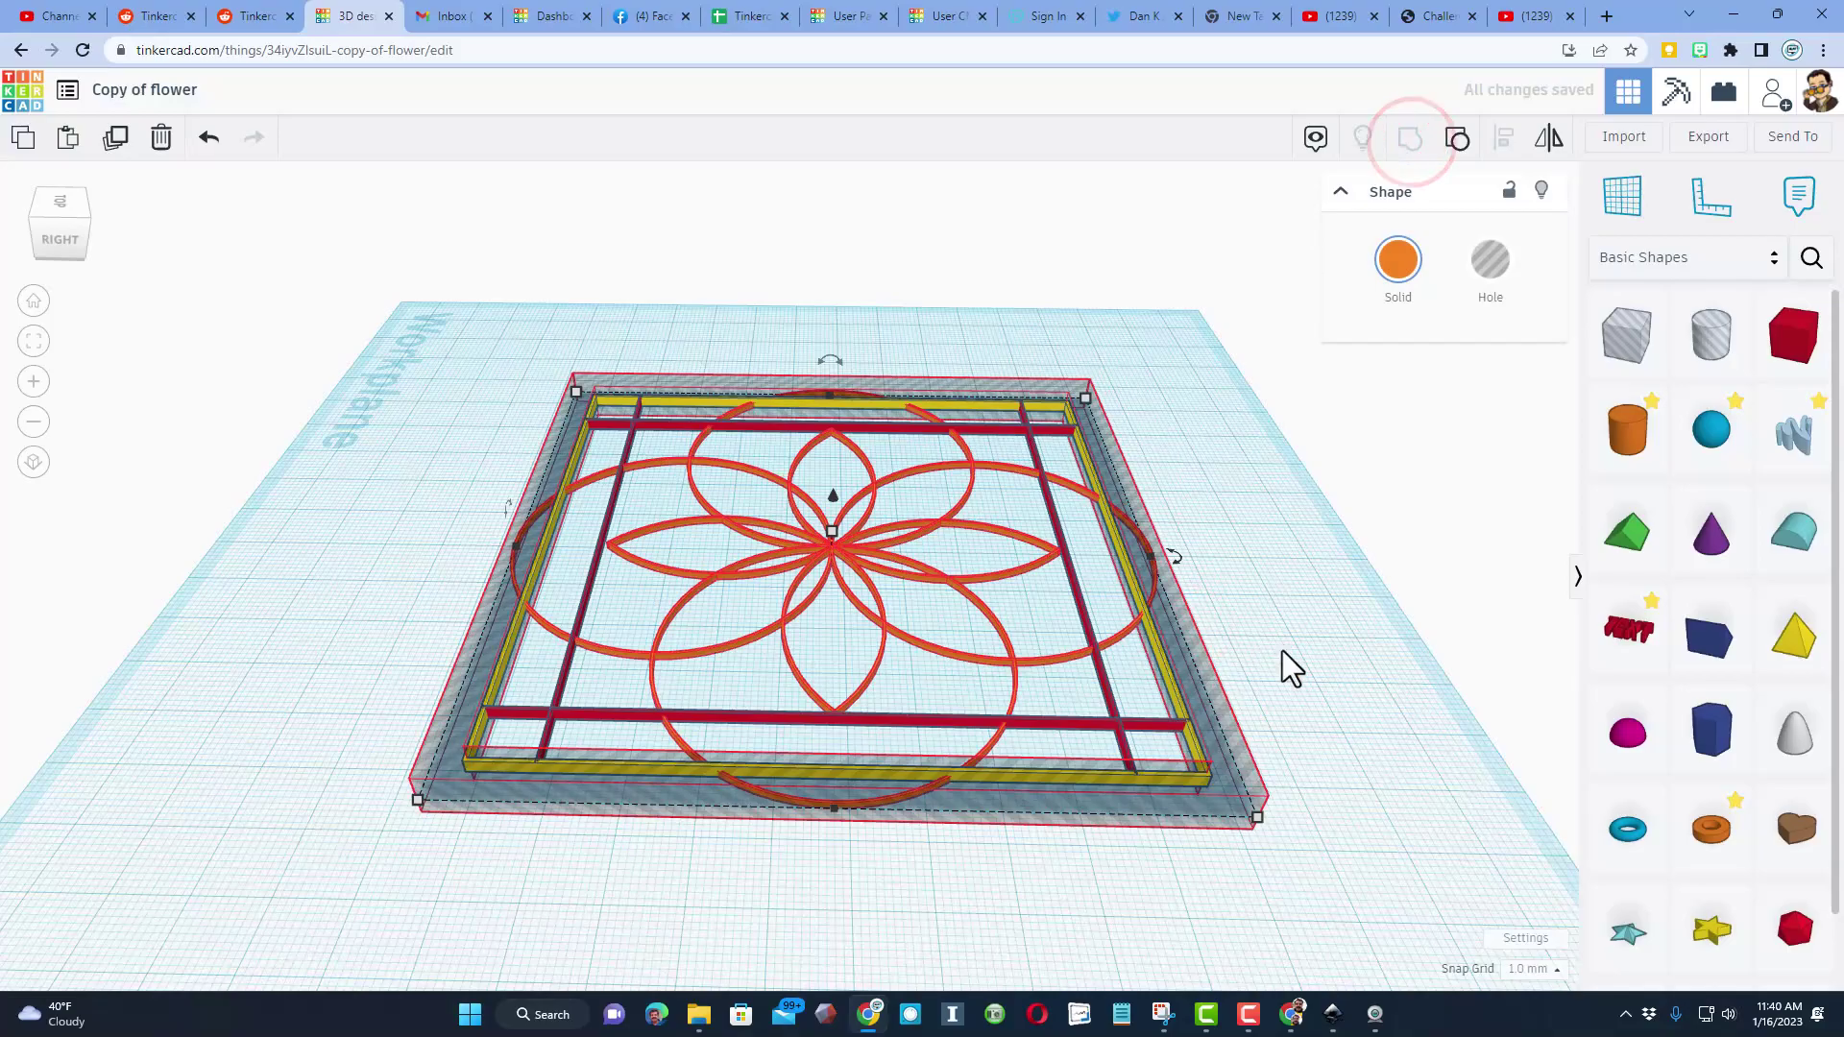
right_click_drag(822, 461, 812, 520)
left_click(812, 521)
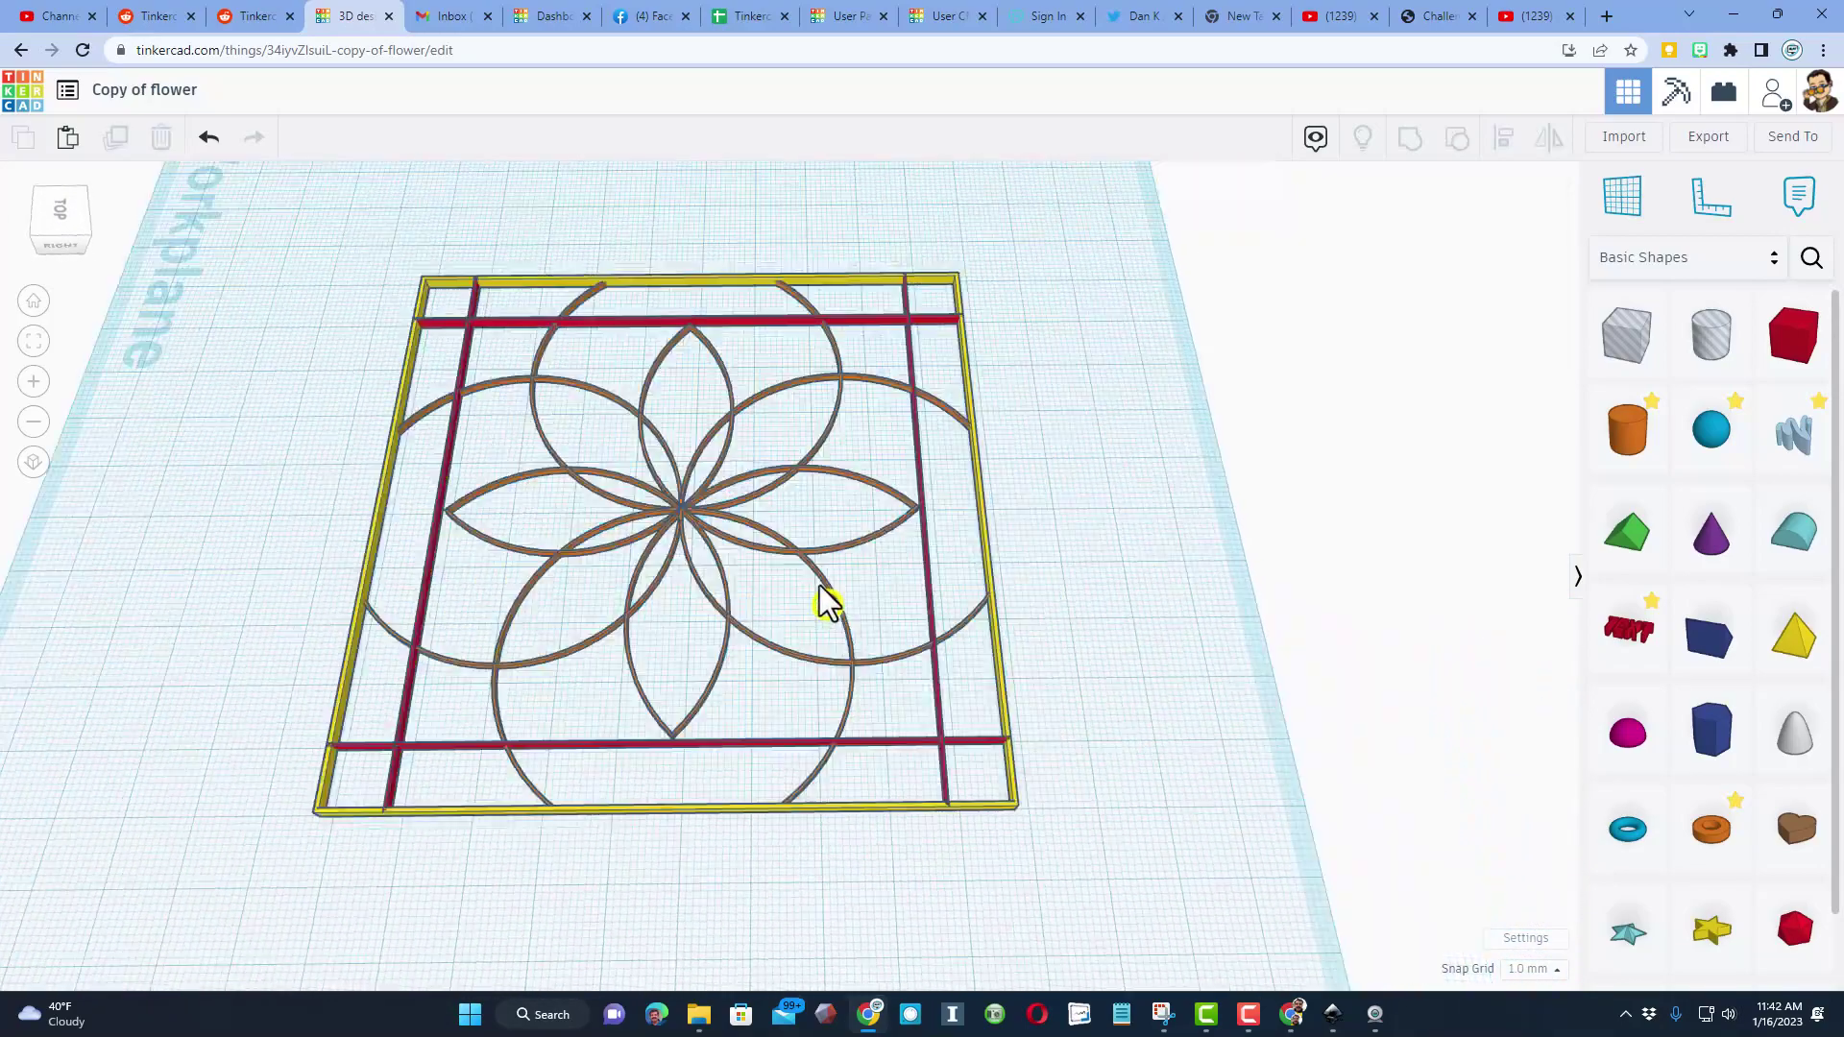
Ungroup the trimmed flower to separate the hole frame from the flower again.
scroll(814, 596, "up", 5)
left_click(787, 609)
right_click_drag(773, 659, 670, 519)
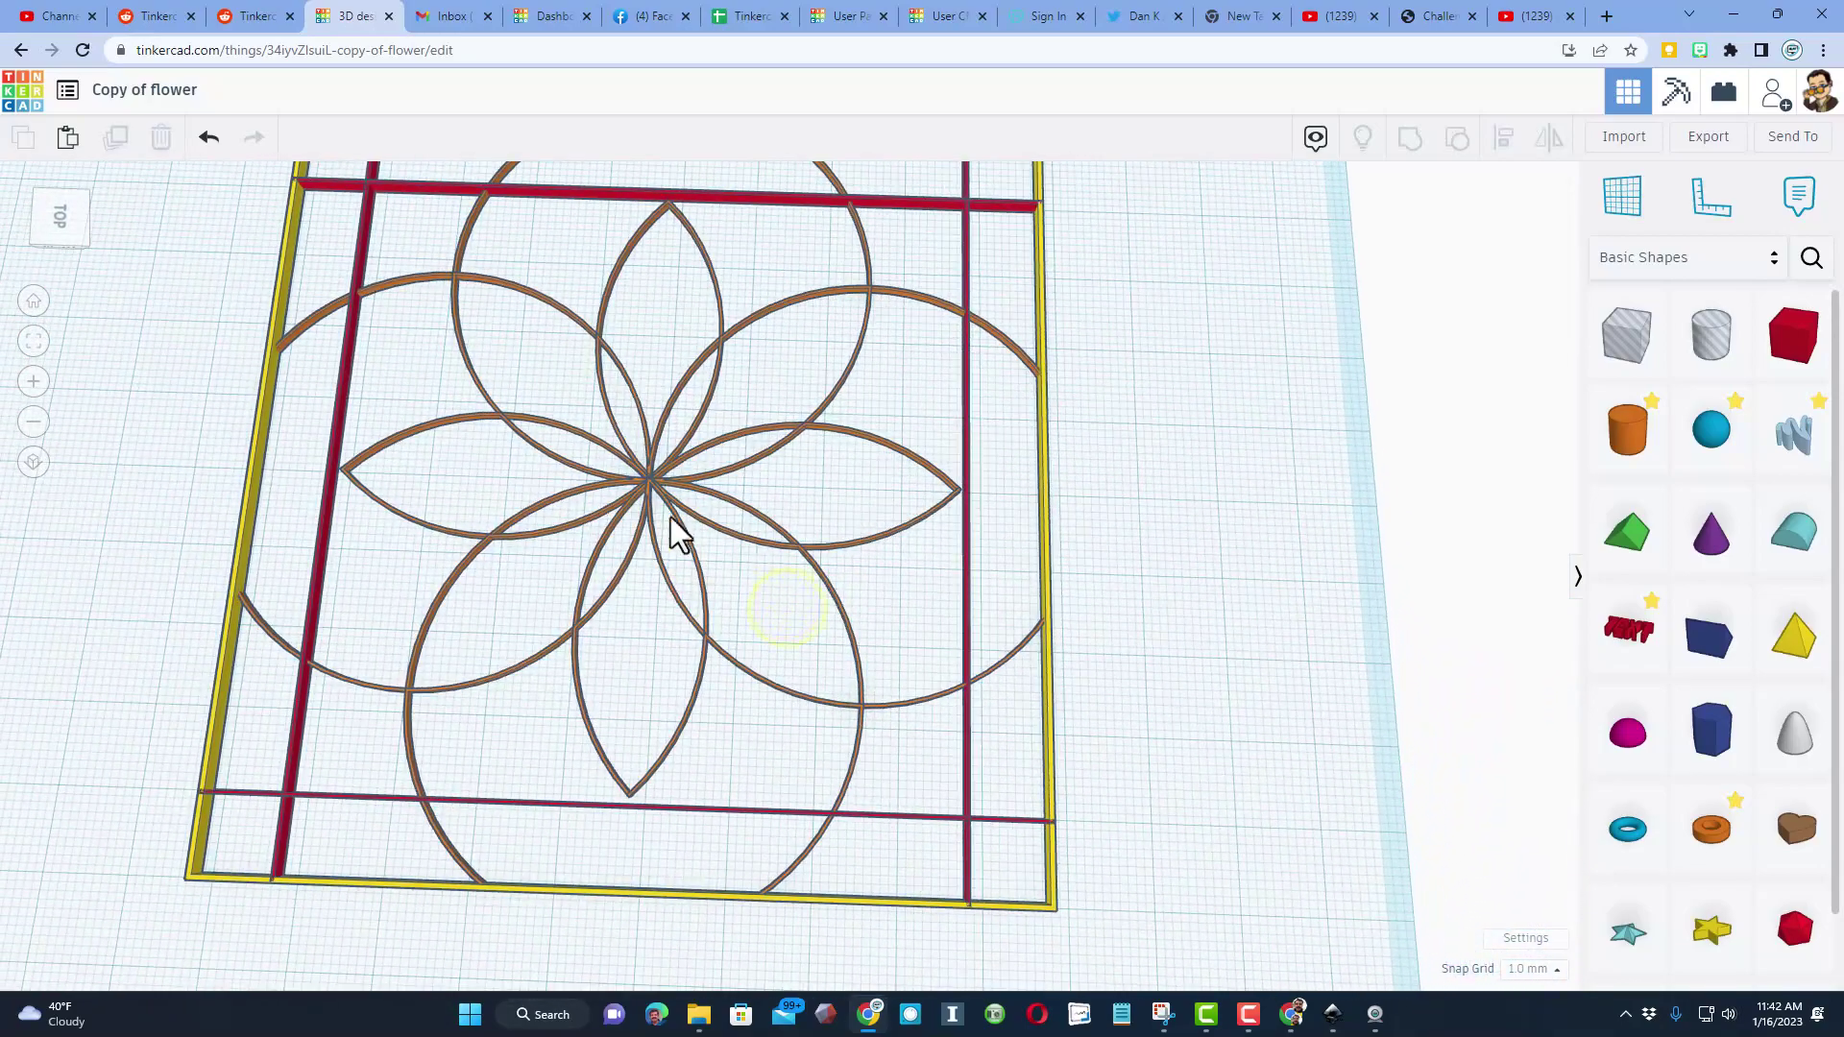
left_click(647, 480)
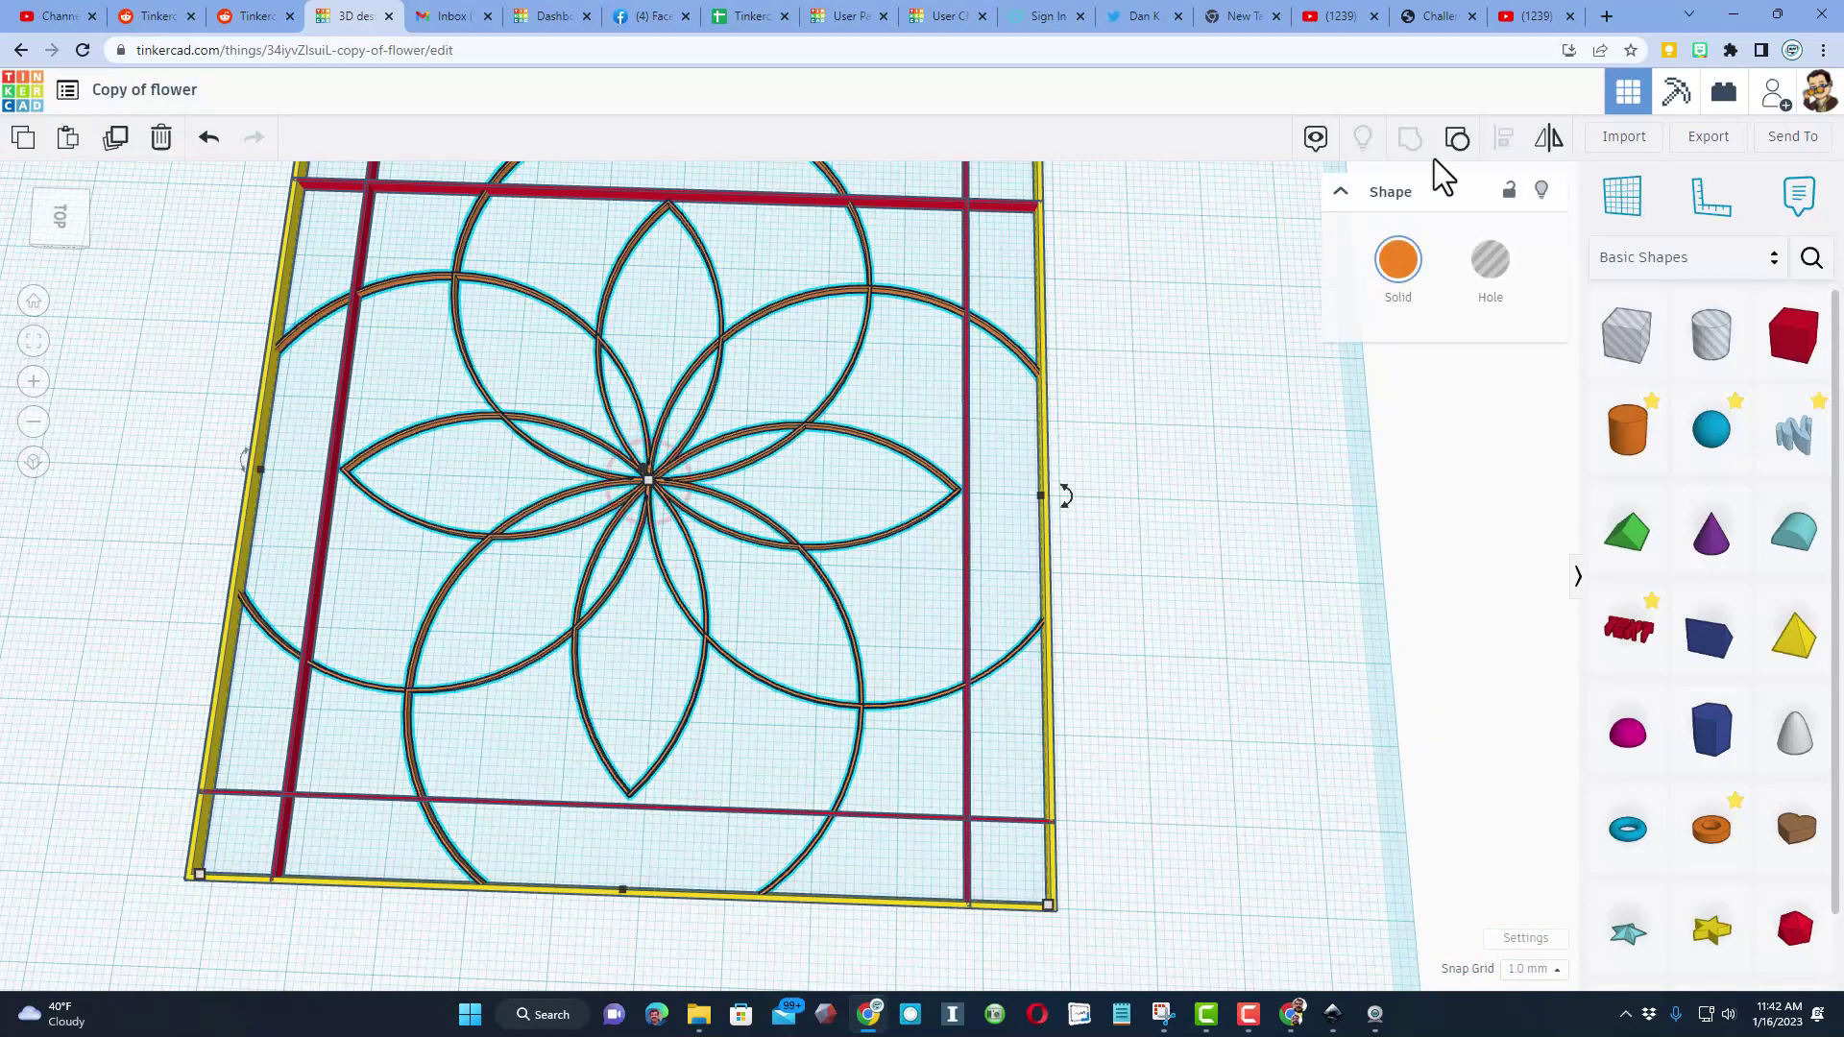
left_click(1454, 141)
left_click(1283, 555)
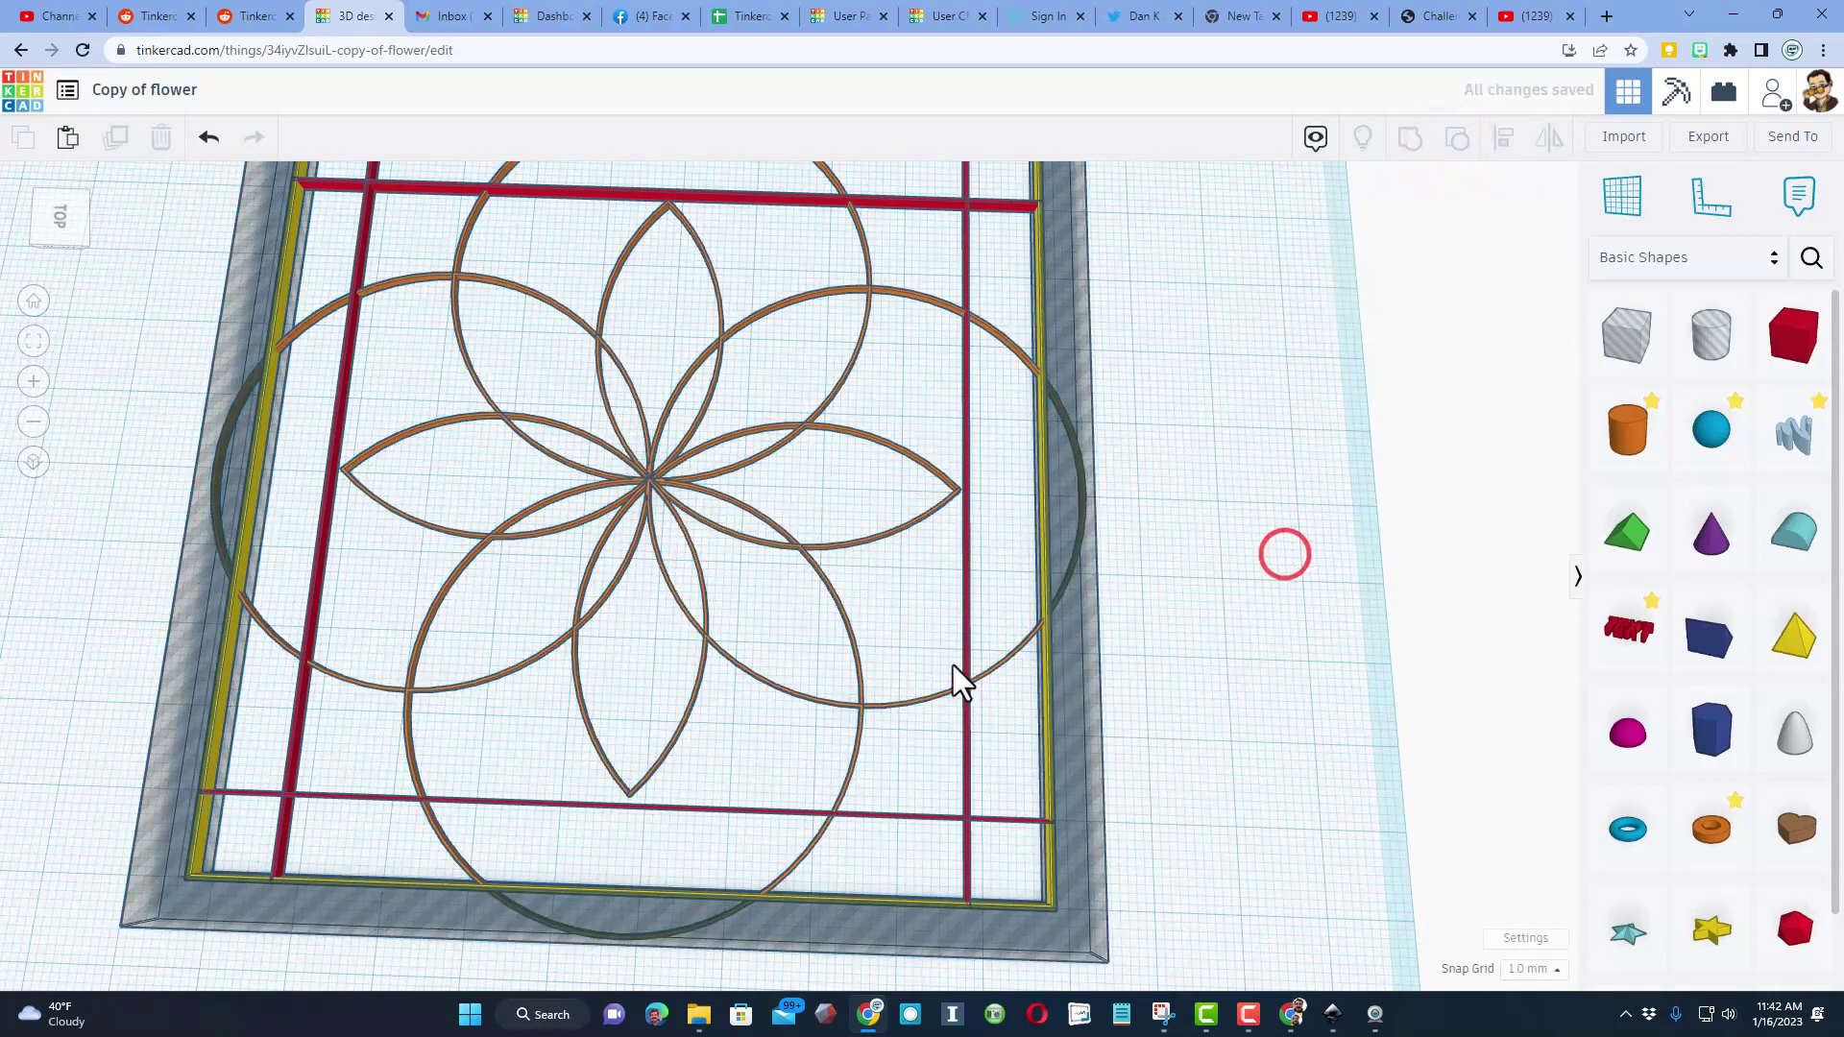
Ungroup the orange flower into its separate circles and petals.
left_click(858, 539)
key("ctrl+a")
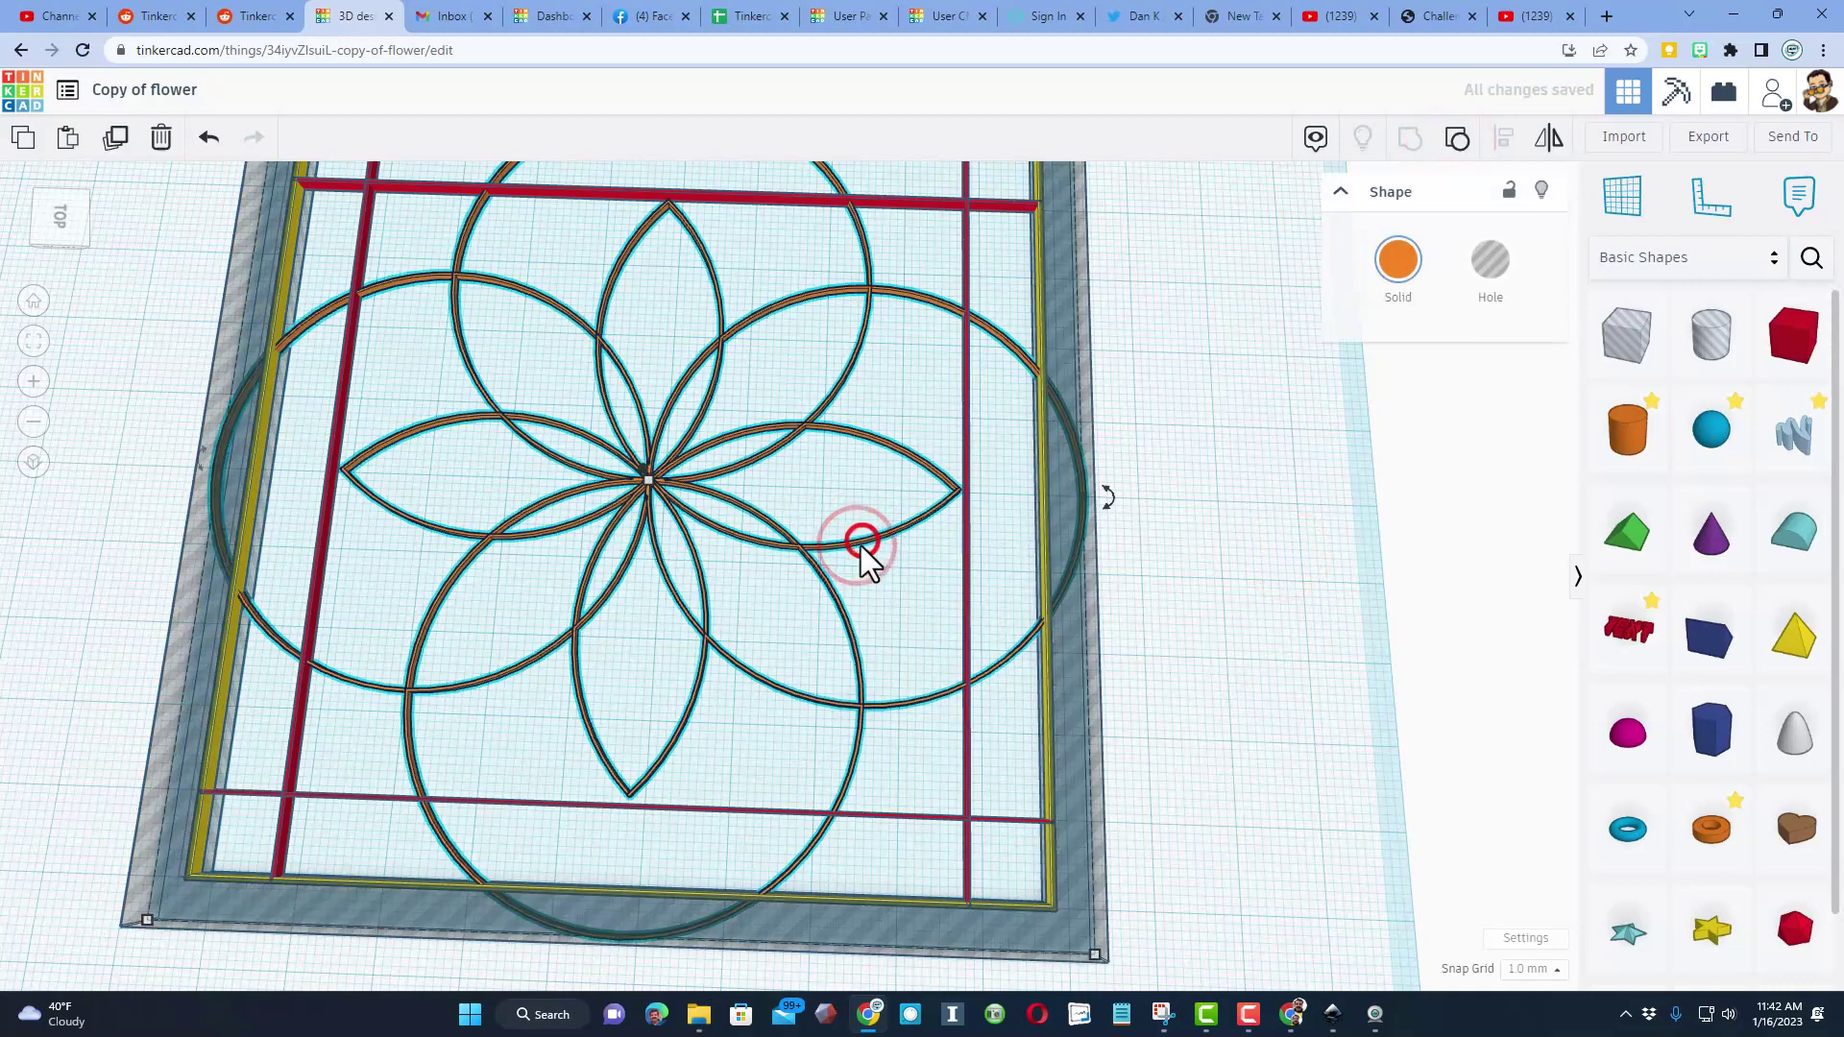
left_click(1457, 142)
left_click(1212, 584)
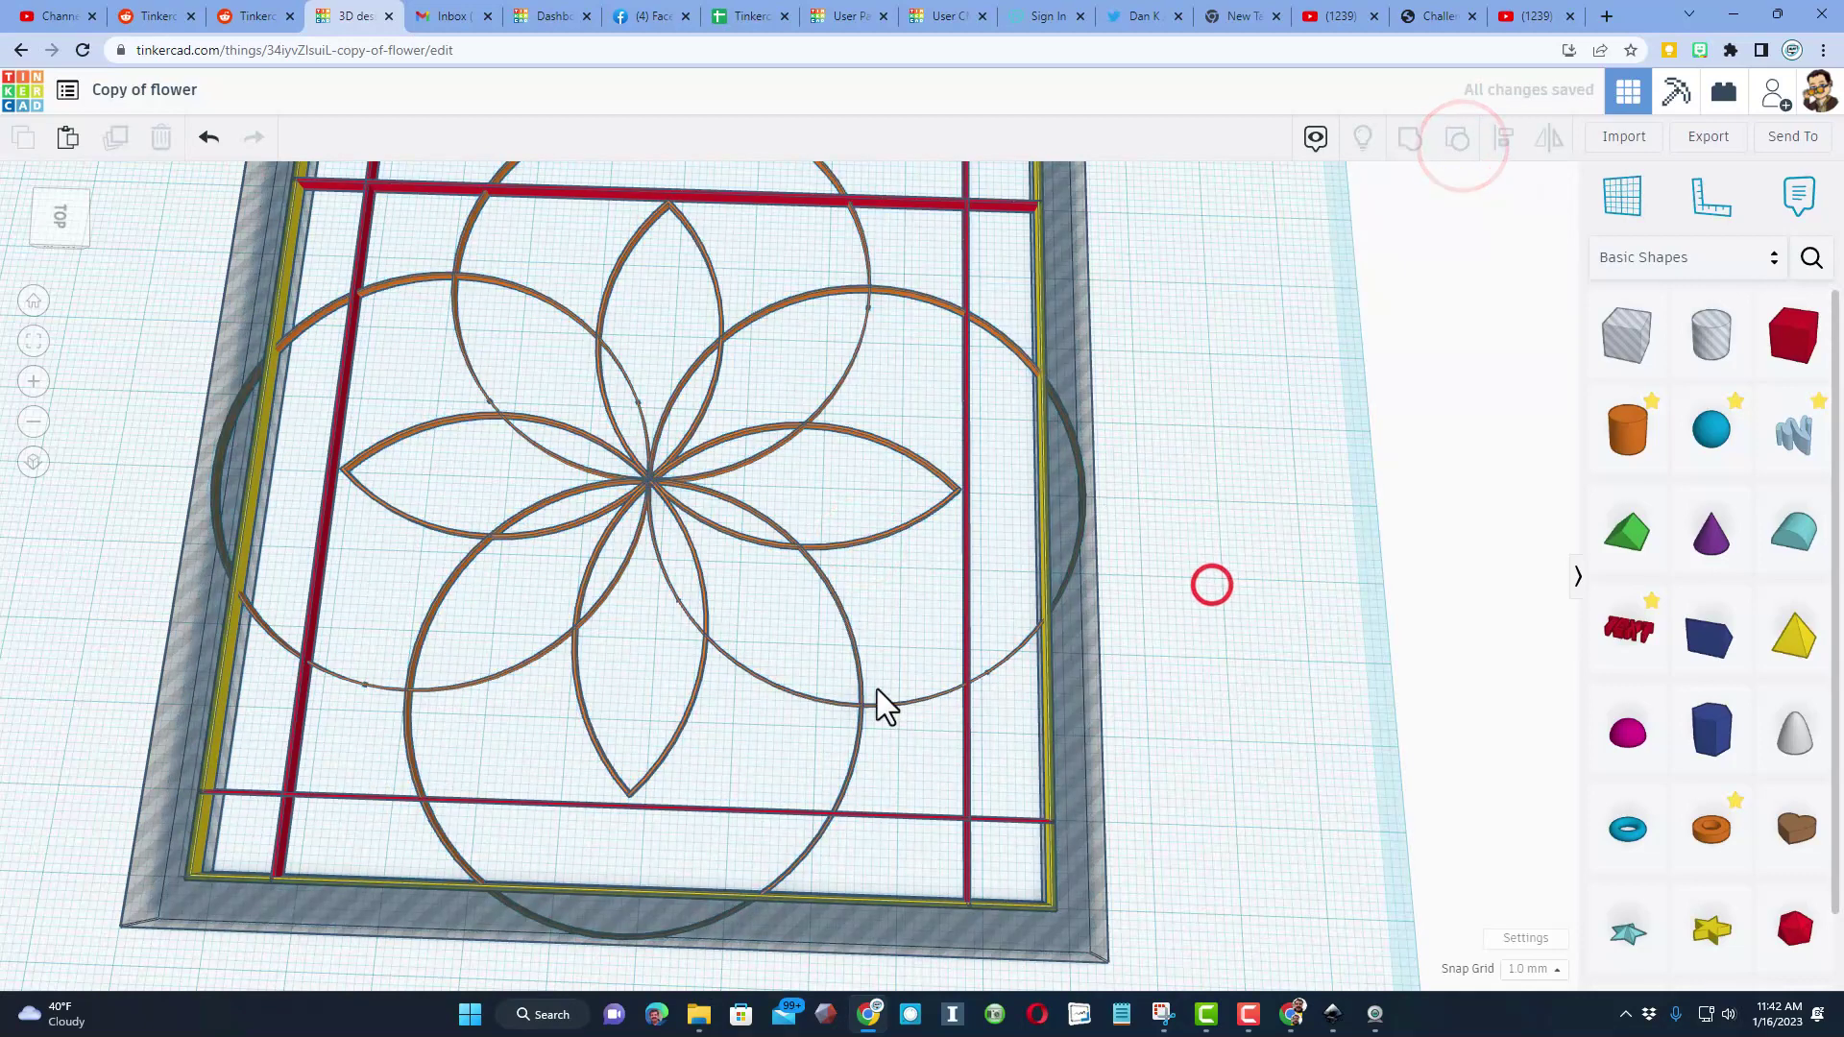
Recolor the four large circles of the flower with the custom blue 0020ff.
left_click(881, 652, "shift")
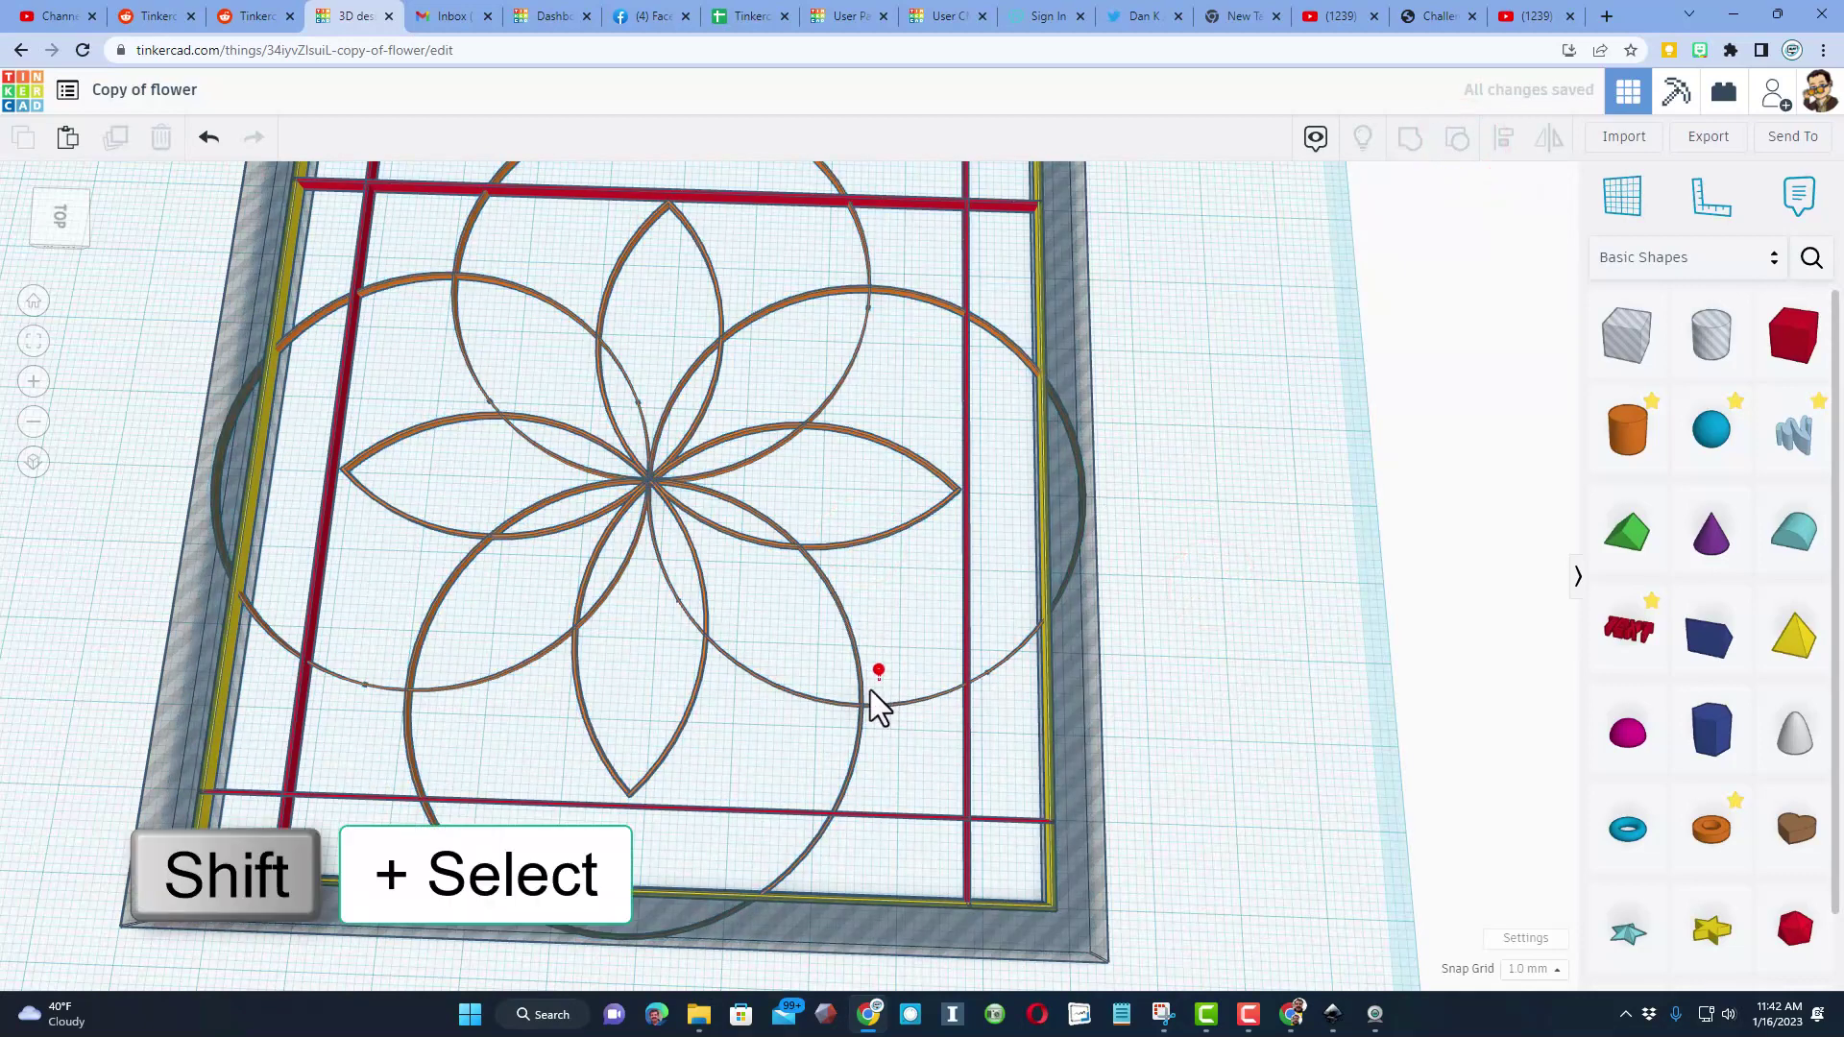
left_click(870, 690, "shift")
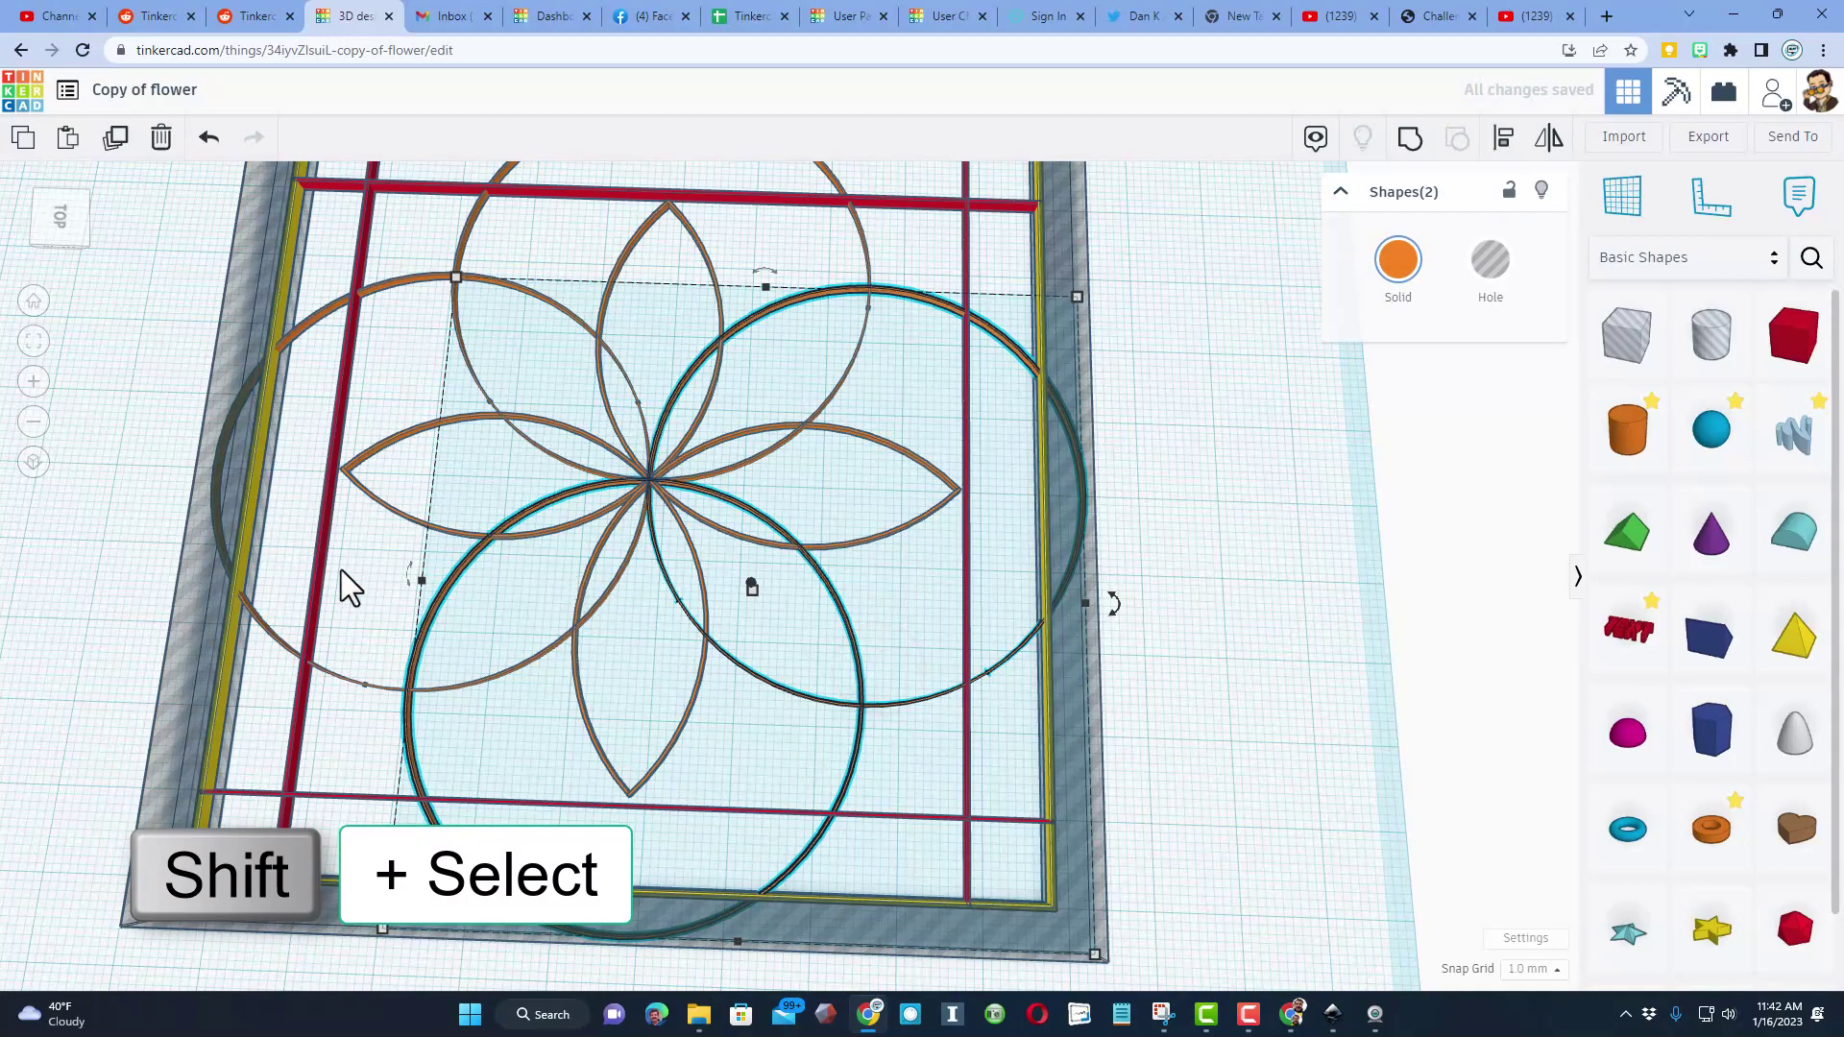
left_click(367, 675, "shift")
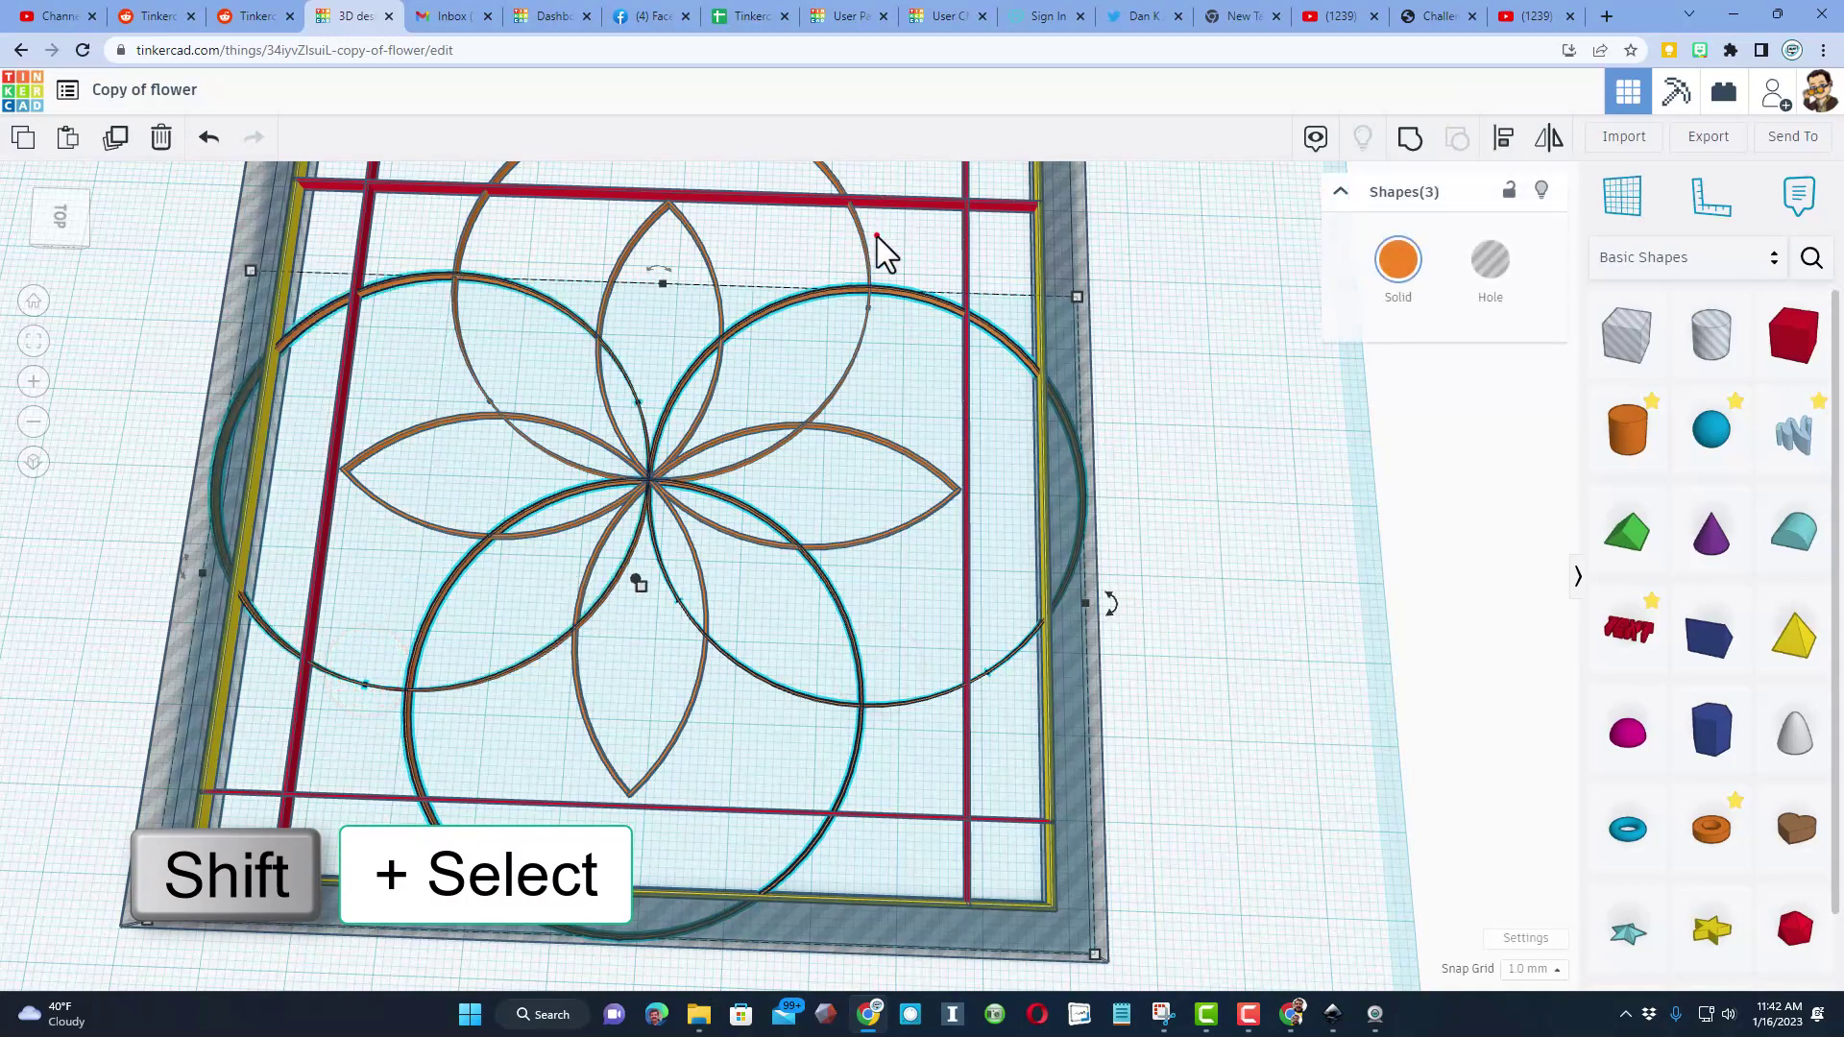
left_click(847, 257, "shift")
left_click(1398, 259)
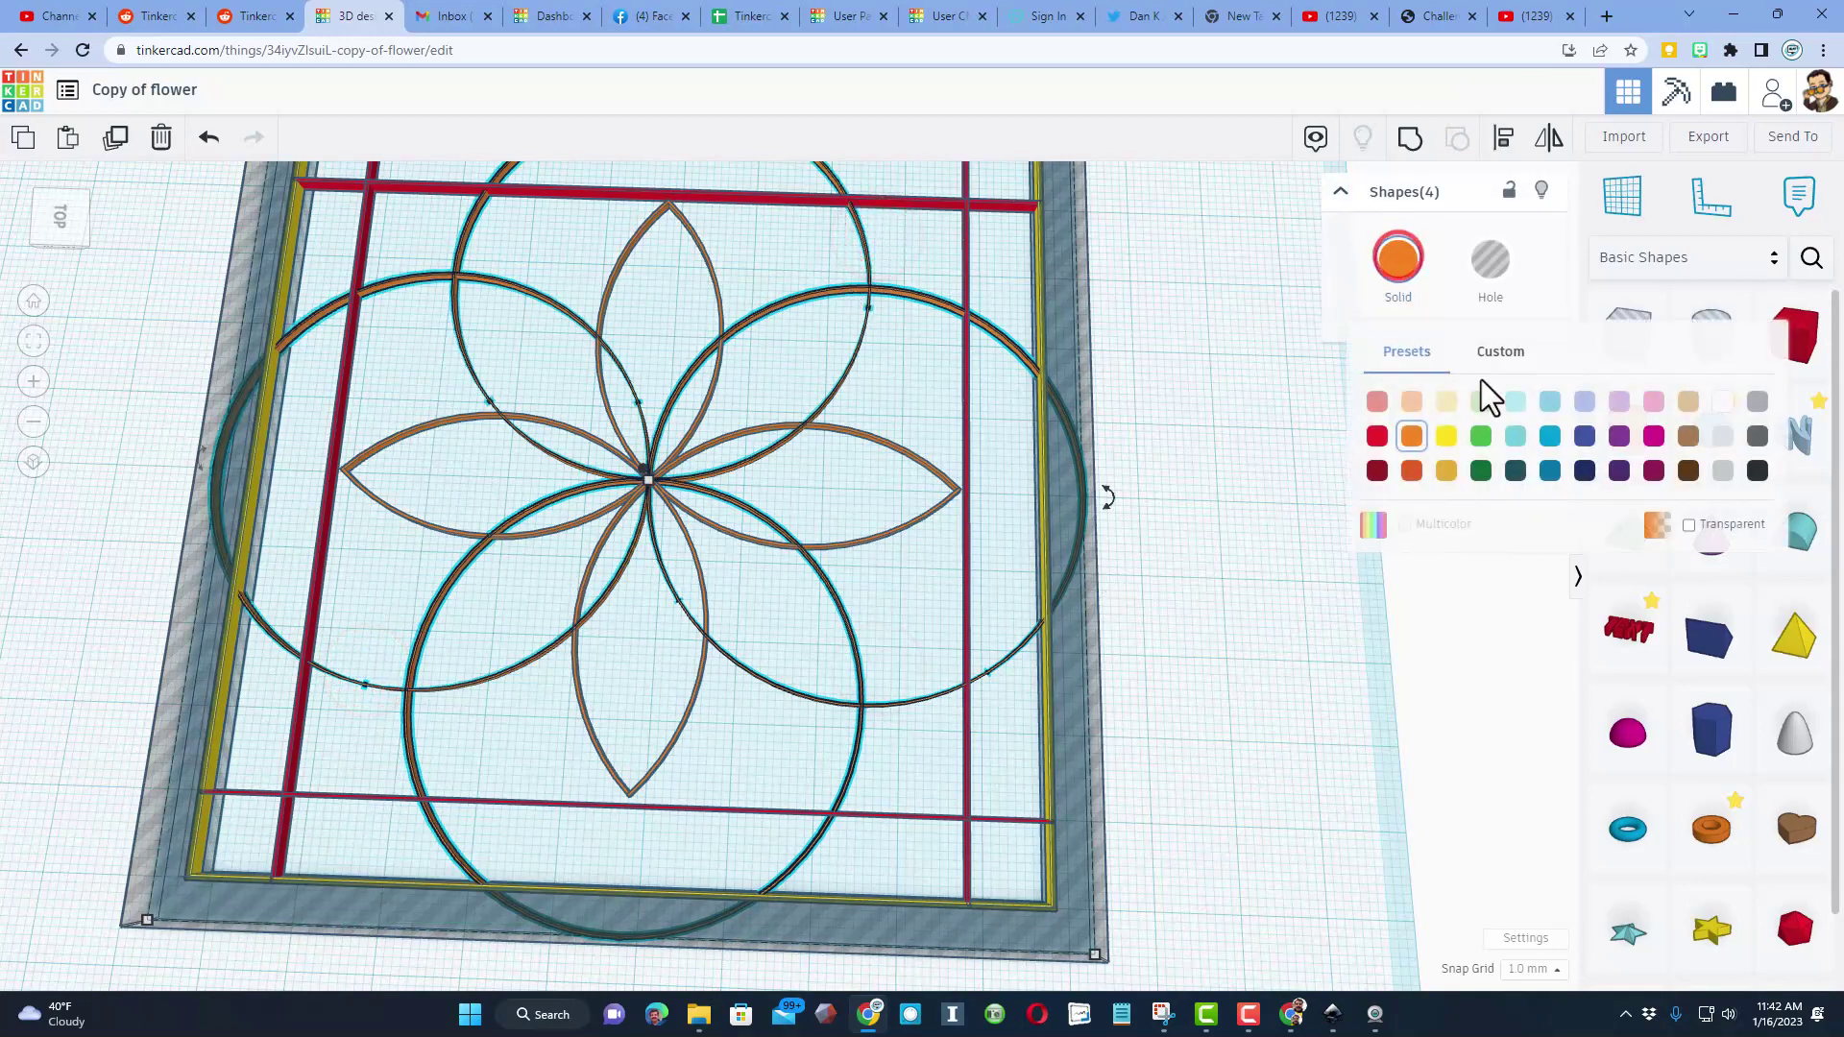
left_click(1500, 351)
left_click(1506, 543)
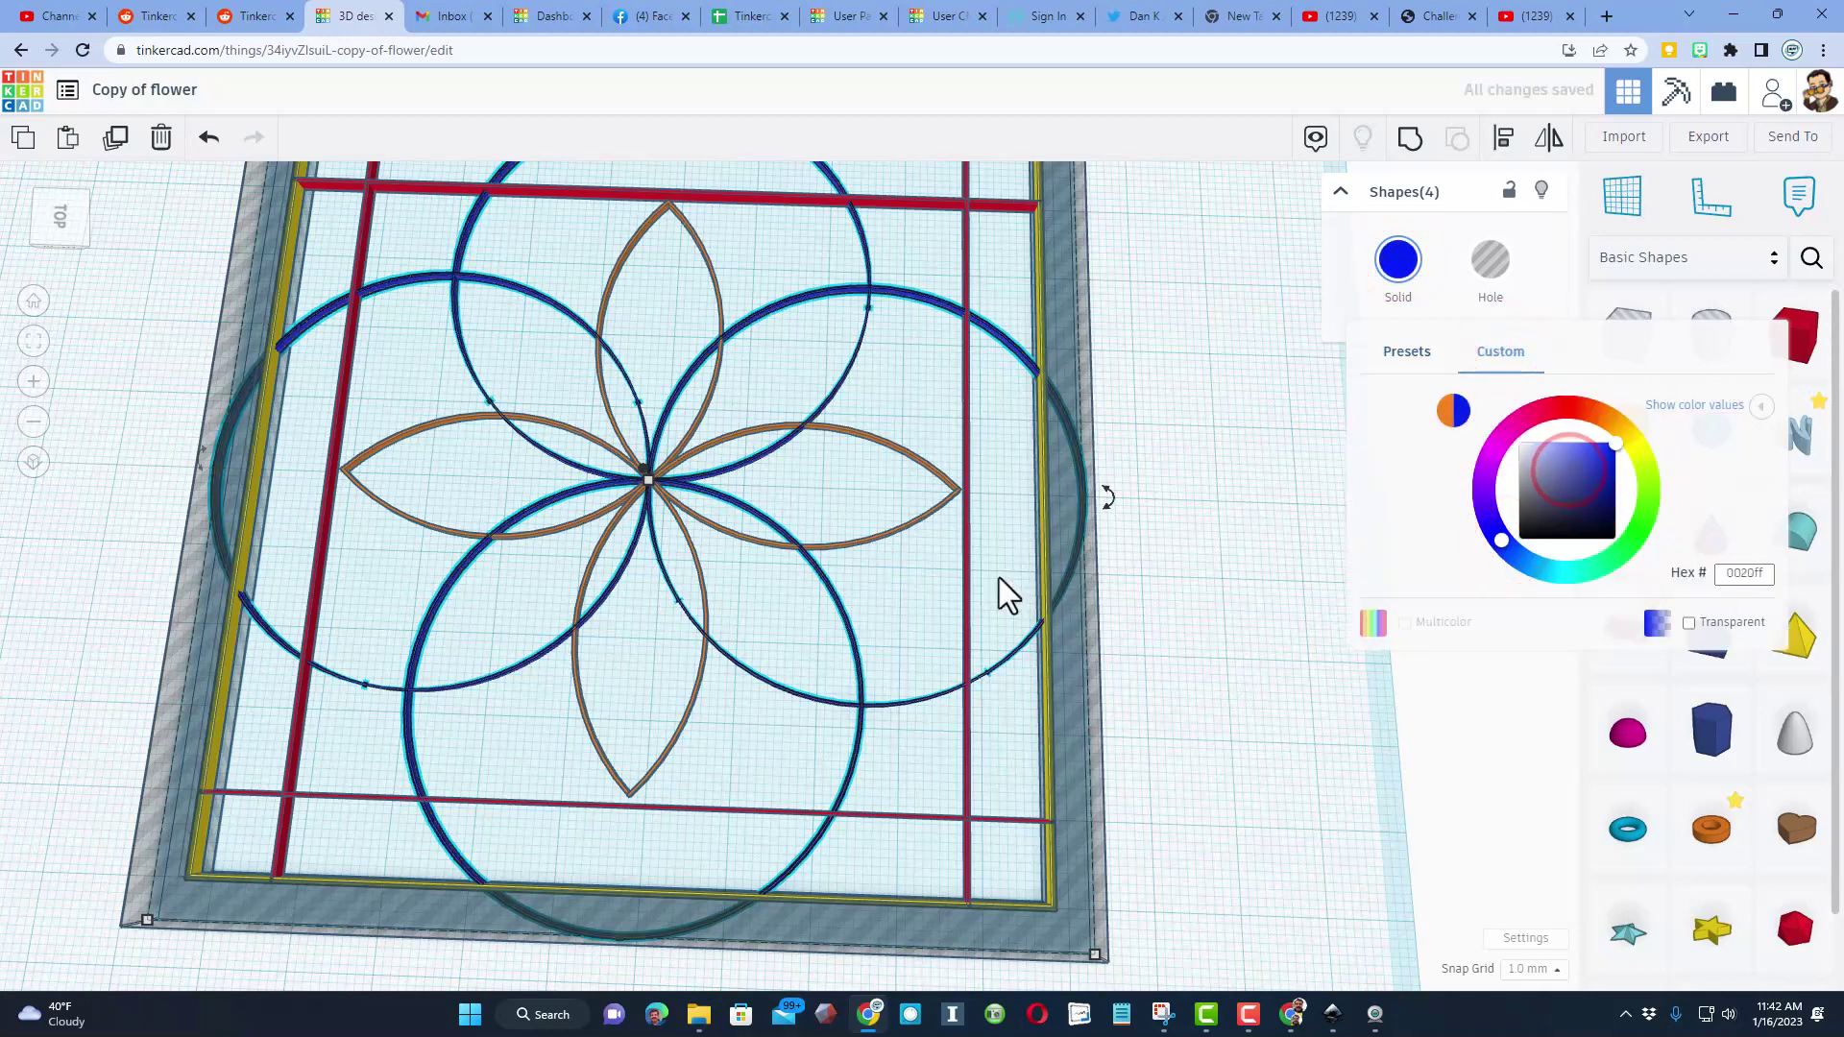
left_click(926, 584)
Recolor the four orange petals with a custom bright magenta.
left_click(666, 774)
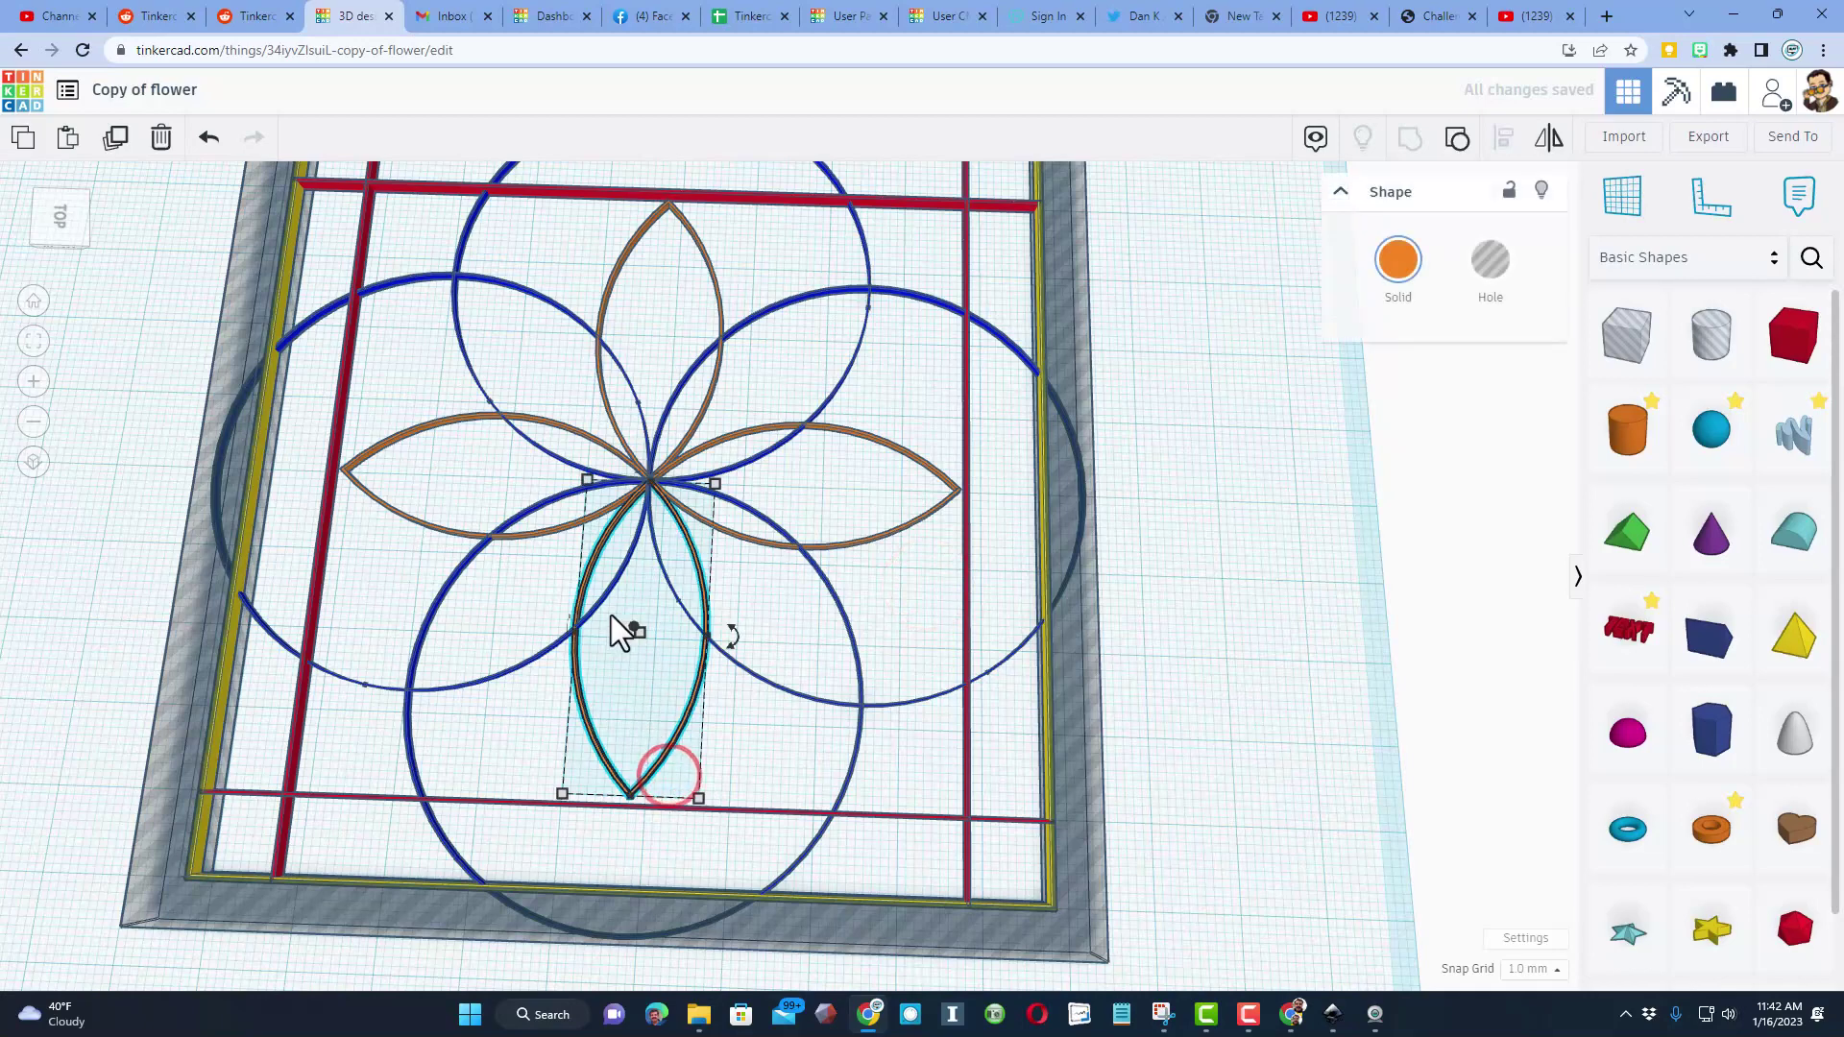
left_click(391, 543, "shift")
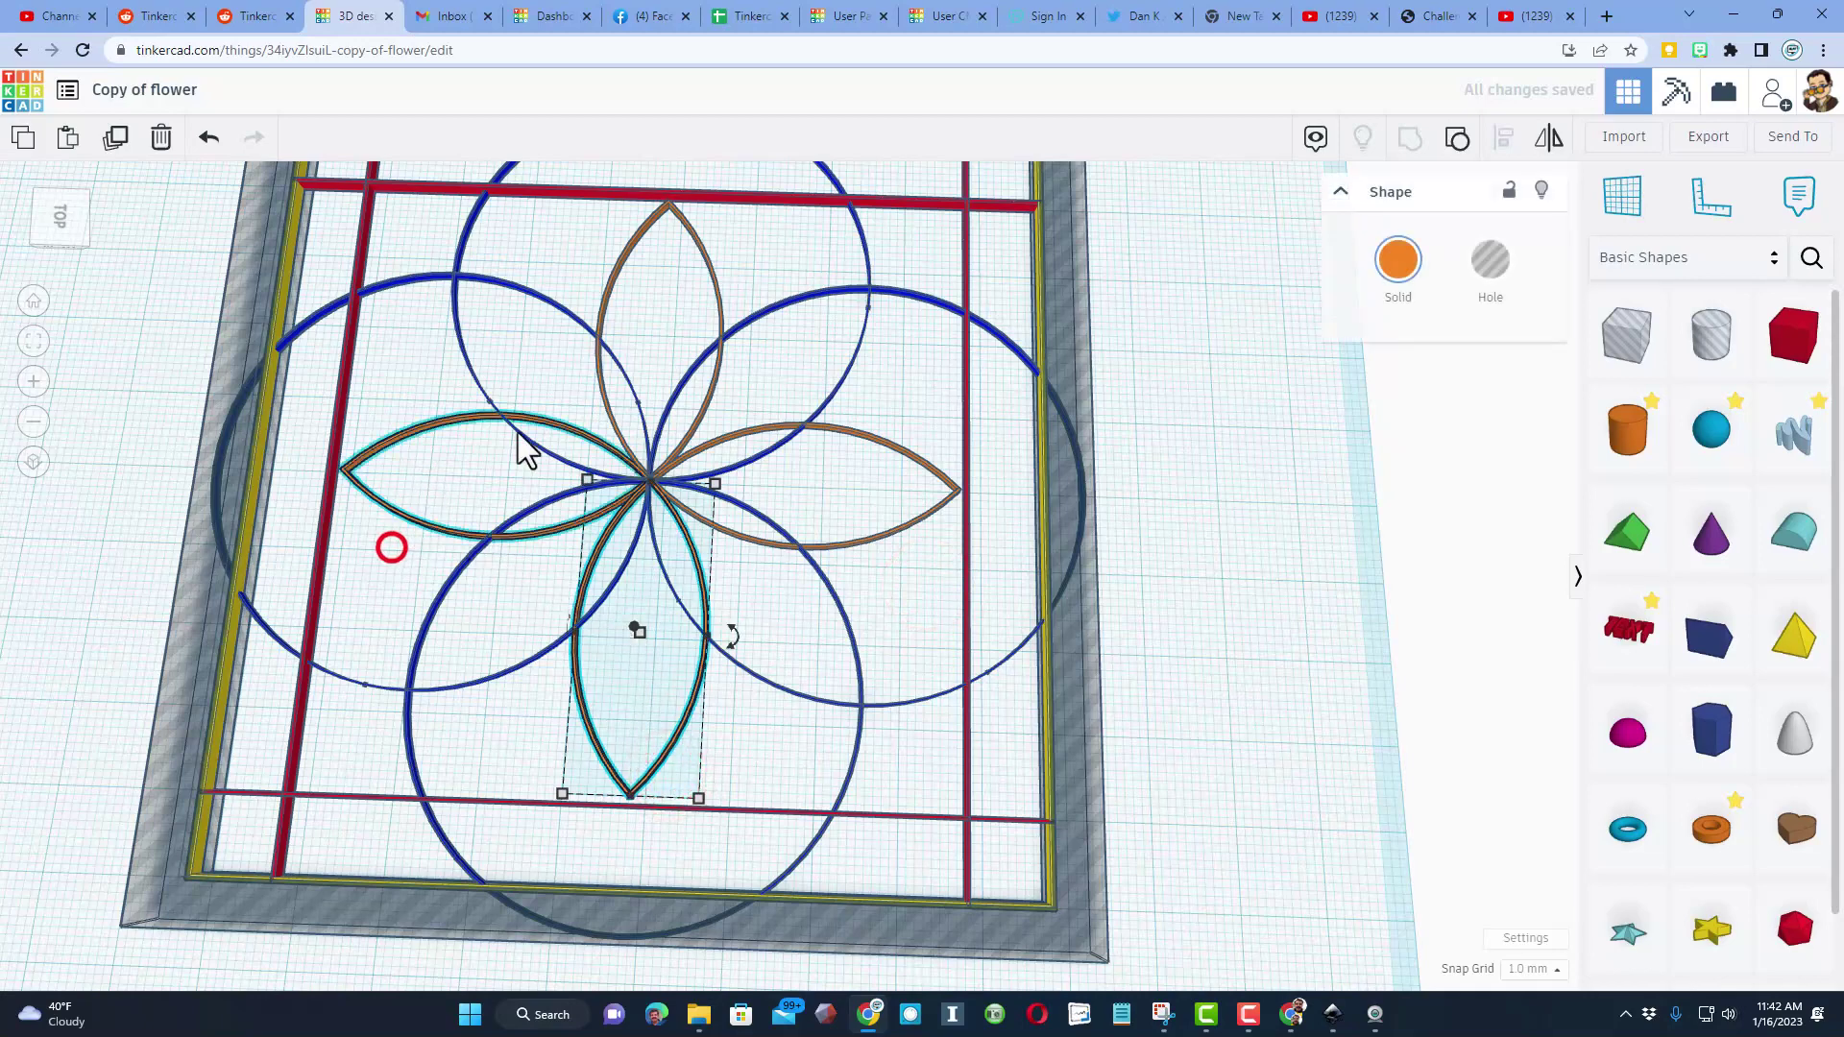
left_click(745, 246, "shift")
left_click(897, 434, "shift")
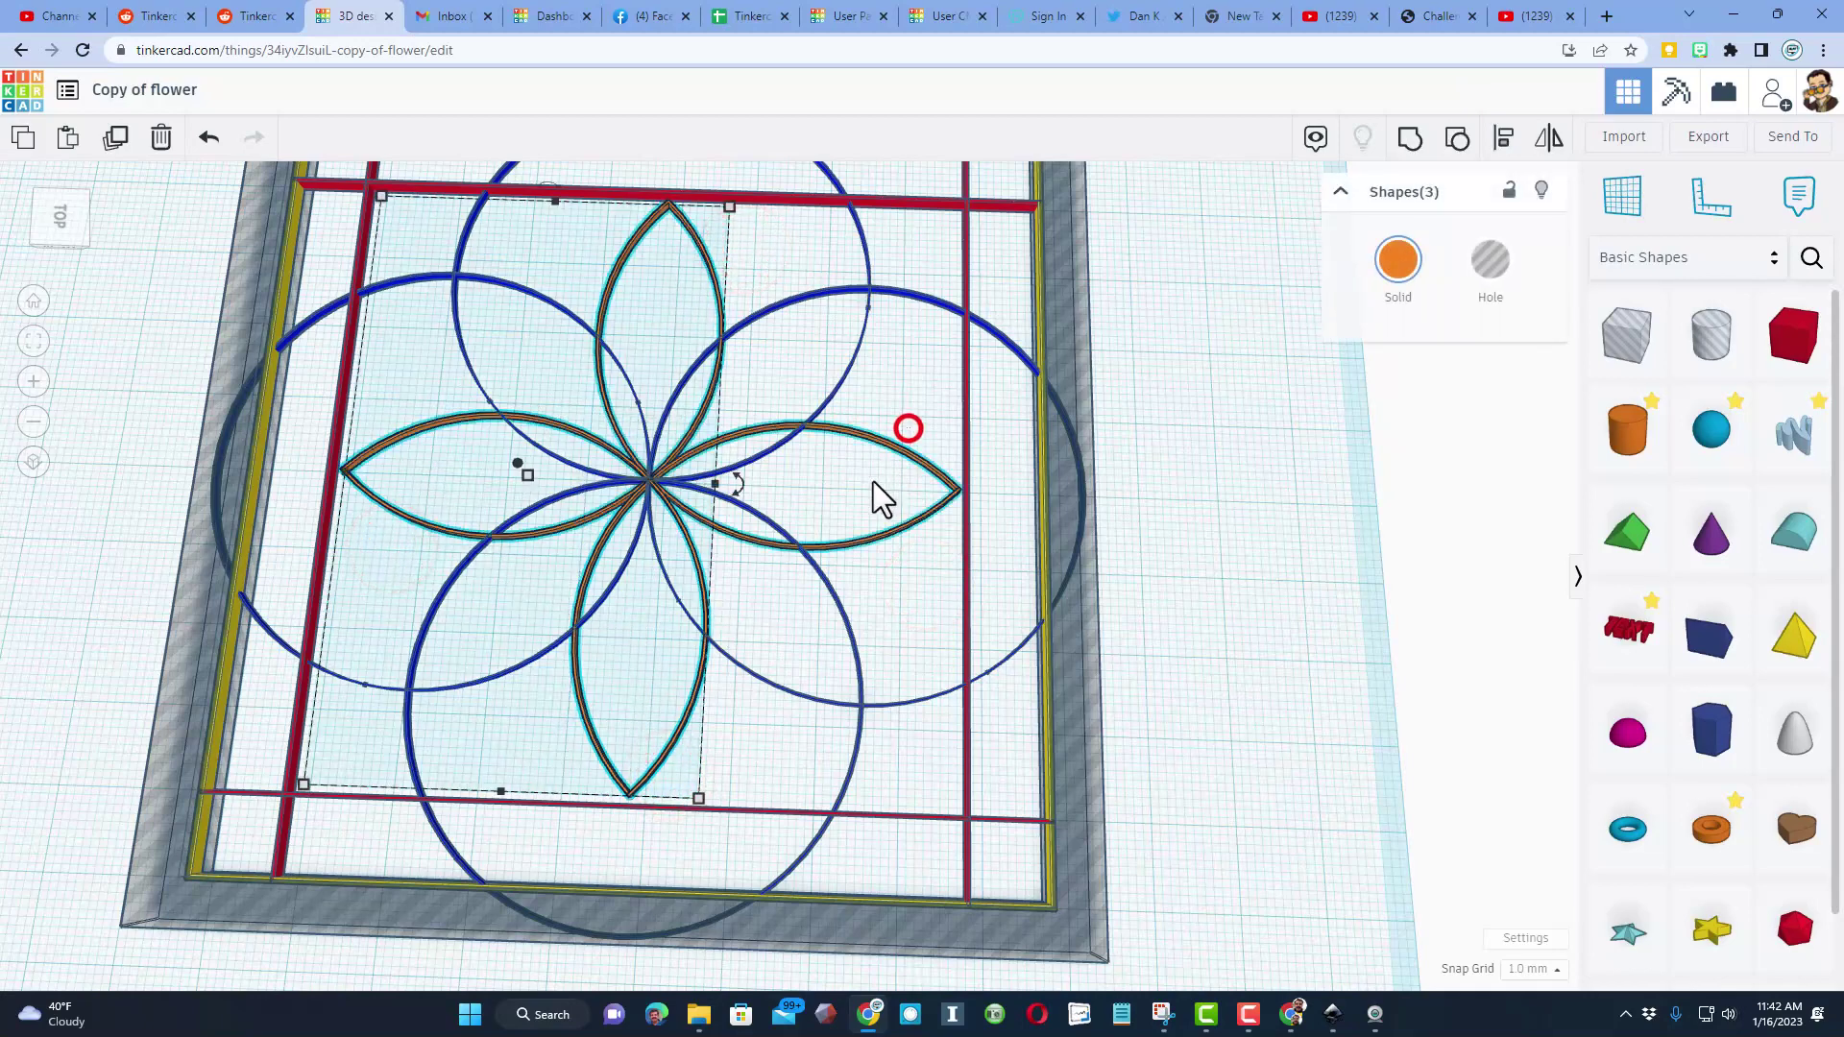
left_click(1400, 261)
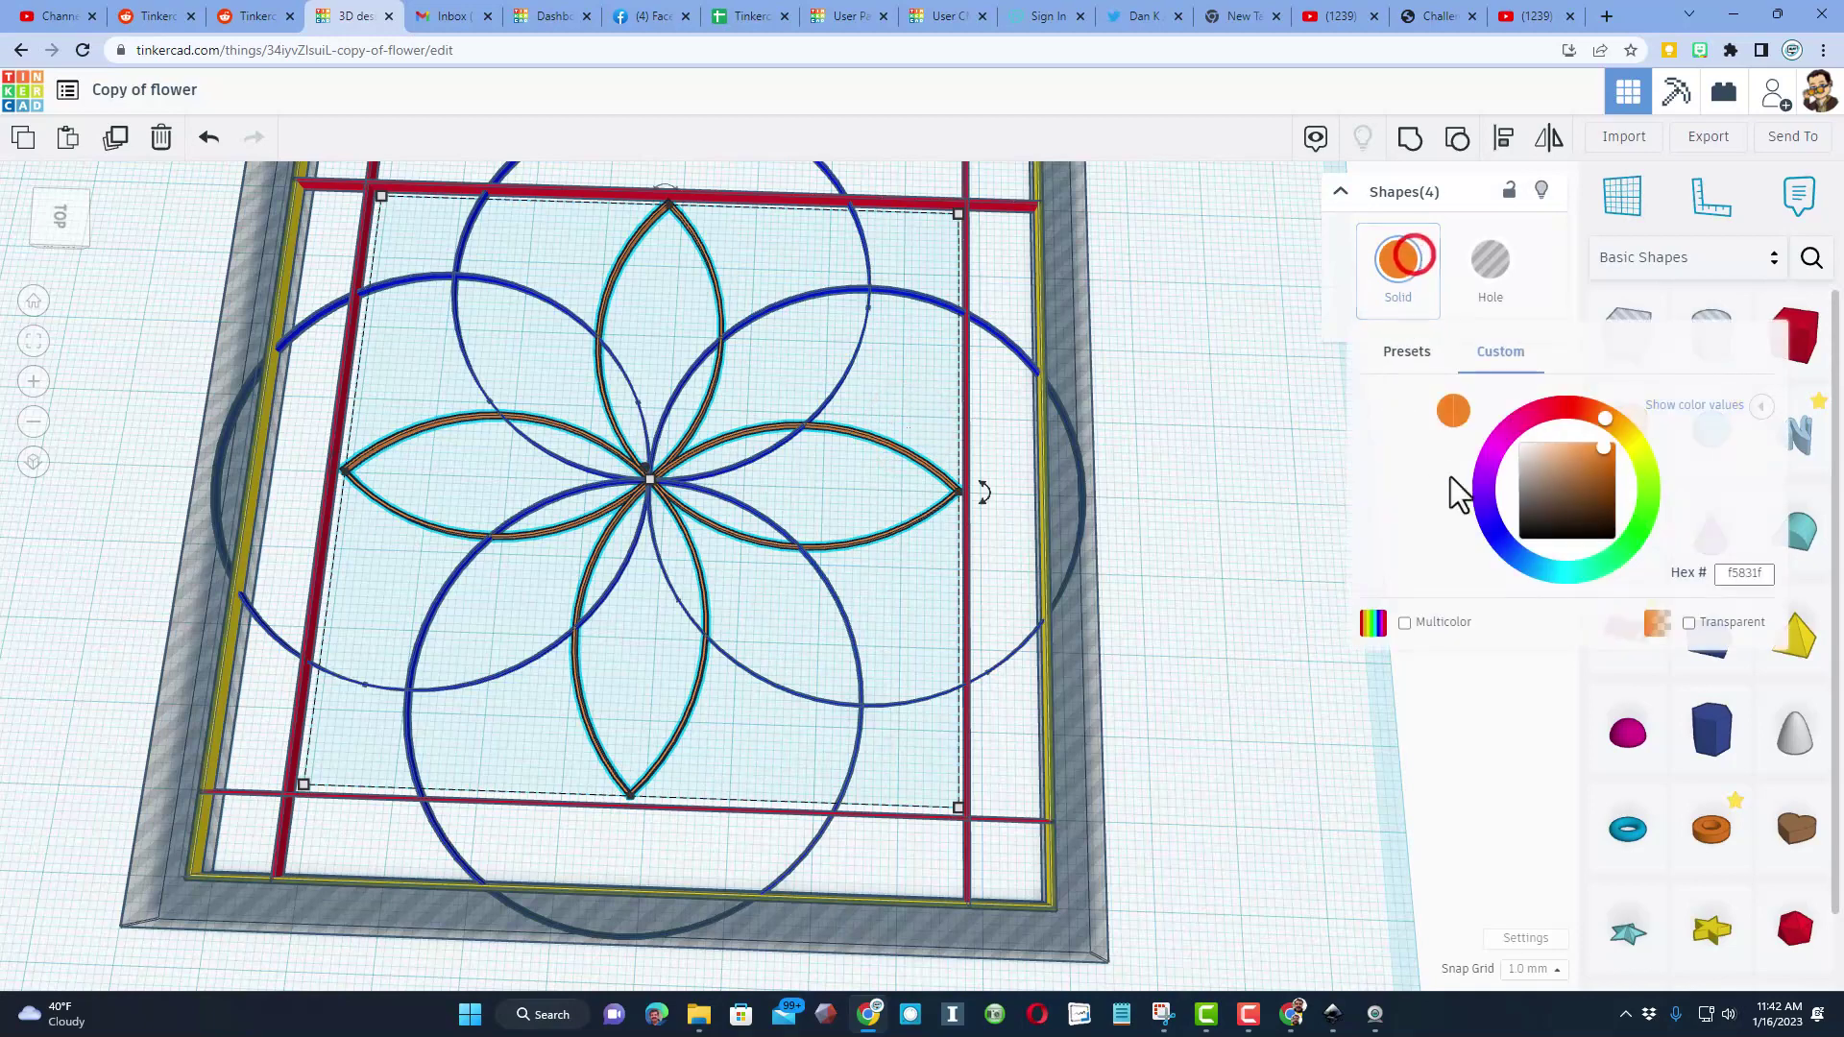
left_click(1510, 435)
left_click_drag(1539, 493, 1644, 419)
left_click(893, 567)
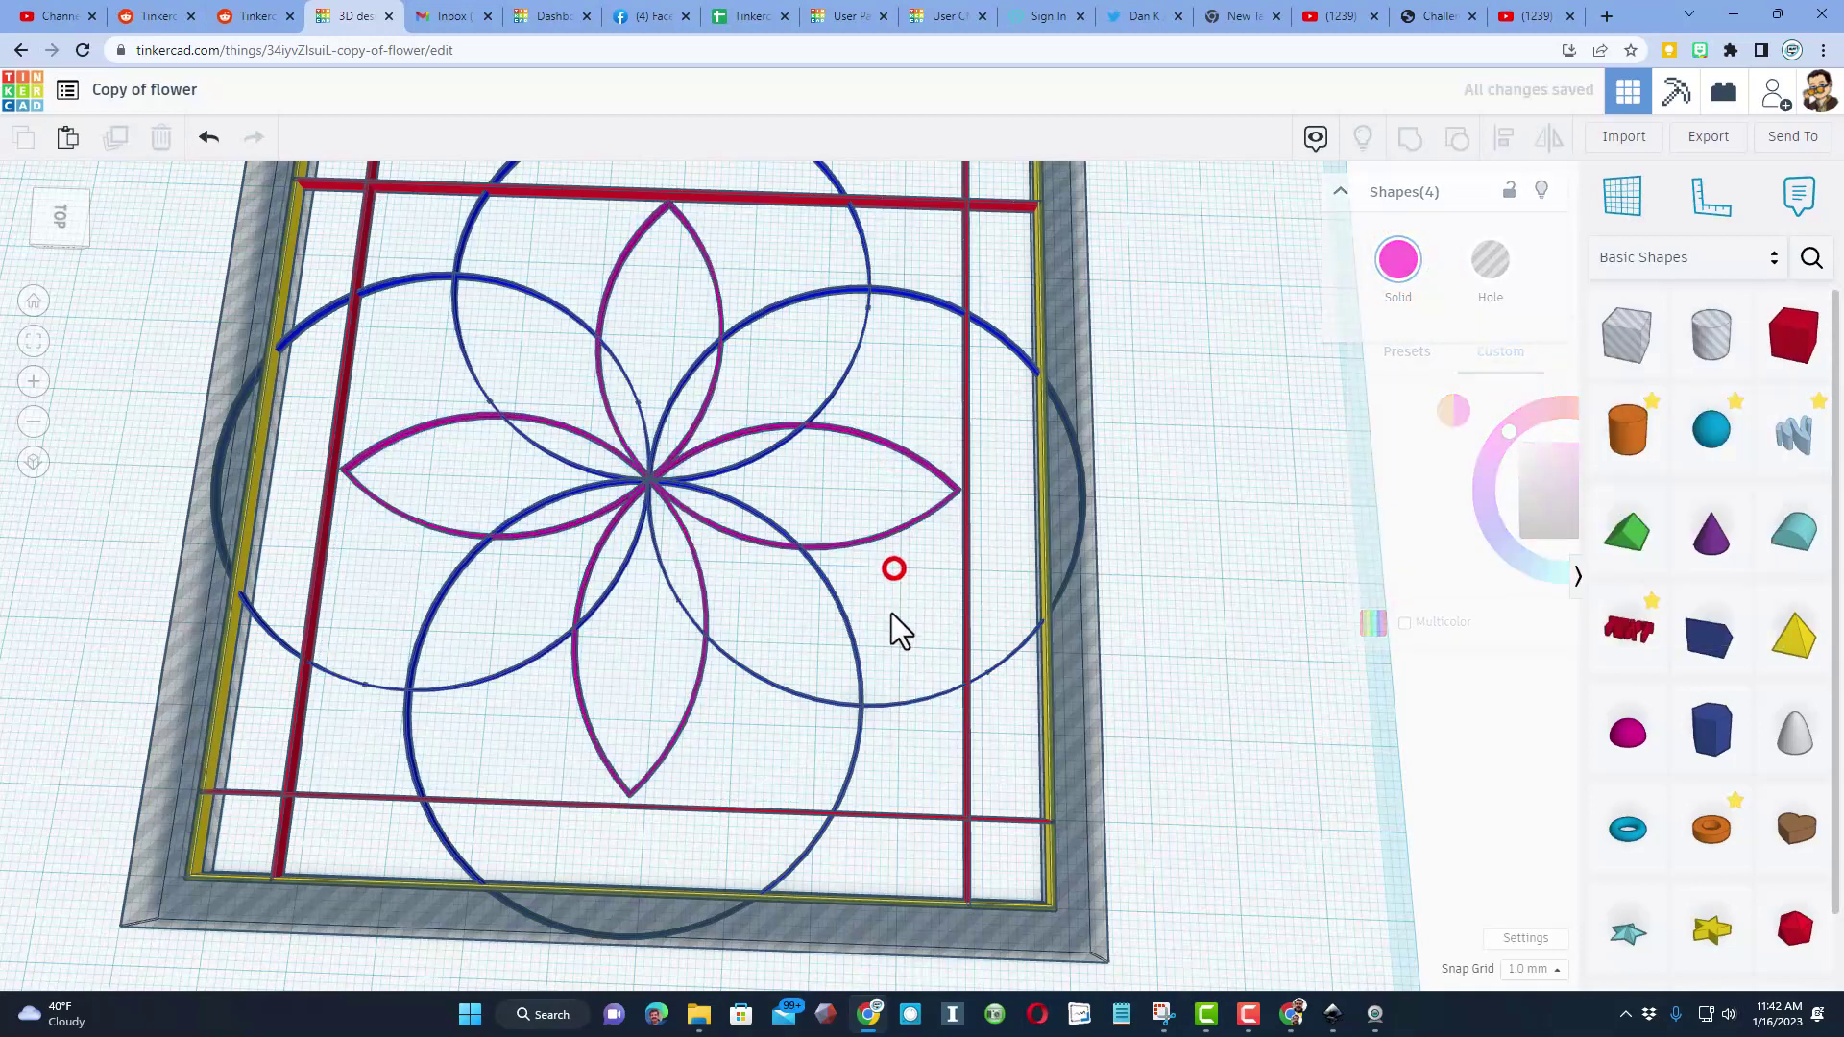
Hide the four red border strips and the yellow square frame.
scroll(925, 608, "down", 2)
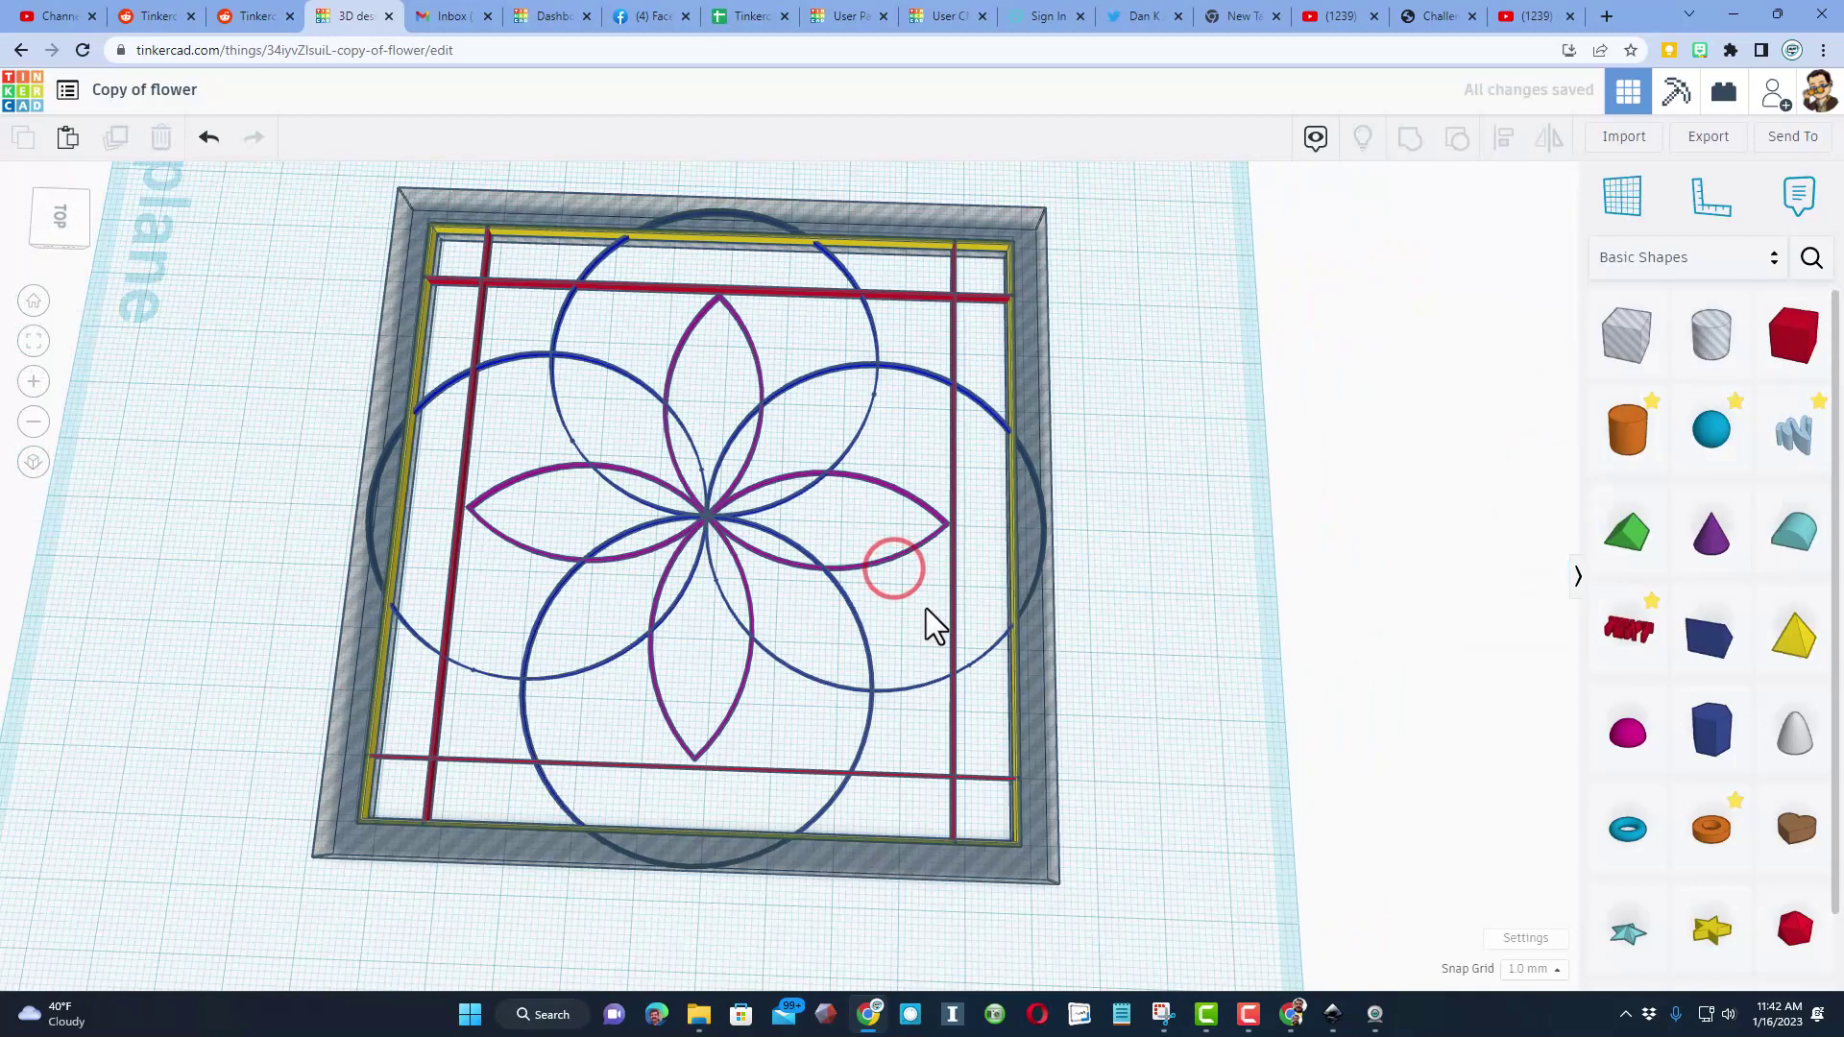
left_click(505, 263)
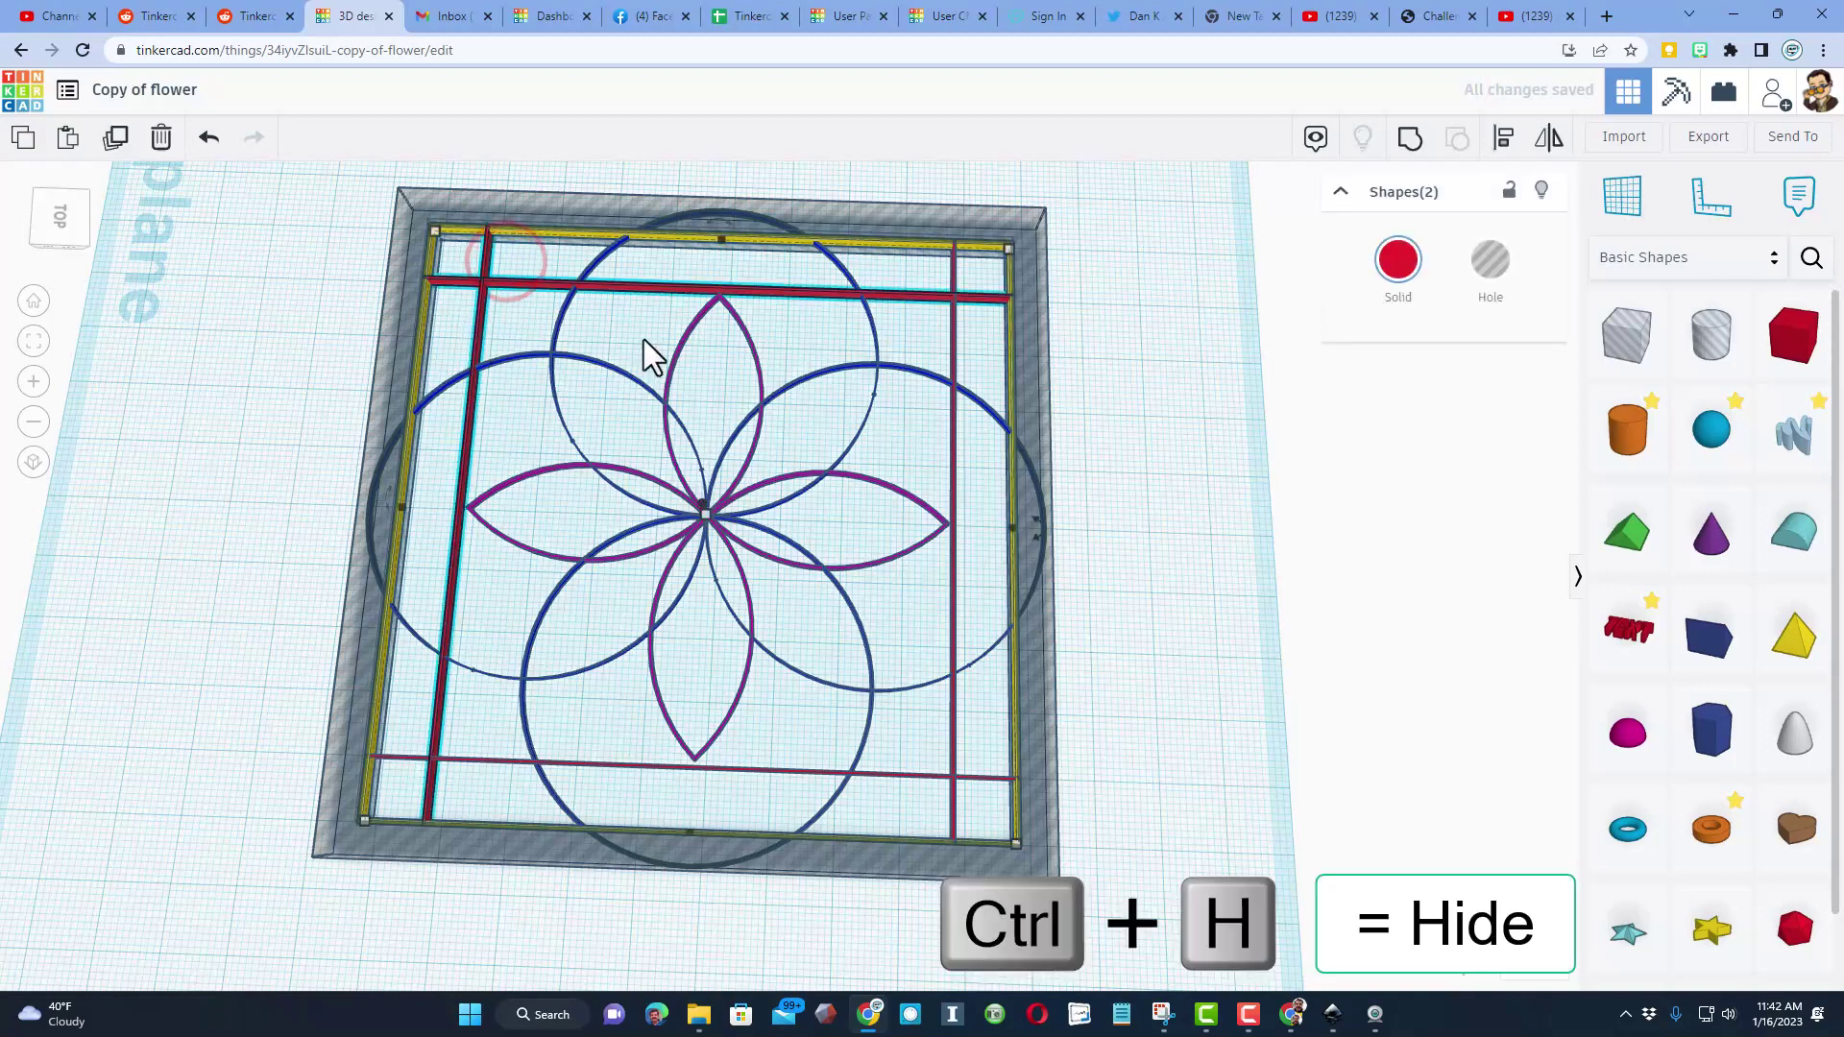
left_click(1540, 190)
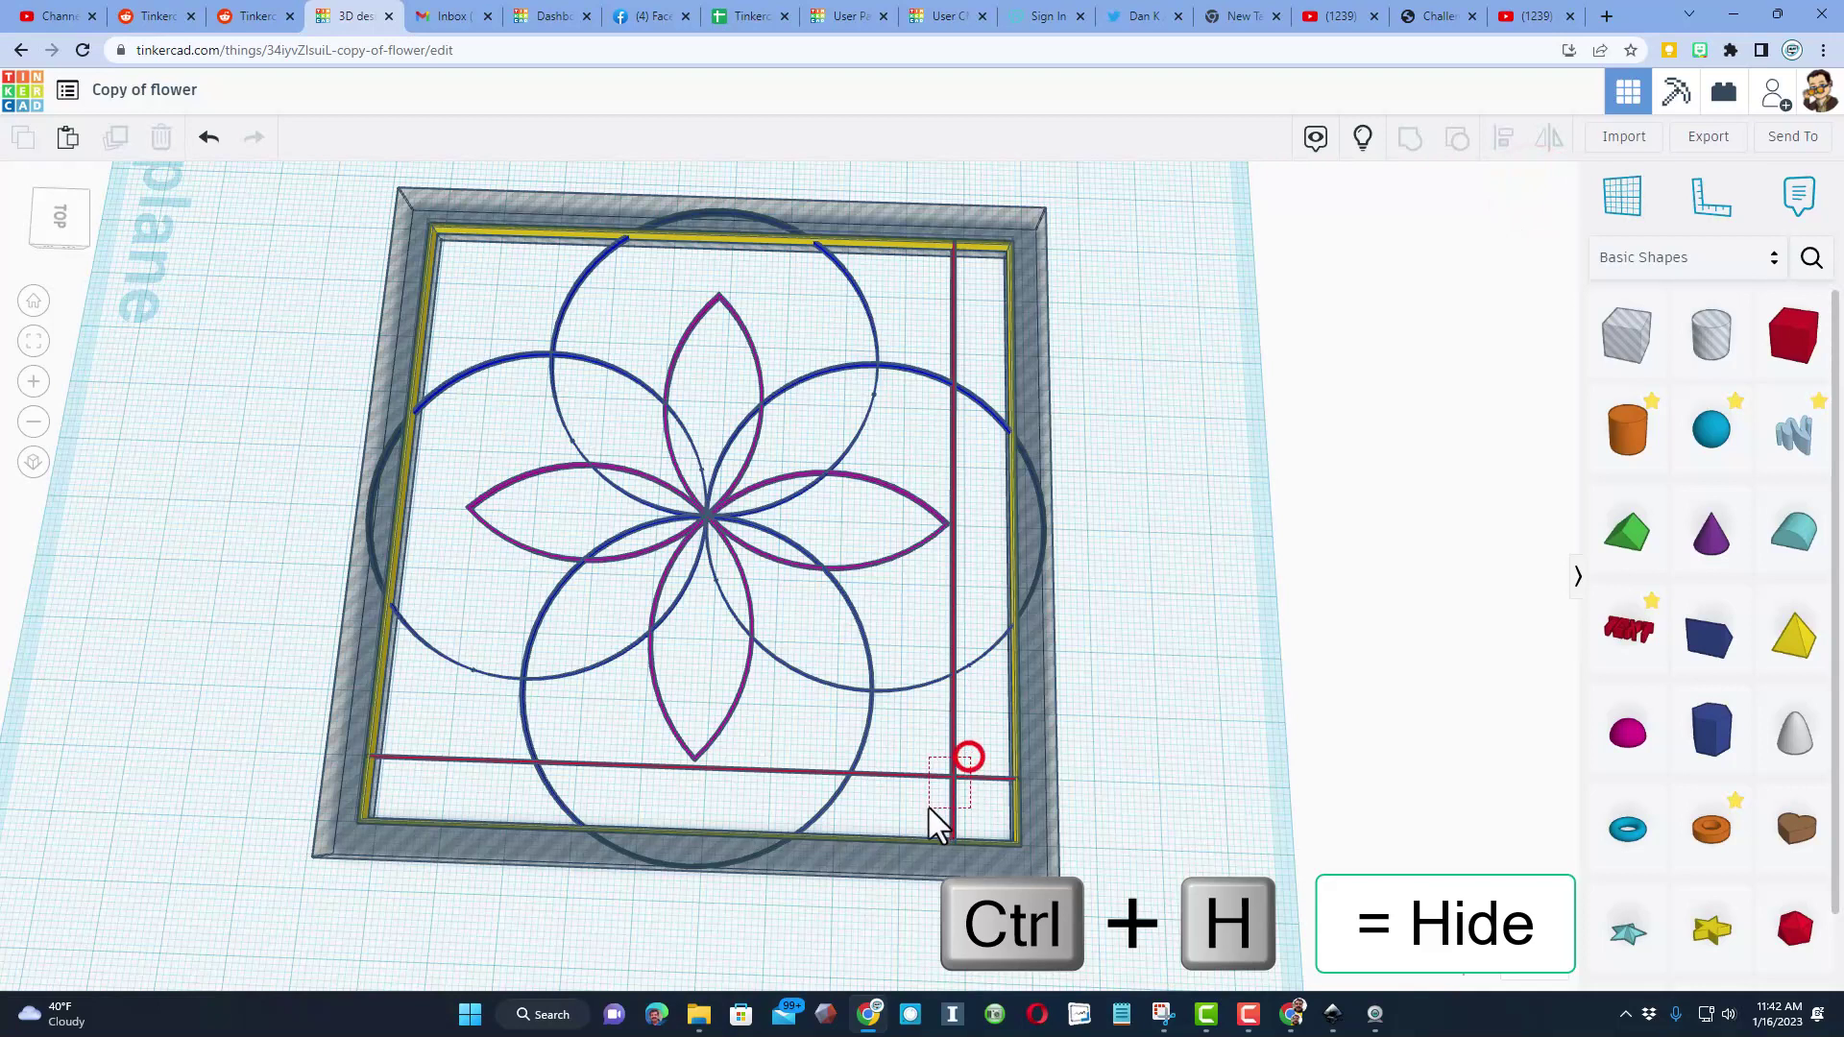
left_click_drag(968, 757, 929, 808)
left_click(1540, 185)
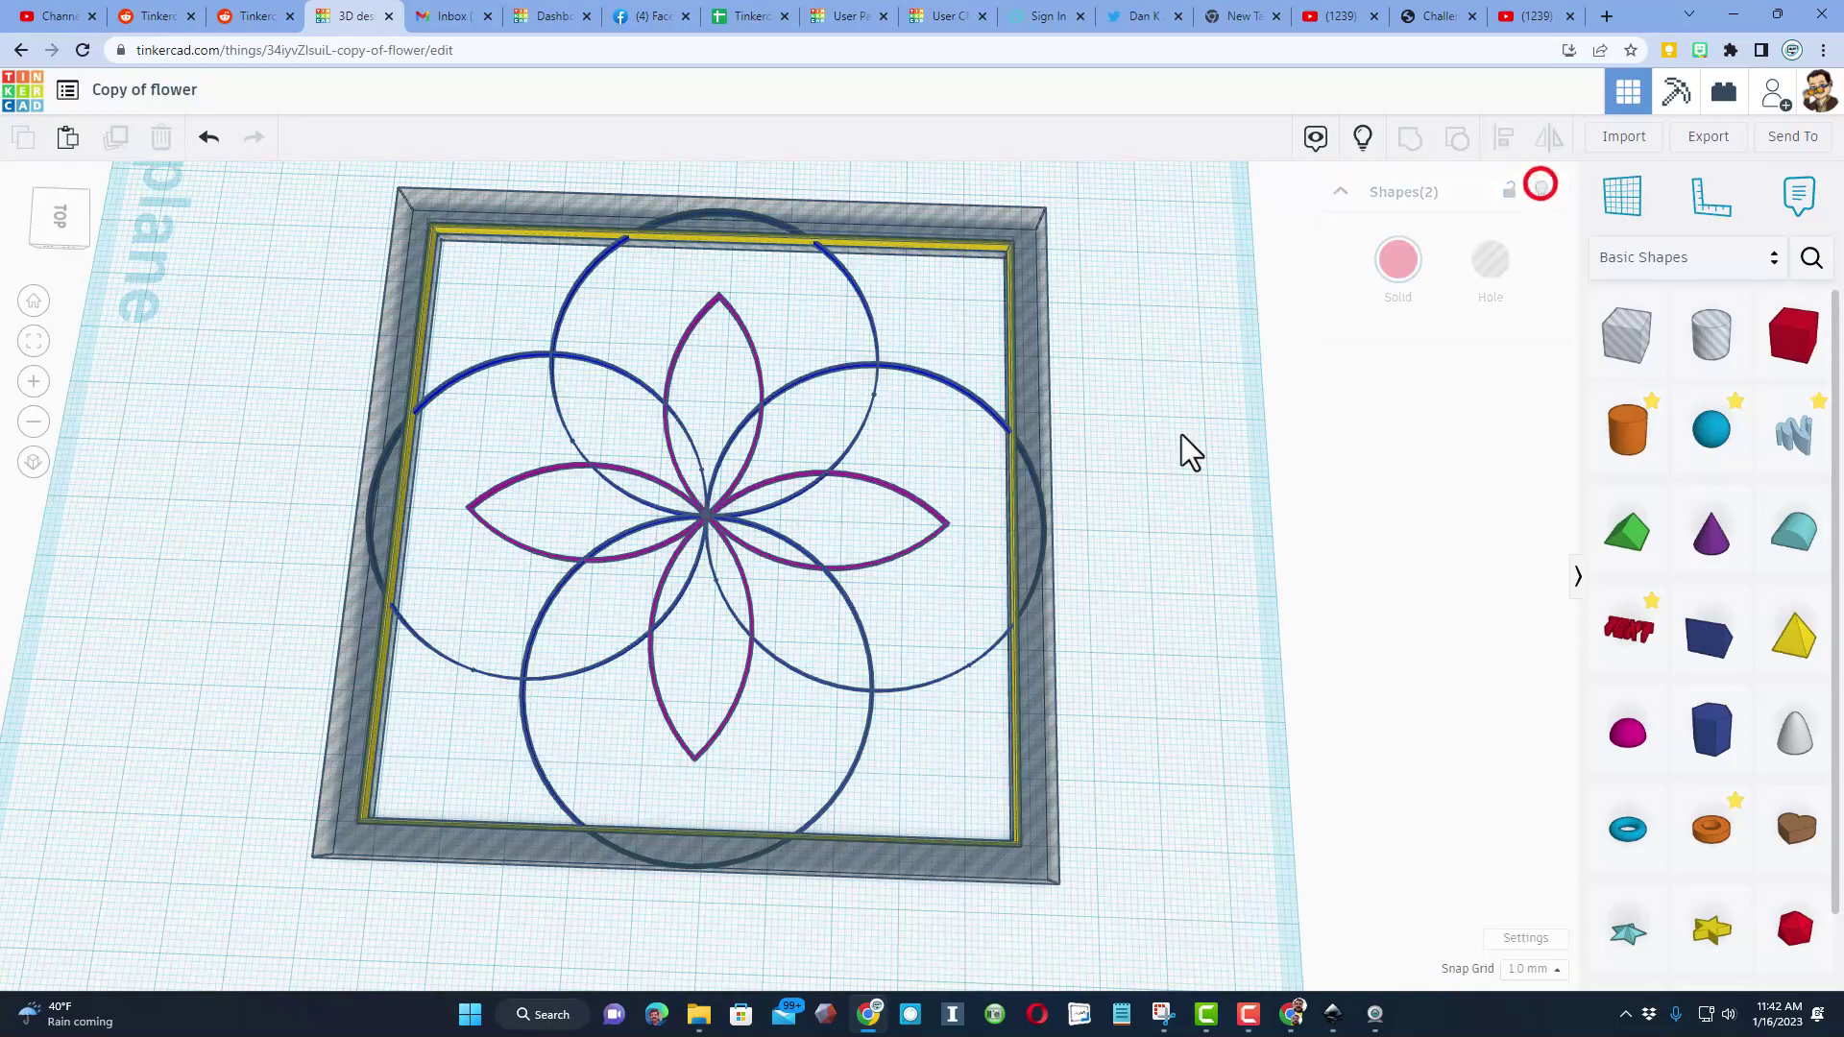
left_click(895, 245)
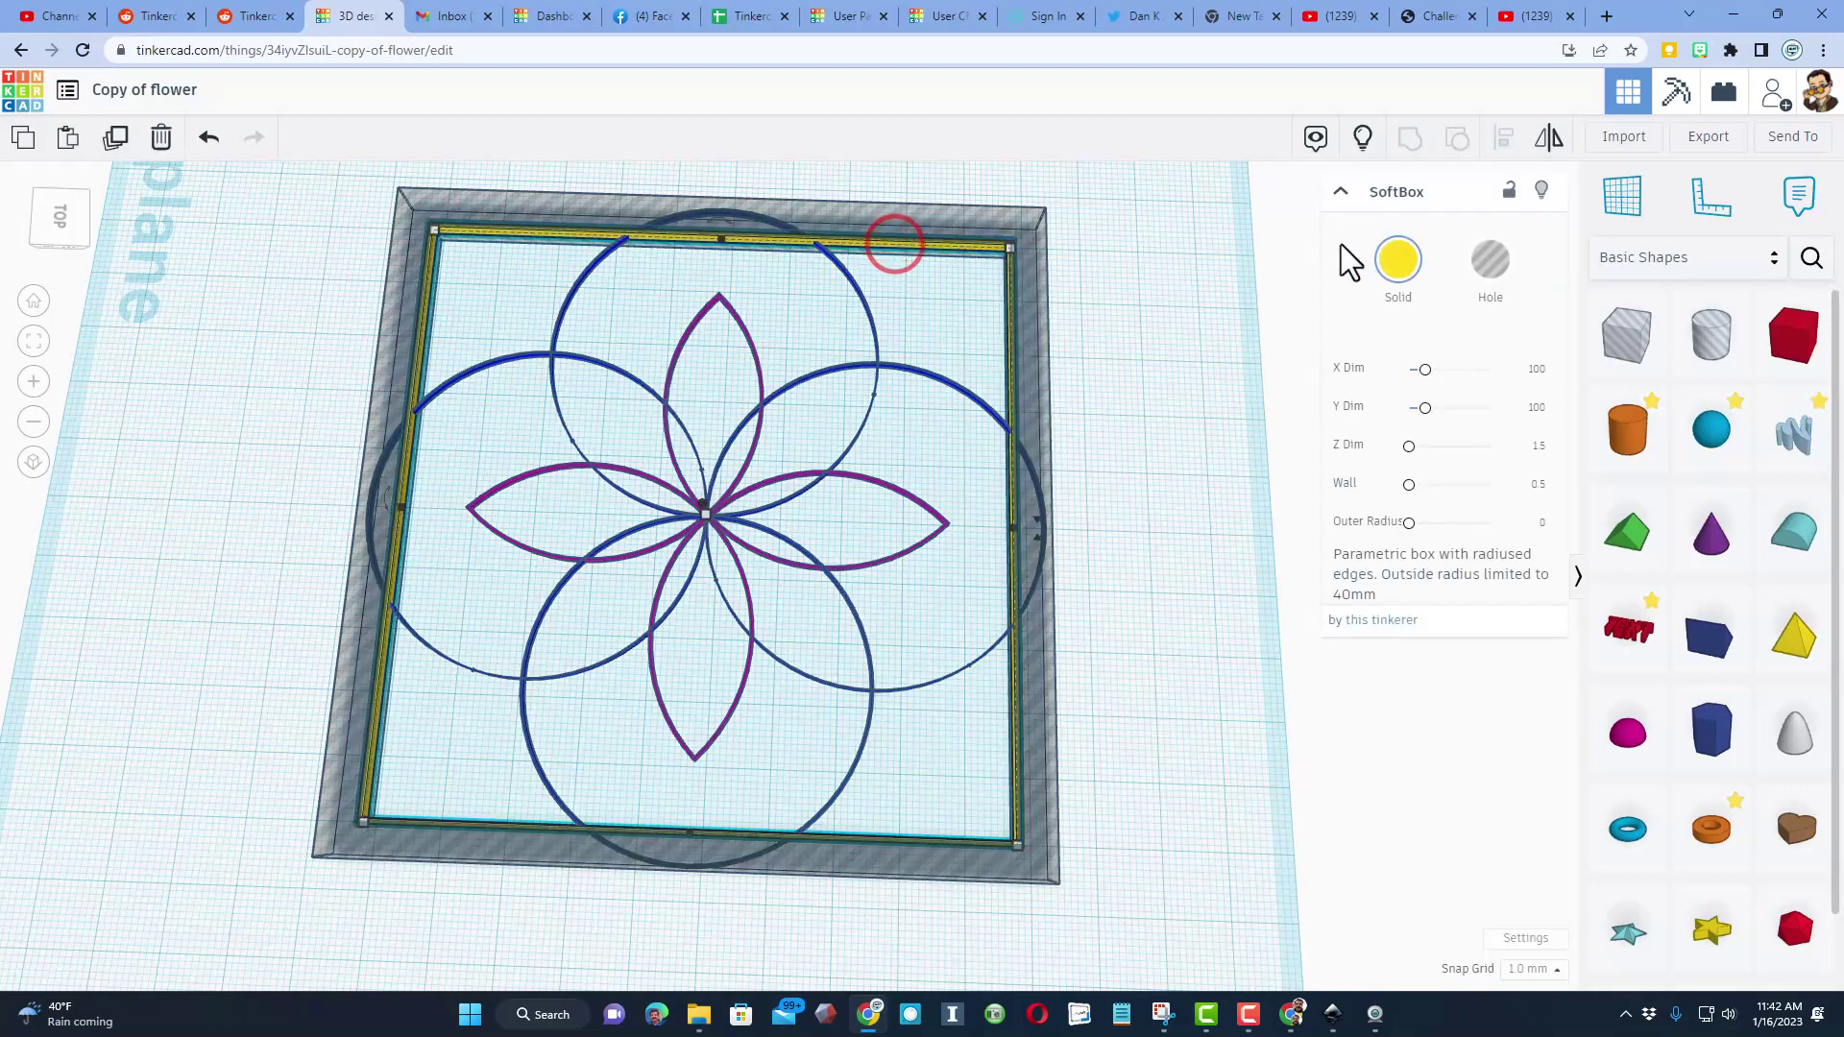
left_click(1540, 189)
scroll(1125, 579, "down", 2)
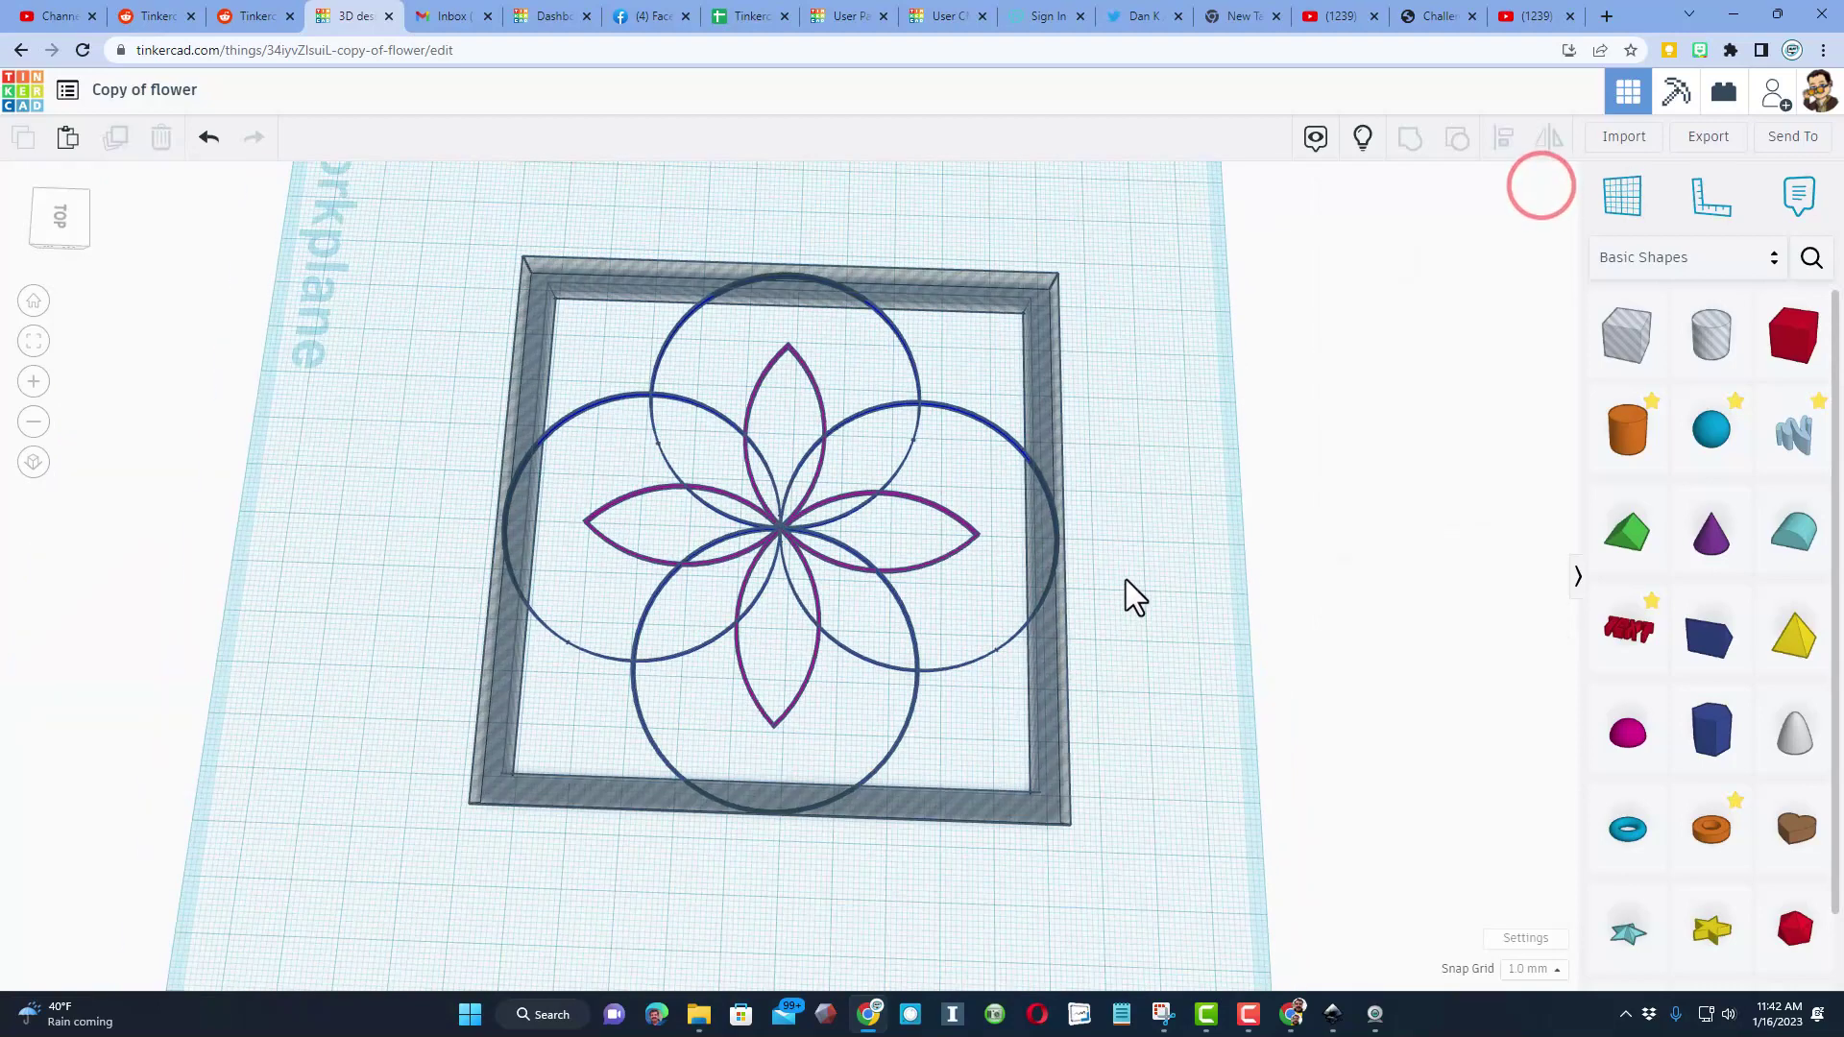
Group the four blue circles with the hole frame to cut away their overhanging parts, leaving the petals out of the group.
mouse_move(999, 682)
right_mouse_down()
mouse_move(1035, 706)
mouse_move(1005, 720)
mouse_move(914, 556)
right_mouse_up()
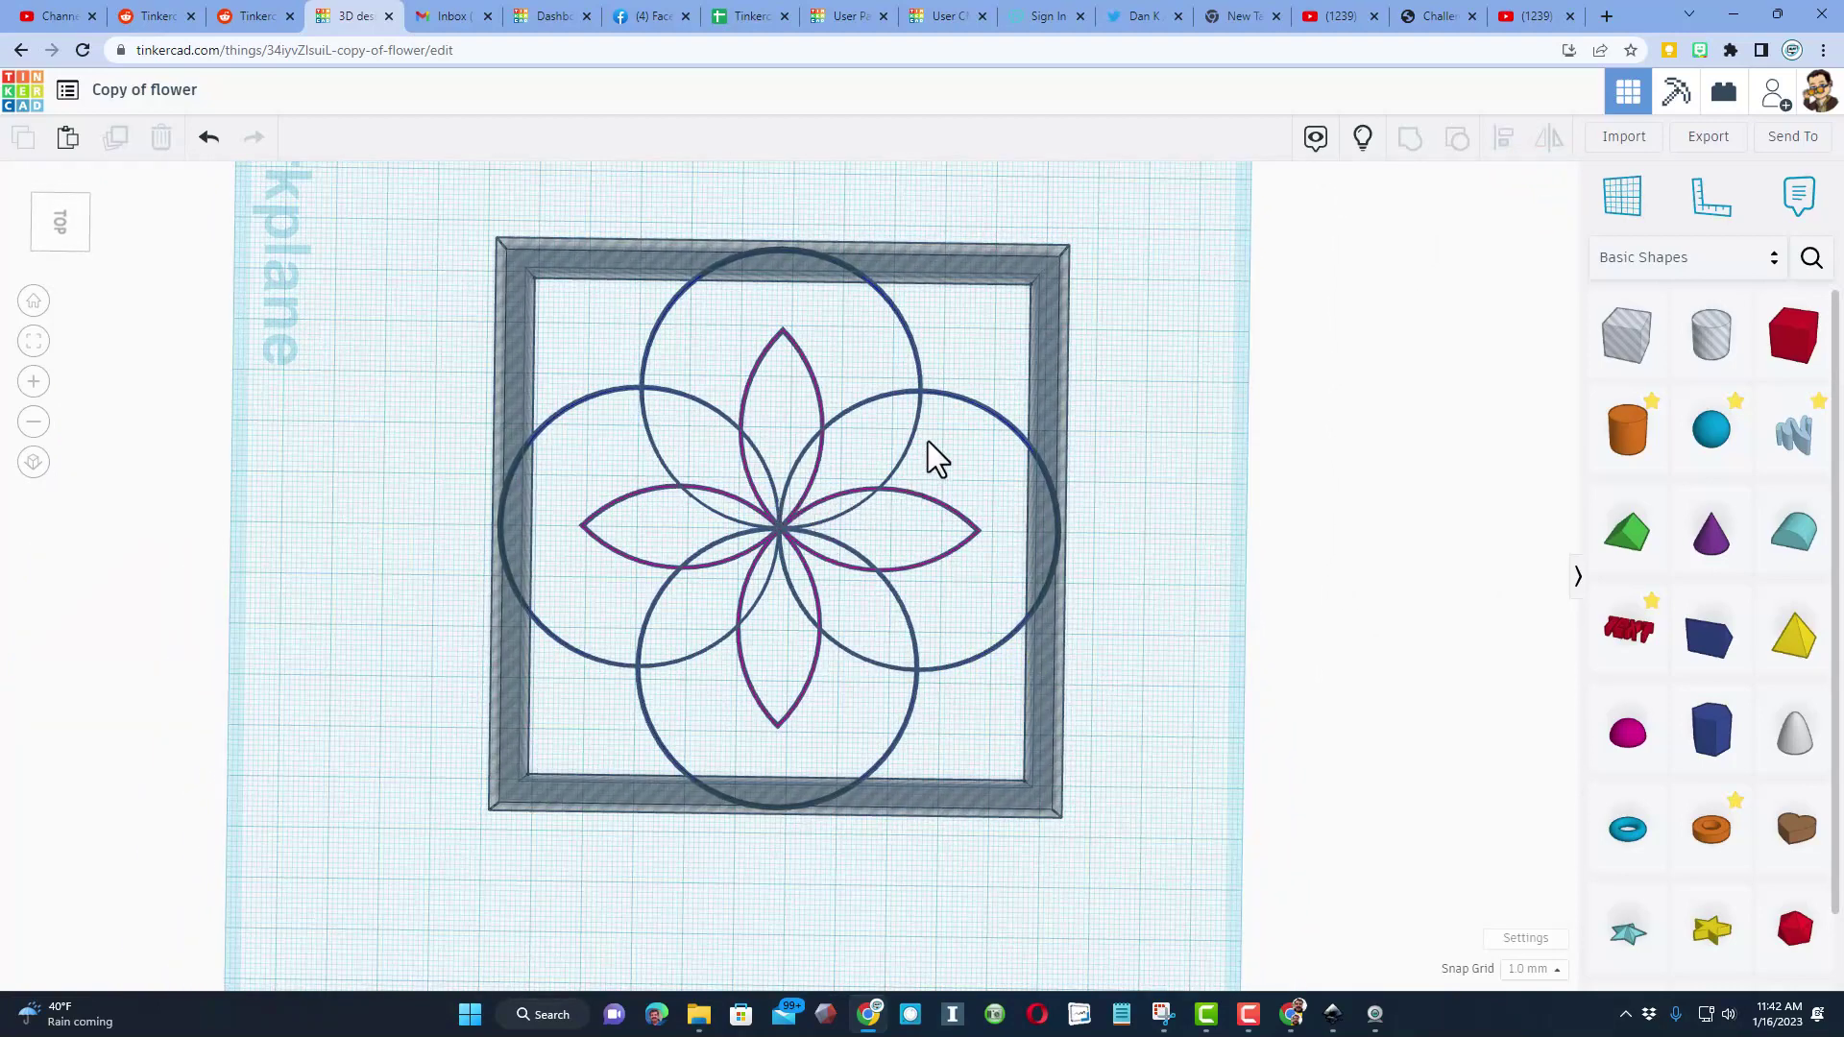
left_click_drag(954, 347, 907, 395)
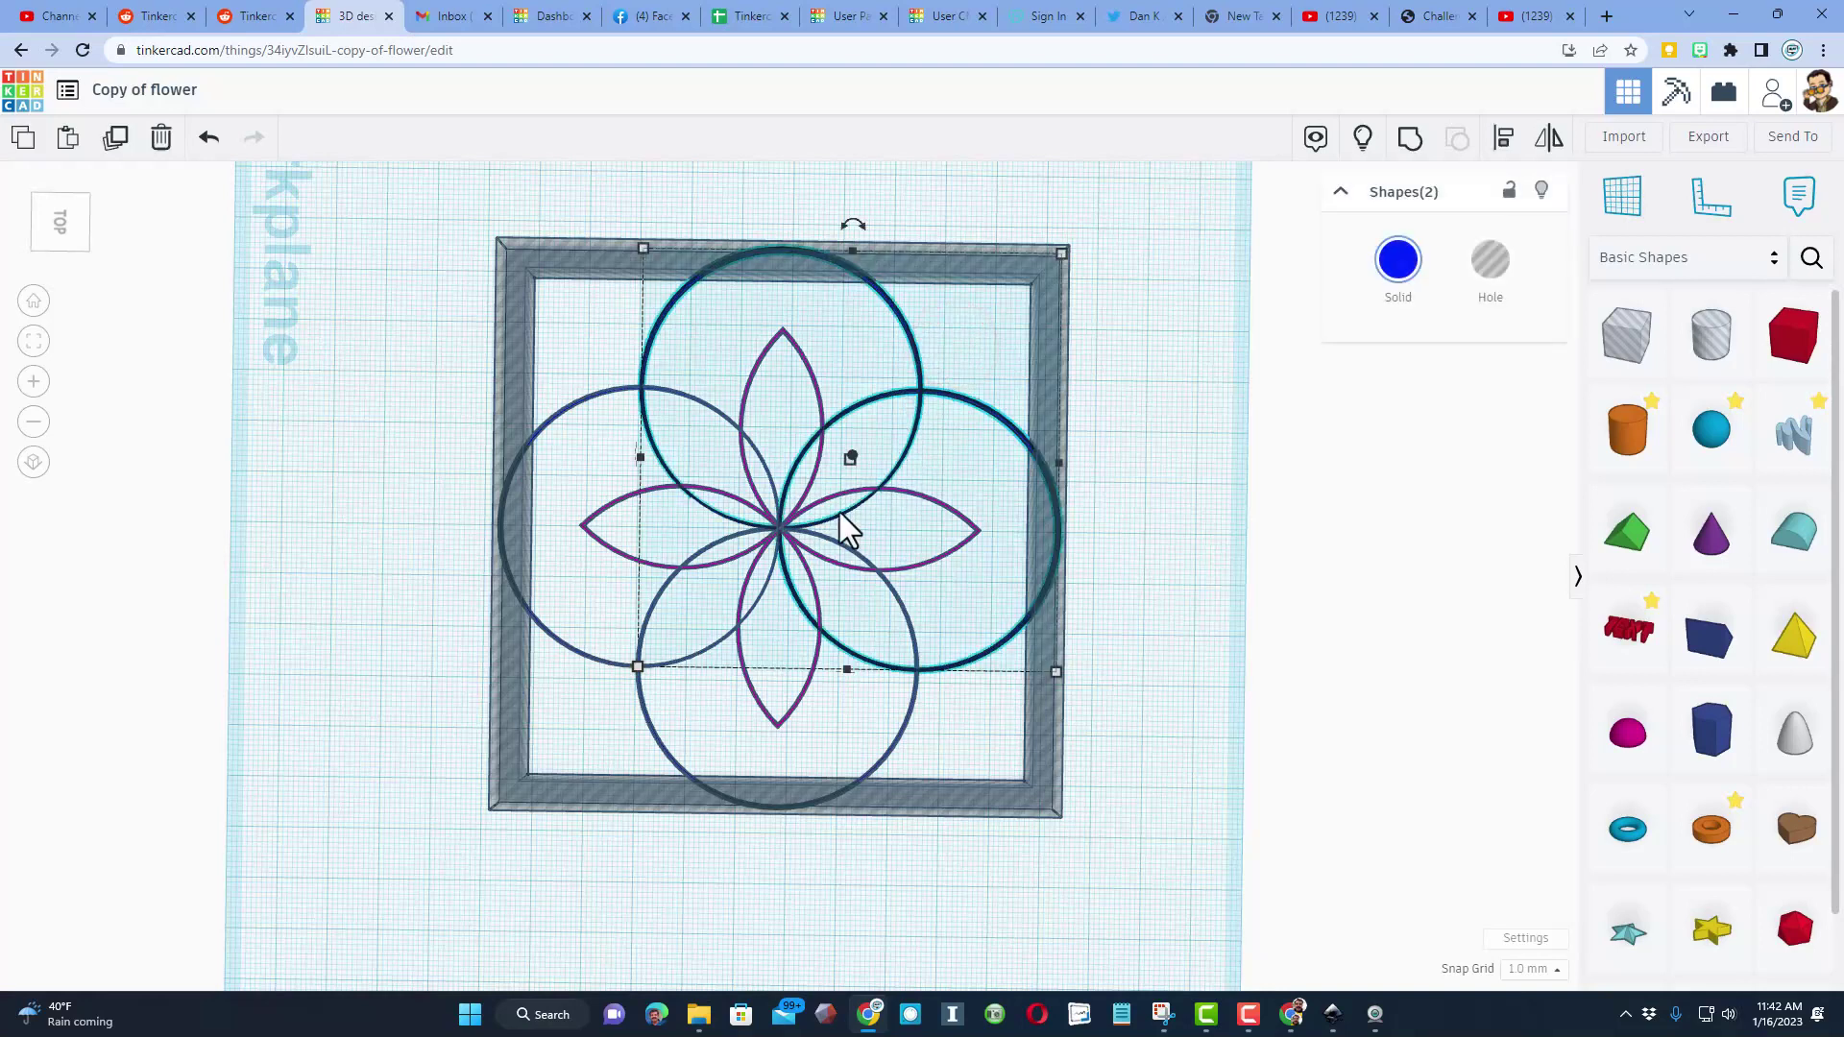
left_click_drag(605, 638, 659, 740, "shift")
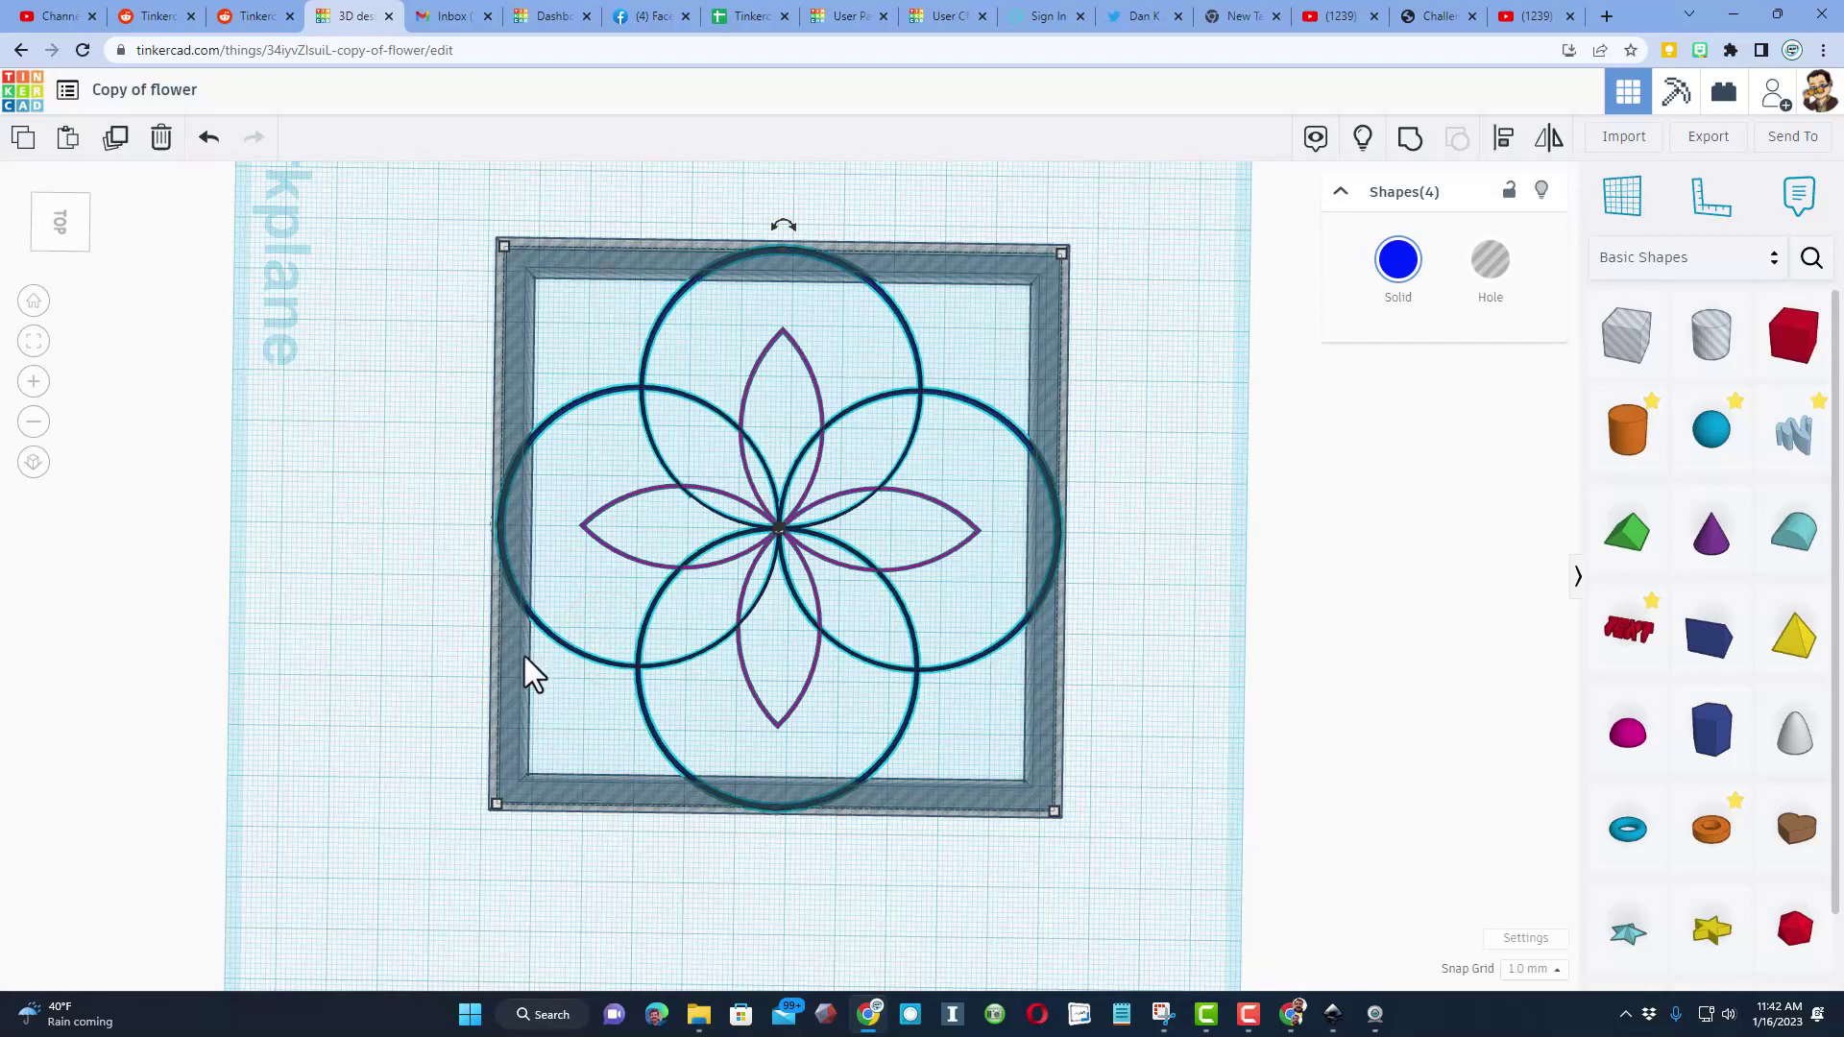
left_click(503, 394, "shift")
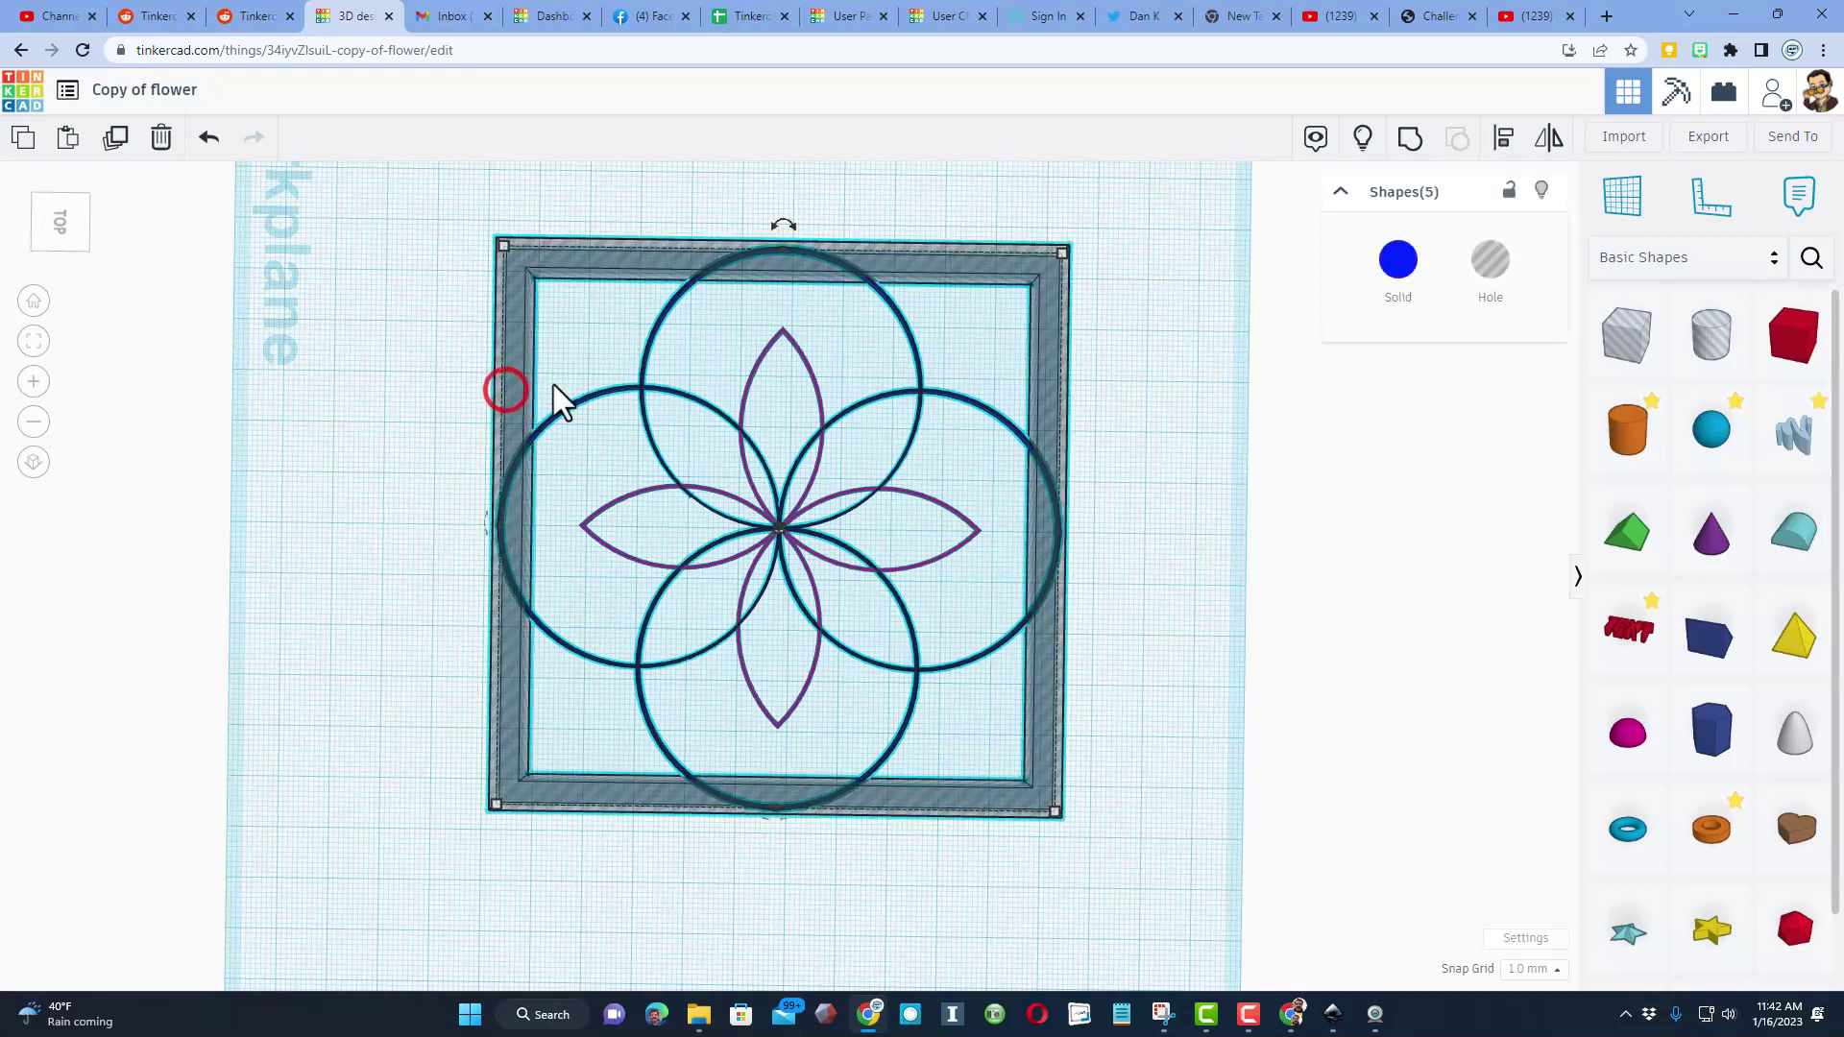
left_click(1408, 142)
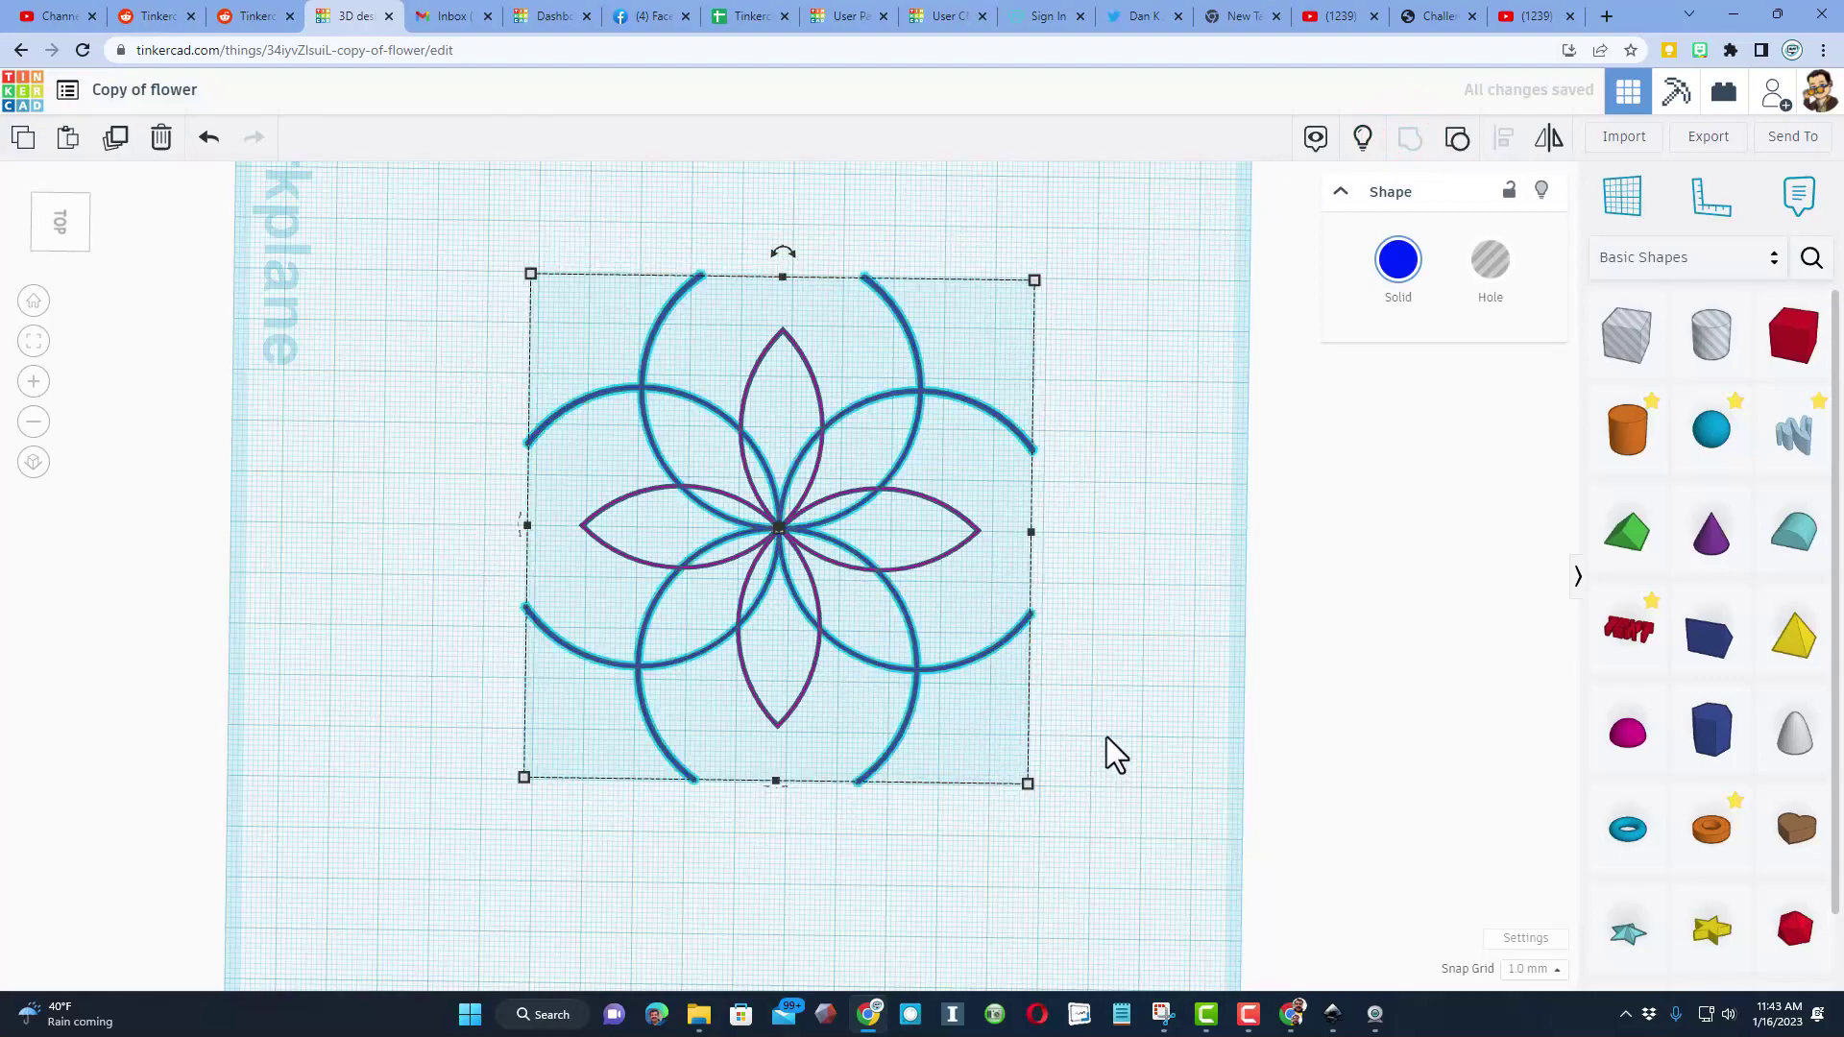
Show all hidden shapes again.
left_click(1362, 138)
left_click(1136, 579)
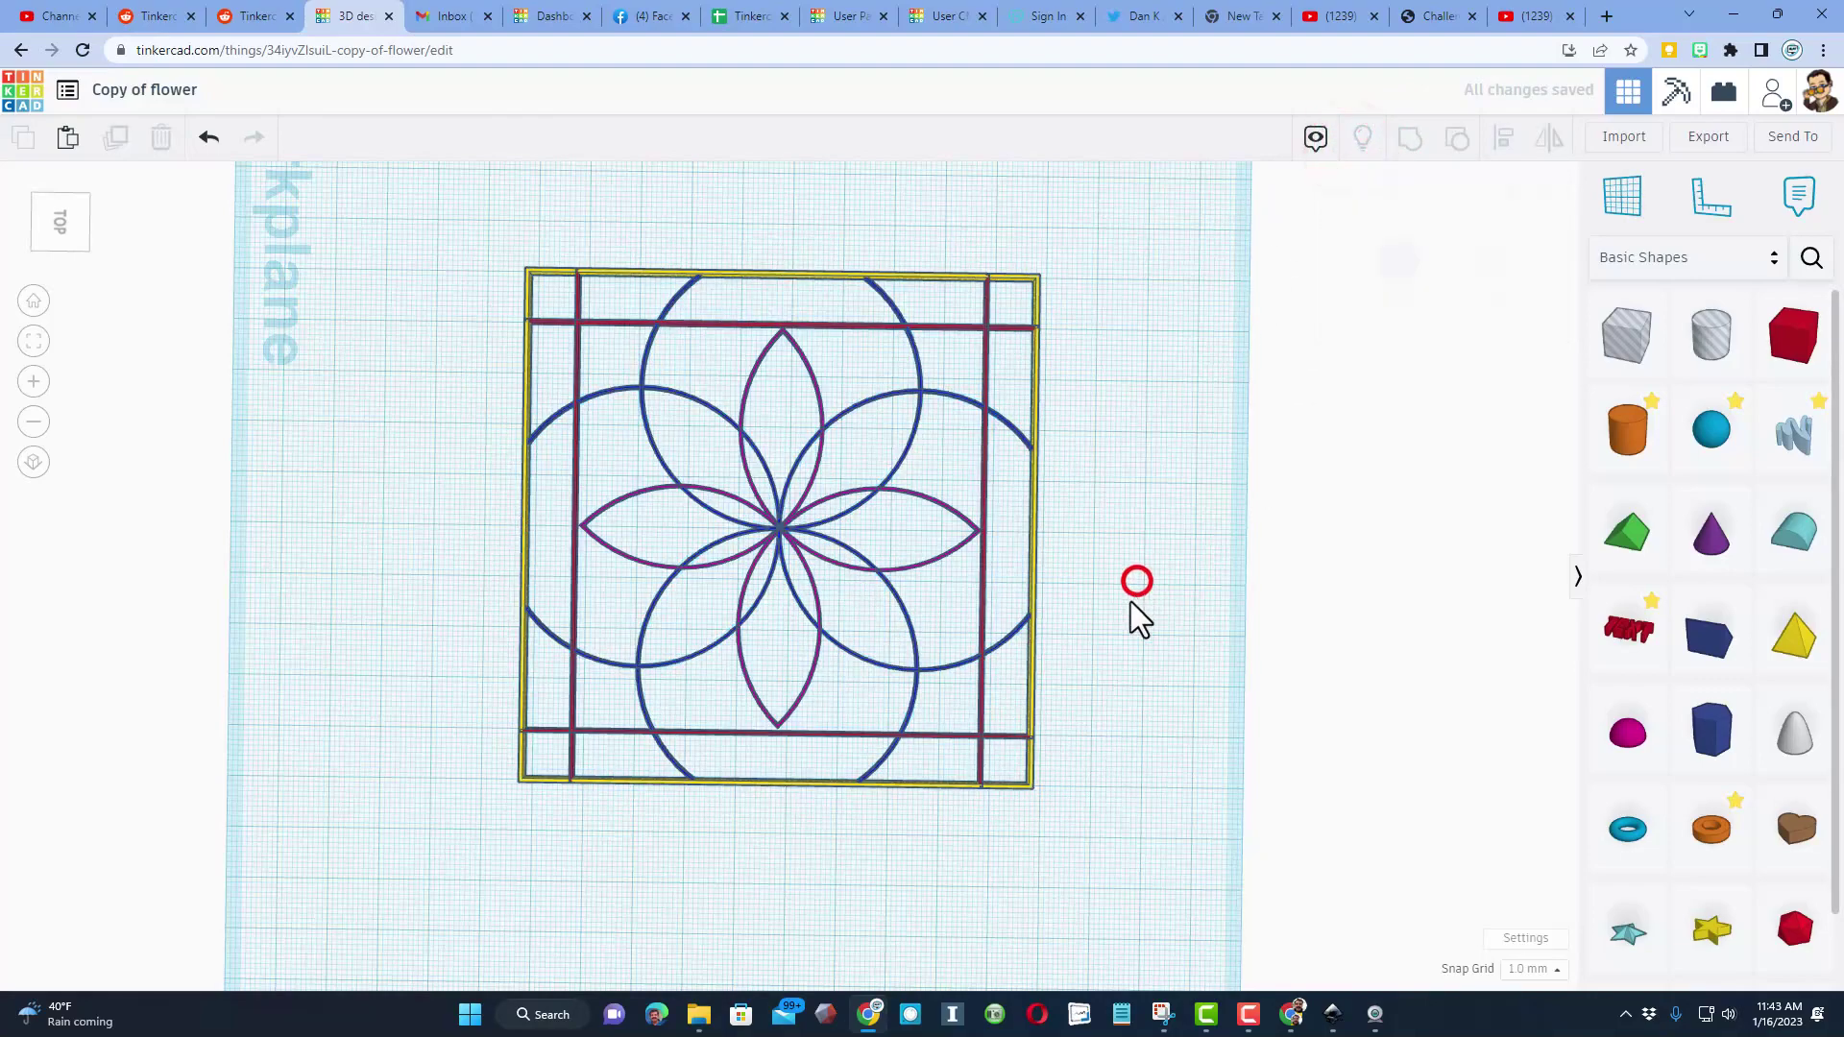
right_click_drag(1130, 592, 977, 579)
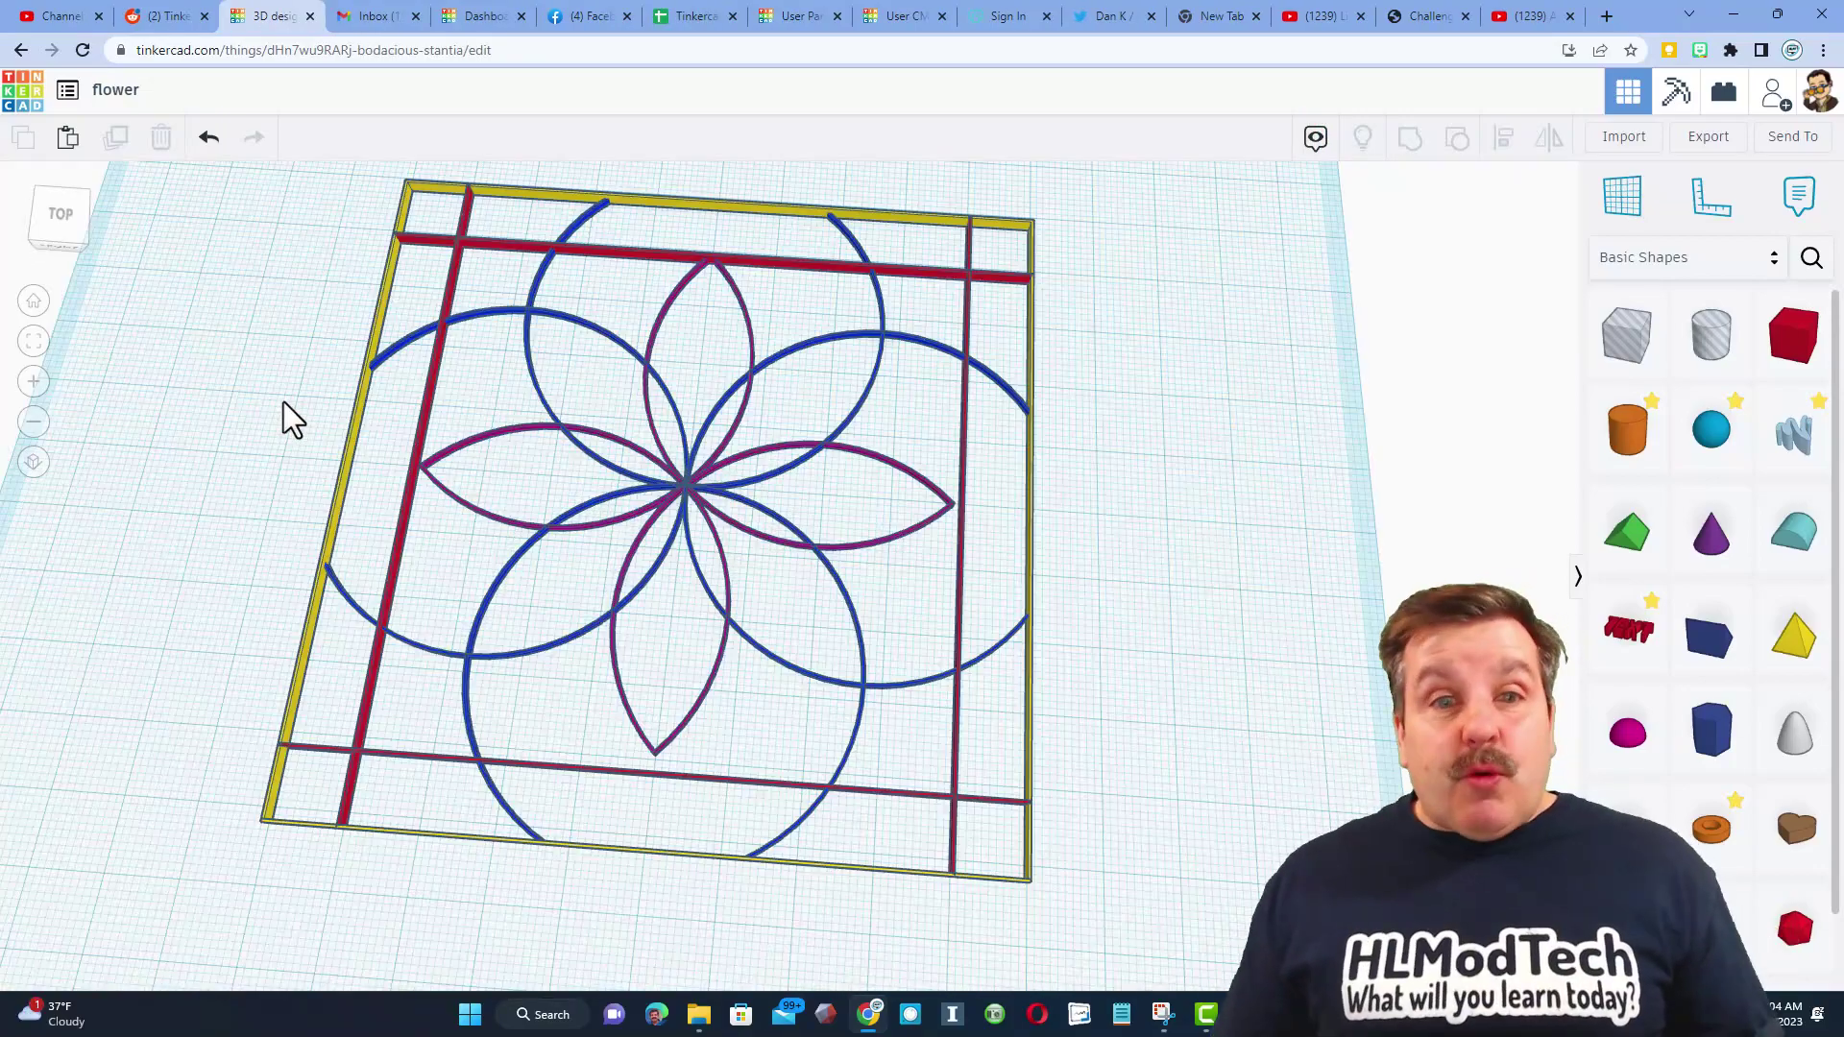
mouse_move(284, 416)
right_mouse_down()
mouse_move(316, 437)
mouse_move(293, 436)
right_mouse_up()
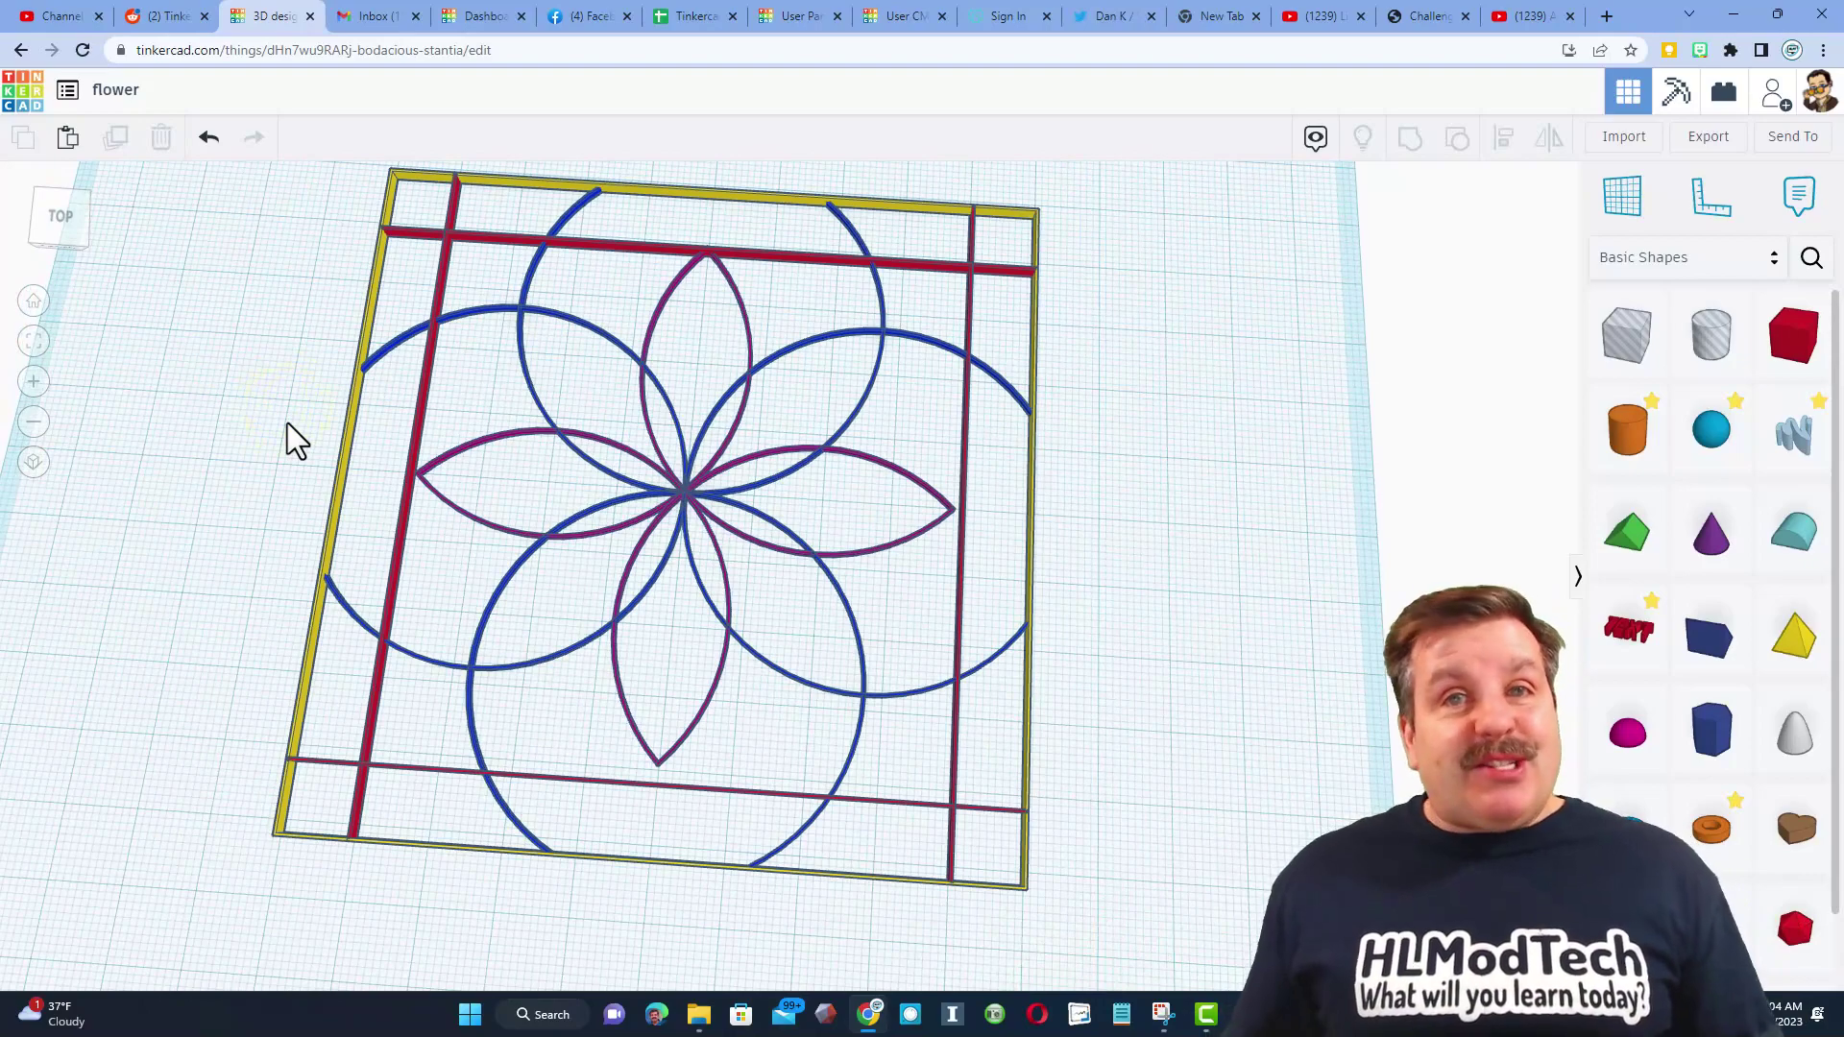
right_click_drag(240, 413, 330, 485)
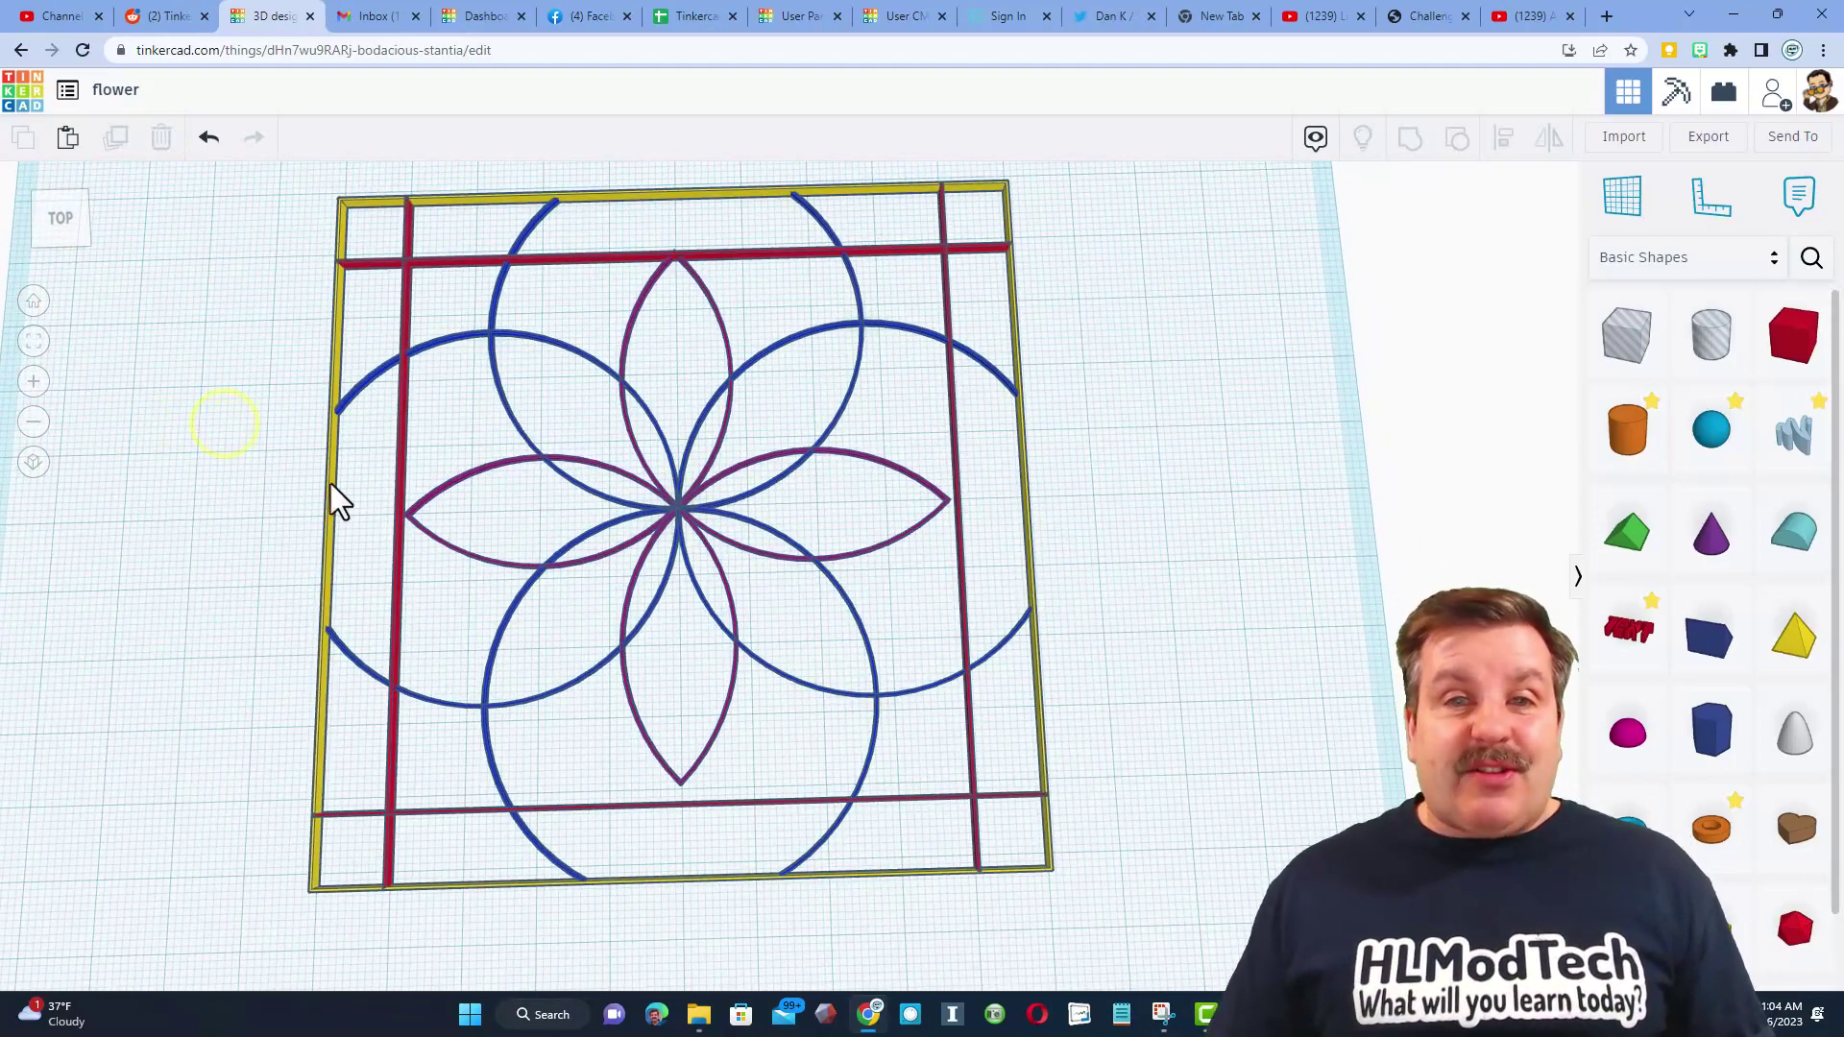
right_click_drag(687, 336, 703, 378)
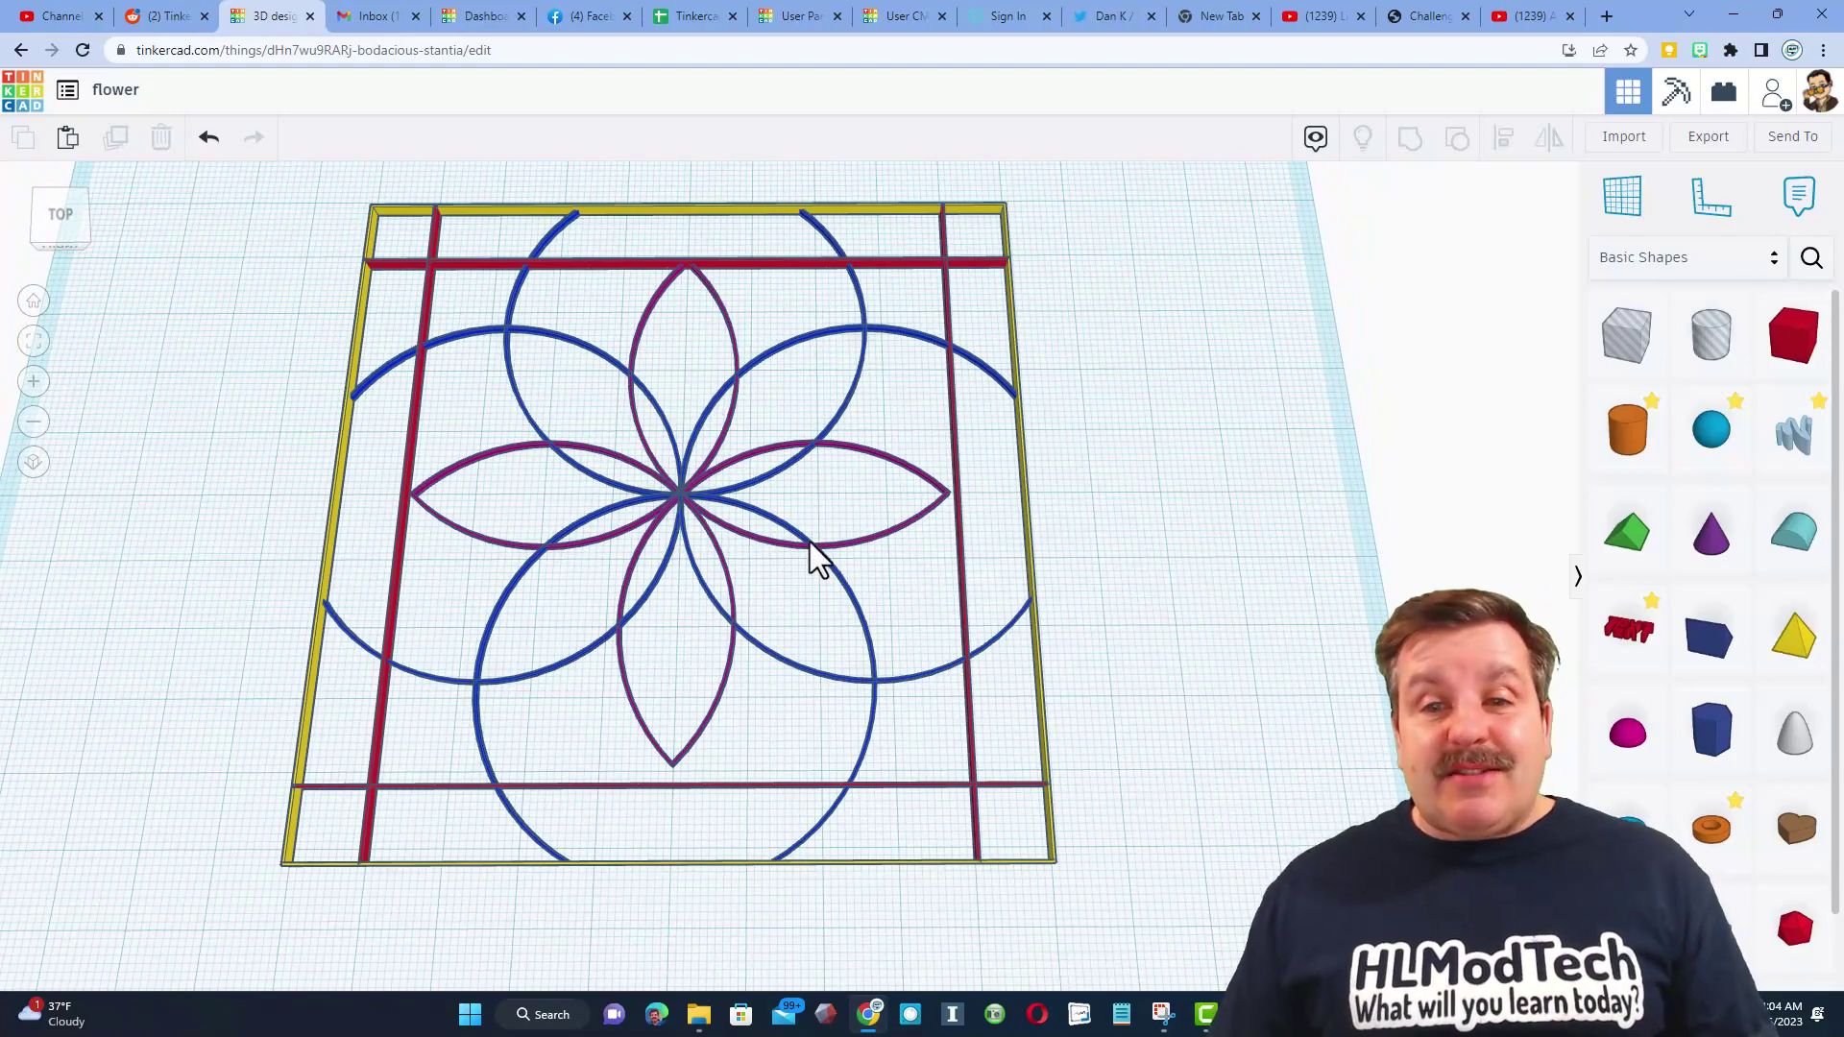
mouse_move(811, 557)
right_mouse_down()
mouse_move(782, 535)
mouse_move(822, 486)
mouse_move(826, 548)
right_mouse_up()
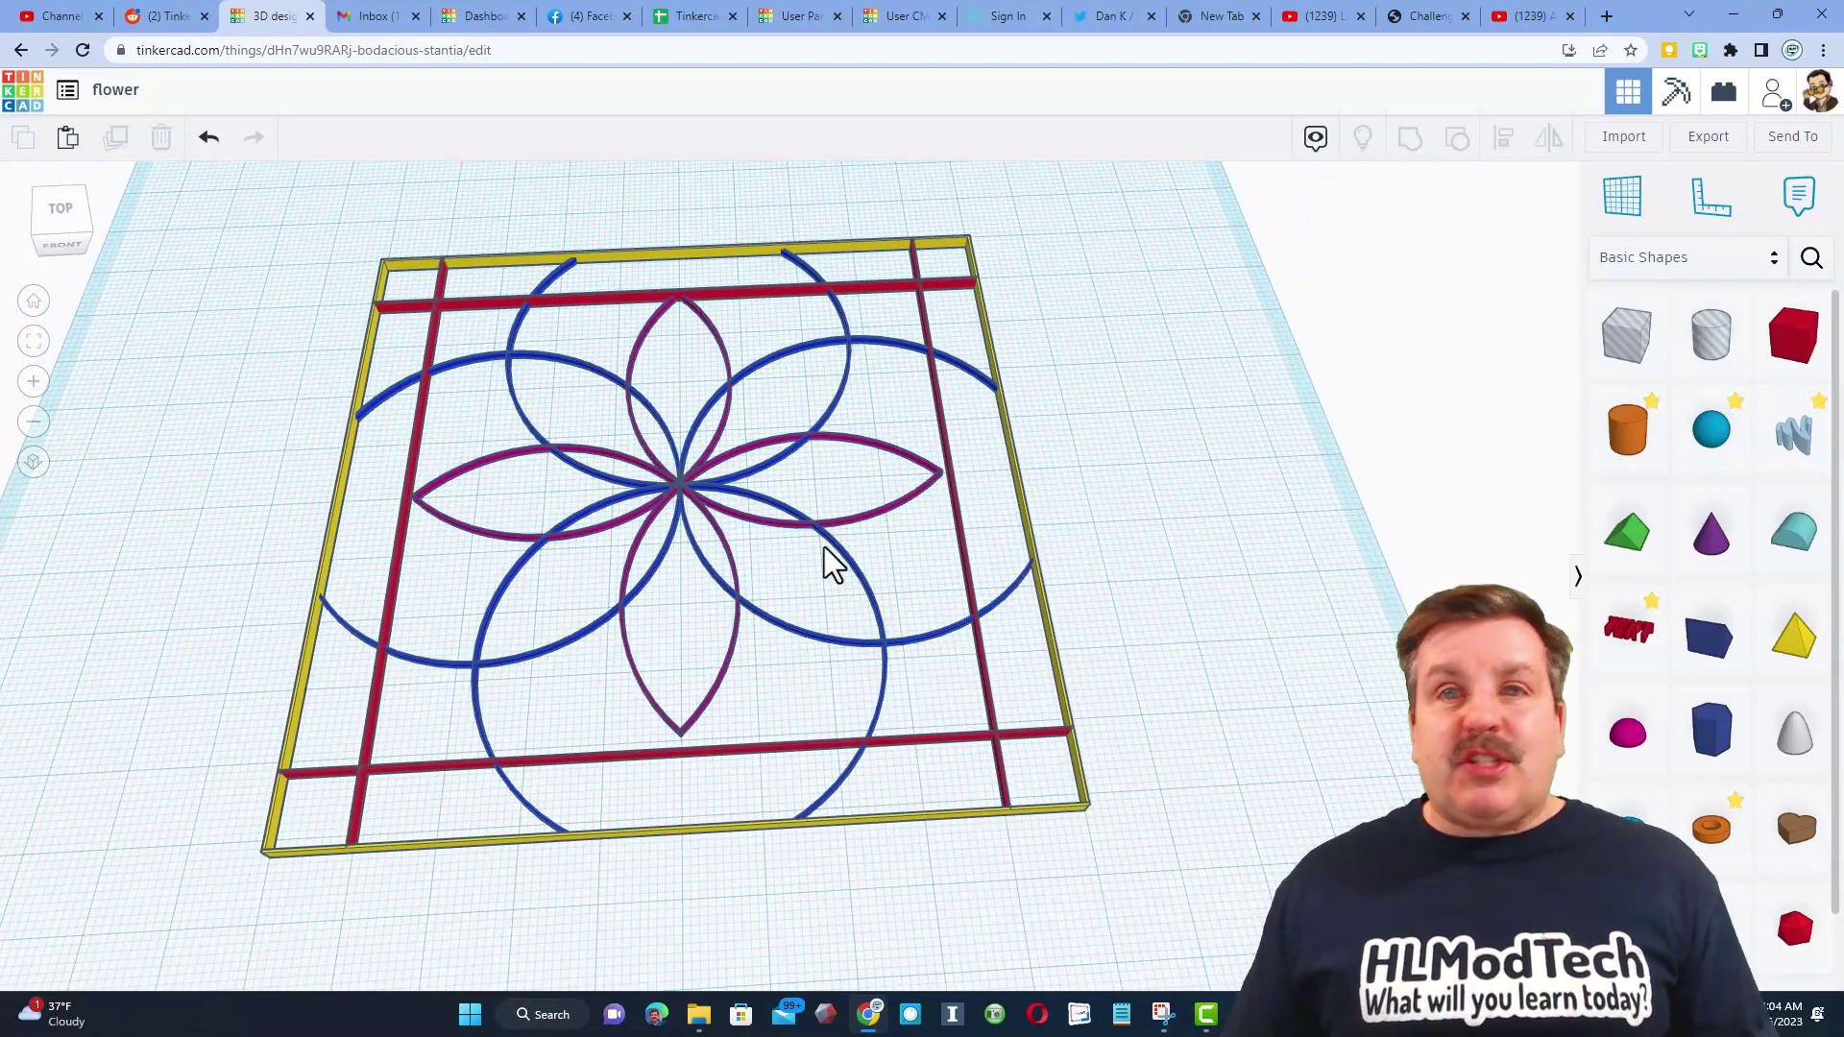
right_click_drag(795, 557, 711, 610)
Set the yellow square frame's wall to 0.5 and deselect it.
left_click(889, 200)
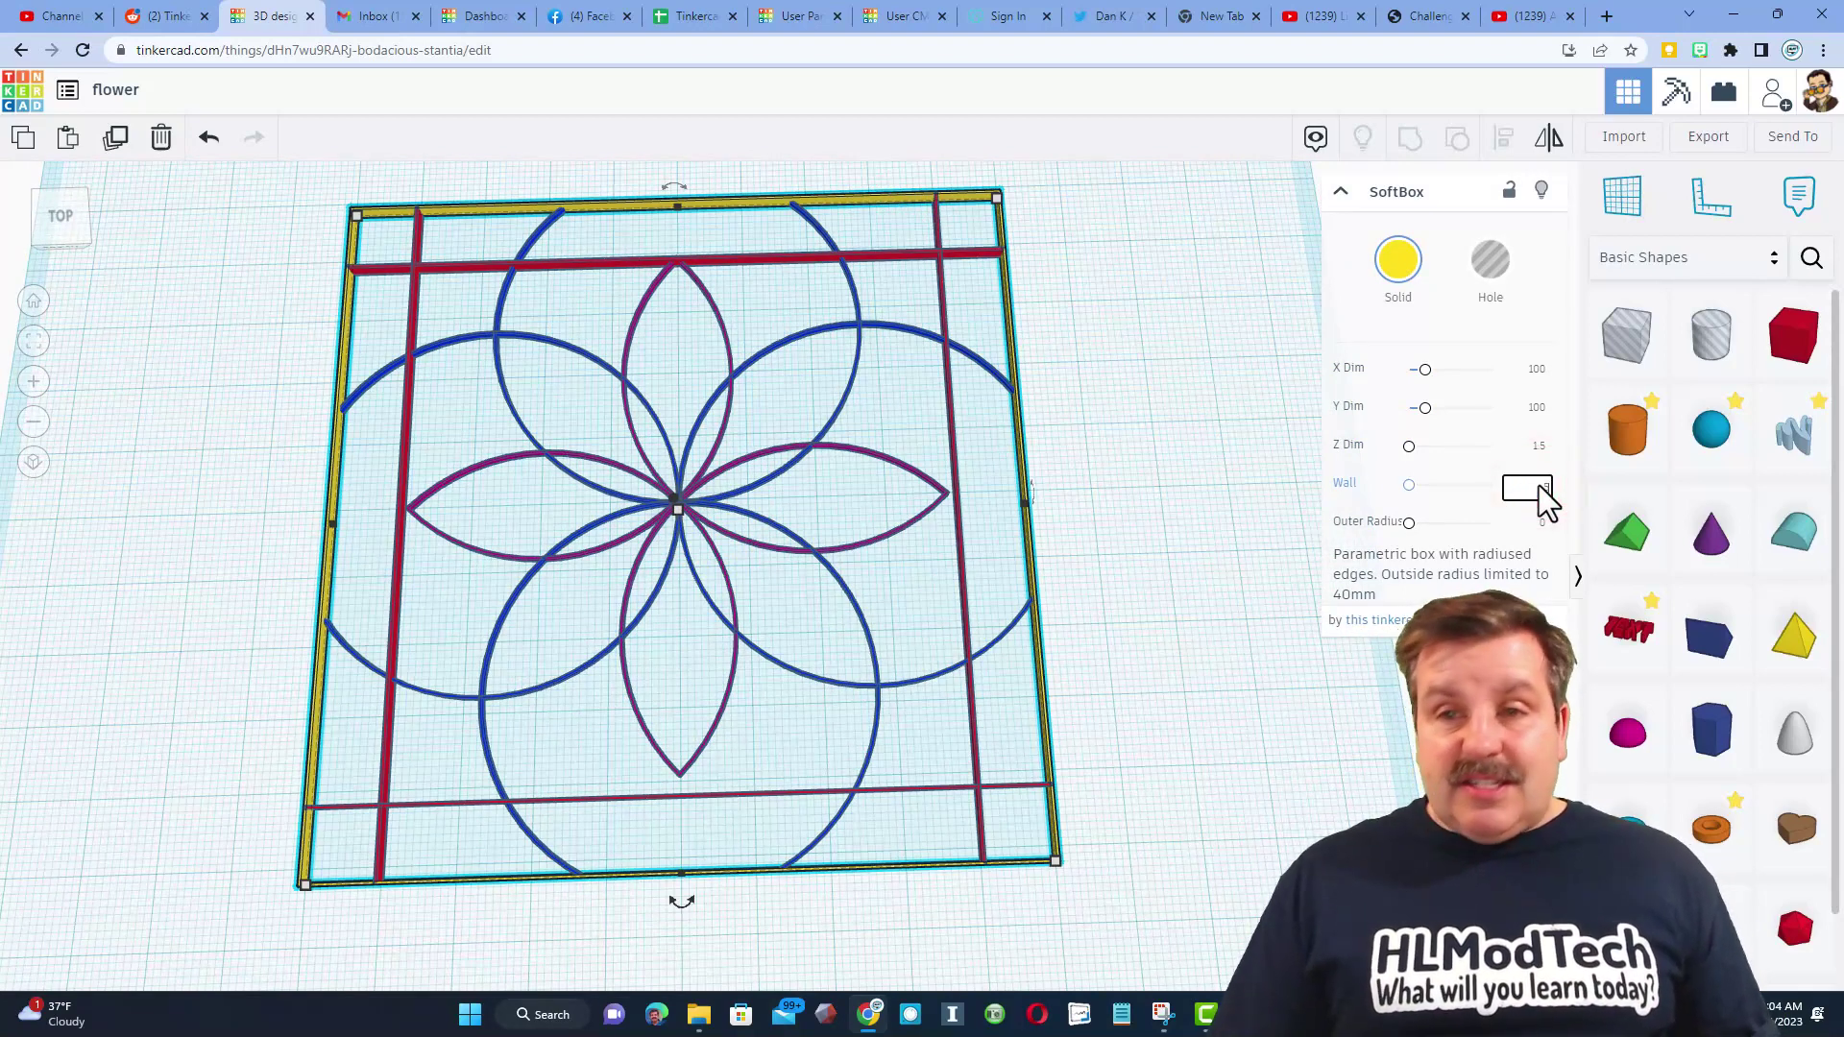
key("Return")
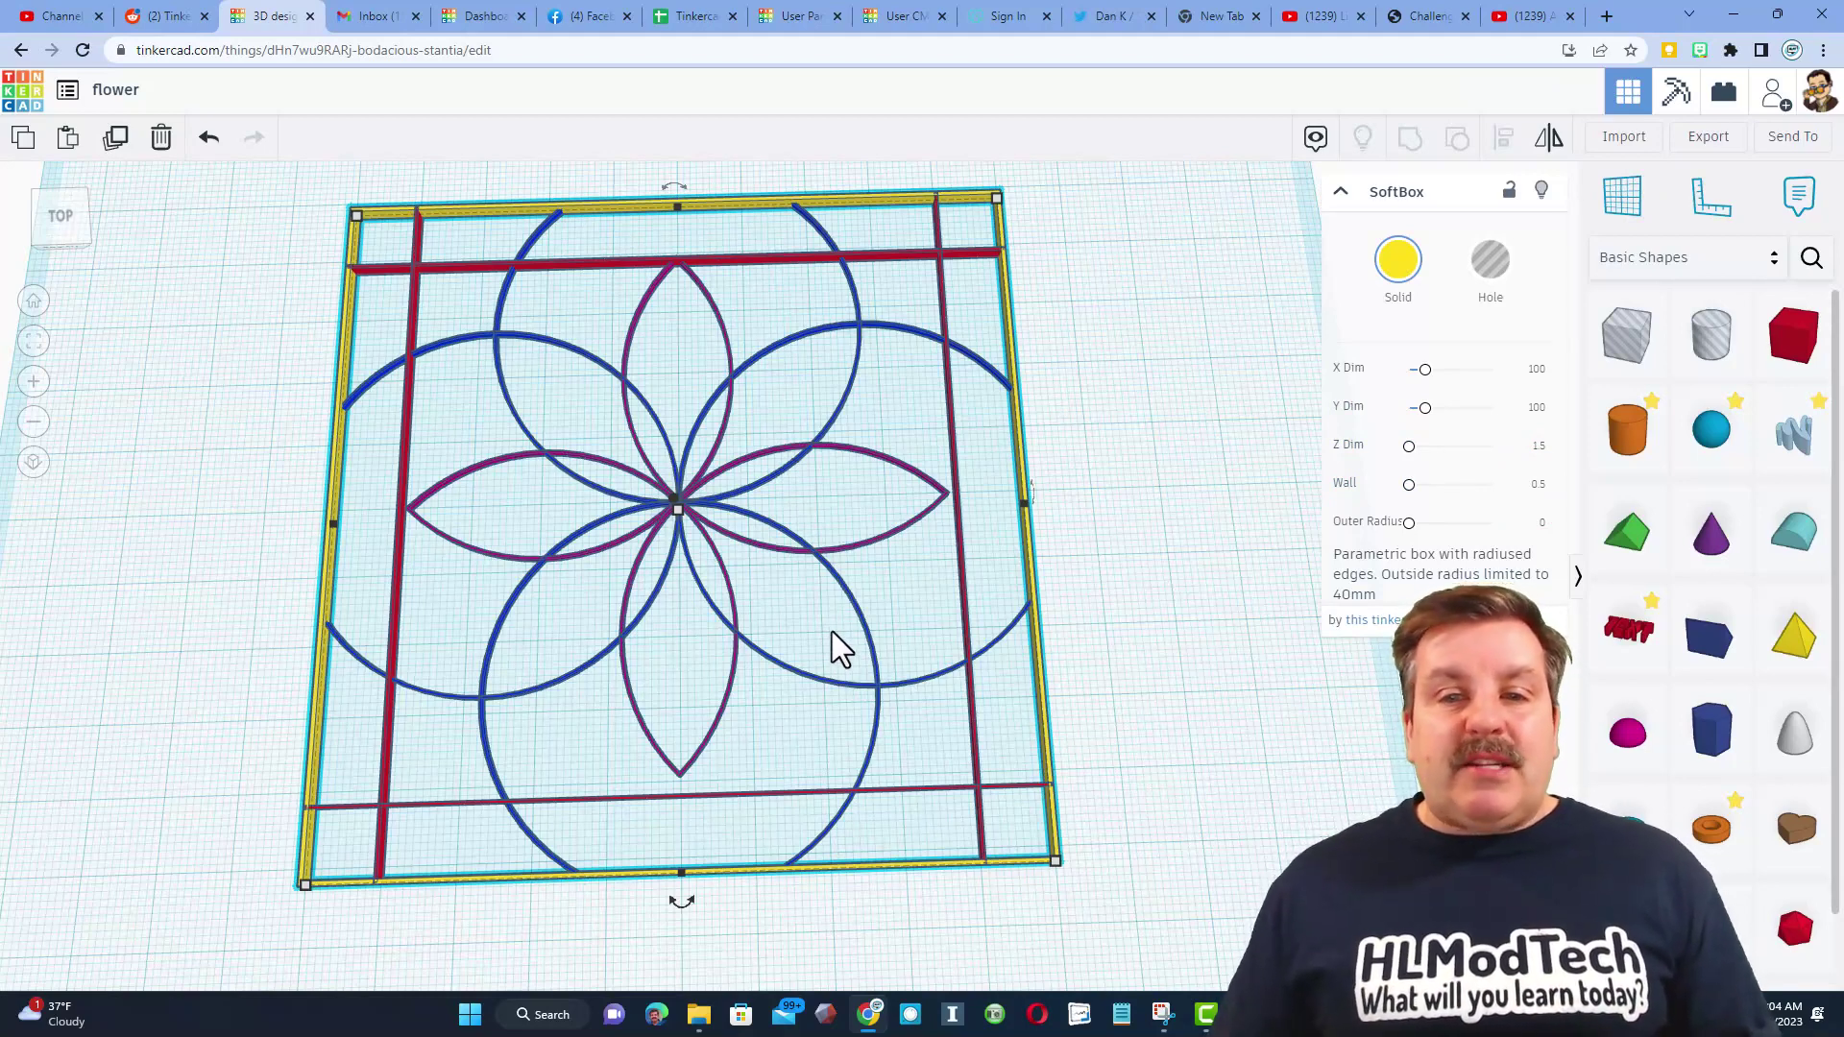
right_click_drag(832, 631, 803, 607)
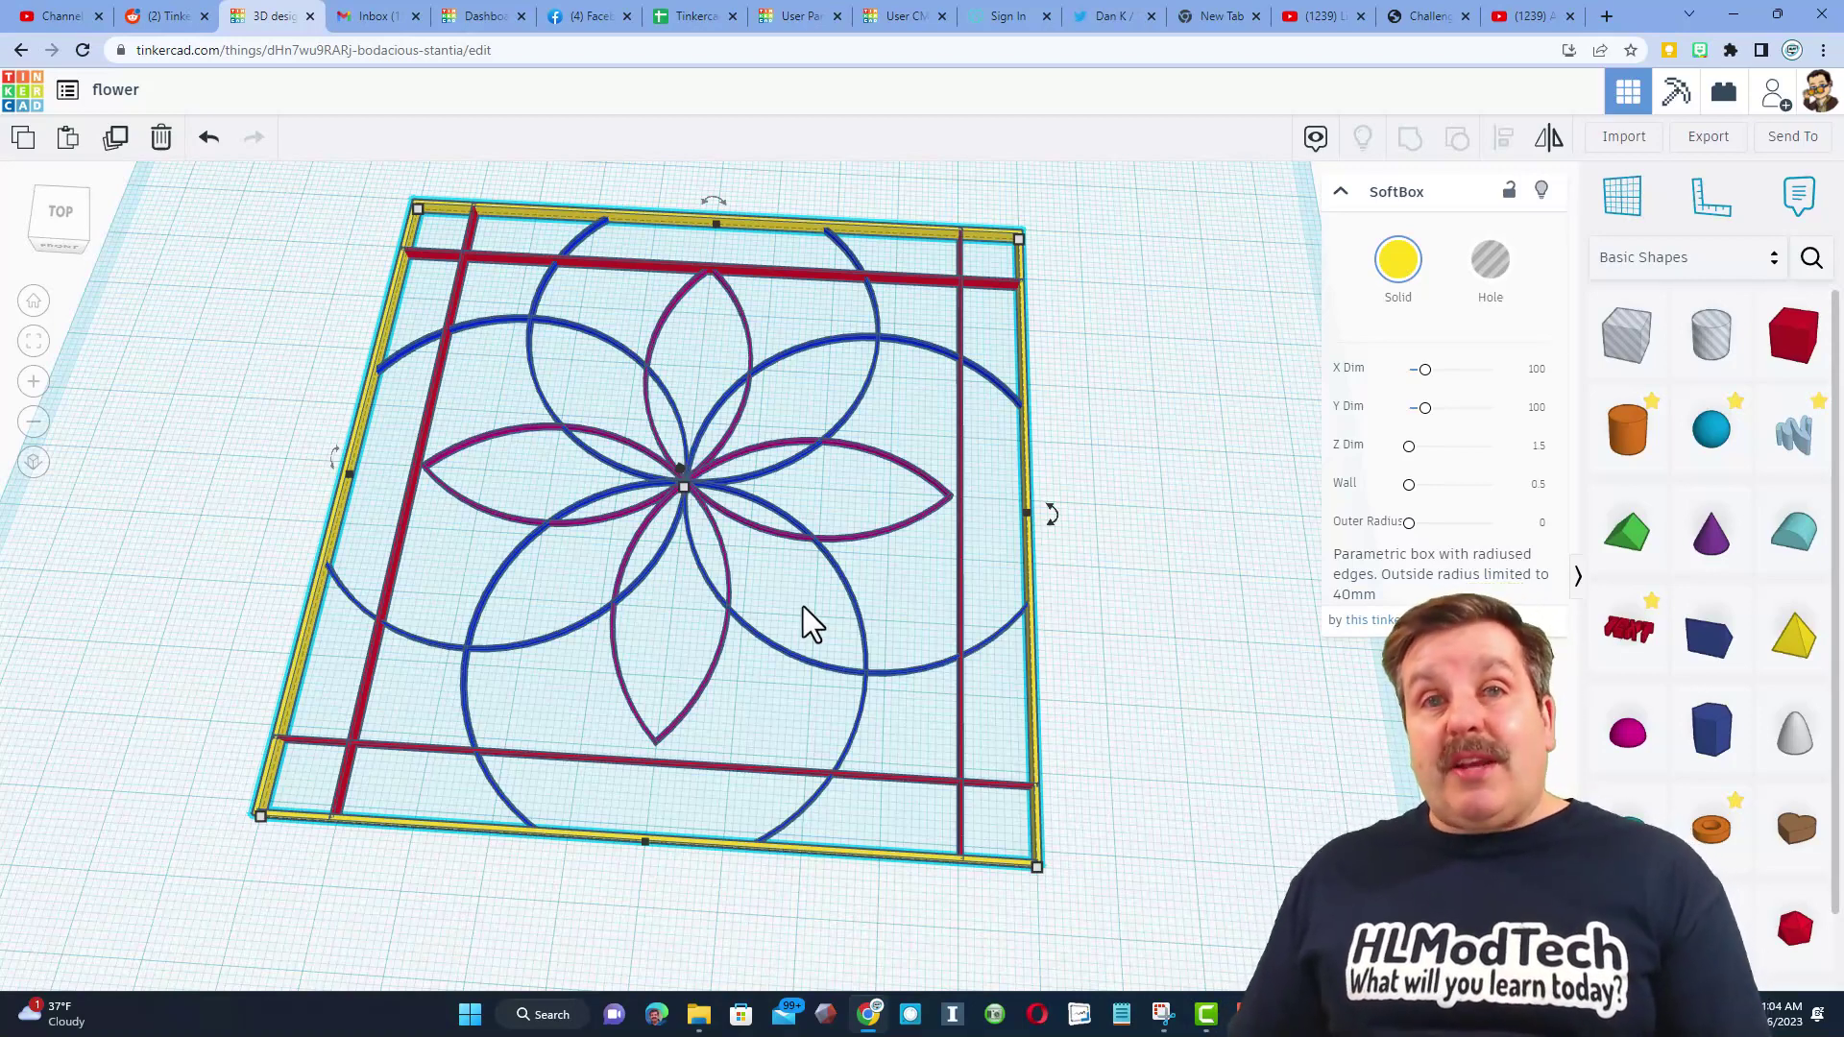
key("Escape")
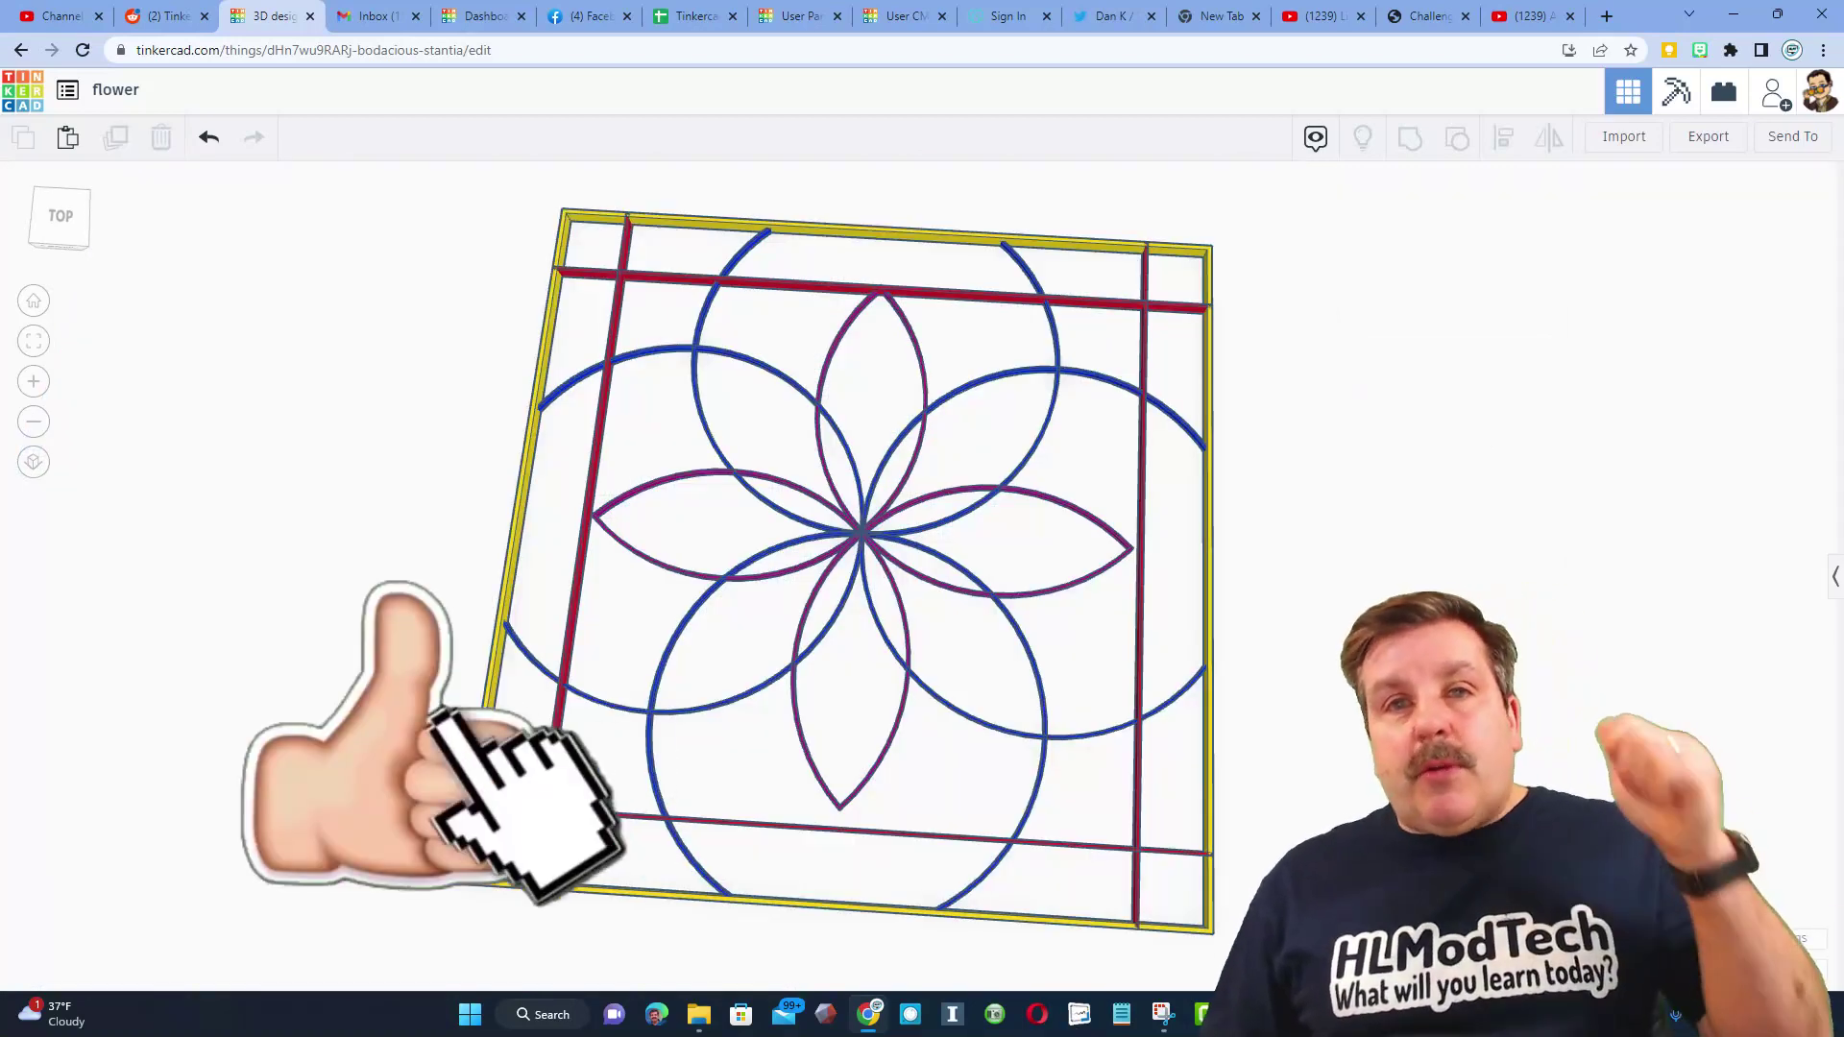